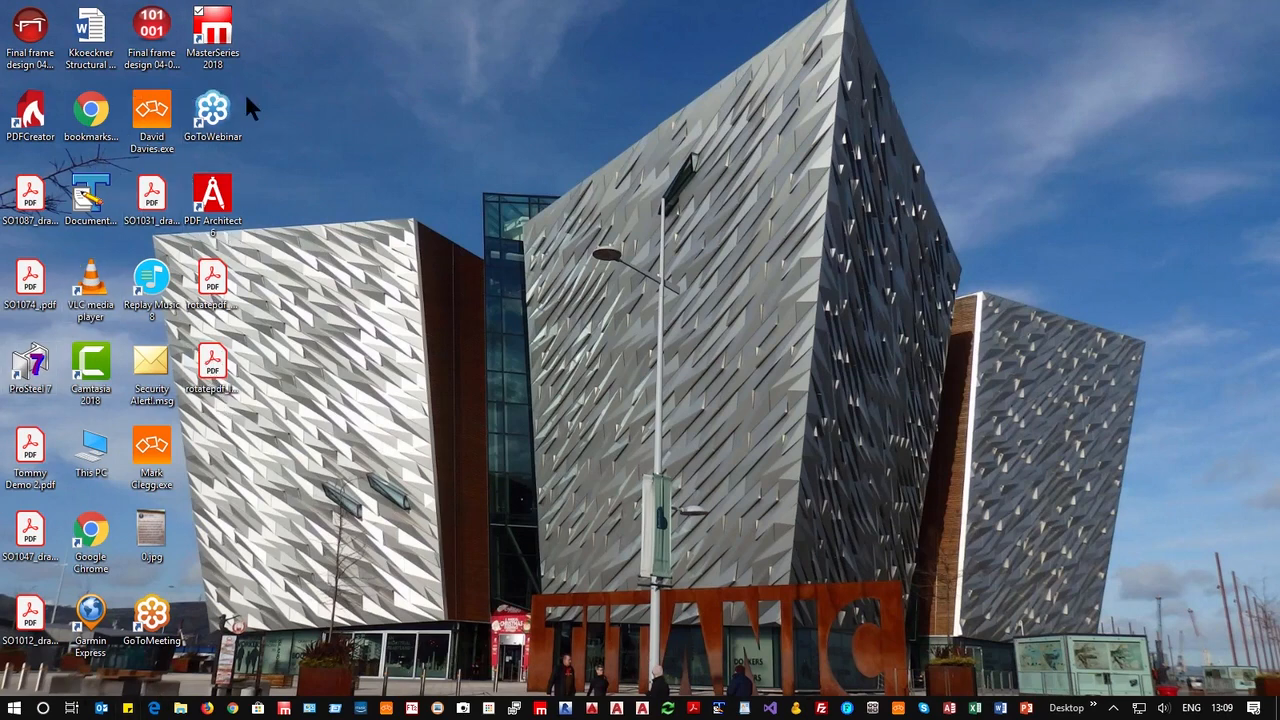
Start MasterSeries 2018 and open the MasterBeam Steel Beam Designer.
double_click(213, 33)
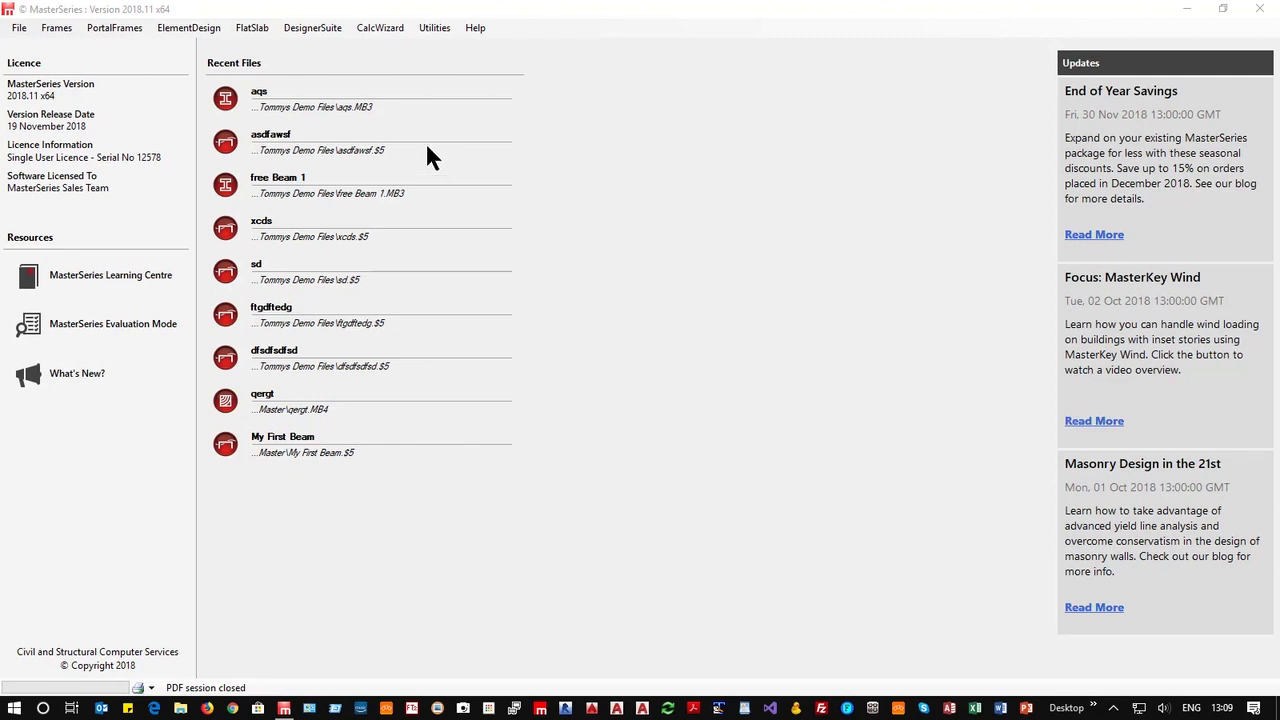
click(309, 30)
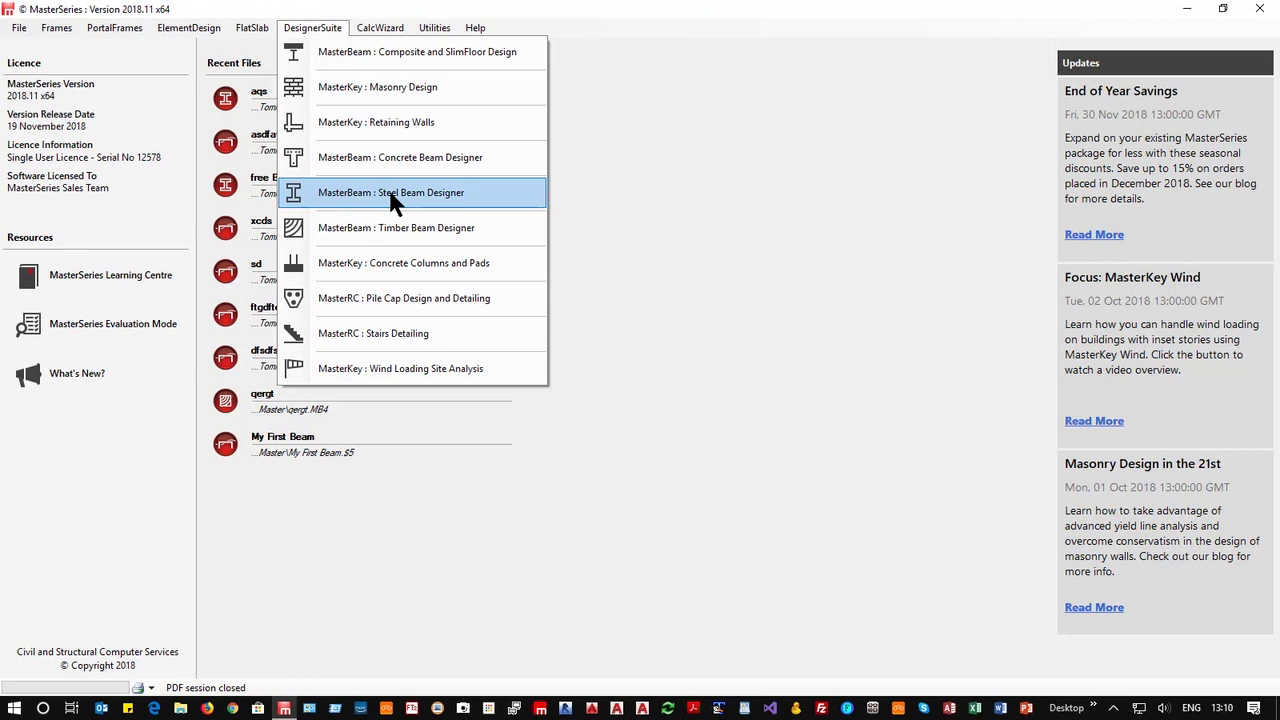
click(393, 193)
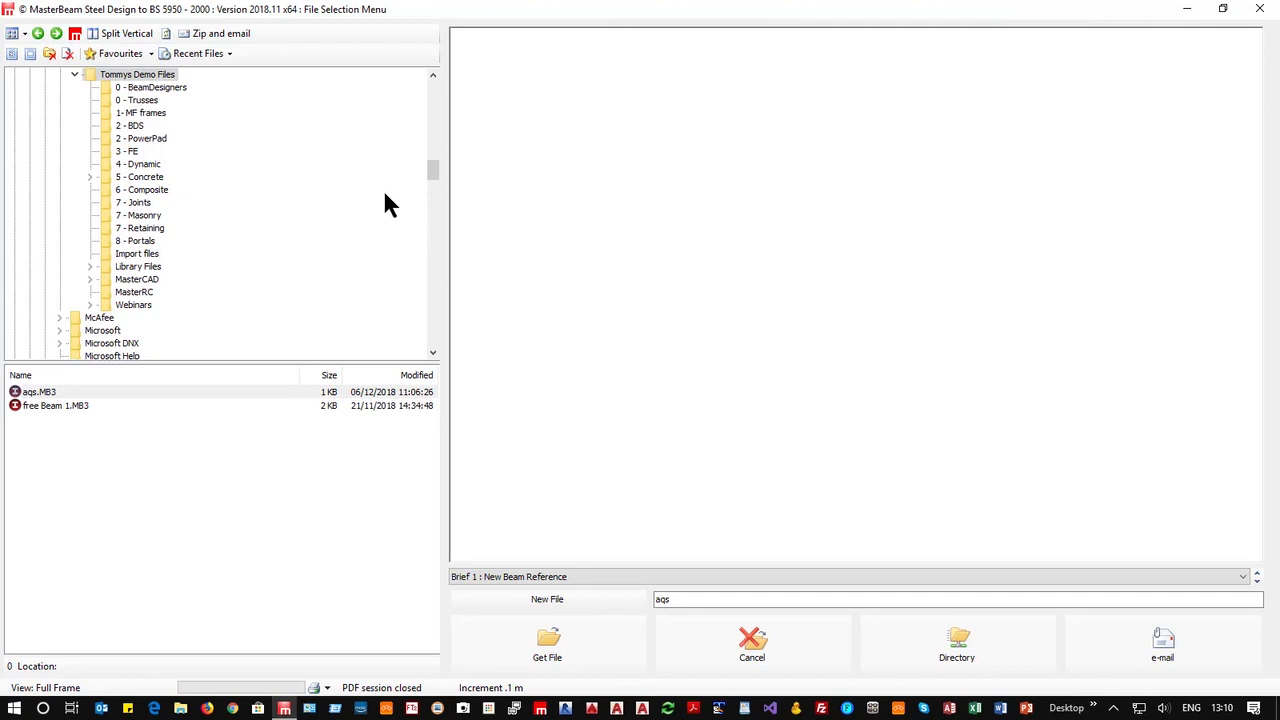
Clear the proposed file name and browse to the Beams folder inside the MasterSeries Library folder.
drag(672, 600, 623, 629)
key(BackSpace)
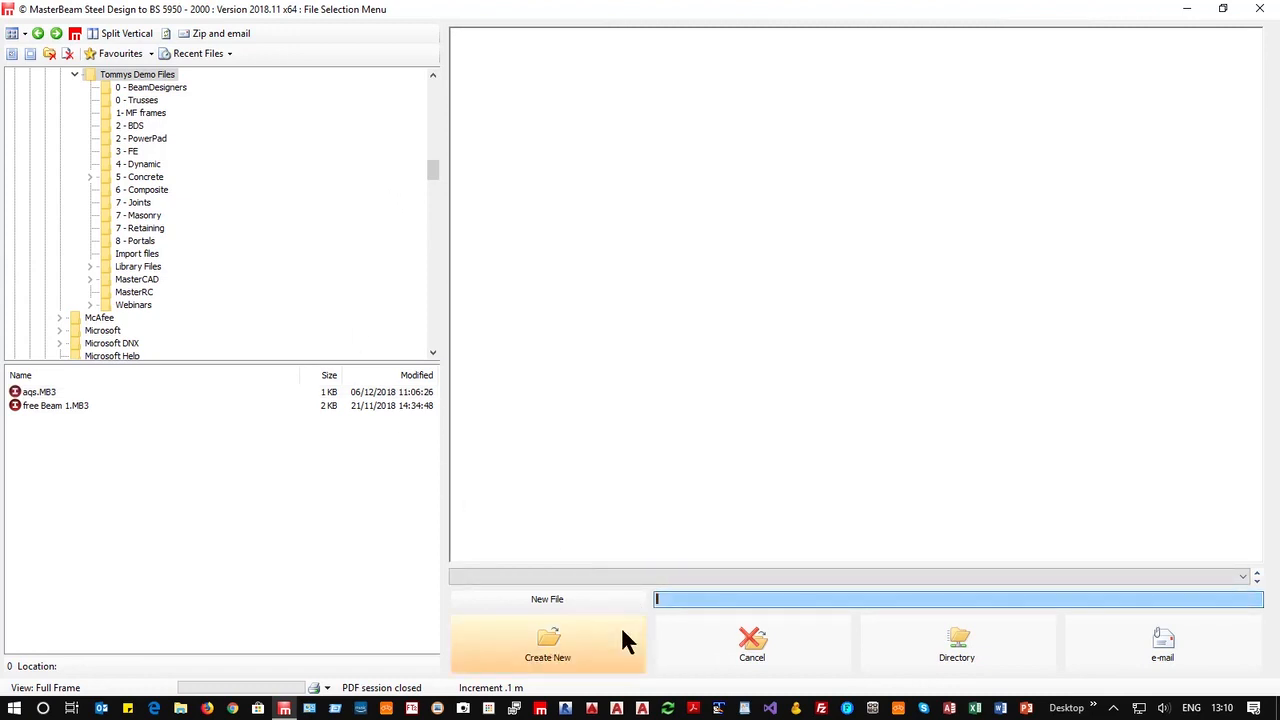
scroll(150, 127, up, 4)
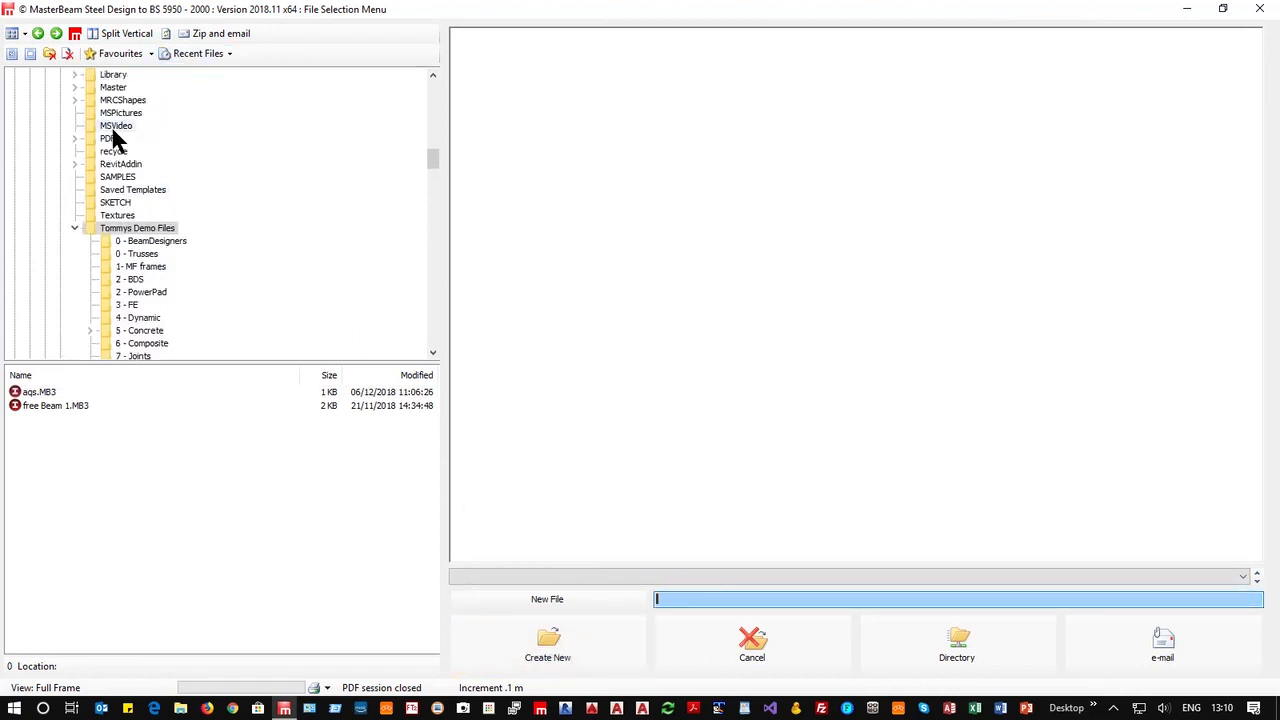
scroll(111, 125, up, 6)
click(95, 242)
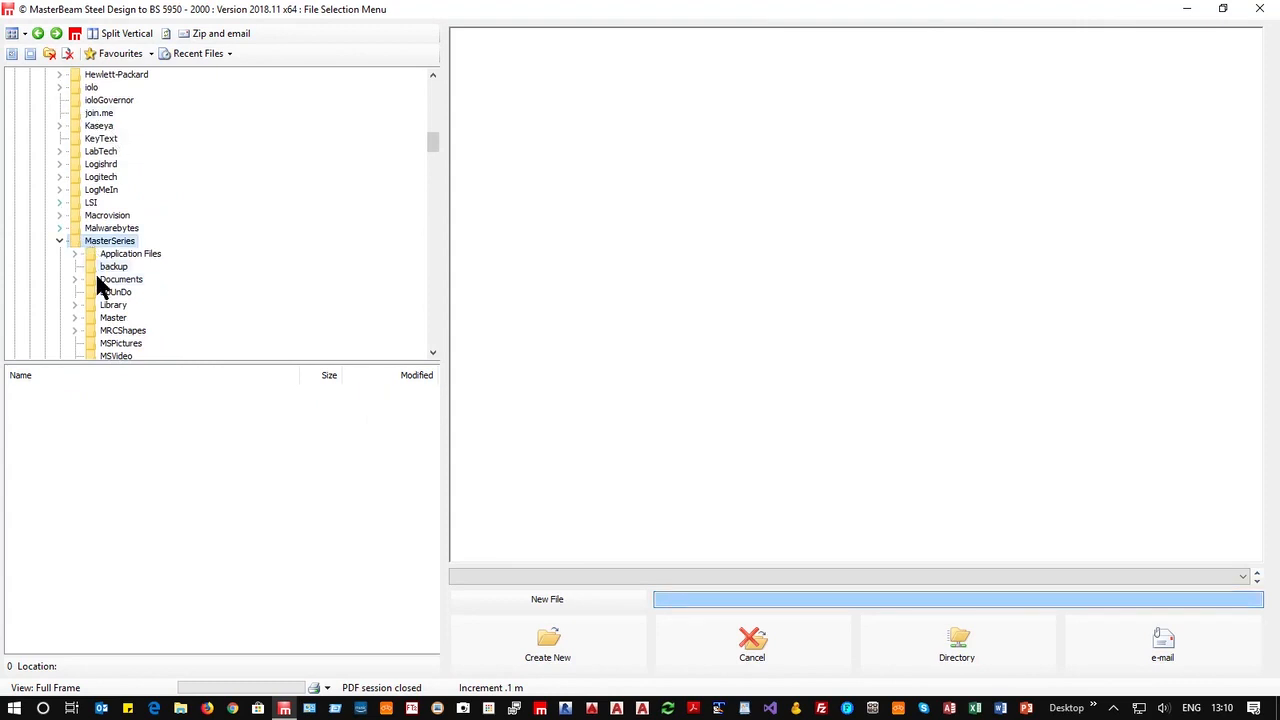
click(113, 305)
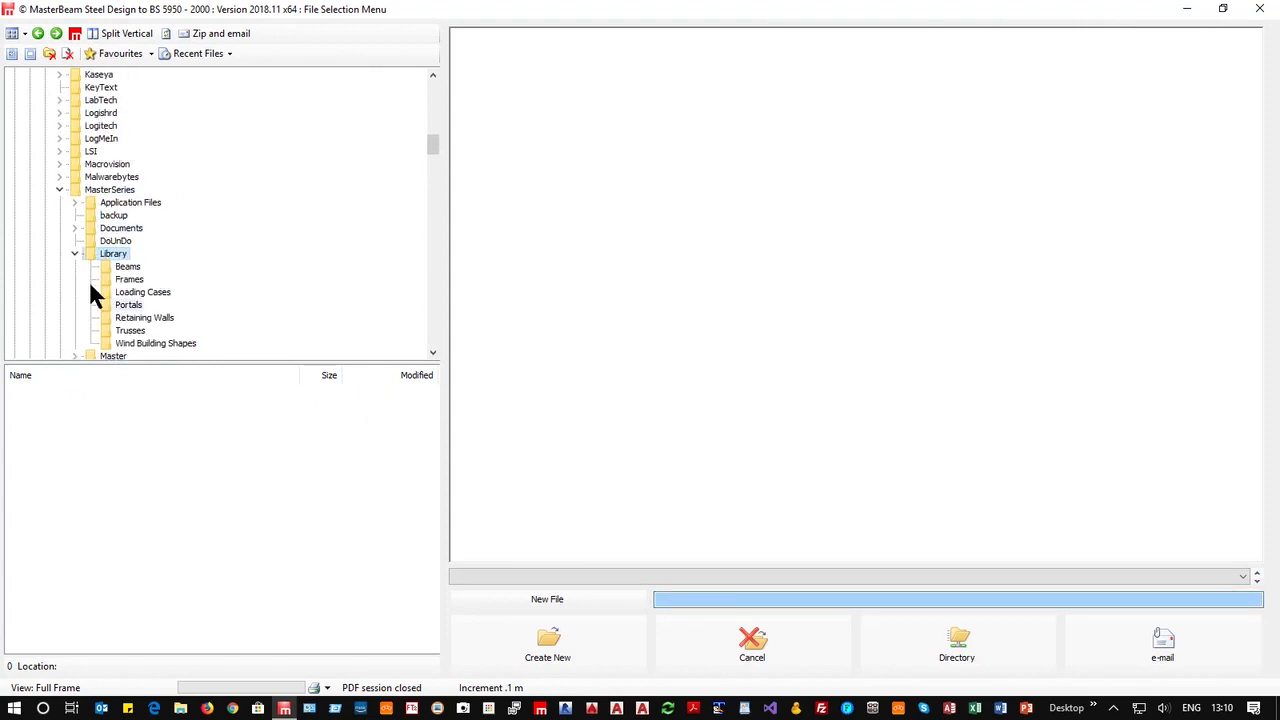
click(130, 269)
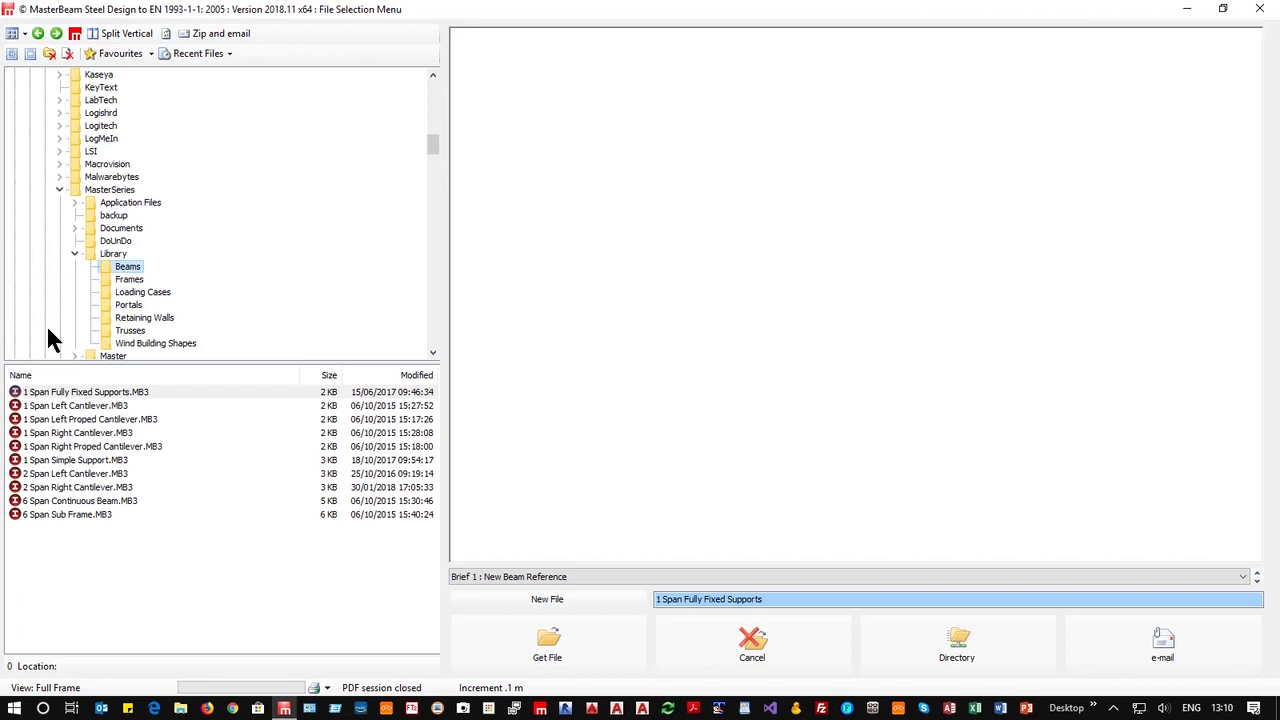
Look through the library's template beam files, from 1 Span Left Cantilever to 6 Span Sub Frame.
click(70, 408)
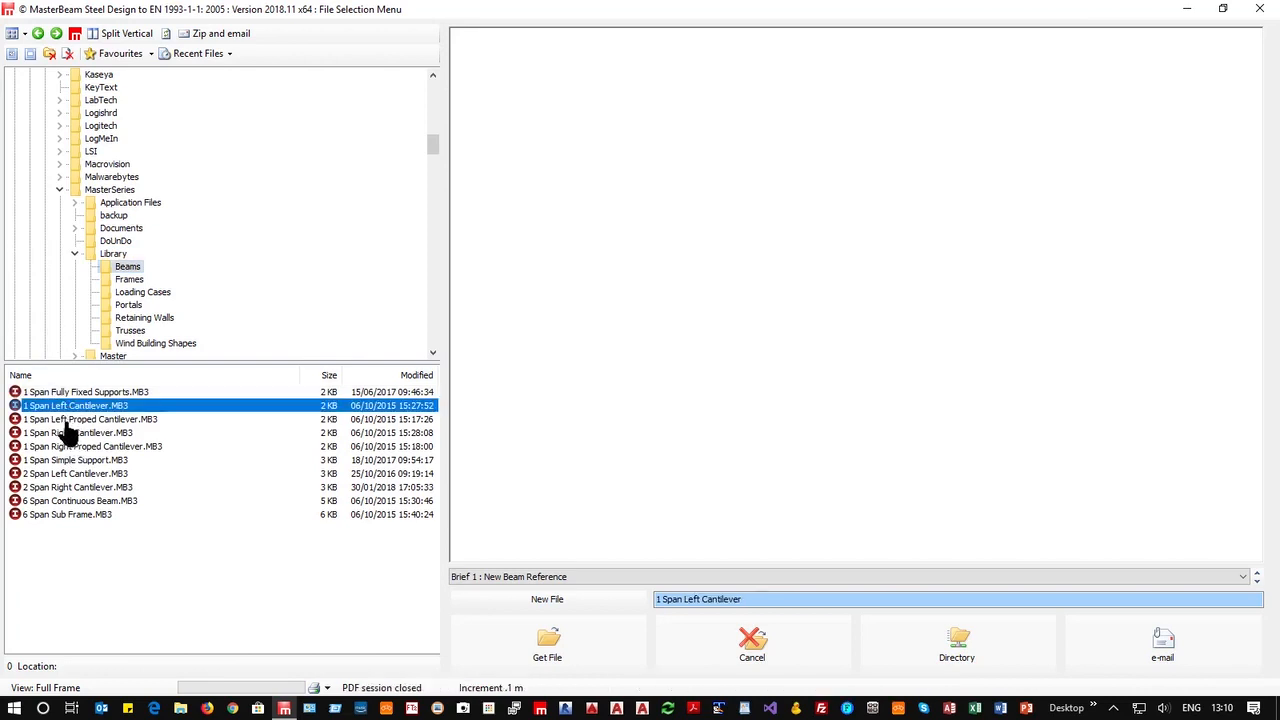
click(64, 420)
click(63, 447)
click(62, 488)
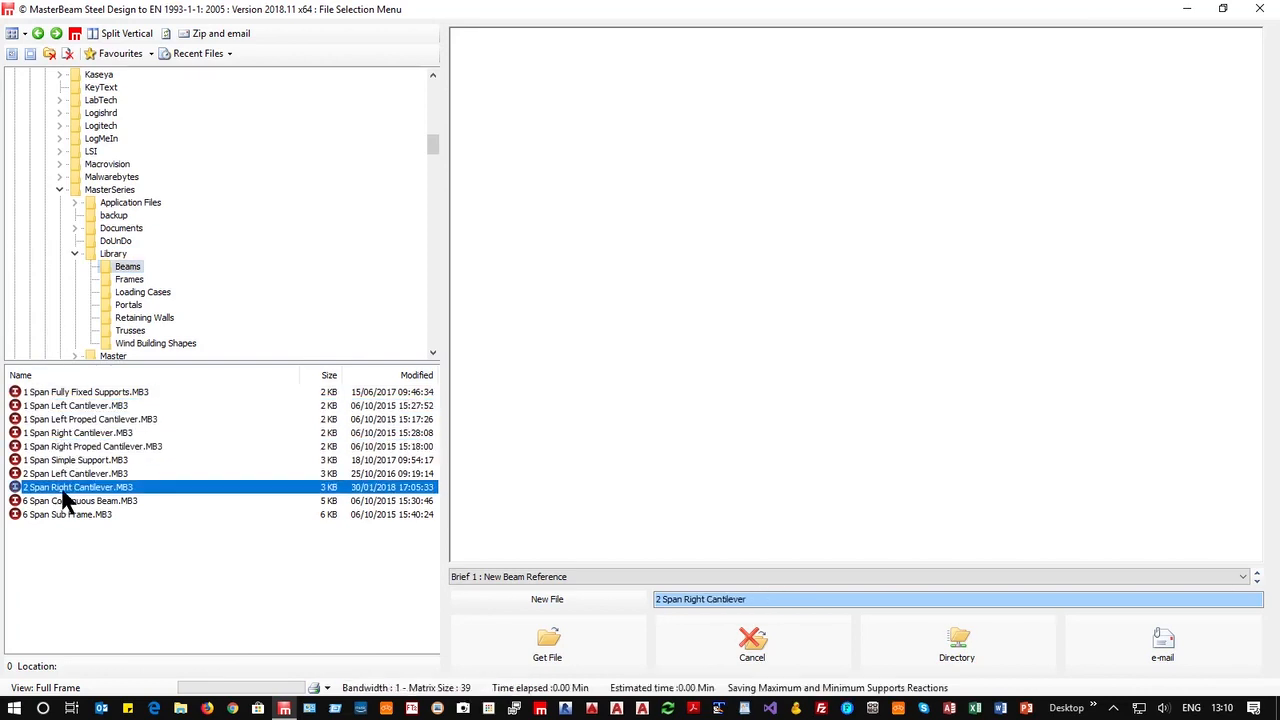
click(48, 502)
click(50, 516)
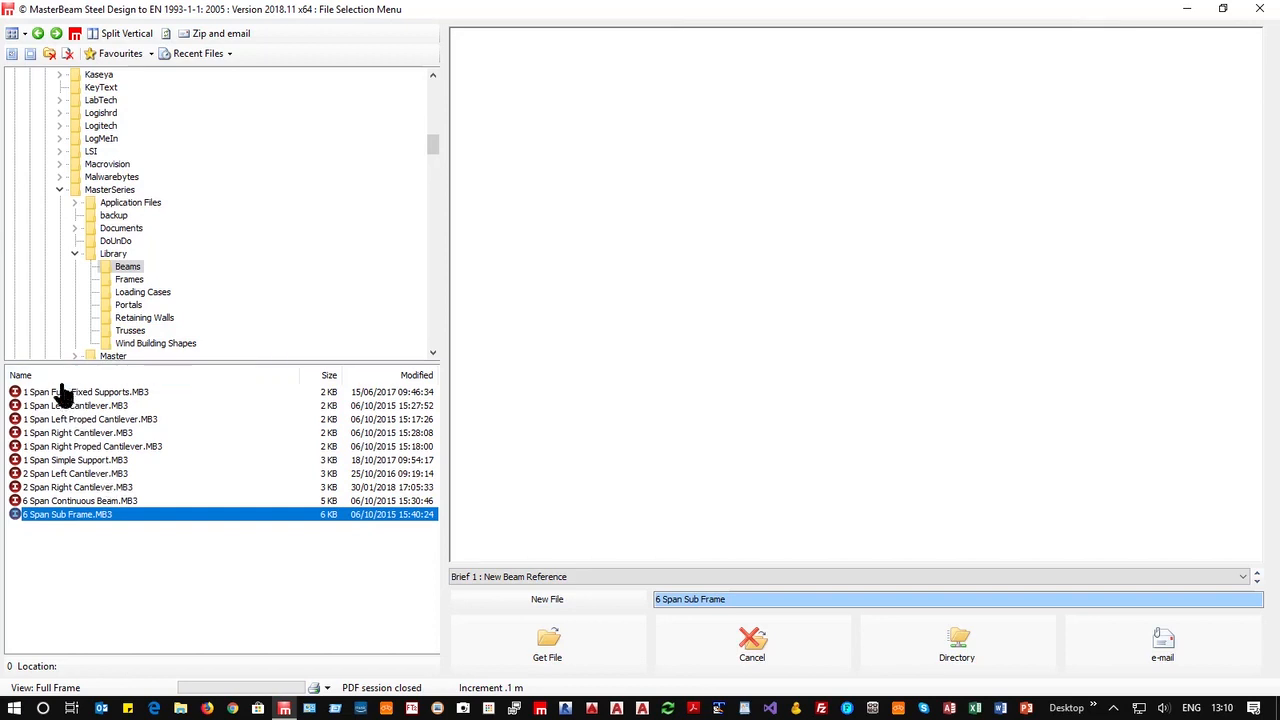
Return to the demo files folder under MasterSeries and create a new beam file named Demo 1.
click(106, 254)
click(108, 190)
scroll(148, 320, down, 6)
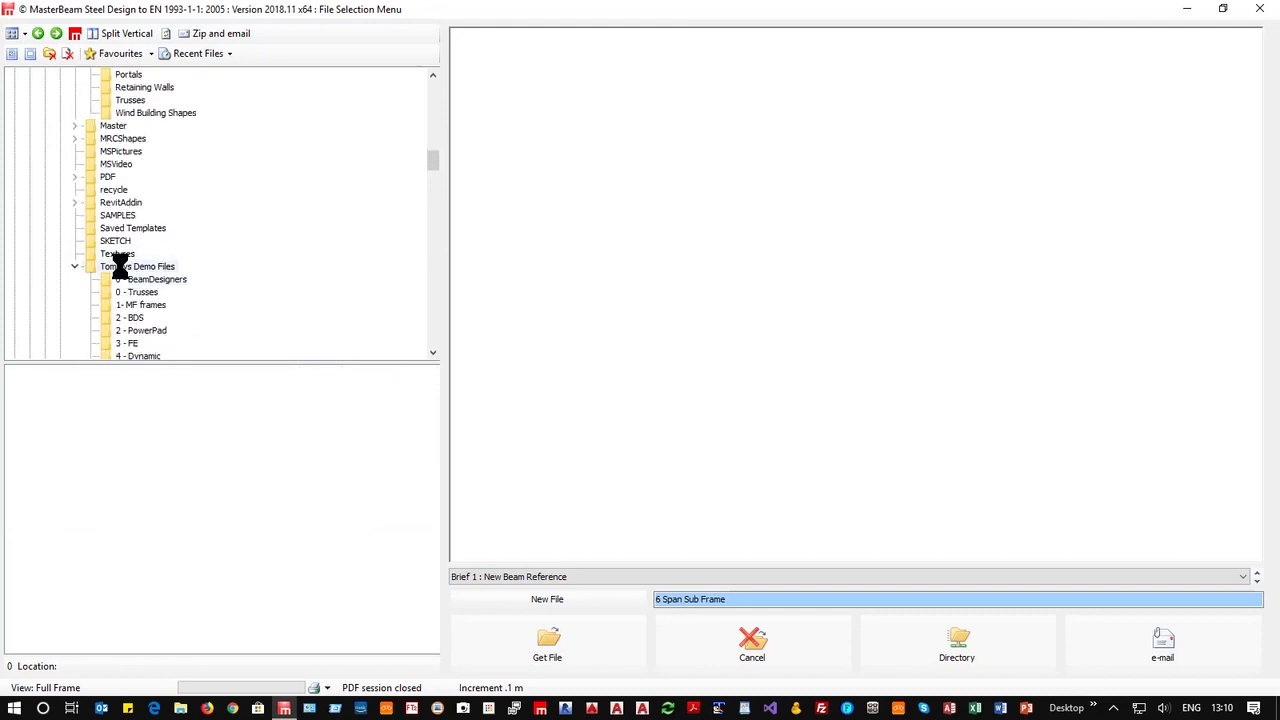
click(118, 266)
click(582, 600)
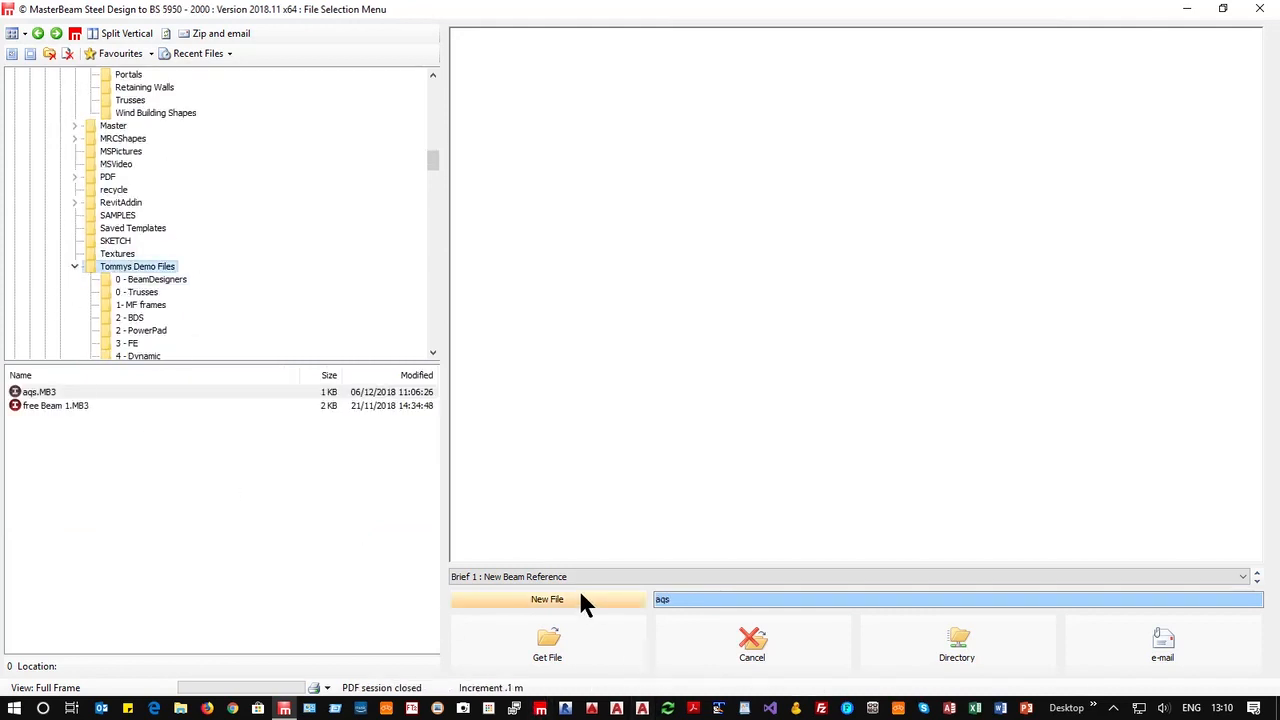
text(Demo )
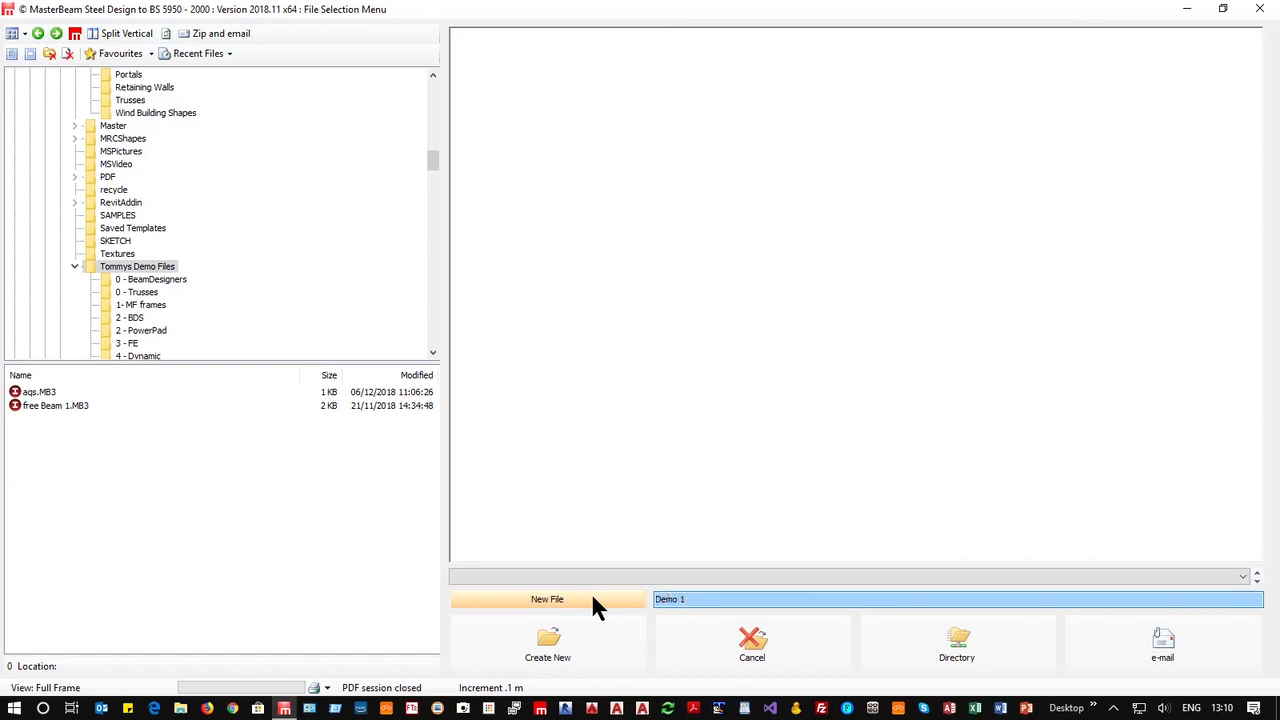
text(1)
click(564, 641)
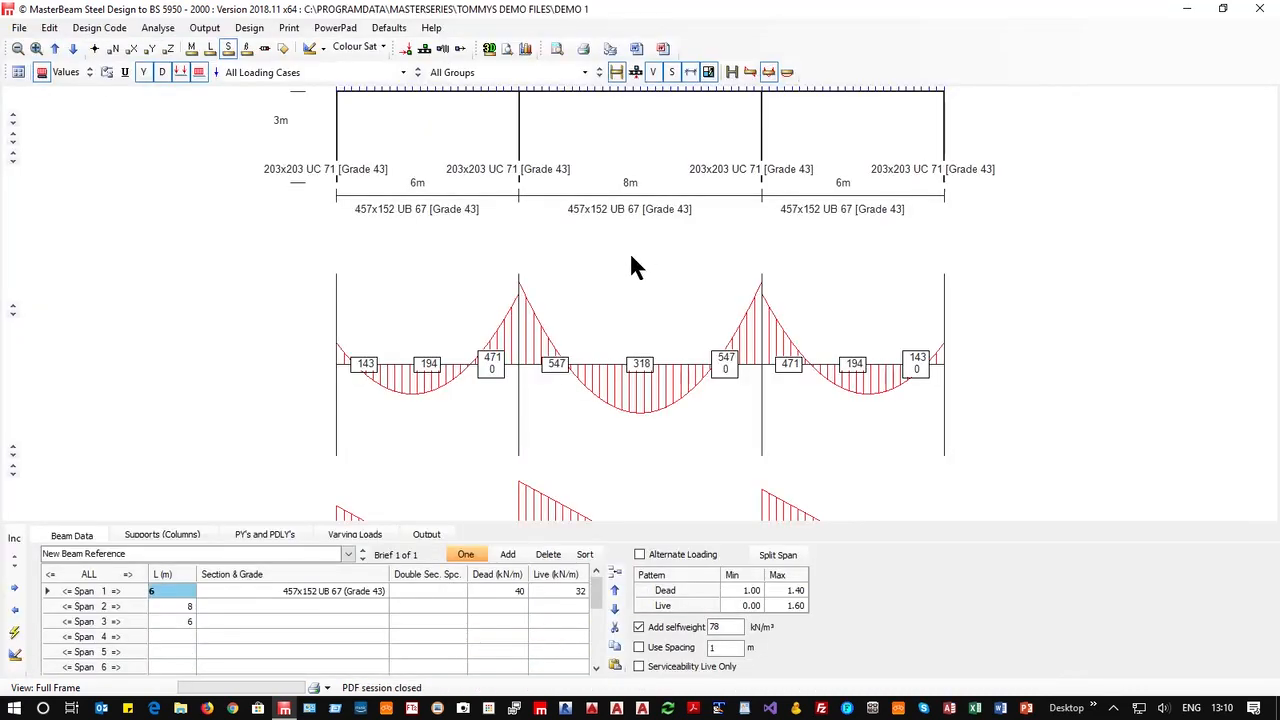
Switch the beam drawing to the split layout with loading and deflection beside bending moment and shear force.
scroll(631, 256, down, 3)
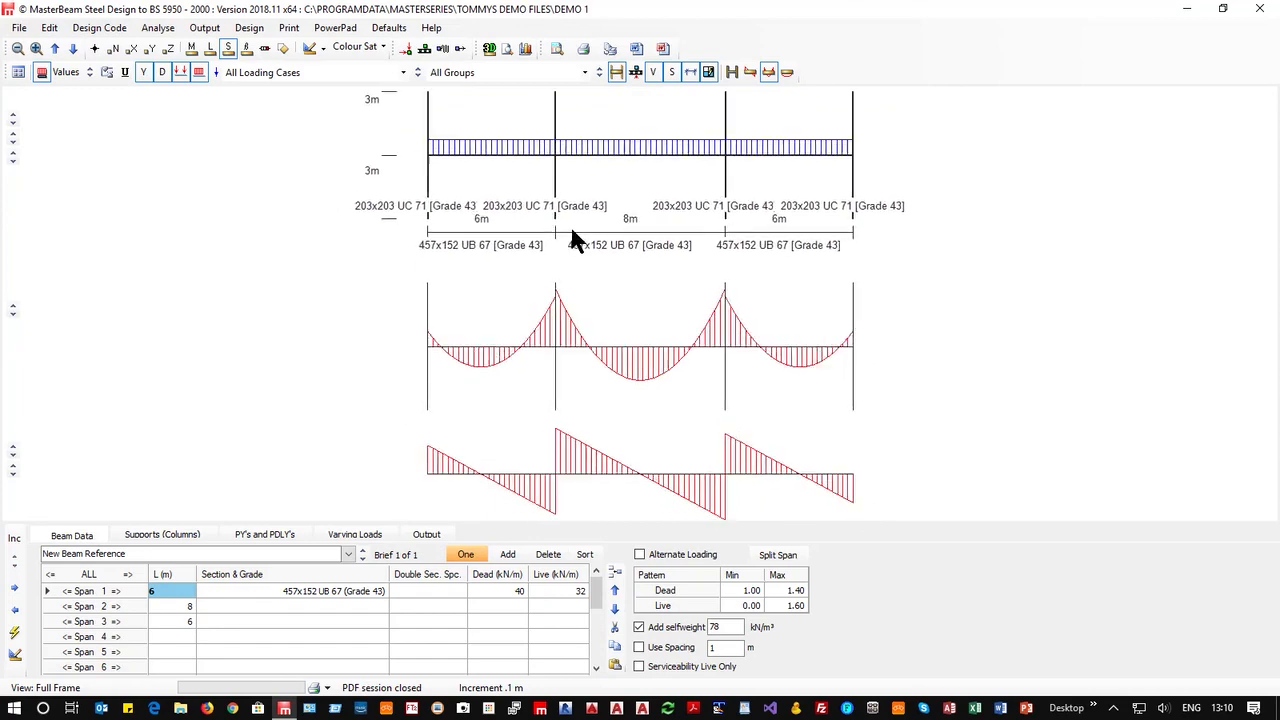
scroll(569, 223, down, 2)
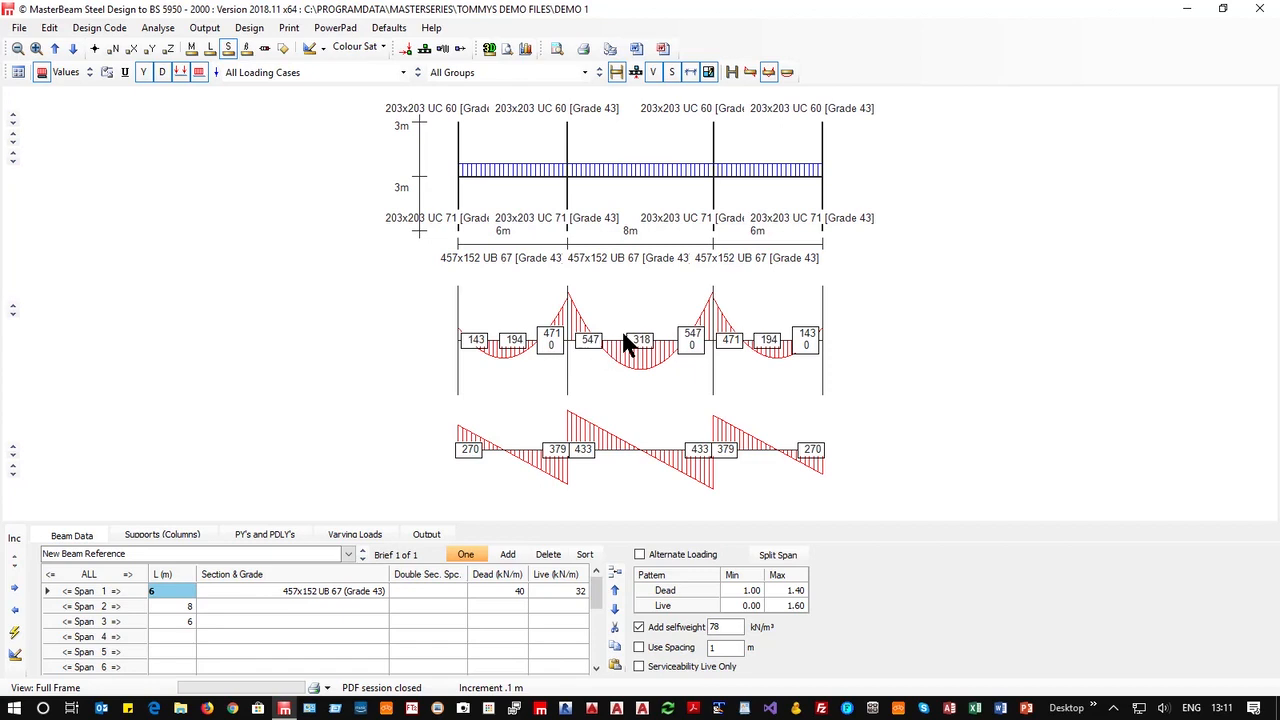
click(18, 73)
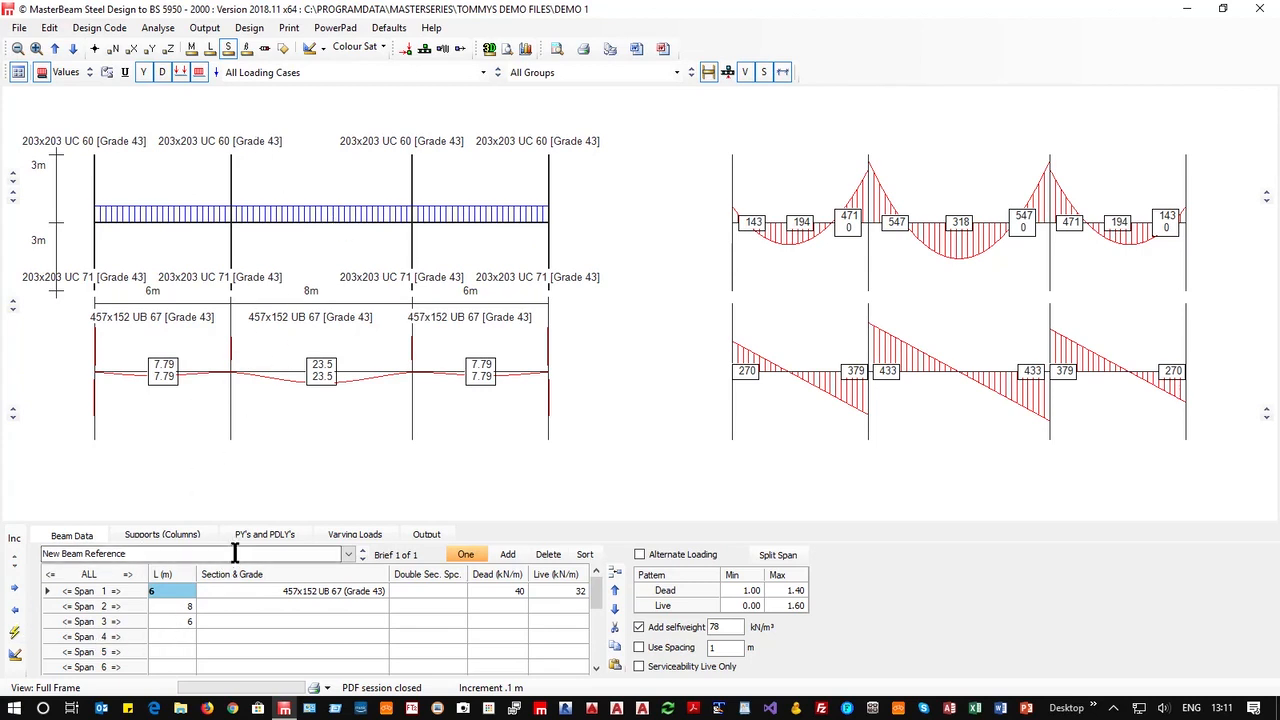
Make the supports simple pins: set the column height below to 0, remove the upper columns and set the type to P.
click(163, 534)
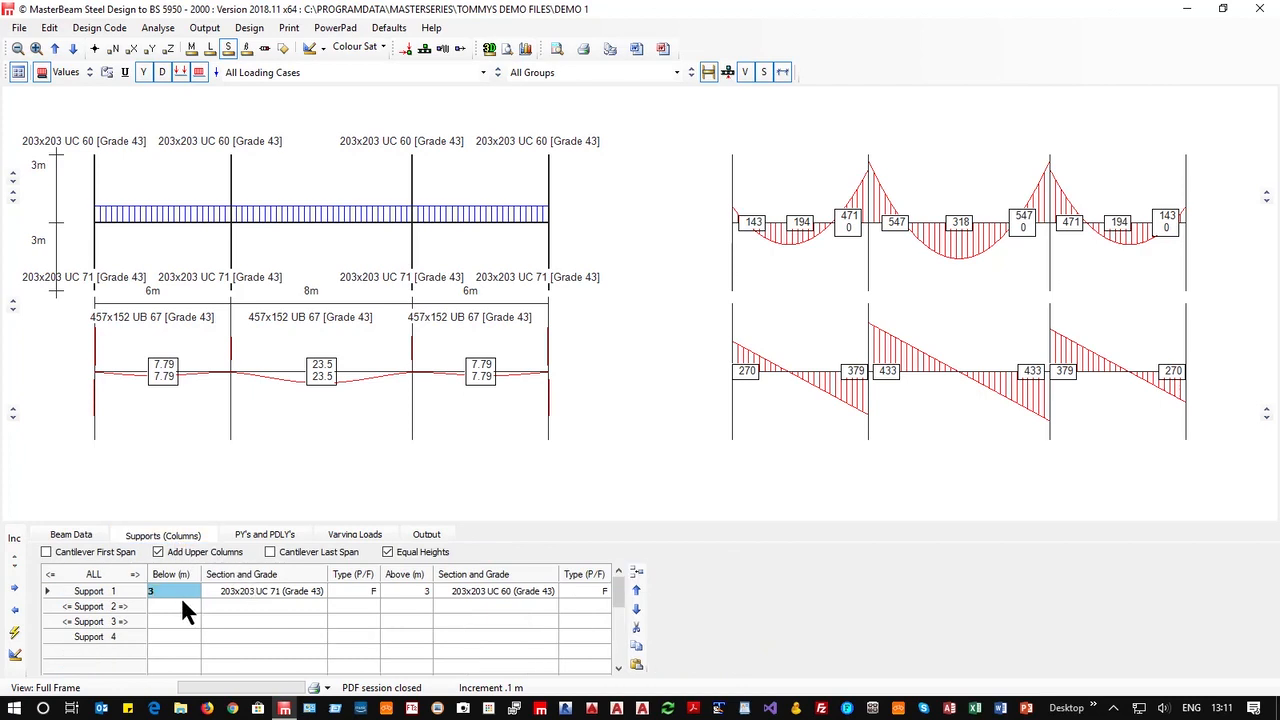
text(0)
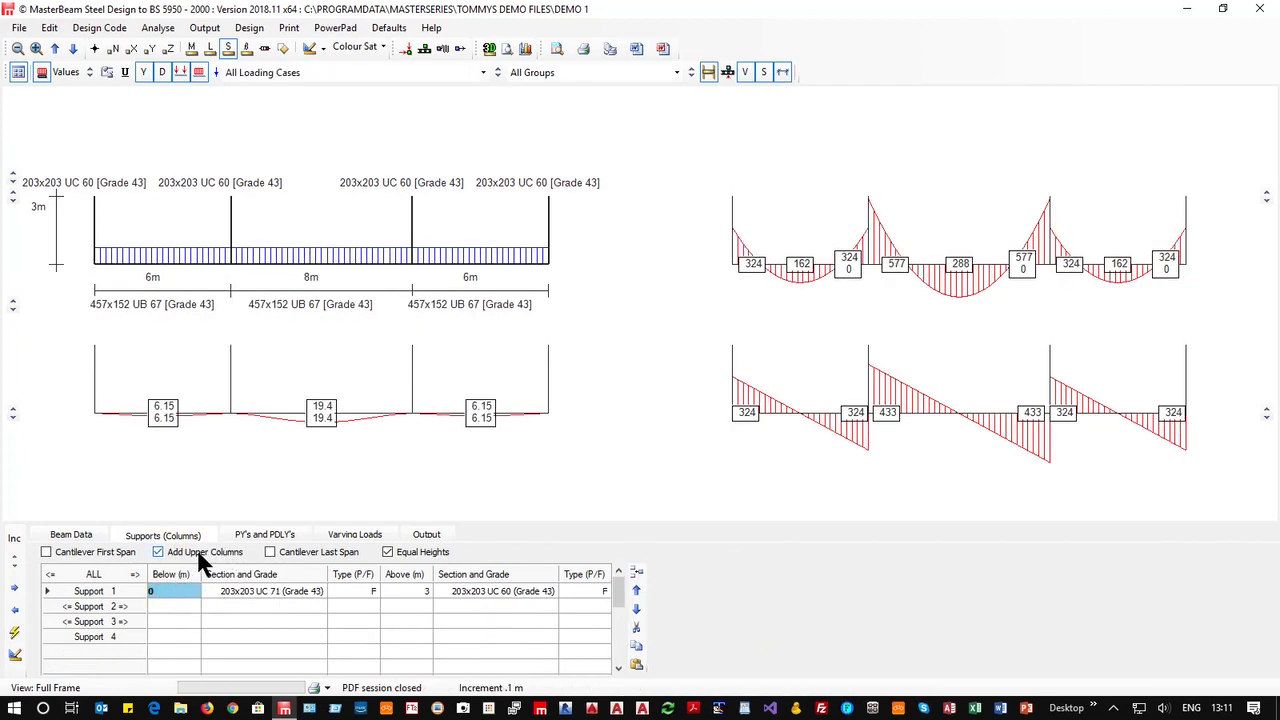
click(199, 556)
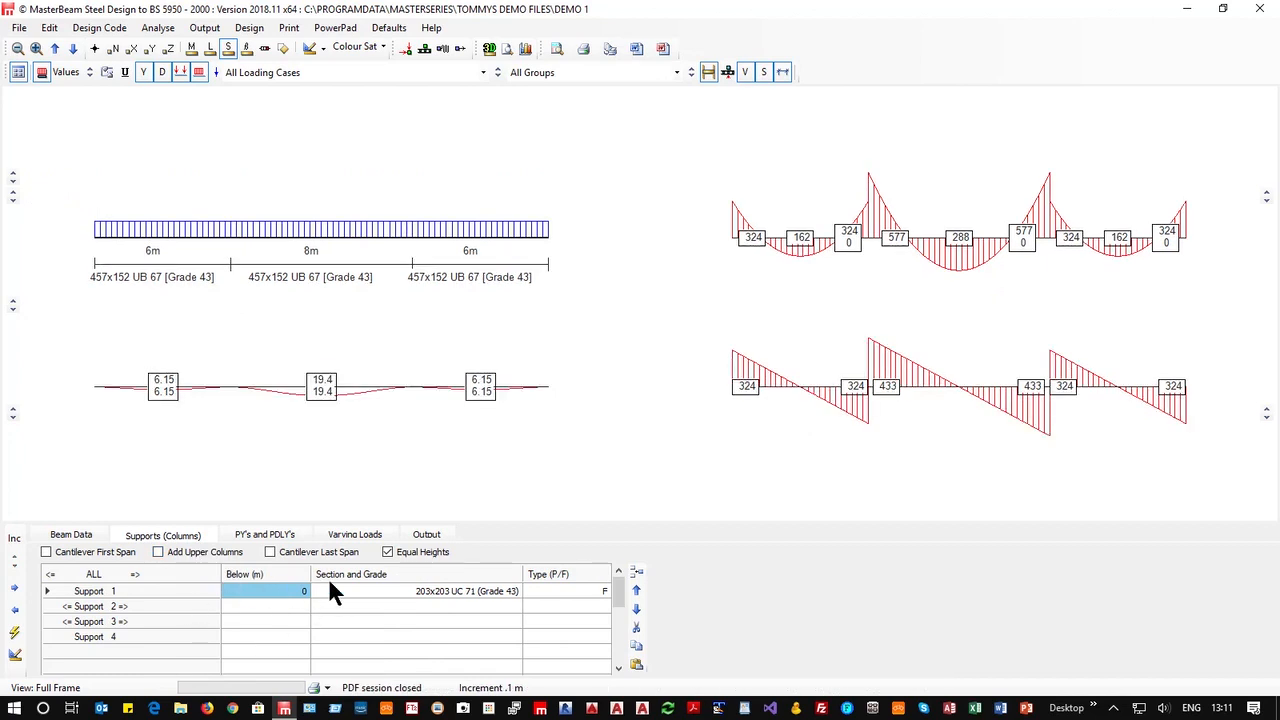
click(569, 591)
text(P)
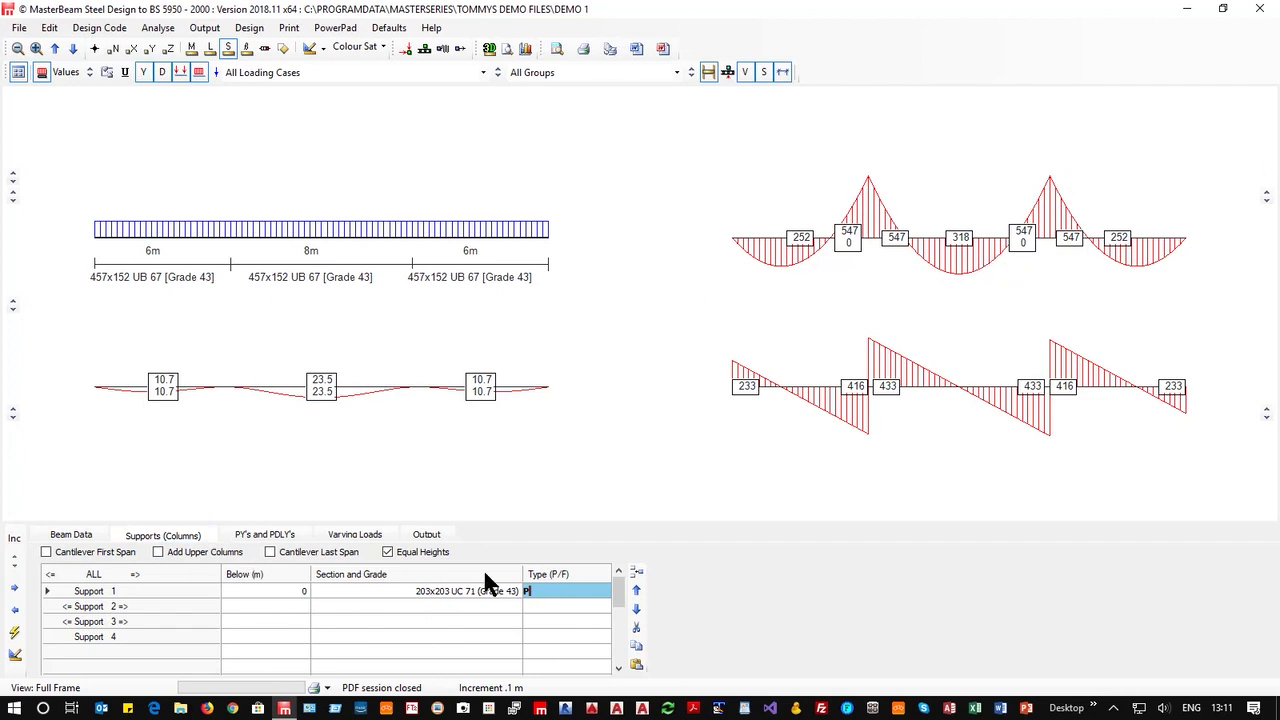
Delete the lengths of spans 2 and 3 so that only span 1 is left in the beam.
click(80, 538)
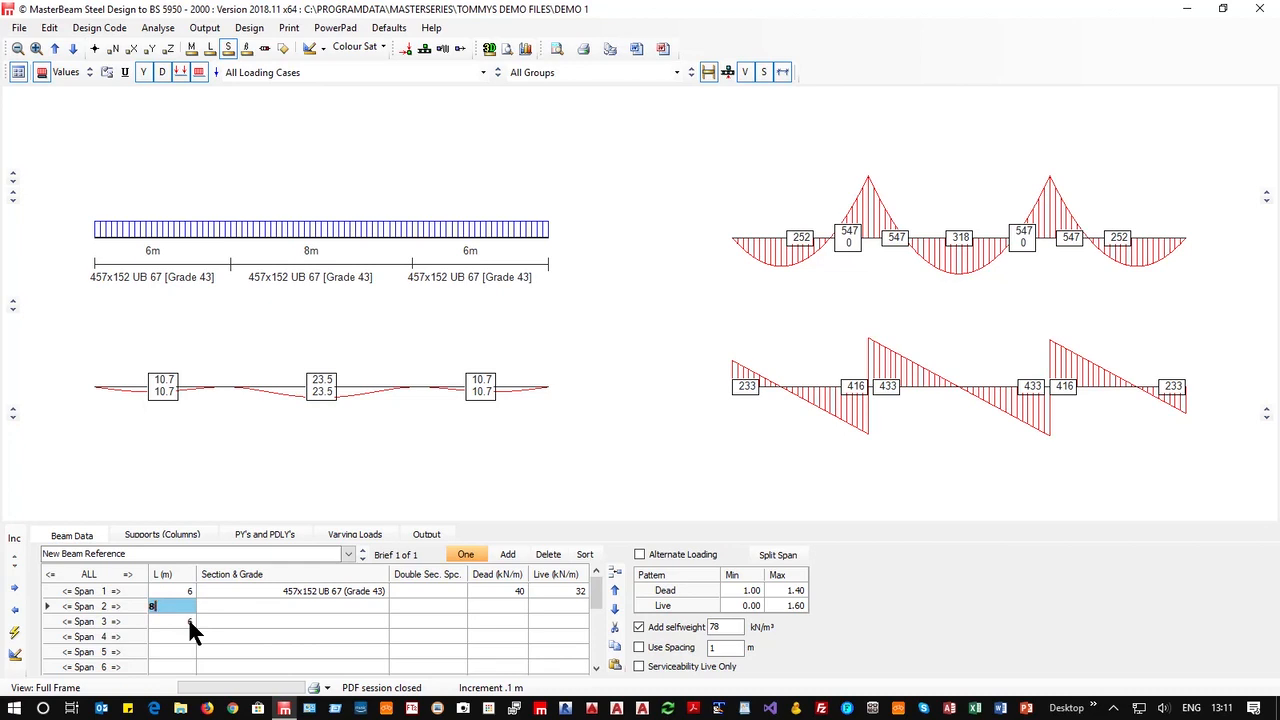
key(BackSpace)
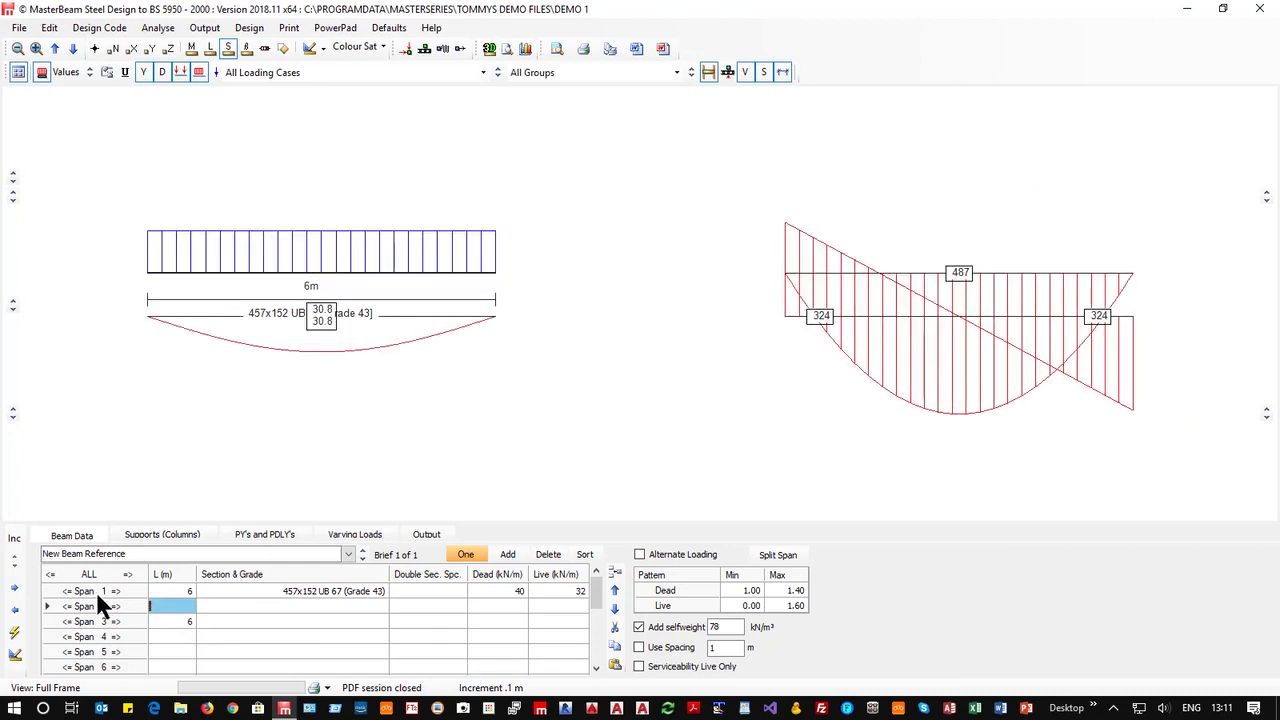
click(170, 621)
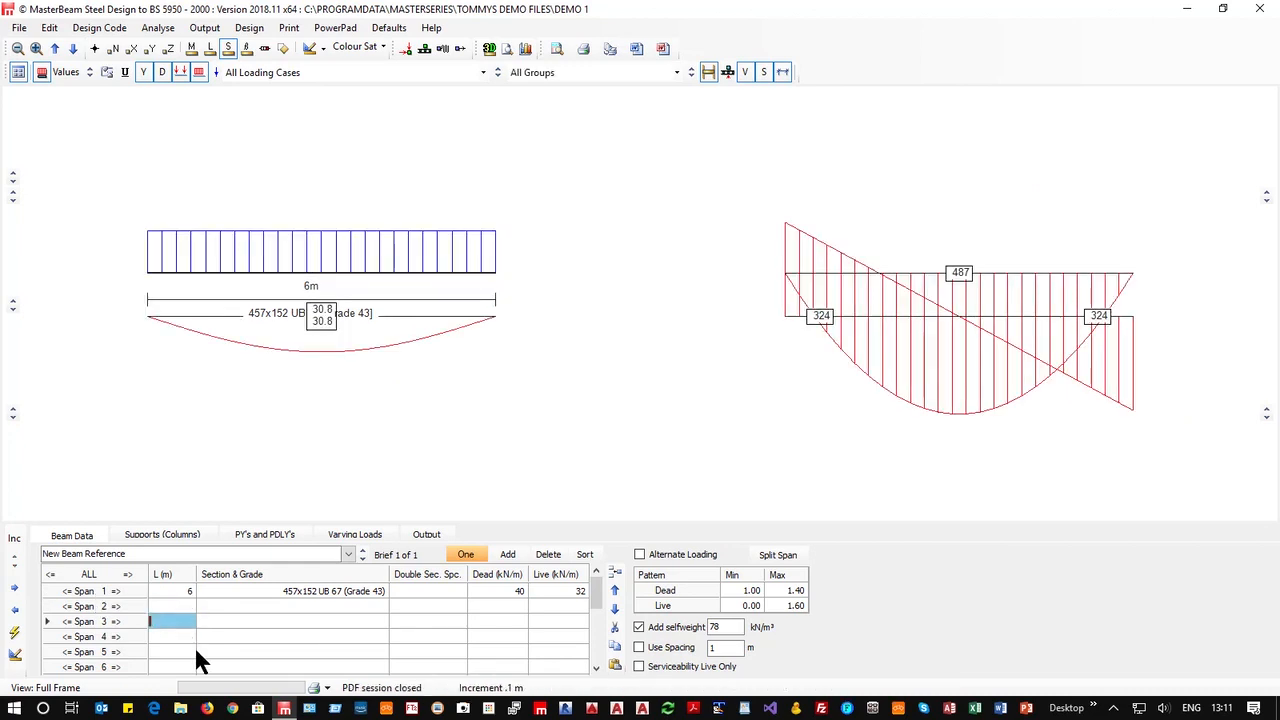
Increase the distance between the stacked diagrams and reduce the shear force and bending moment diagram scales.
click(10, 308)
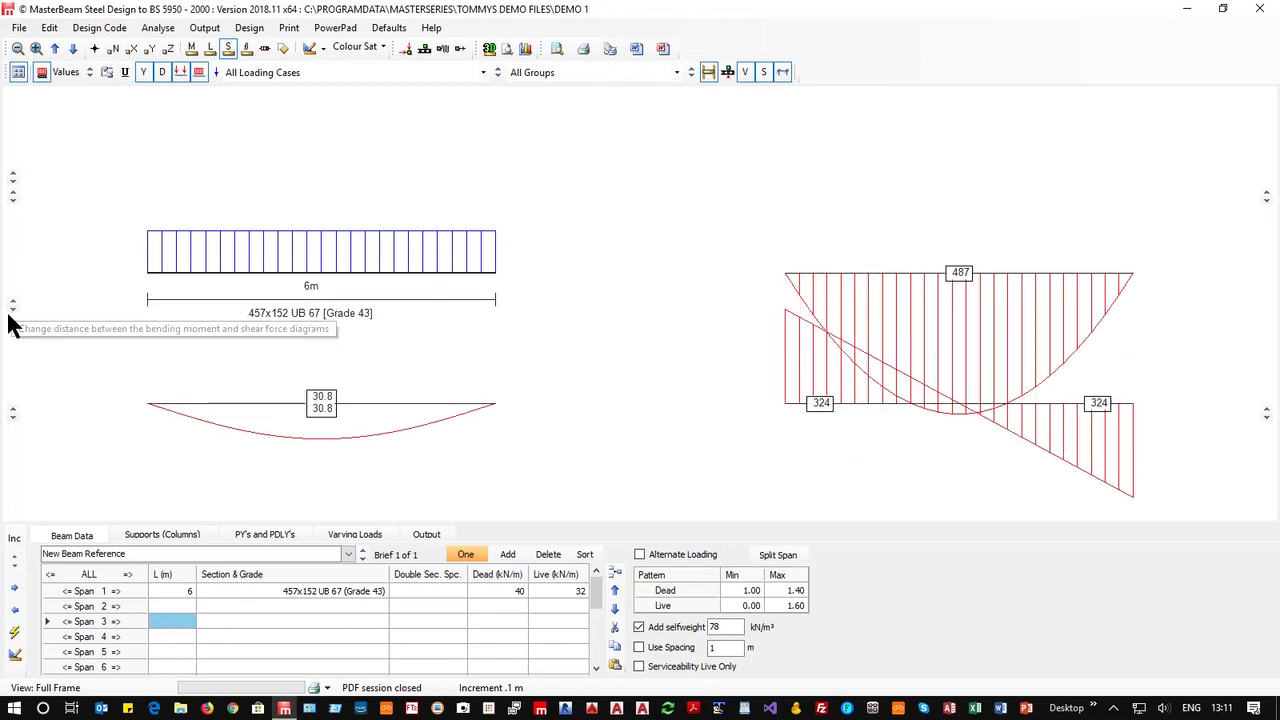
click(12, 318)
click(12, 318)
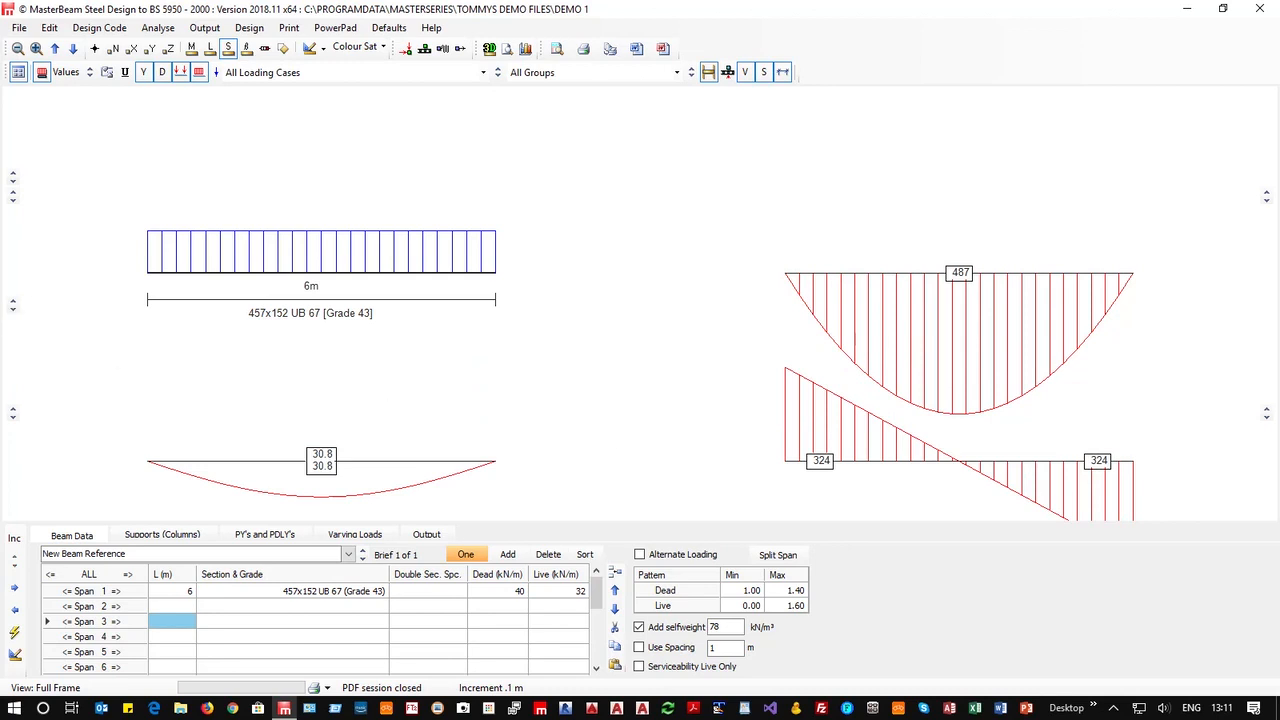
click(1266, 417)
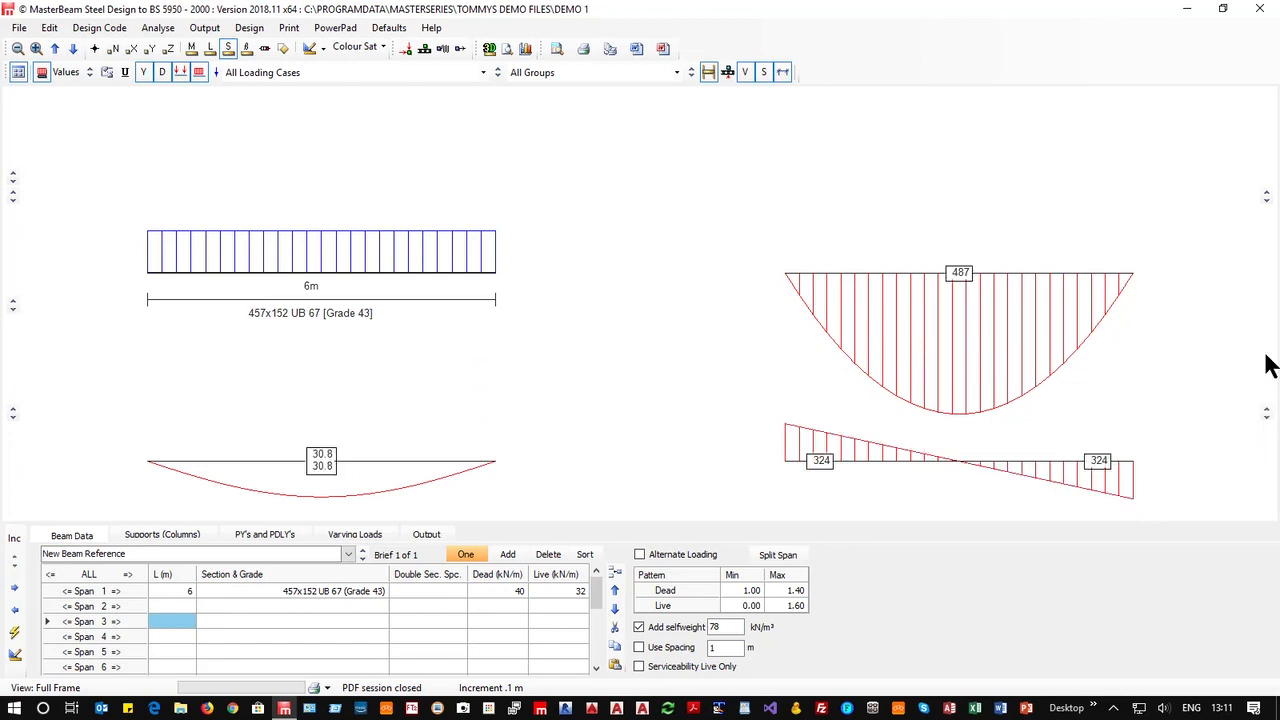
click(1266, 200)
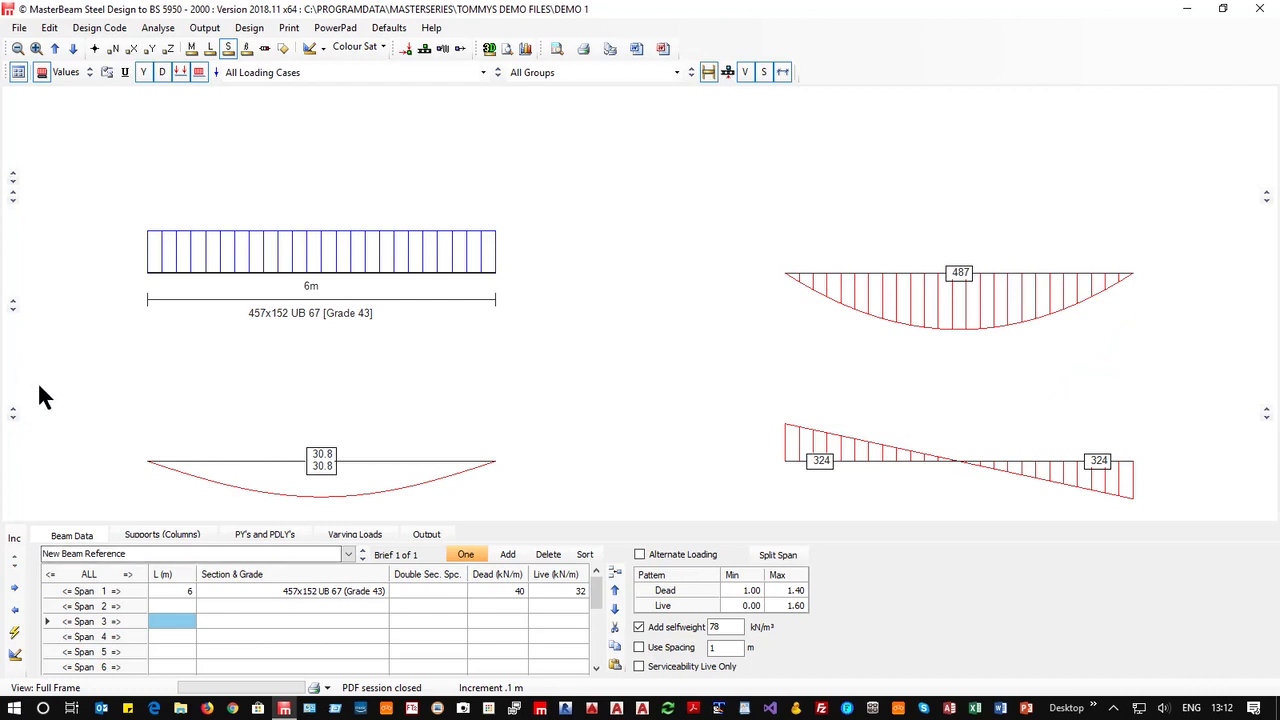
Change span 1's steel section to 254x146 UB 31 in grade S 355.
click(300, 591)
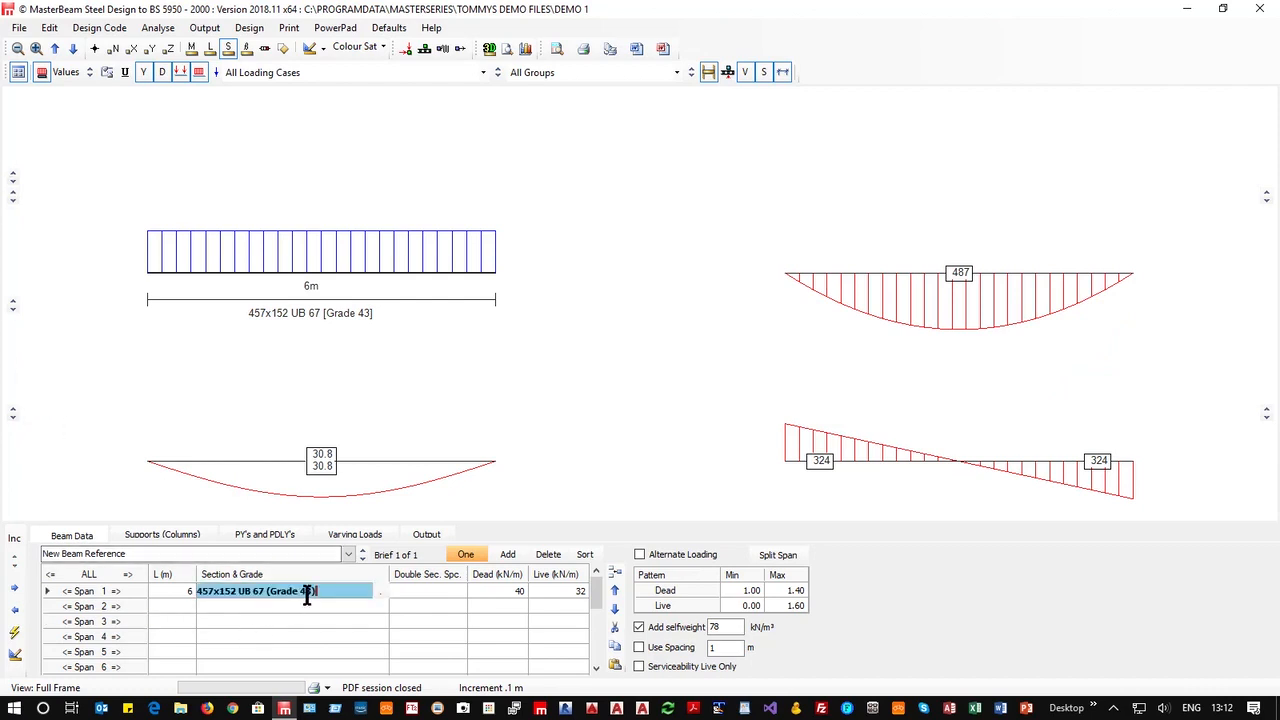
click(378, 591)
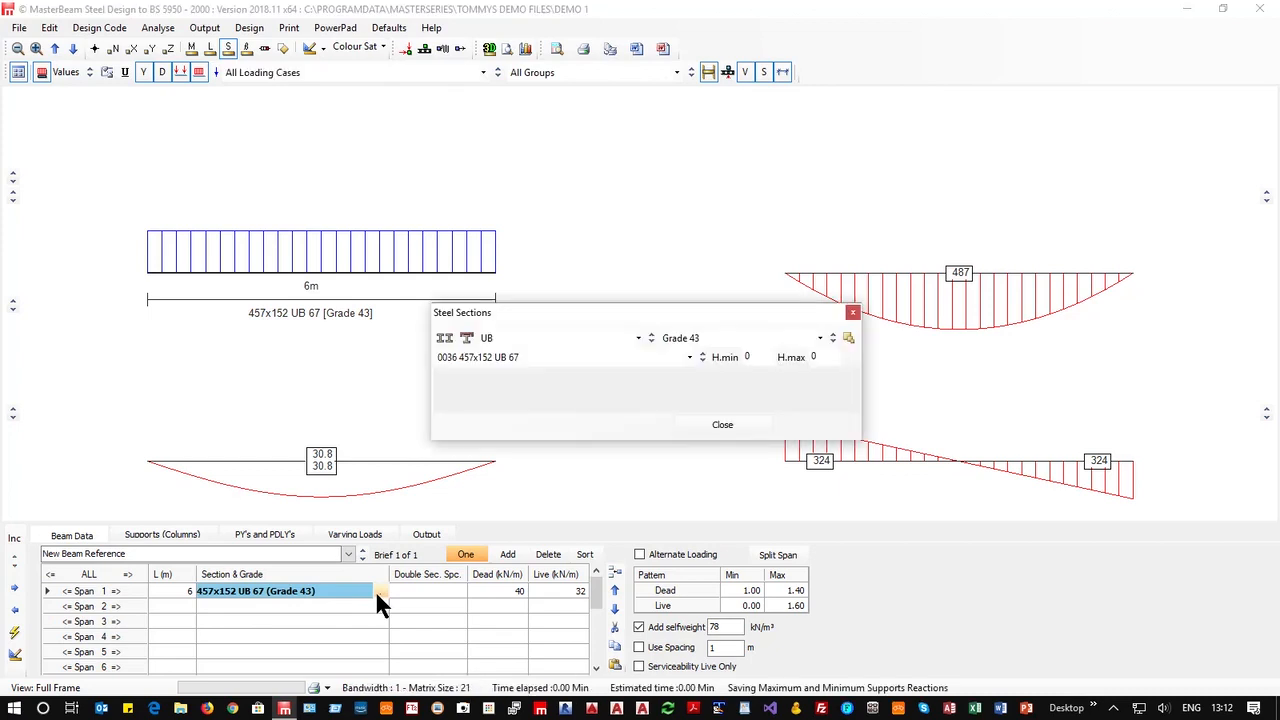
click(713, 337)
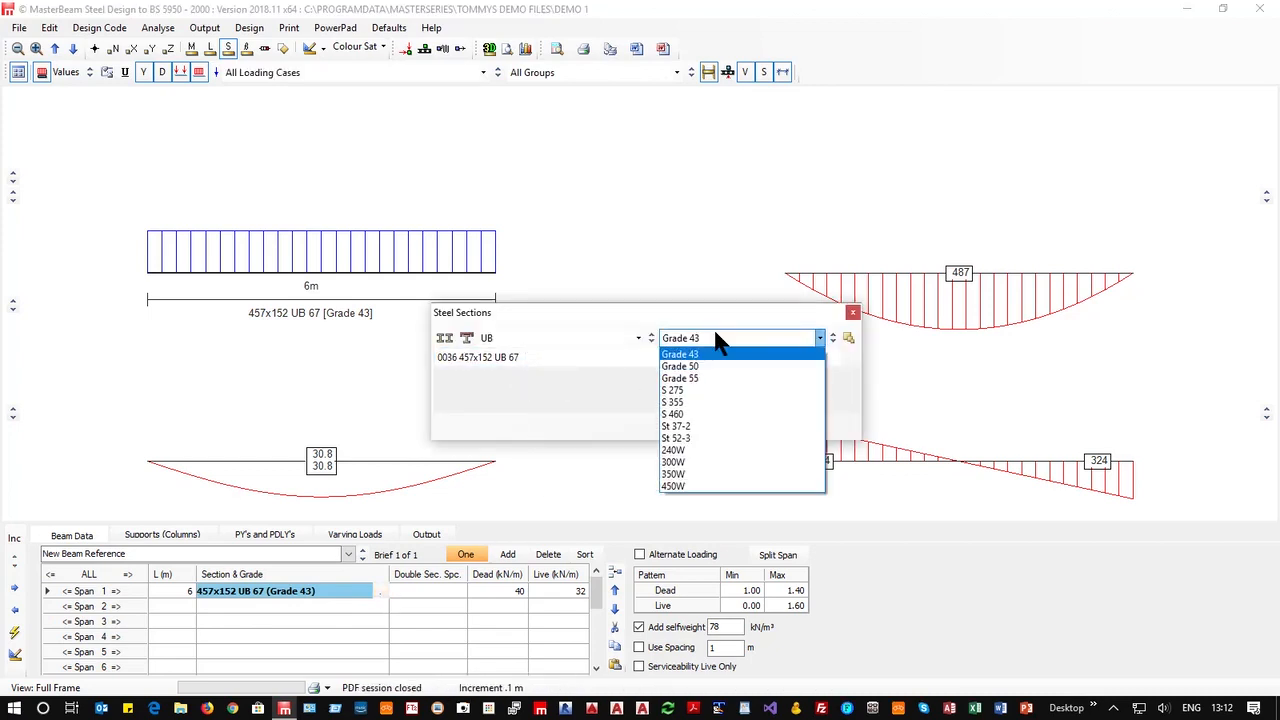
click(700, 402)
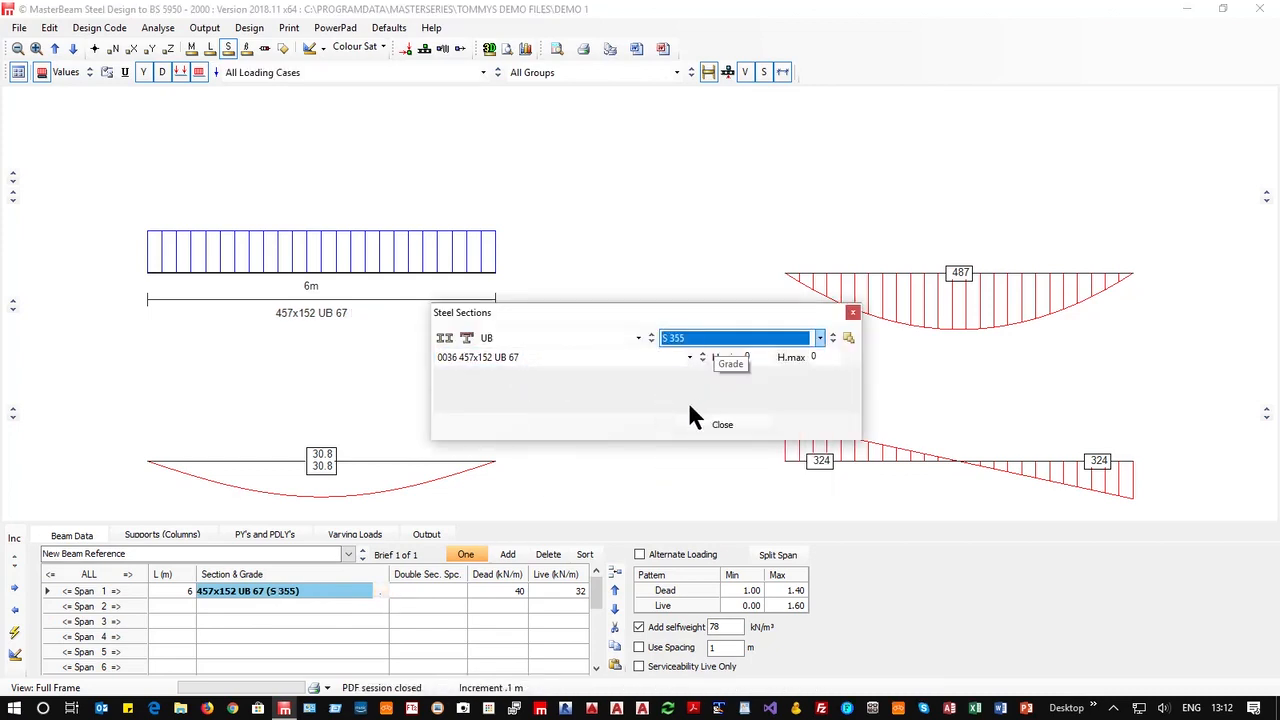
click(479, 360)
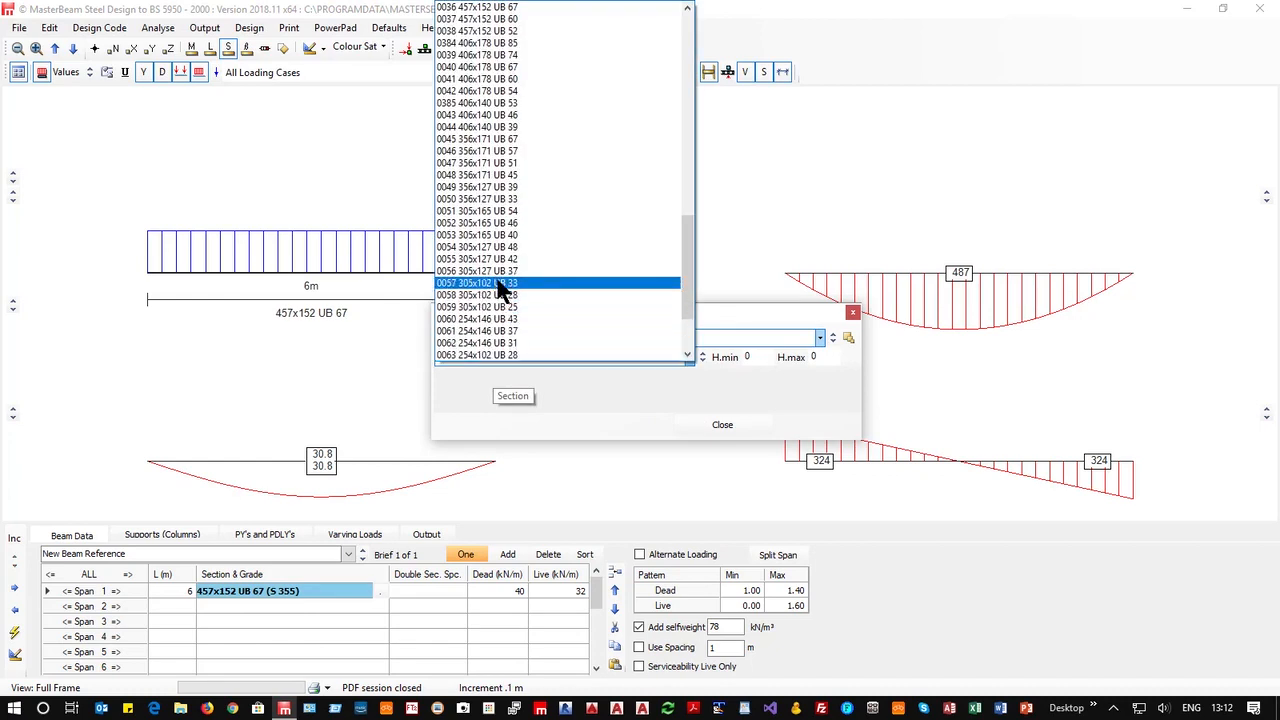
click(470, 343)
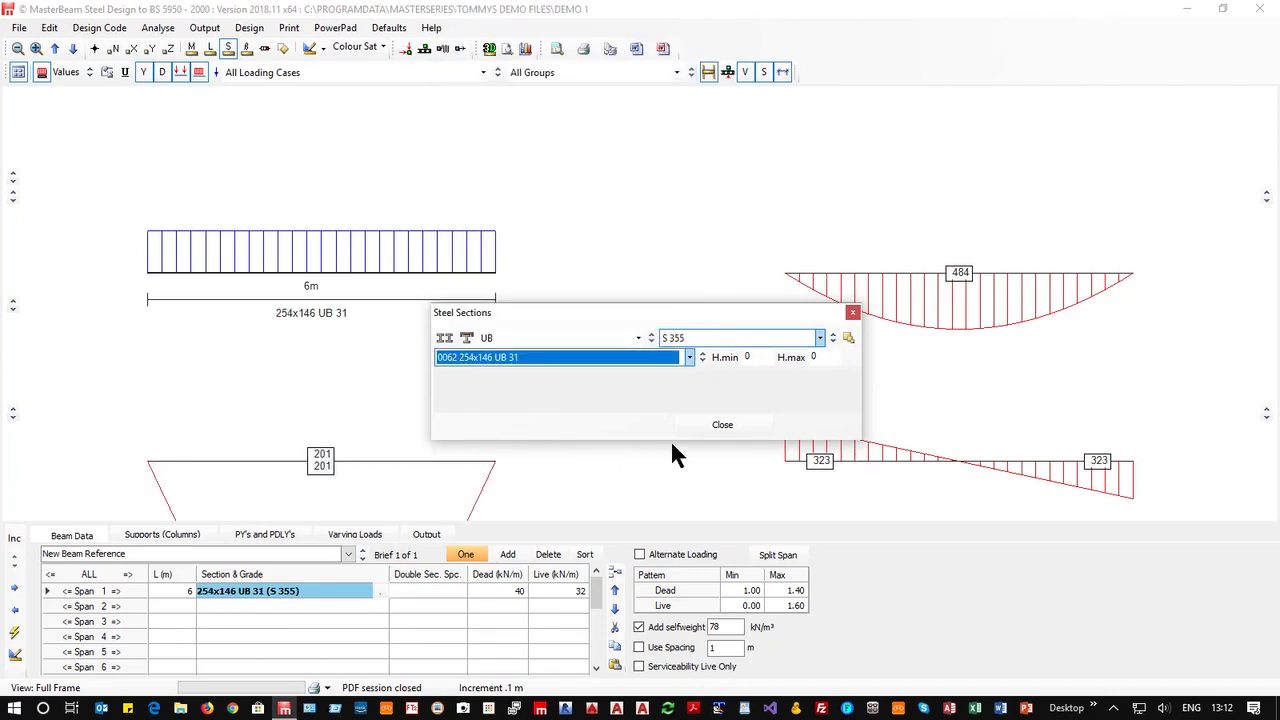
Close the steel section selection and reduce the deflection diagram's scale until the curve fits in the view.
click(720, 425)
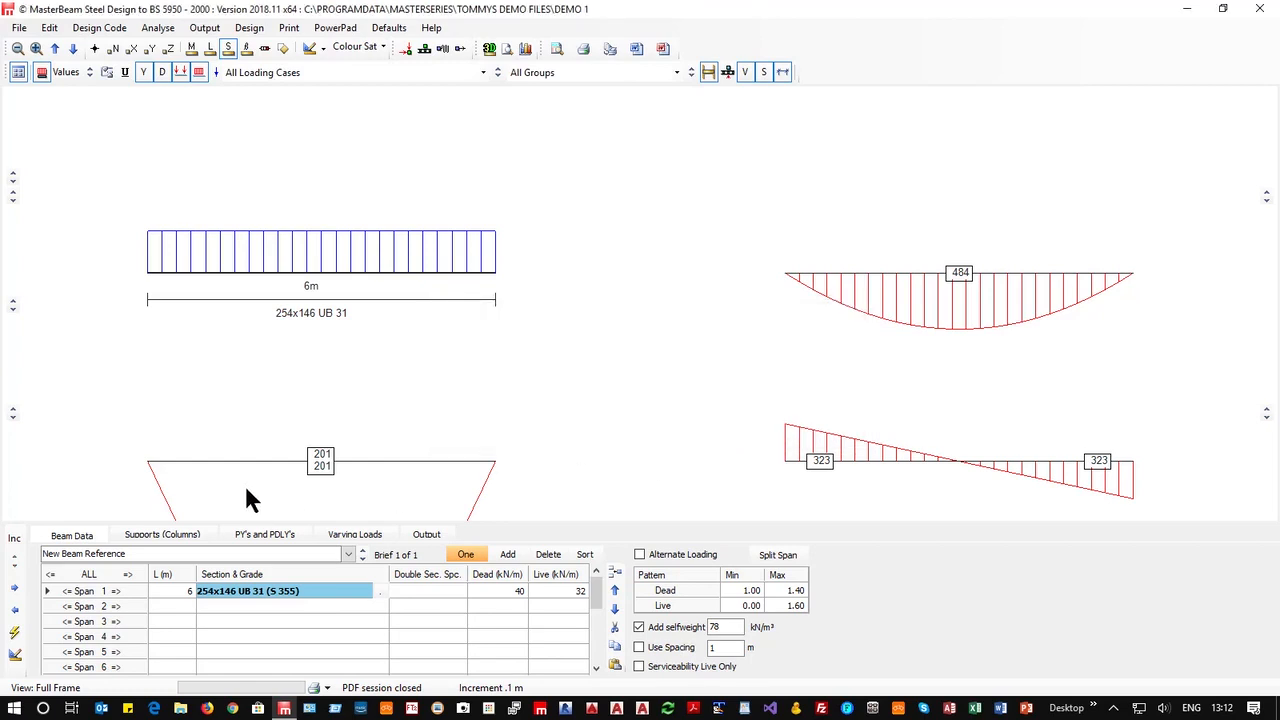
click(13, 414)
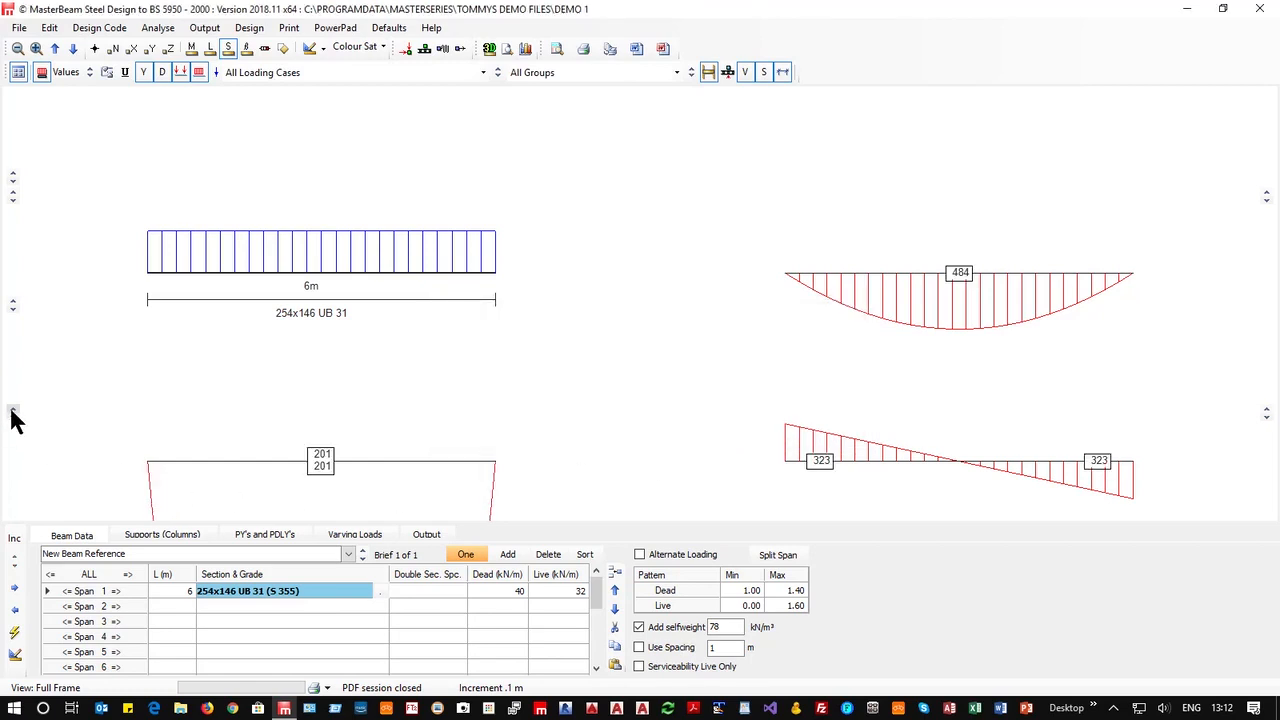
click(12, 415)
click(12, 415)
click(12, 415)
click(12, 415)
click(12, 415)
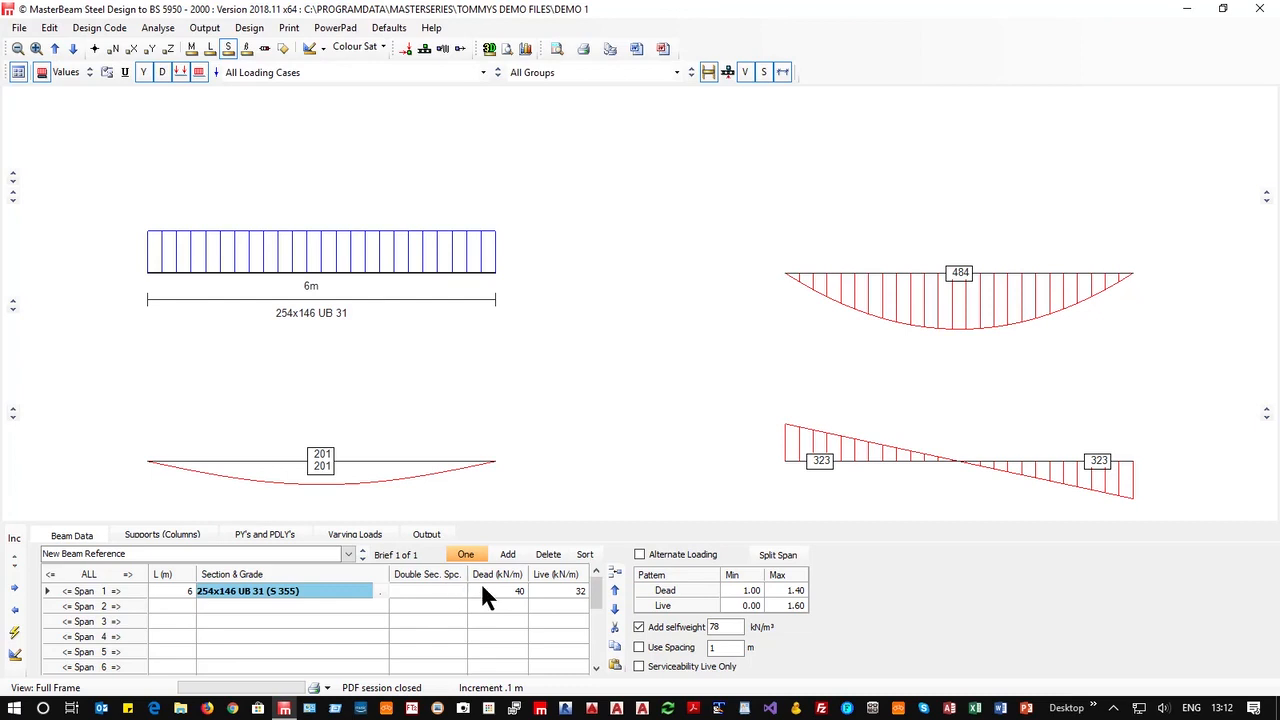
Set span 1's dead load to 10 kN/m and its live load to 7.5 kN/m.
click(482, 591)
text(1)
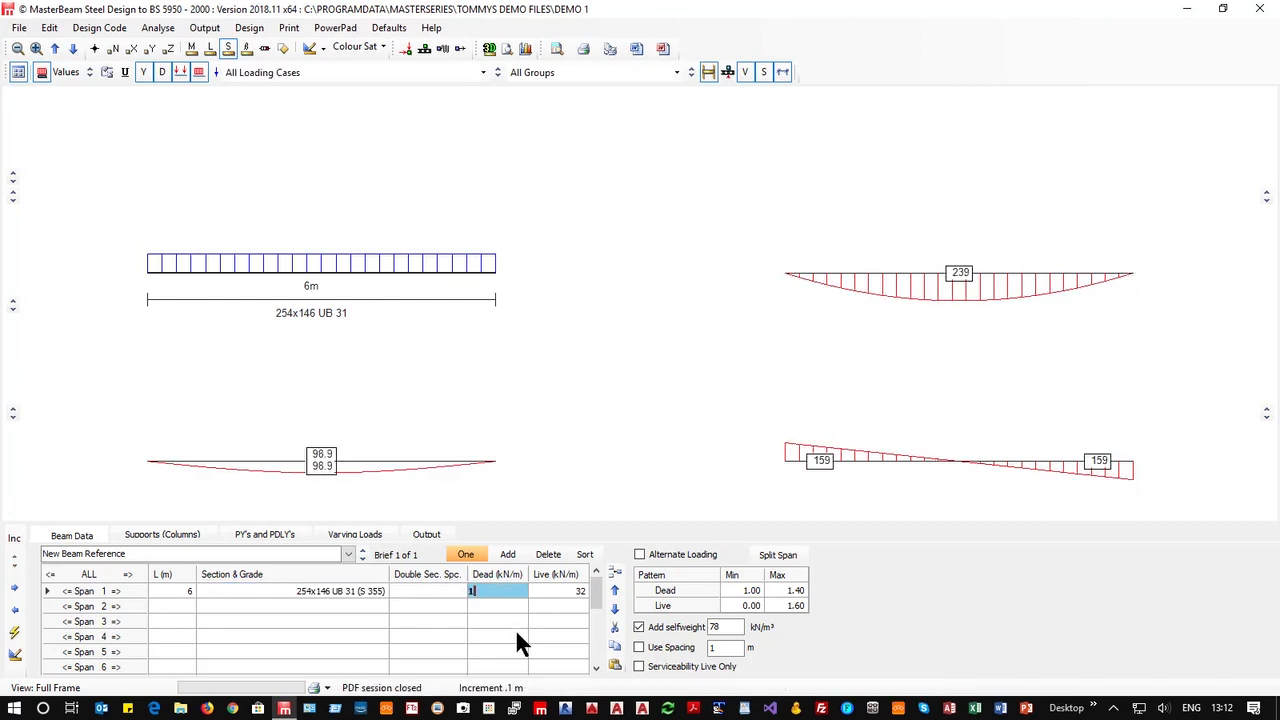
text(0)
click(543, 591)
text(3)
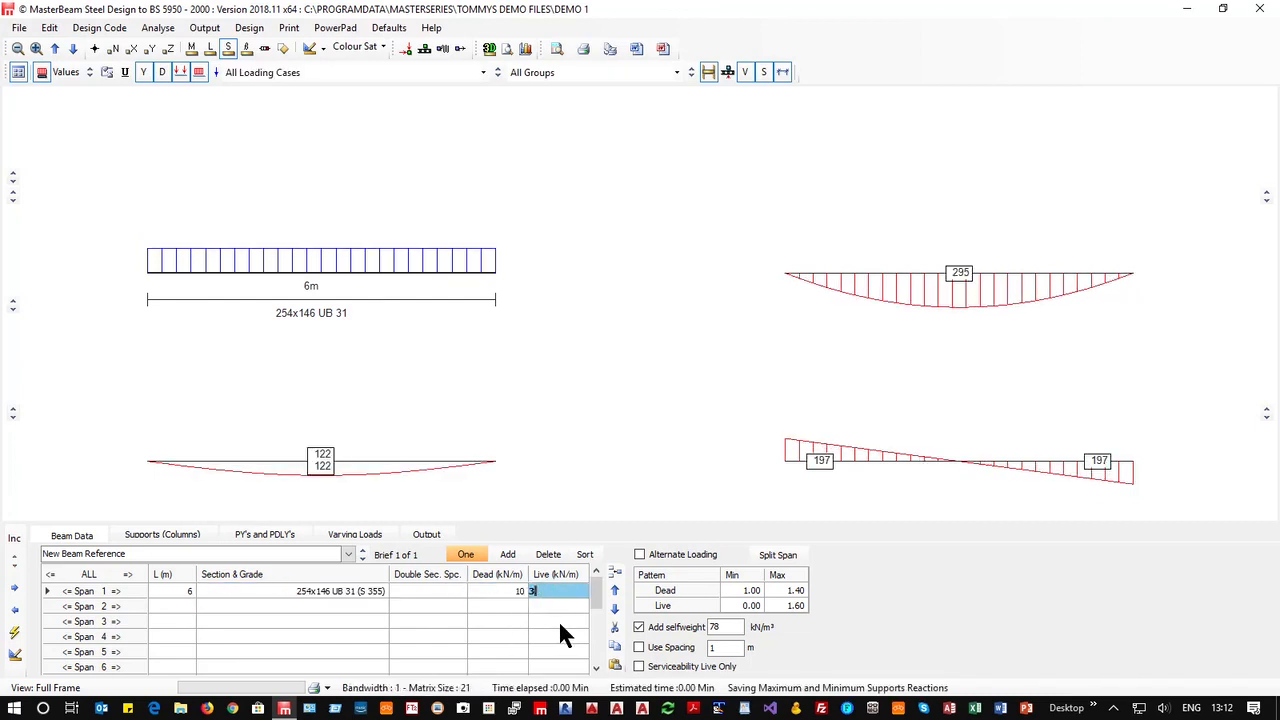
key(BackSpace)
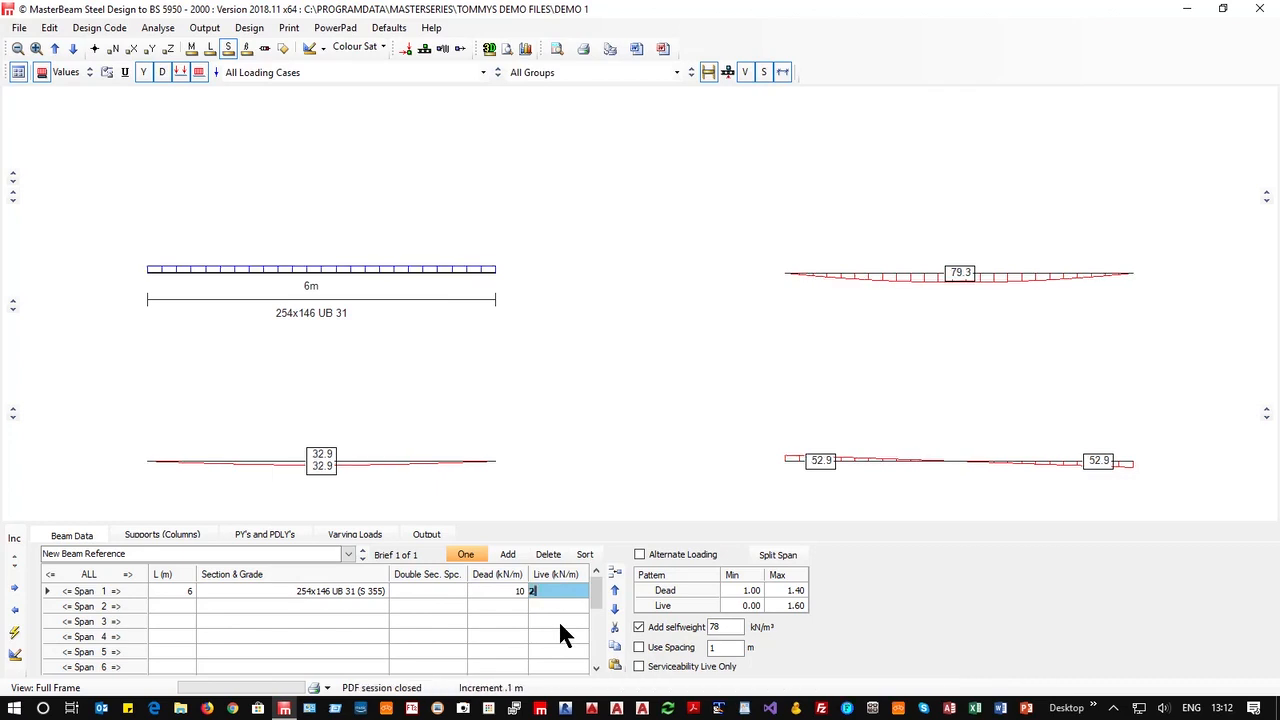
text(7.)
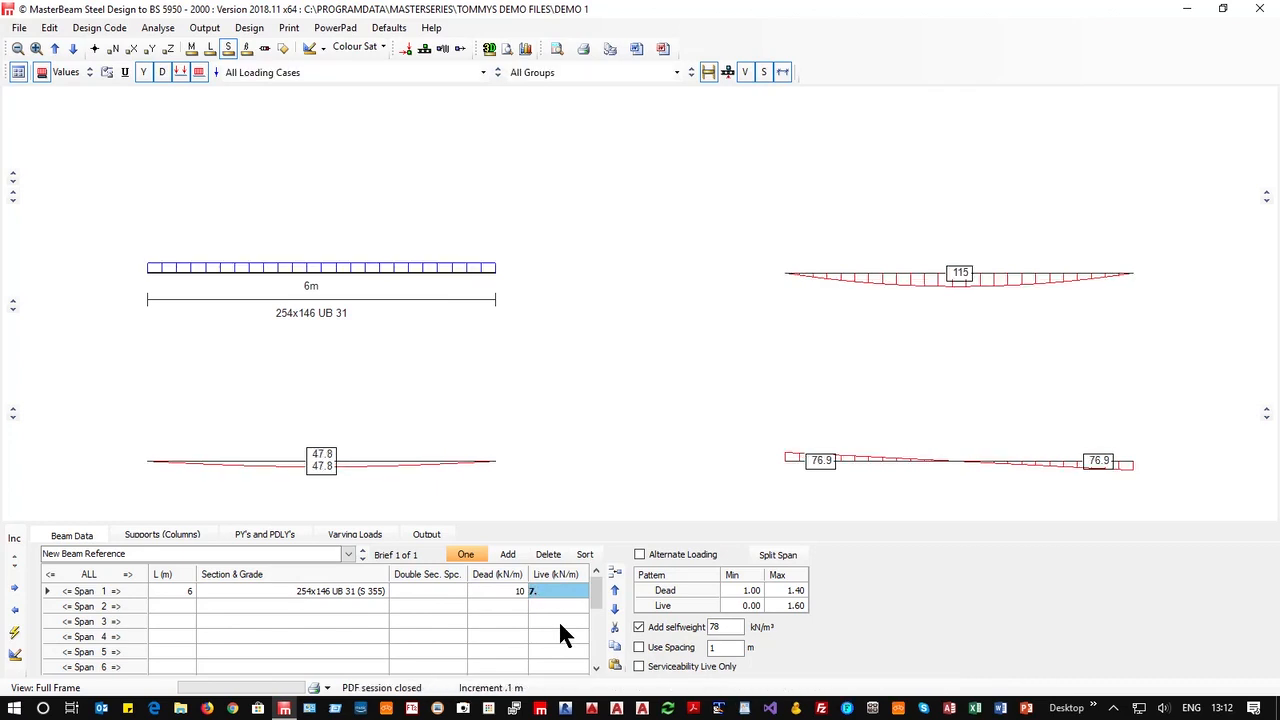
text(5)
Change the design code to EC3, keeping UK as the national annex.
click(242, 30)
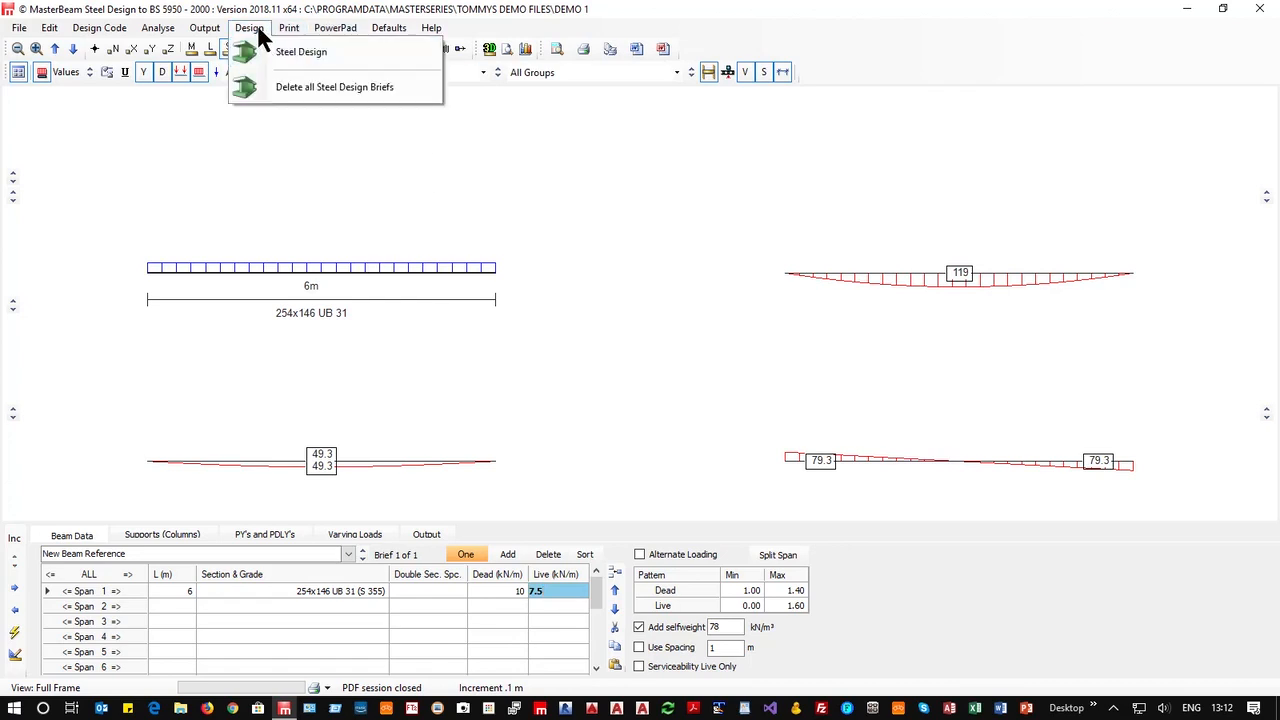
click(99, 28)
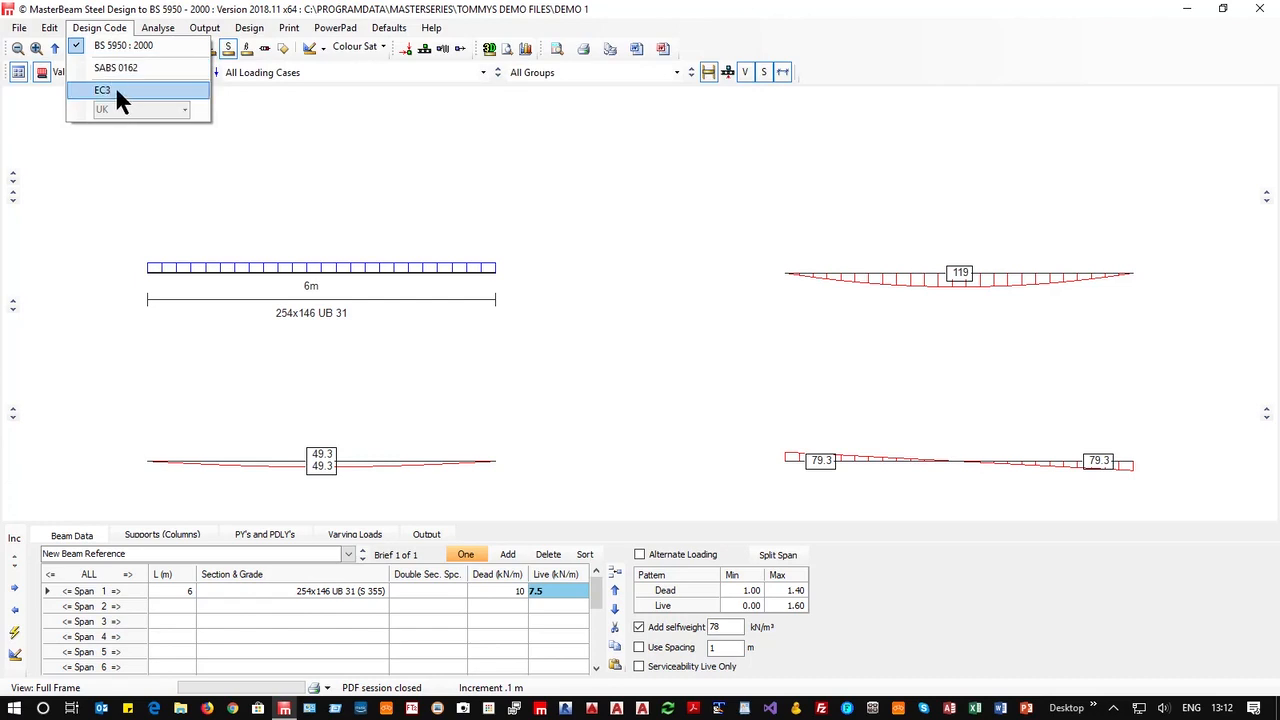
click(117, 89)
click(112, 28)
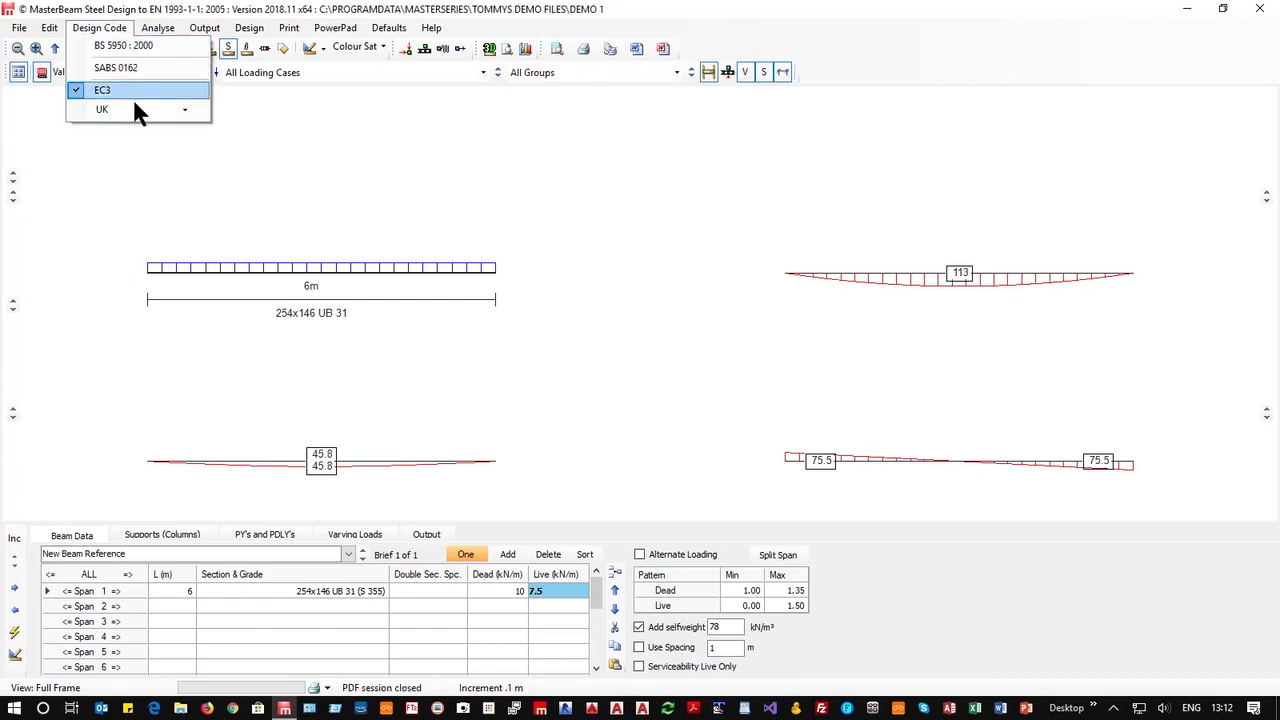
click(184, 110)
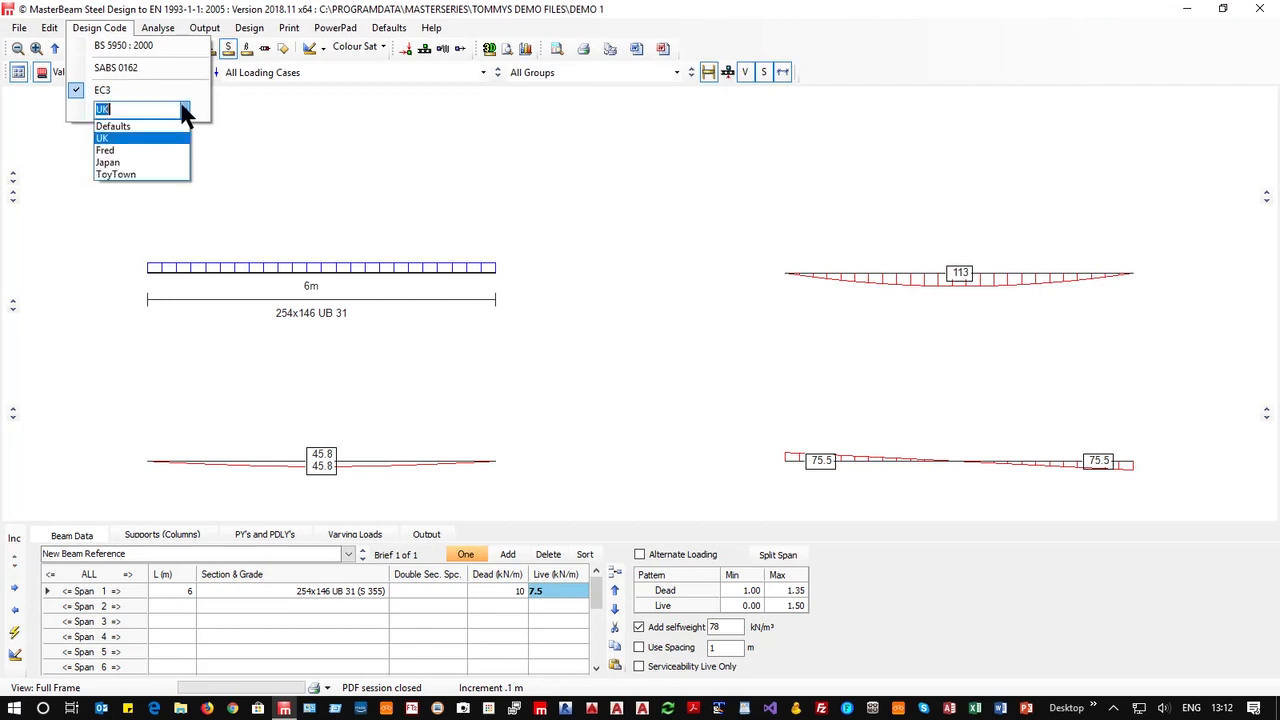
click(184, 110)
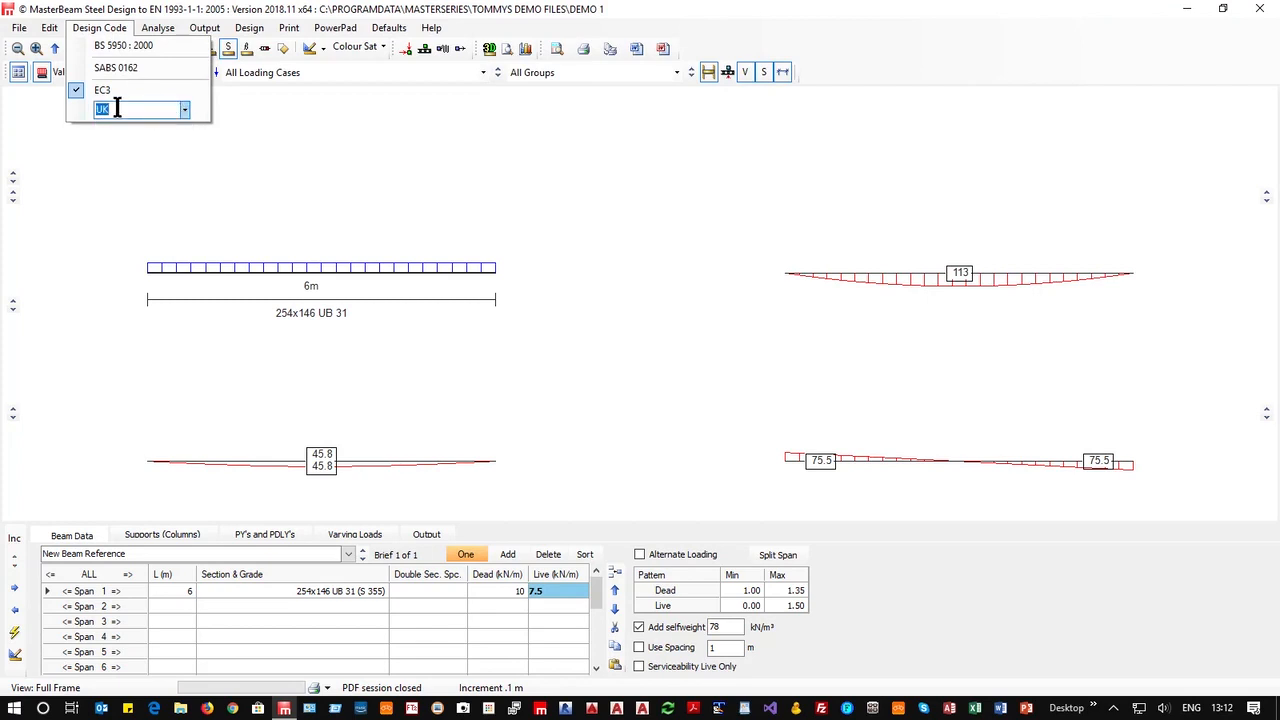
click(311, 118)
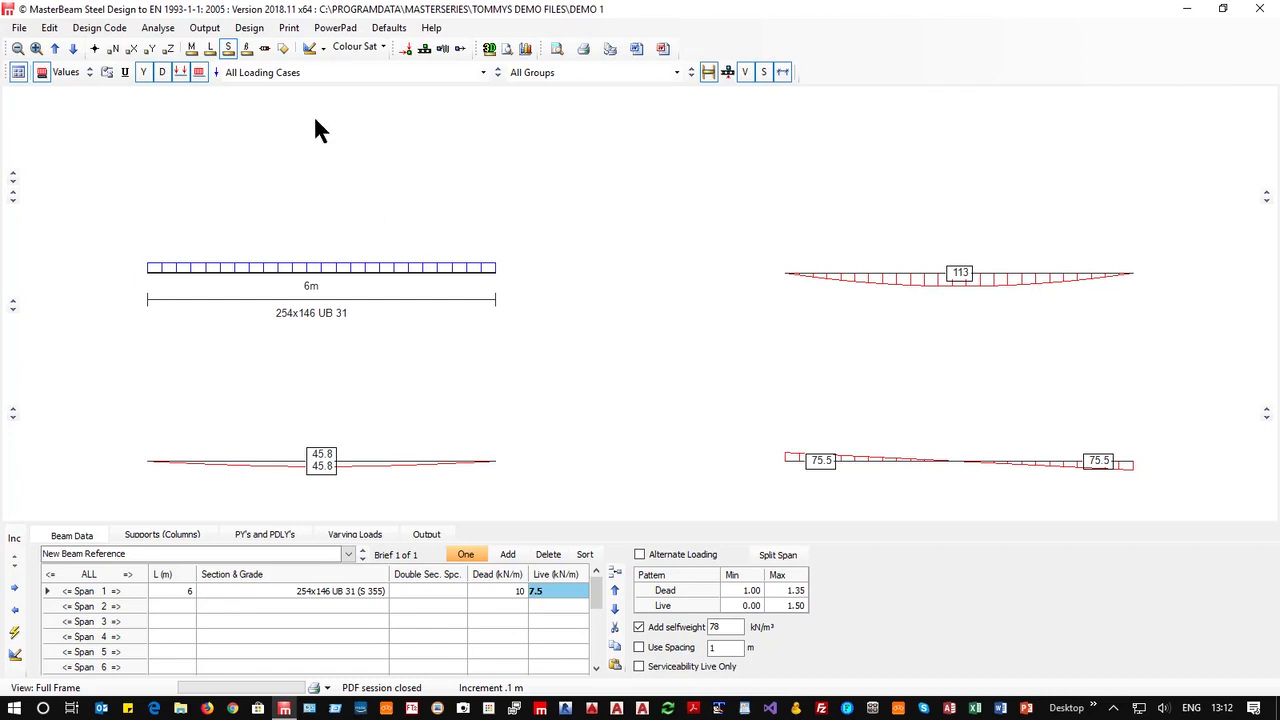
Make the current beam data the default for new beams and exit the steel beam session, saving Demo 1.
click(386, 32)
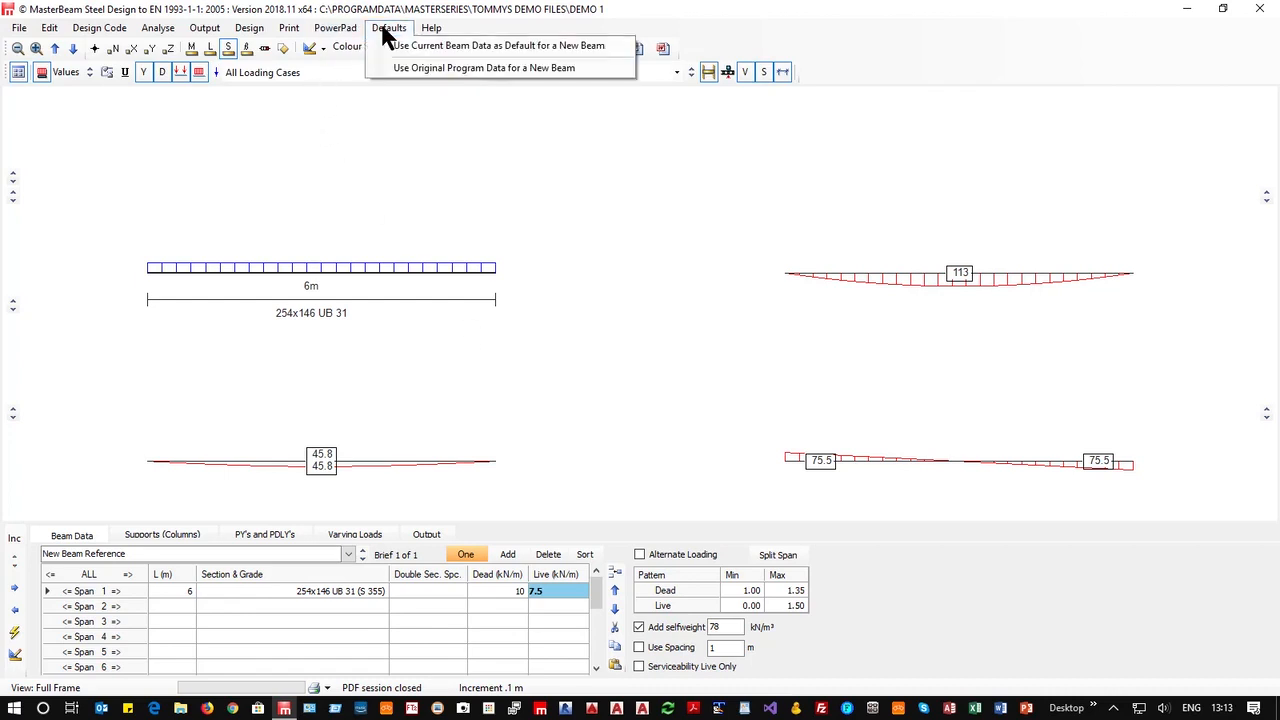
click(454, 50)
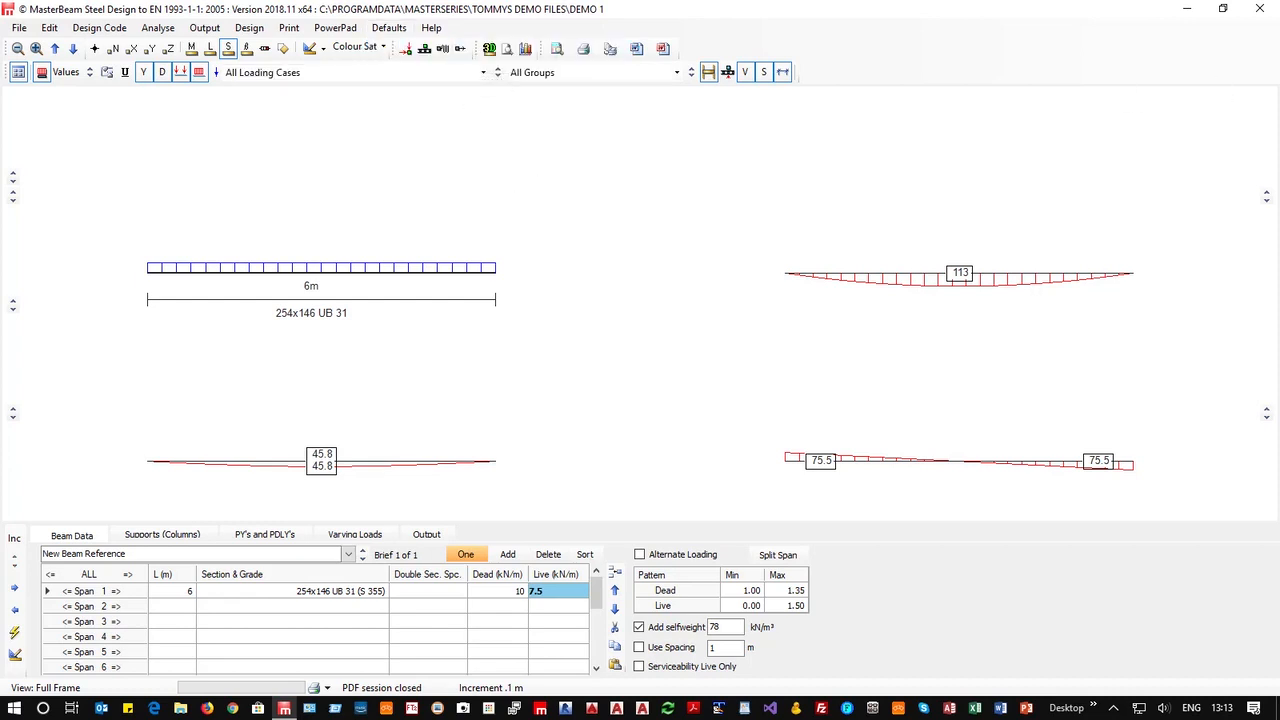
click(1262, 14)
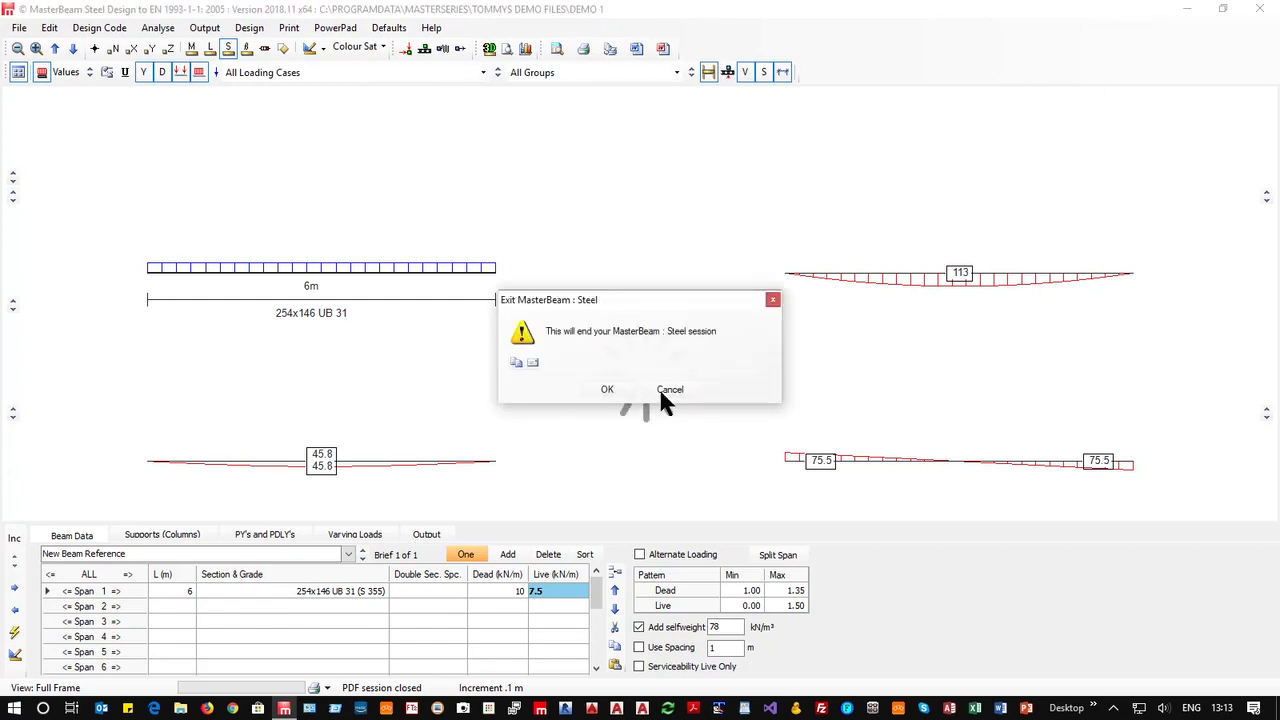
click(606, 389)
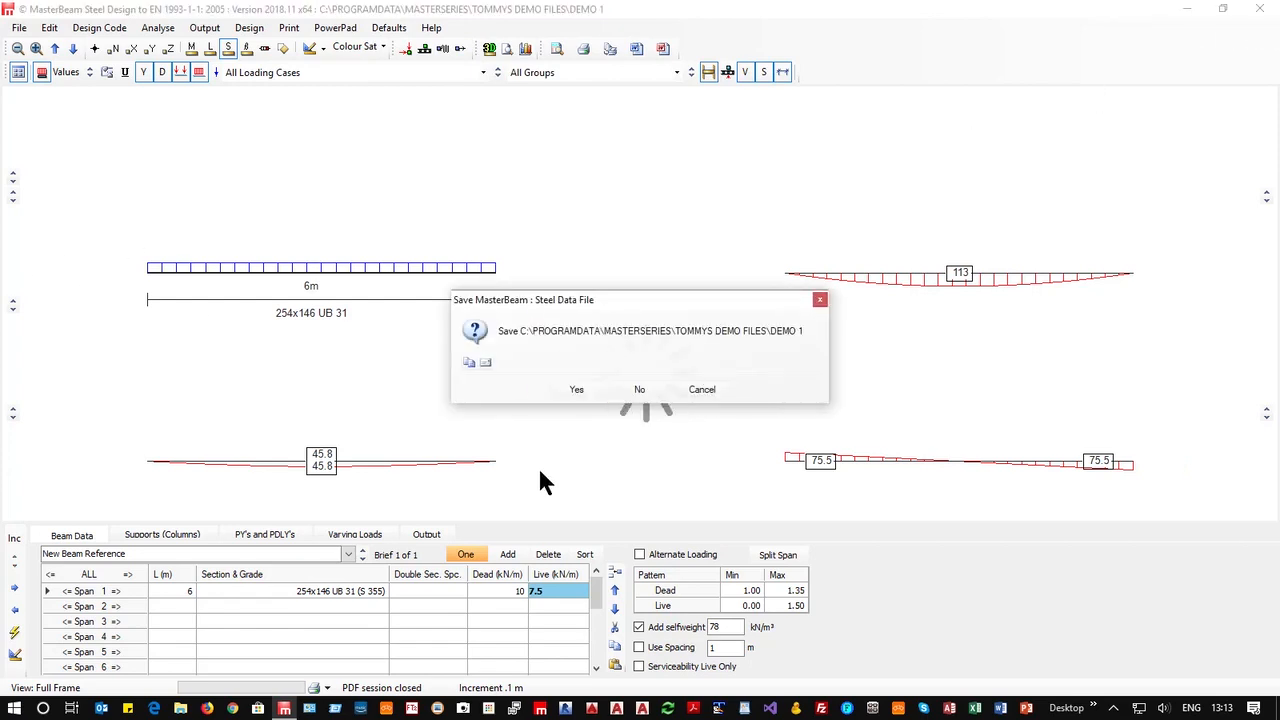
click(575, 392)
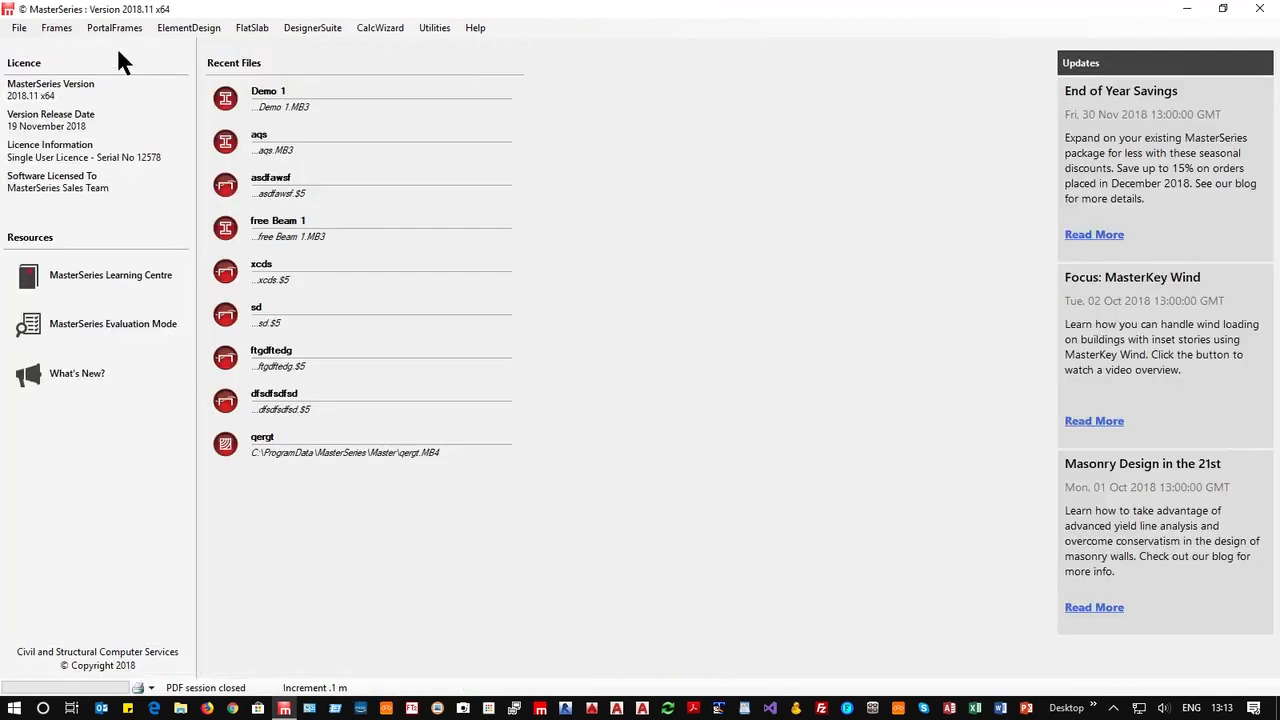
Create a new file named Demo 2 in the MasterBeam Steel Beam Designer.
click(316, 32)
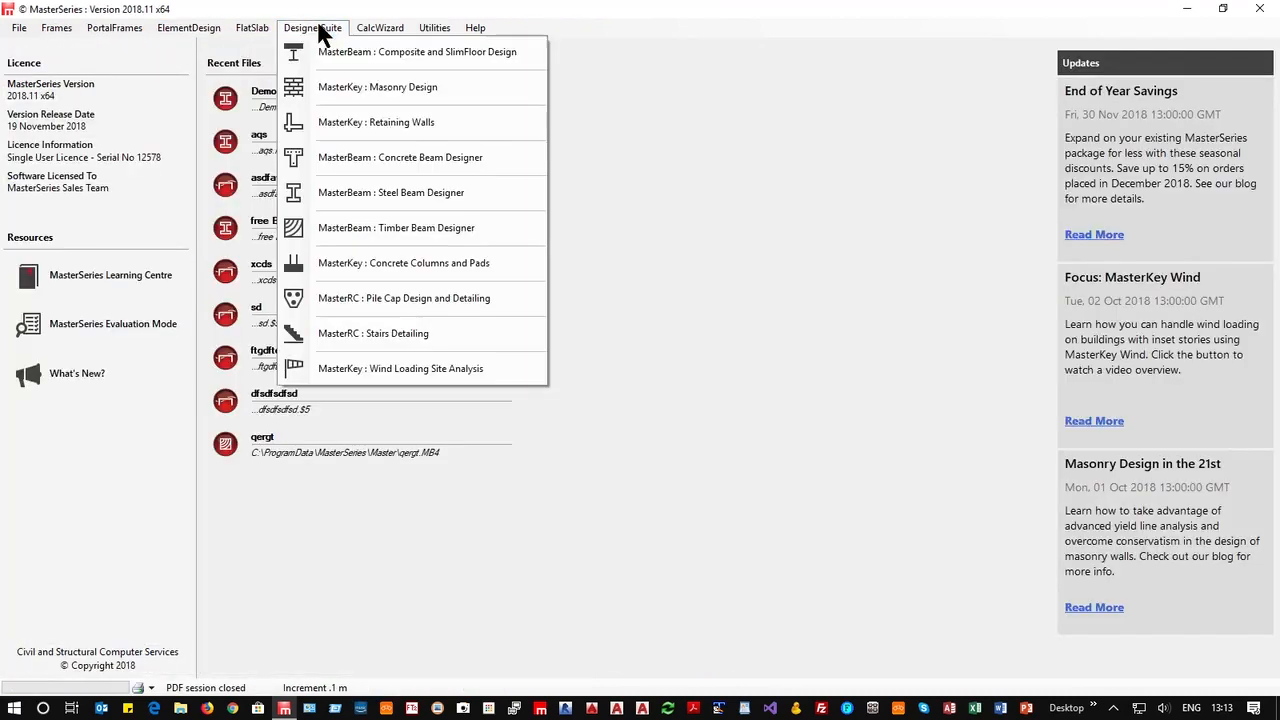
click(419, 191)
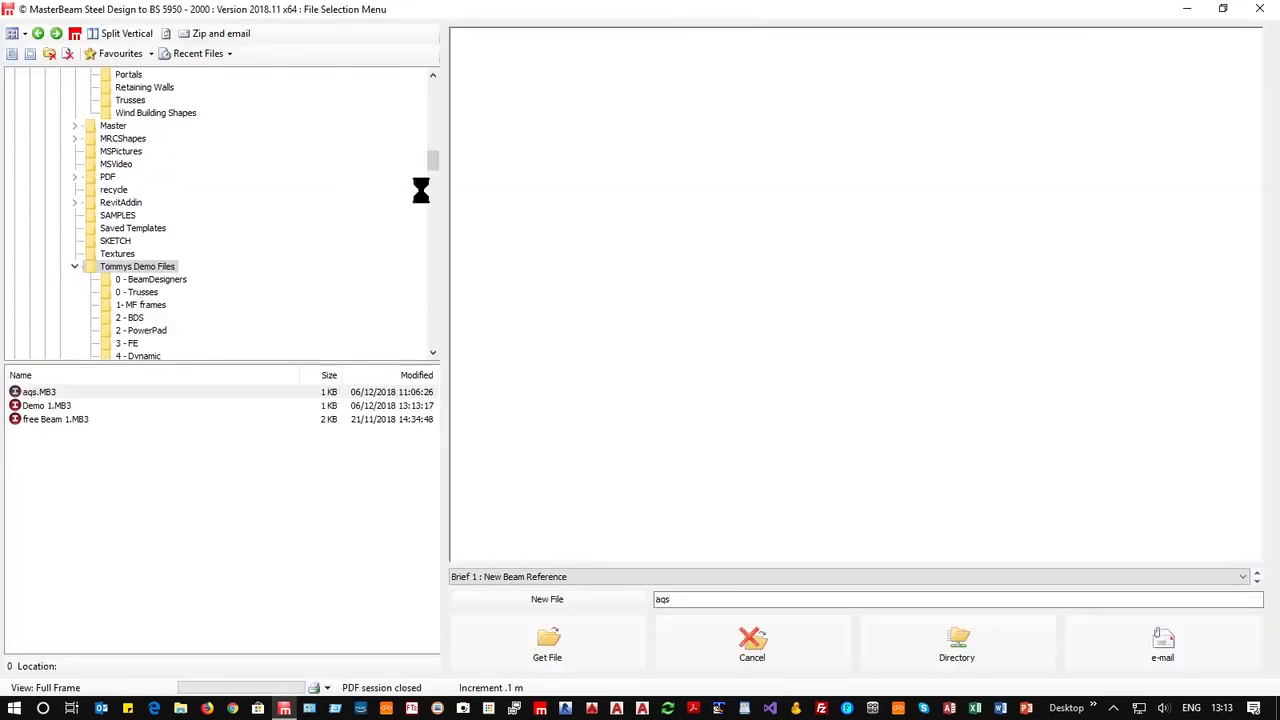
click(511, 603)
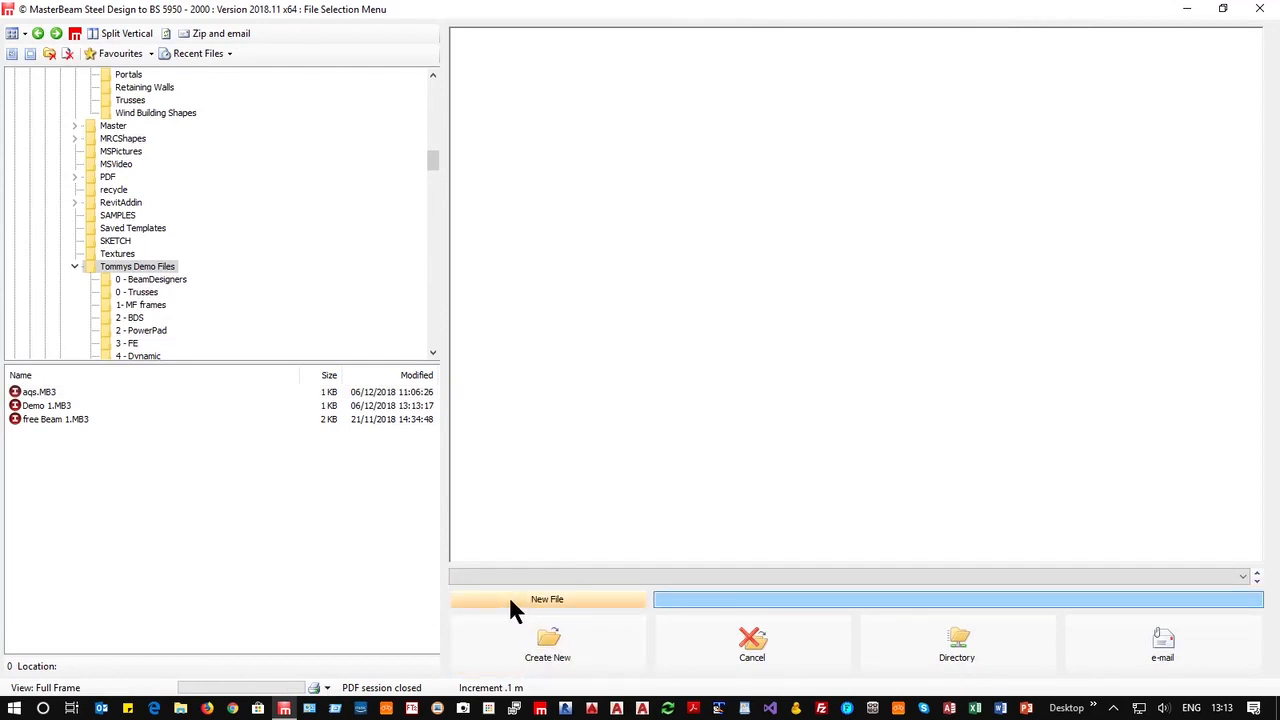
text(Demo 2)
click(558, 645)
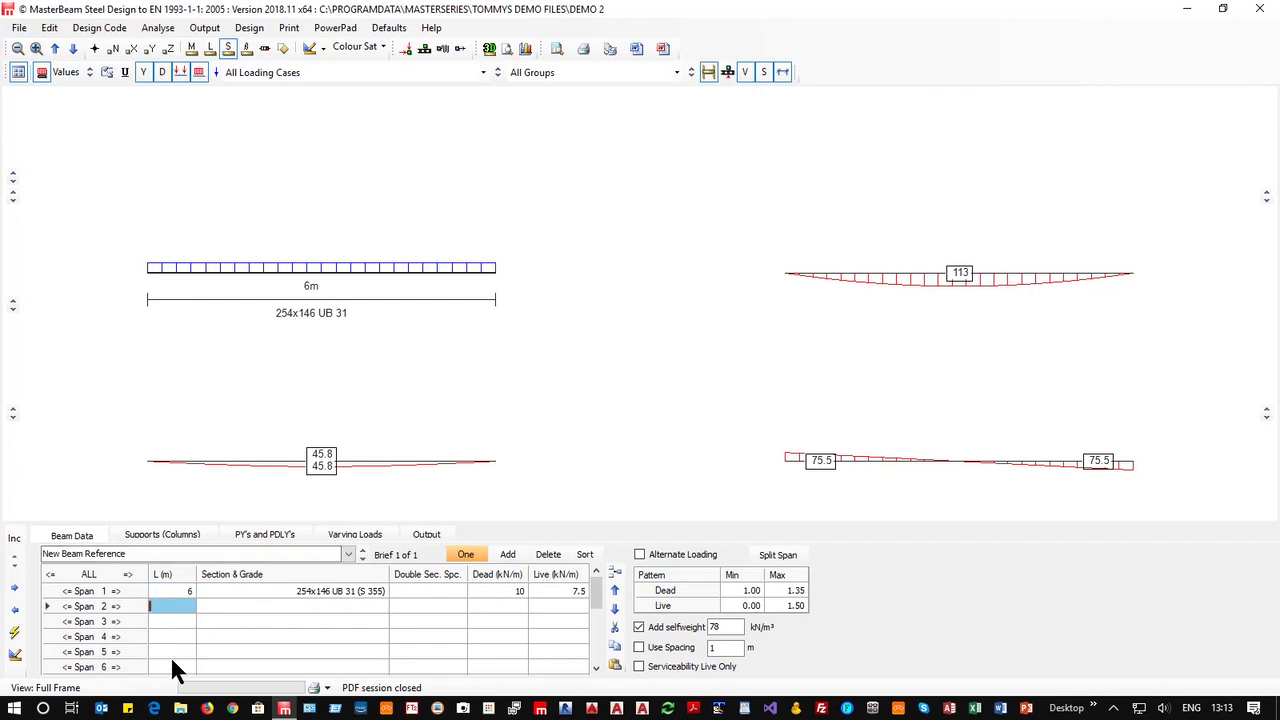
Add a second span 2 m long and enlarge the bending moment diagram's scale.
text(2)
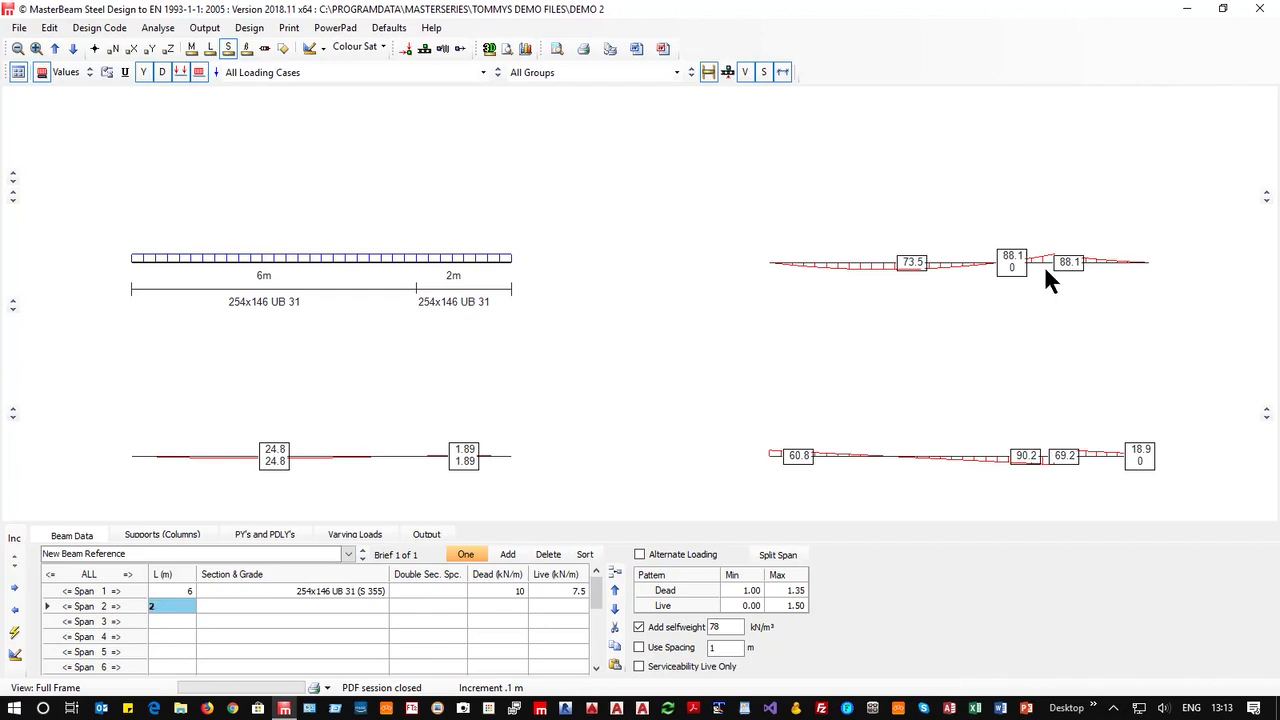
click(1266, 191)
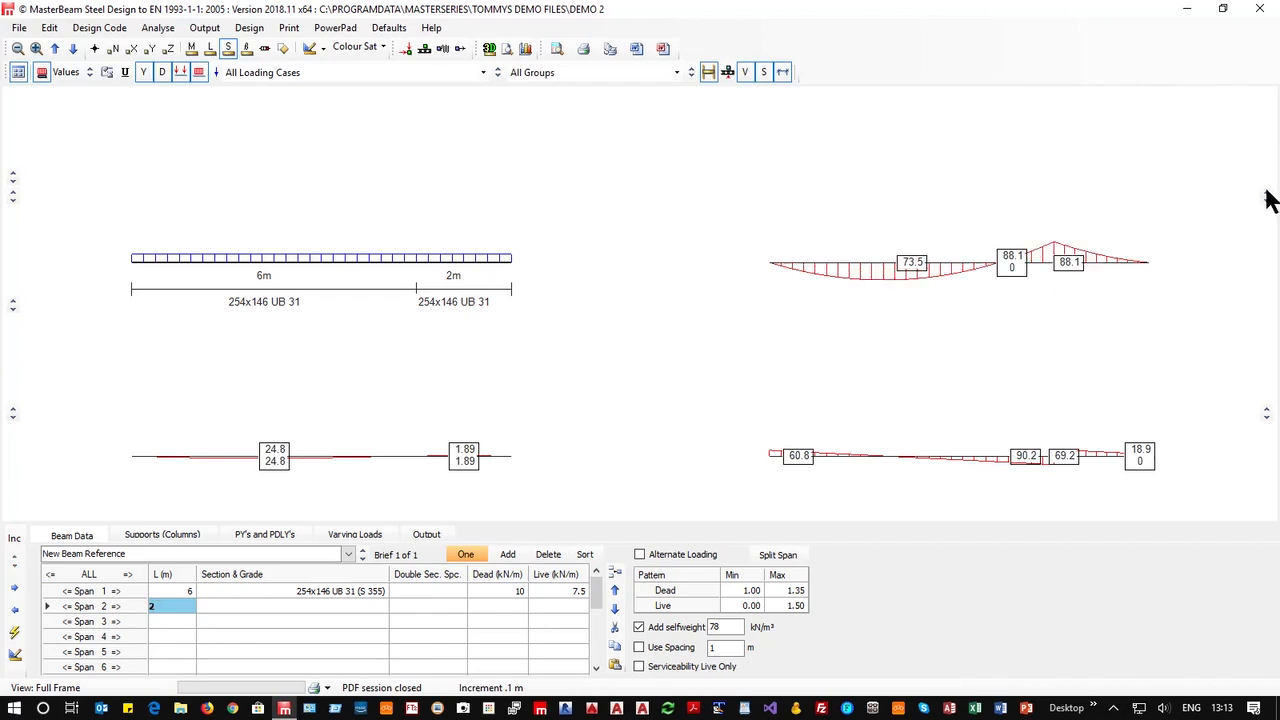
click(1266, 193)
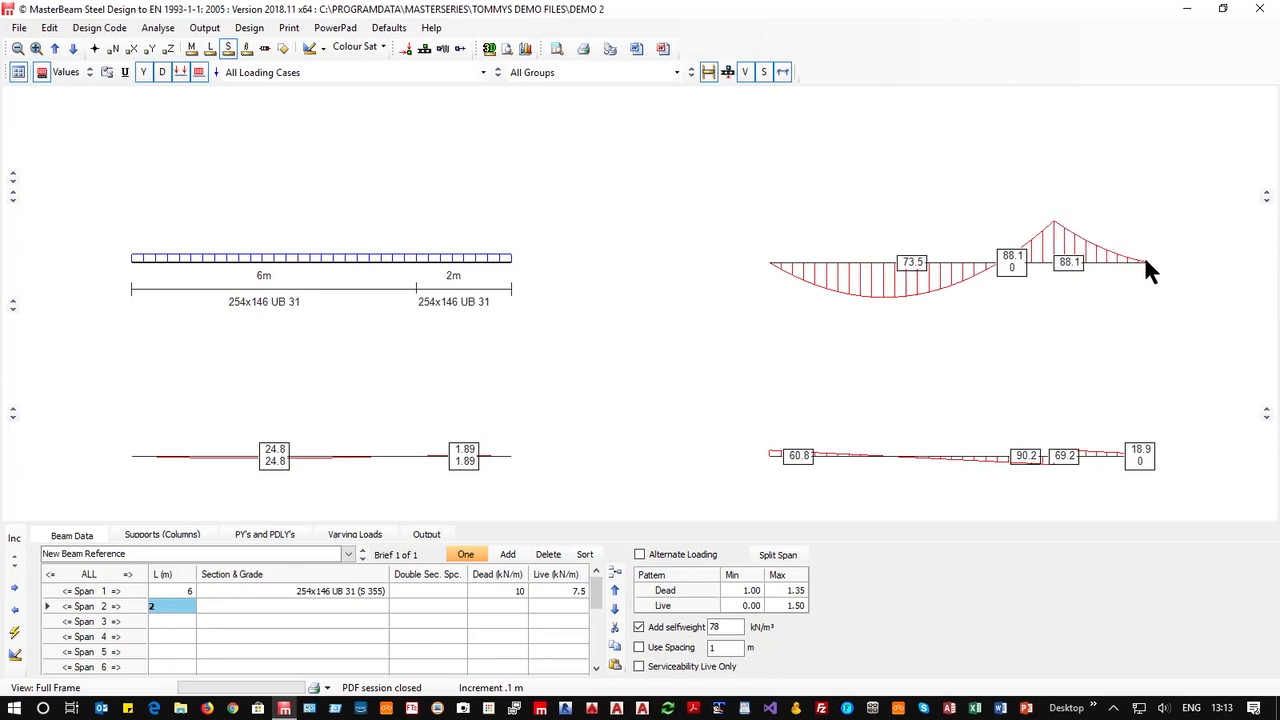
Make the last span a cantilever with a free end and enlarge the deflection diagram's scale.
click(175, 537)
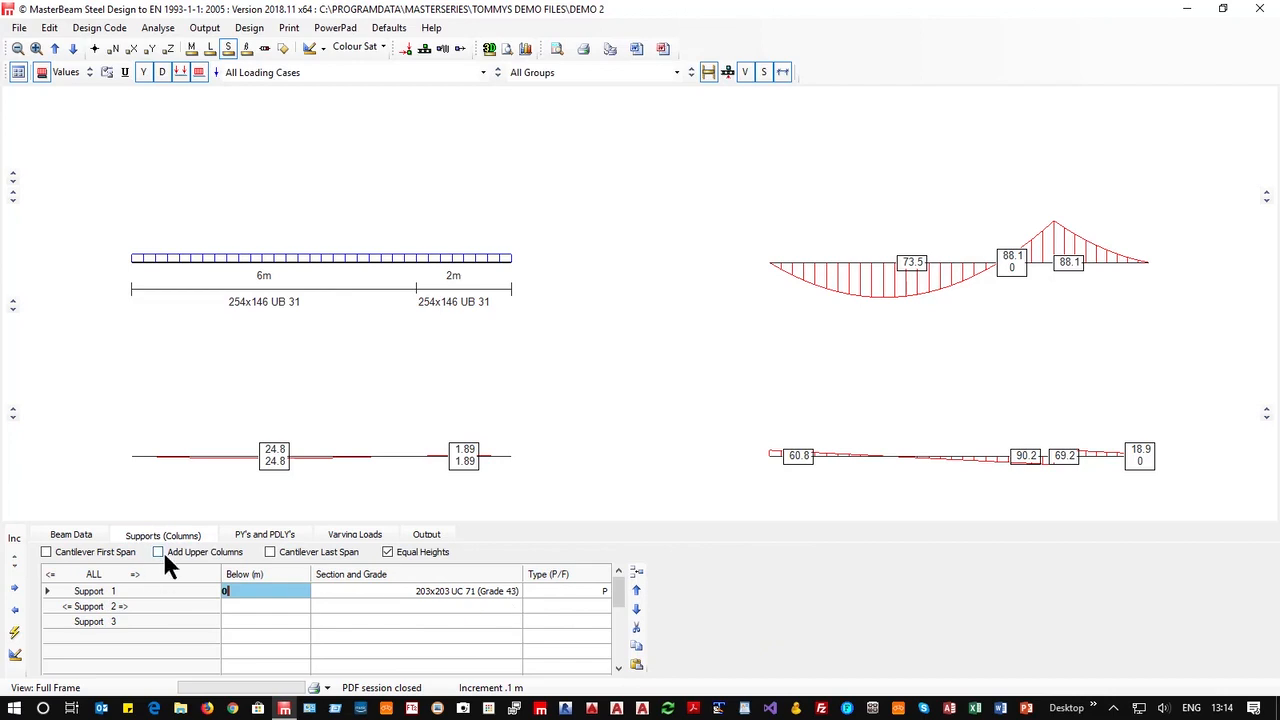
click(270, 552)
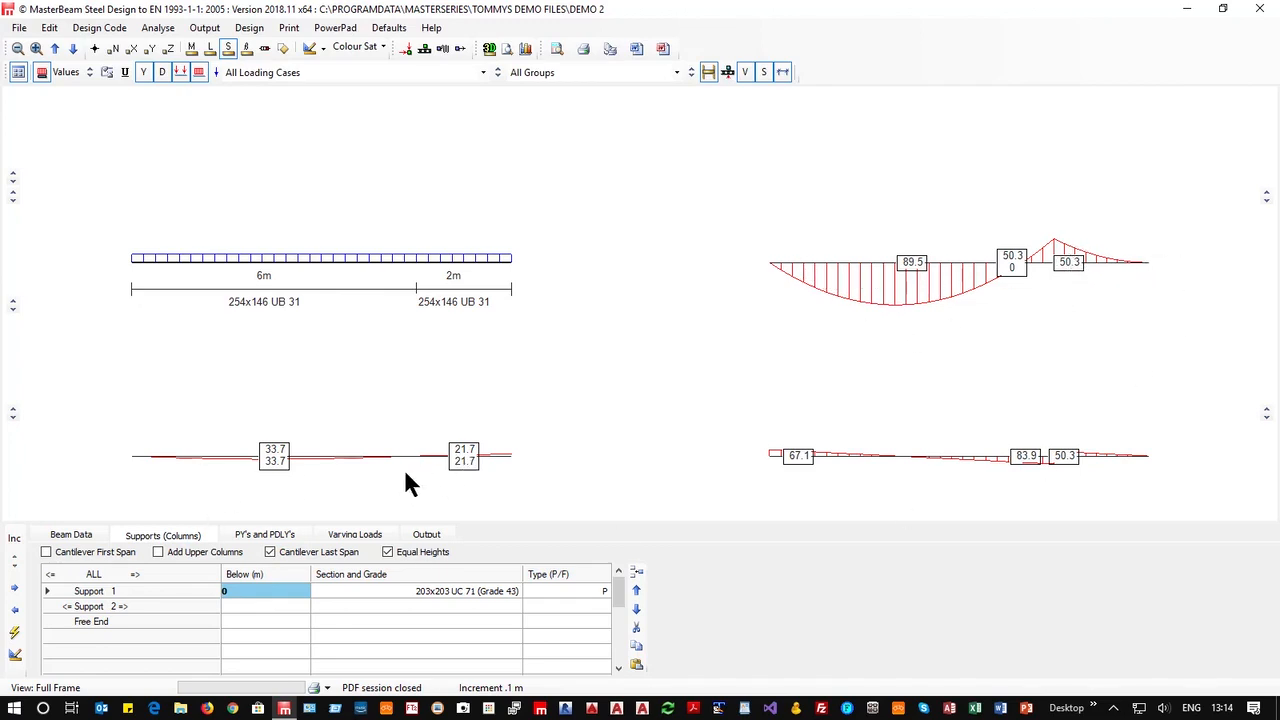
click(13, 416)
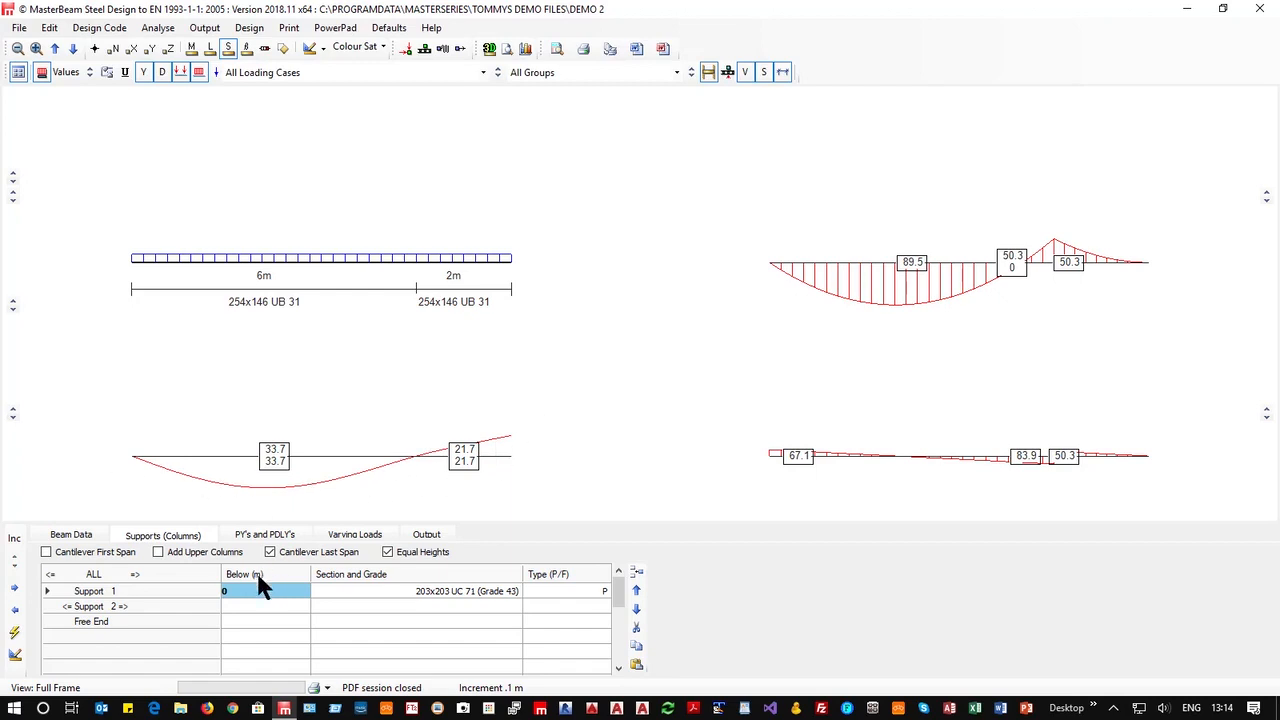
Set span 1's length to 4 m in the beam data.
click(76, 535)
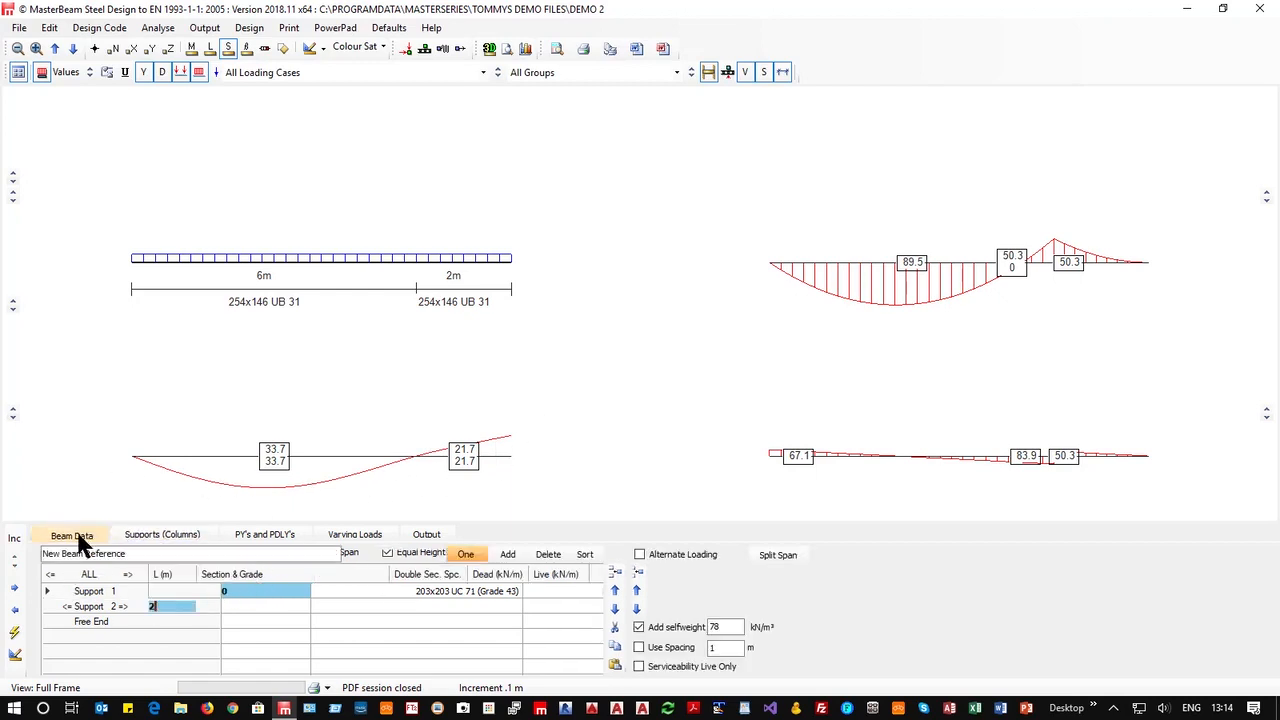
key(Up)
key(BackSpace)
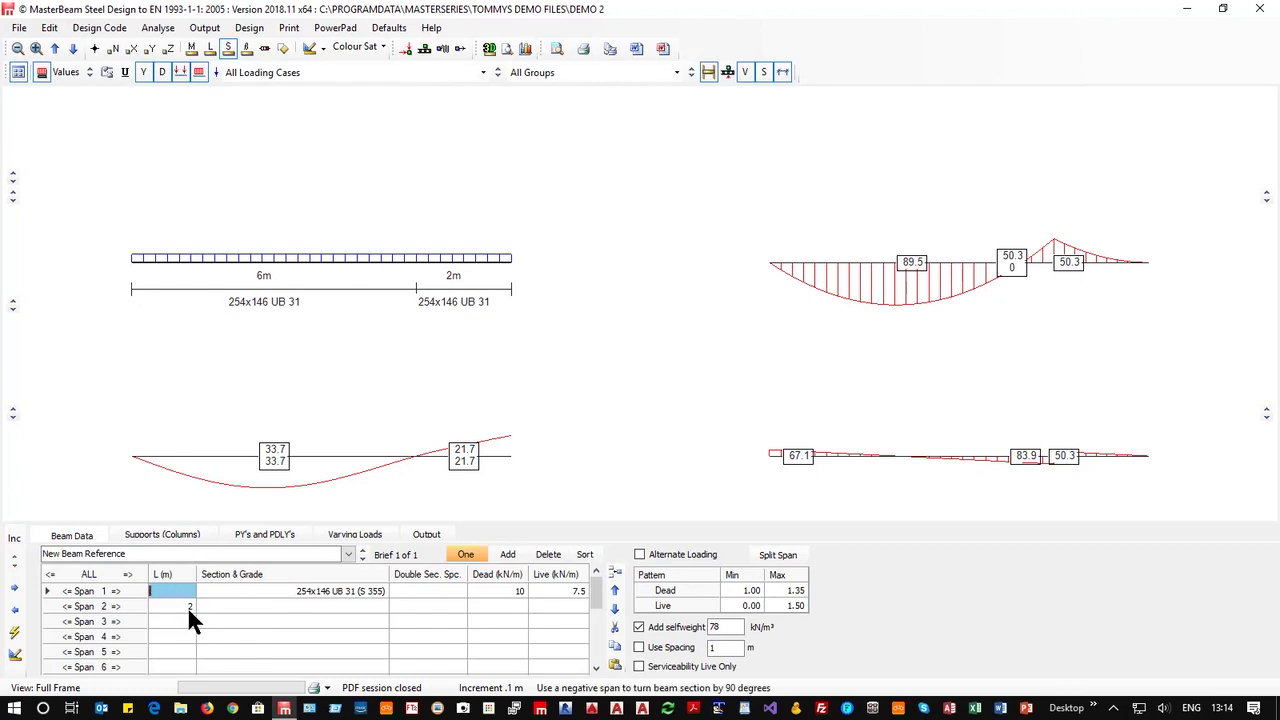
text(4)
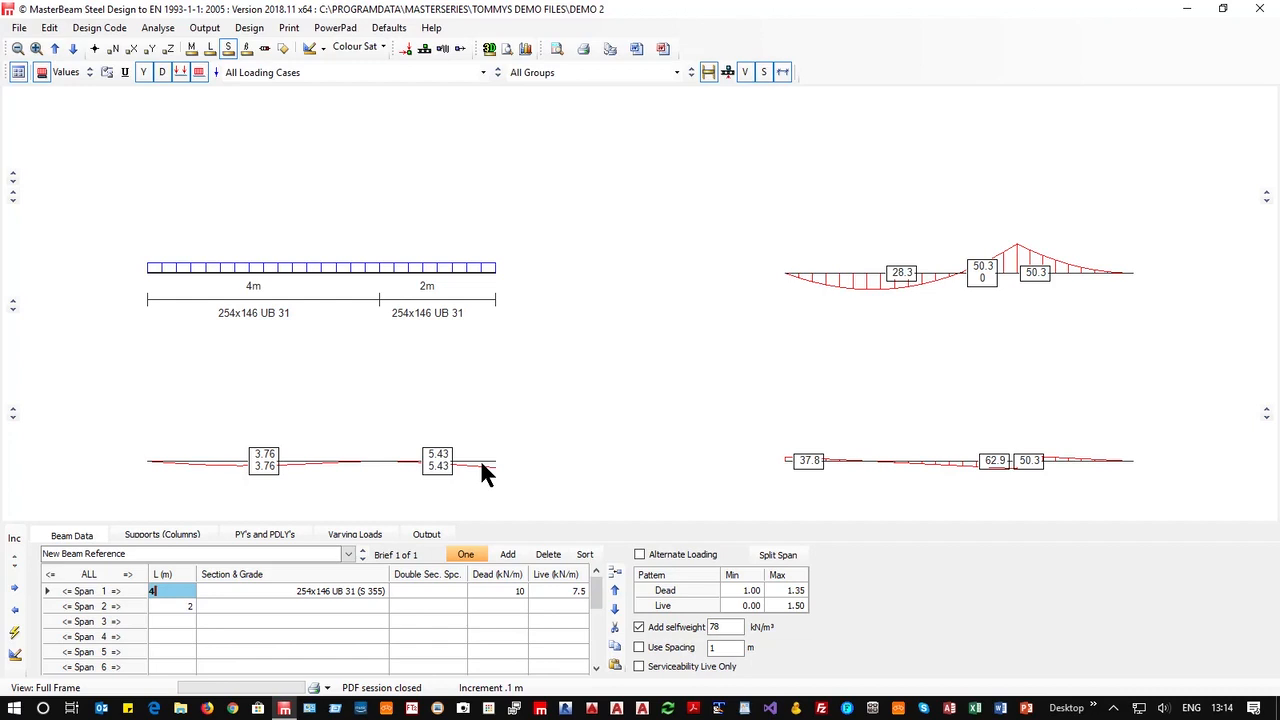
Try a fixed end by setting support 1's type to F, and clear that entry again.
click(145, 530)
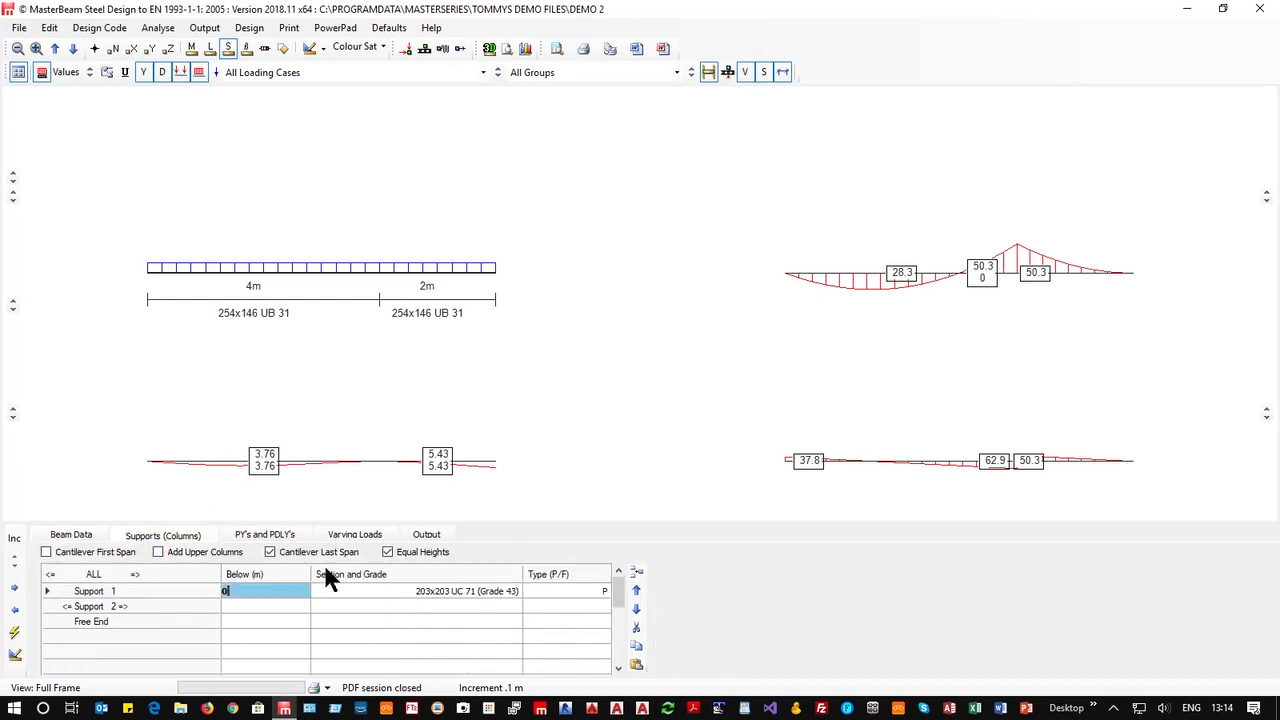
click(558, 589)
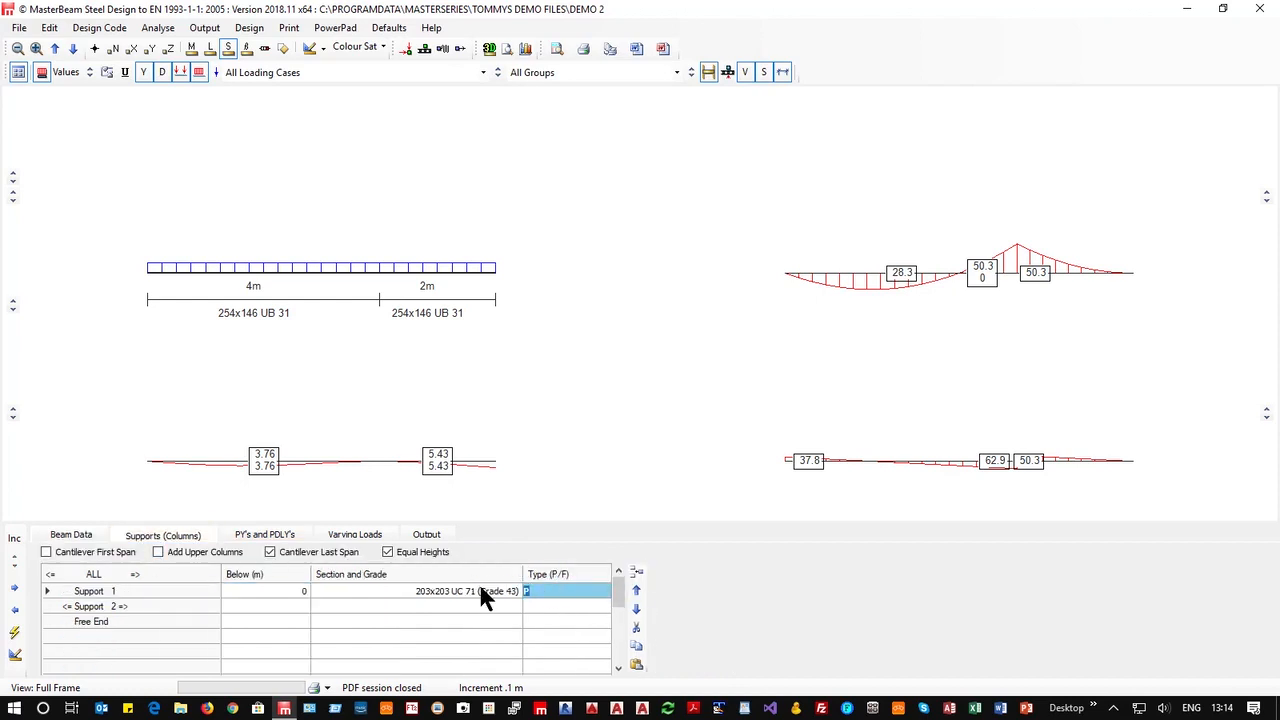
text(F)
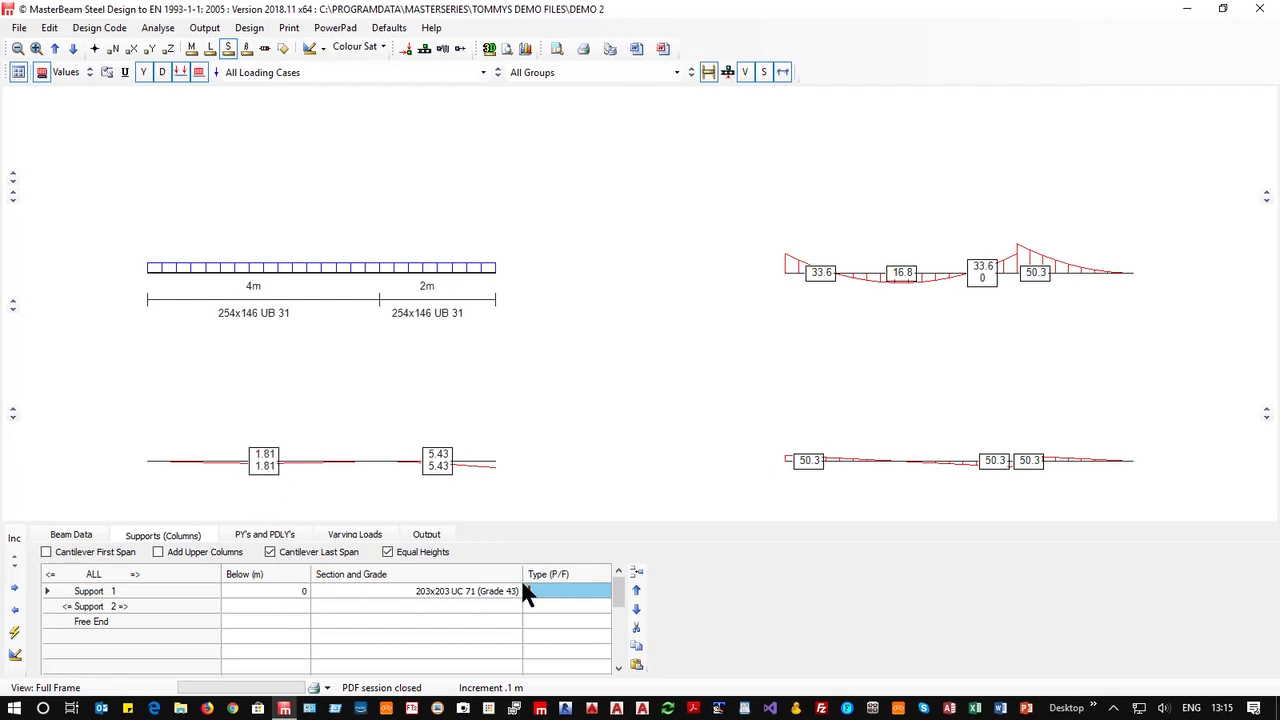
key(BackSpace)
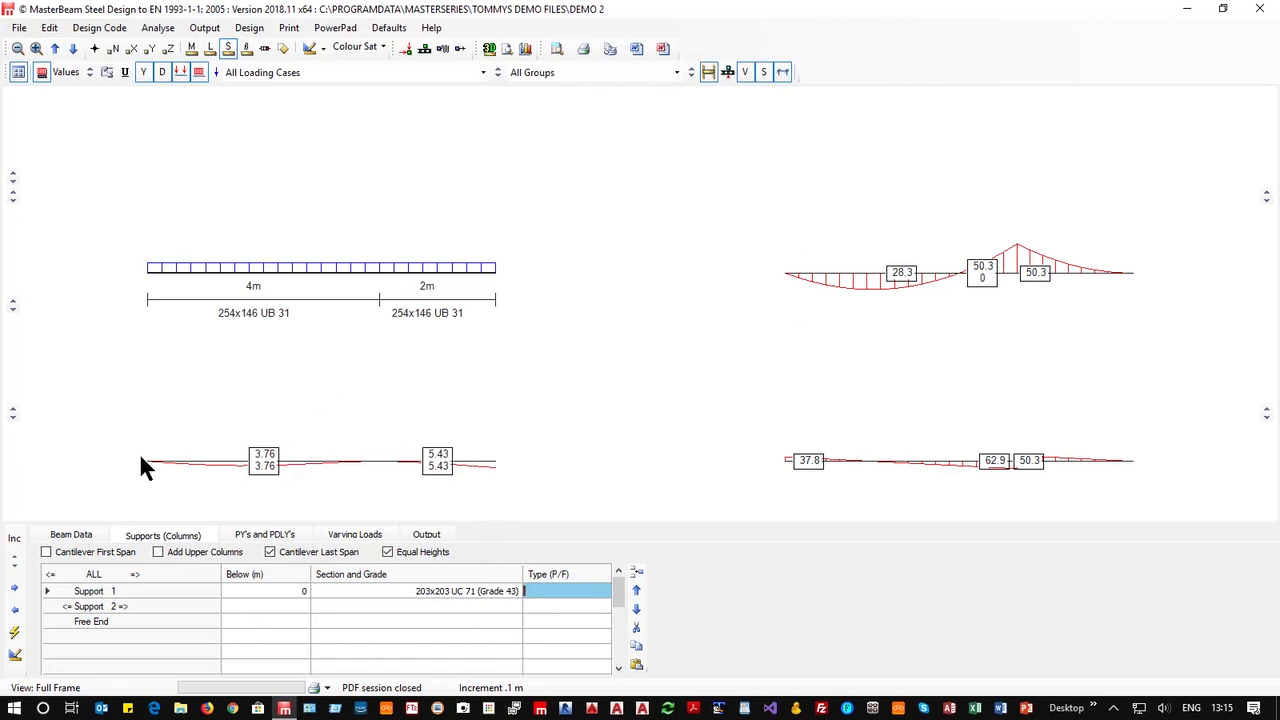
Return to the beam data and set span 2's live load to 4.5 kN/m.
click(73, 536)
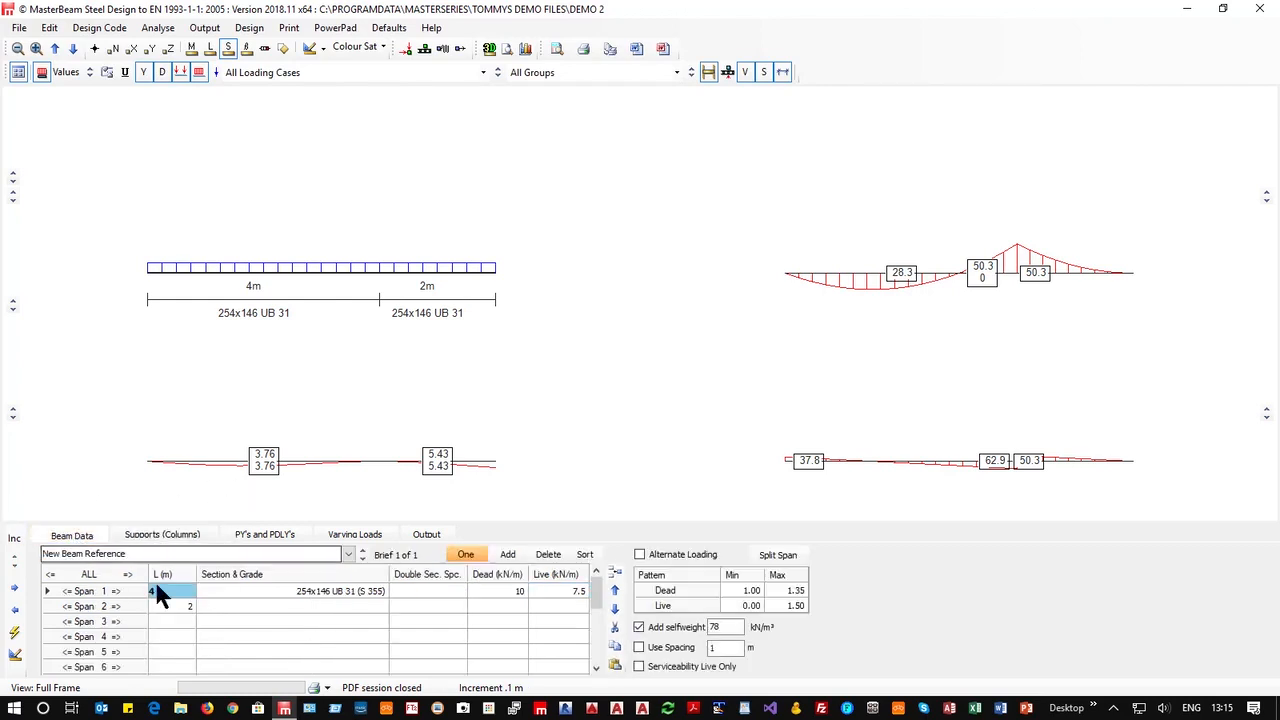
scroll(178, 650, down, 3)
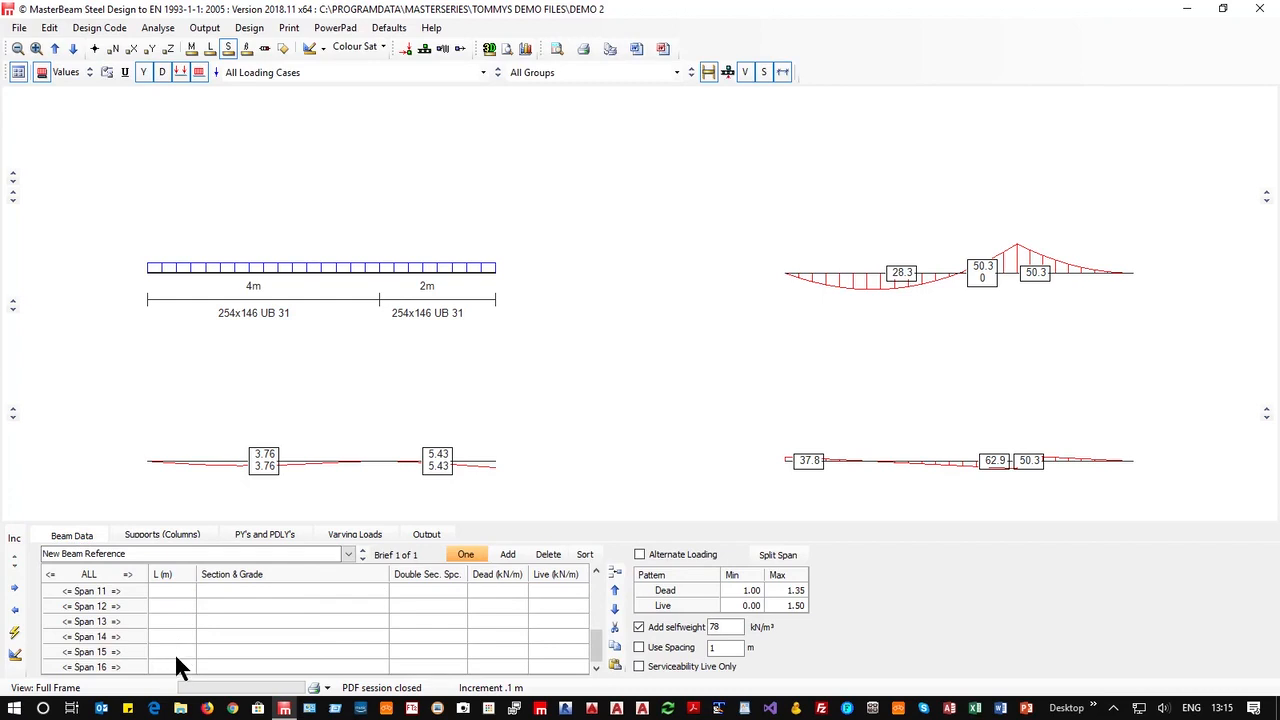
scroll(176, 660, up, 3)
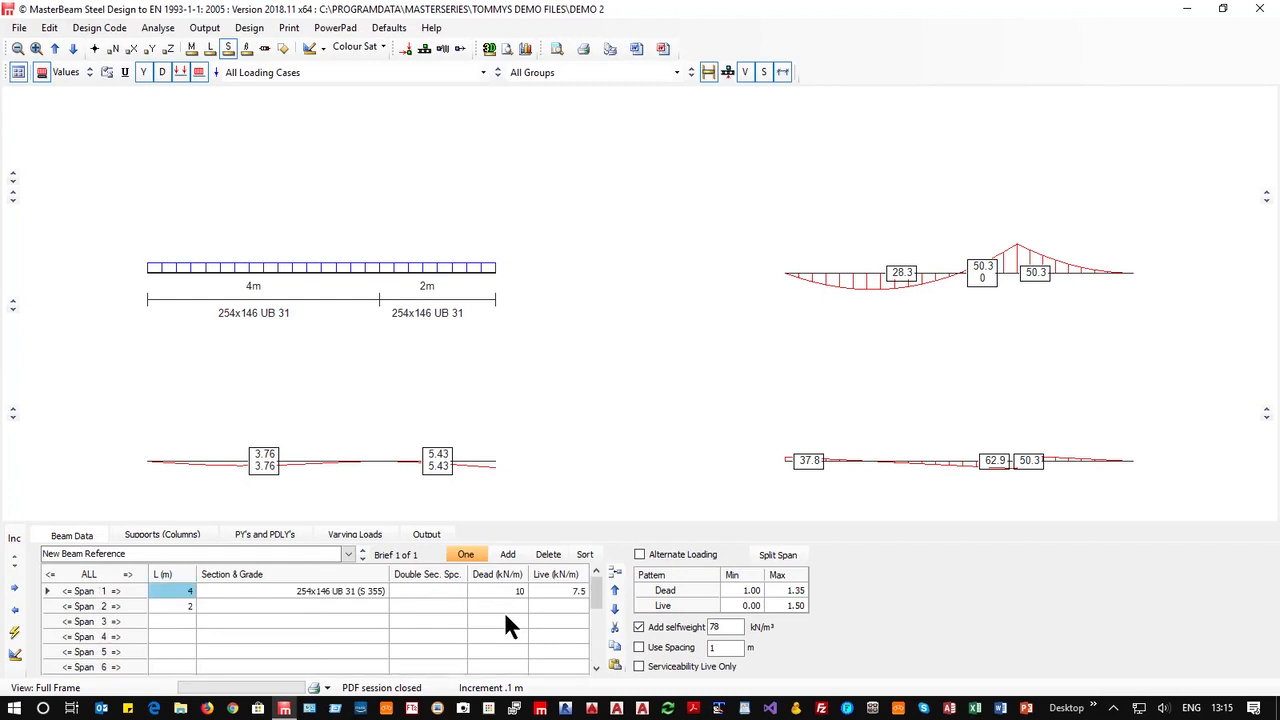
click(556, 607)
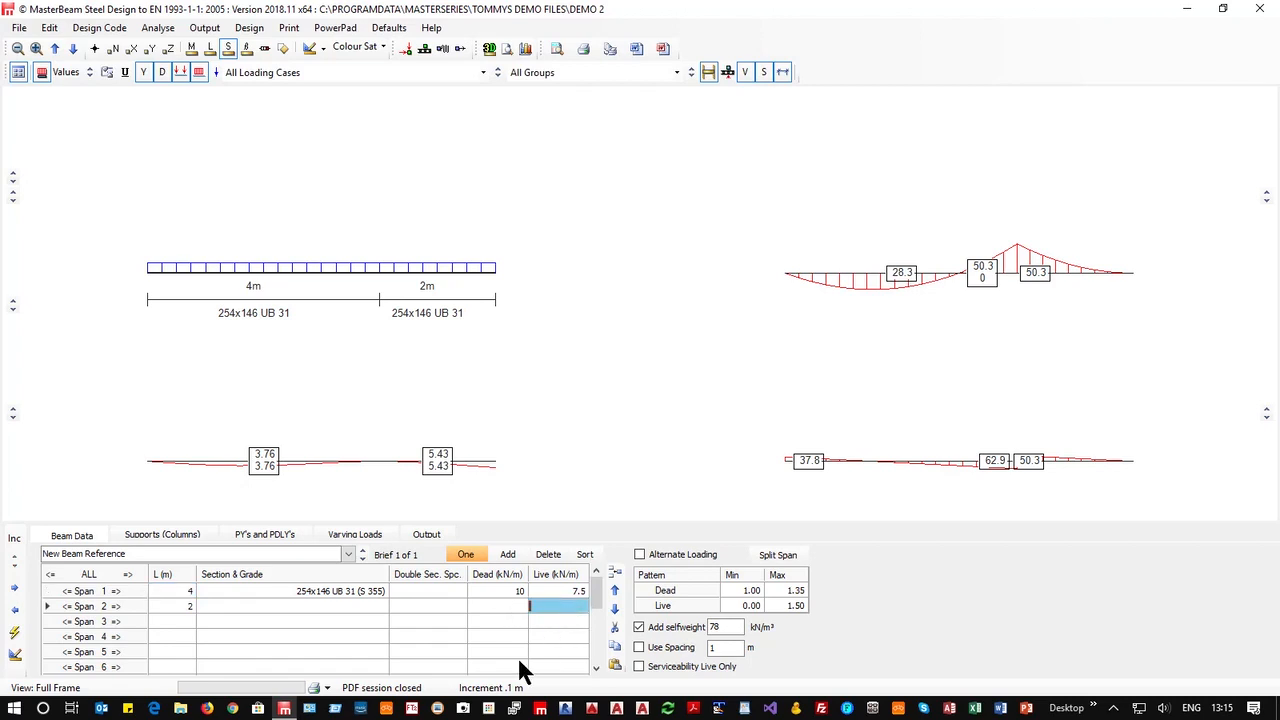
text(4.)
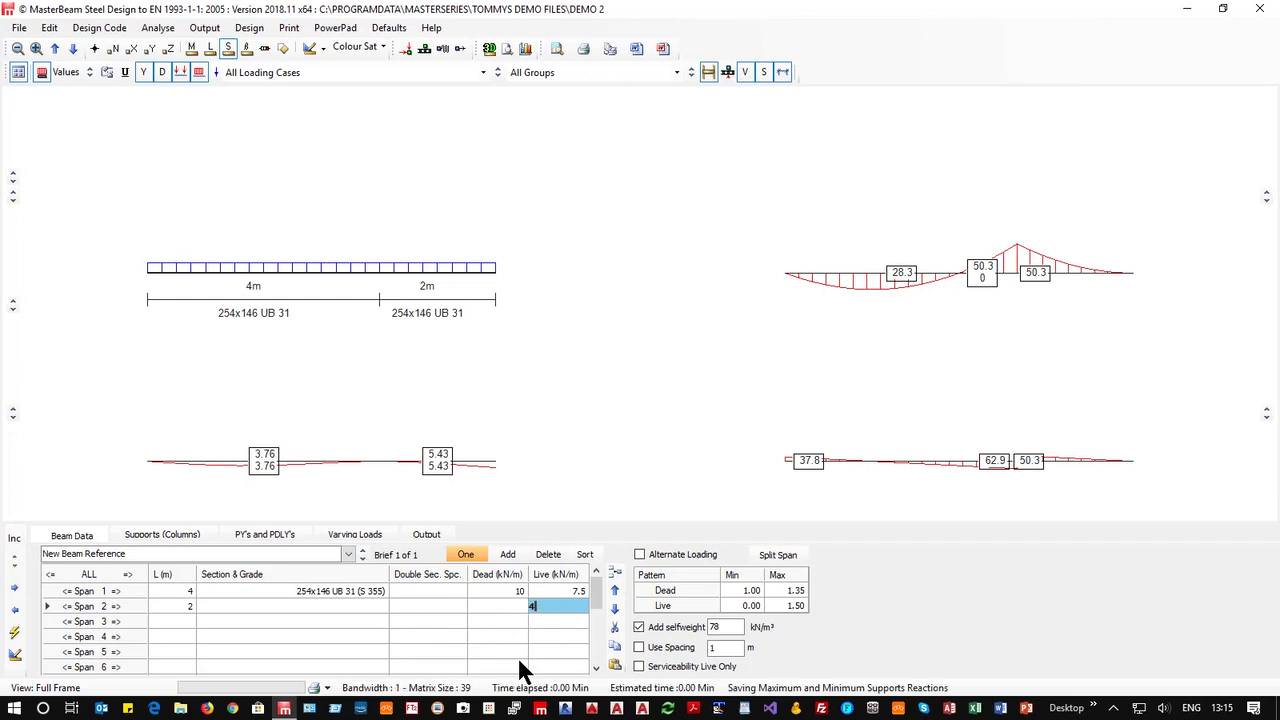
text(5)
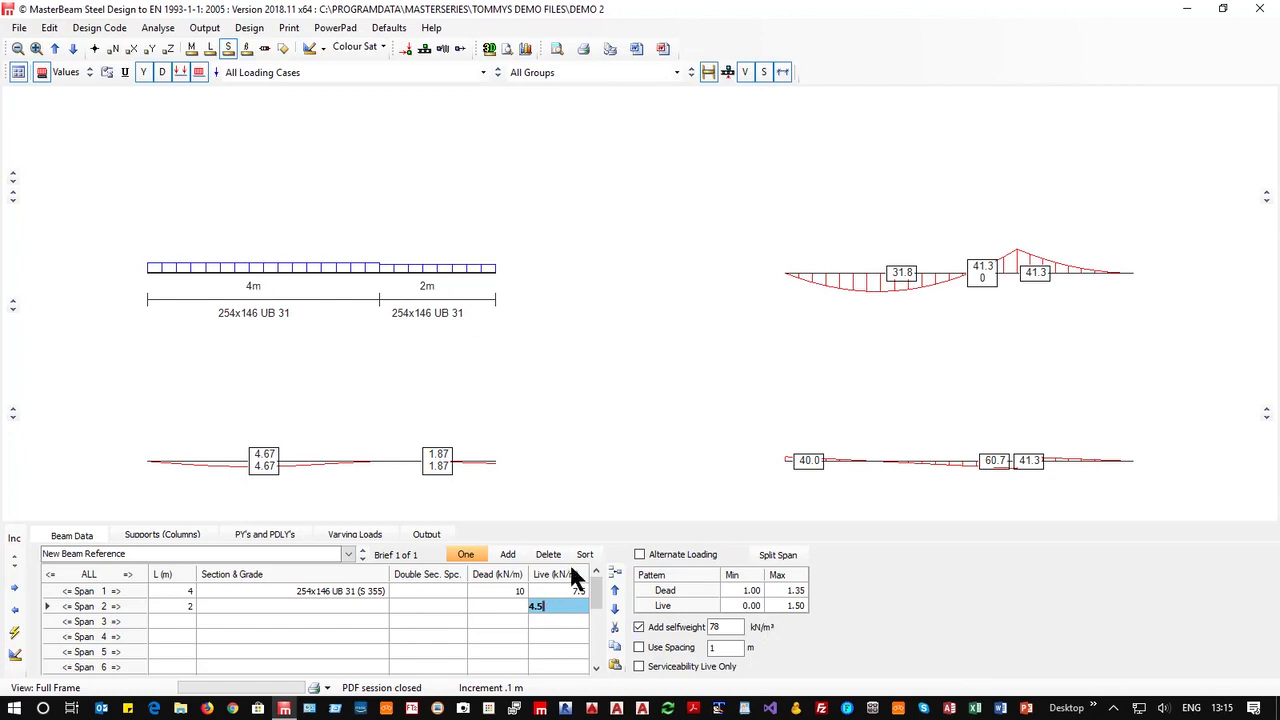
Compare the diagrams with and without alternate loading, and leave alternate loading enabled.
click(639, 554)
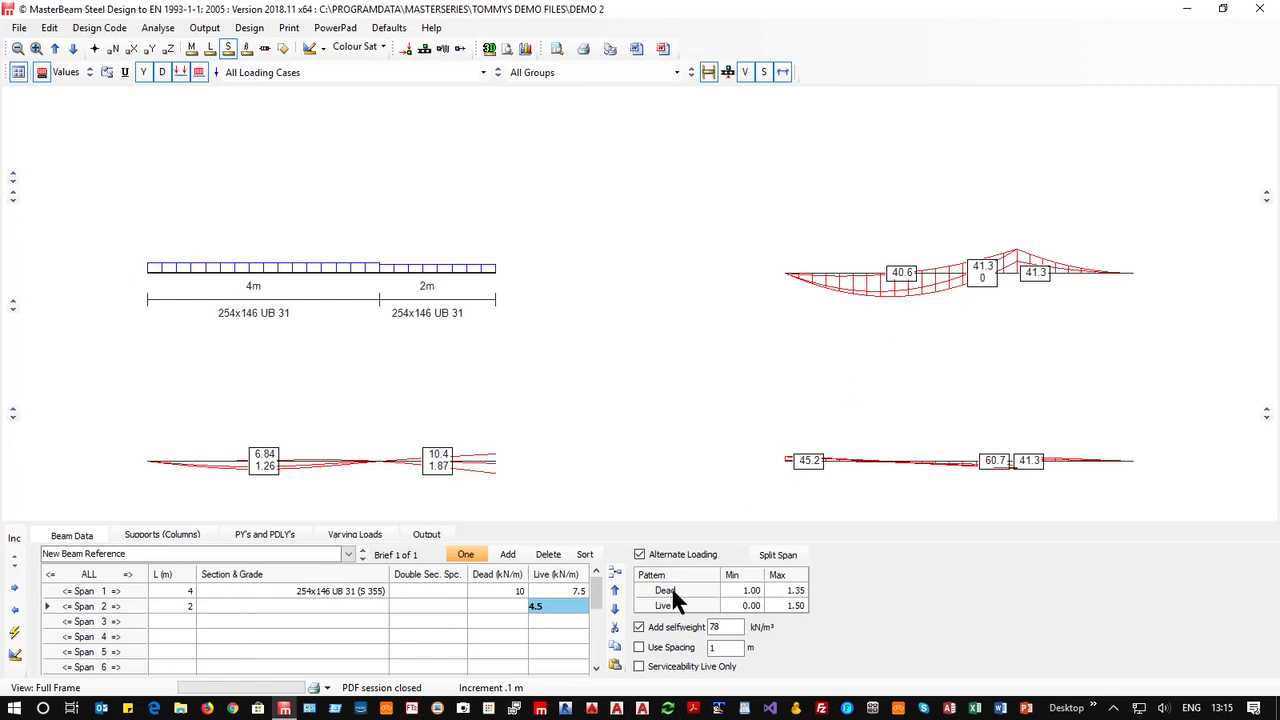
click(640, 555)
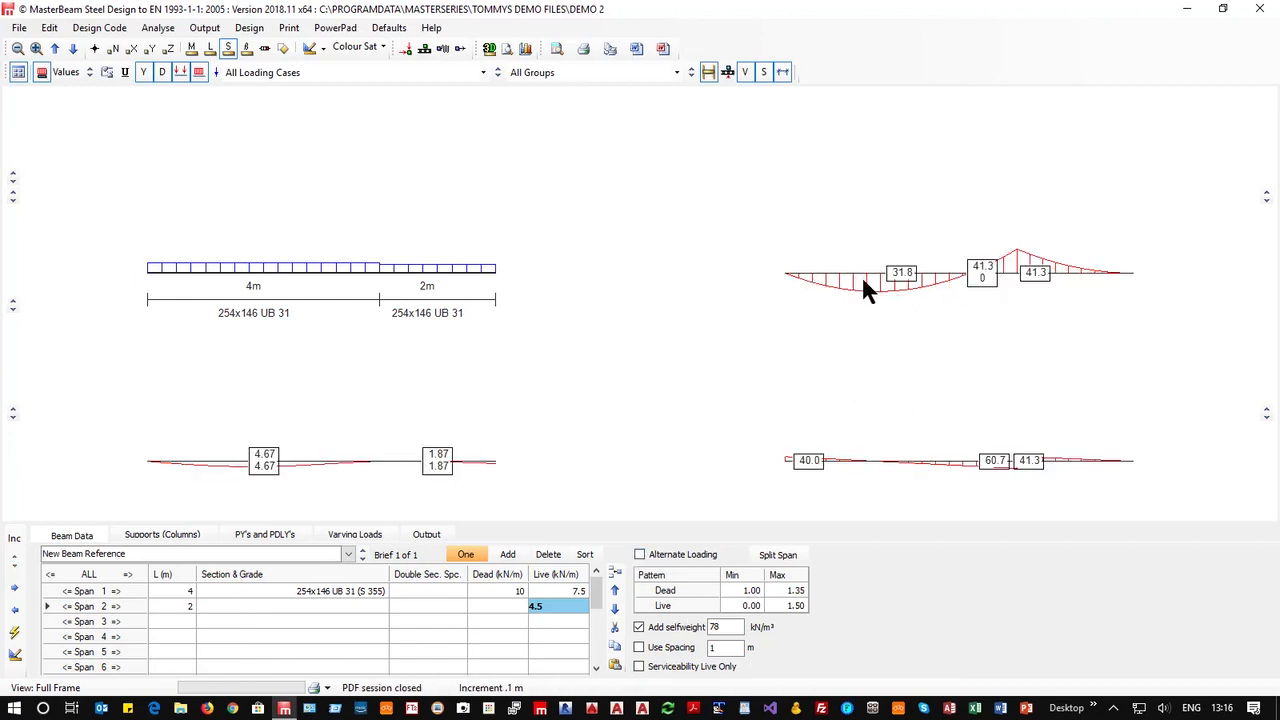
click(640, 555)
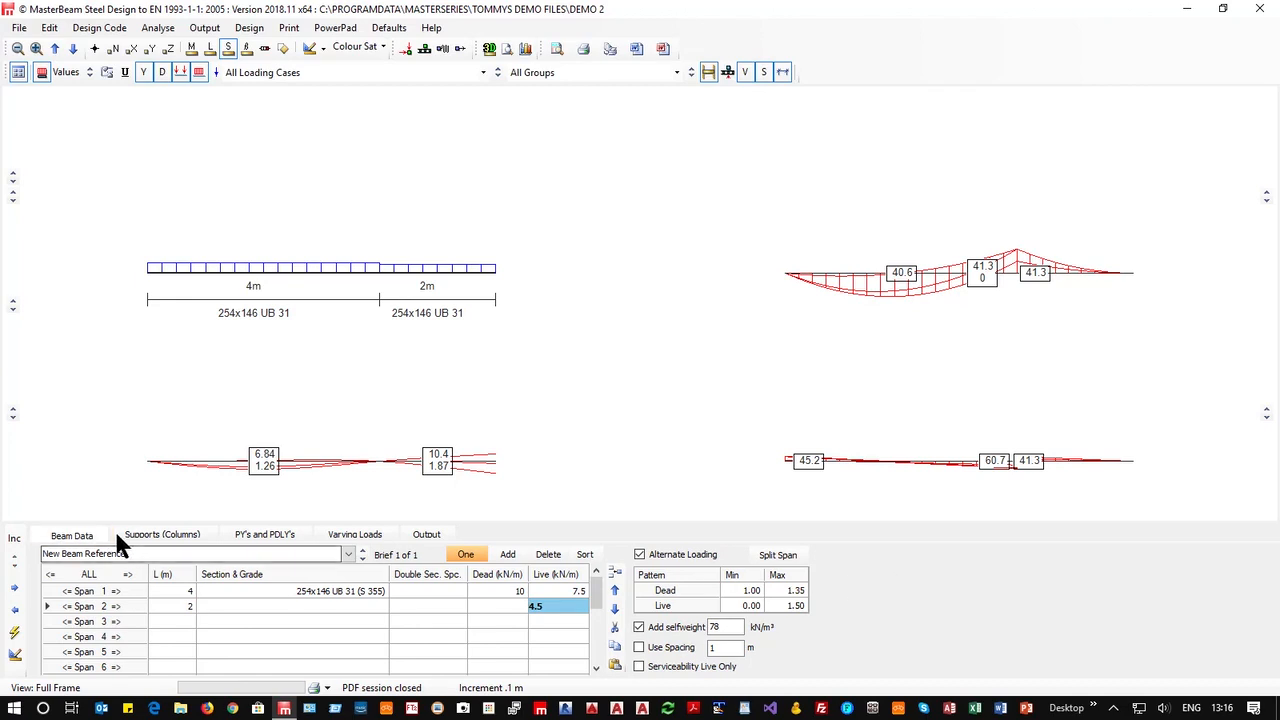
Add a point load of 12 kN dead on span 1 at 2 m.
click(245, 540)
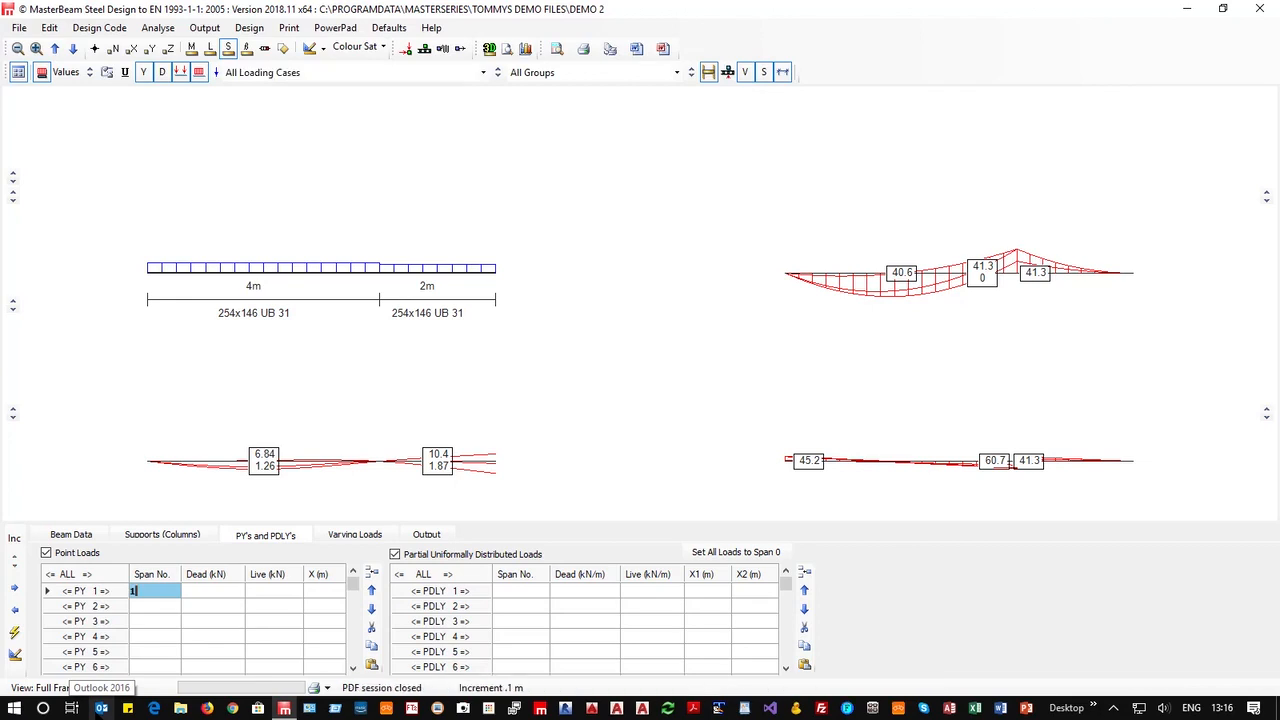
text(1)
click(222, 594)
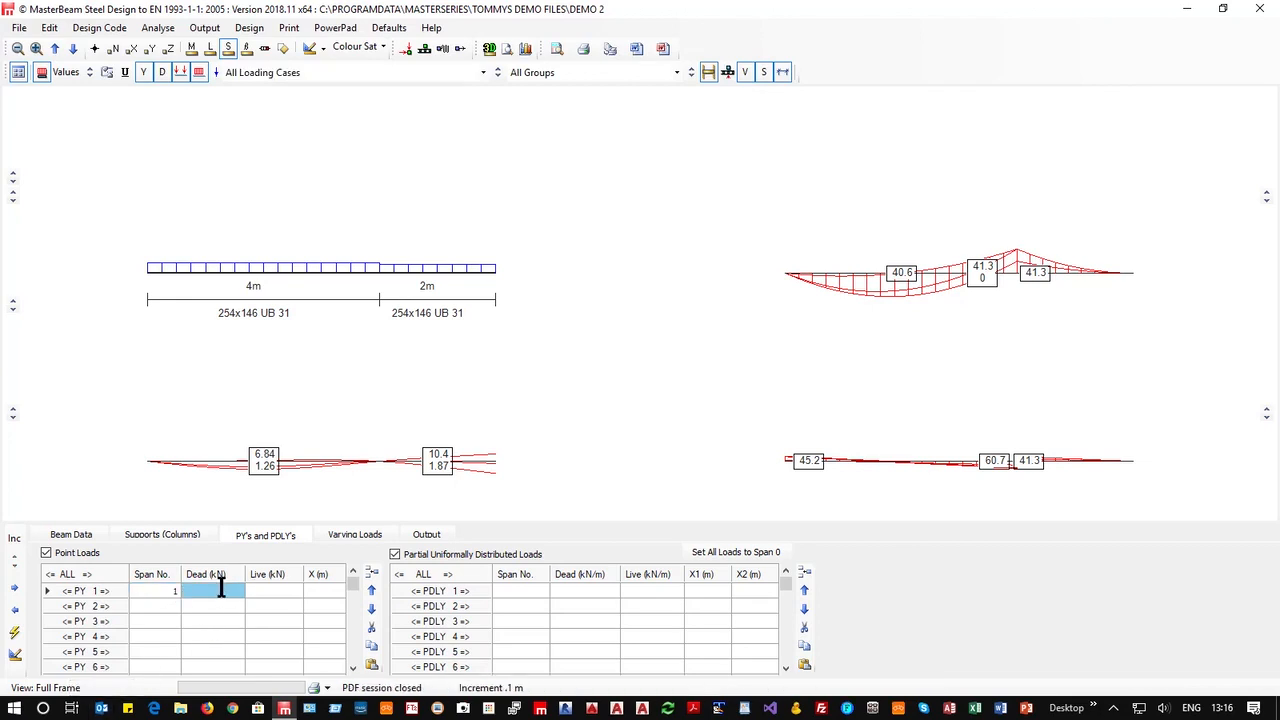
text(12)
click(321, 590)
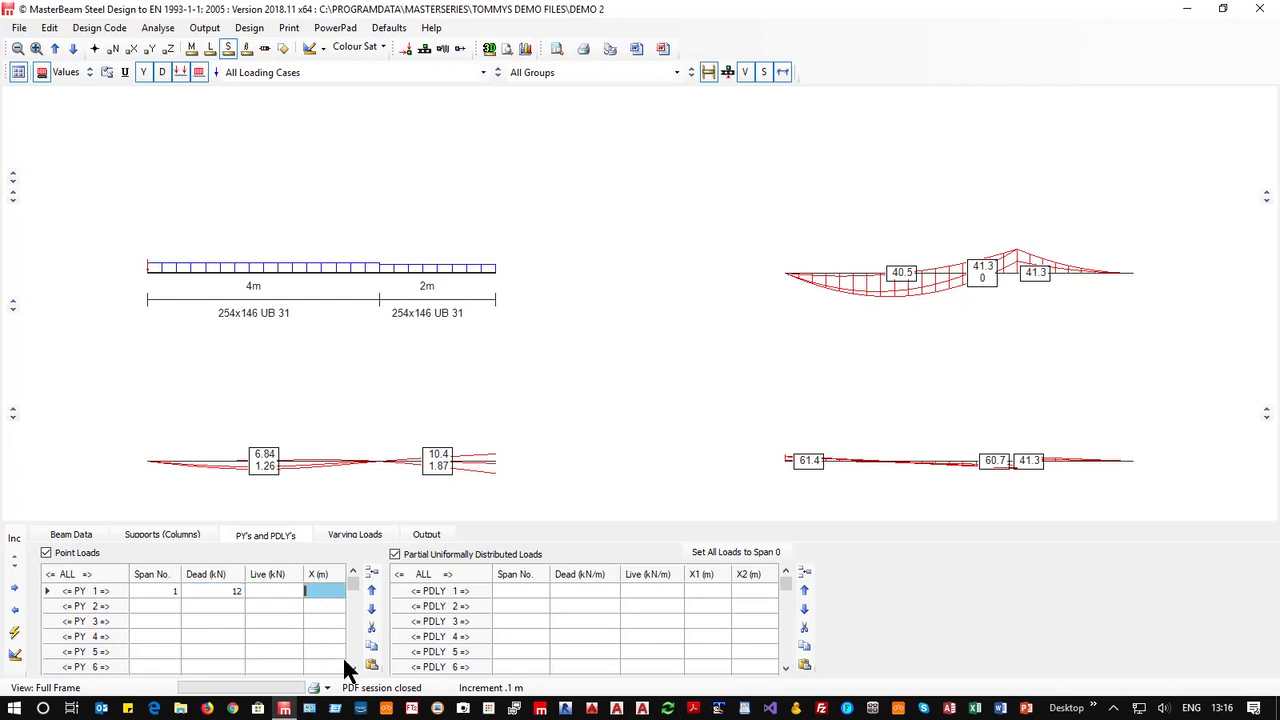
text(2)
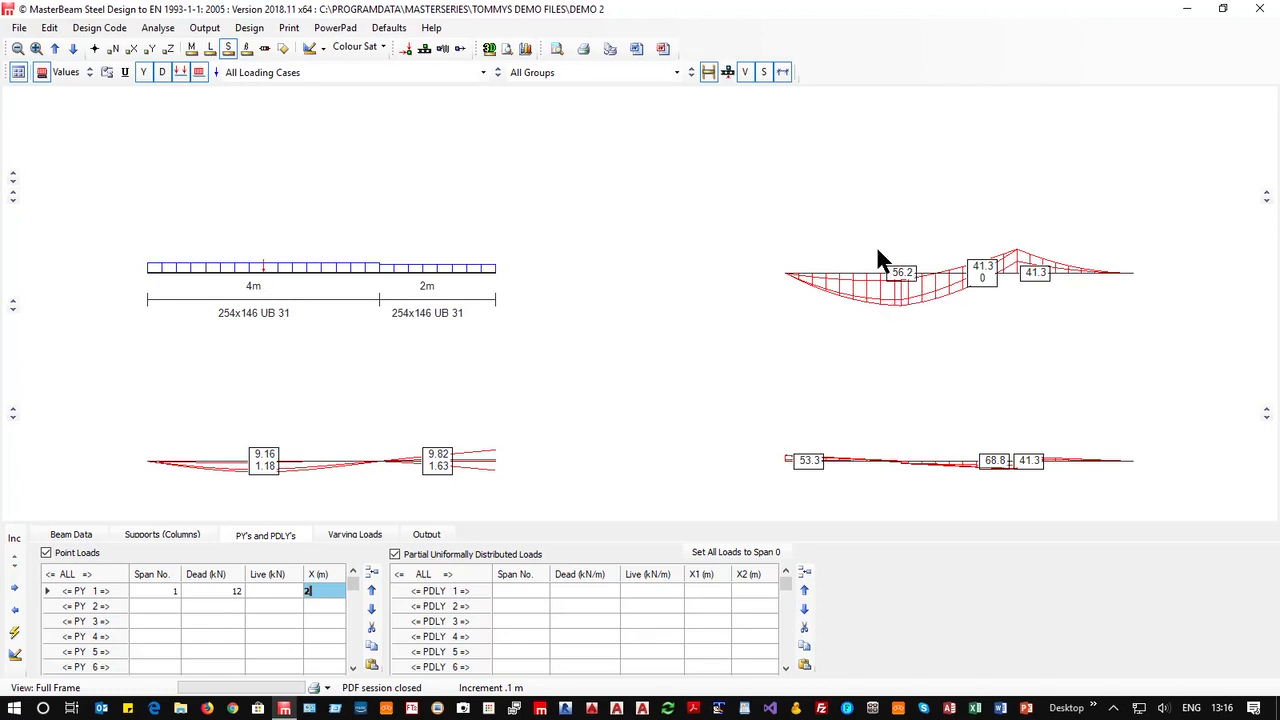
Try a 42 kN dead value for the first point load, and set it back to 12 kN.
click(216, 588)
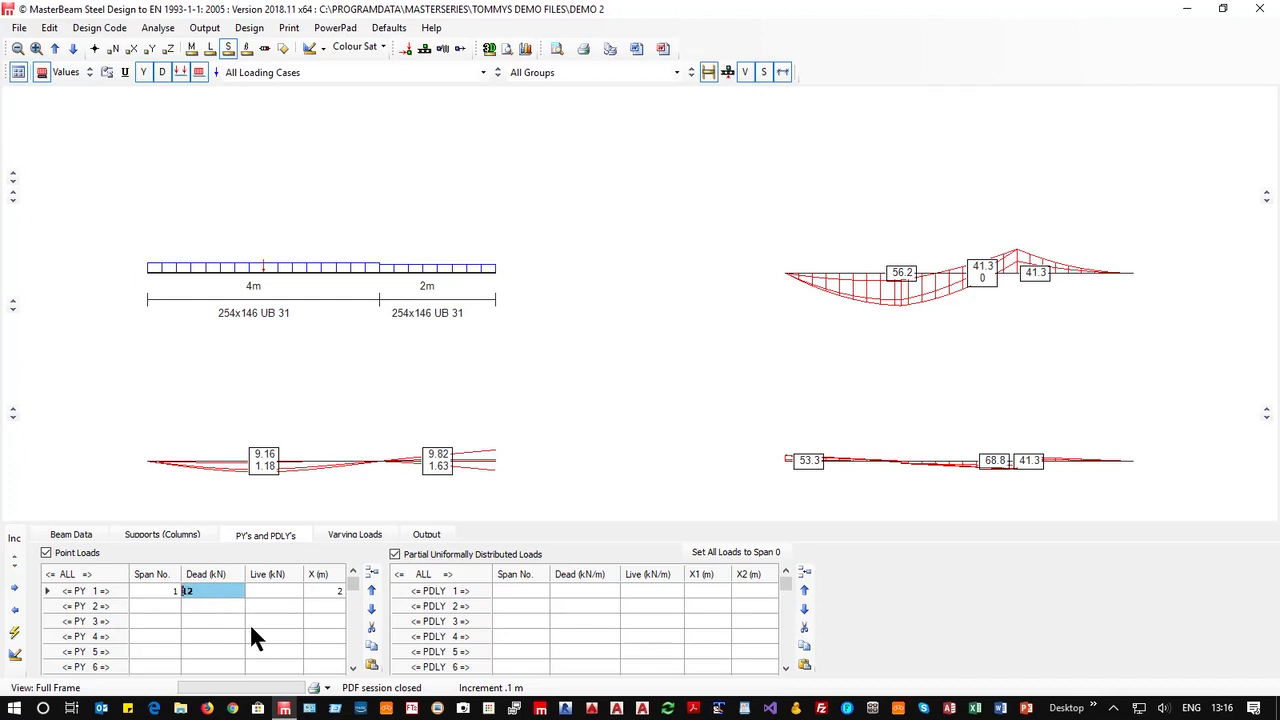
text(40)
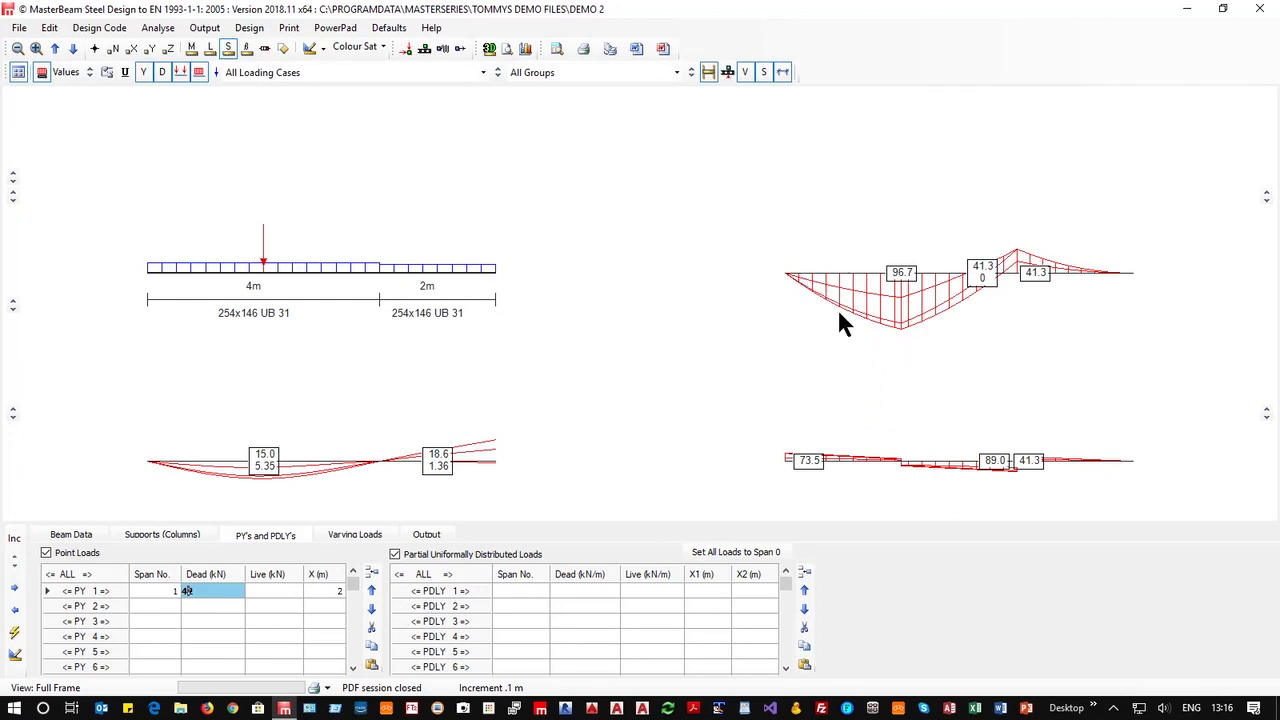
key(shift+Left)
text(1)
Add a second point load of 12 kN dead at 3 m, leaving its span number blank.
click(196, 634)
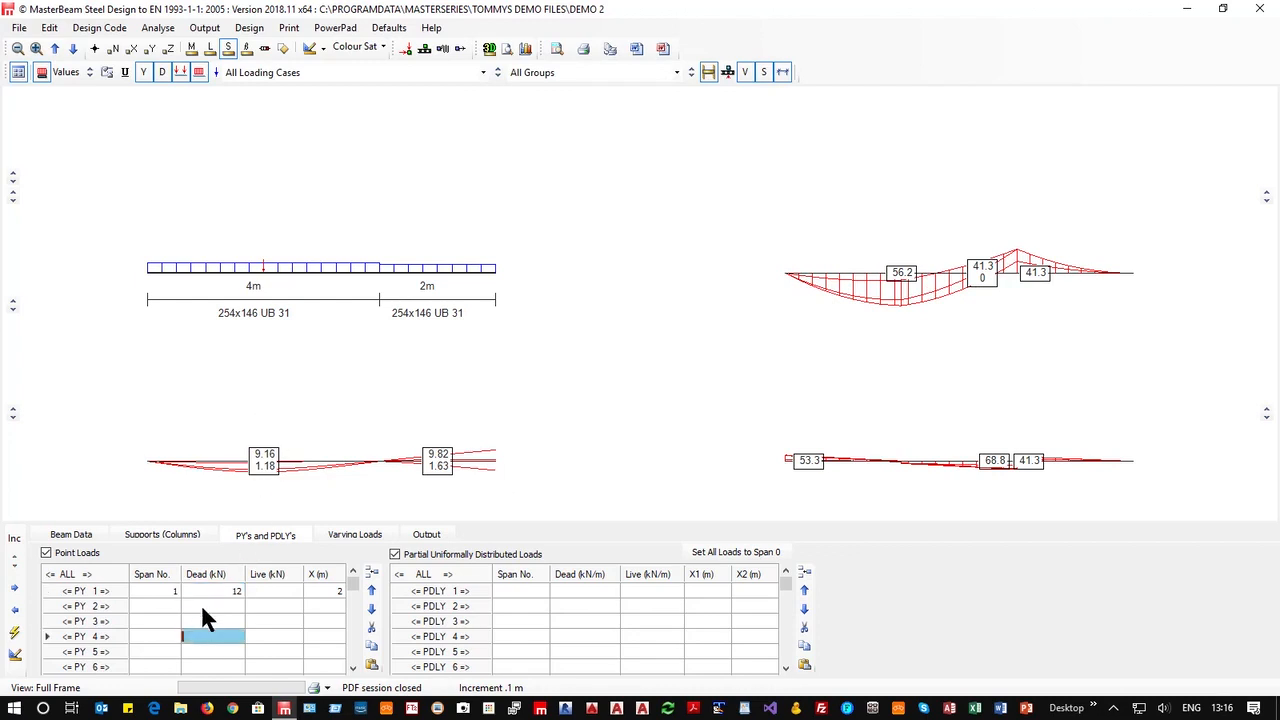
click(201, 607)
text(12)
click(338, 608)
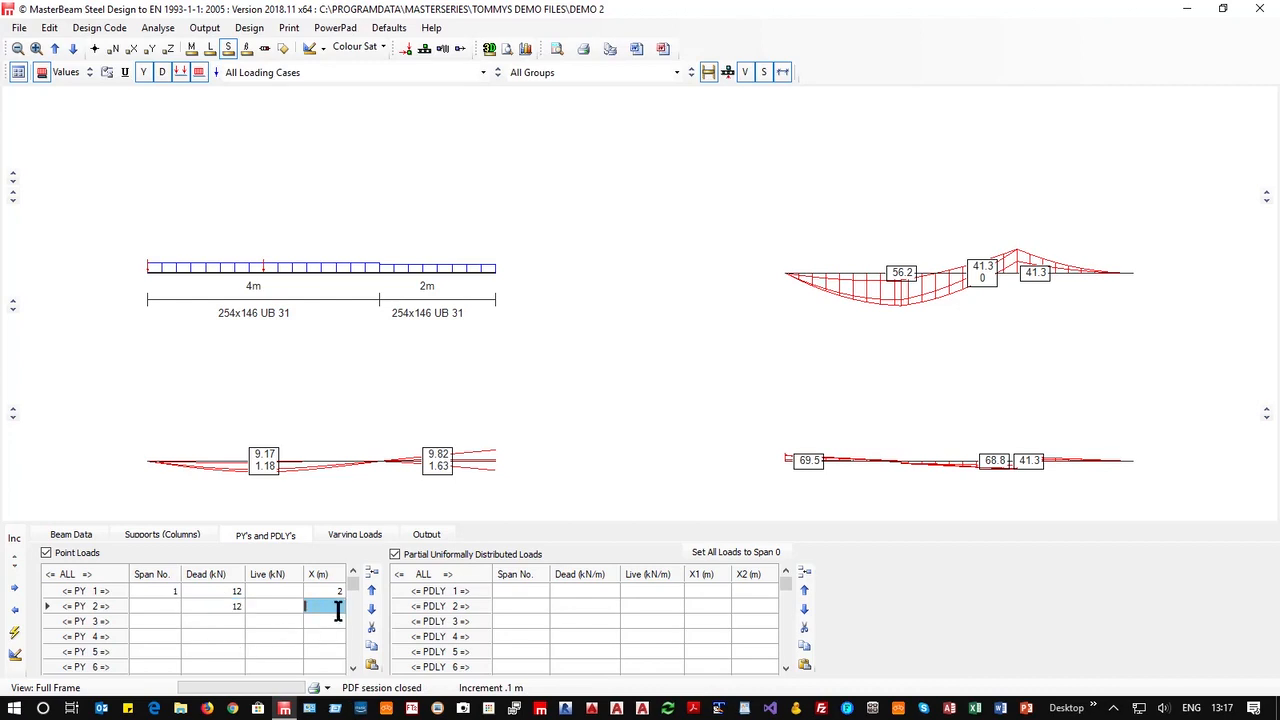
text(3)
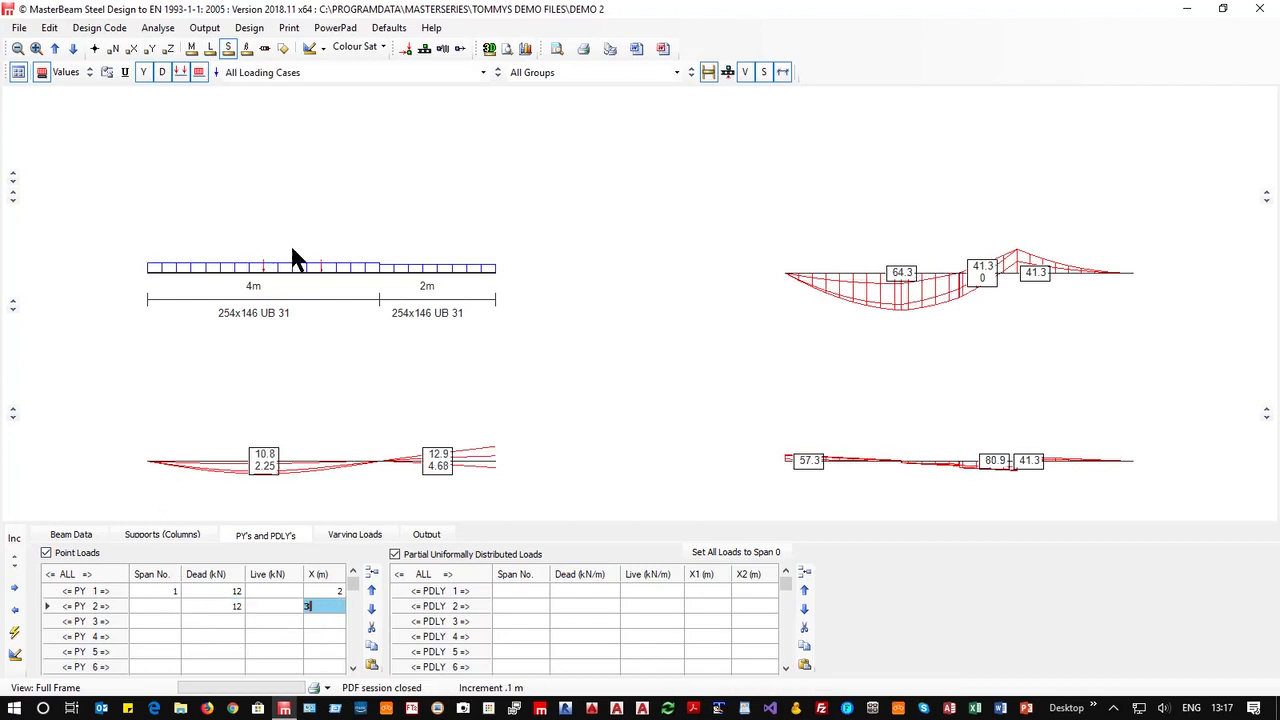
Enlarge the distributed and point loads on the beam diagram, and display their values without the self-weight.
click(17, 200)
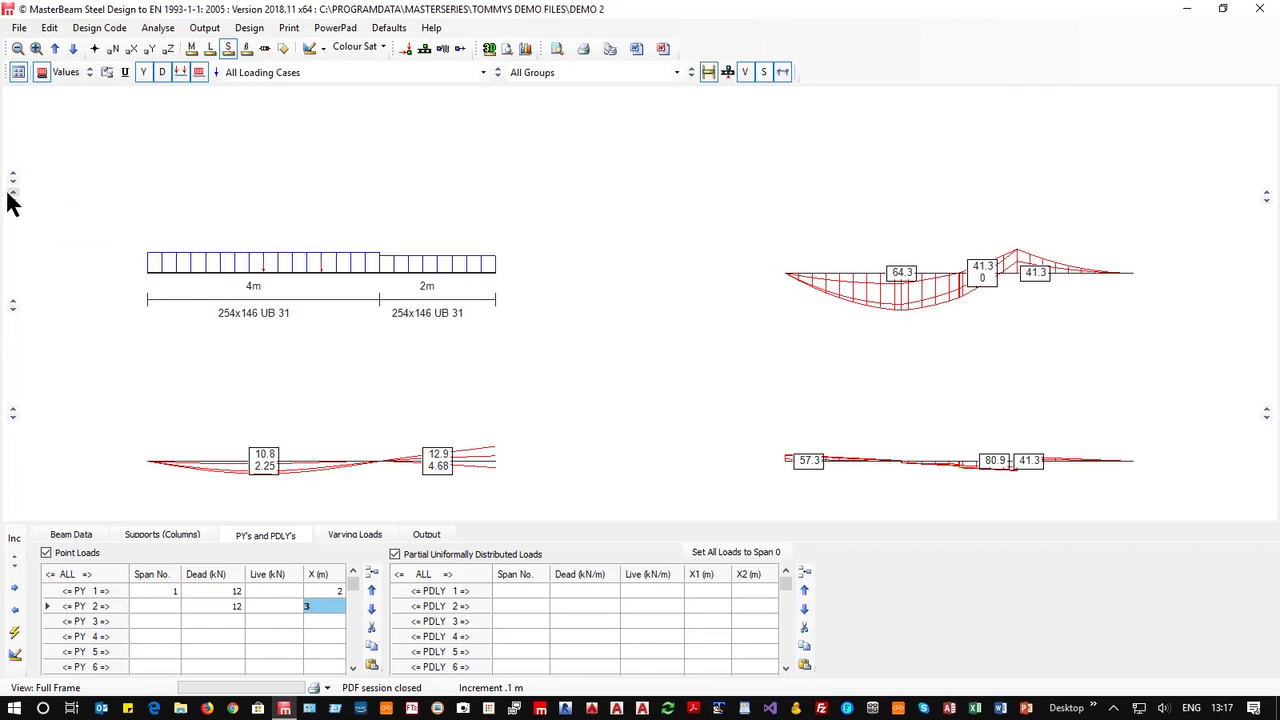
click(12, 175)
click(13, 176)
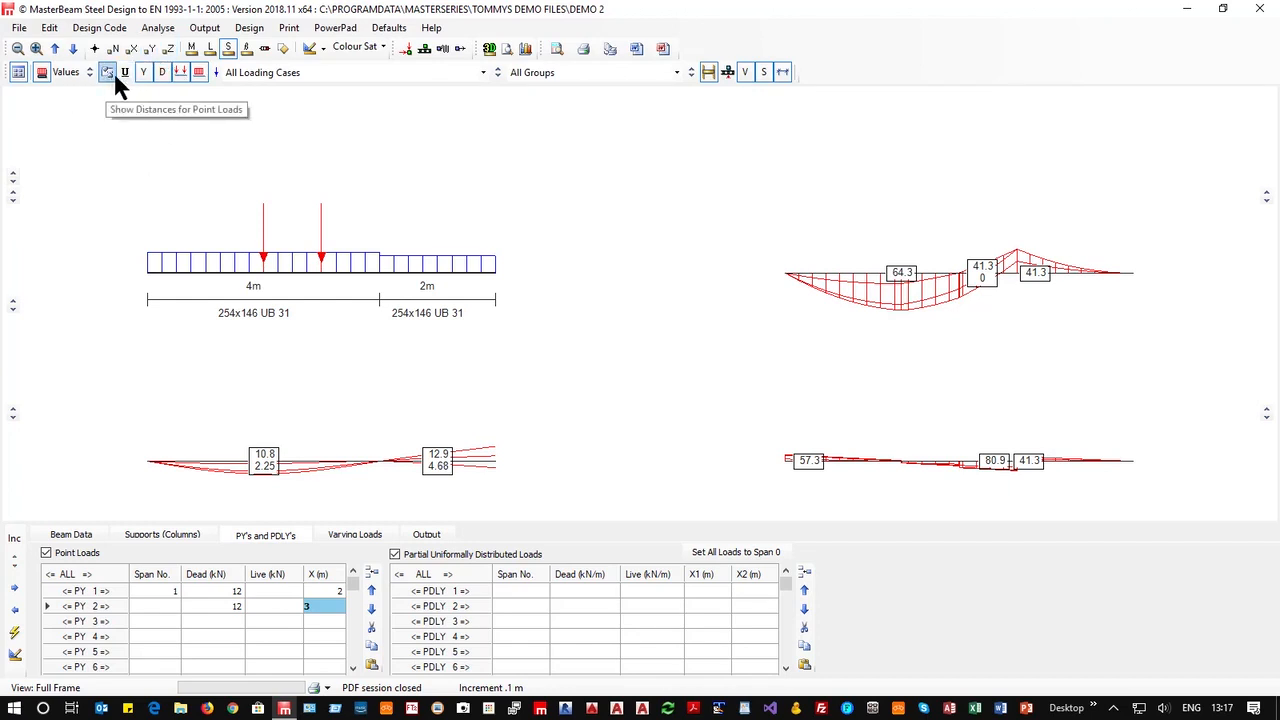
click(67, 72)
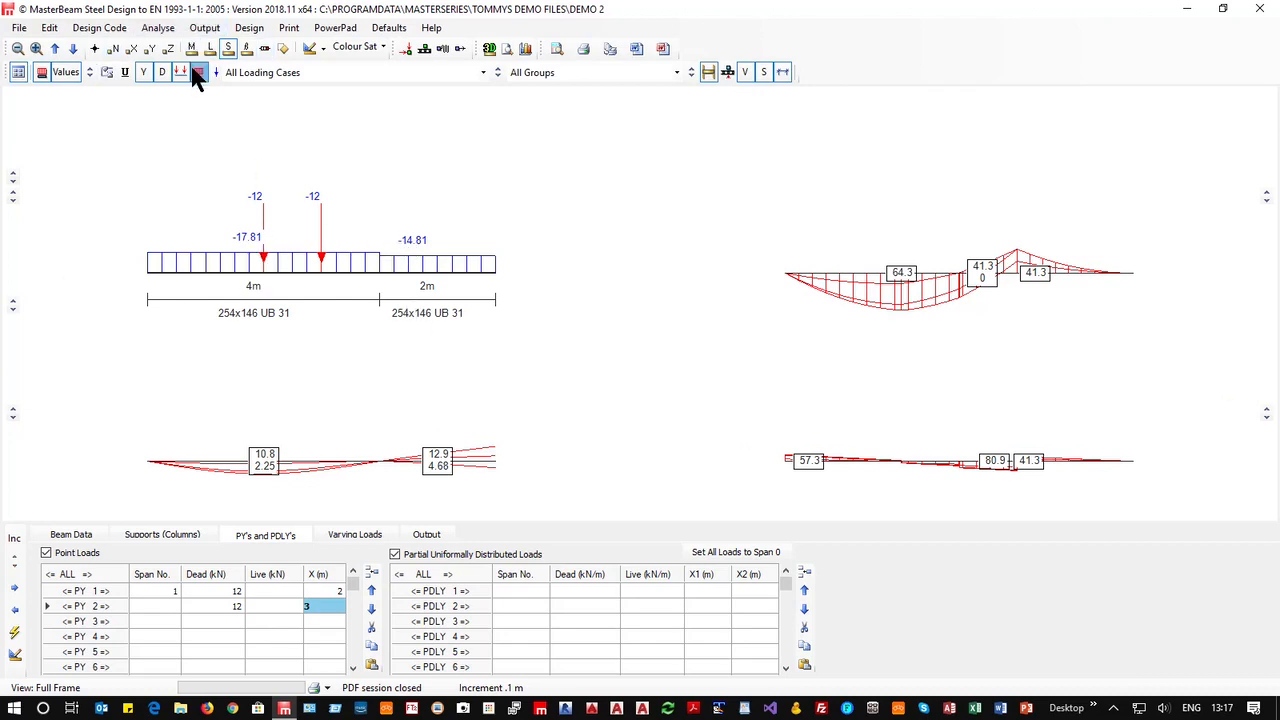
click(164, 76)
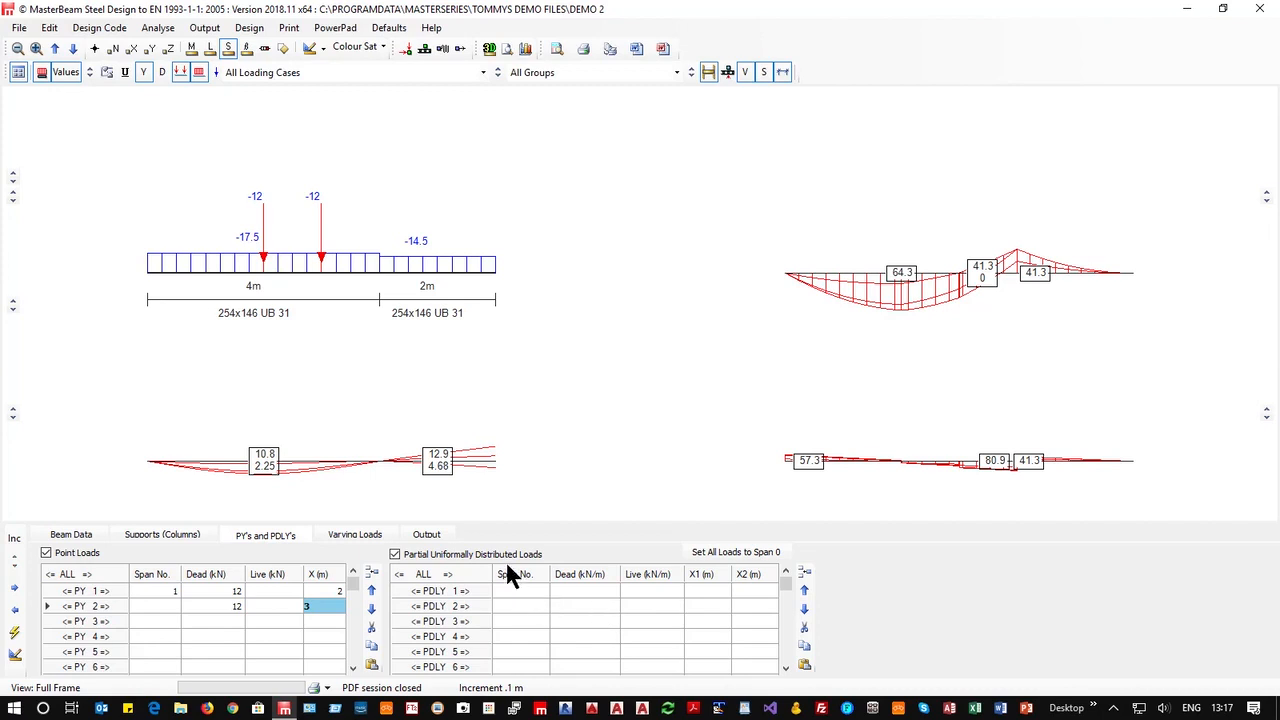
Add a partial uniformly distributed load of 1 kN/m live on span 1 from 2 m to 3 m.
click(501, 588)
text(1)
click(641, 590)
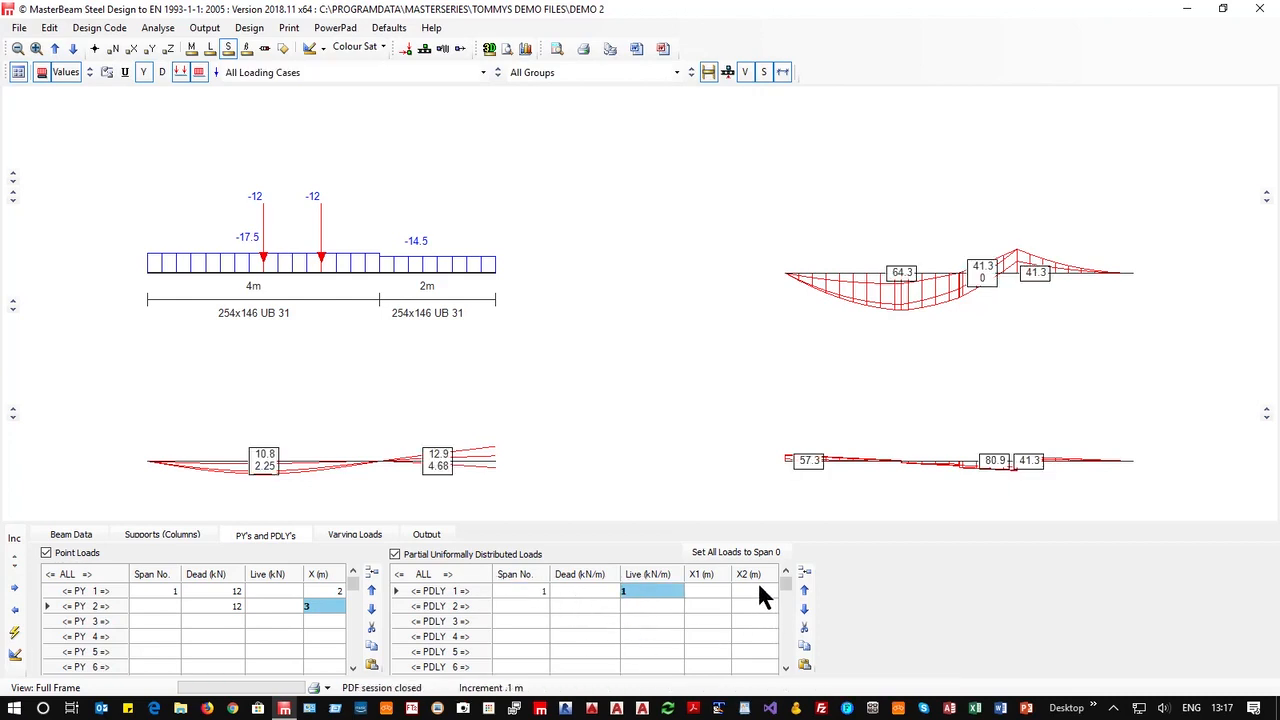
text(1)
click(700, 590)
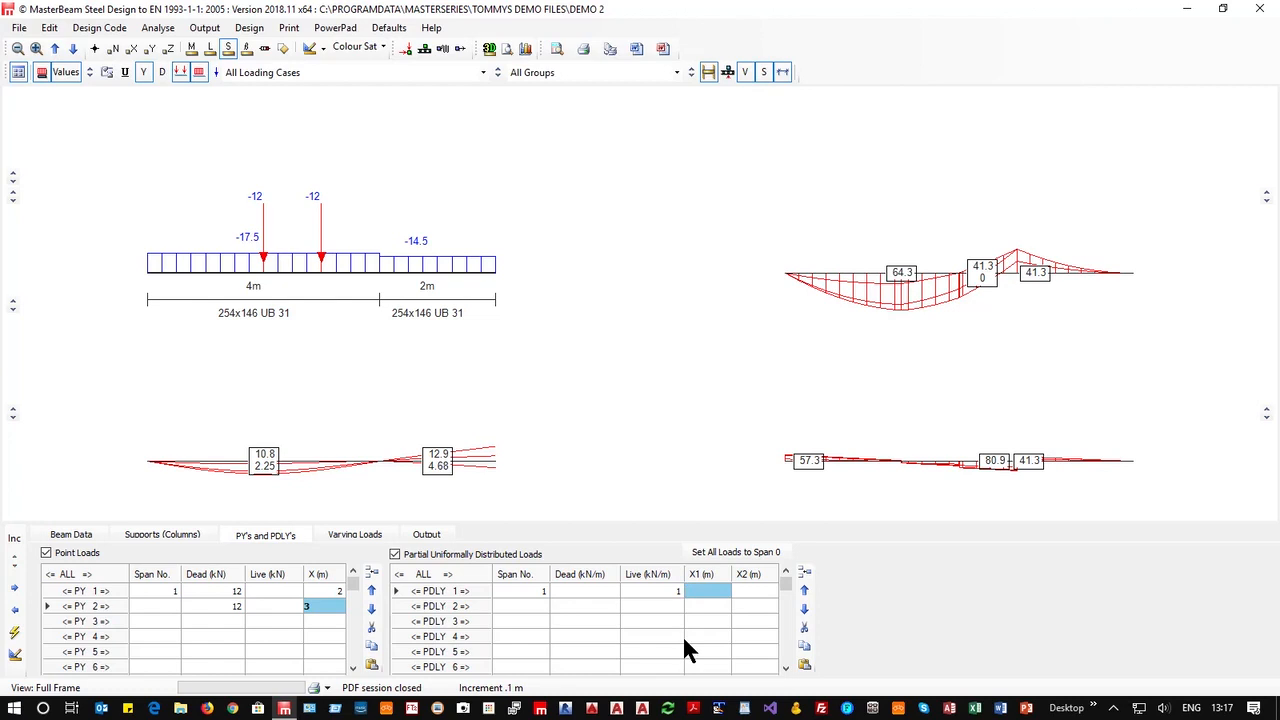
text(2)
key(Tab)
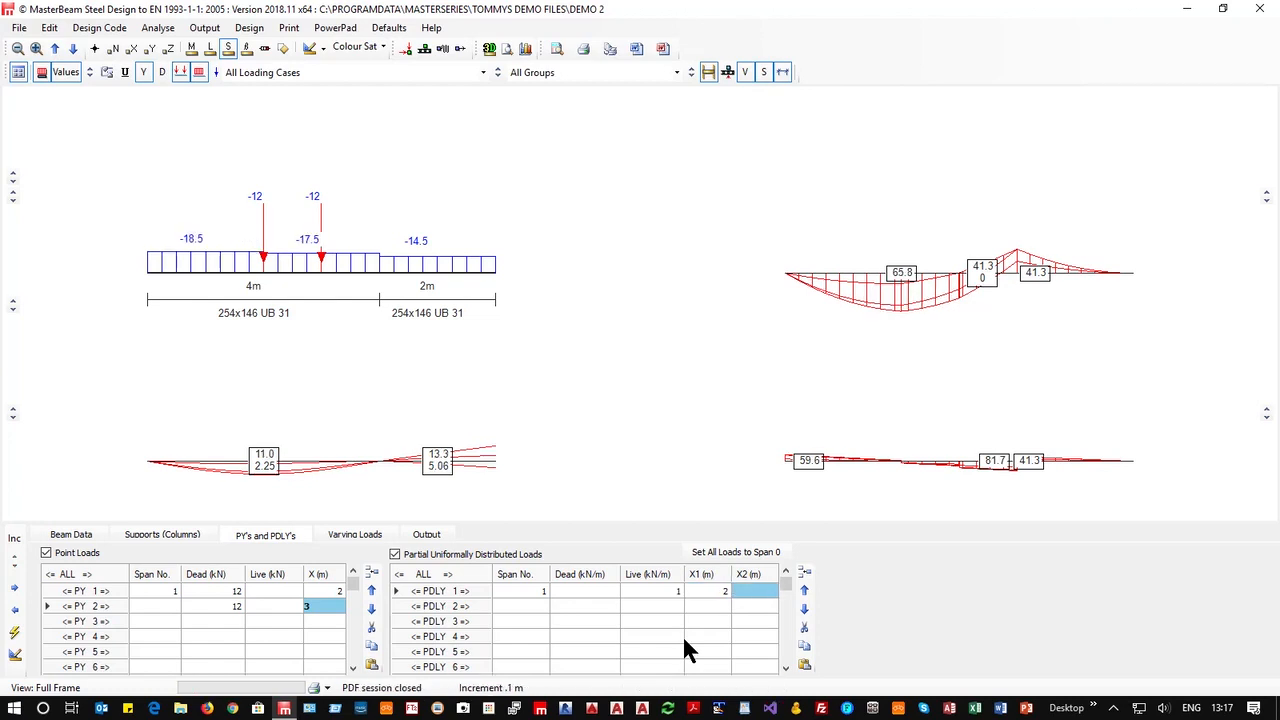
text(3)
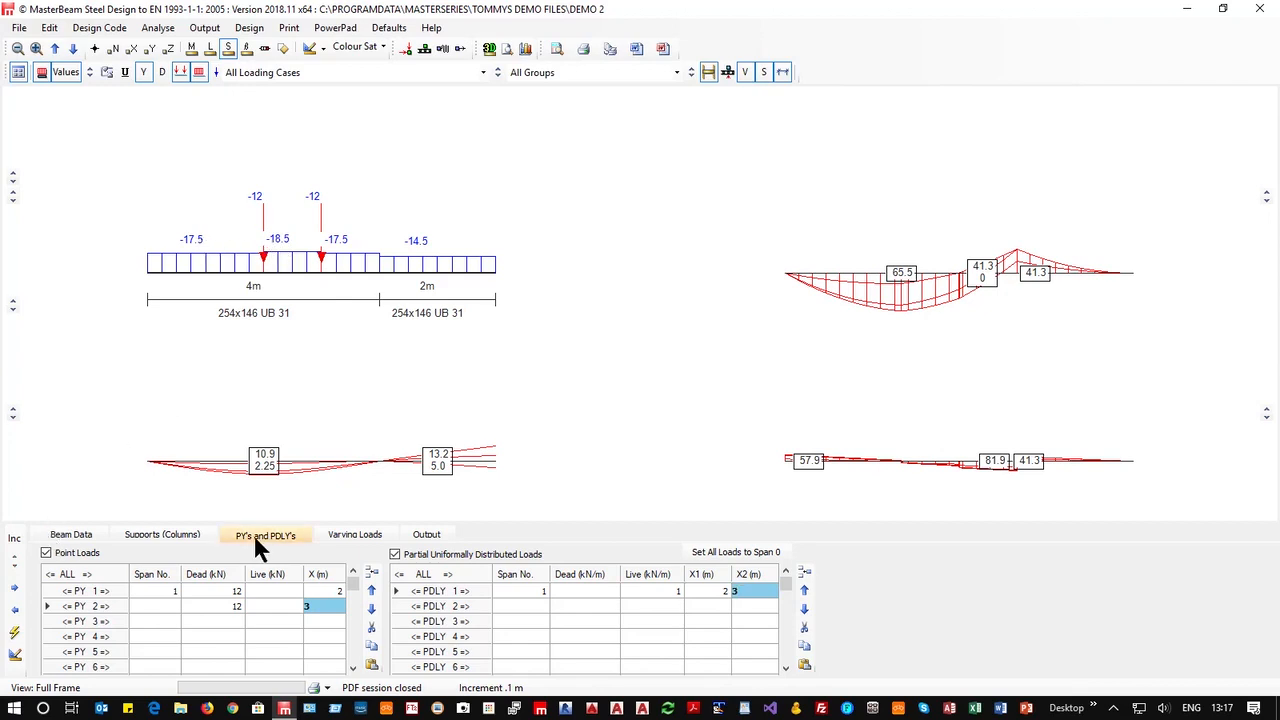
Add a partial varying load on span 1 from 0.5 m to 1.5 m, with 50 kN/m live at its end.
click(350, 540)
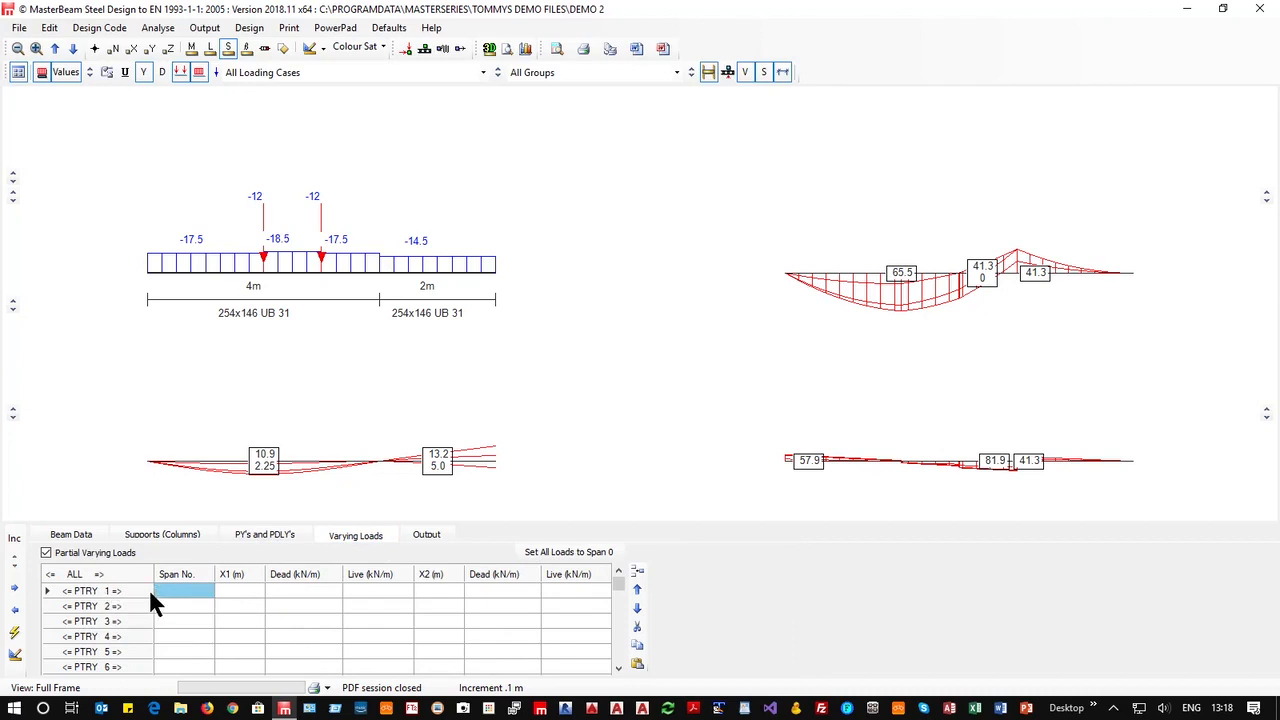
text(1)
click(245, 590)
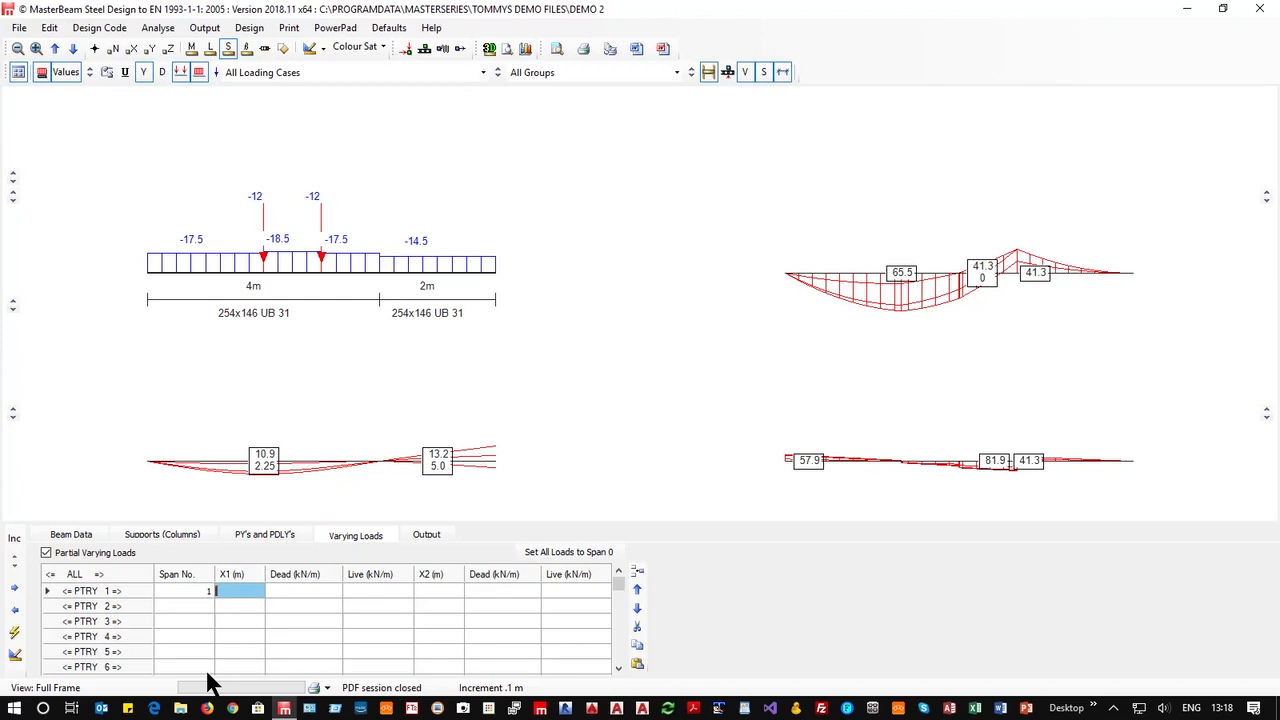
text(.5)
click(448, 591)
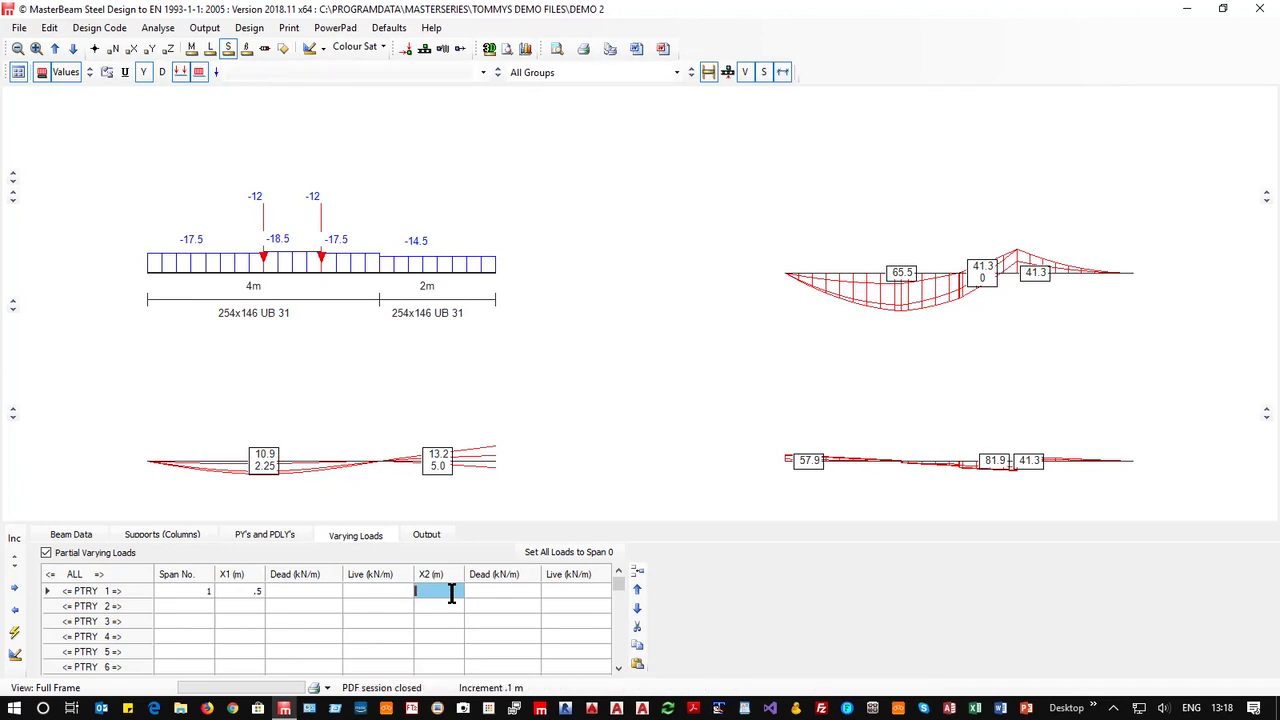
text(1)
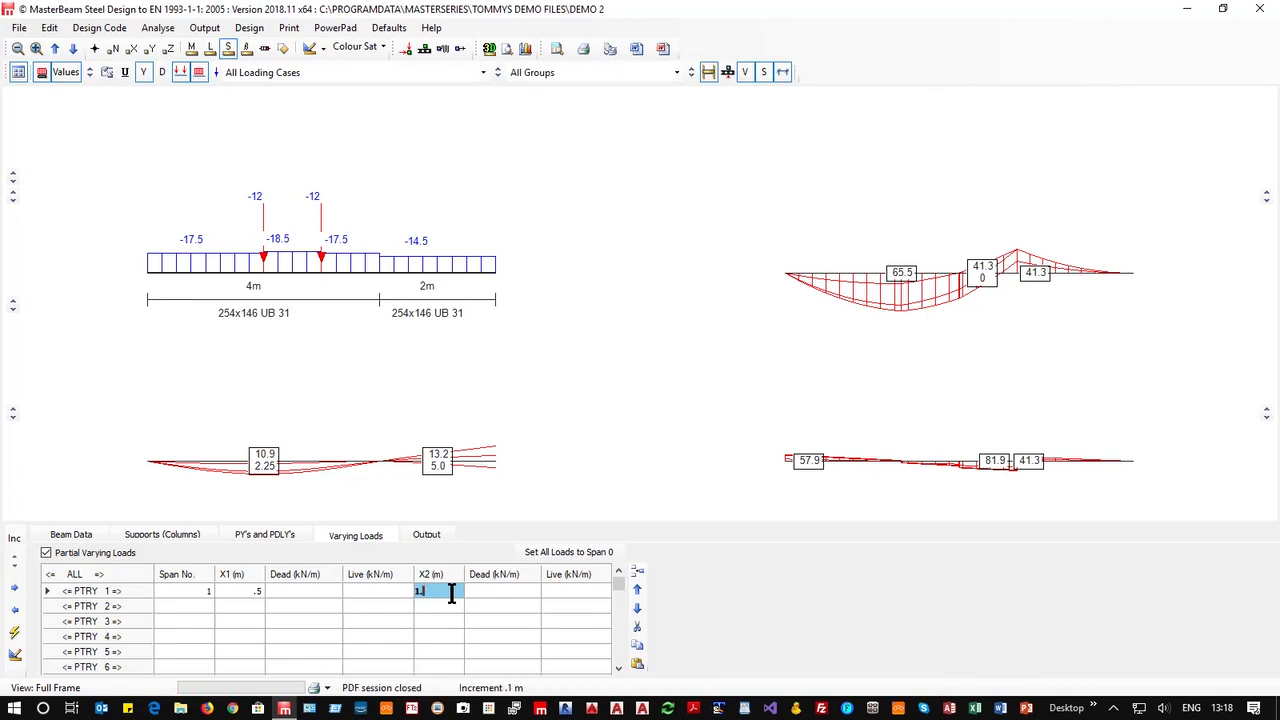
text(.5)
click(566, 591)
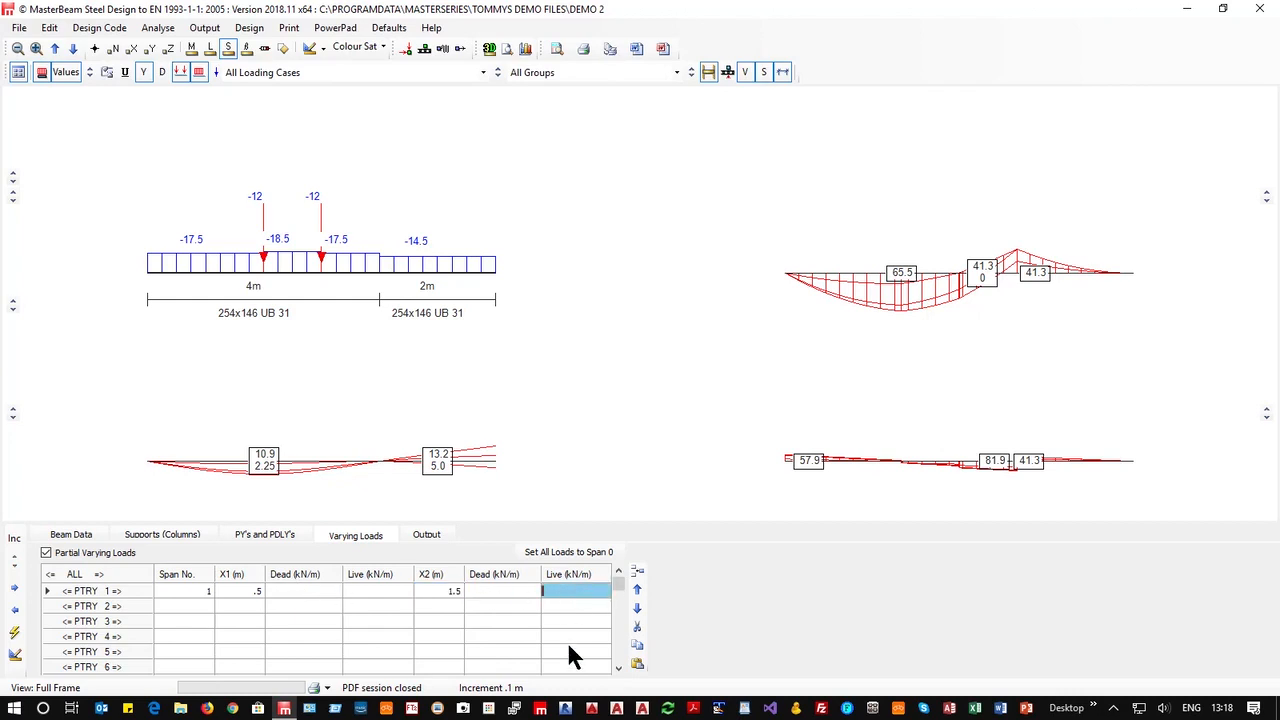
text(50)
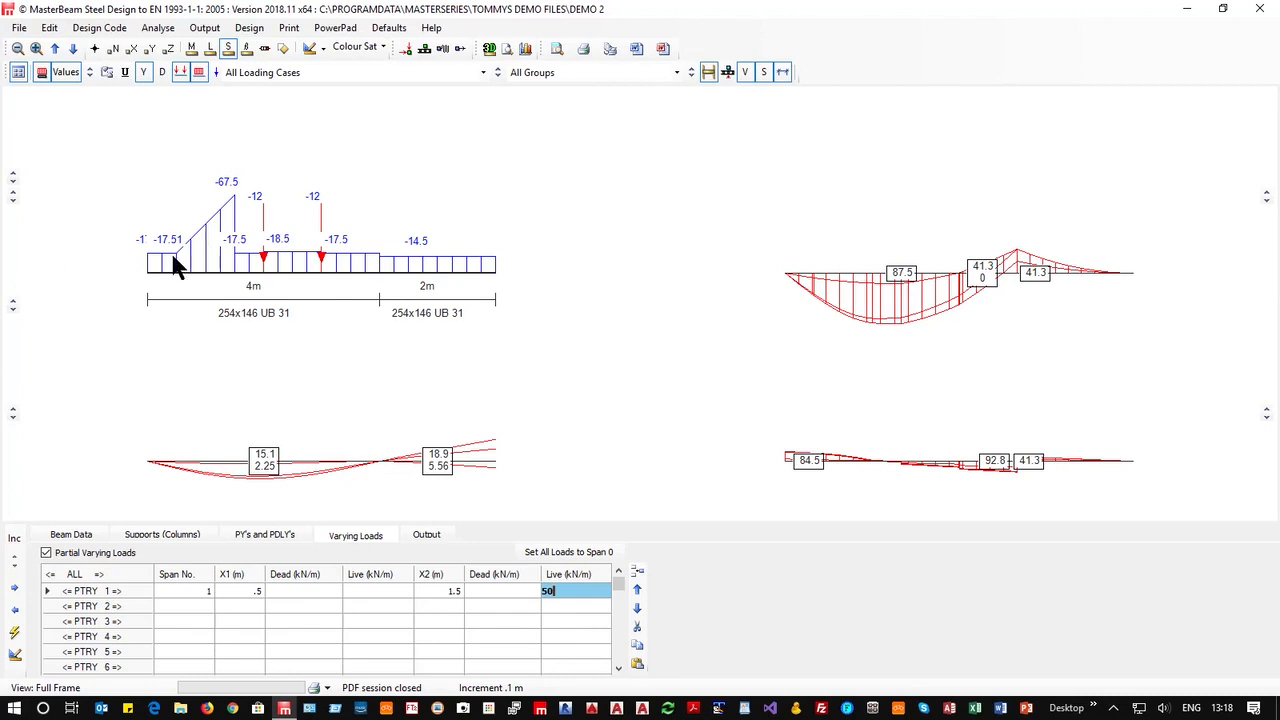
Try a 10 kN/m dead load at the start of the varying load, and clear that entry again.
click(283, 591)
text(10)
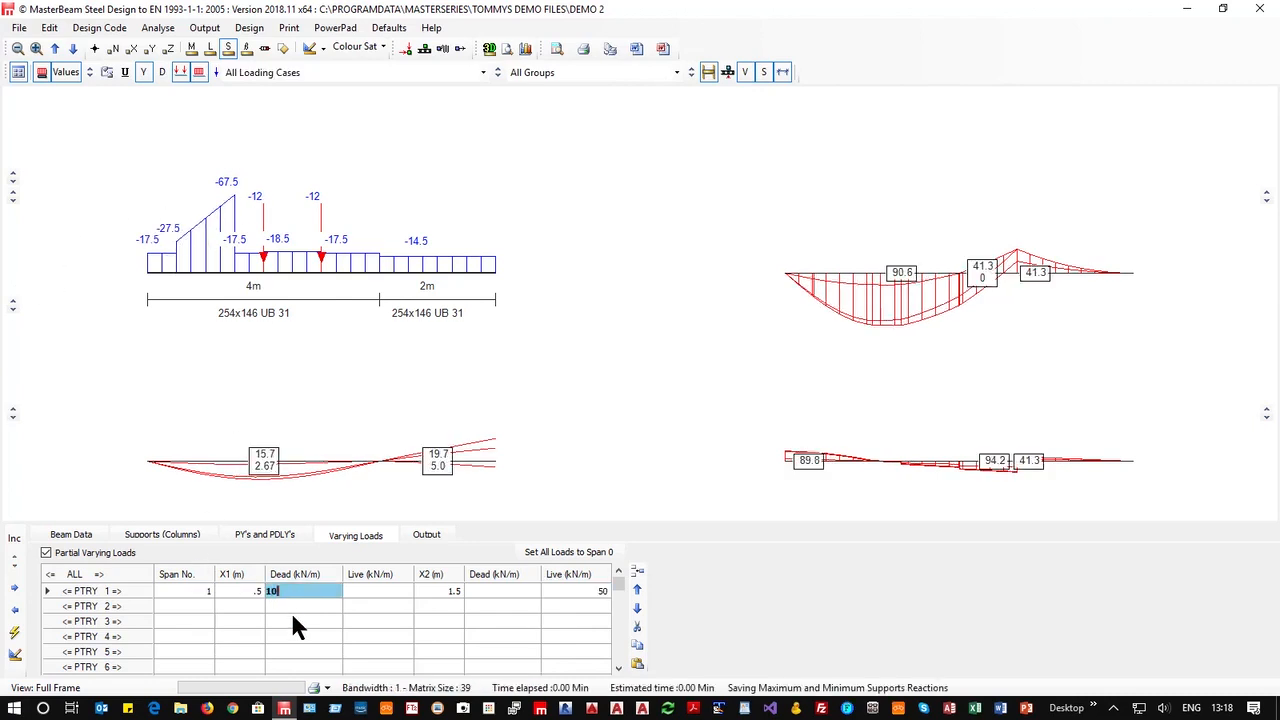
key(BackSpace)
key(BackSpace)
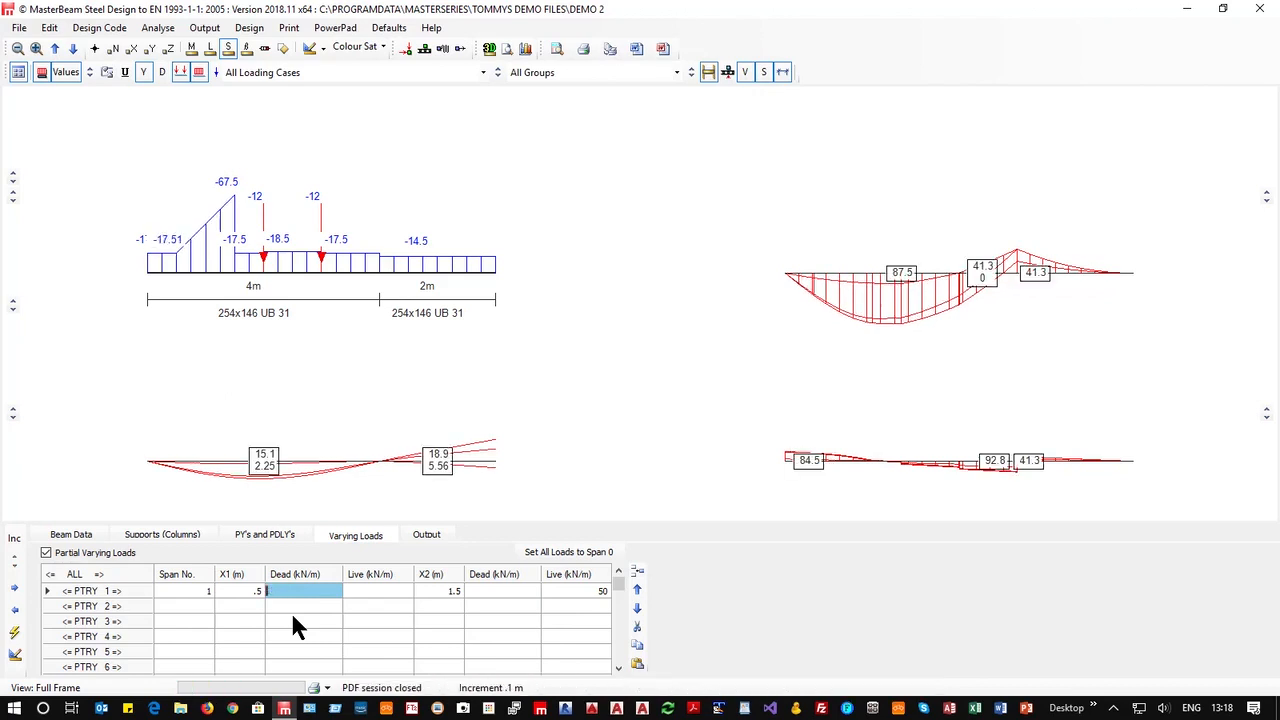
Set the varying load's live intensity at its 0.5 m start to 10 kN/m.
click(358, 594)
text(10)
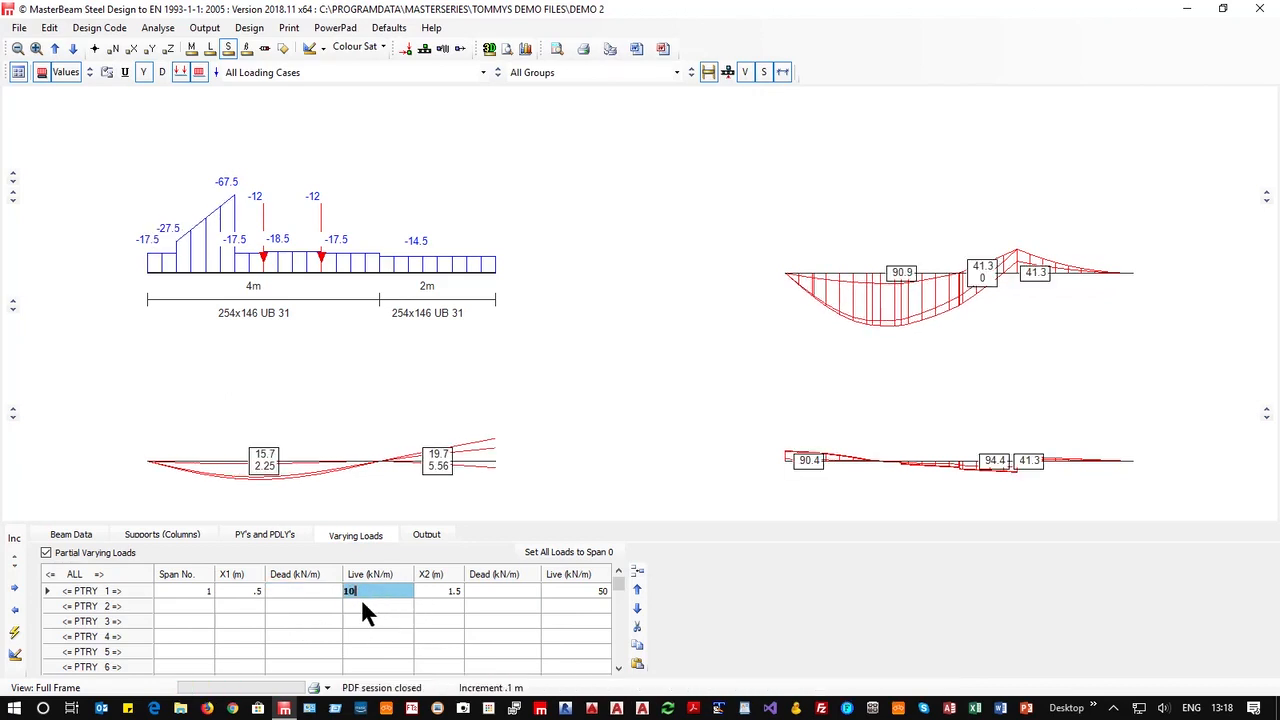
Clear every value of the varying load on span 1 and switch off the partial uniformly distributed loads.
key(BackSpace)
key(BackSpace)
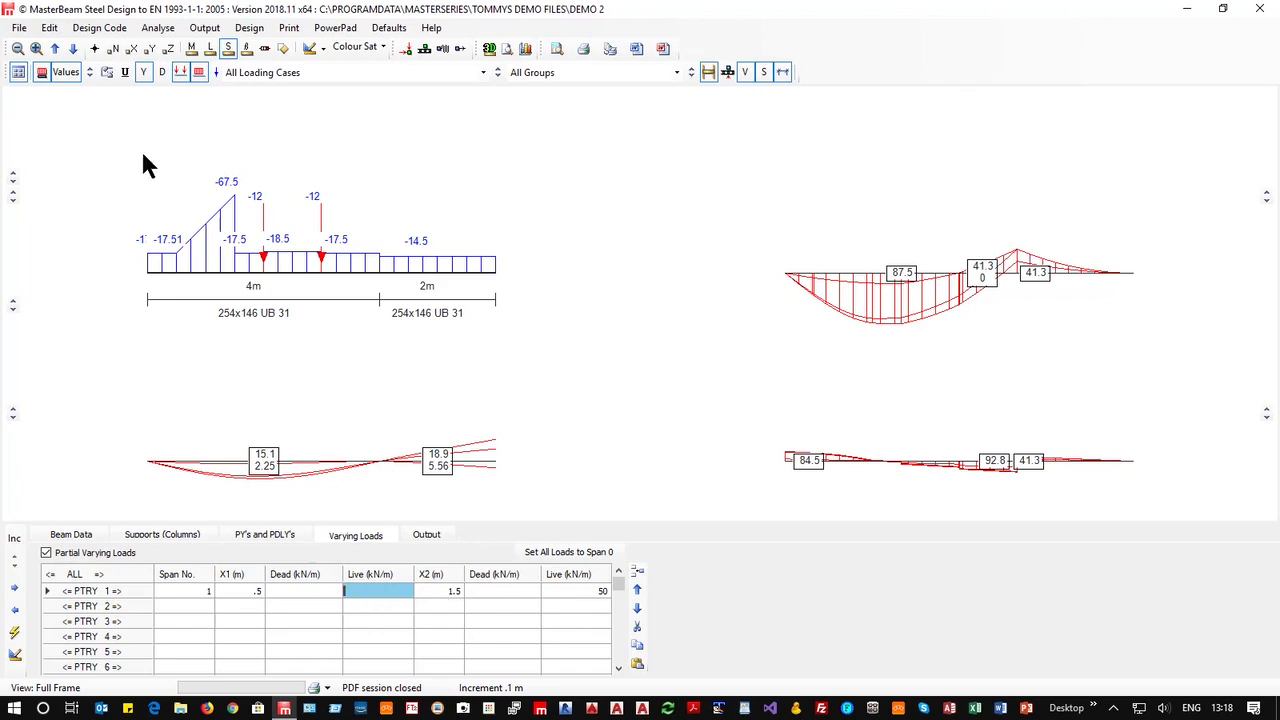
click(190, 591)
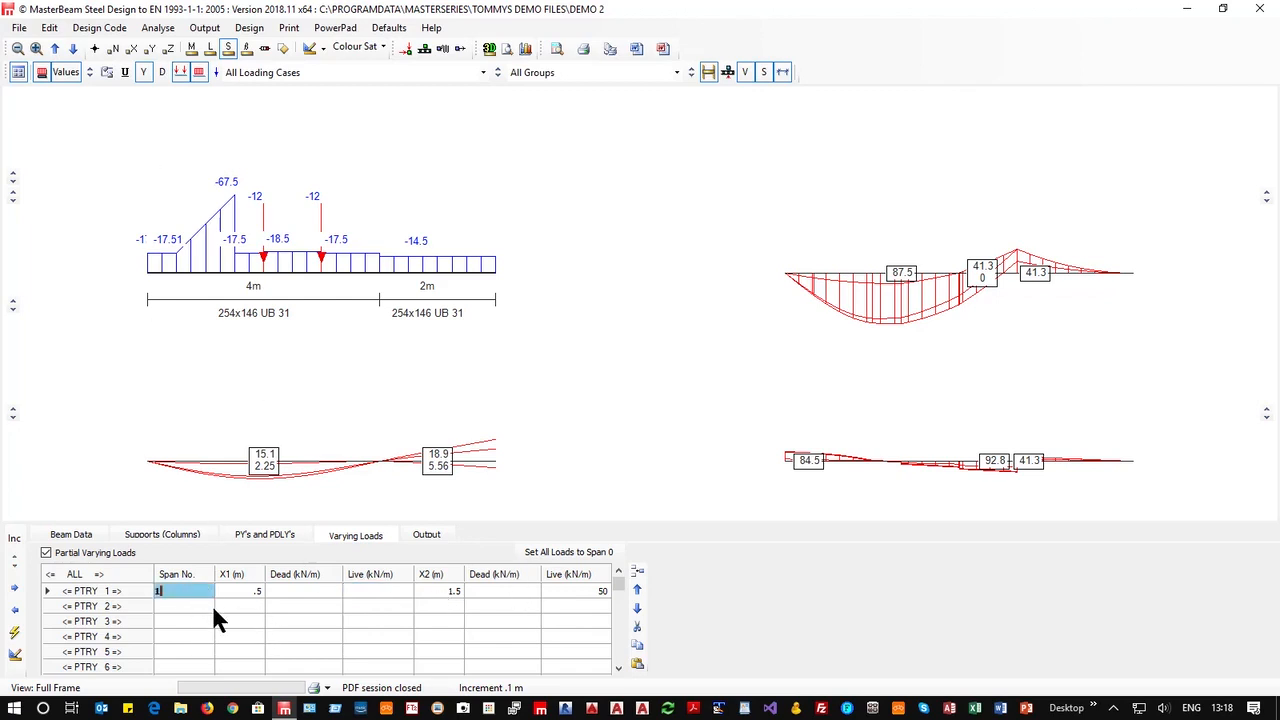
key(Delete)
click(248, 590)
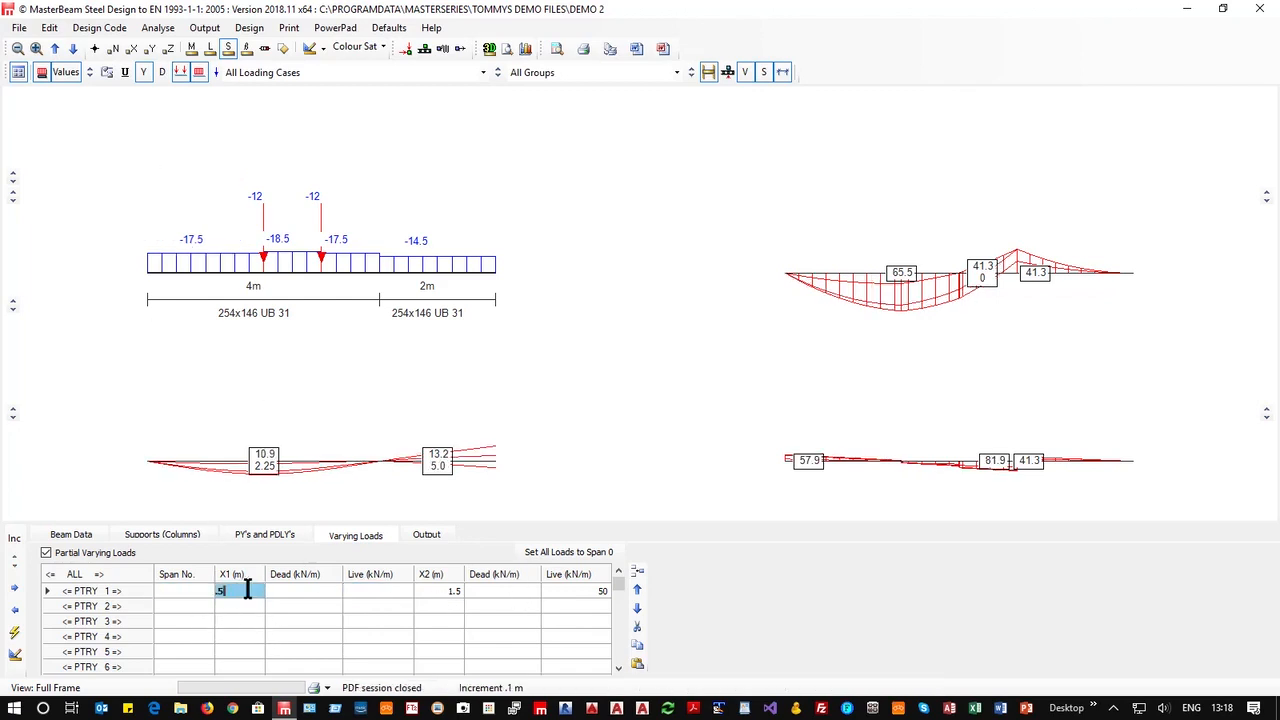
key(Delete)
click(423, 590)
key(Delete)
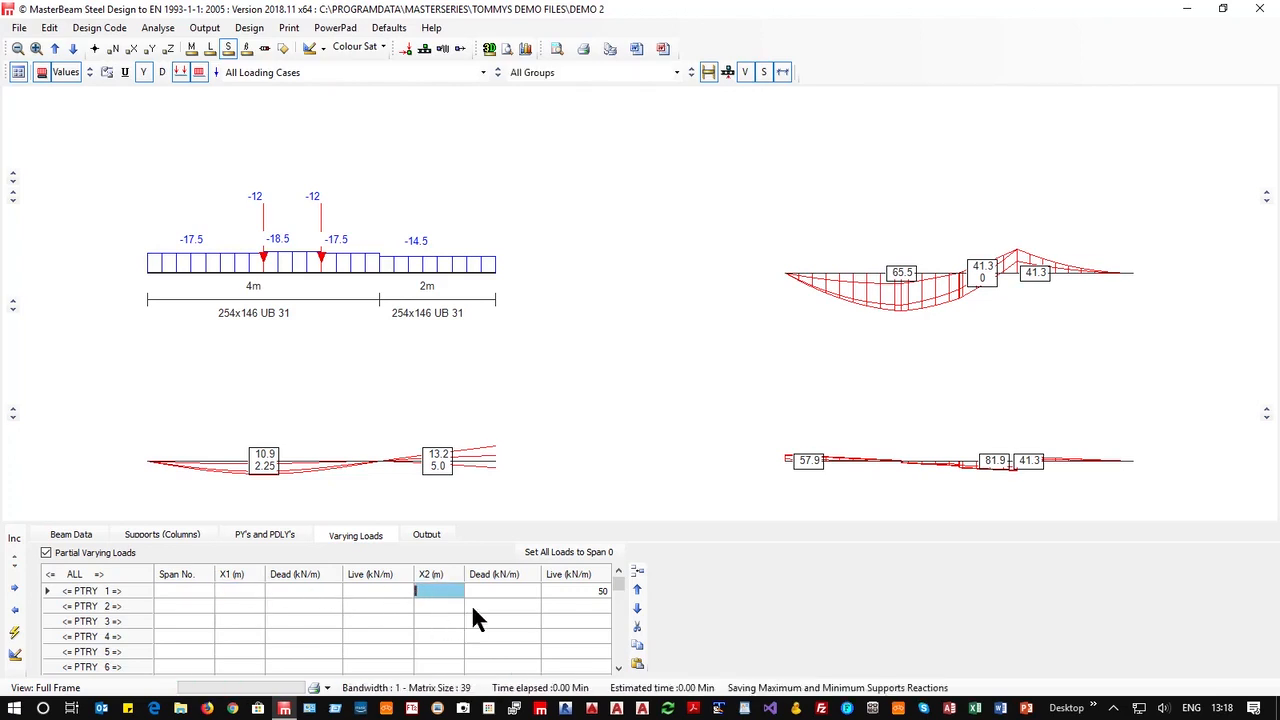
click(562, 590)
key(BackSpace)
key(BackSpace)
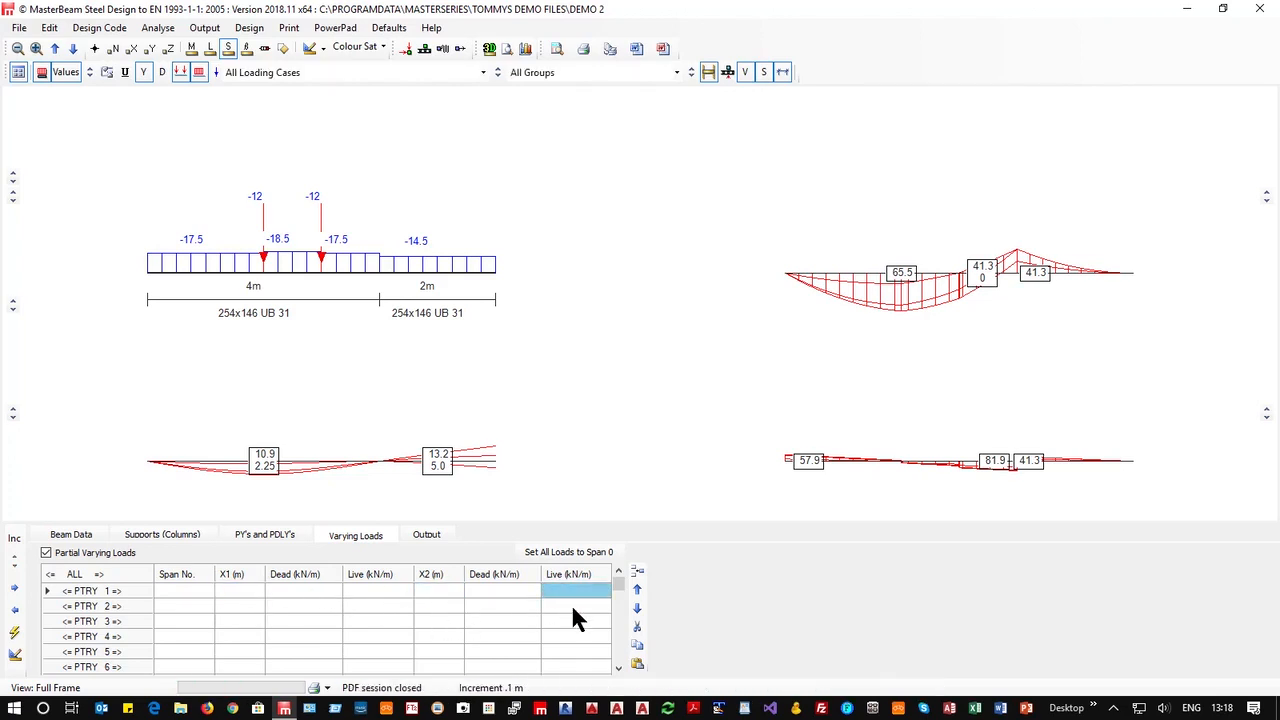
click(254, 532)
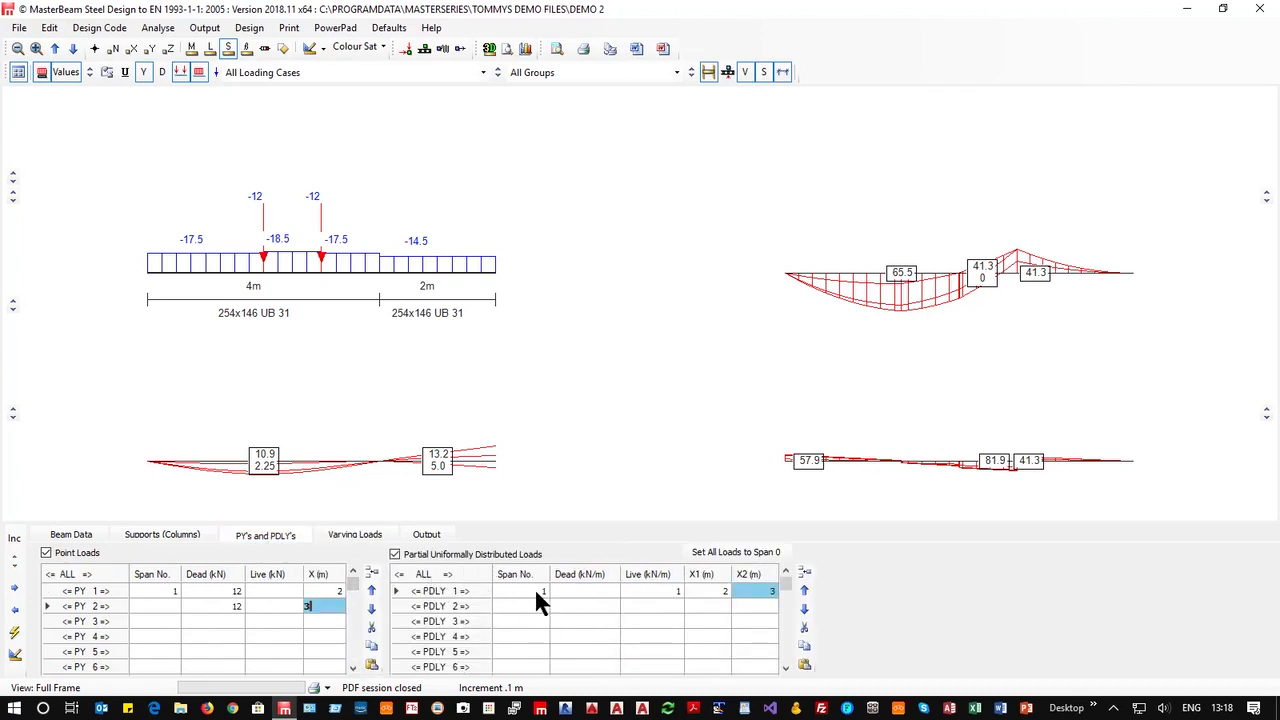
click(395, 555)
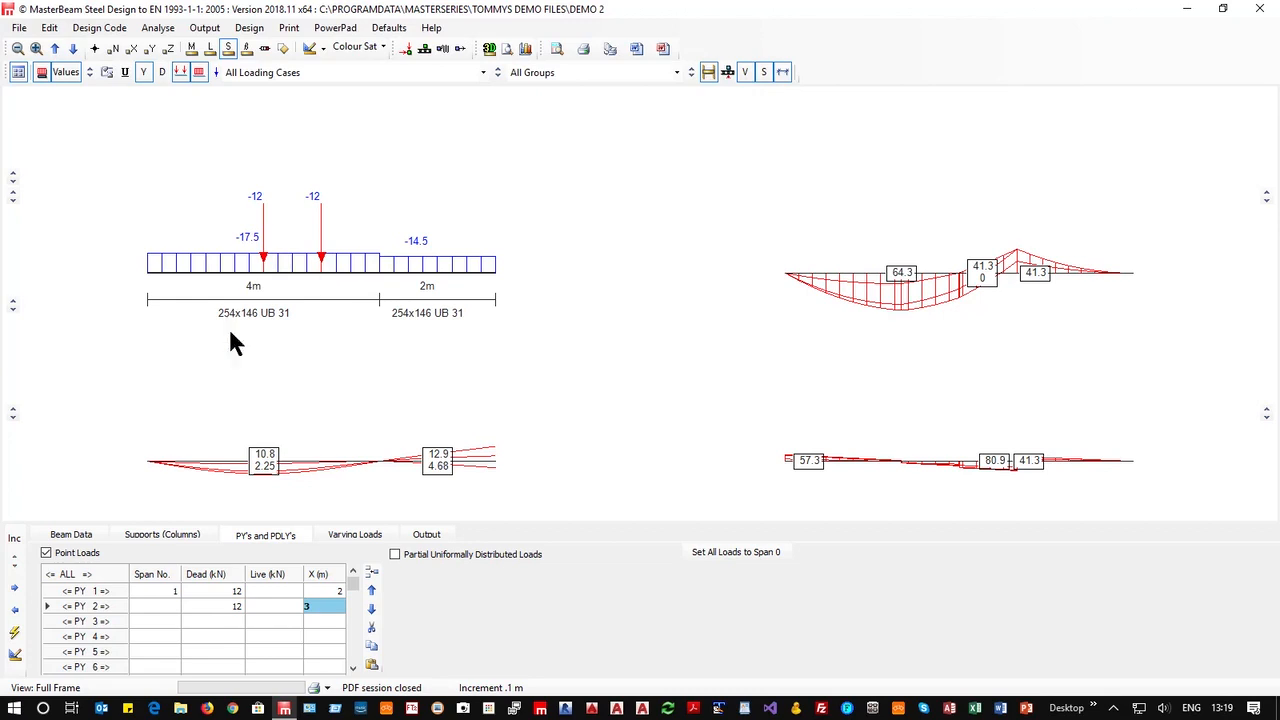
Set the first point load's span number to 0, then shift that load 0.1 m along the beam and back to 2 m.
click(157, 591)
key(BackSpace)
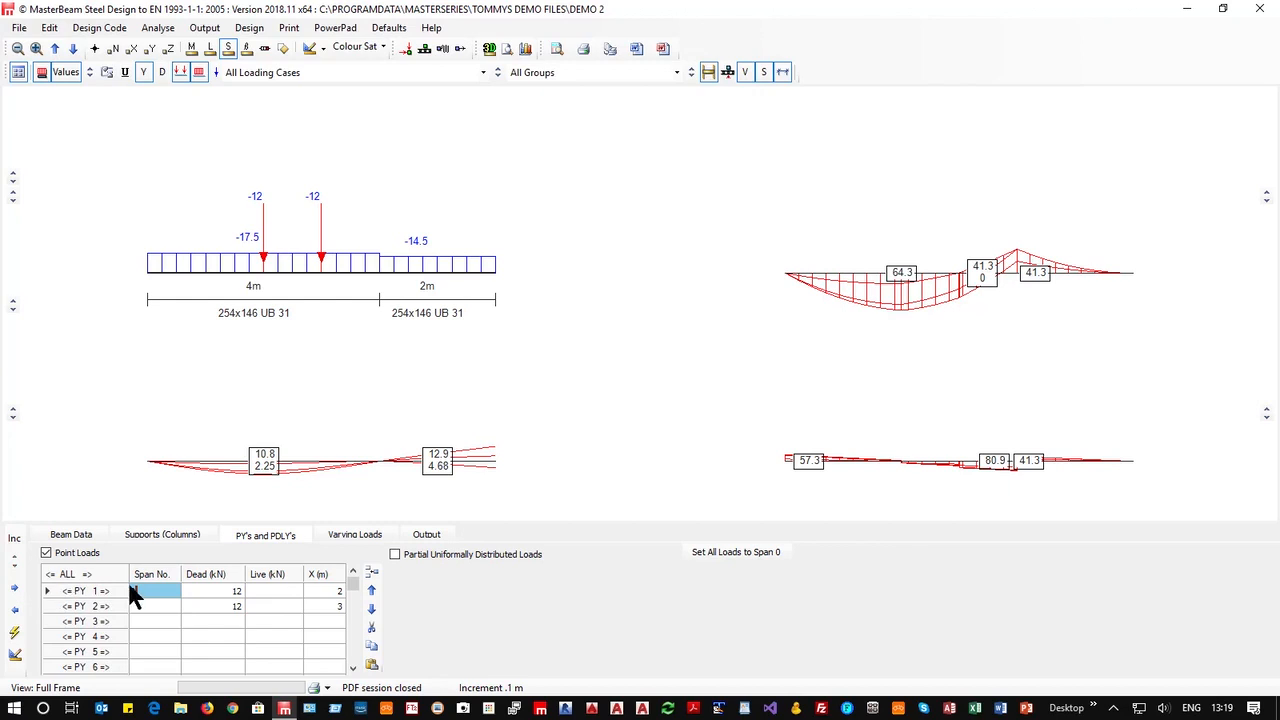
click(104, 590)
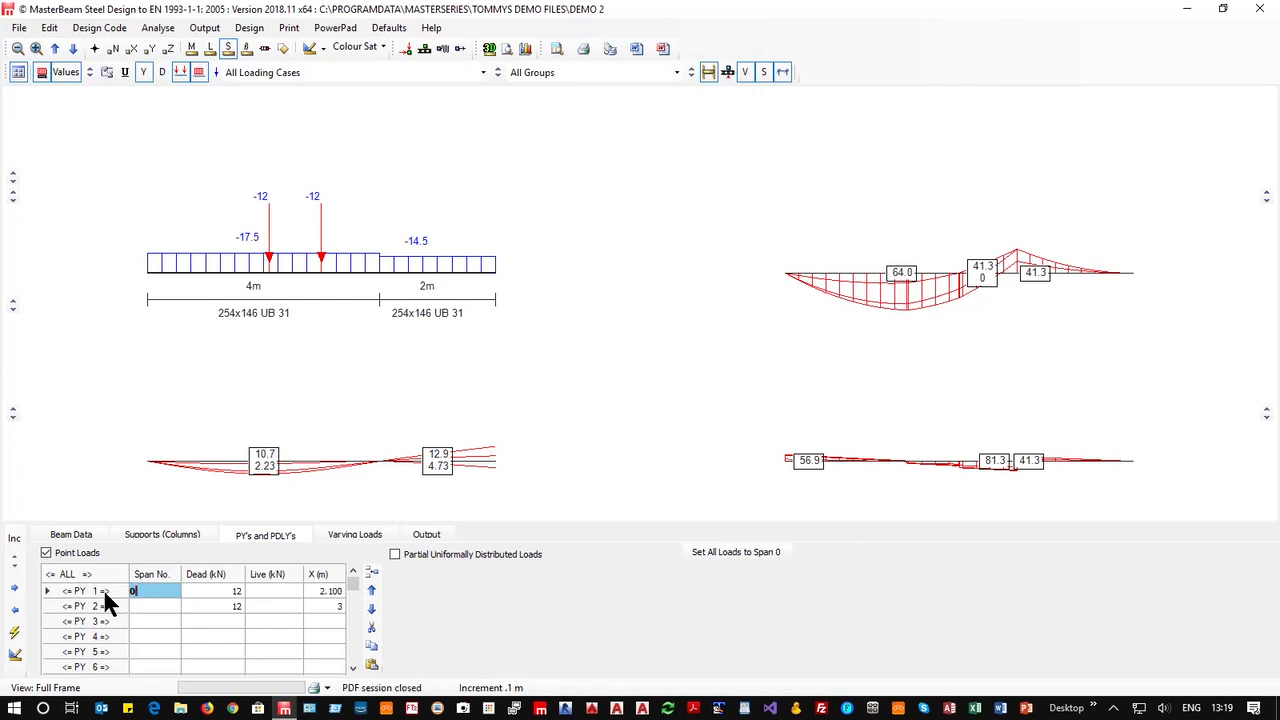
click(56, 588)
click(85, 572)
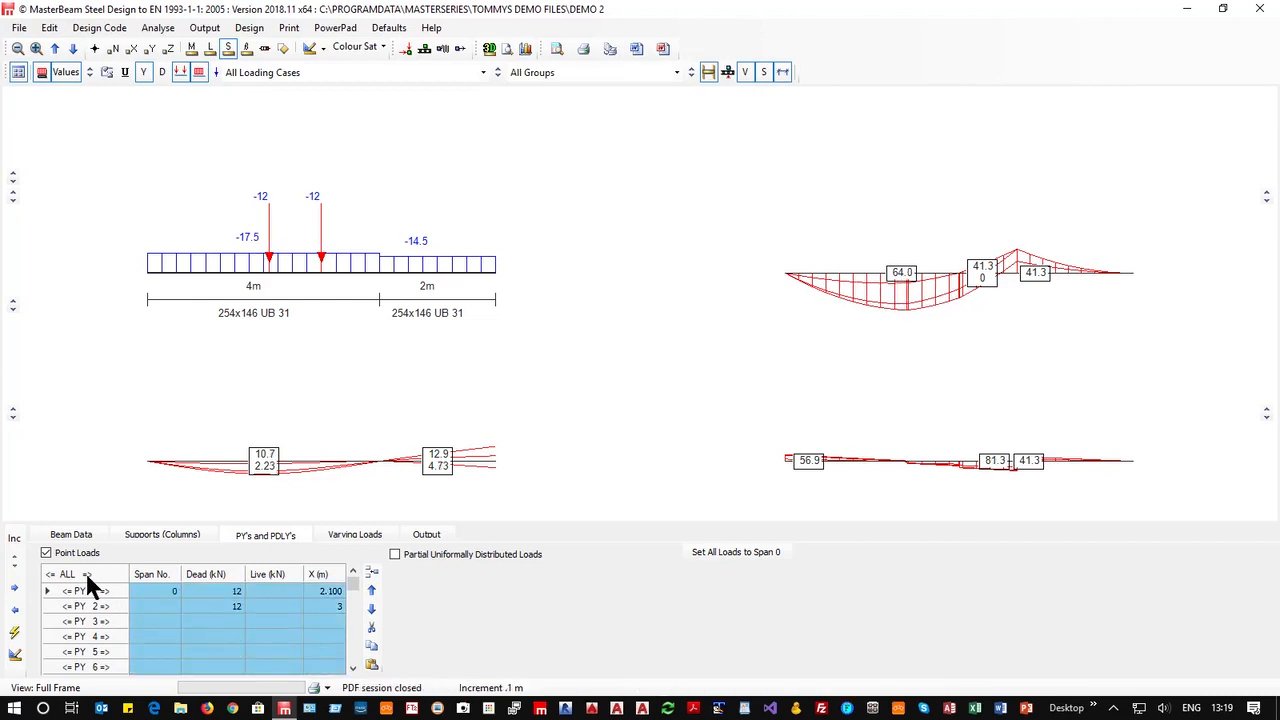
click(47, 574)
click(188, 606)
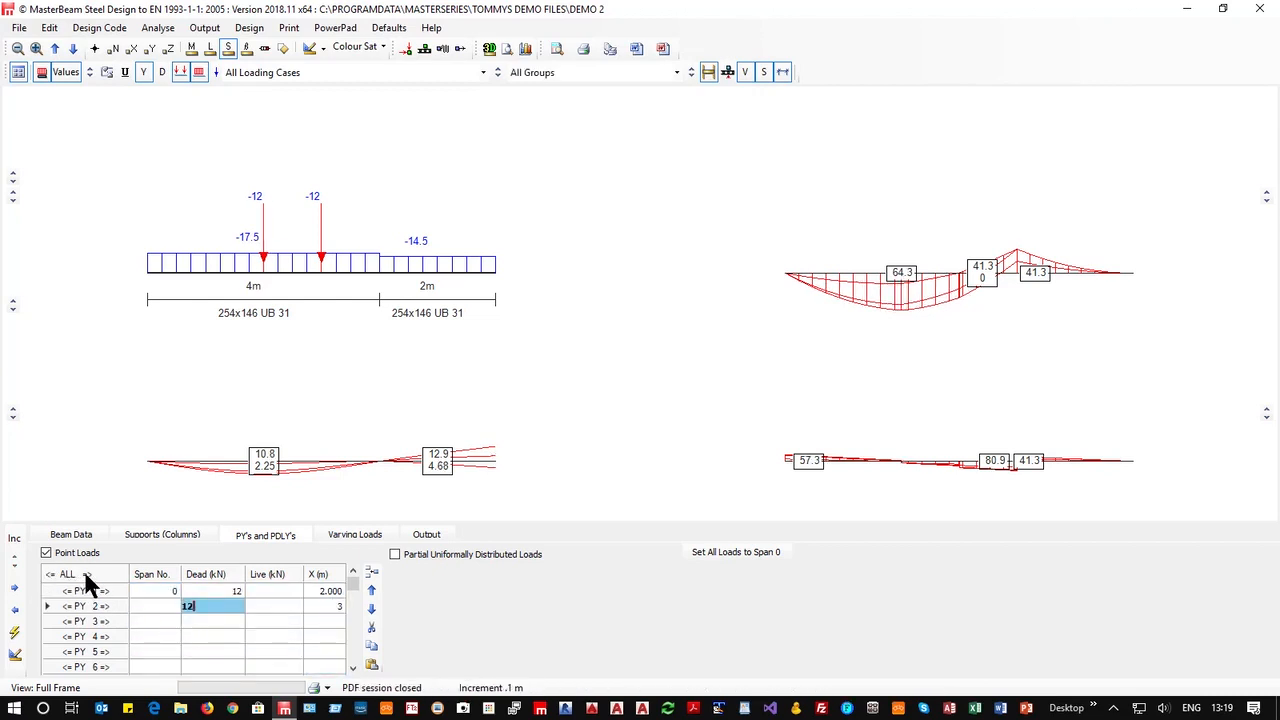
Try shifting the first point load along the beam to 2.2 m, back to 1.9 m, and return it to 2 m.
click(86, 572)
click(86, 571)
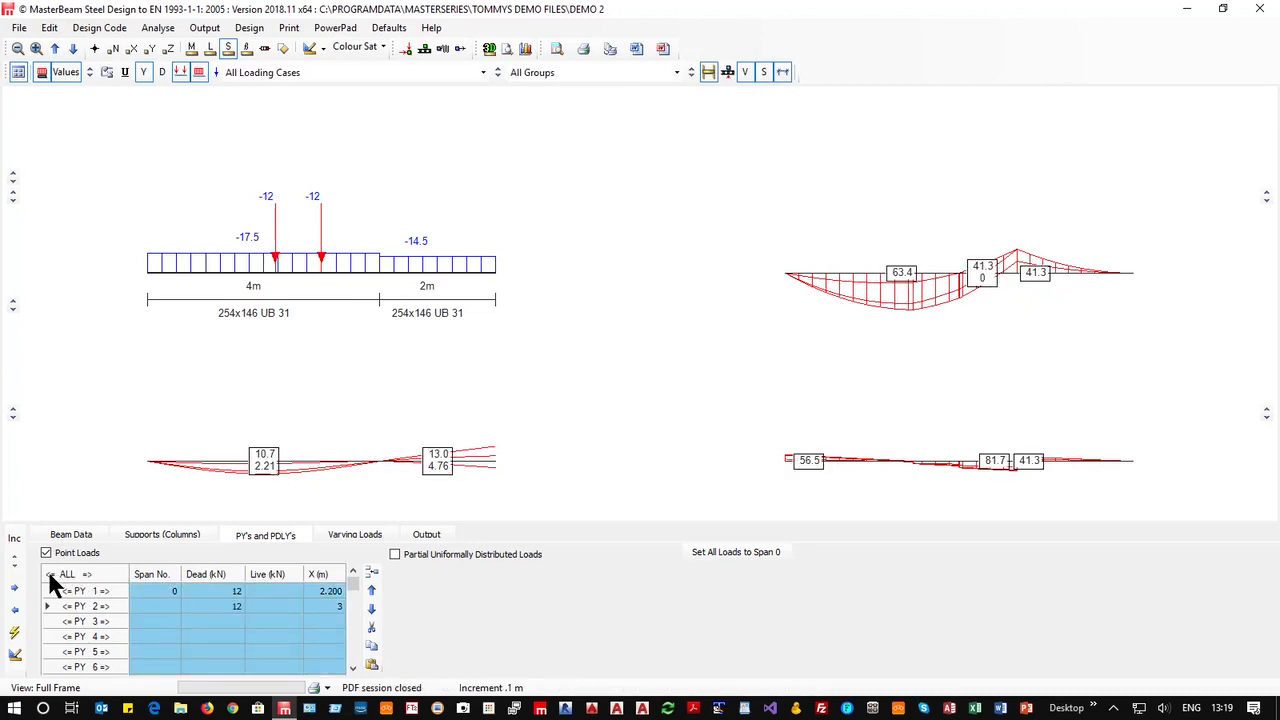
click(48, 574)
click(48, 574)
click(48, 574)
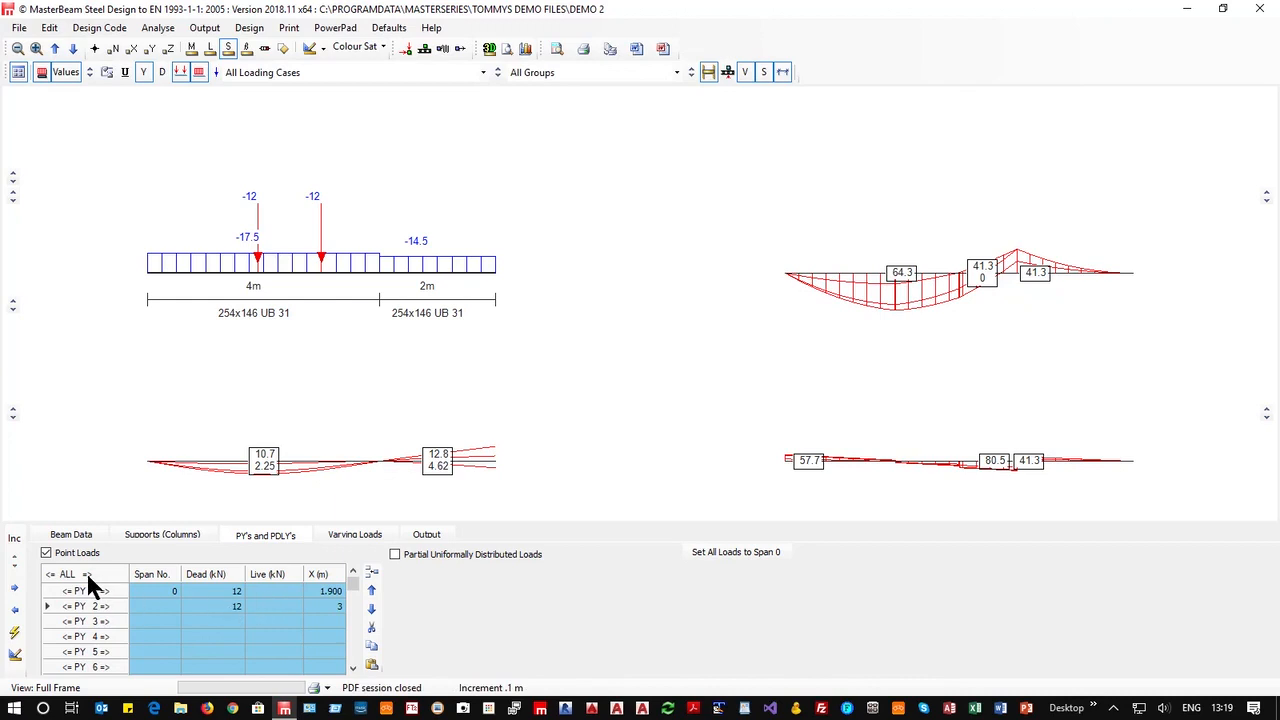
click(86, 573)
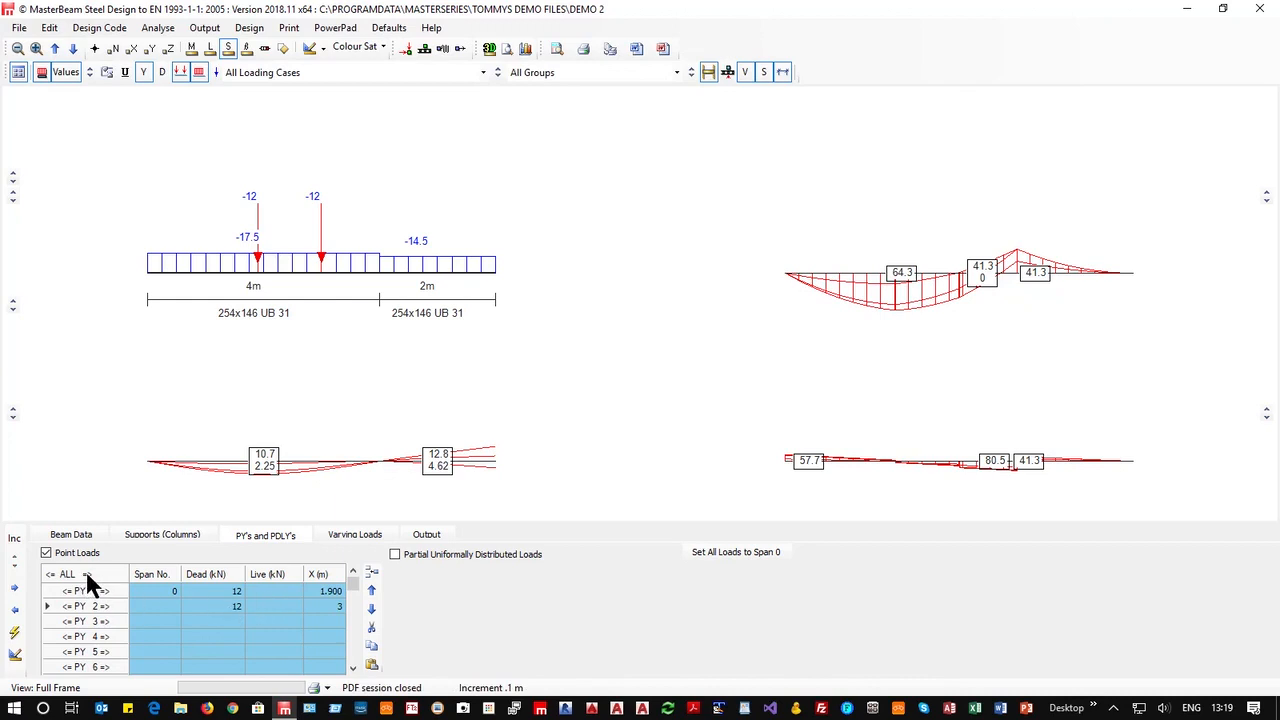
click(276, 622)
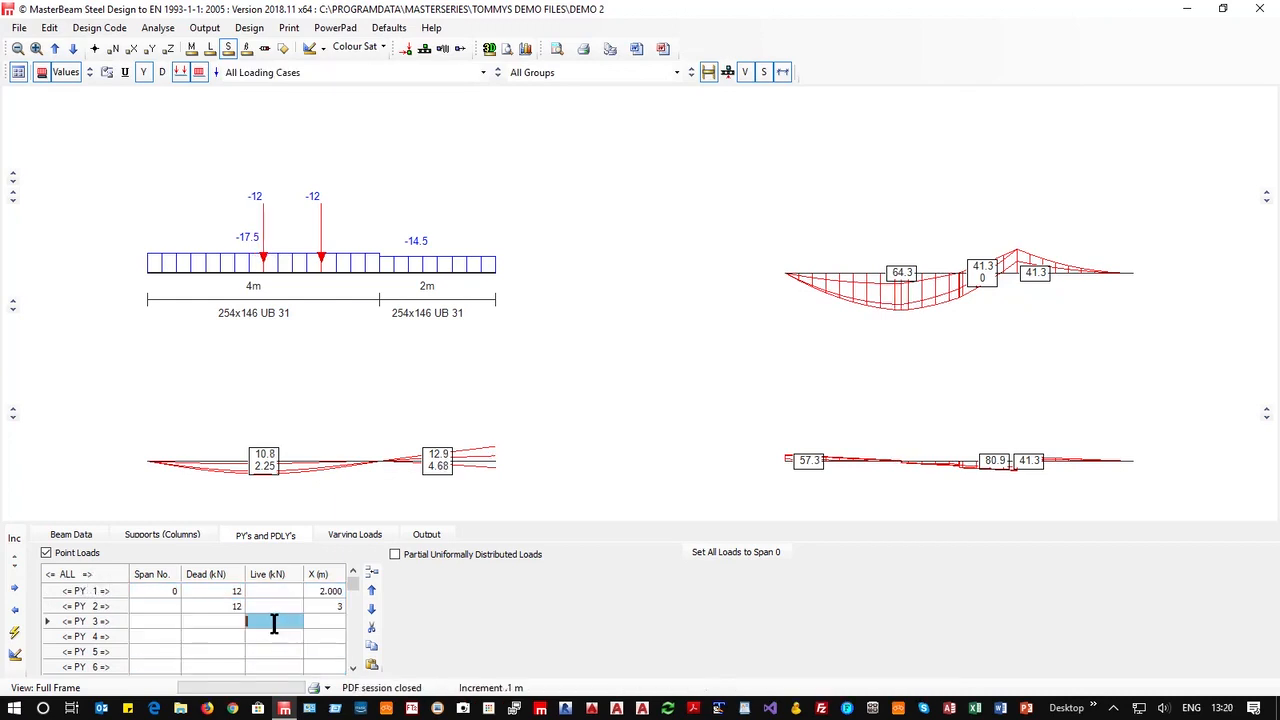
Set the second point load's span number to 0 and shift both point loads together to 2.5 m and 3.5 m.
click(138, 607)
text(0)
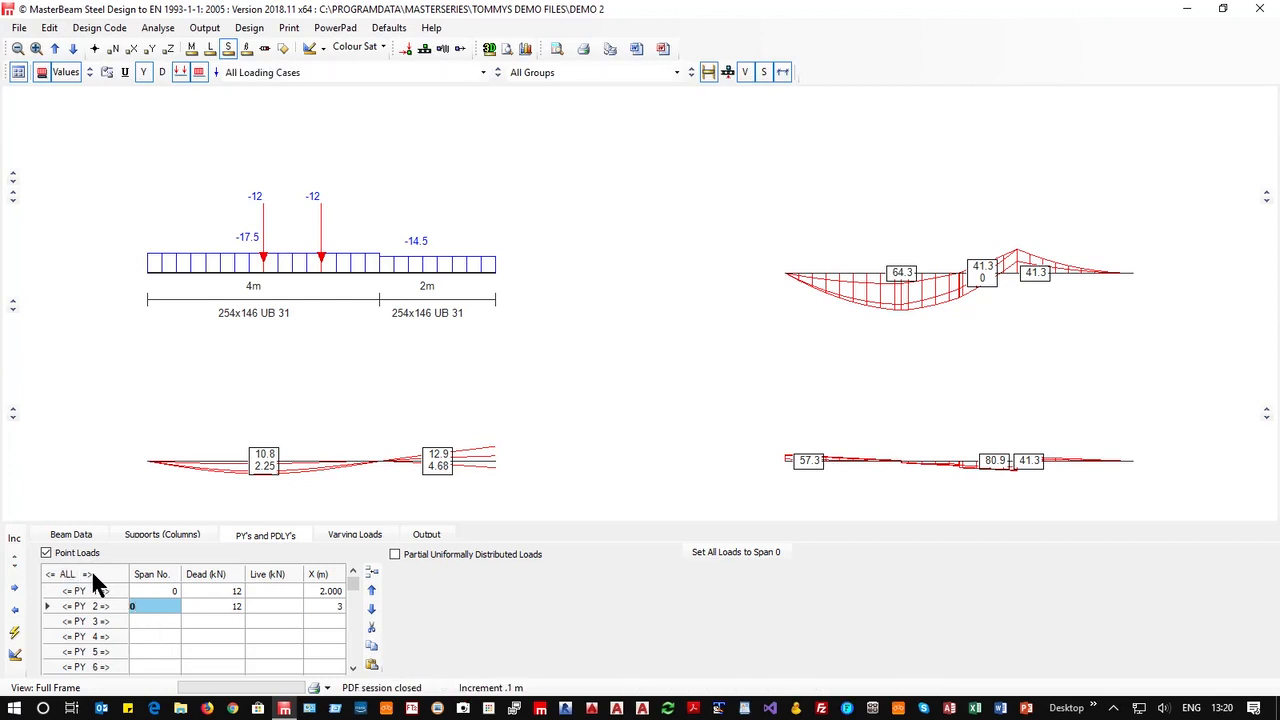
click(85, 570)
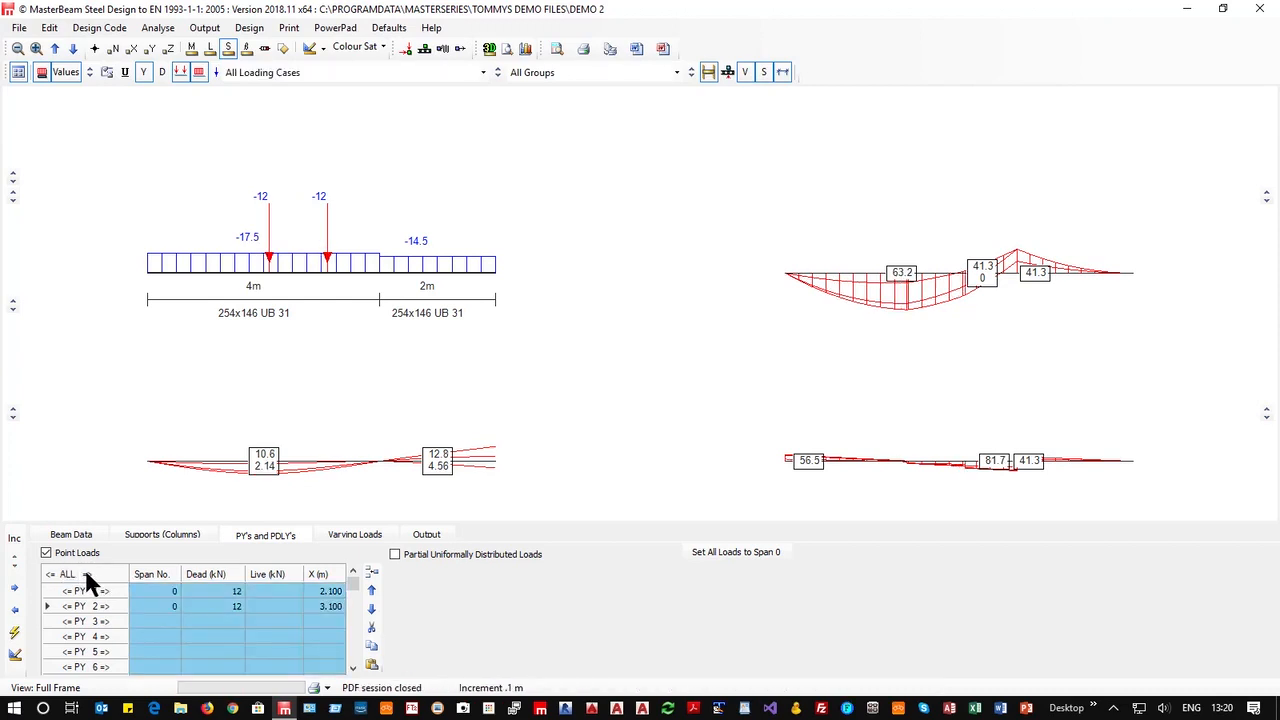
double_click(84, 566)
click(84, 566)
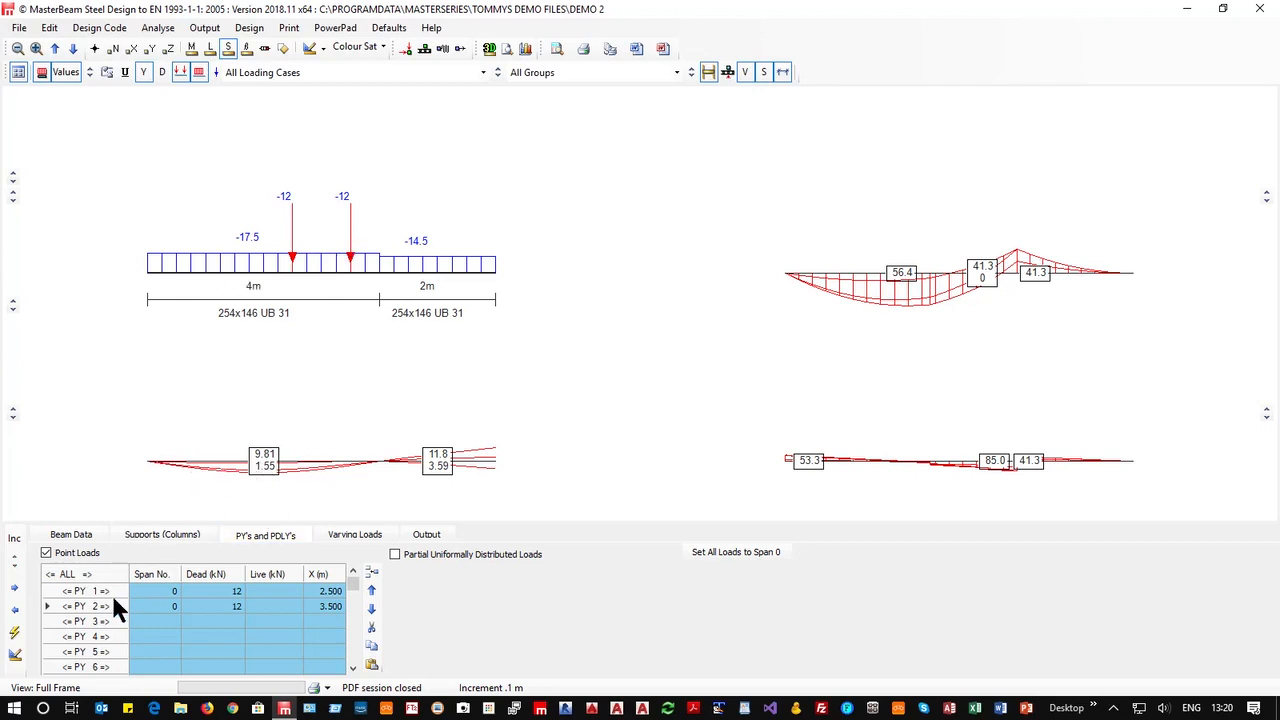
Shift both point loads together back along the beam to 1.2 m and 2.2 m.
click(48, 571)
click(48, 571)
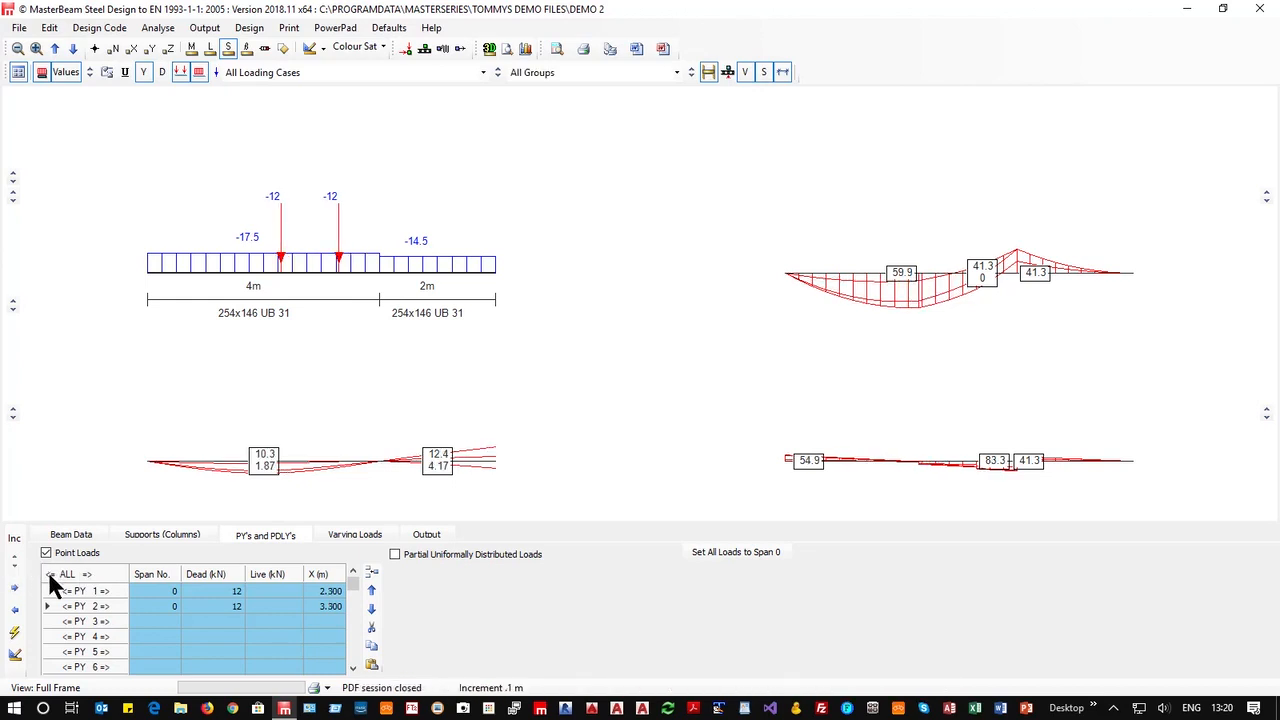
click(48, 571)
click(48, 571)
click(48, 571)
click(48, 571)
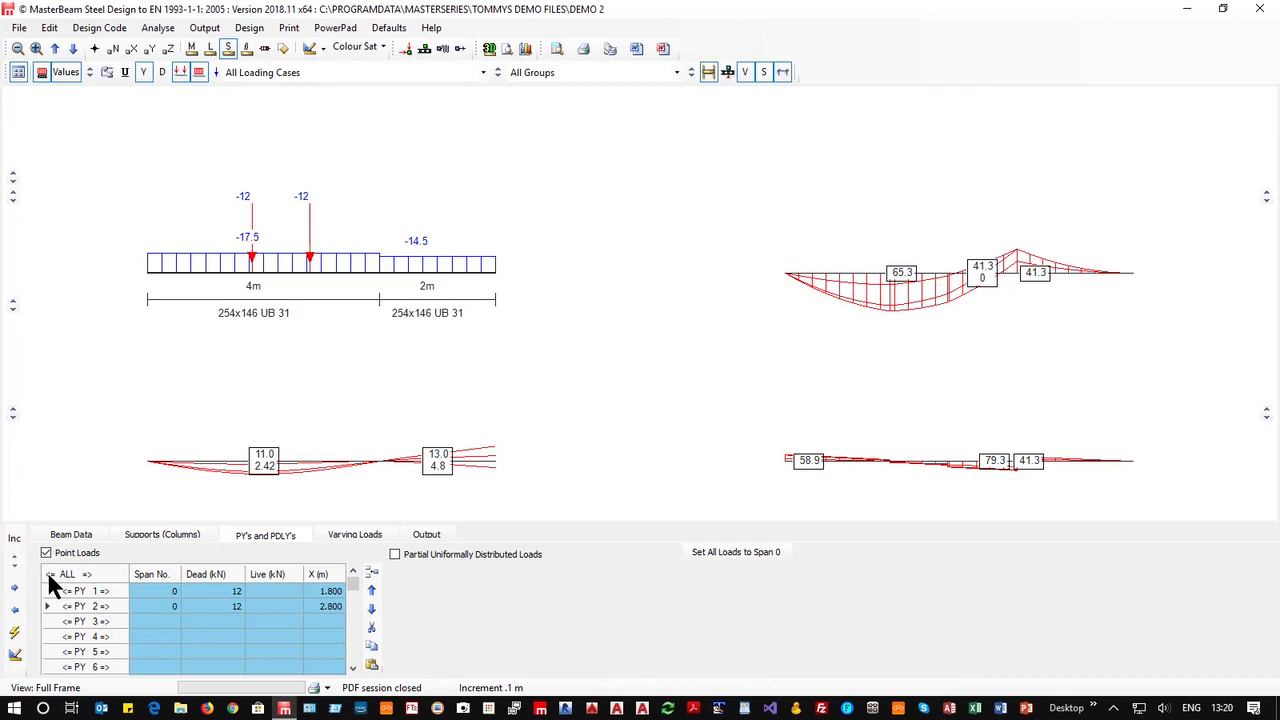
click(47, 571)
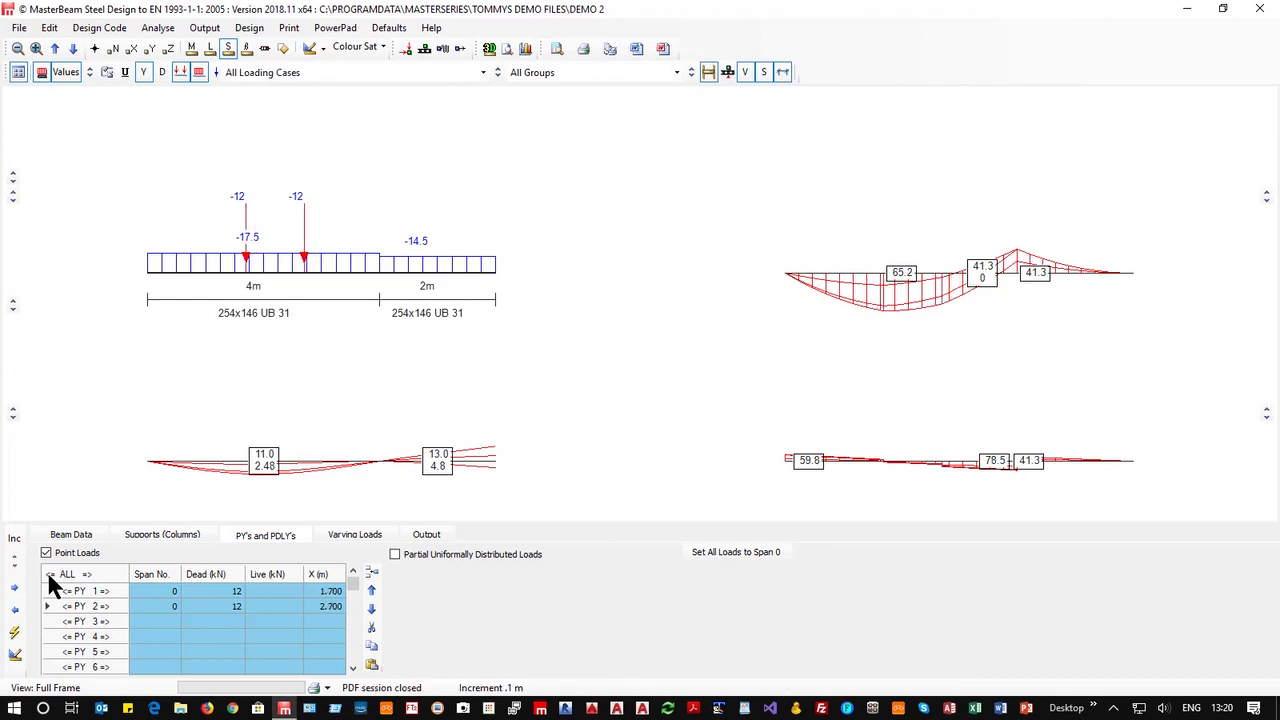
click(47, 571)
click(47, 571)
click(47, 571)
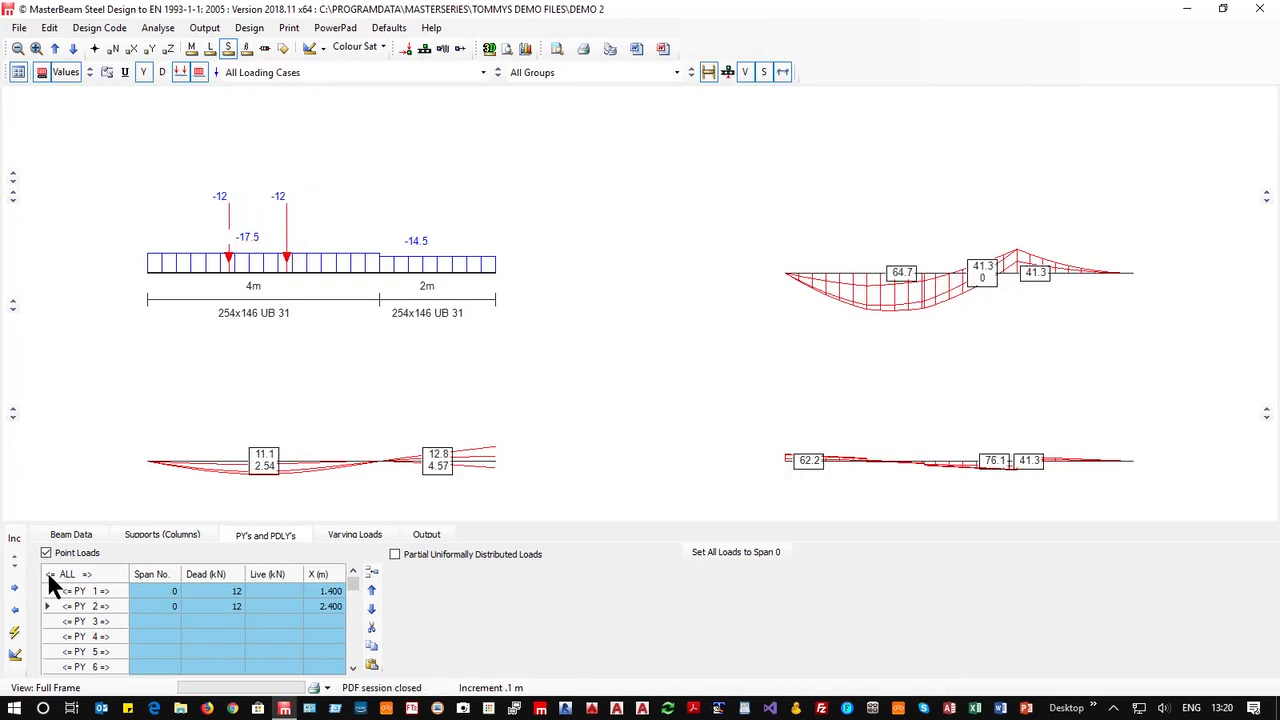
click(47, 571)
click(47, 571)
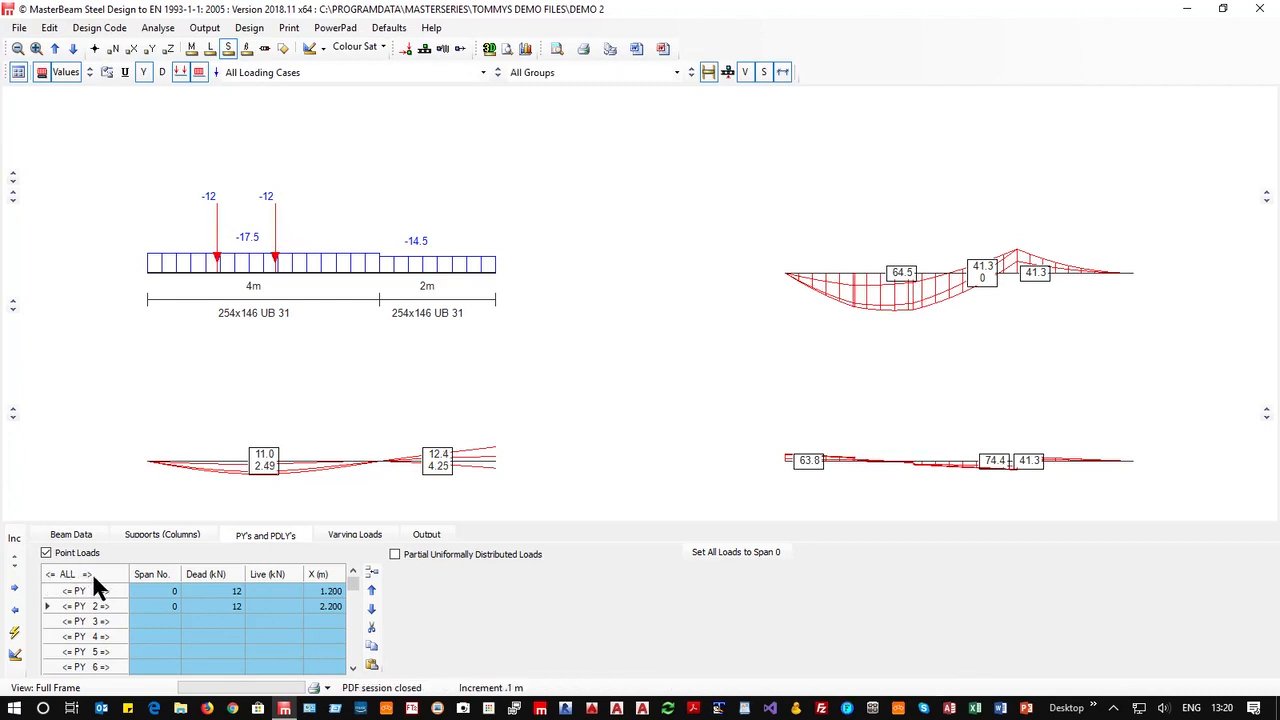
Shift both point loads together across the beam to 3.6 m and 4.6 m, taking the second onto the cantilever.
click(87, 574)
click(87, 574)
click(87, 574)
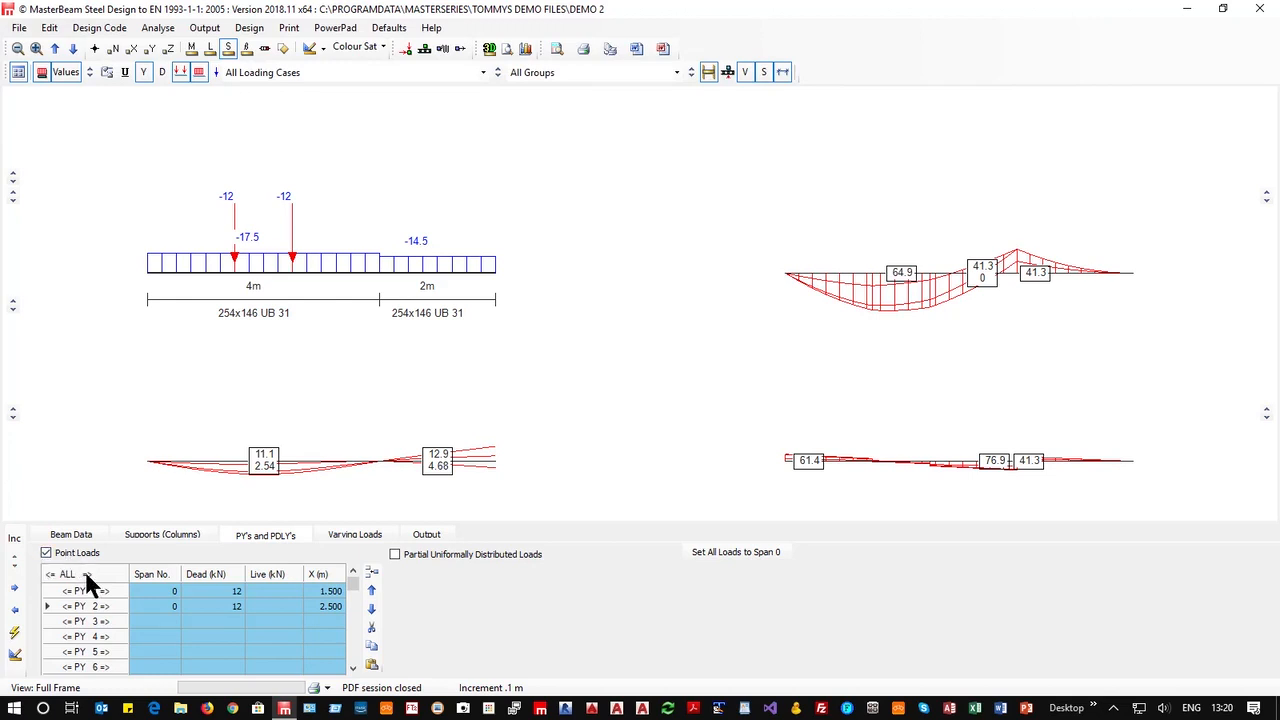
click(91, 572)
click(91, 572)
click(91, 572)
click(91, 572)
click(91, 572)
click(91, 572)
click(91, 572)
click(91, 574)
click(91, 574)
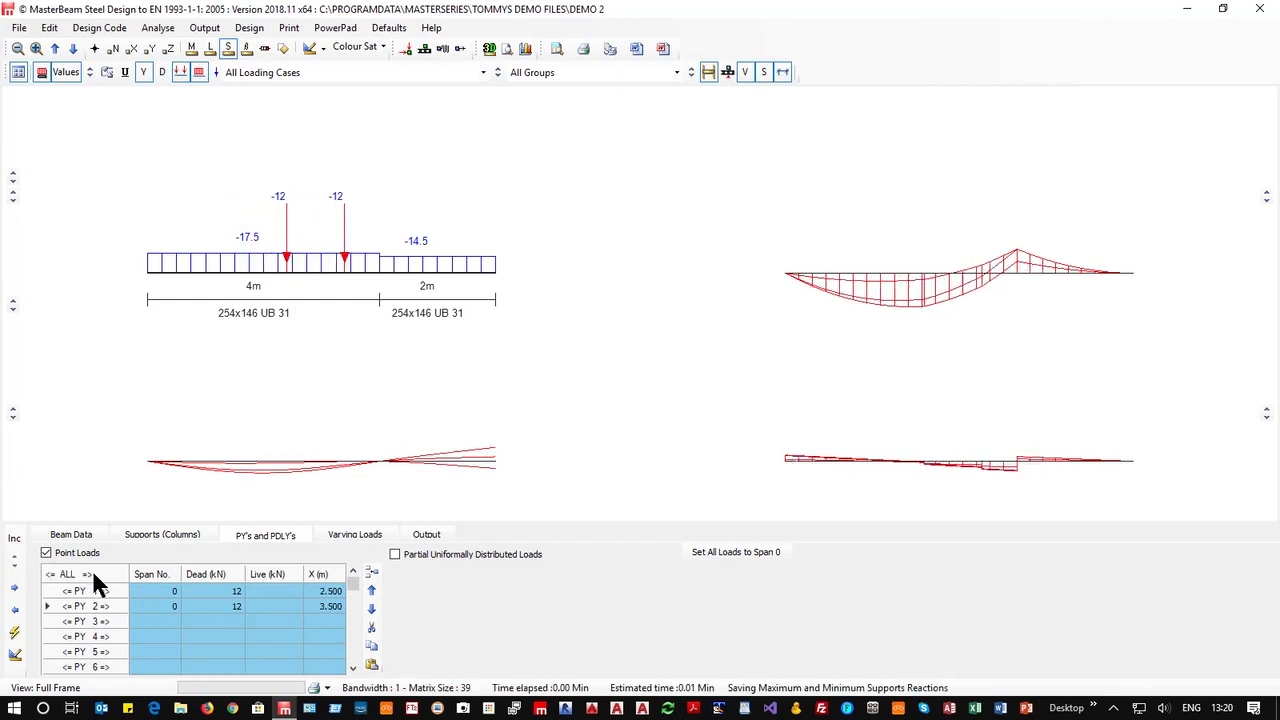
click(92, 574)
click(92, 574)
click(93, 574)
click(93, 574)
click(94, 574)
click(94, 574)
click(93, 574)
click(93, 574)
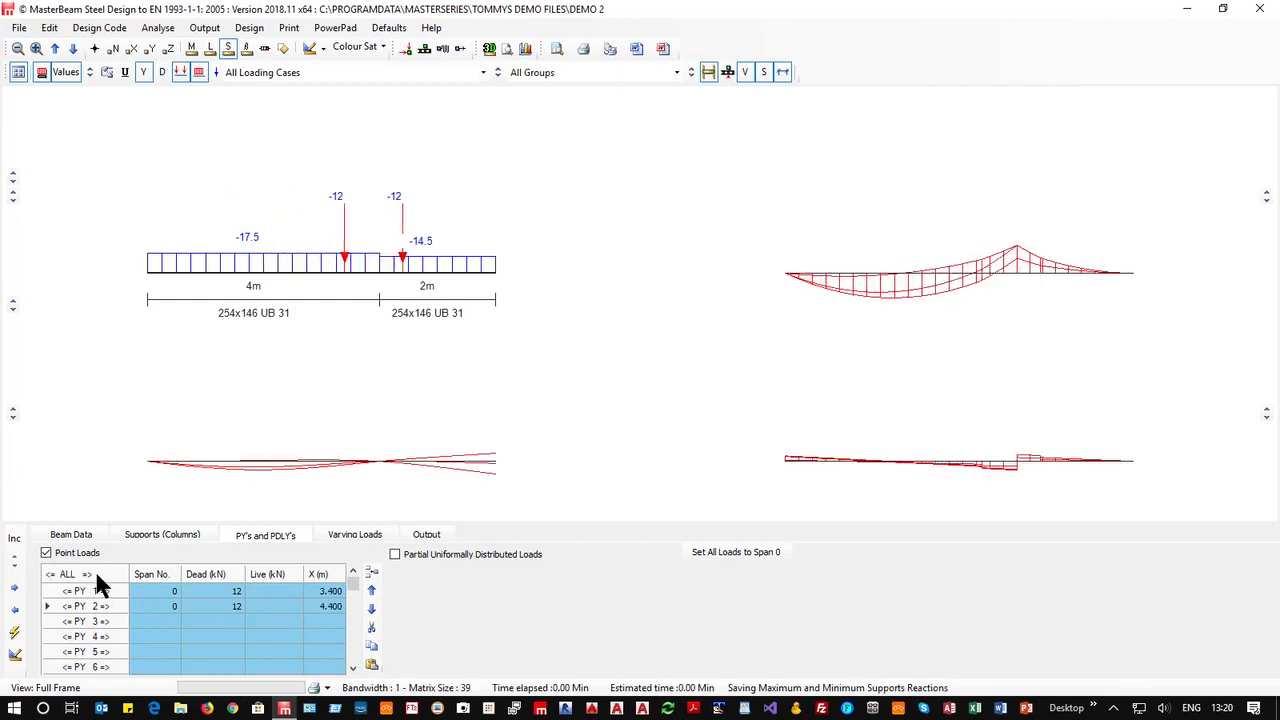
click(93, 574)
click(93, 574)
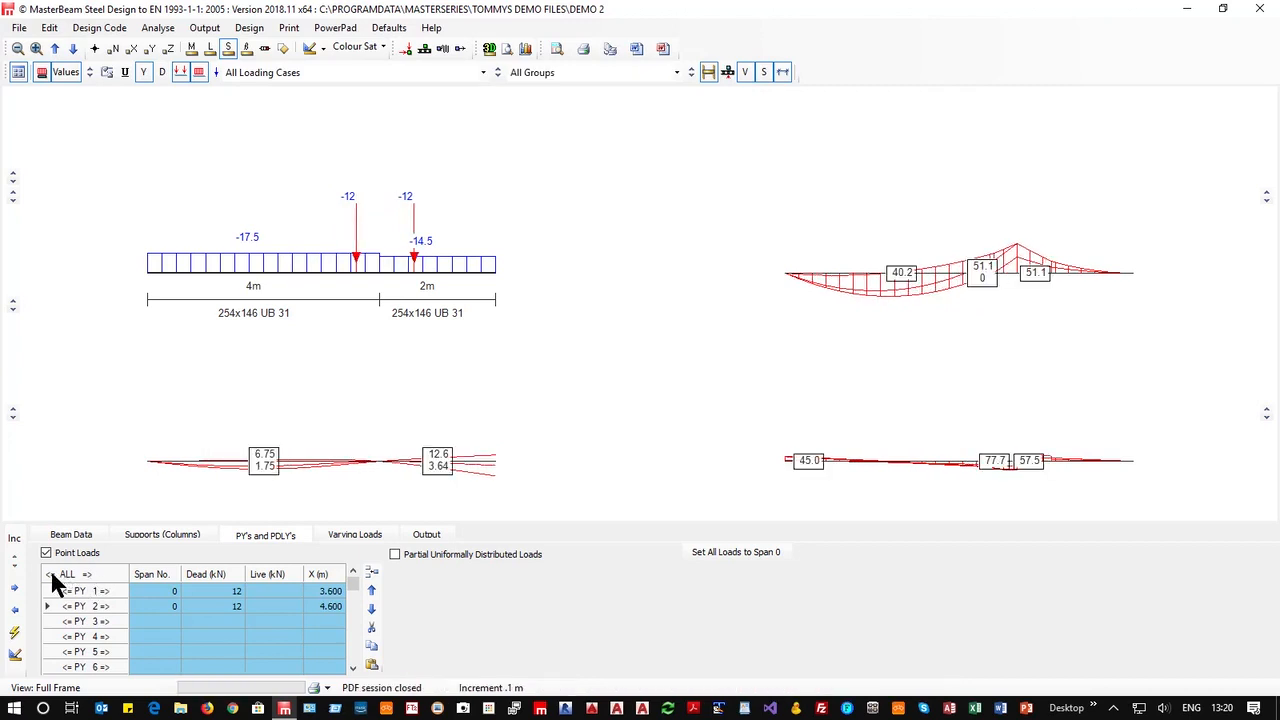
Shift both point loads together back into the first span, to 1.4 m and 2.4 m.
click(48, 573)
click(45, 575)
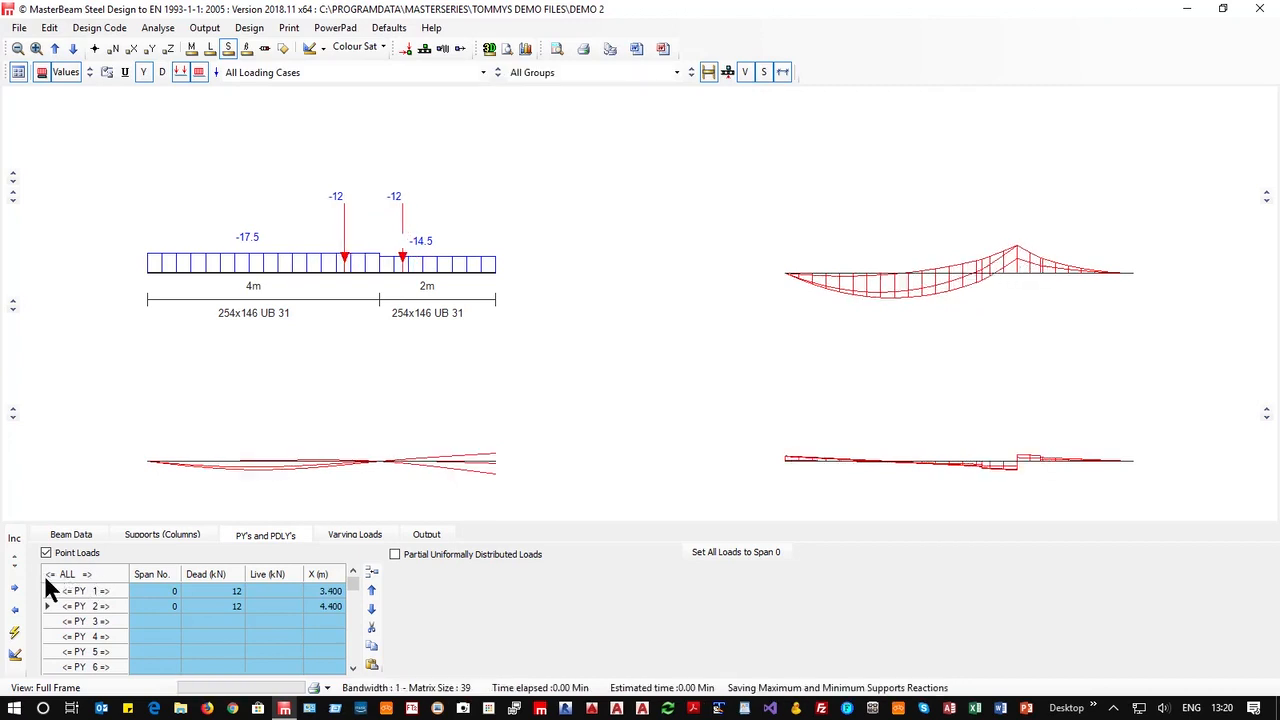
click(45, 575)
click(45, 575)
click(45, 575)
click(45, 575)
click(45, 575)
click(45, 575)
click(45, 575)
click(45, 575)
click(45, 575)
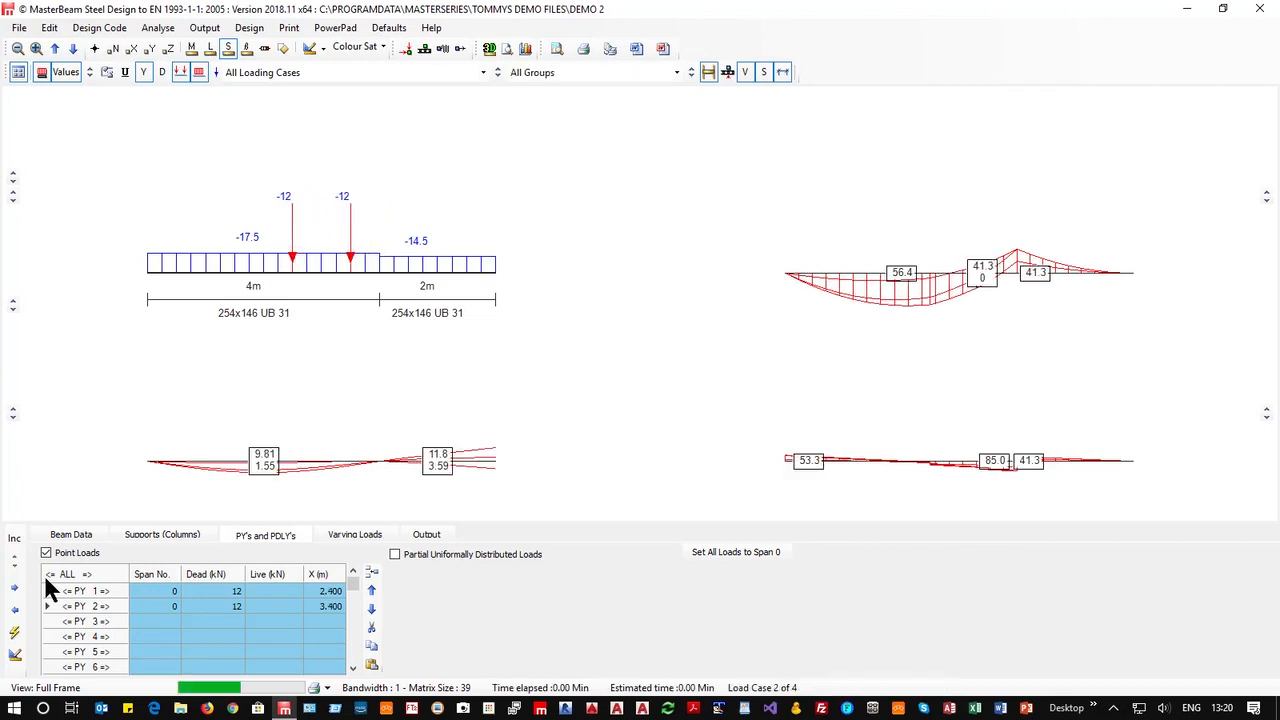
click(45, 575)
click(45, 575)
click(45, 575)
click(45, 575)
click(45, 575)
click(45, 575)
click(45, 575)
click(45, 575)
click(45, 575)
click(45, 575)
click(45, 575)
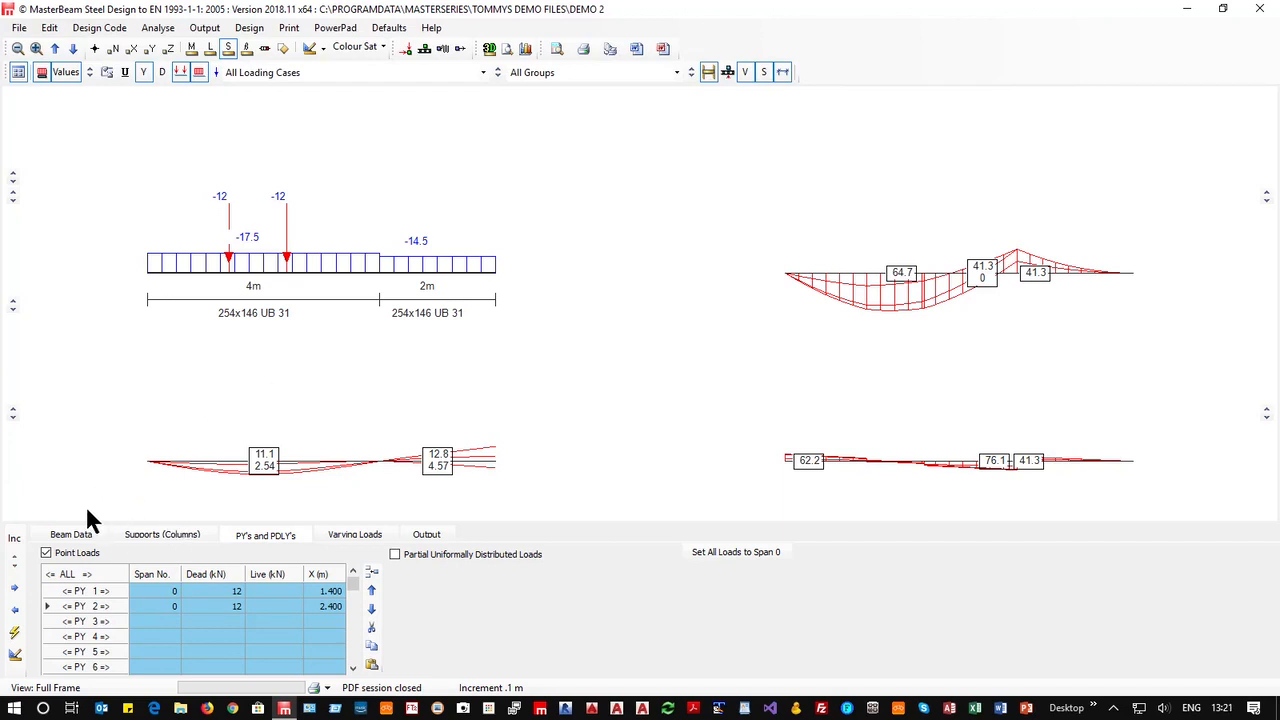
Move support 2 along the beam in 0.1 m increments until the first span is 3.4 m and the cantilever 2.6 m.
click(158, 536)
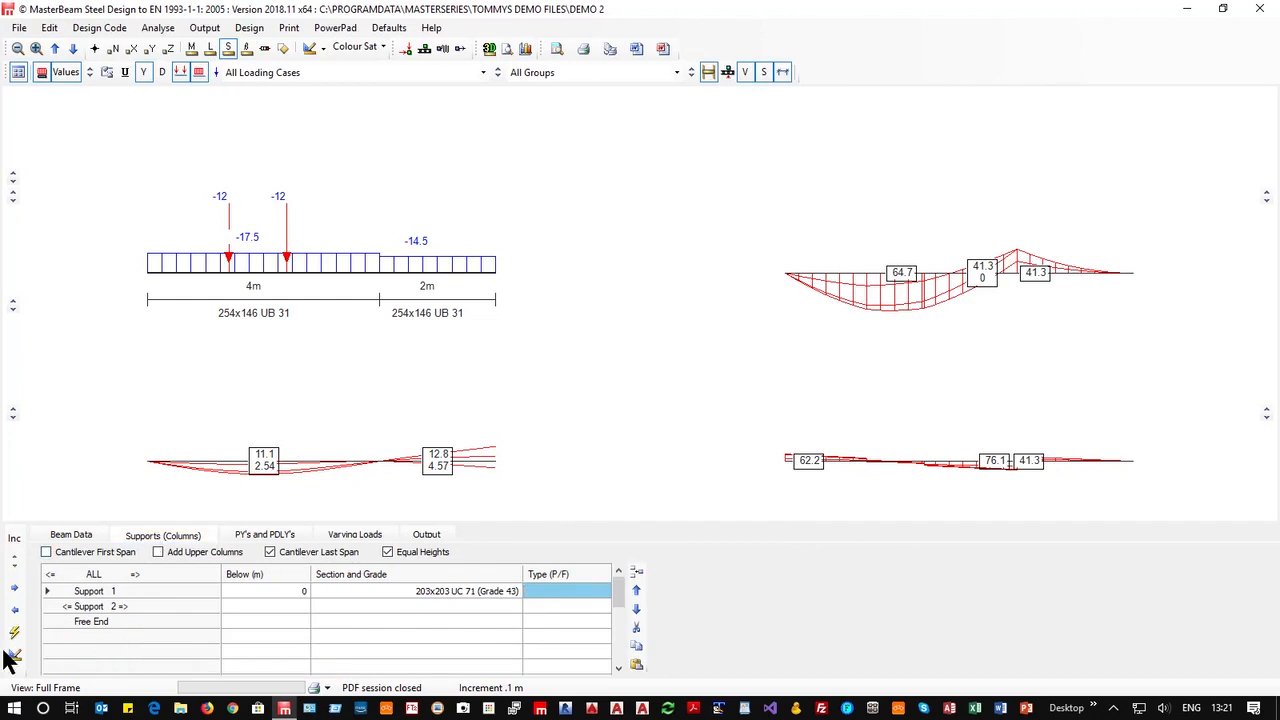
click(124, 606)
click(124, 606)
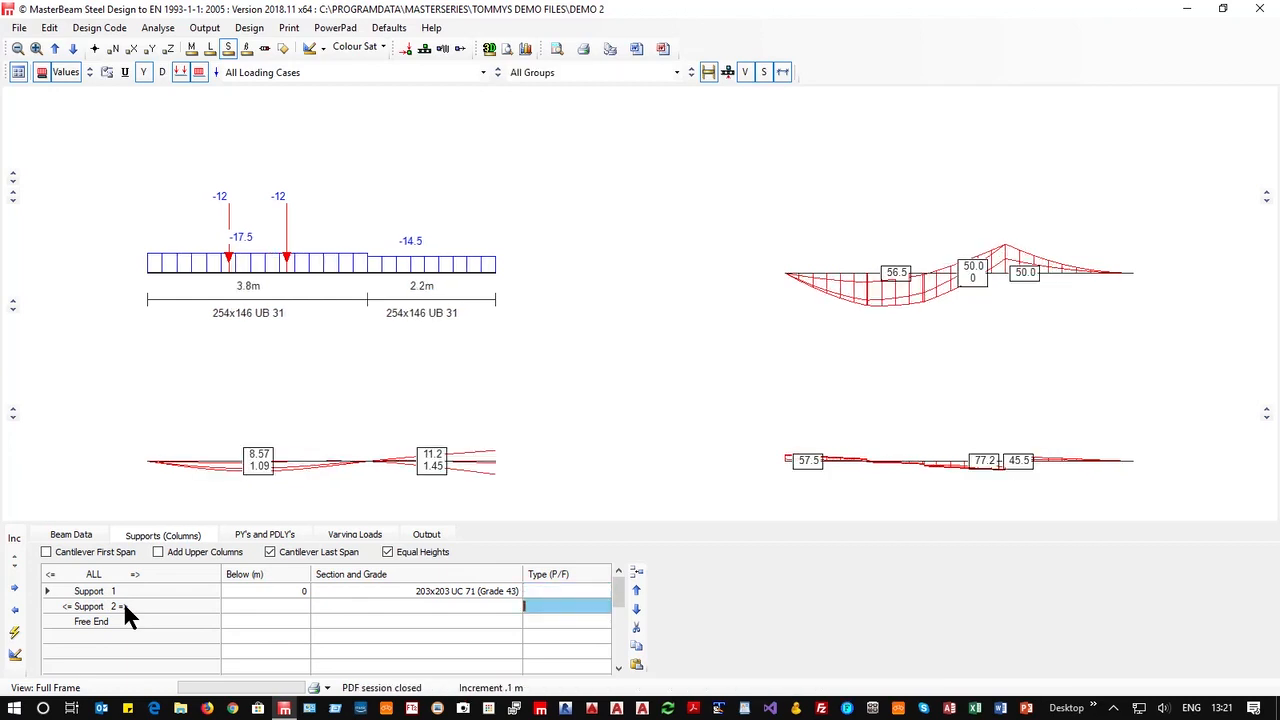
click(124, 606)
click(124, 606)
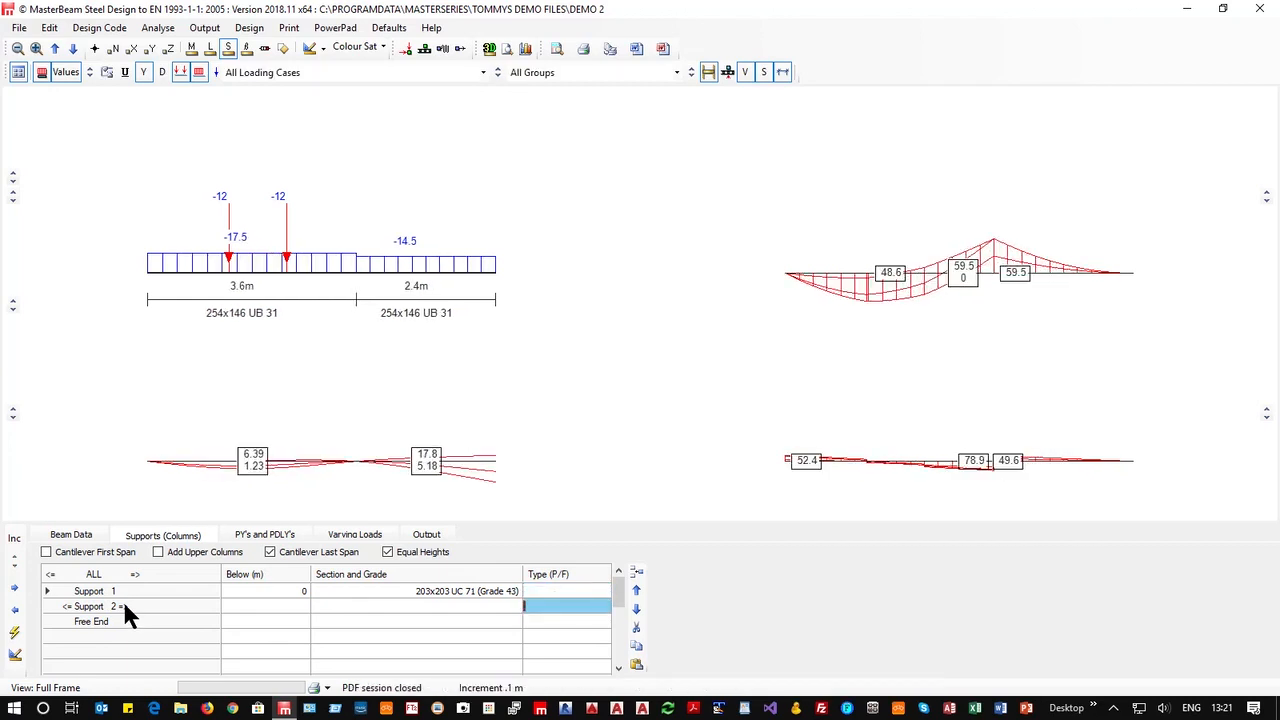
click(66, 604)
click(66, 604)
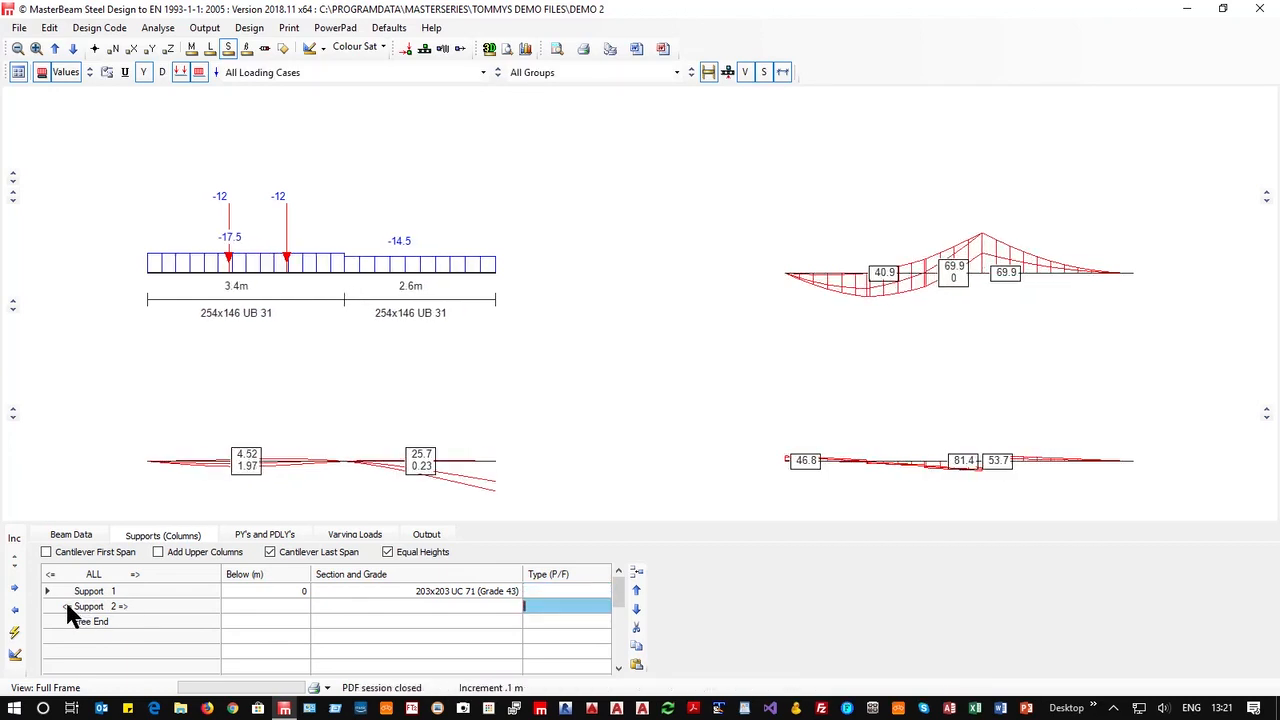
Move support 2 back towards the free end until the first span is 3.7 m and the cantilever 2.3 m.
click(157, 601)
click(156, 605)
click(155, 605)
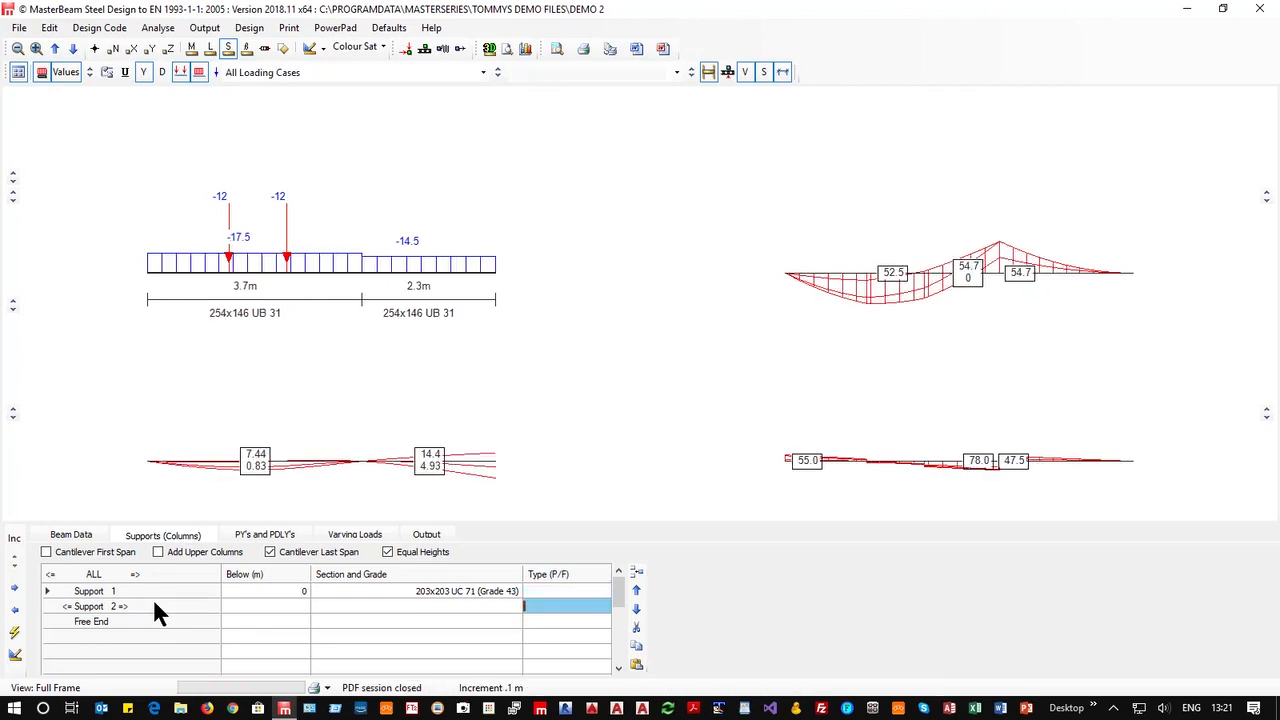
Move support 2 further towards the free end until the first span is 4 m and the cantilever 2 m.
click(154, 605)
click(154, 605)
click(152, 606)
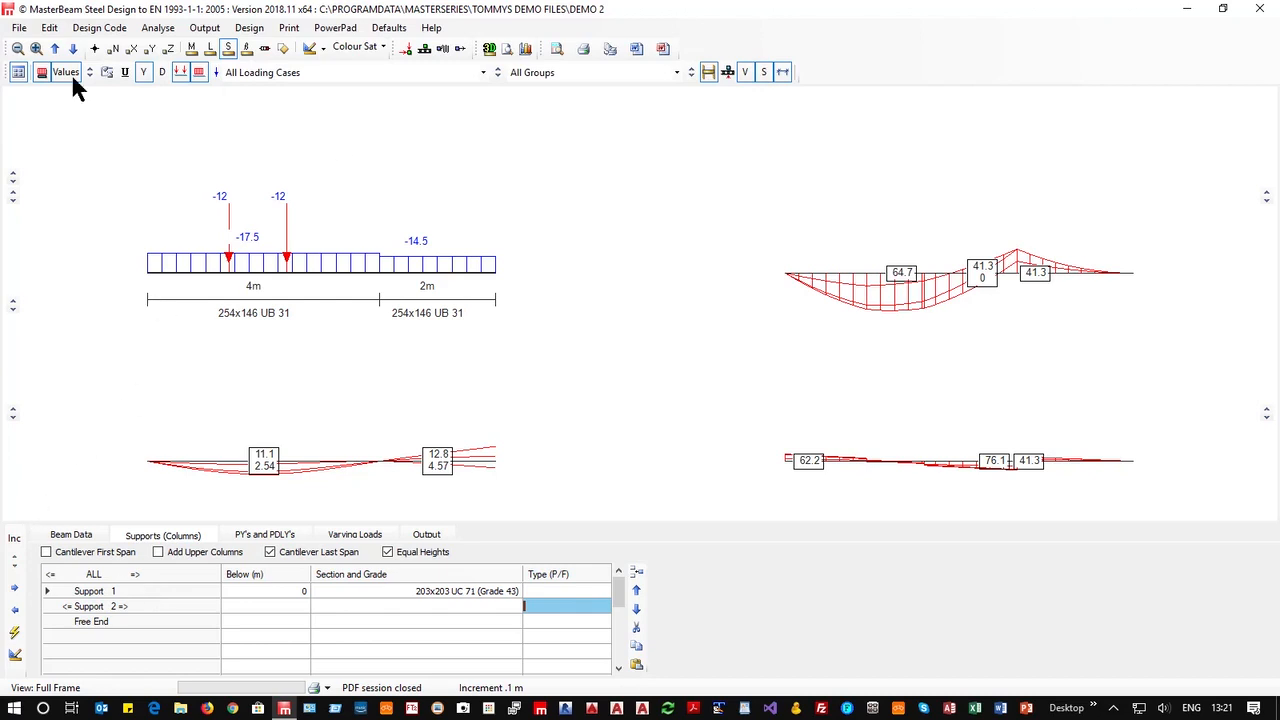
Review the beam diagrams for loading cases 001, 002 and 003 in turn, and return to All Loading Cases.
click(253, 74)
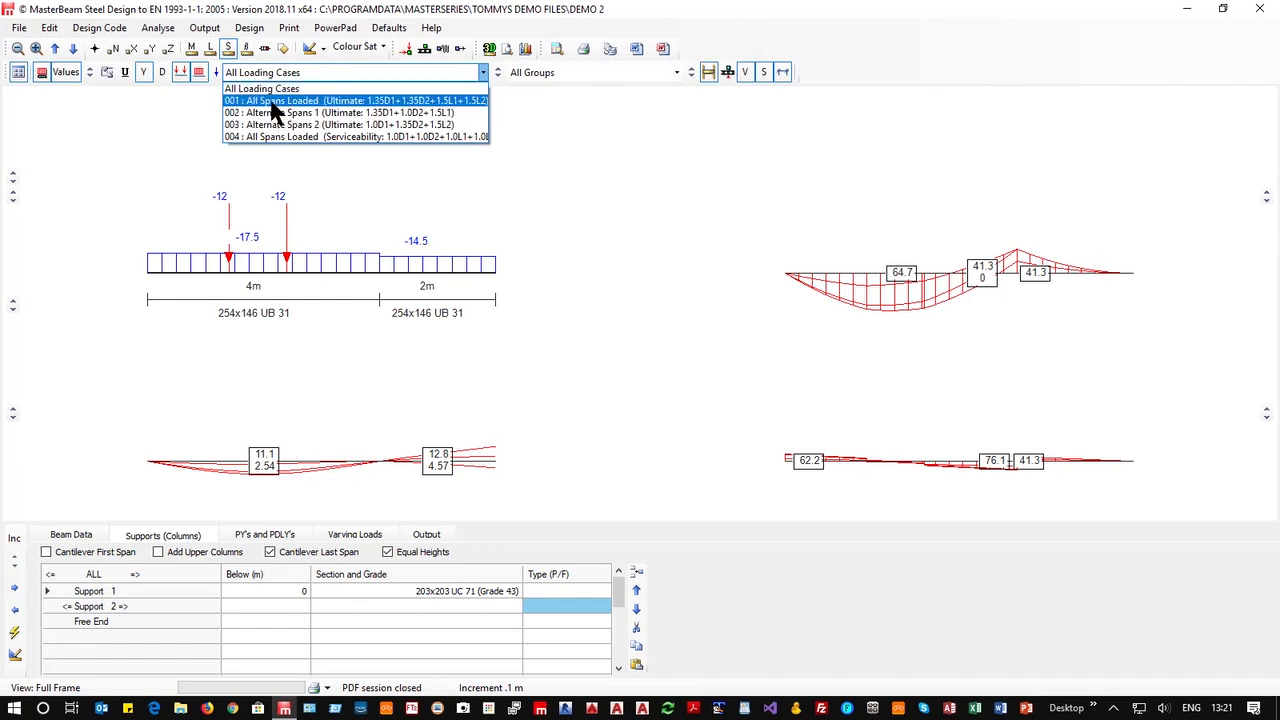
click(272, 101)
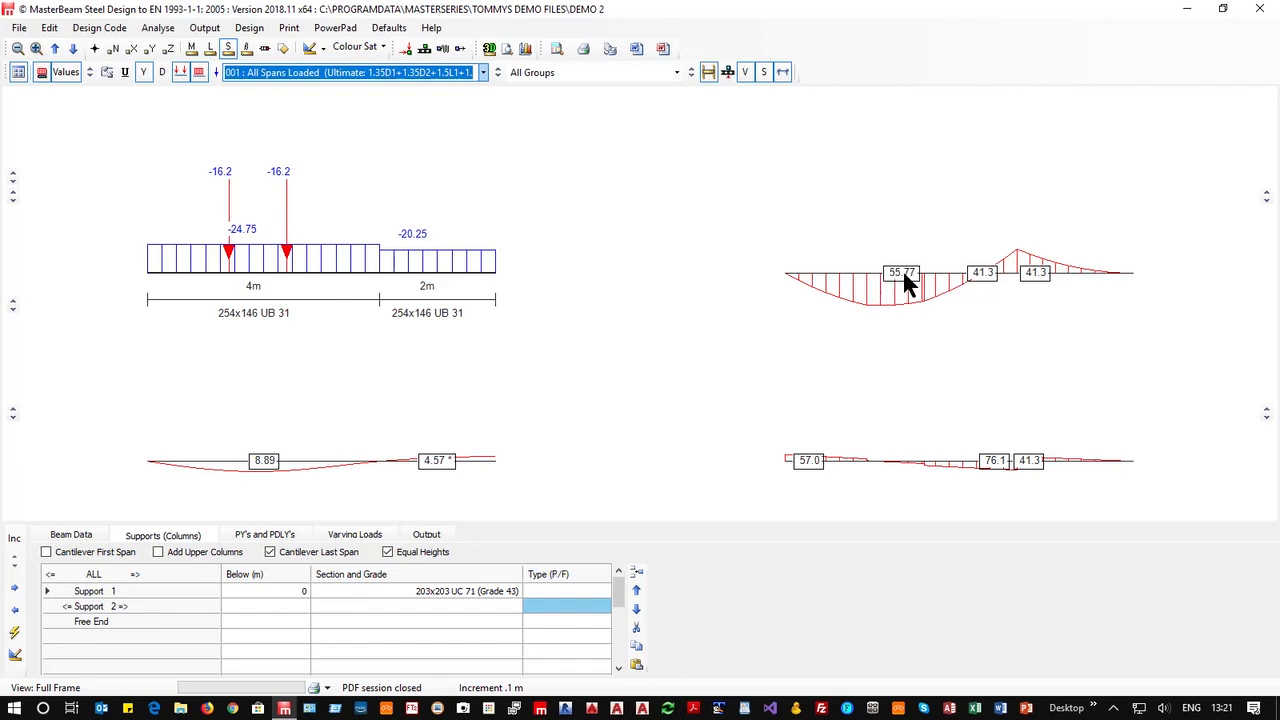
click(482, 73)
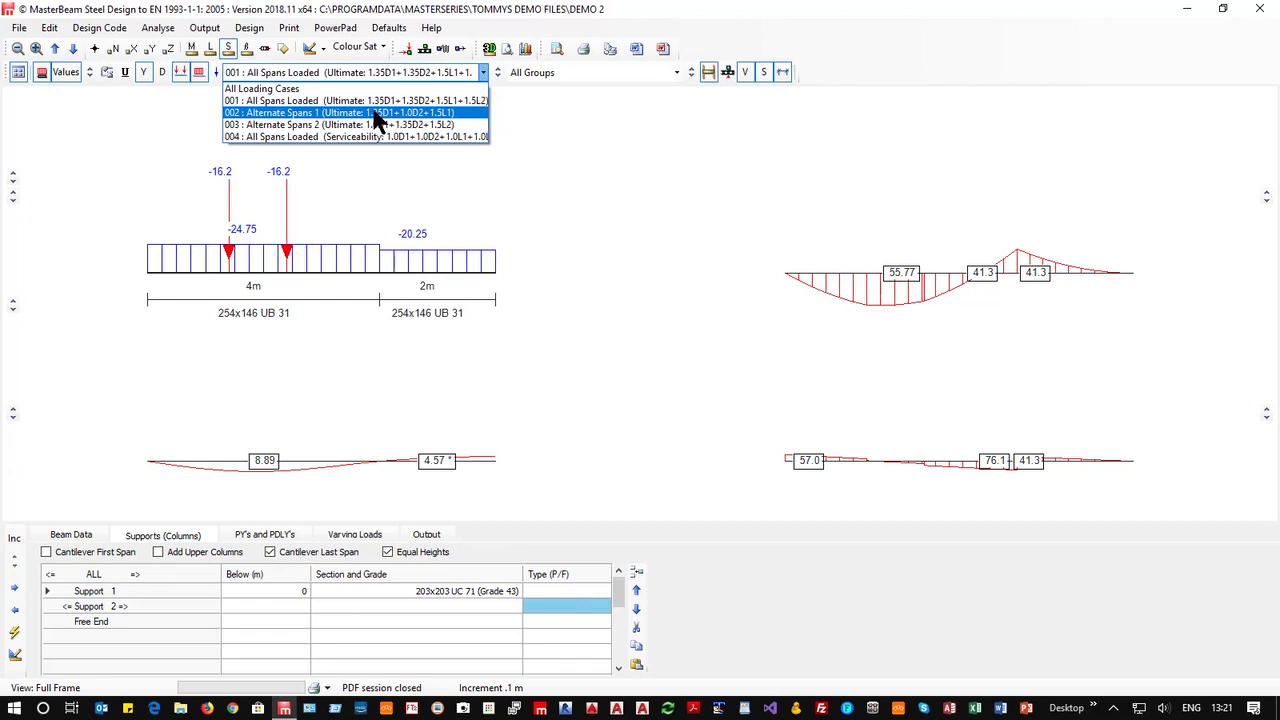
click(377, 113)
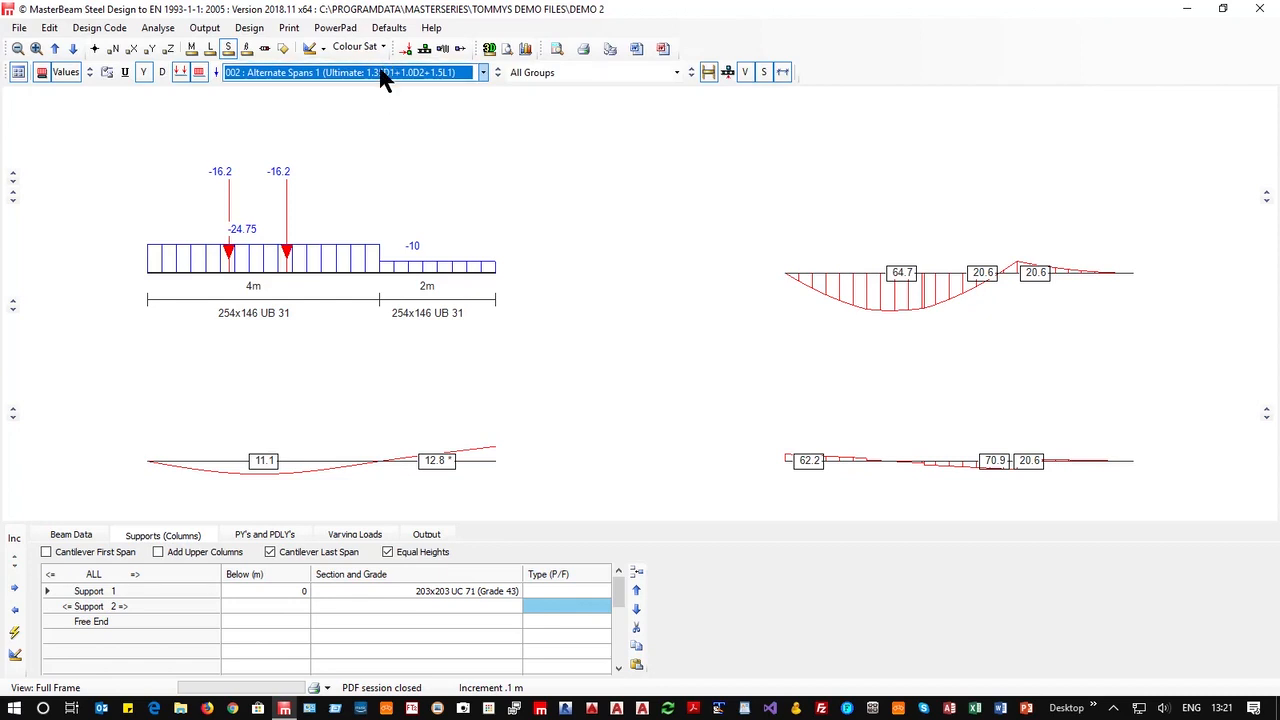
click(379, 72)
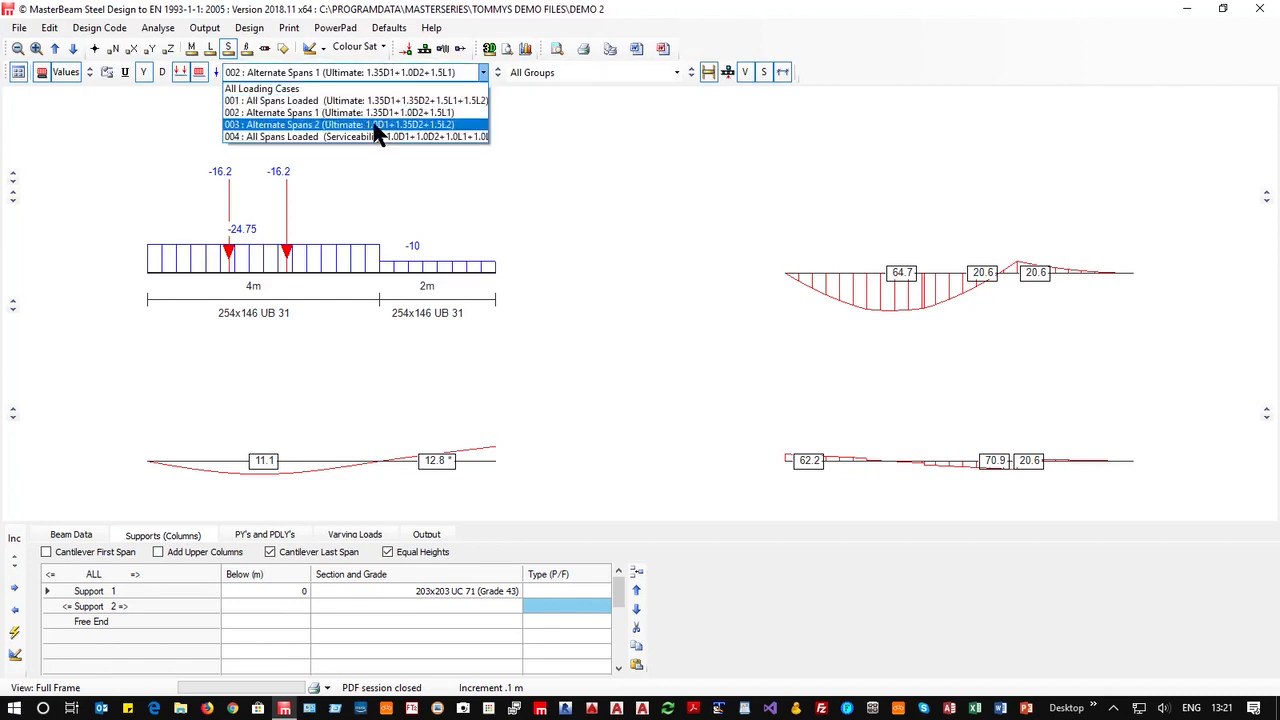
click(378, 125)
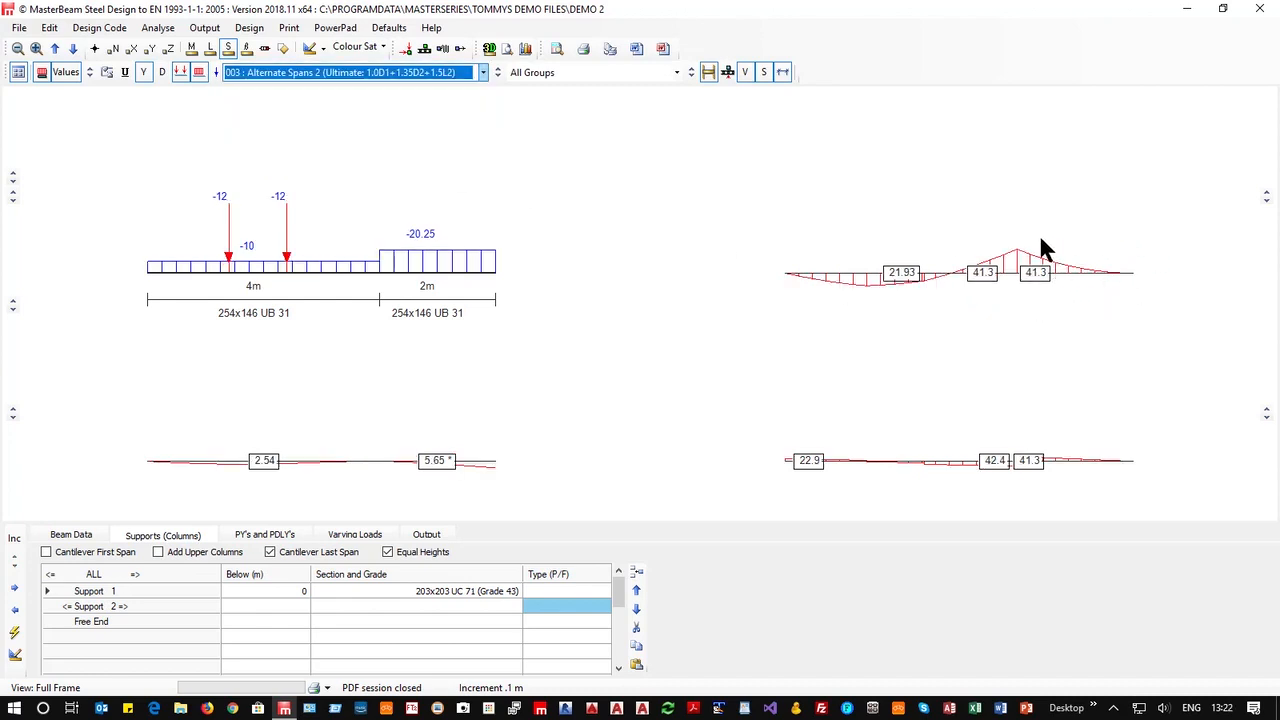
click(285, 76)
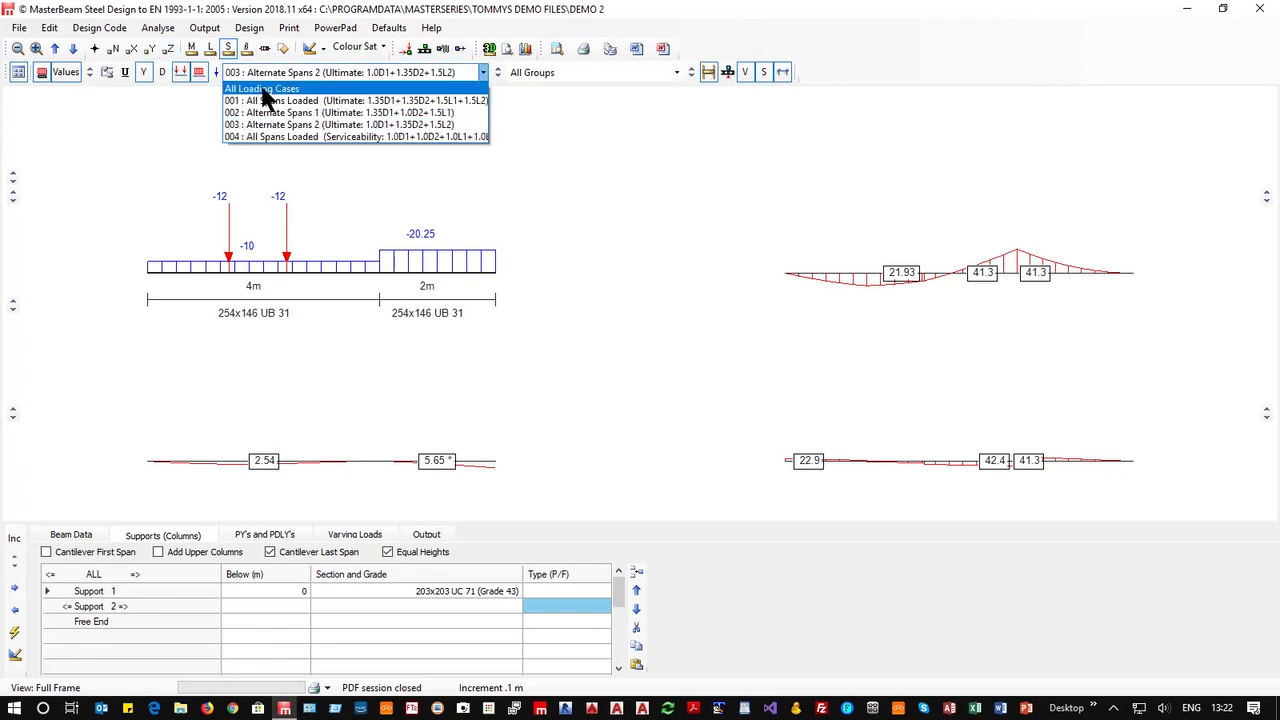
click(264, 90)
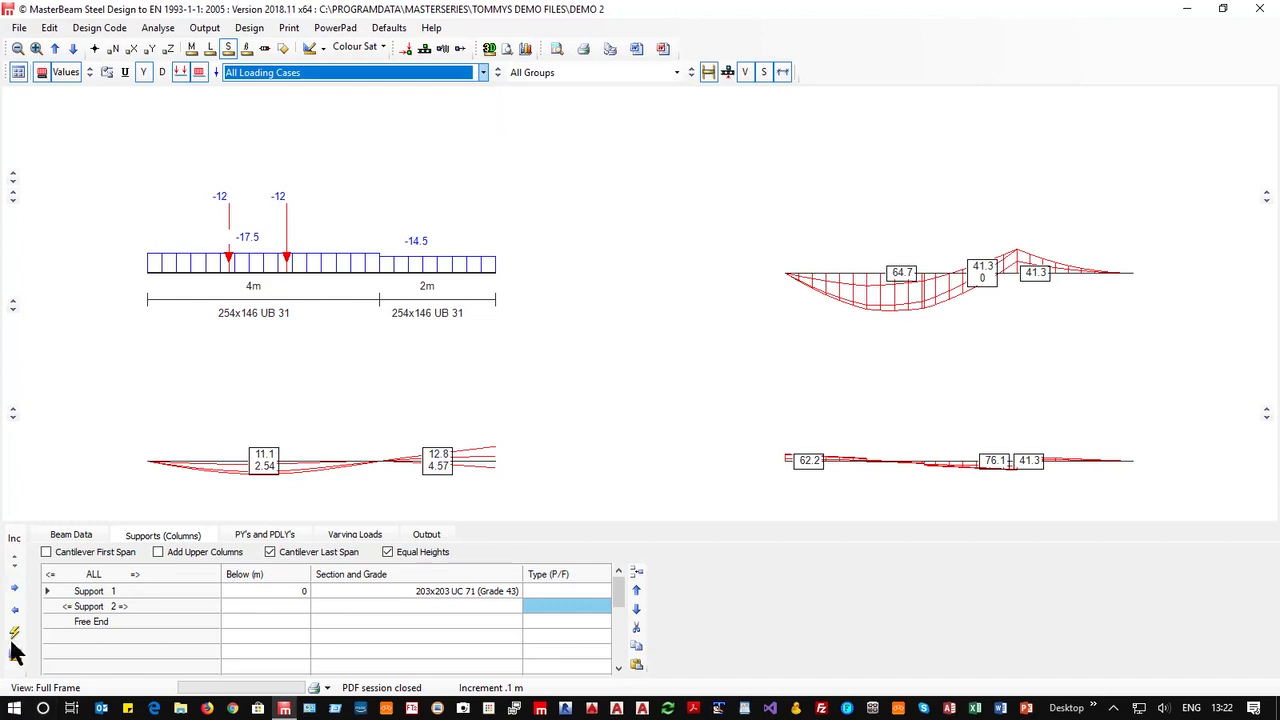
Open Steel Design, review the design briefs of both spans ending on span 1's beam brief, and show the nodes.
click(248, 30)
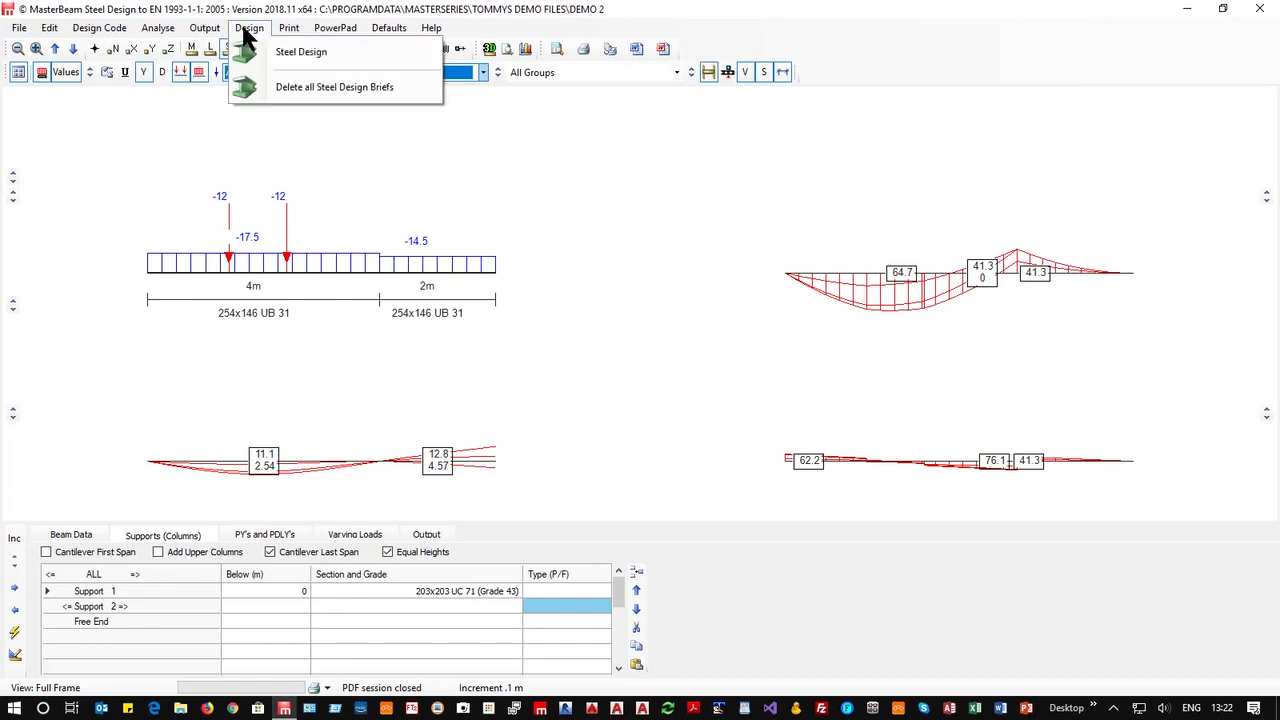
click(311, 55)
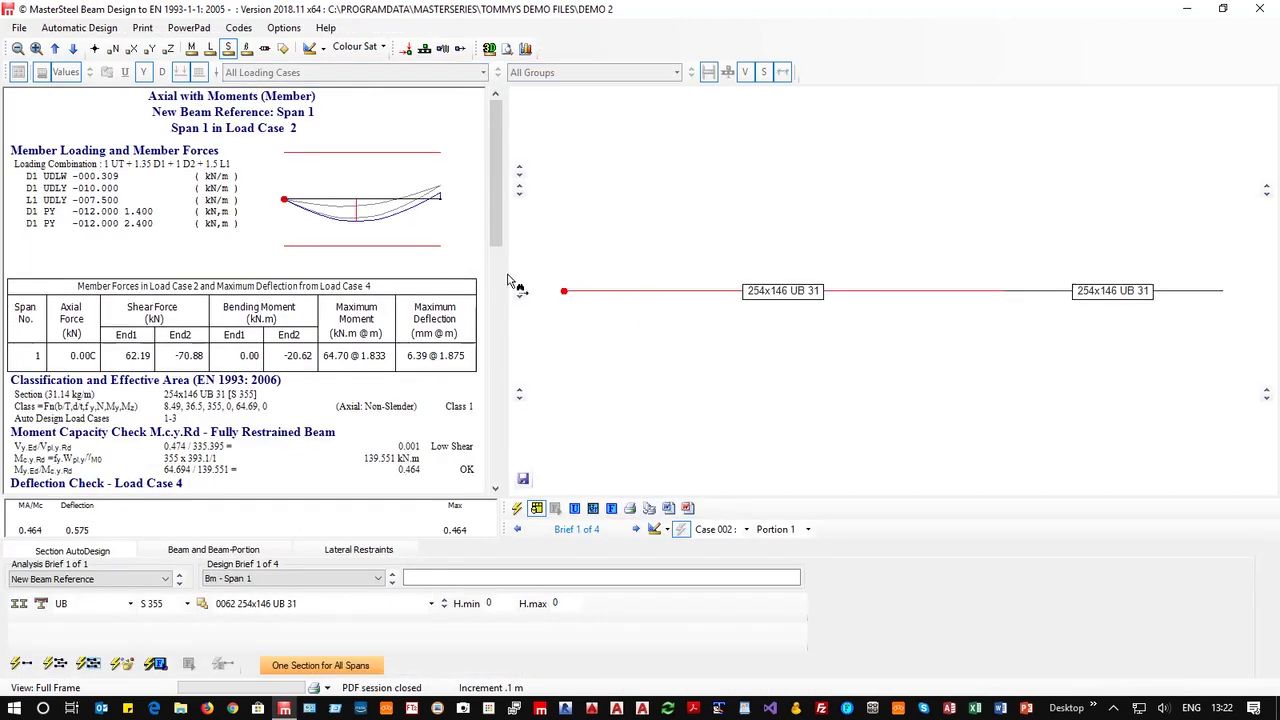
click(1131, 290)
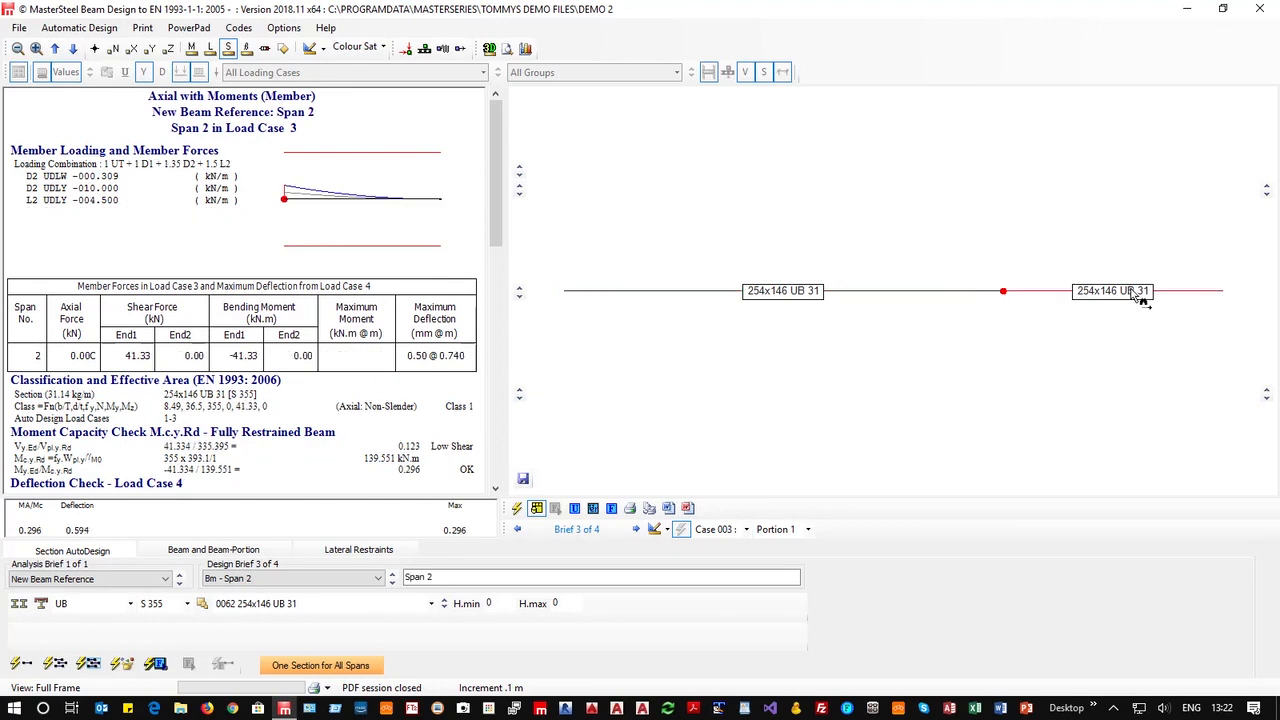
click(680, 284)
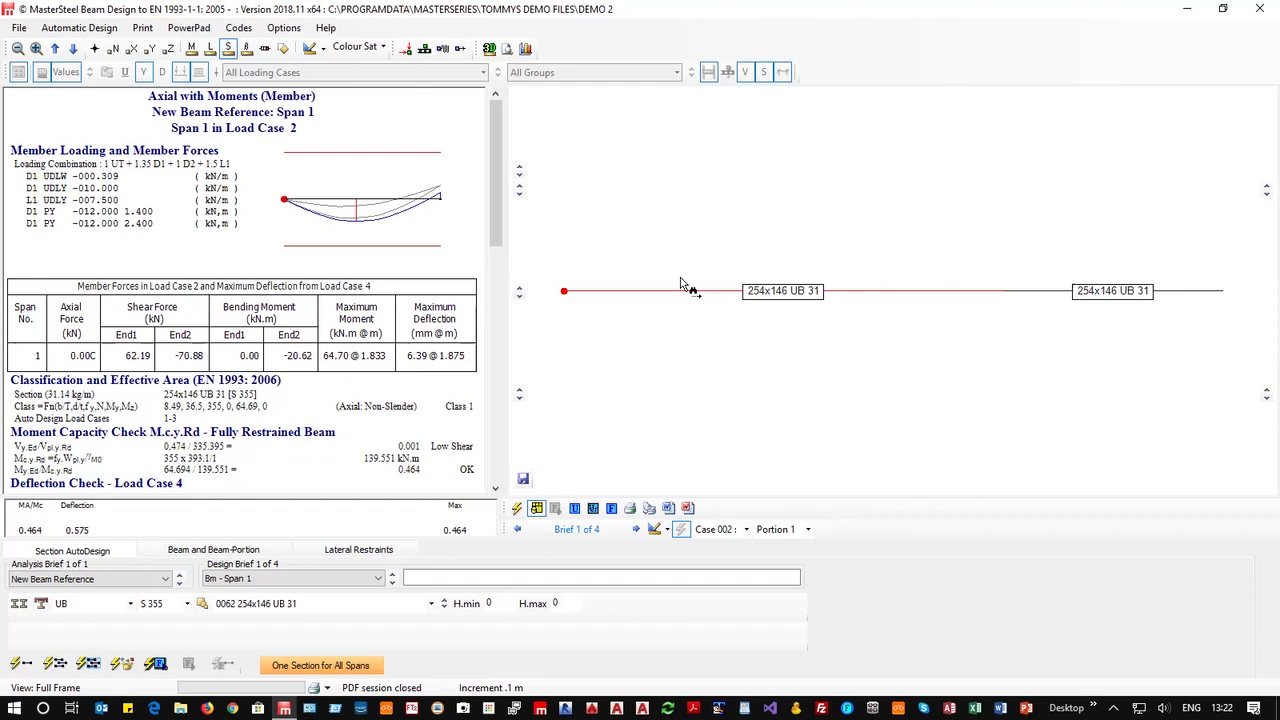
click(731, 299)
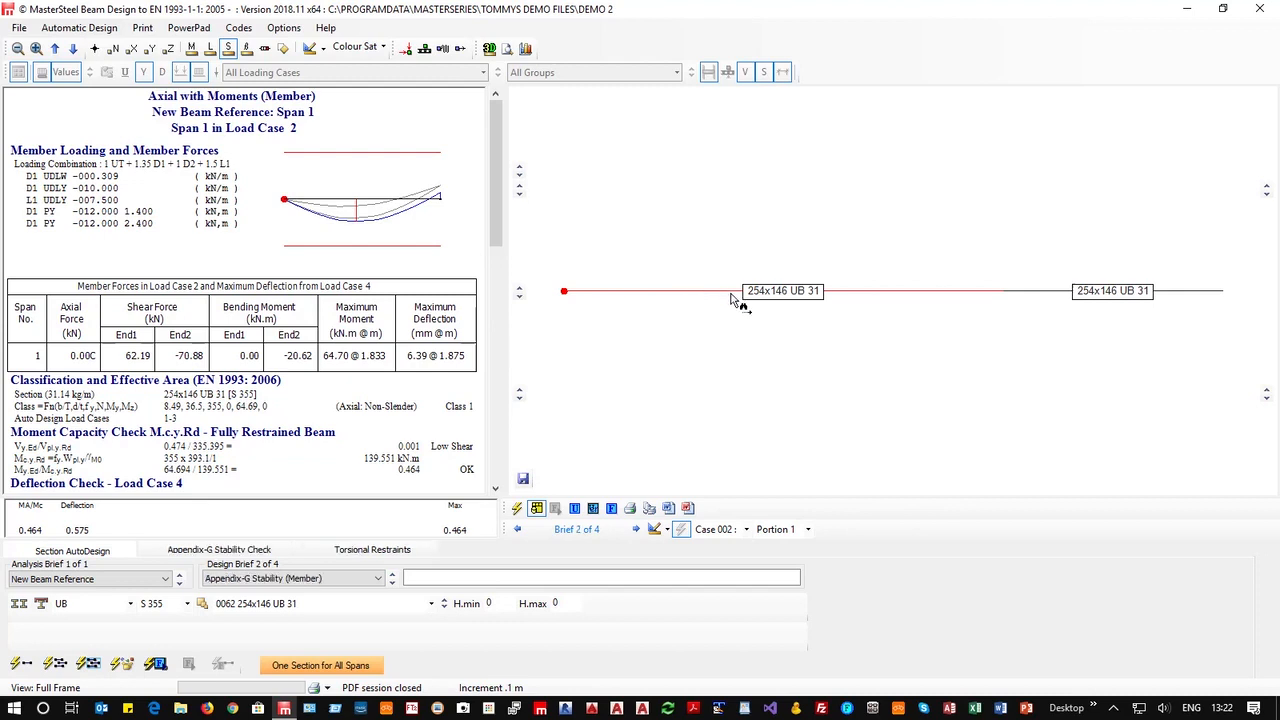
click(731, 299)
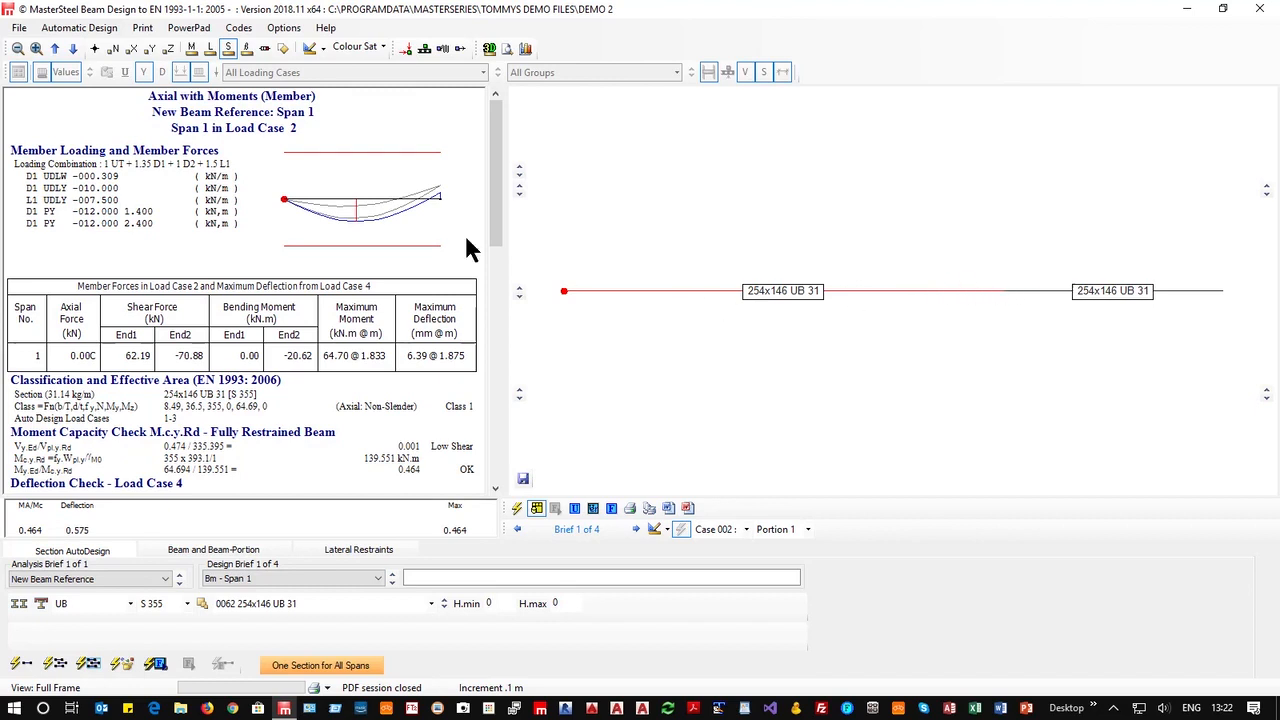
click(94, 47)
Try a 2 m first portion in span 1's lateral restraints, and clear that entry again.
click(205, 551)
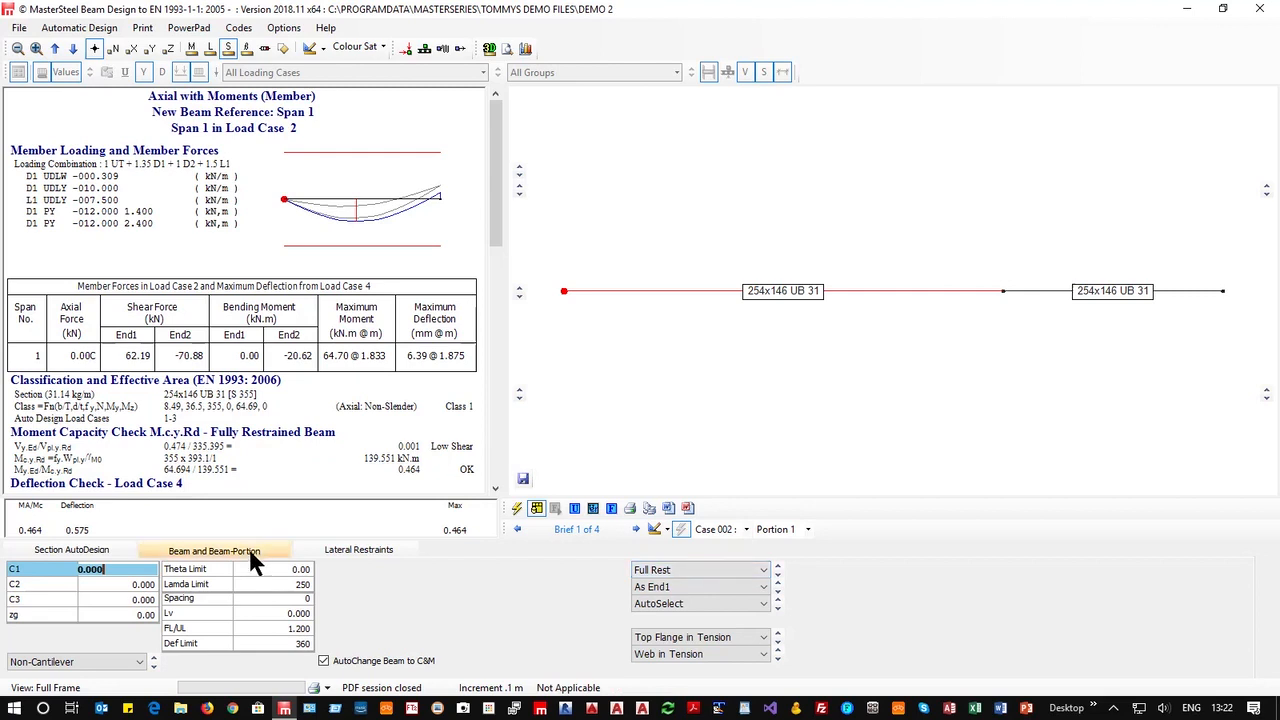
click(367, 548)
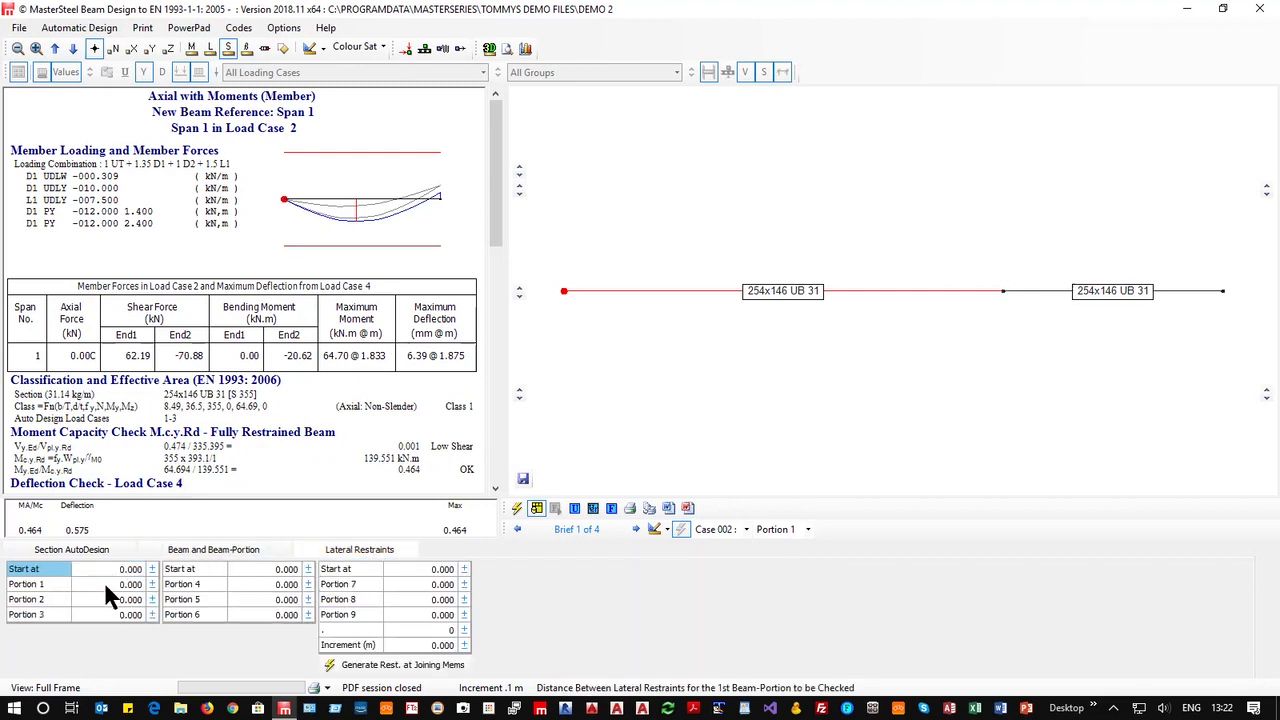
click(104, 584)
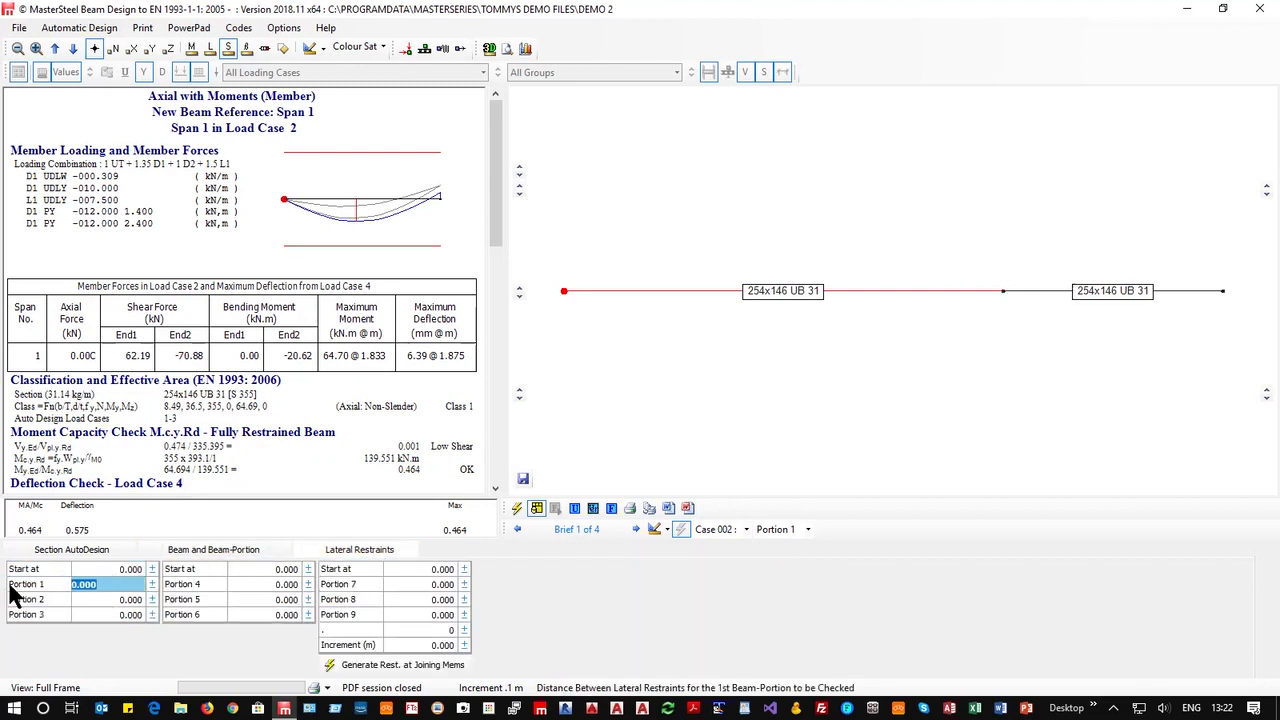
text(2)
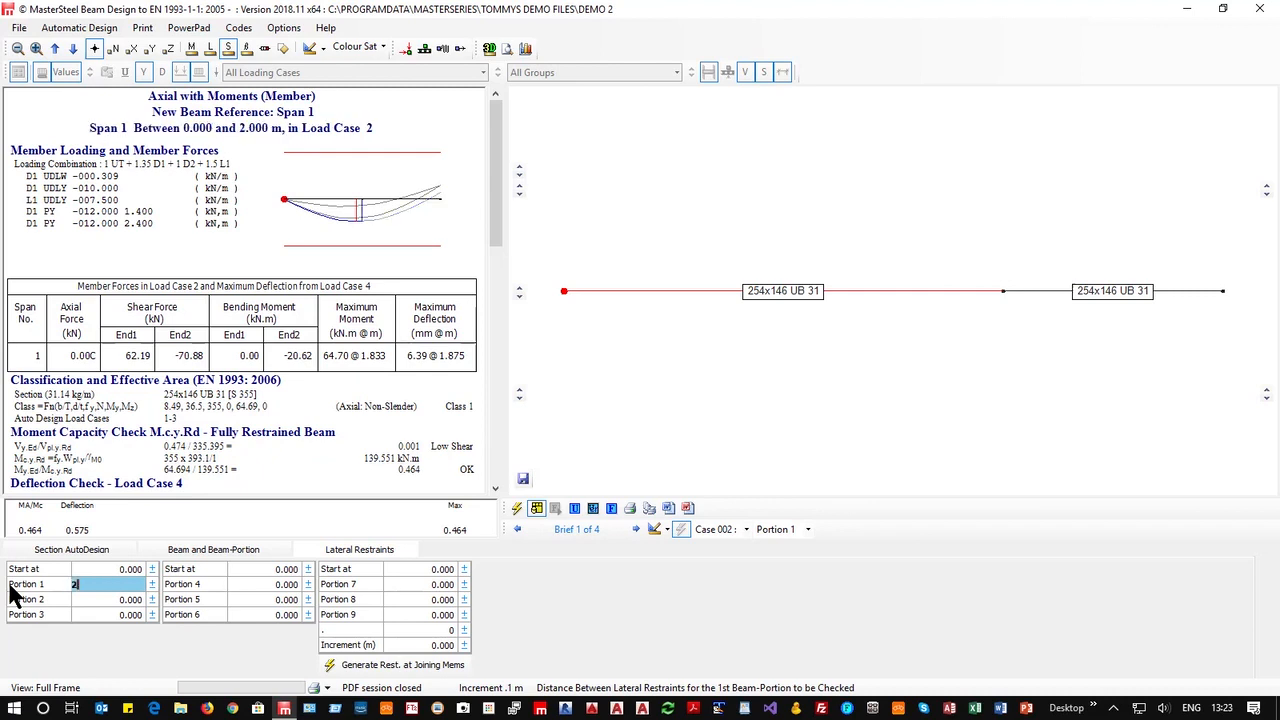
key(Return)
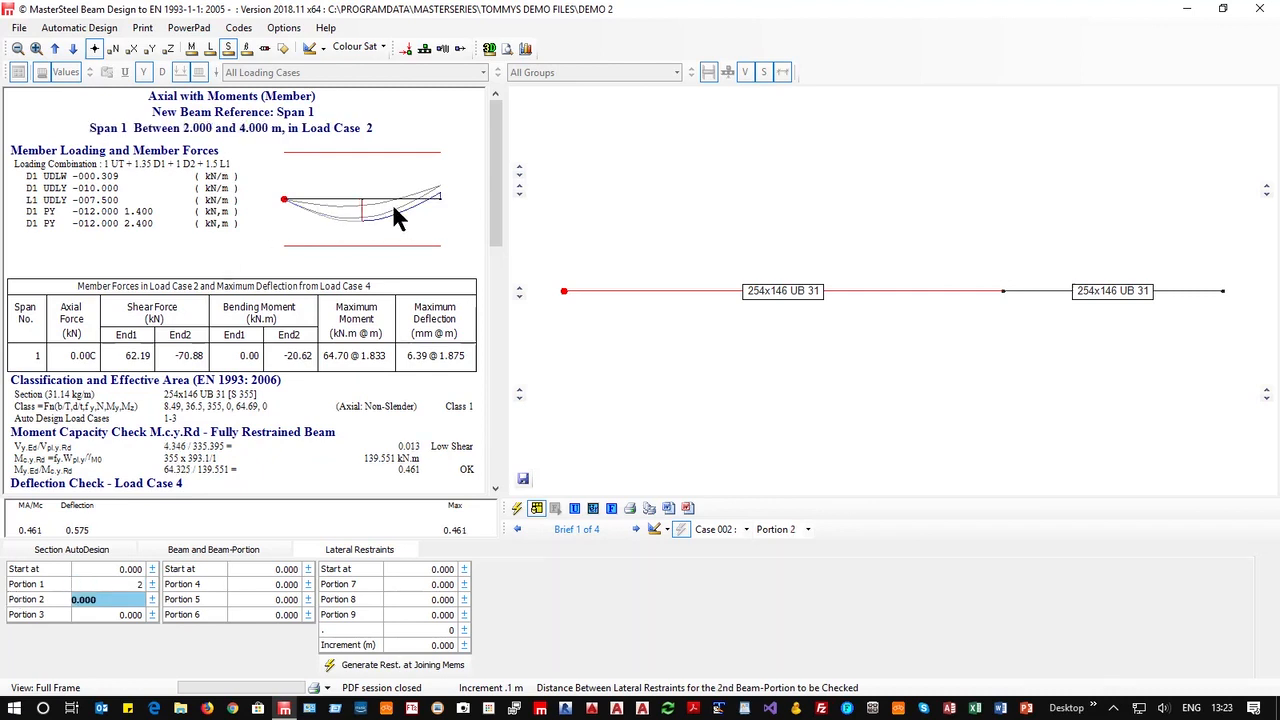
key(shift+Tab)
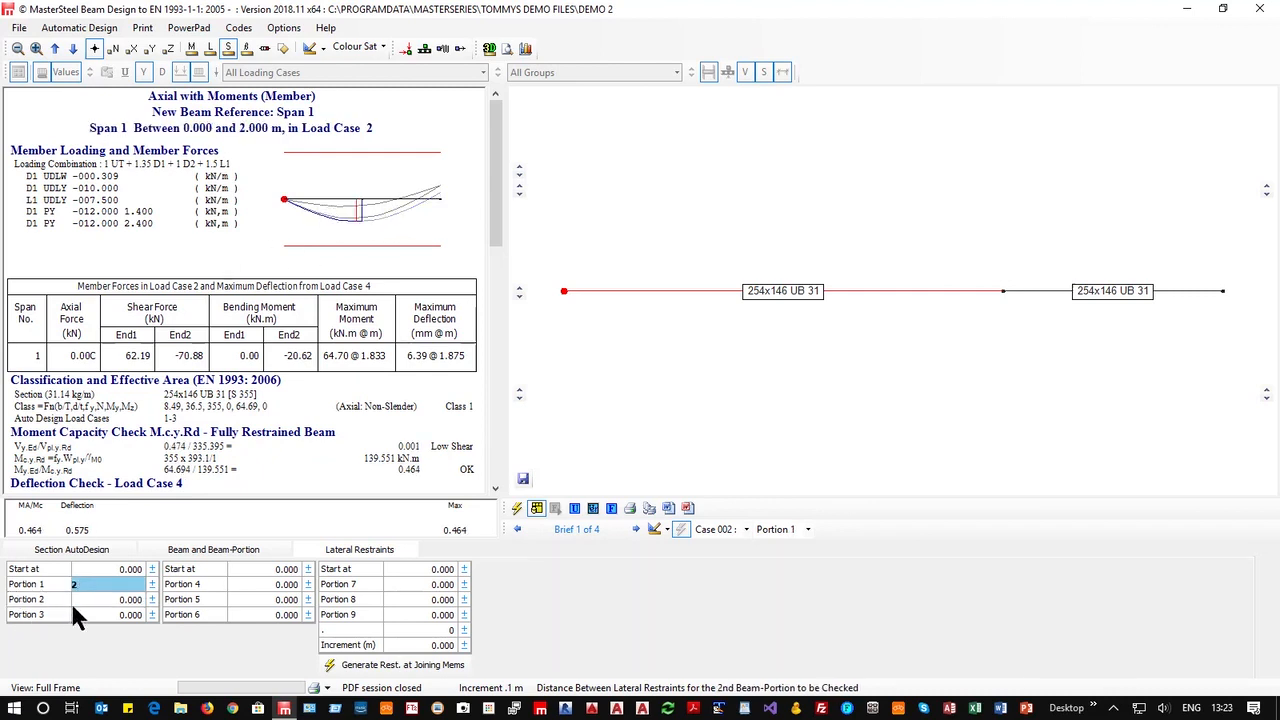
key(BackSpace)
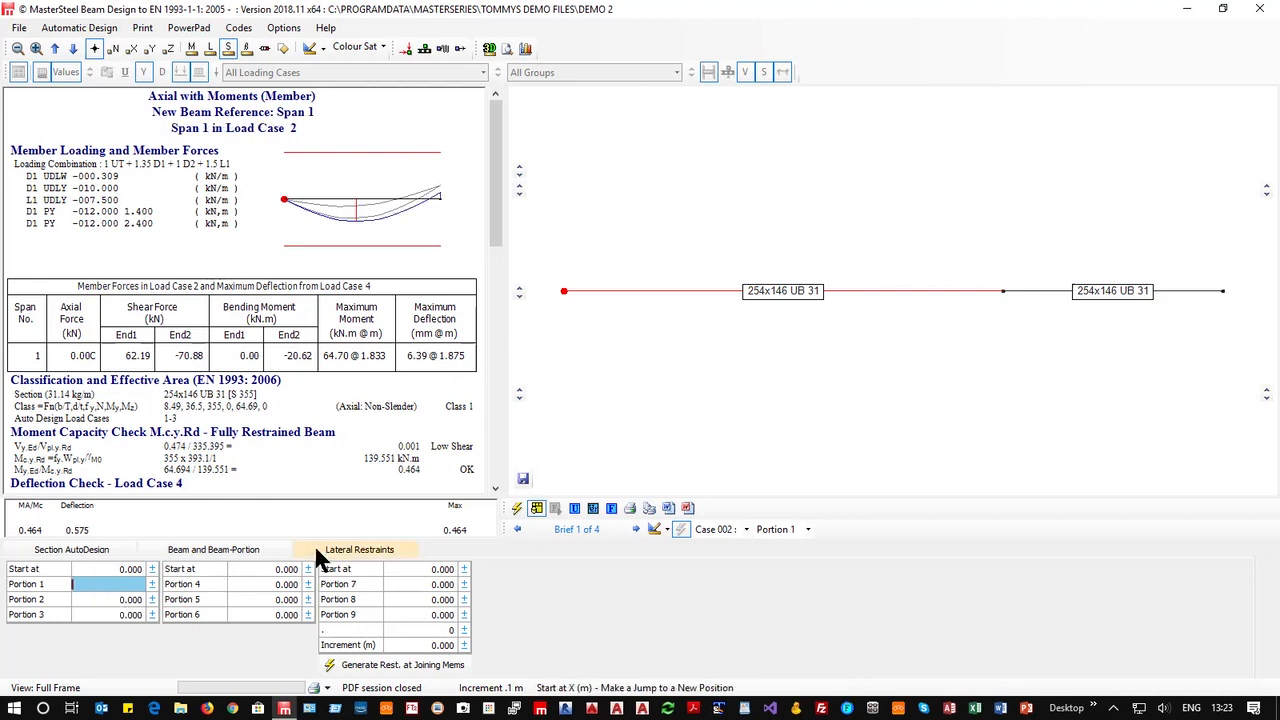
click(243, 549)
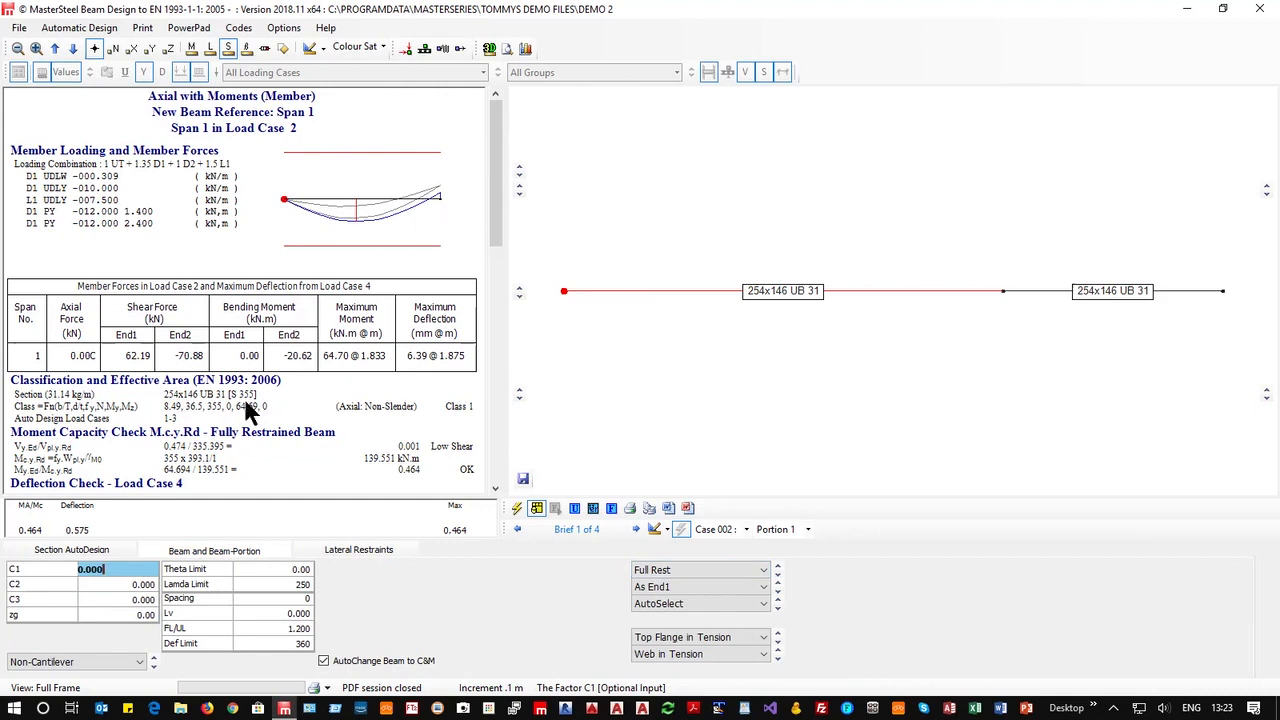
Change the beam section to 203x133 UB 30, trying the lighter 203x133 UB 25 and stepping back to UB 30.
click(88, 553)
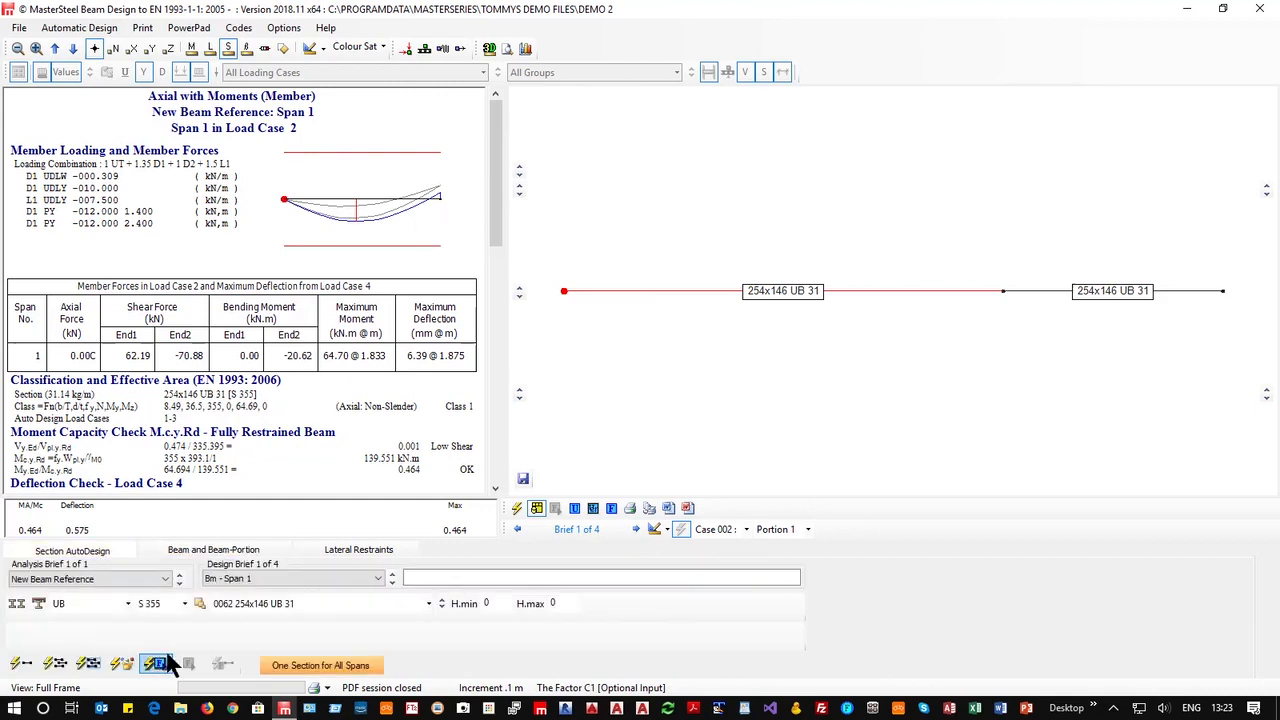
click(319, 605)
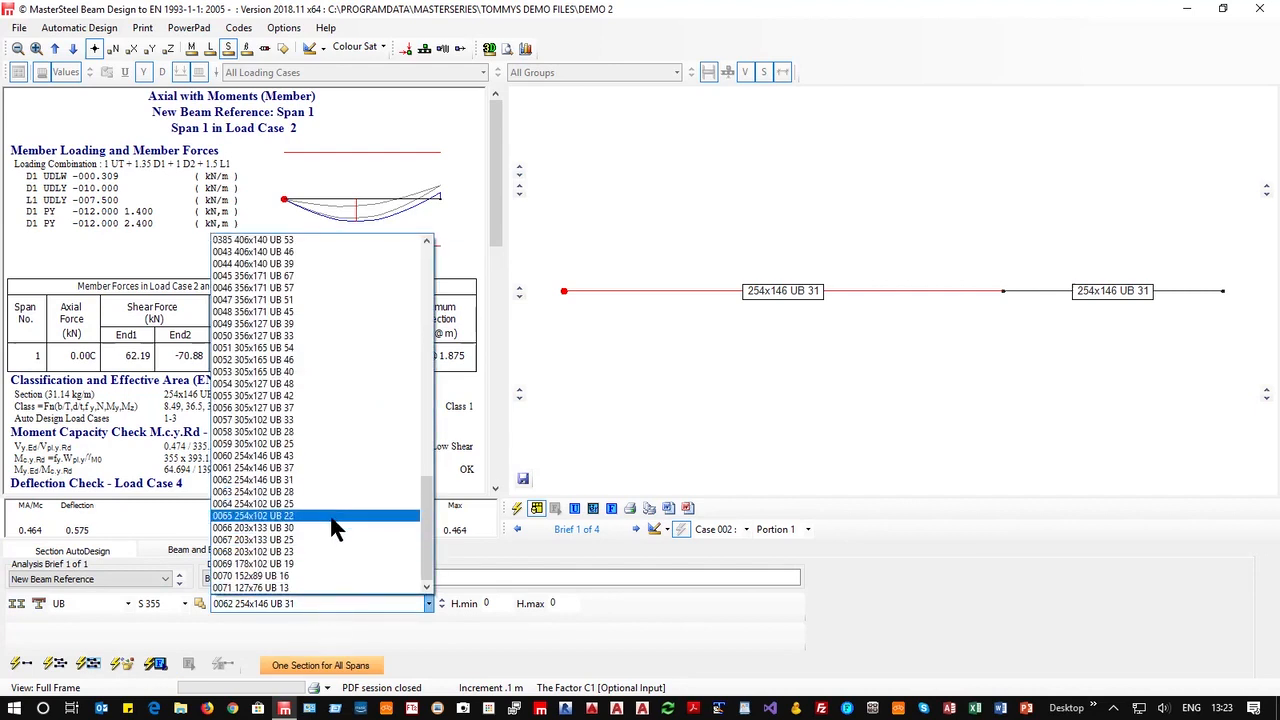
click(331, 528)
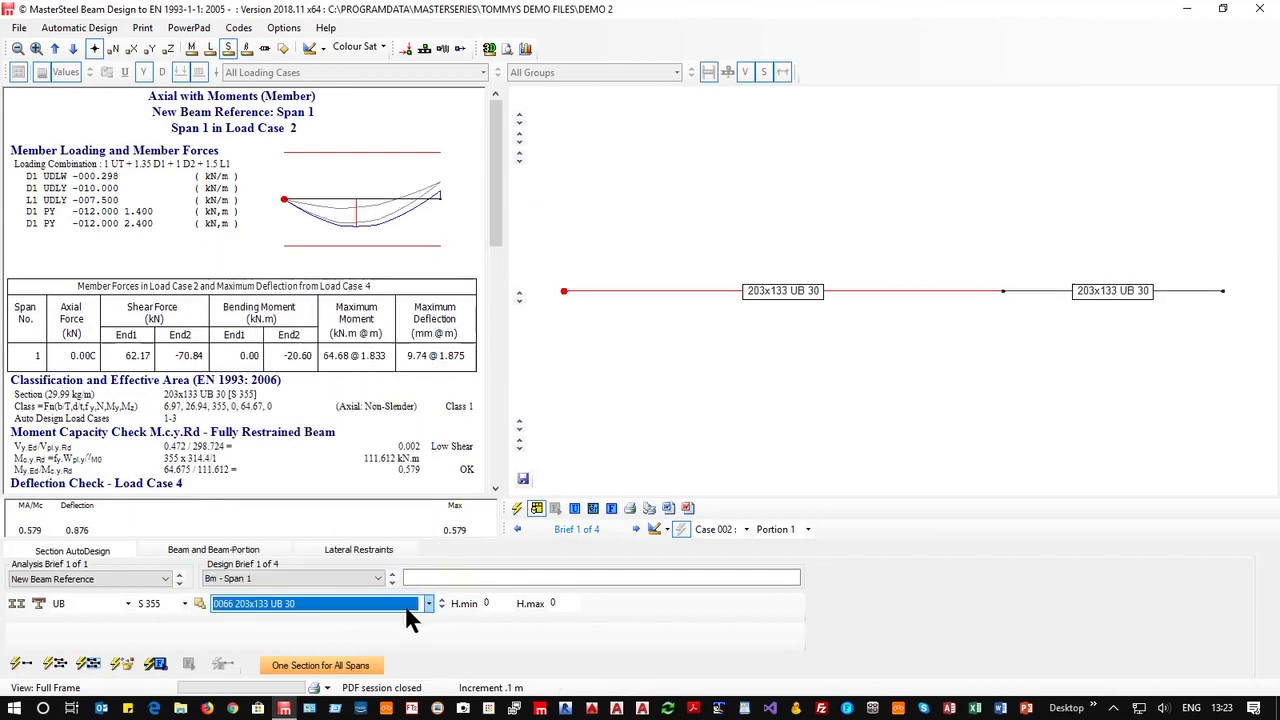
click(440, 604)
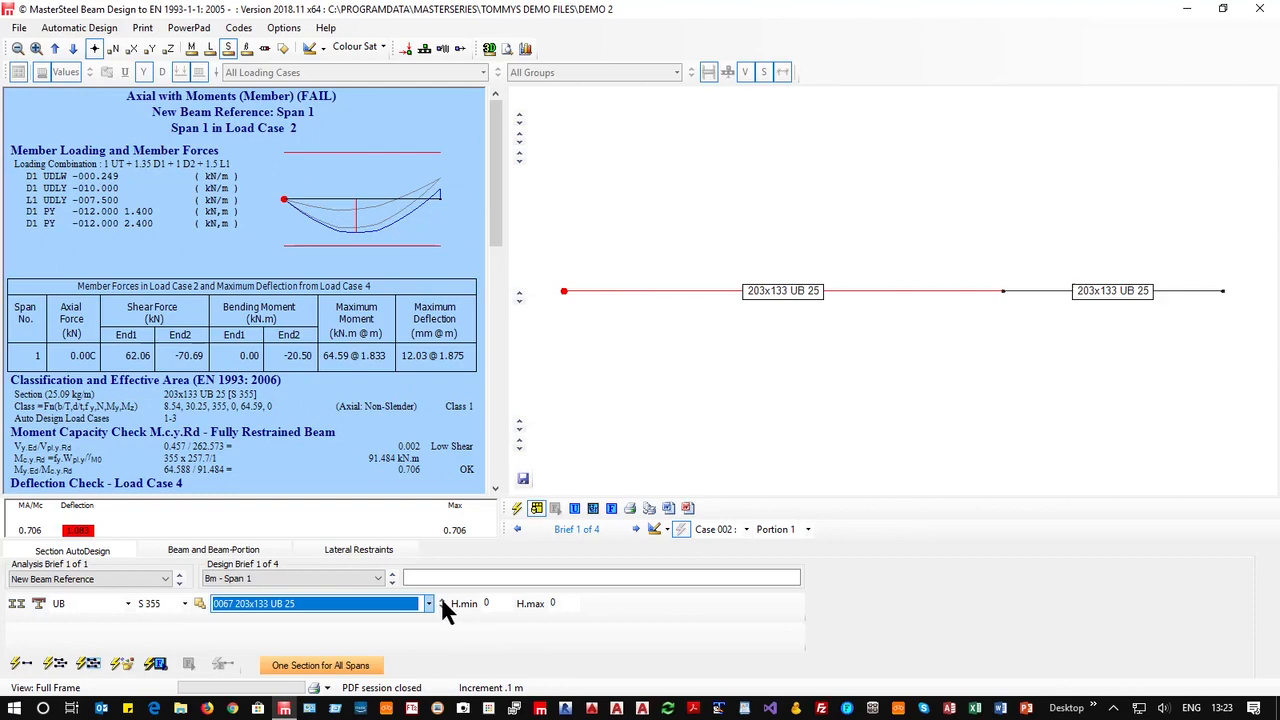
click(441, 601)
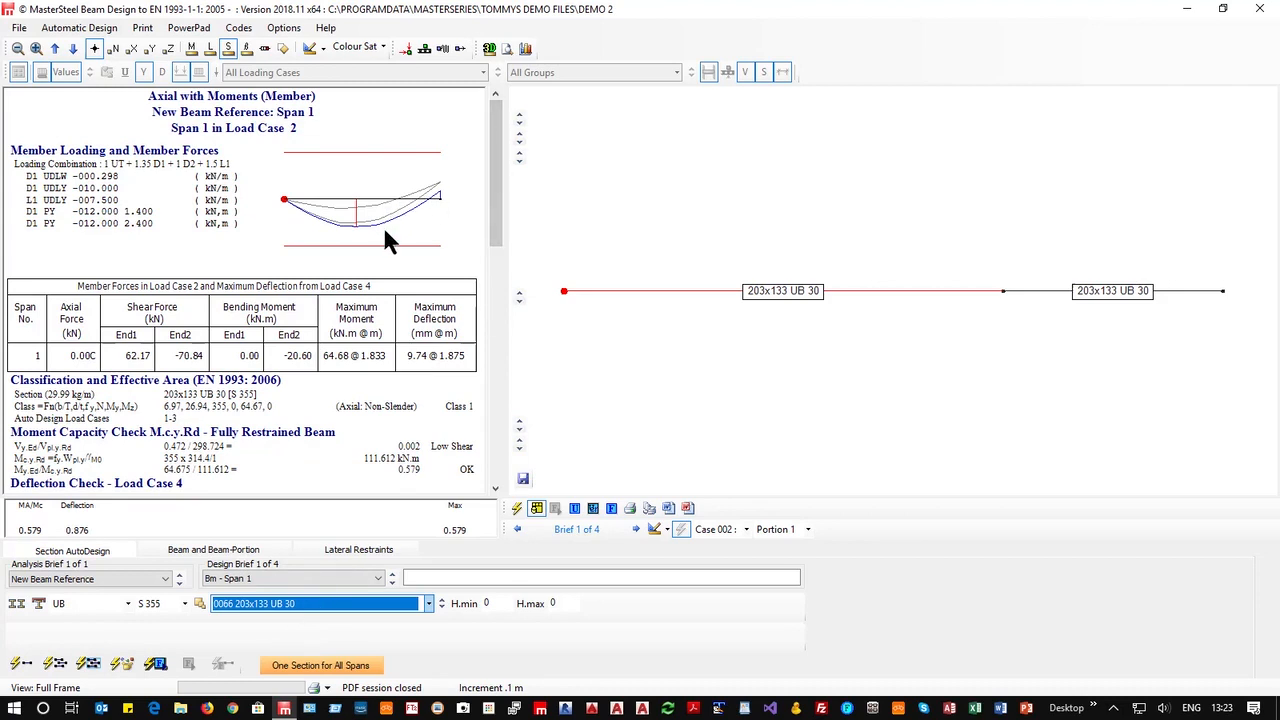
Check span 1's stability brief, and set the deflection limit of the cantilever (span 2) to 180.
click(764, 288)
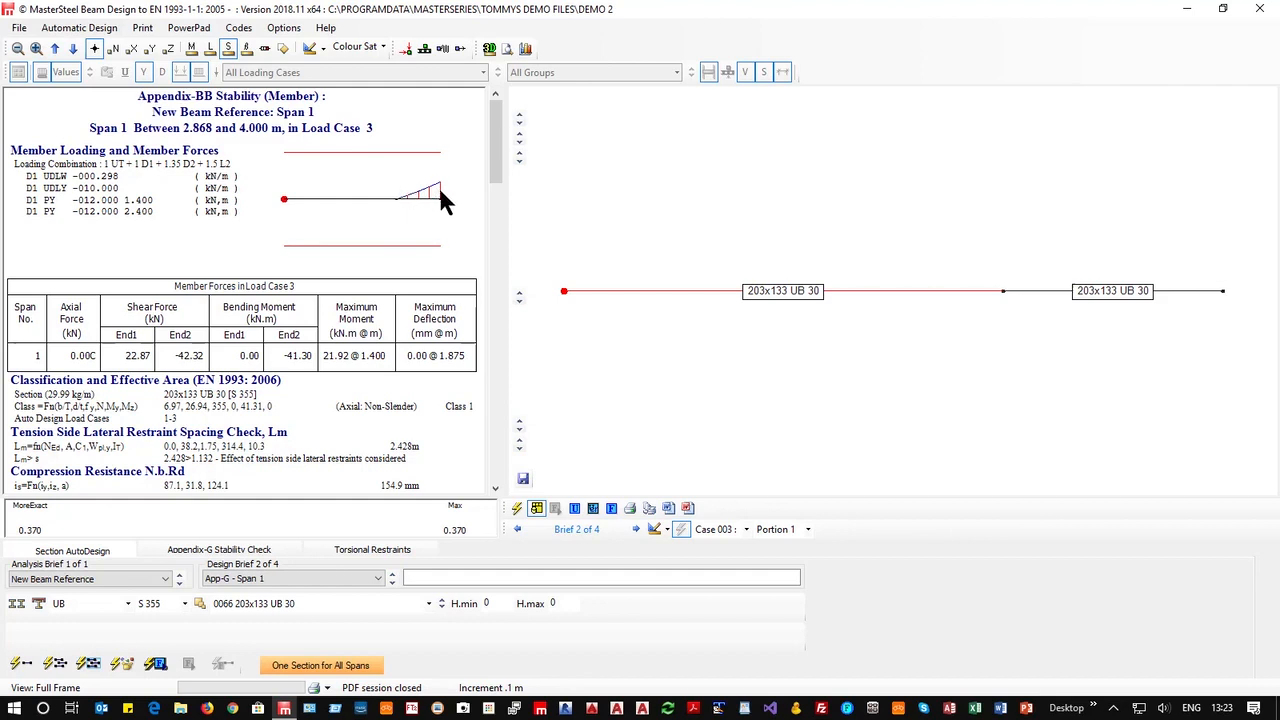
click(1062, 302)
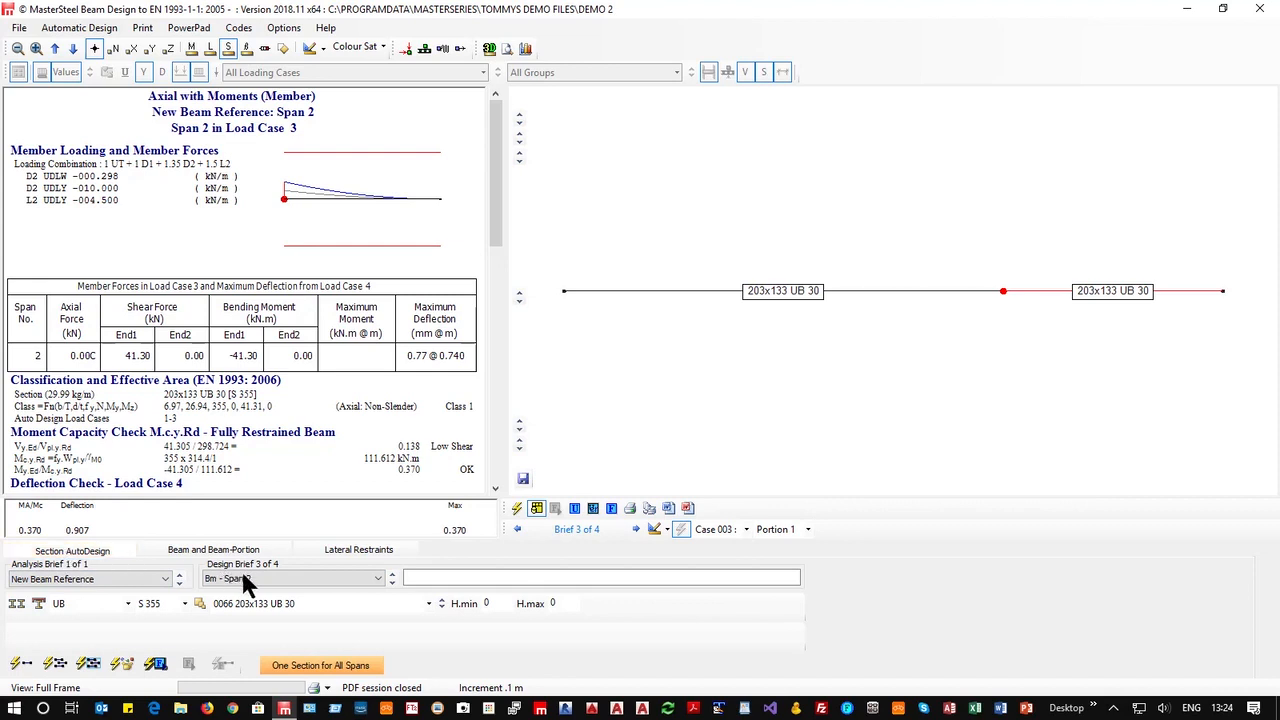
click(200, 553)
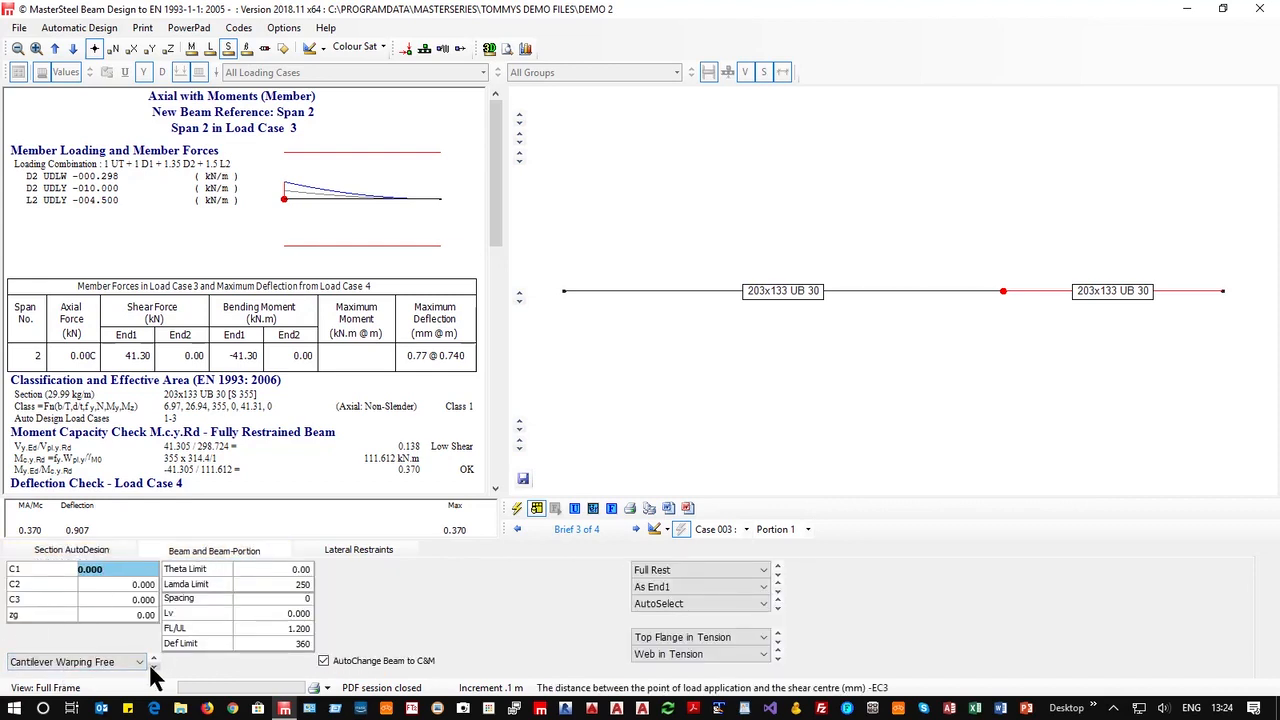
click(279, 644)
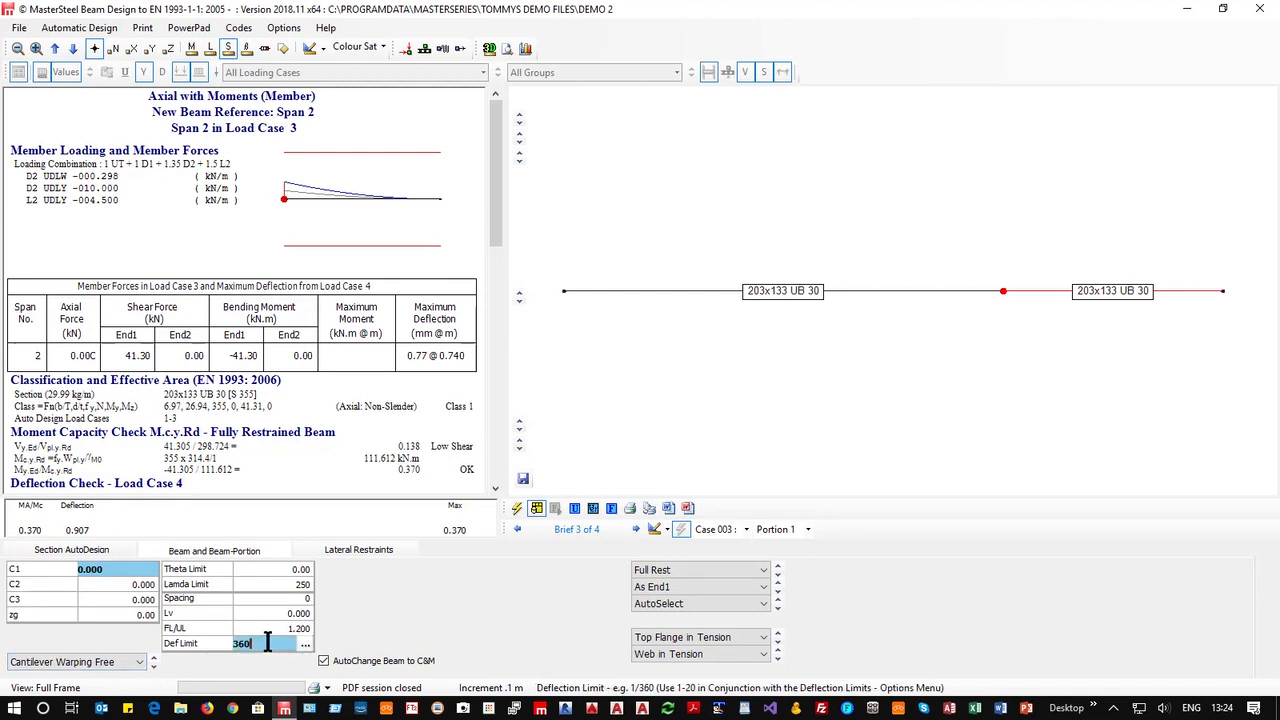
text(180)
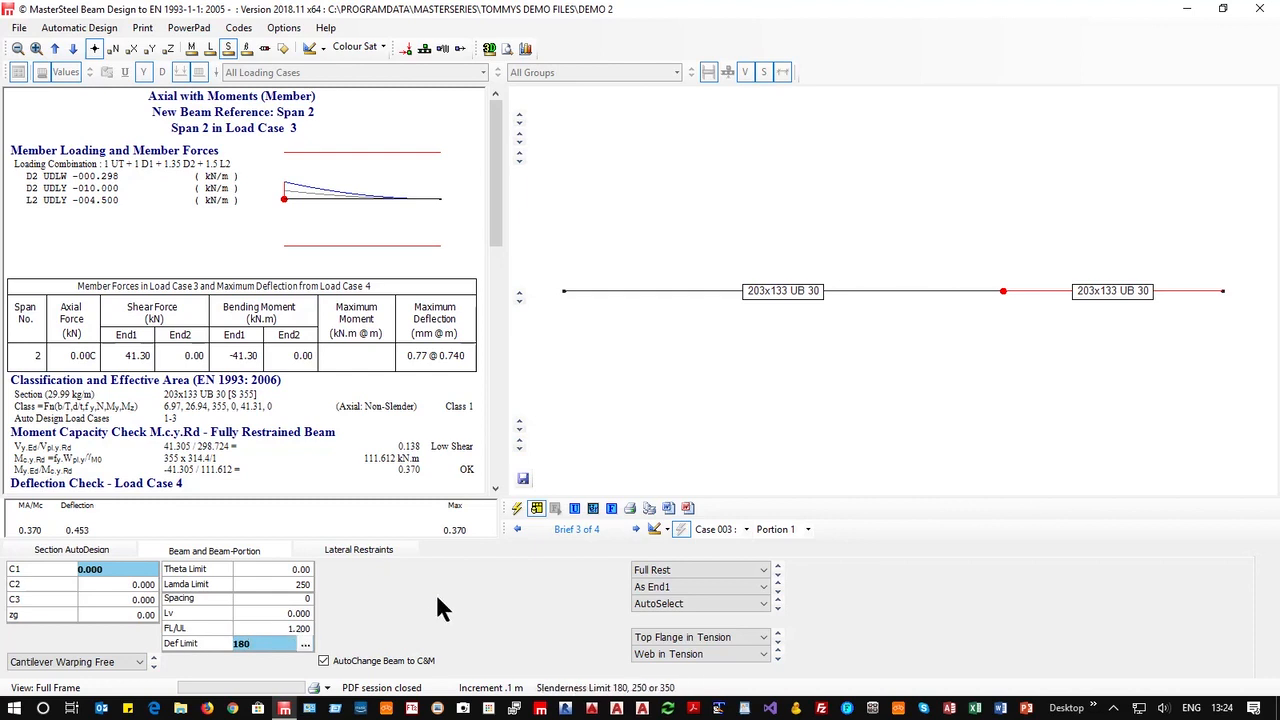
Set the restraint condition of the cantilever (span 2) to 1.00 L, and compare the design briefs of both spans.
click(699, 570)
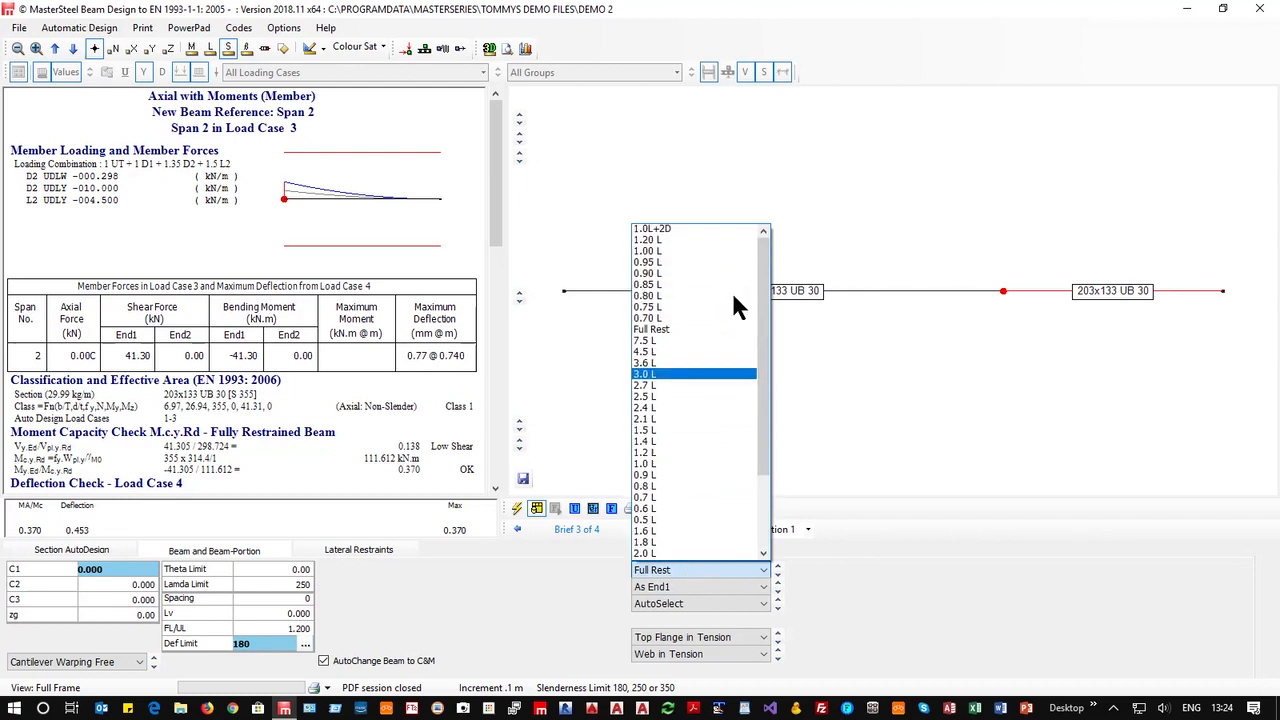
scroll(735, 305, up, 1)
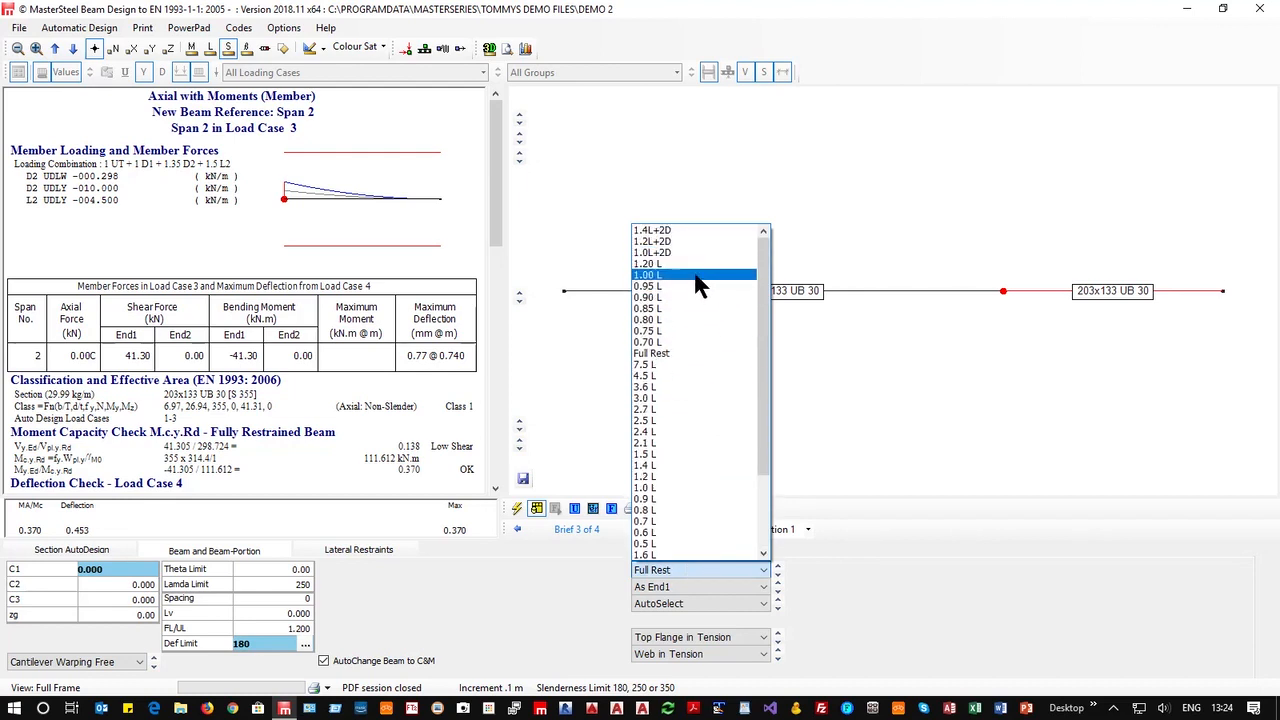
click(699, 275)
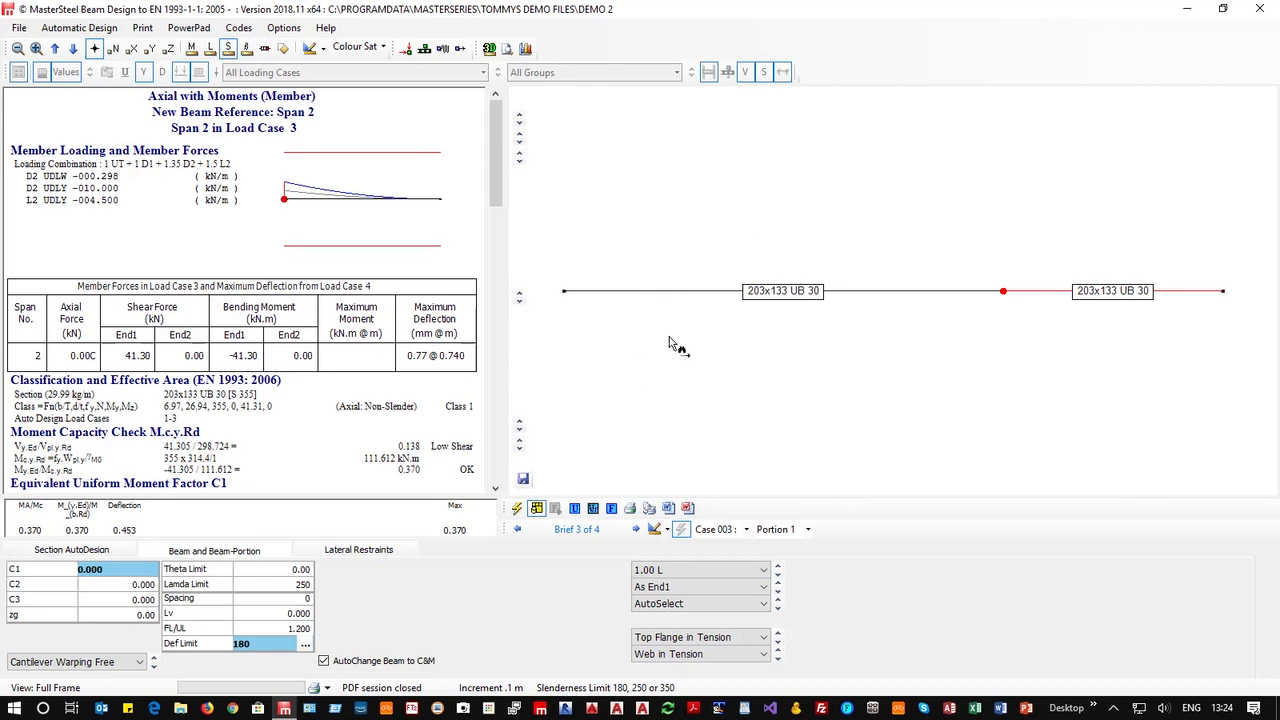
click(755, 289)
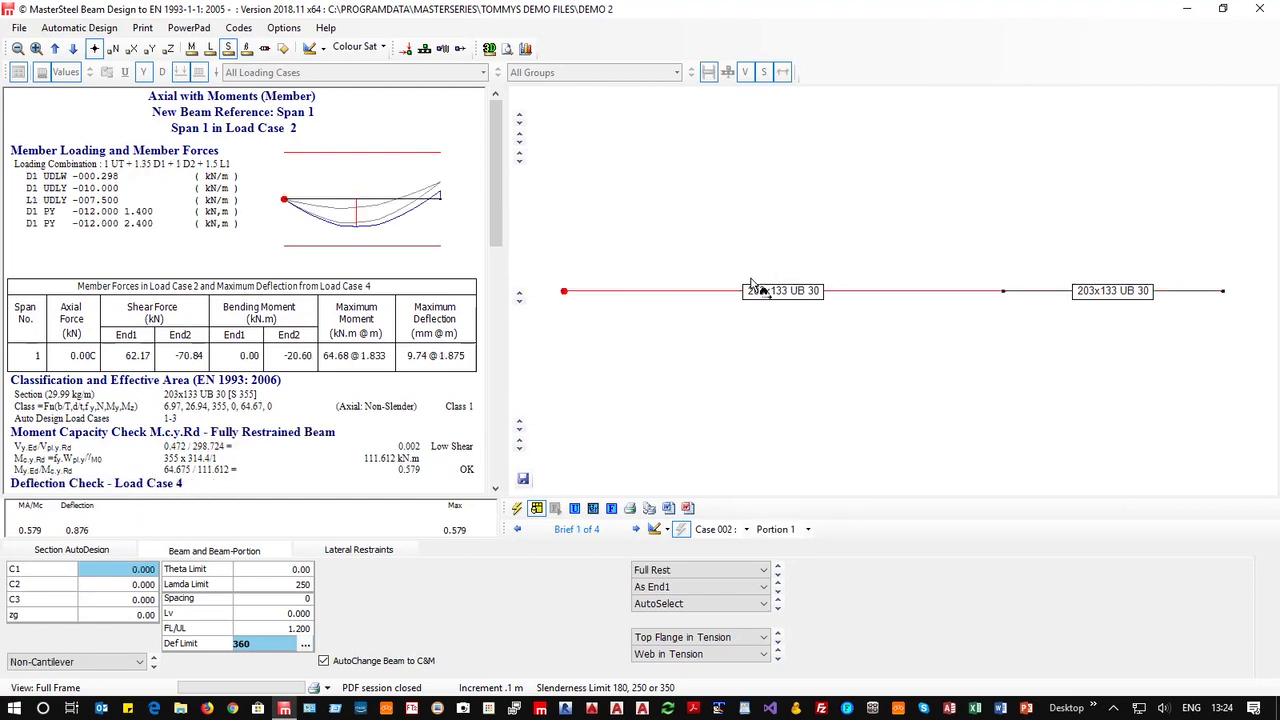
click(1121, 294)
click(757, 297)
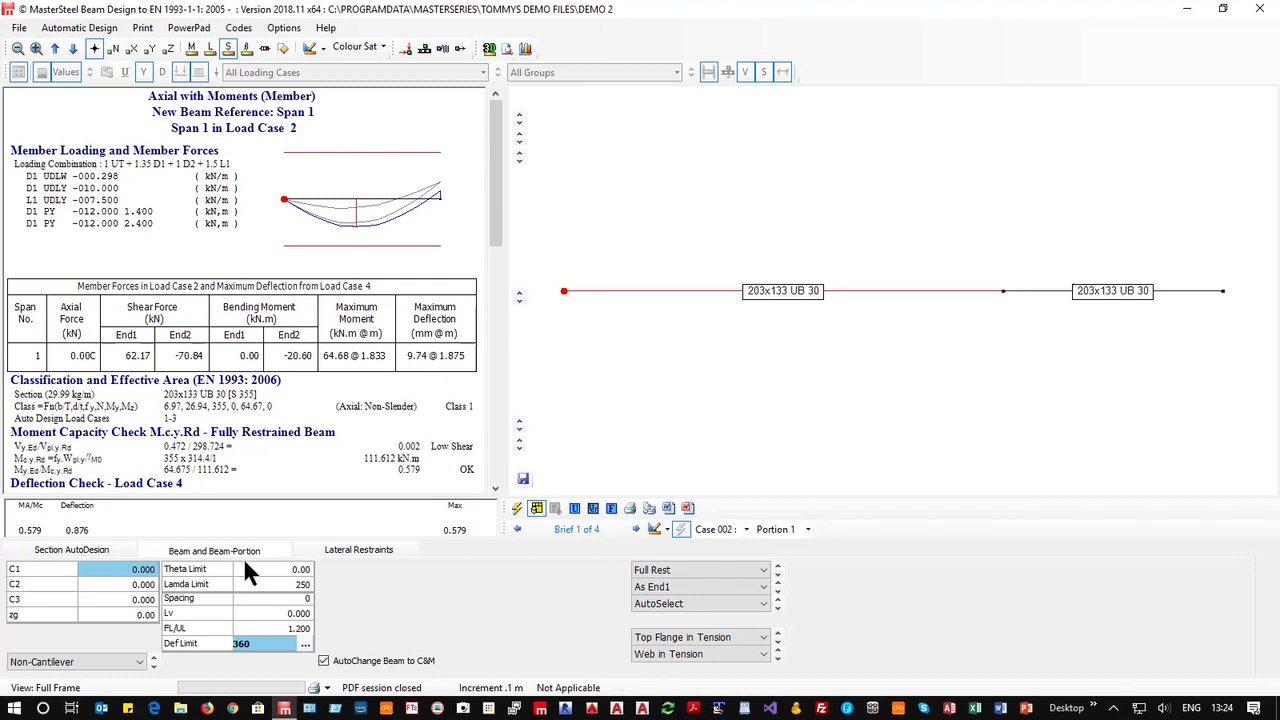
Re-analyse the beam from the section auto-design settings, and check the design briefs of spans 2 and 1.
click(71, 549)
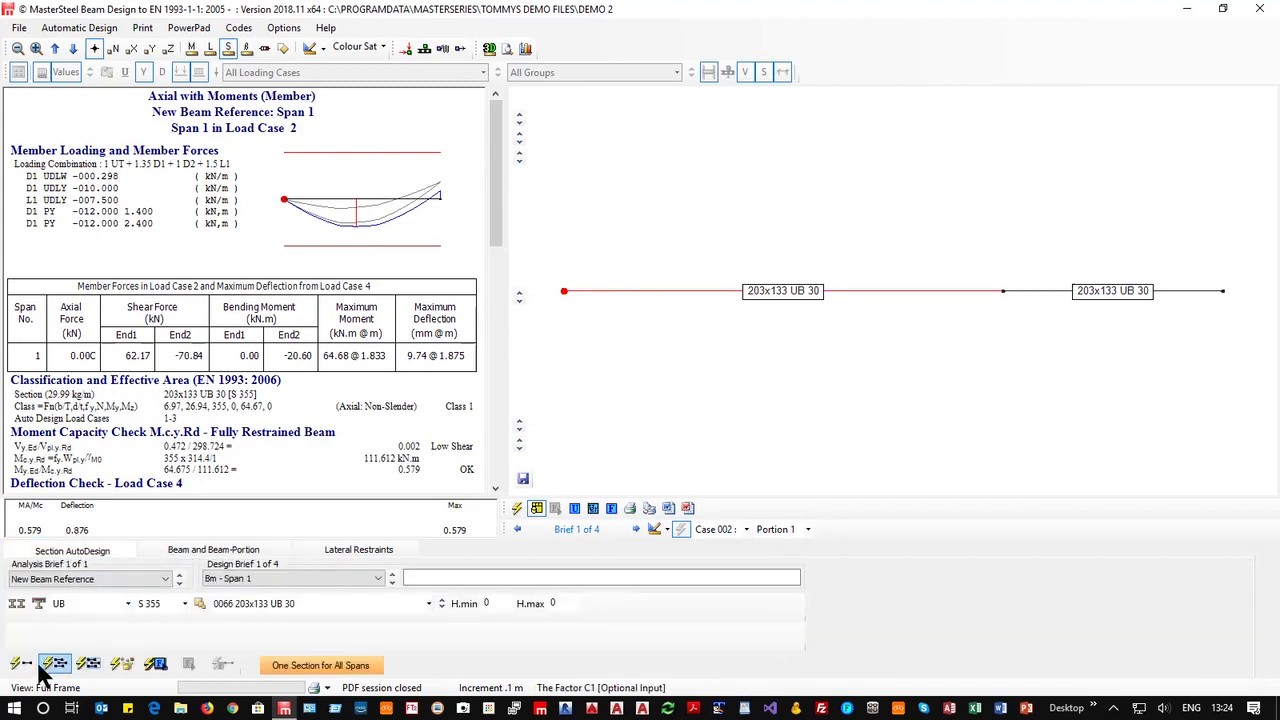
click(122, 665)
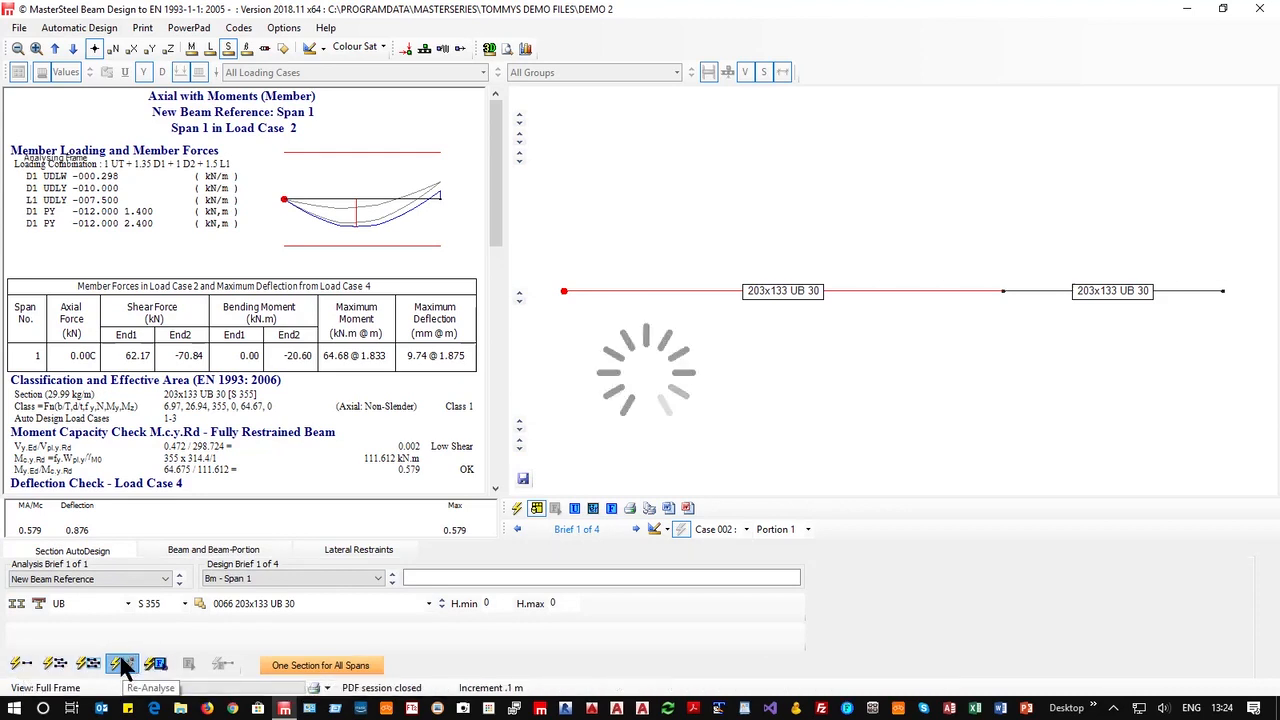
click(1066, 292)
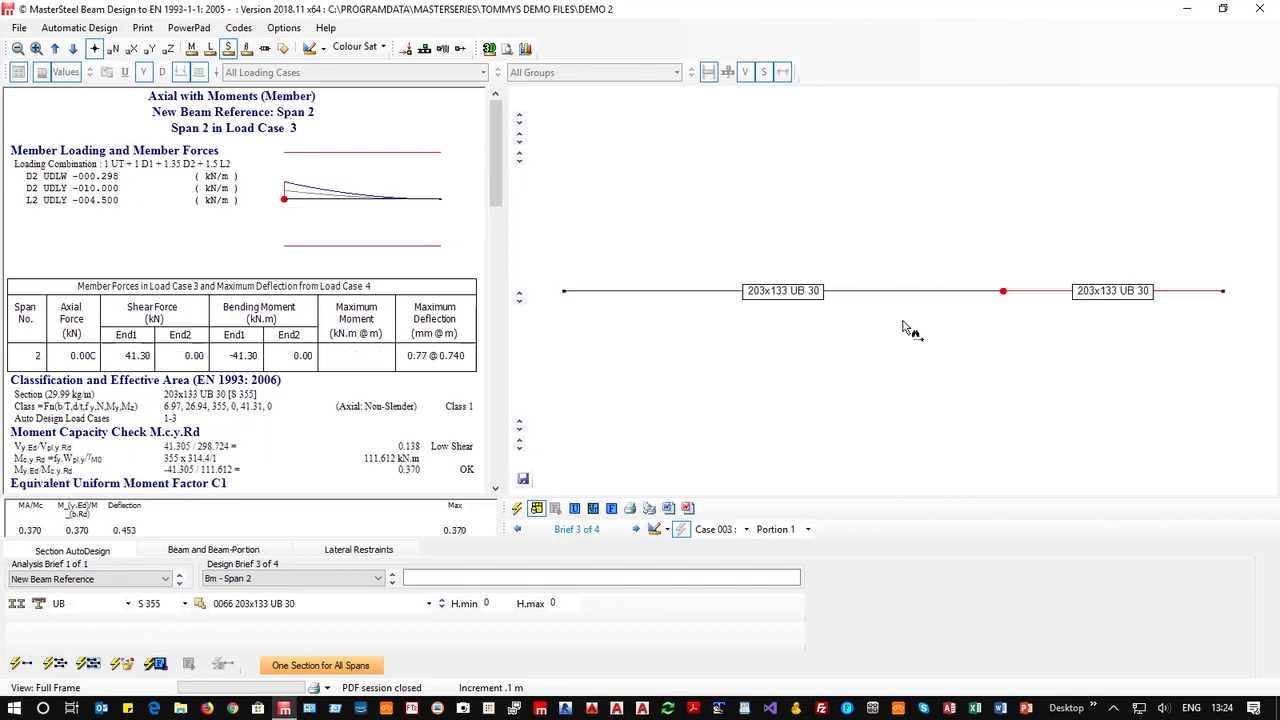
click(757, 297)
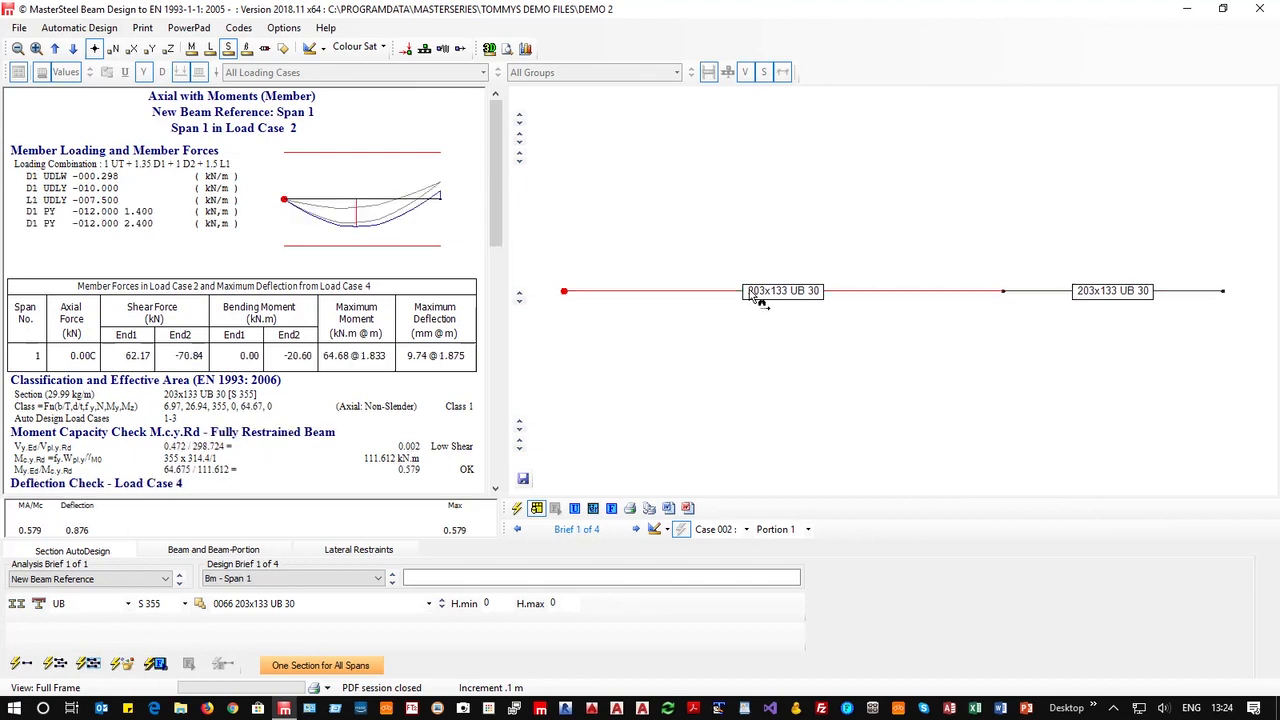
Try auto-designing the section sorted by weight, redo the auto-design back to 203x133 UB 30, and check span 2.
click(23, 664)
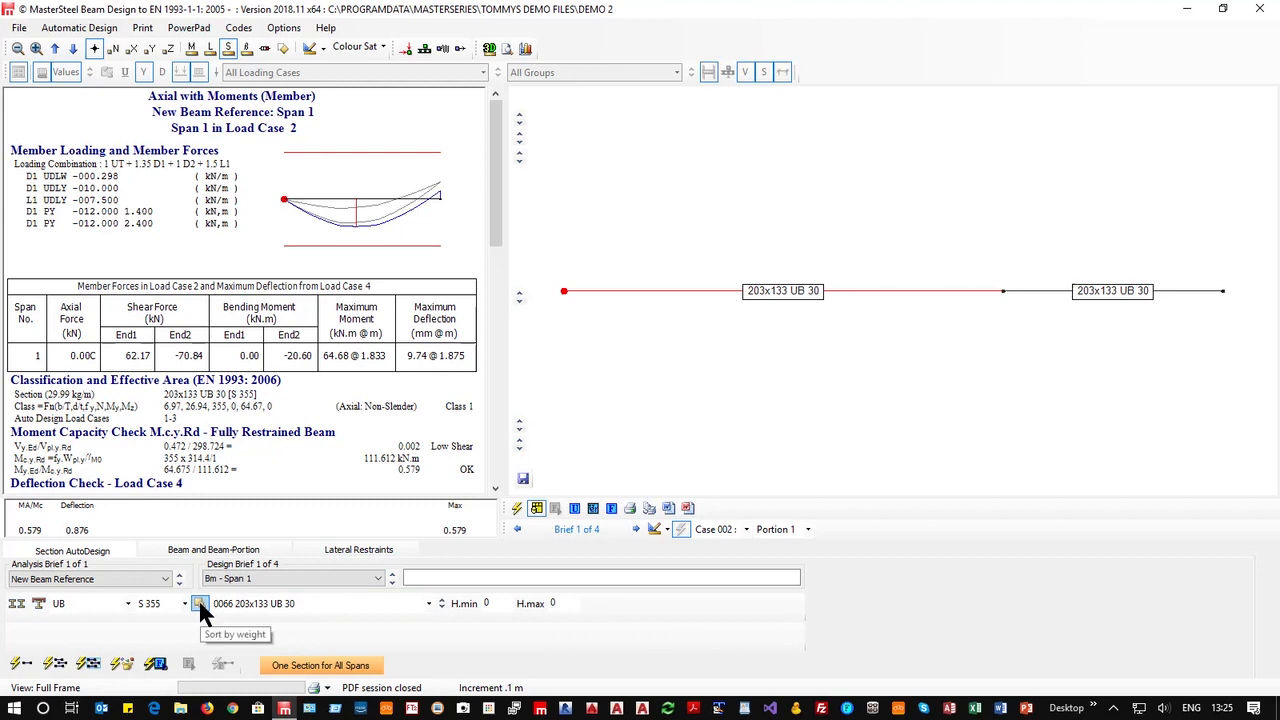
click(22, 665)
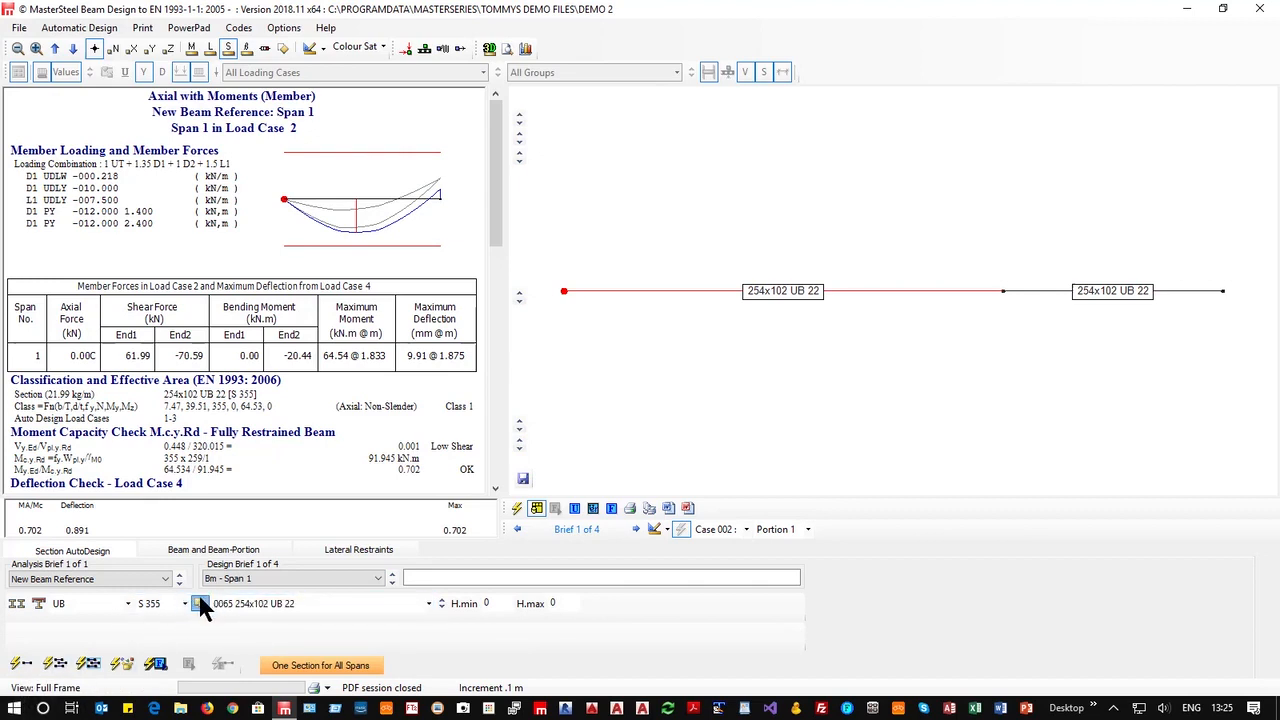
click(19, 663)
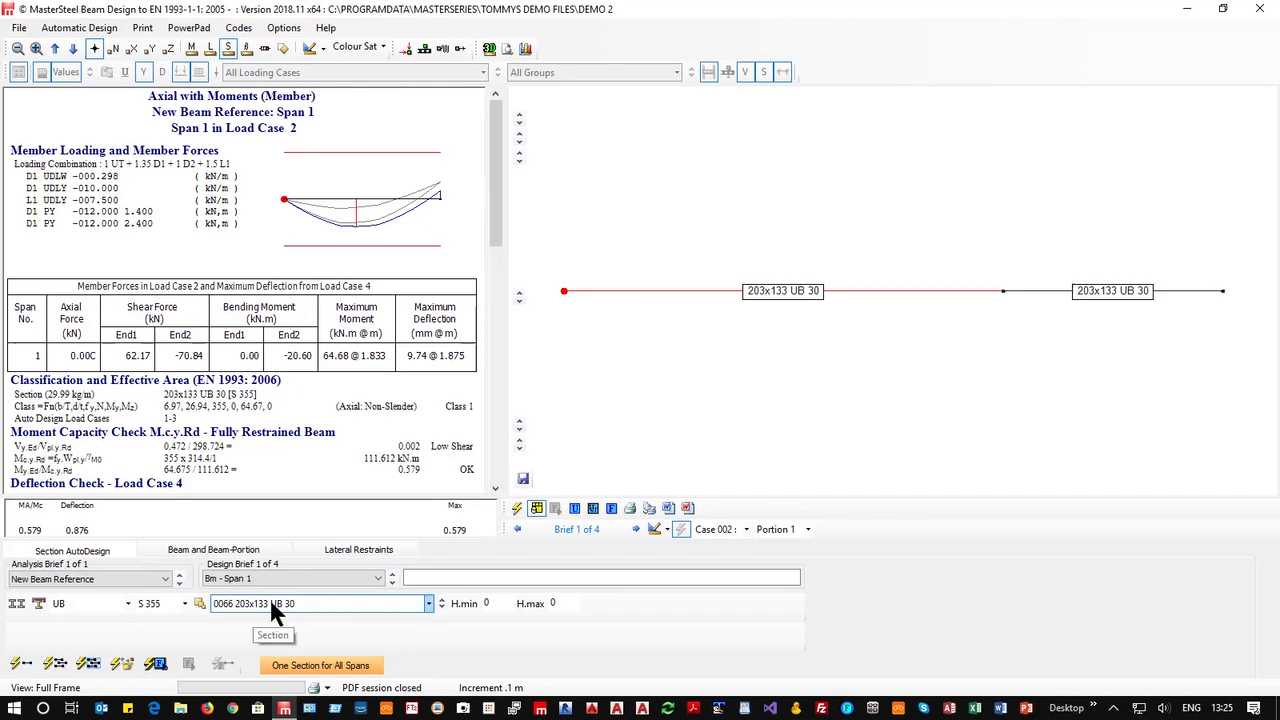
click(54, 664)
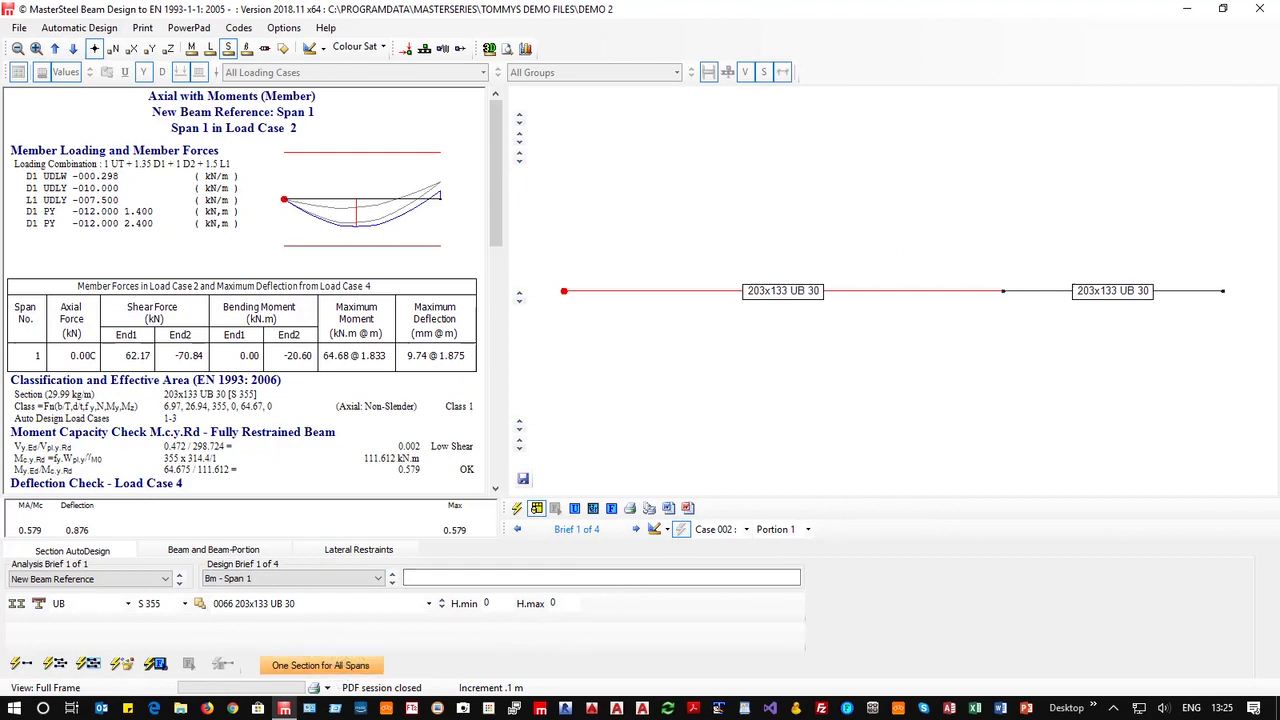
click(352, 666)
click(1098, 291)
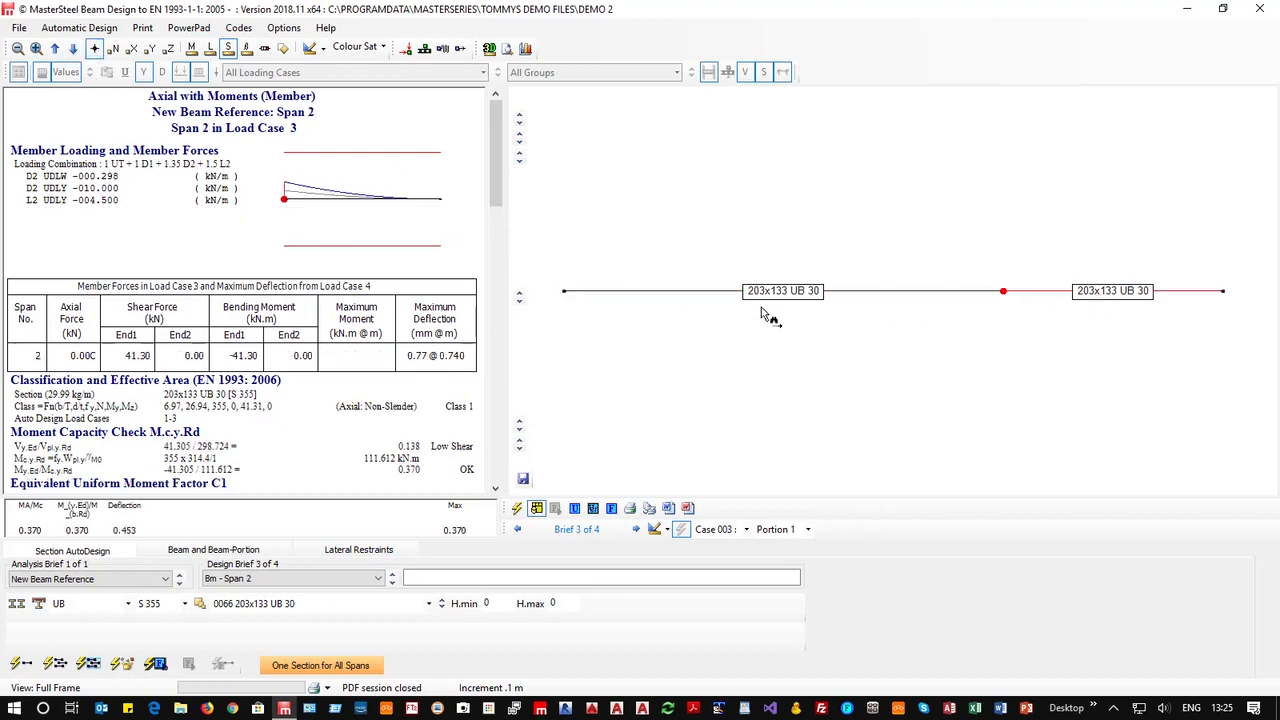
Print the design output for both spans to MasterSeriesPDF, including every check except span 2's Appendix-G stability.
click(142, 30)
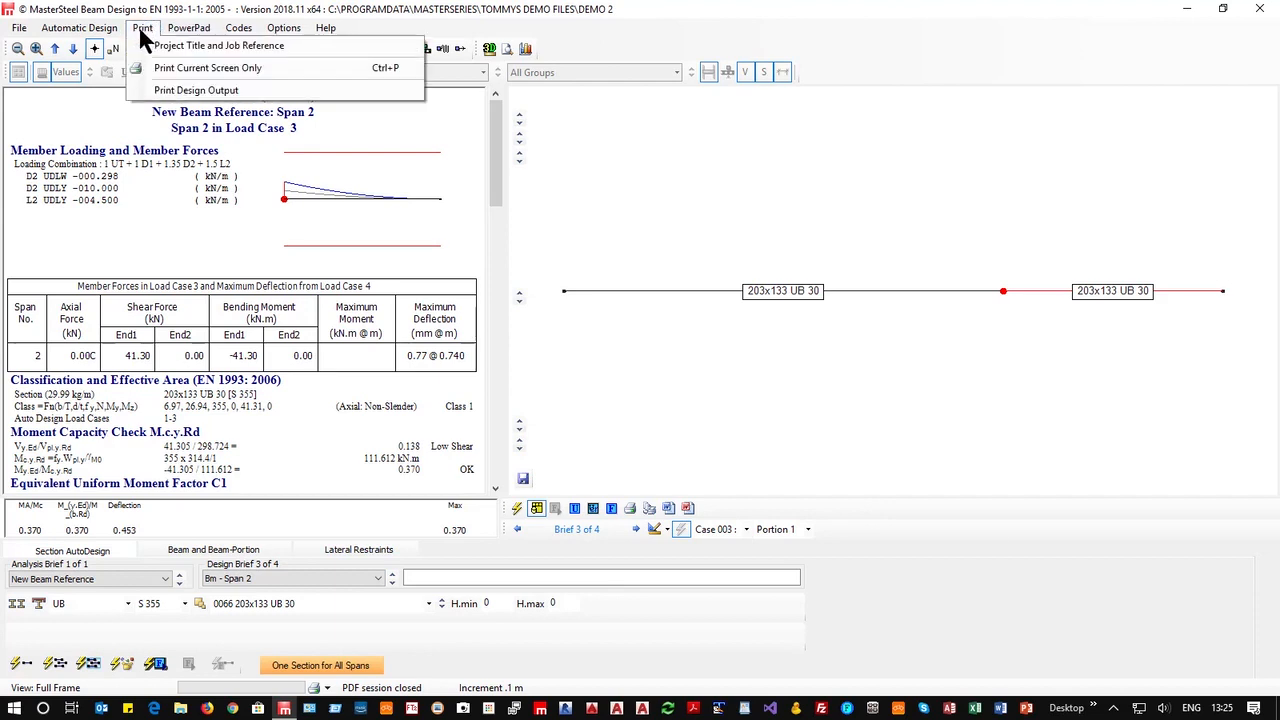
click(200, 91)
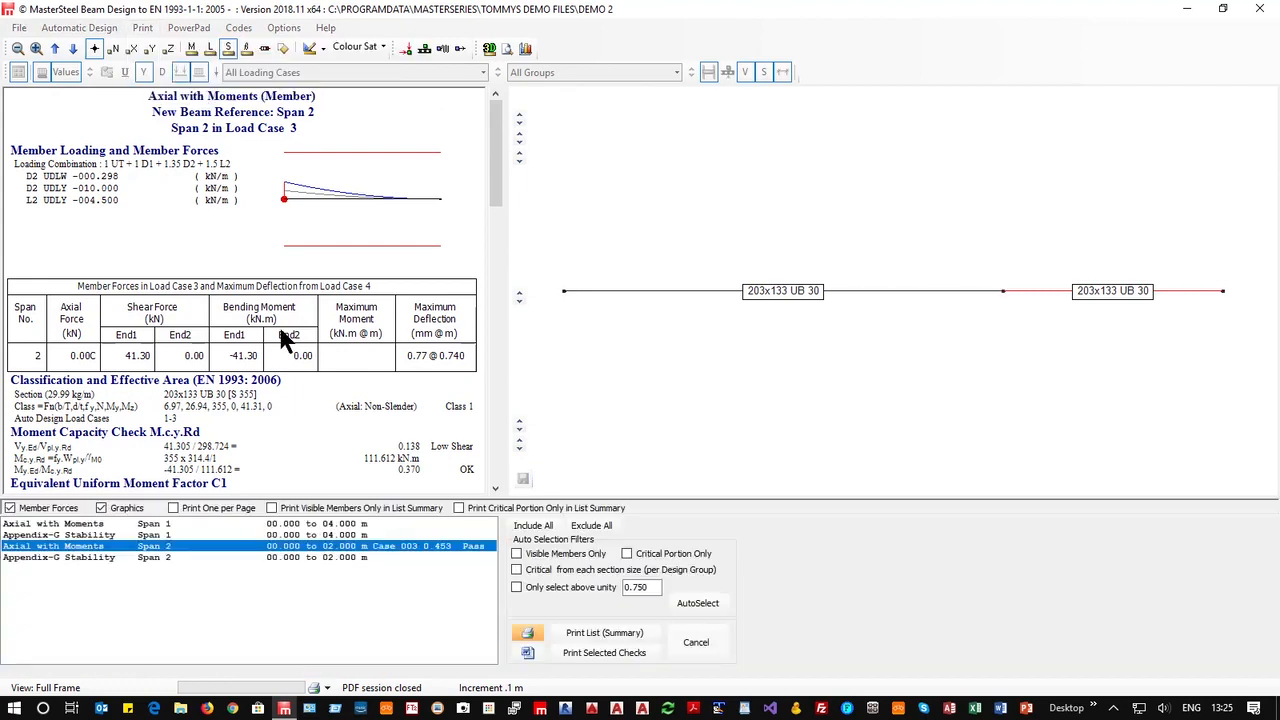
click(335, 557)
click(325, 535)
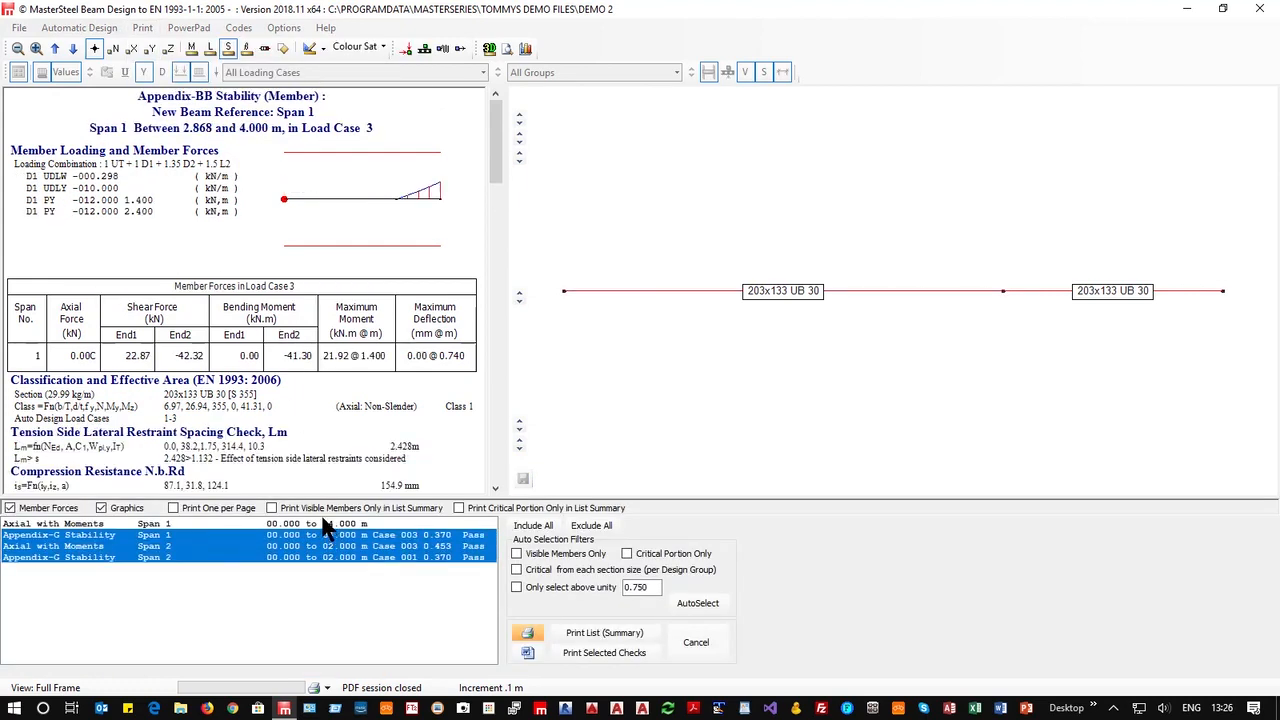
click(328, 523)
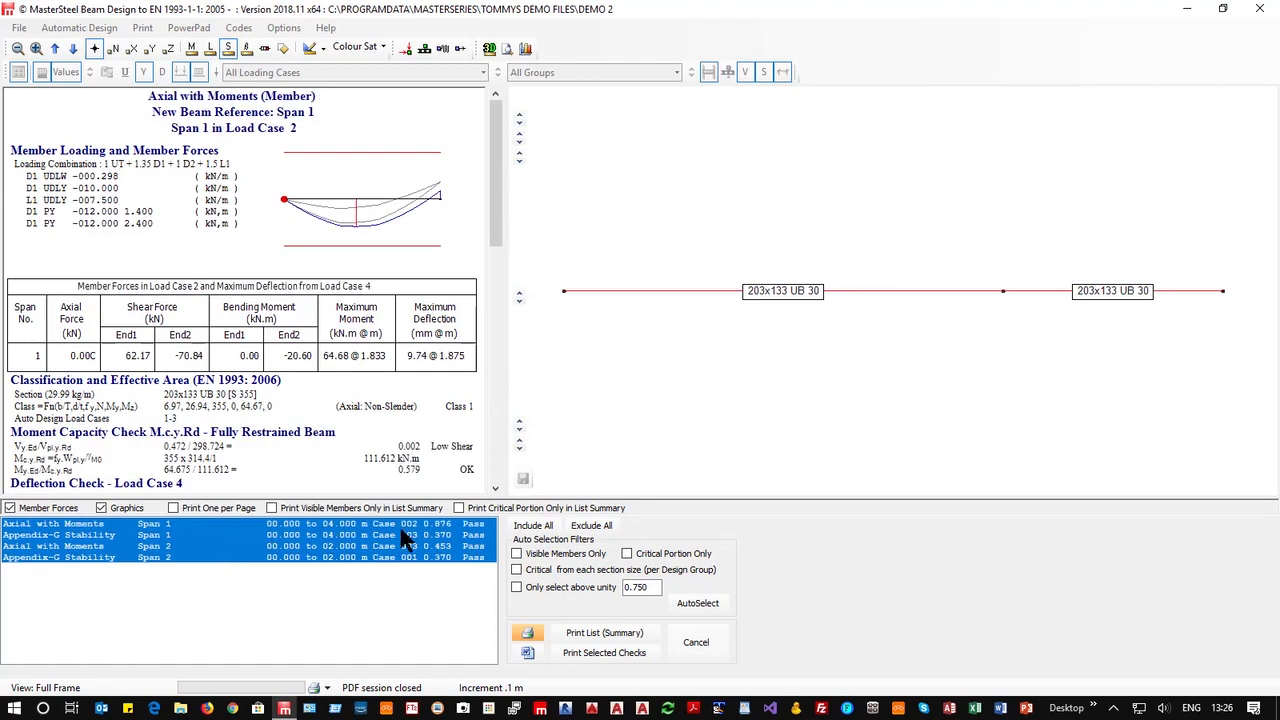
click(88, 558)
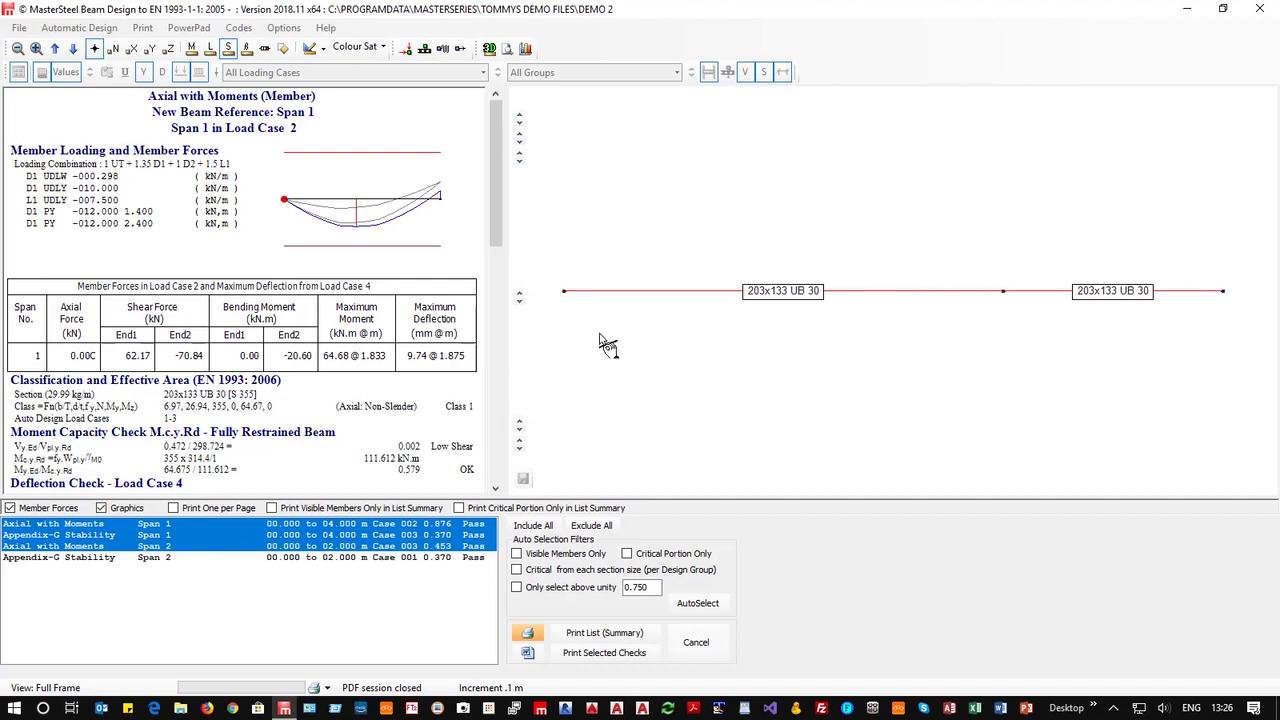
click(611, 652)
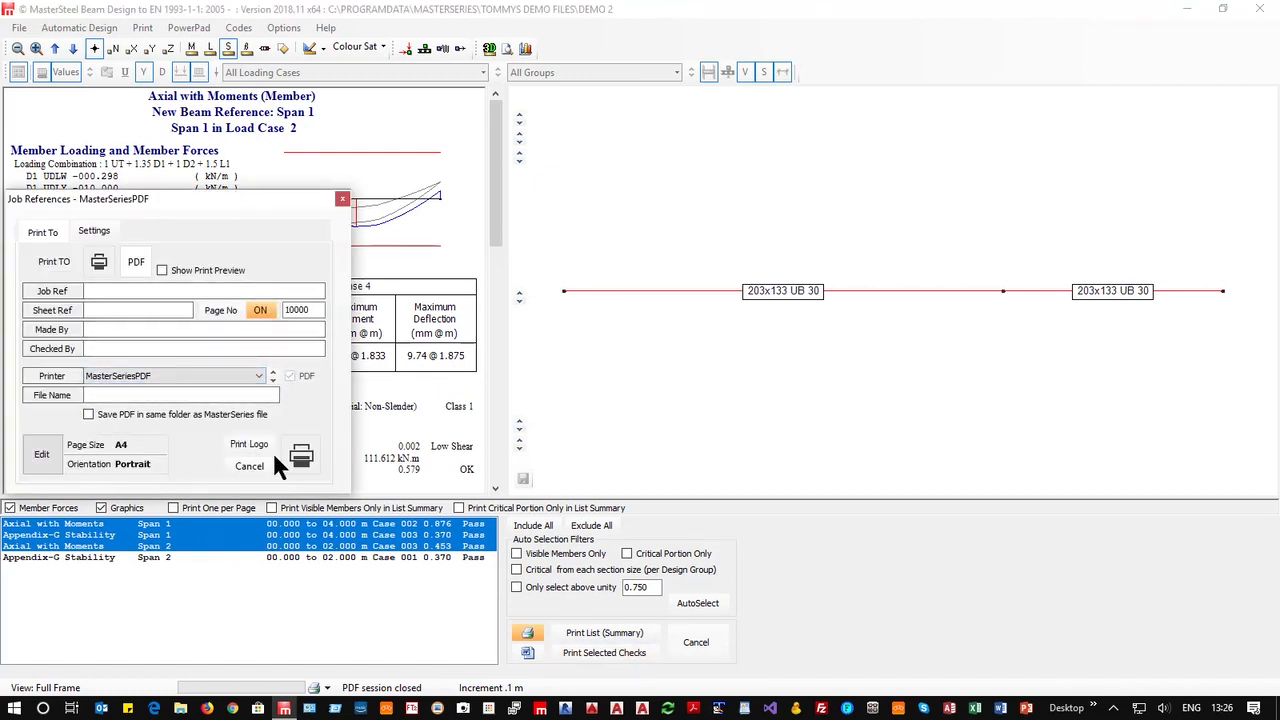
click(301, 450)
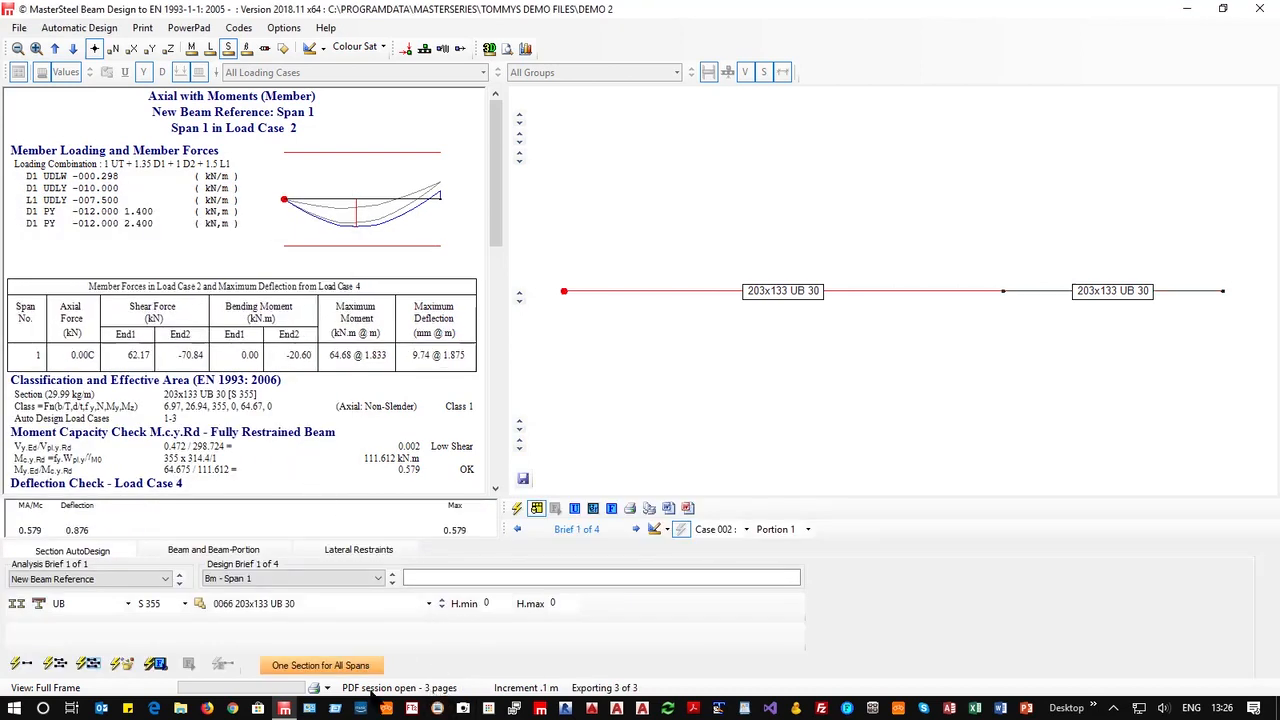
Save the open PDF session to the Desktop as Demo 2.pdf.
click(327, 688)
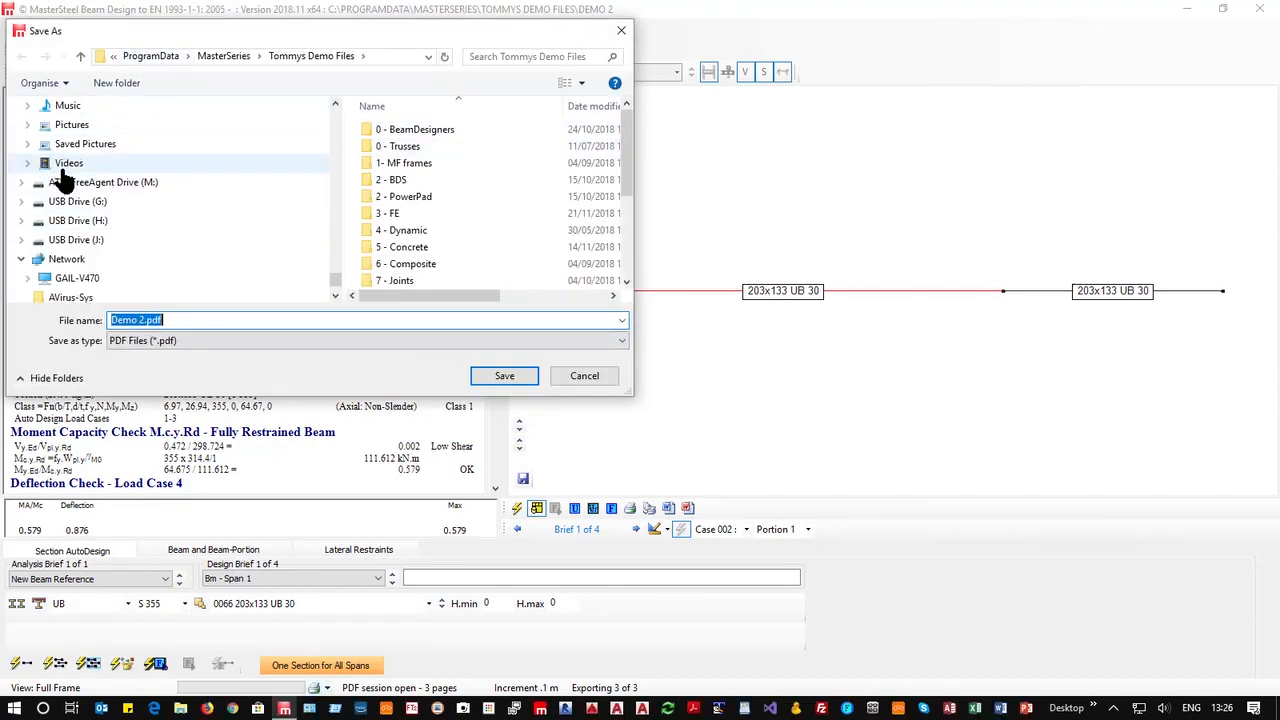
scroll(60, 177, up, 20)
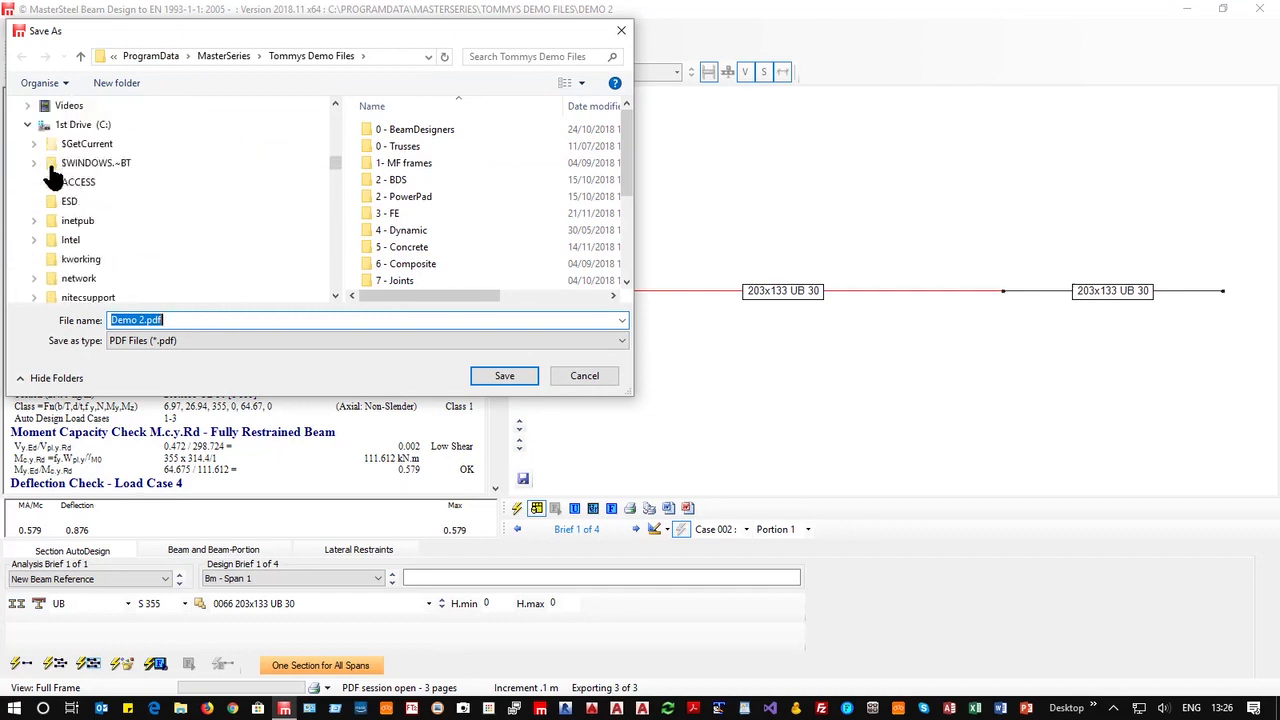
scroll(53, 175, up, 15)
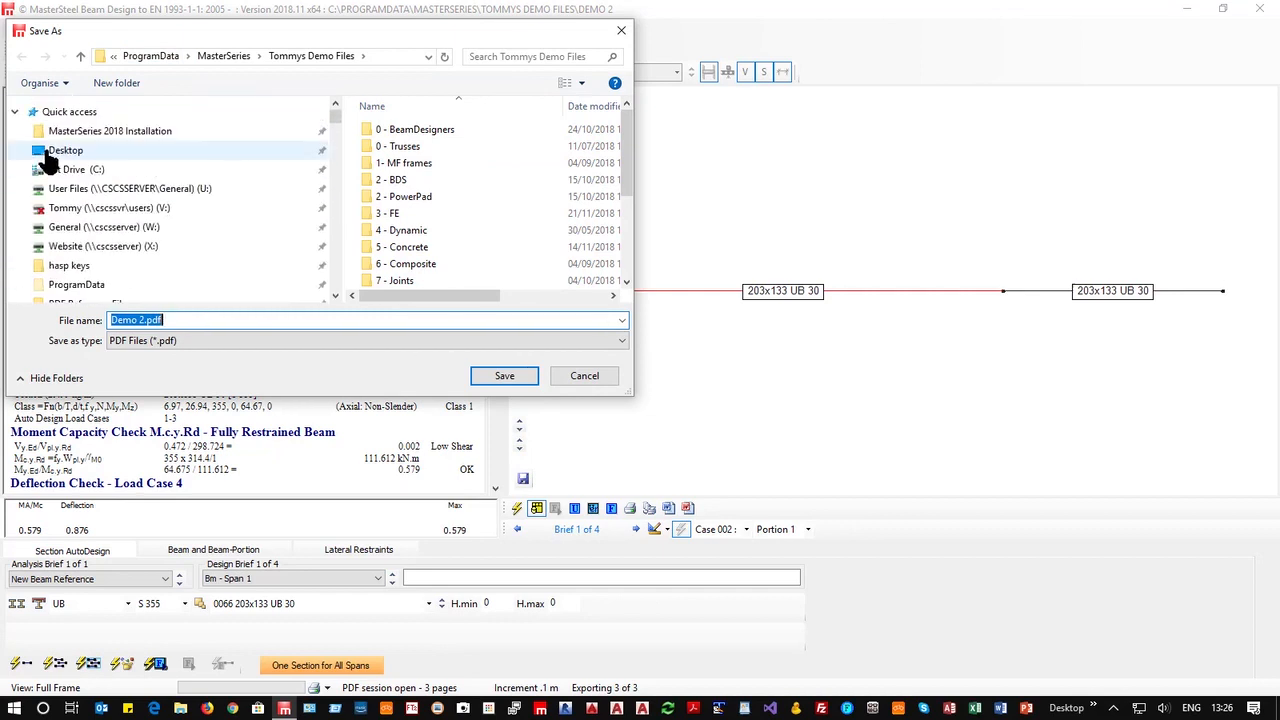
click(60, 151)
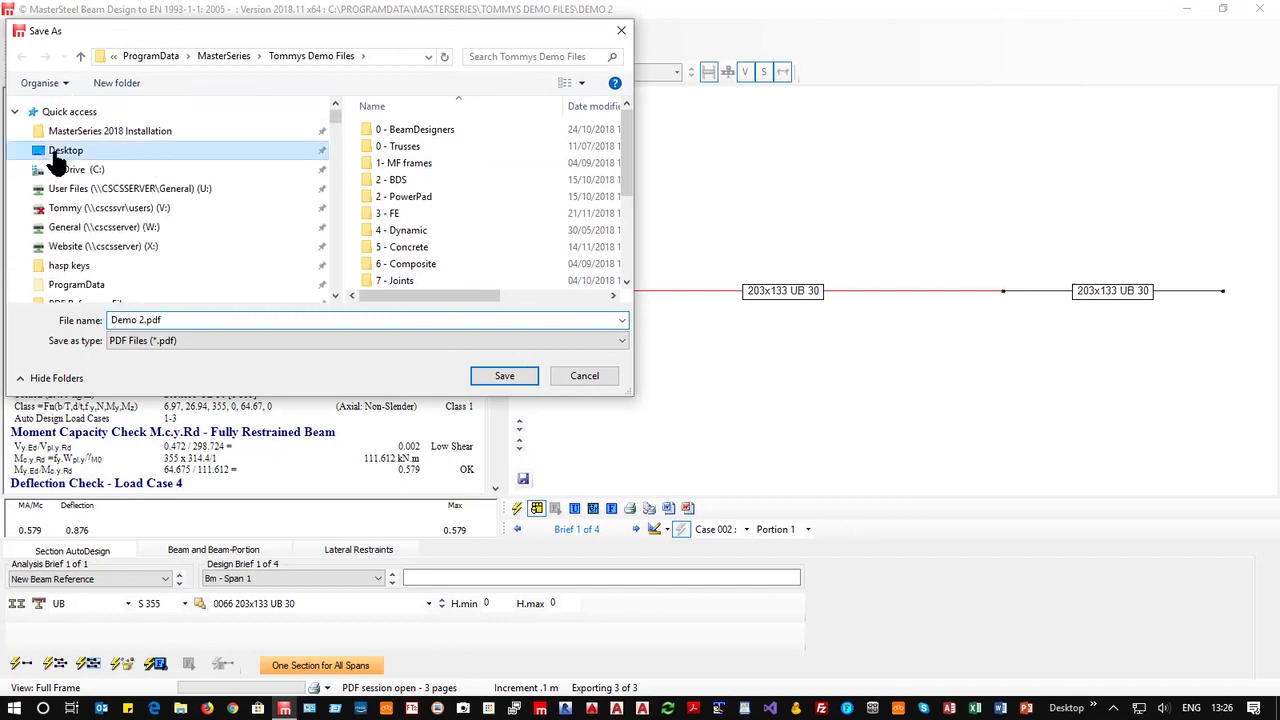
click(503, 379)
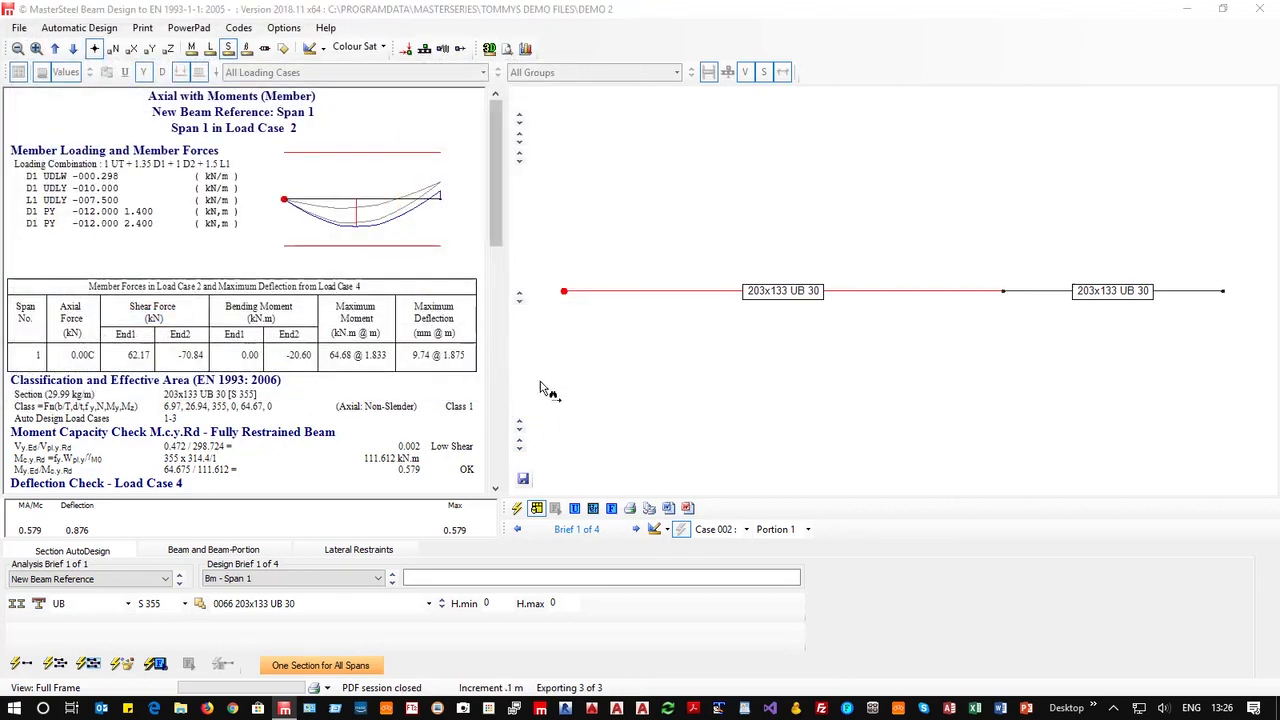
Review the Demo 2.pdf report in Adobe Acrobat Reader, covering span 1's moment, deflection and stability checks and span 2's check.
drag(1279, 140, 457, 2)
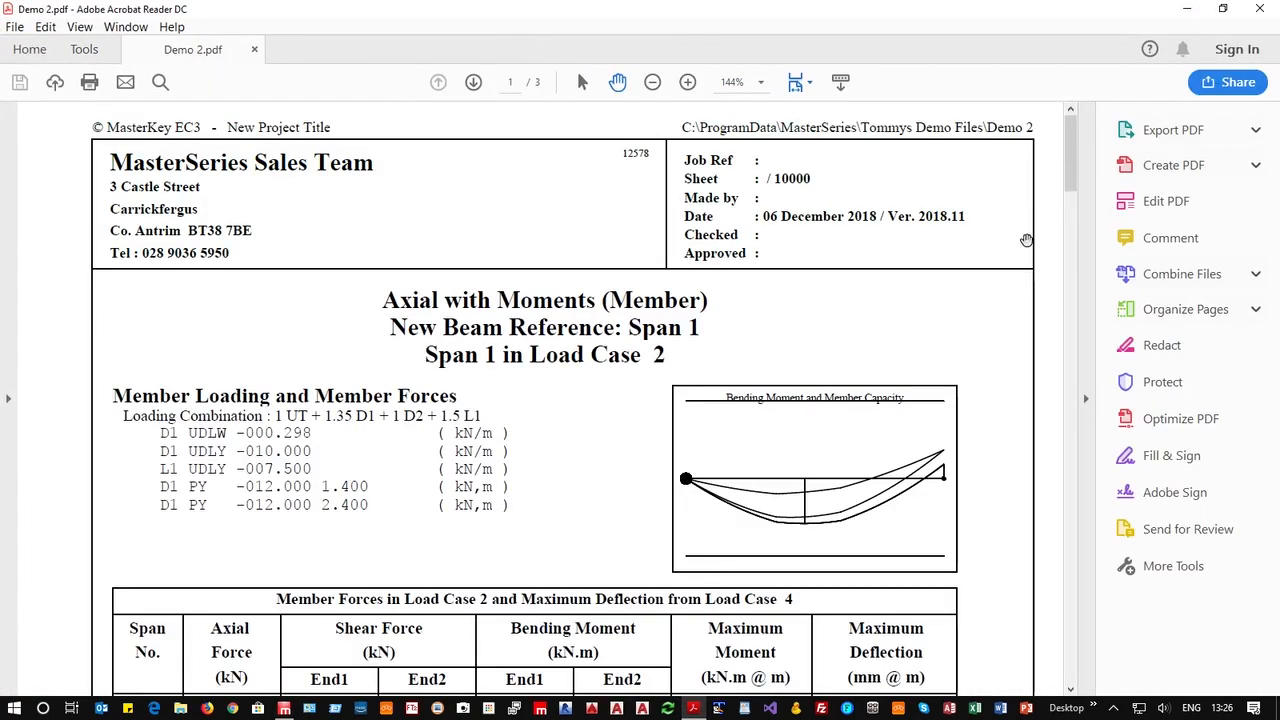
click(1086, 402)
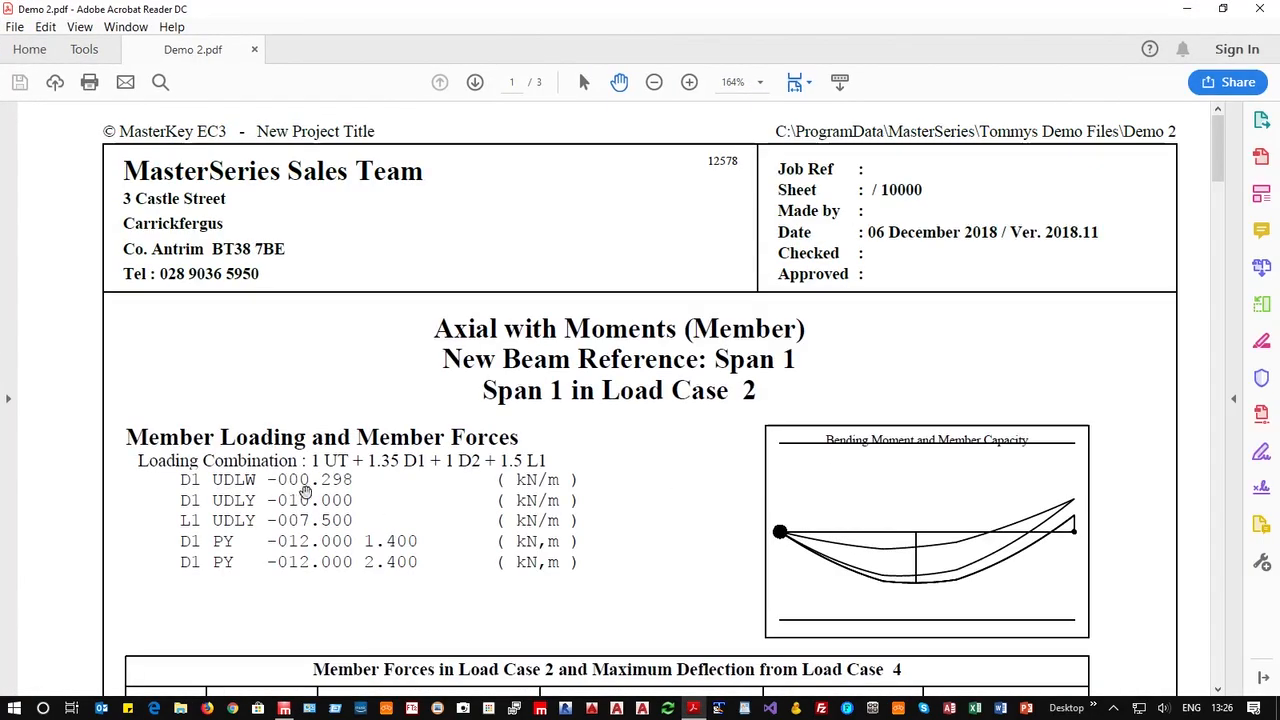
scroll(312, 575, down, 5)
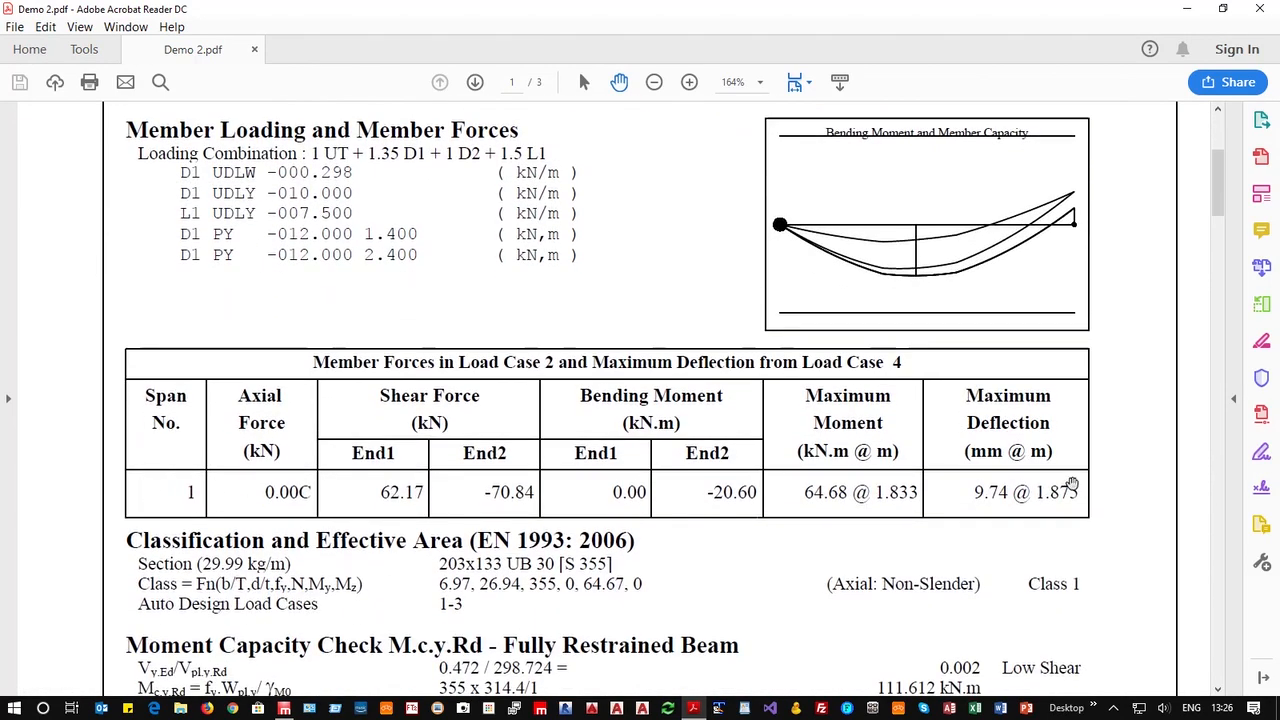
scroll(403, 267, down, 5)
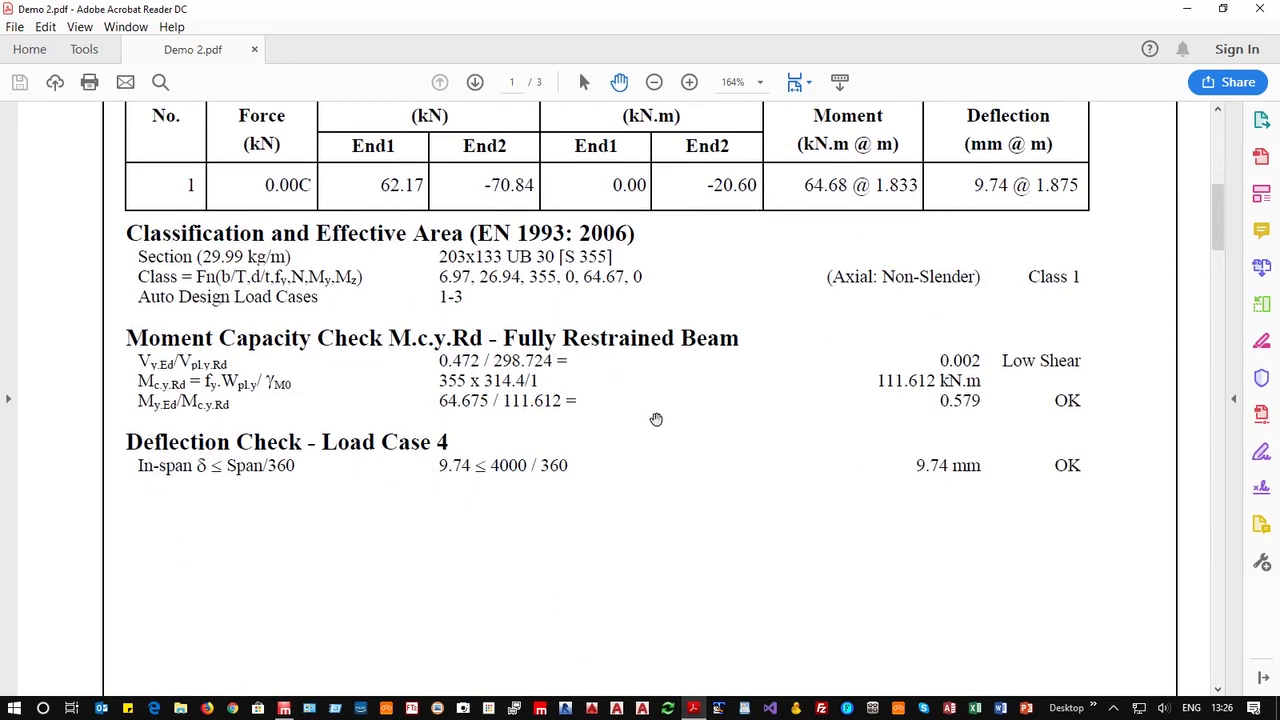
scroll(653, 420, down, 1)
scroll(651, 420, up, 1)
scroll(590, 434, down, 12)
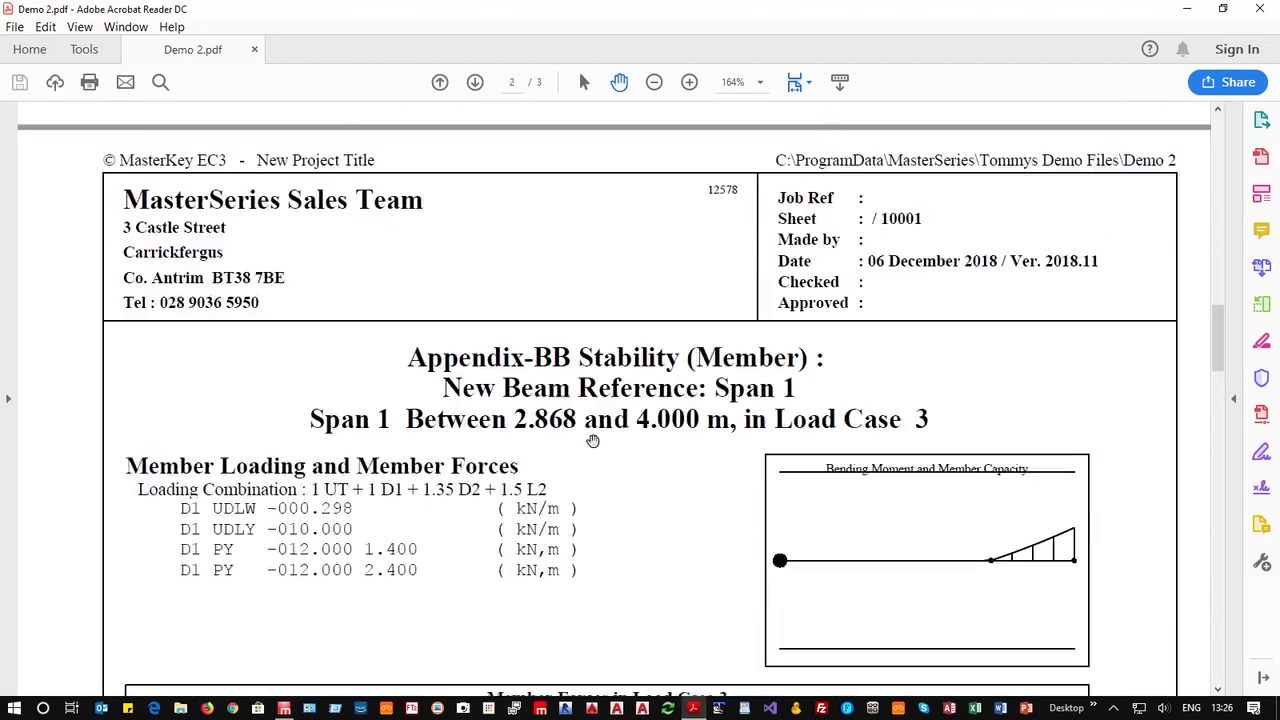
scroll(551, 514, down, 3)
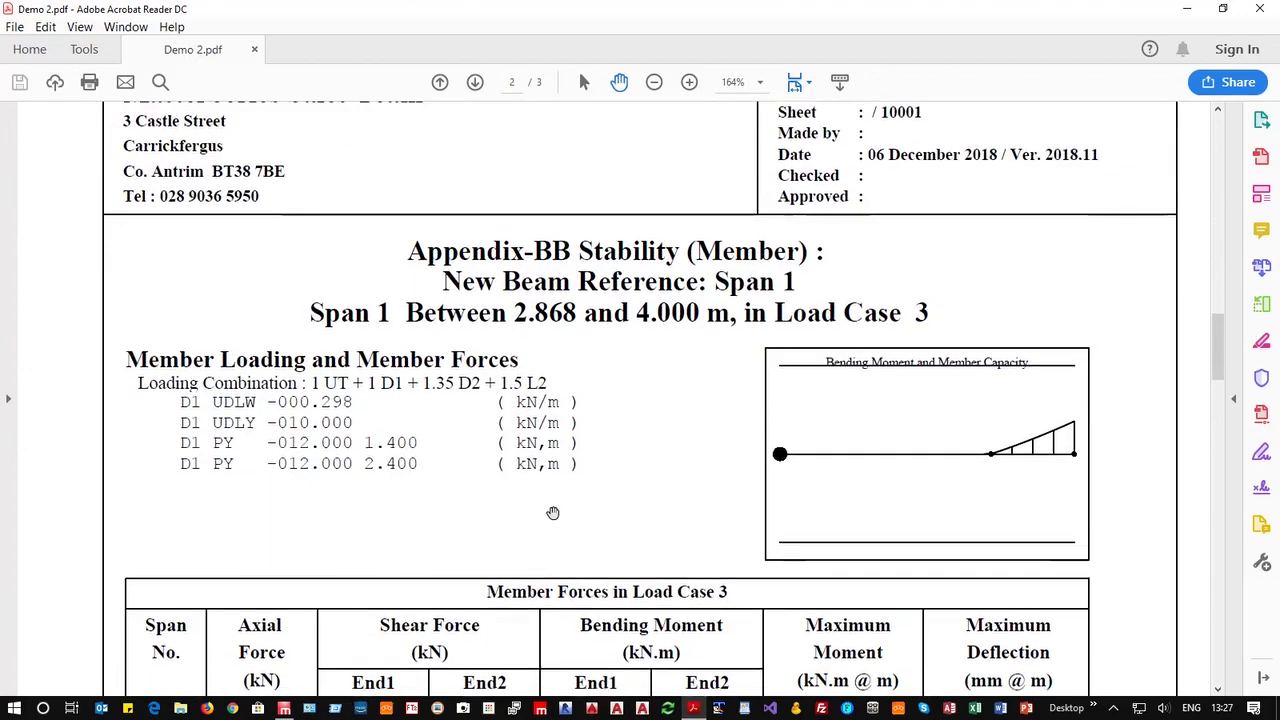
scroll(972, 382, down, 11)
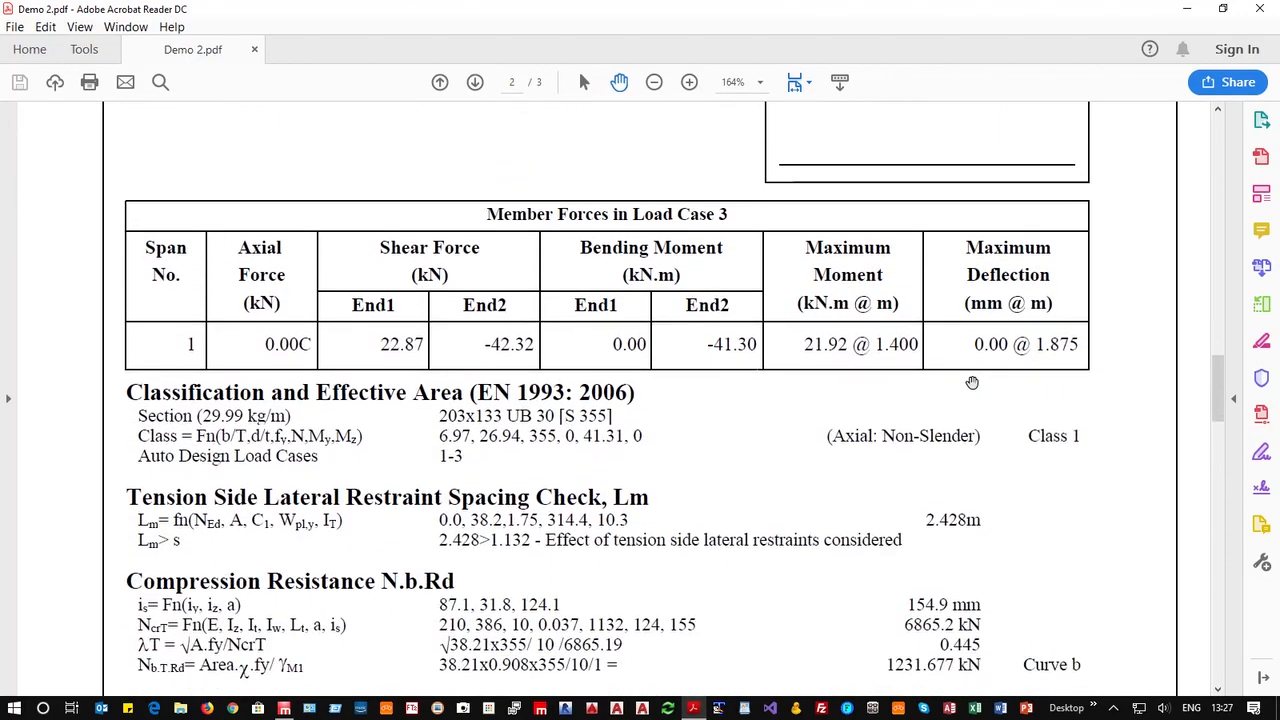
scroll(972, 382, down, 5)
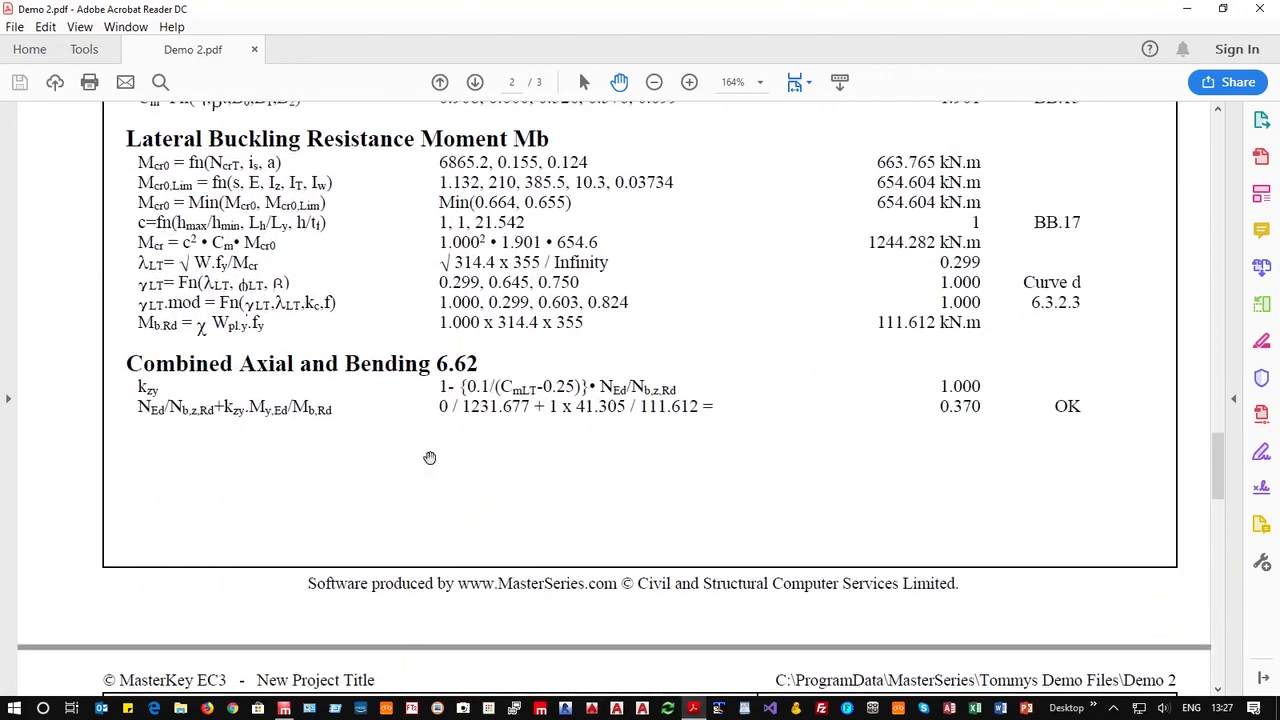
scroll(429, 402, up, 8)
scroll(429, 402, down, 19)
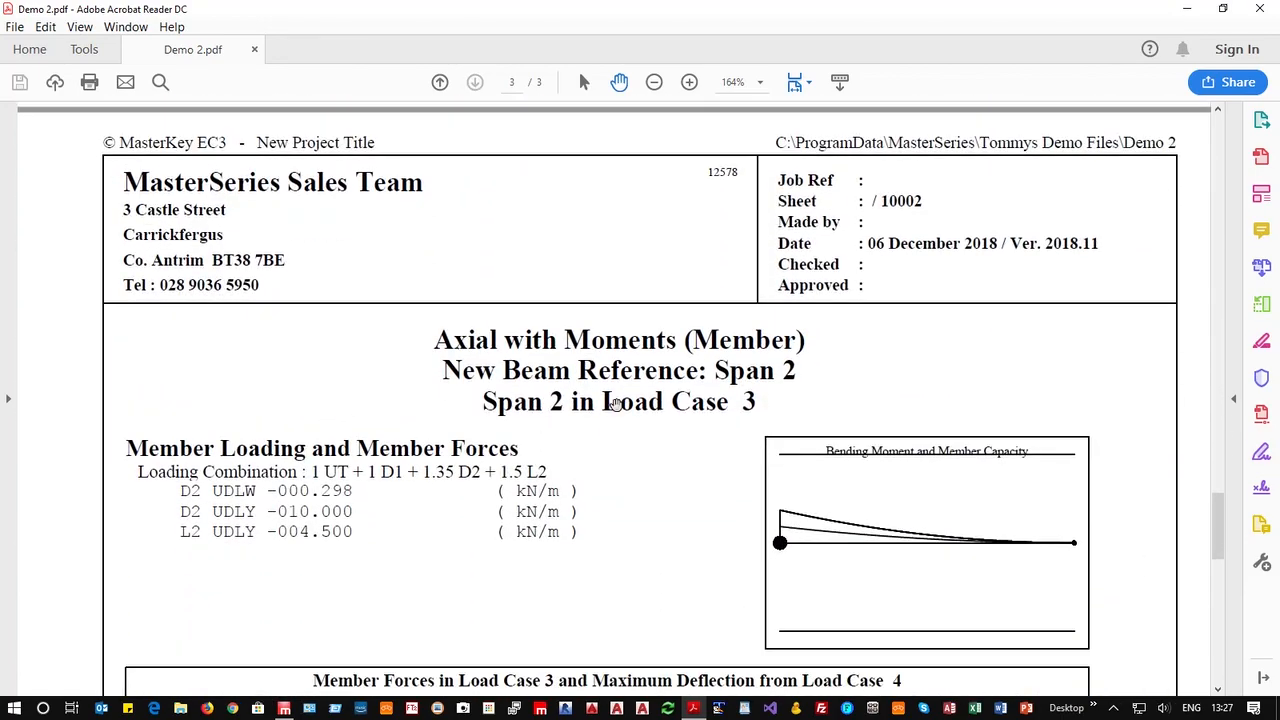
Review span 2's forces, classification and deflection check in the report, and close the PDF viewer and the steel design window.
scroll(617, 403, down, 12)
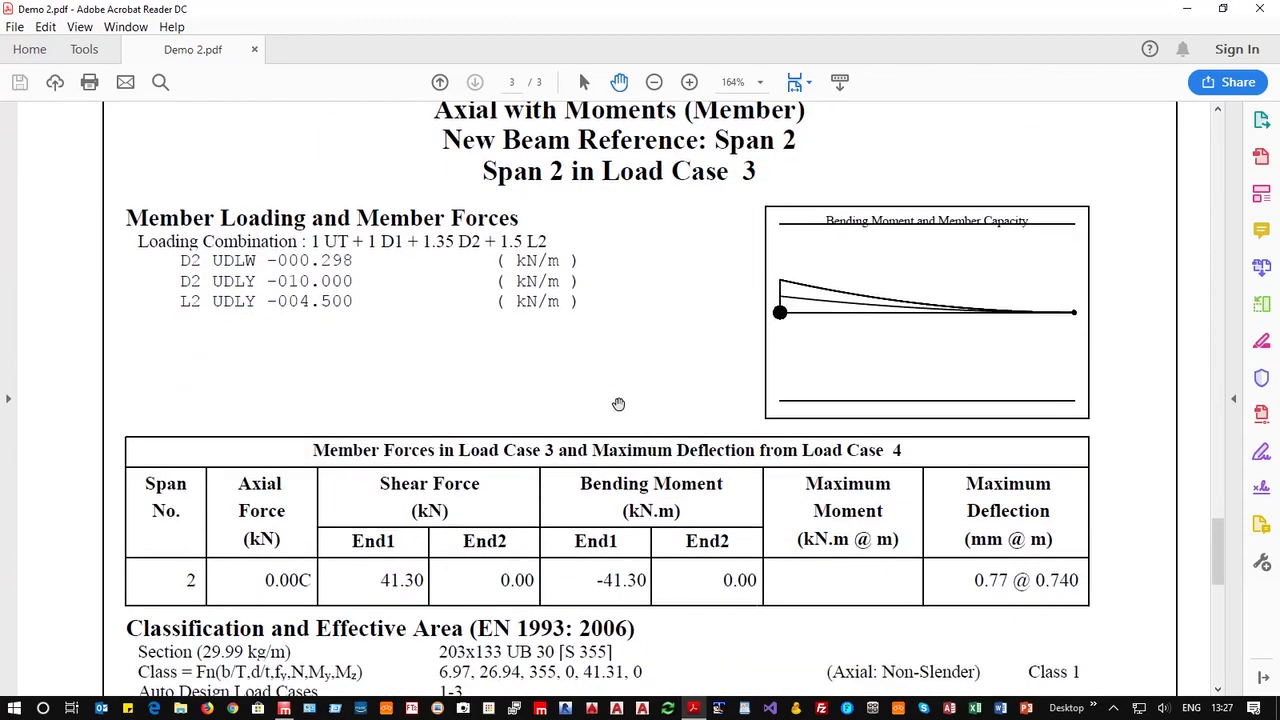
scroll(483, 395, down, 9)
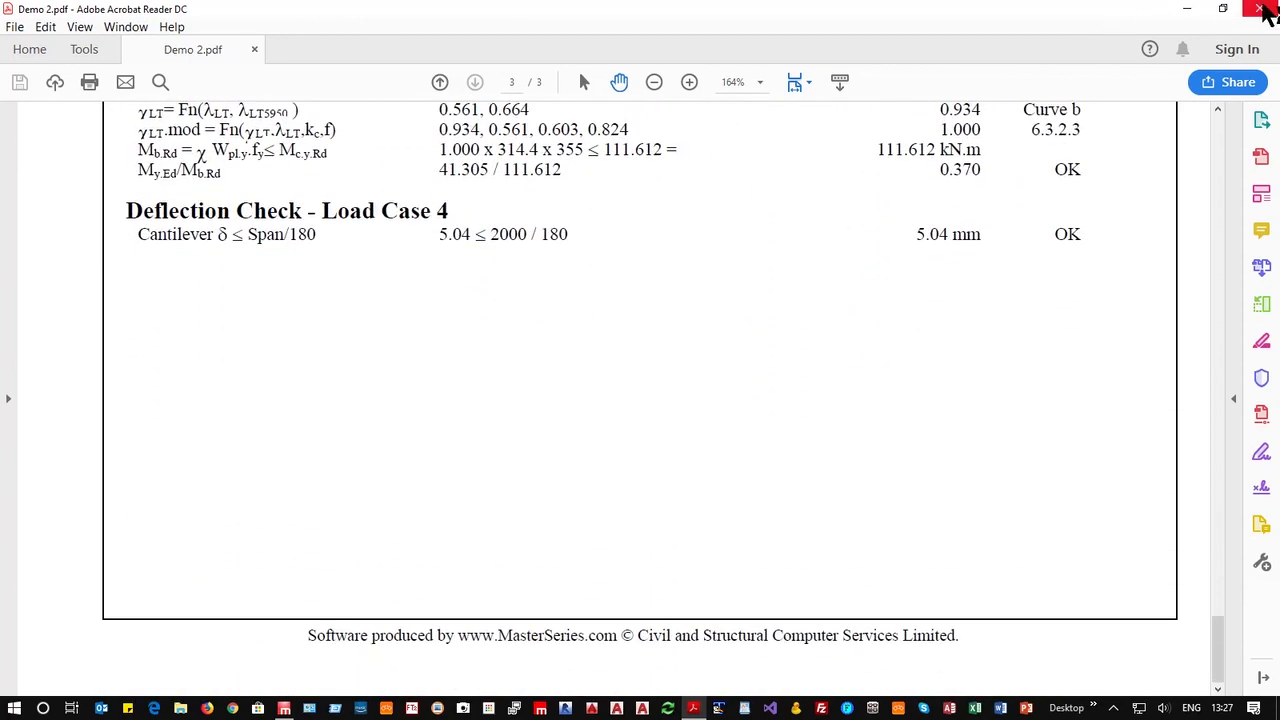
click(1260, 12)
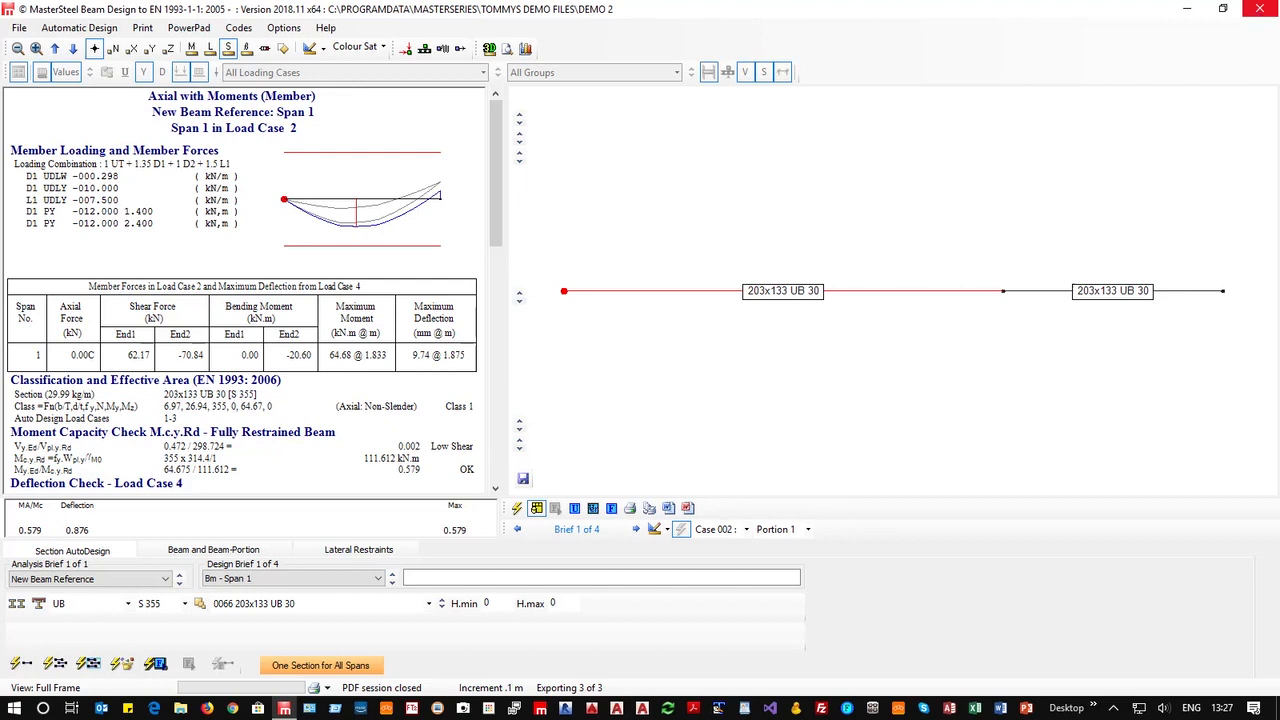
click(1260, 9)
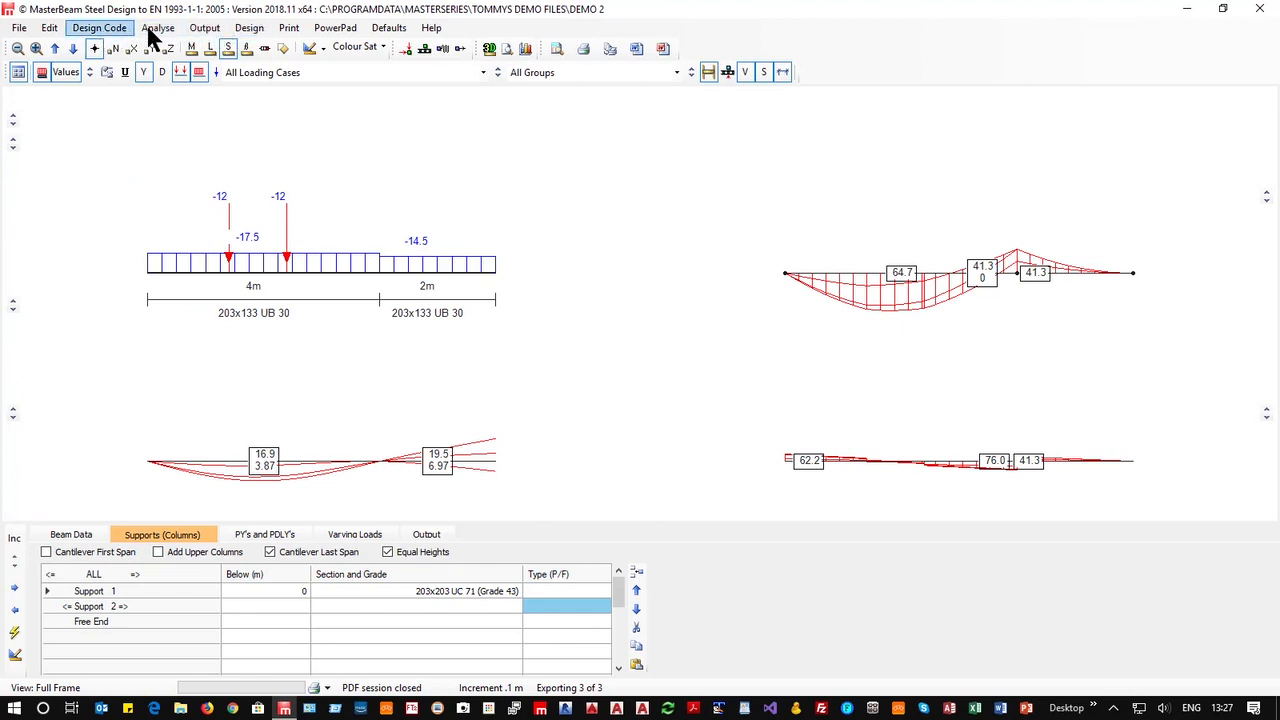
click(292, 29)
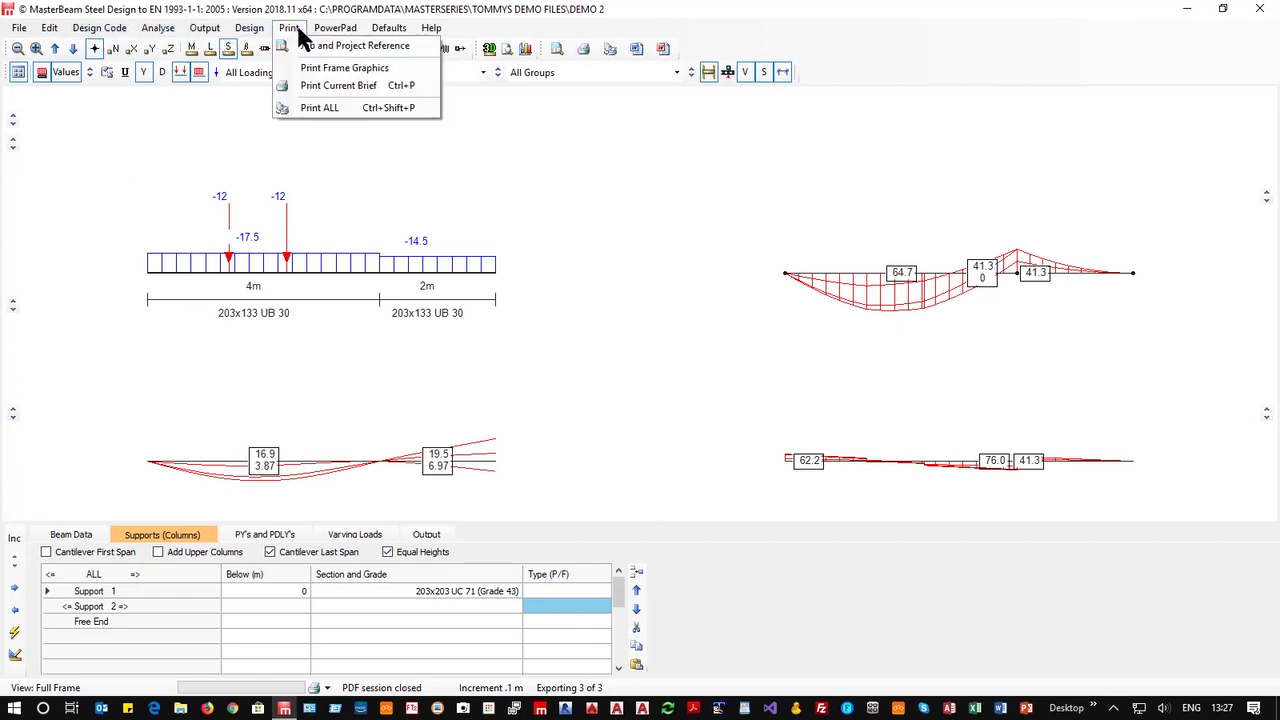
click(344, 88)
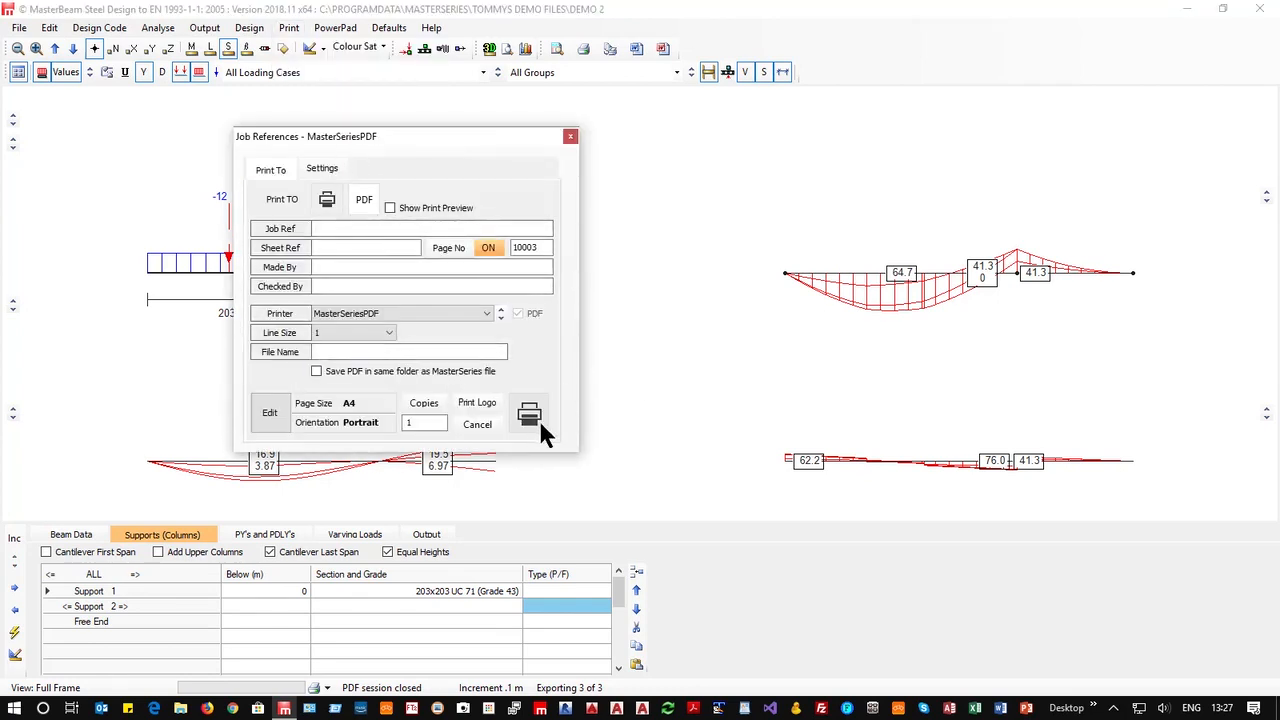
click(569, 137)
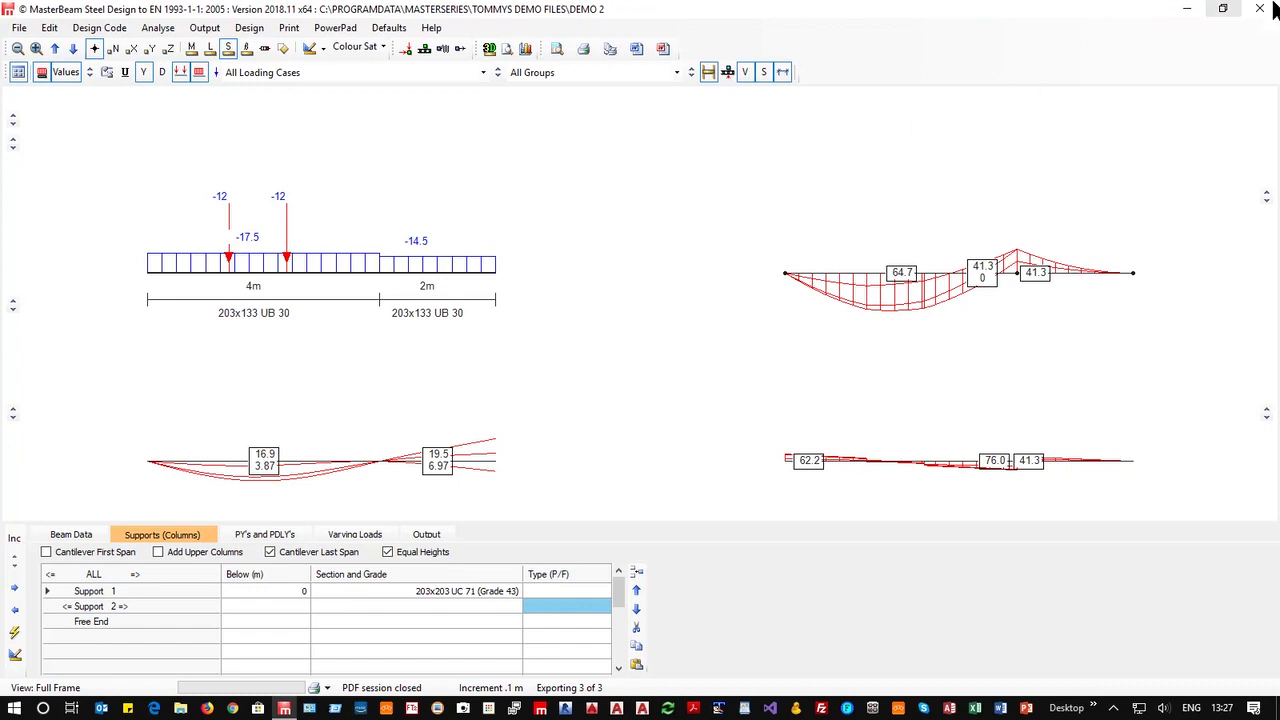
End the MasterBeam Steel session and save the Demo 2 data file.
click(783, 73)
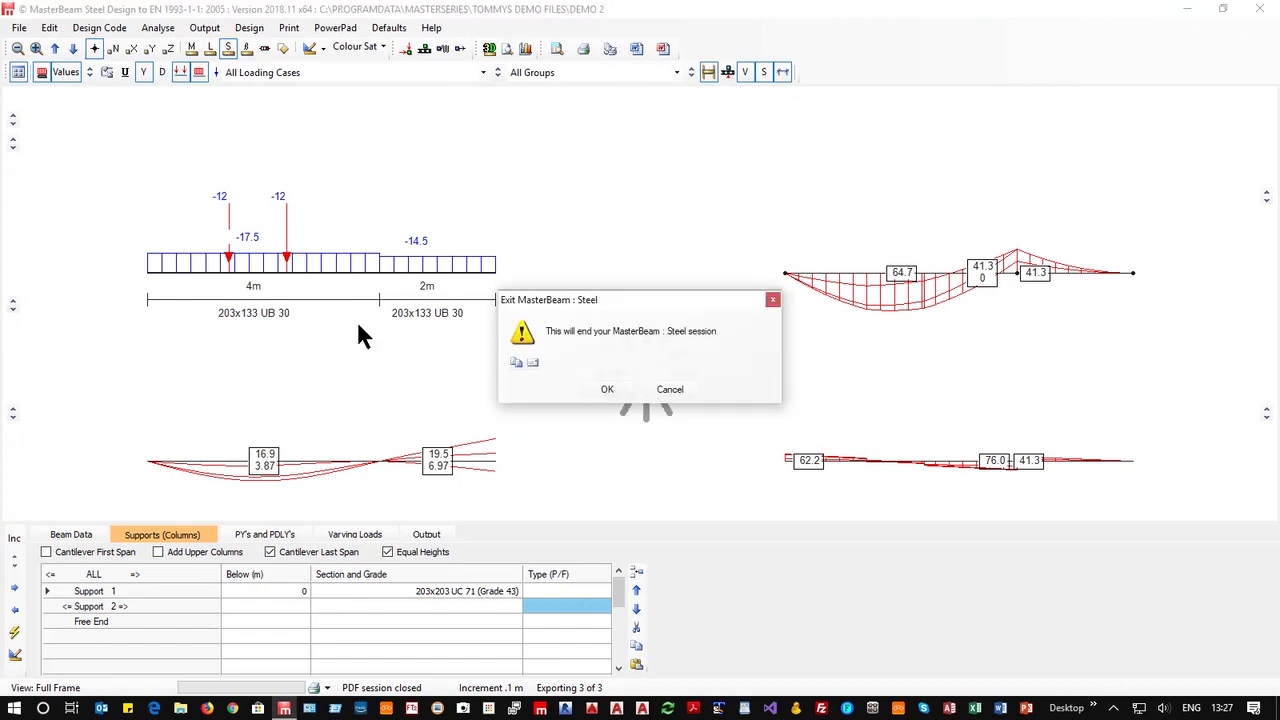
click(608, 391)
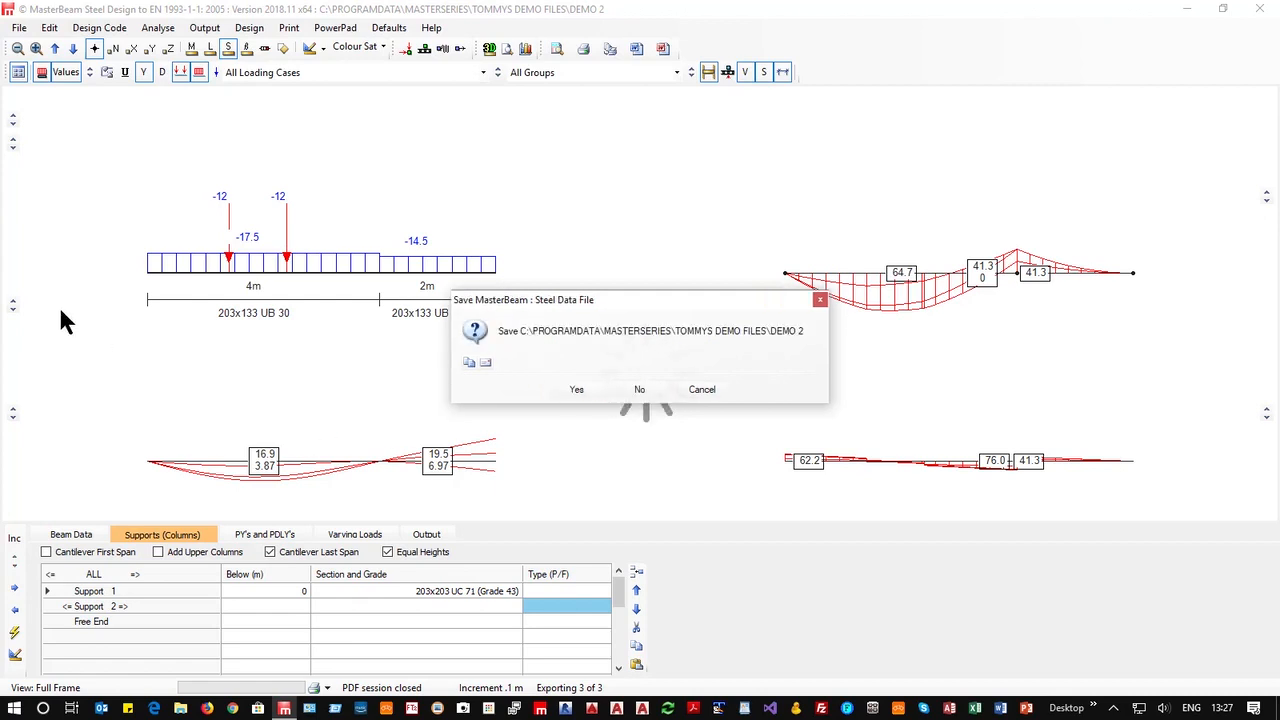
click(576, 389)
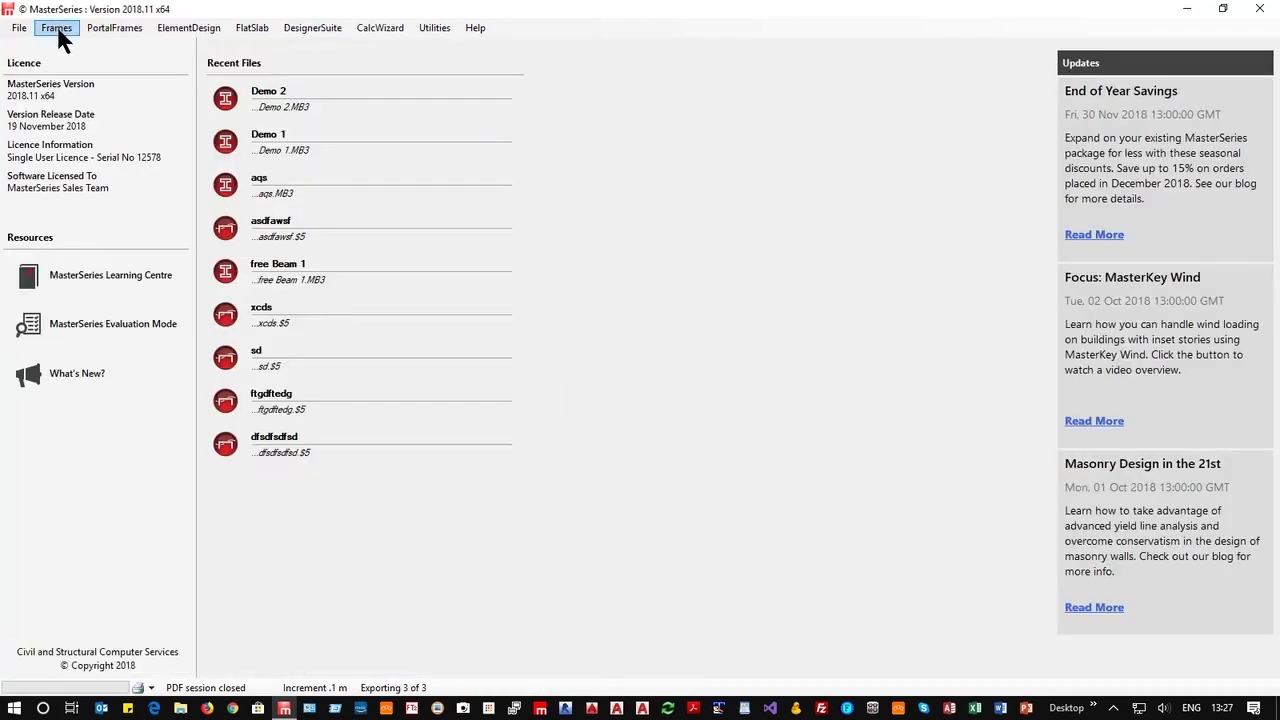
Start the MasterBeam Concrete Beam Designer and create a new file named Demo 1 in Tommys Demo Files.
click(315, 30)
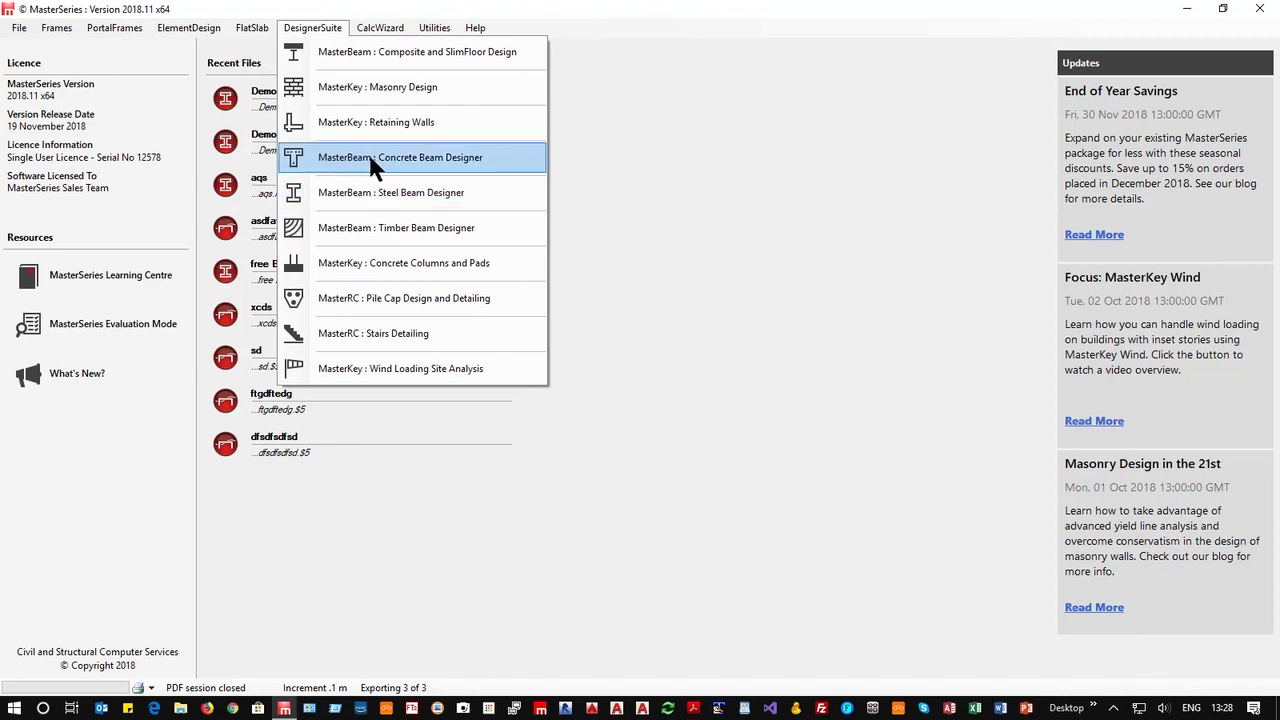
click(370, 160)
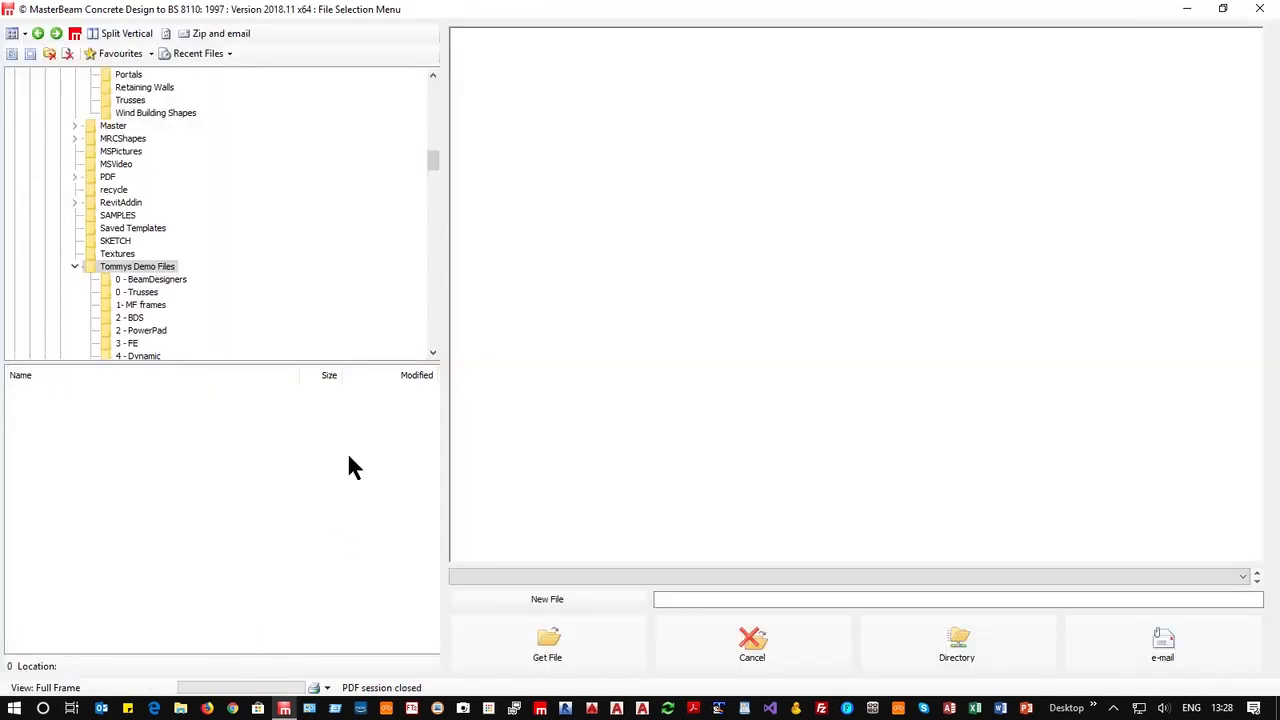
click(565, 599)
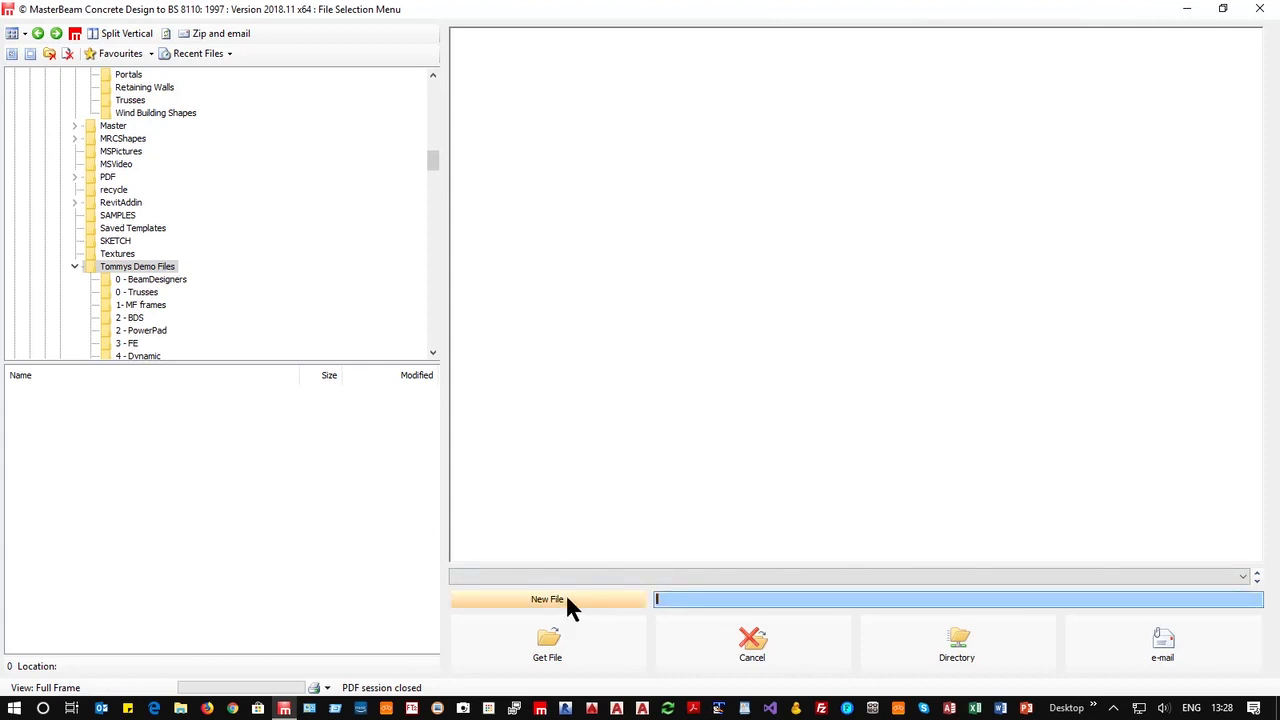
text(Demo 1)
click(546, 660)
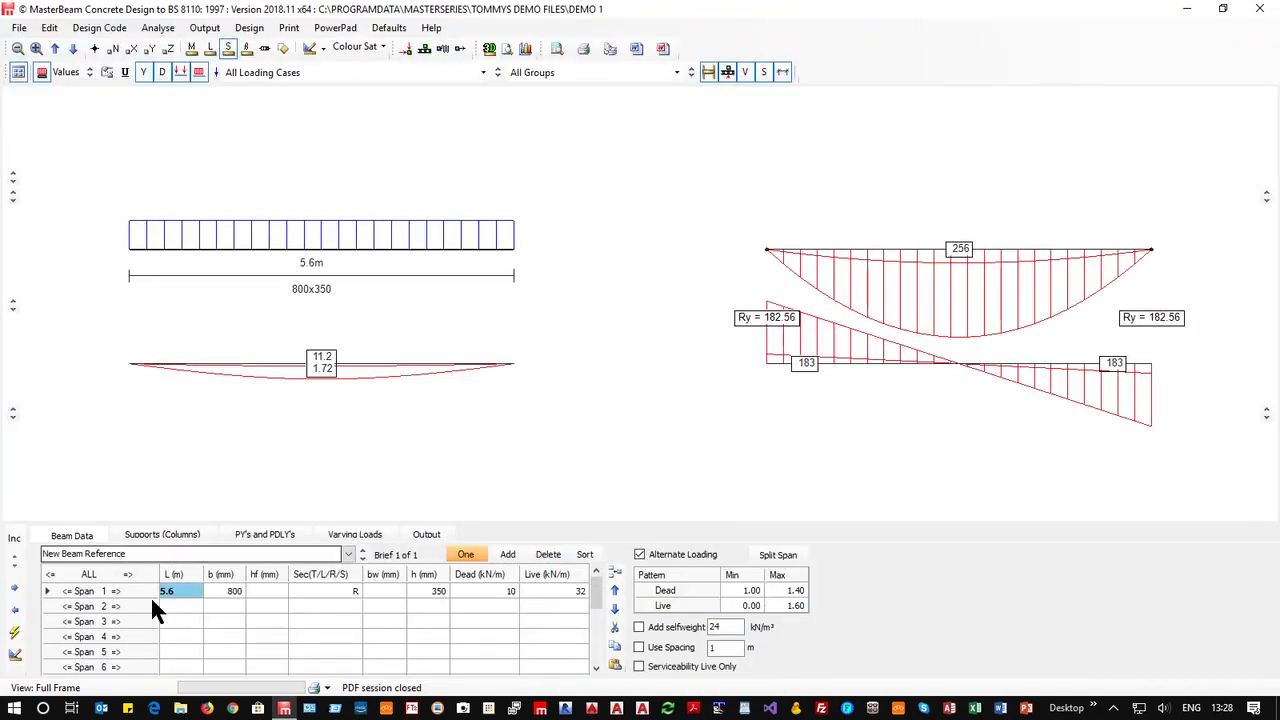
Add a second span 4.9 m long and a third span 6.5 m long to the concrete beam.
click(178, 606)
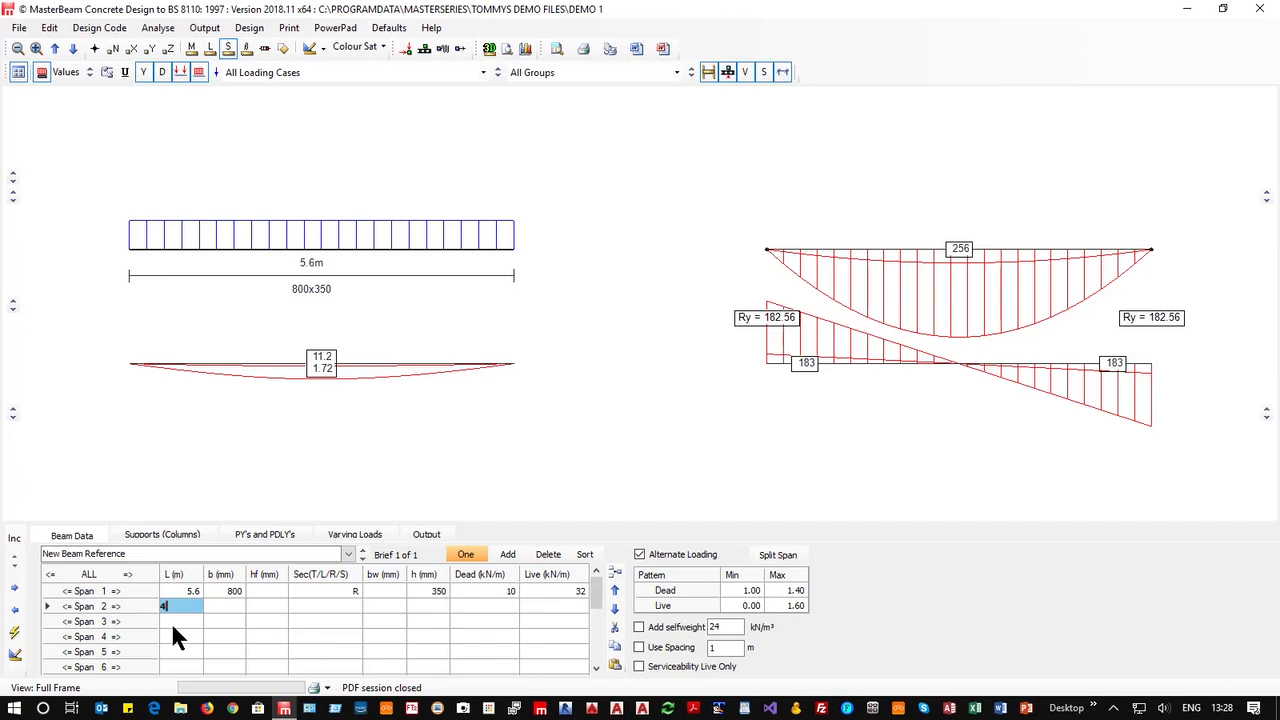
key(Return)
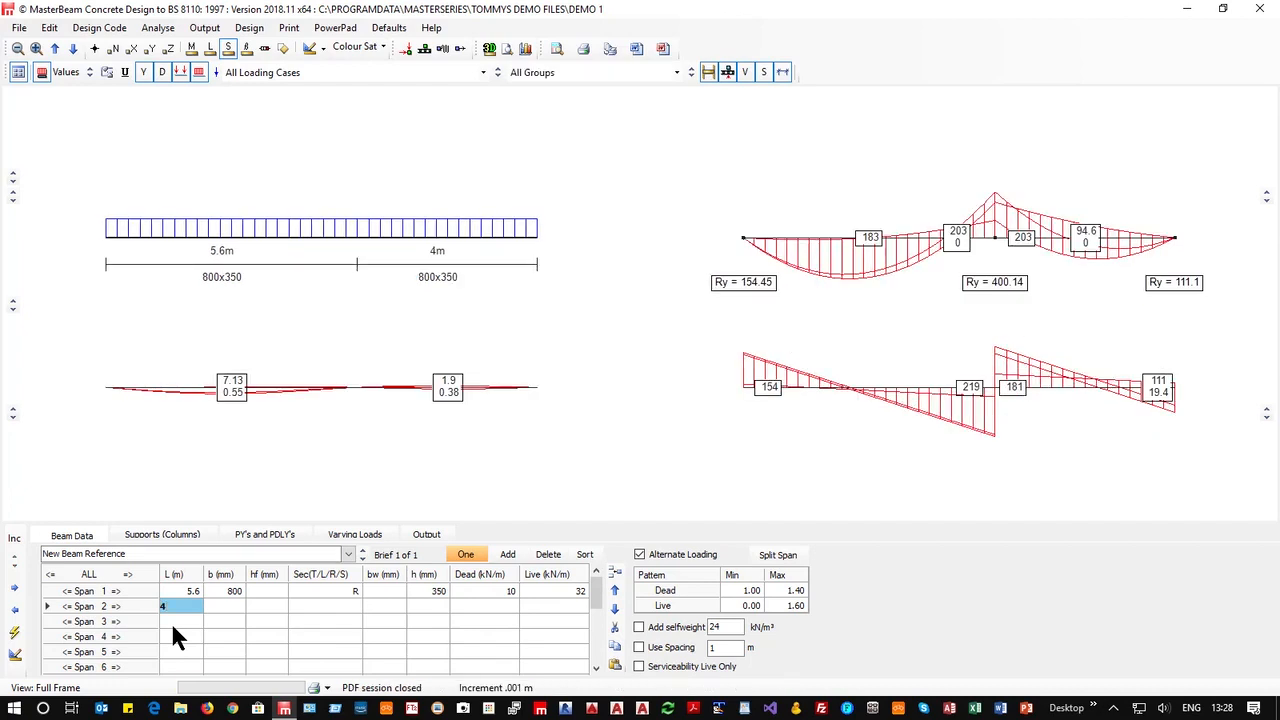
text(4.9)
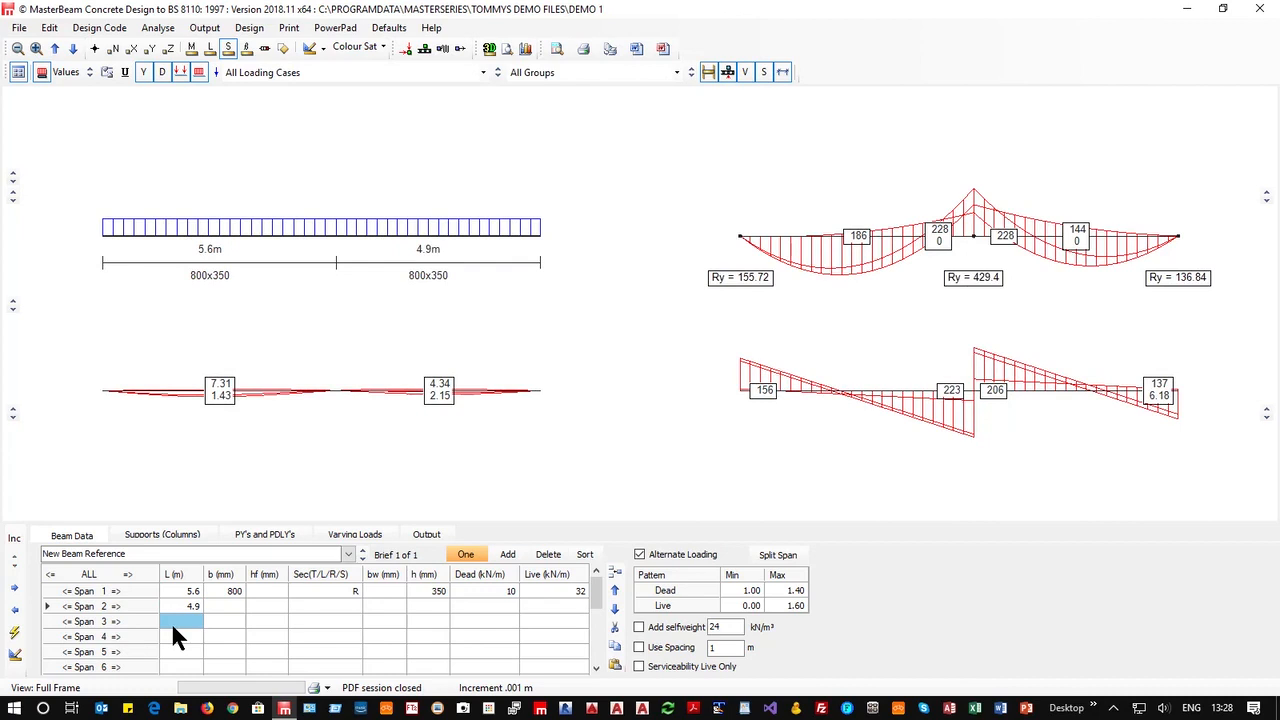
text(6.)
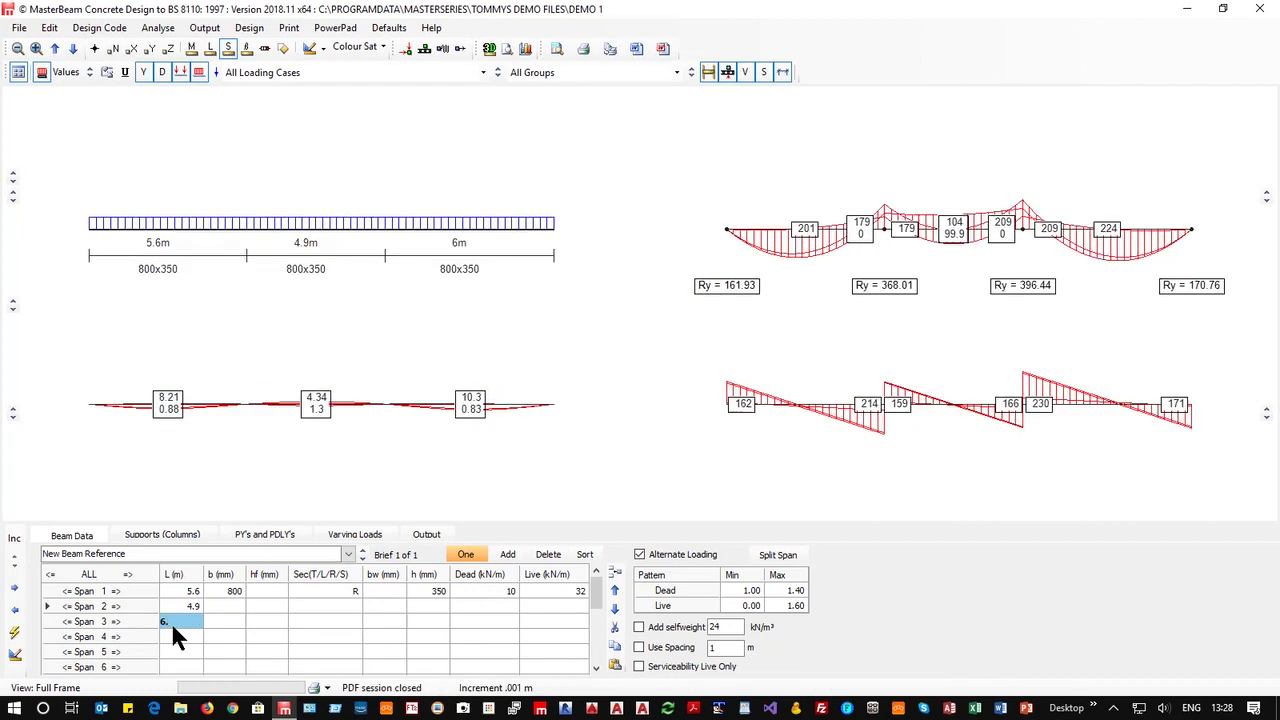
text(5)
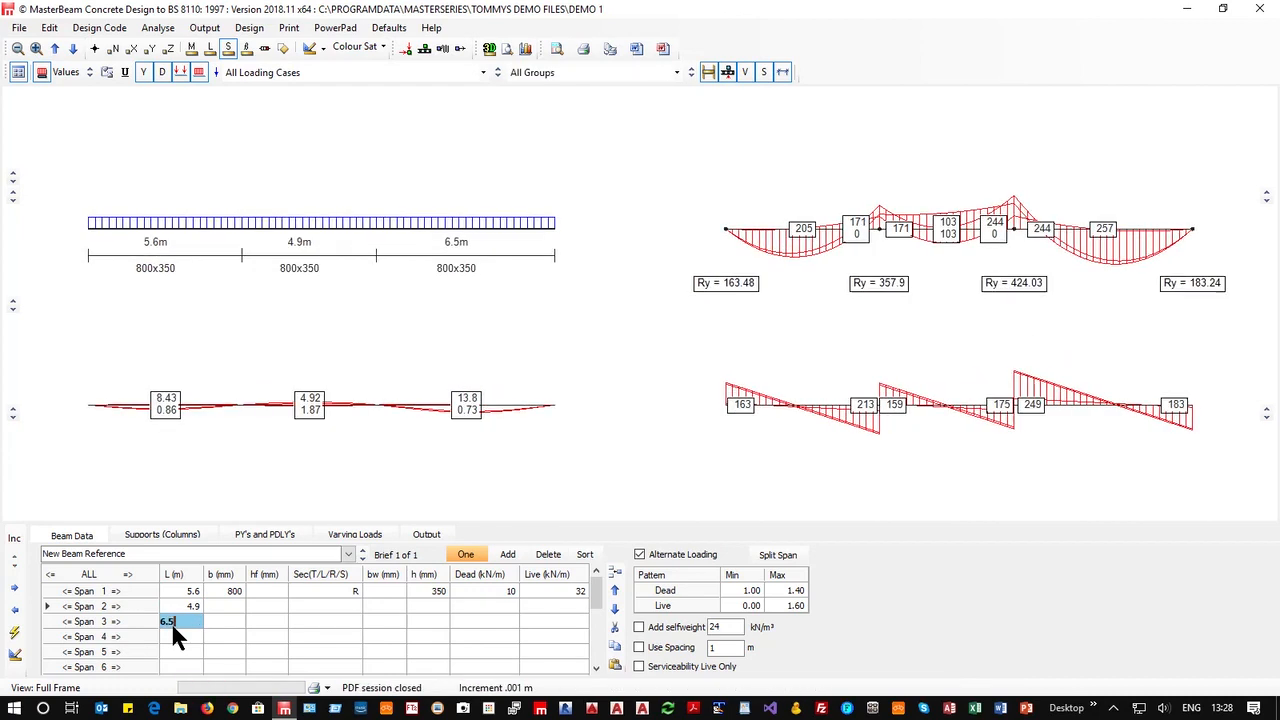
Set the beam width on span 1 to 600 mm and check its depth, dead load and live load entries.
click(229, 591)
text(6)
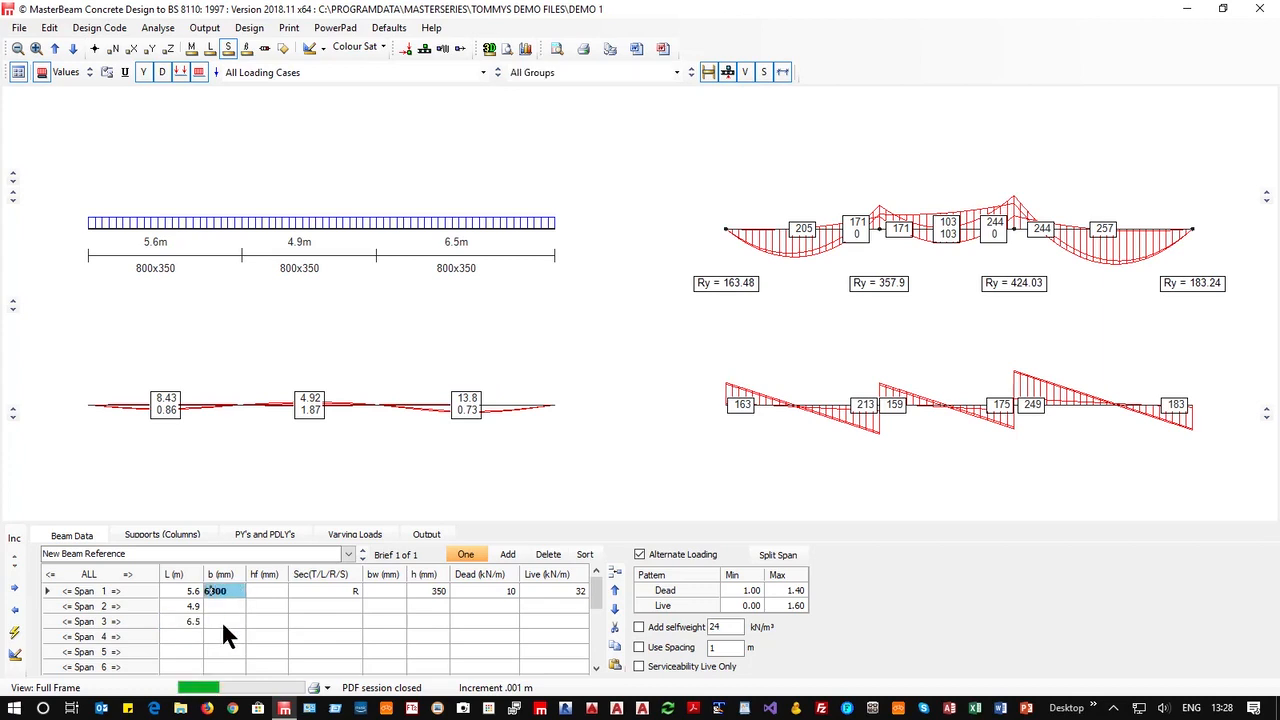
click(424, 591)
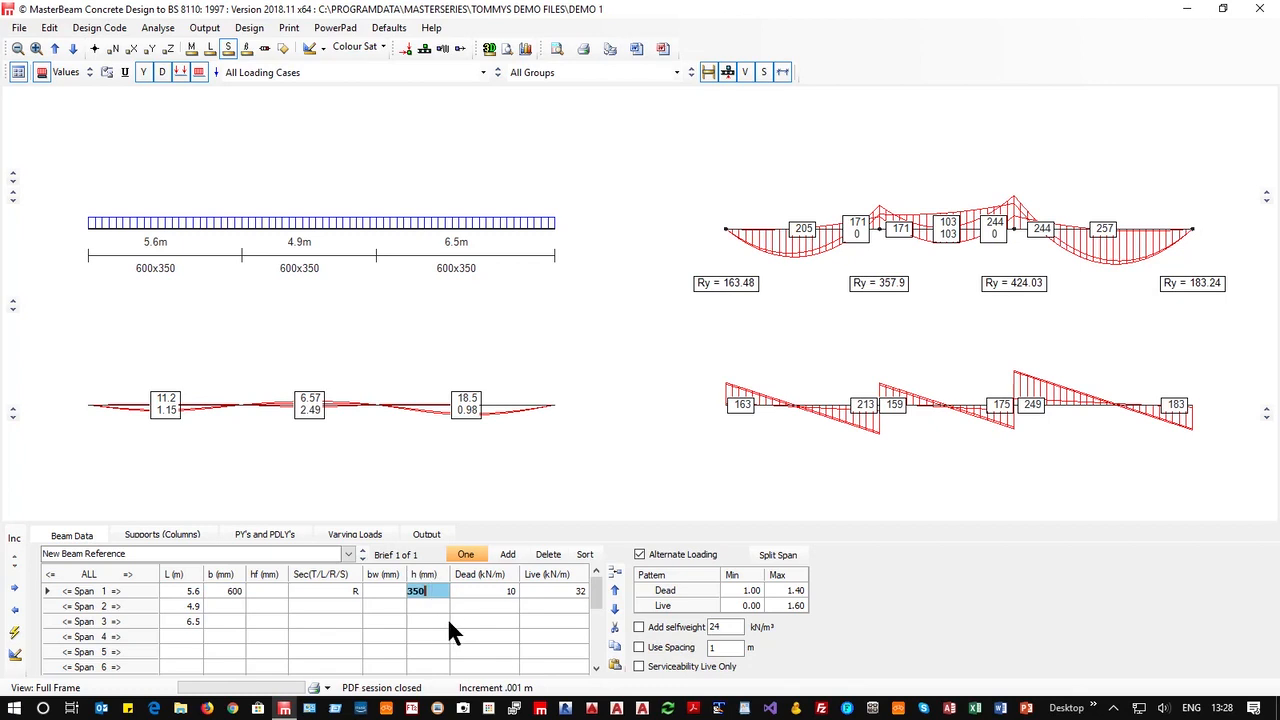
click(492, 585)
click(549, 588)
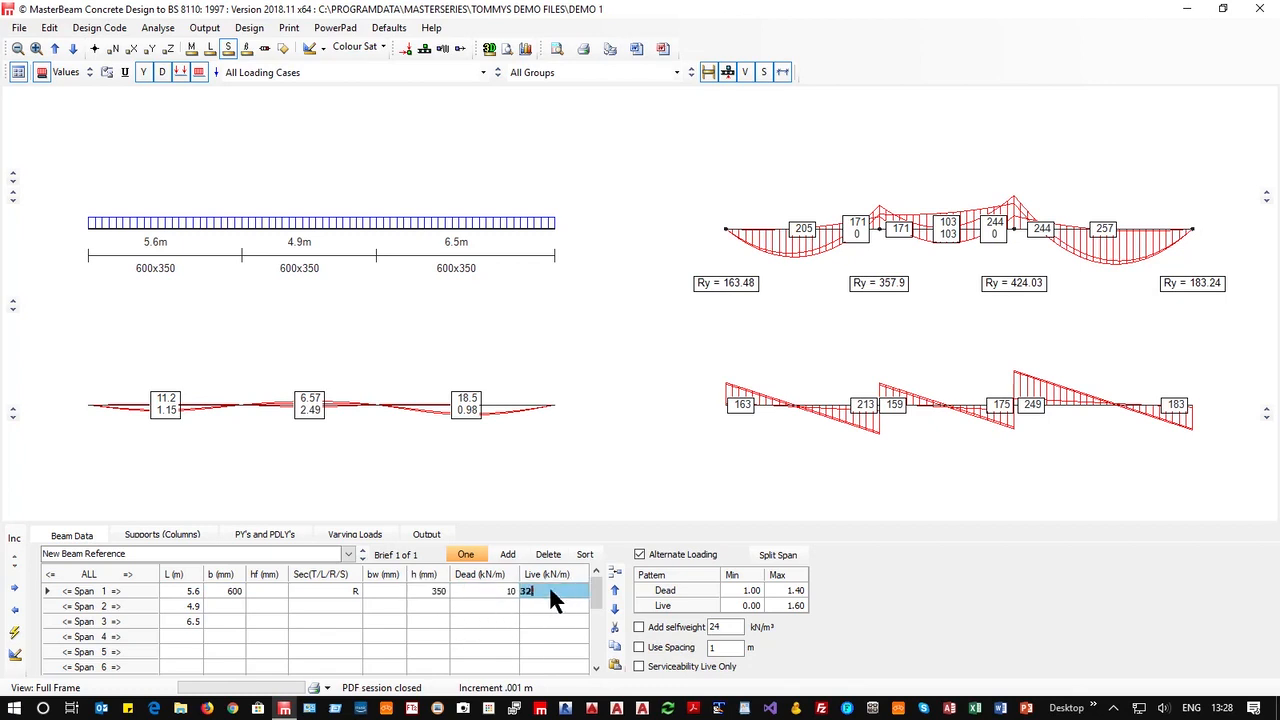
click(488, 590)
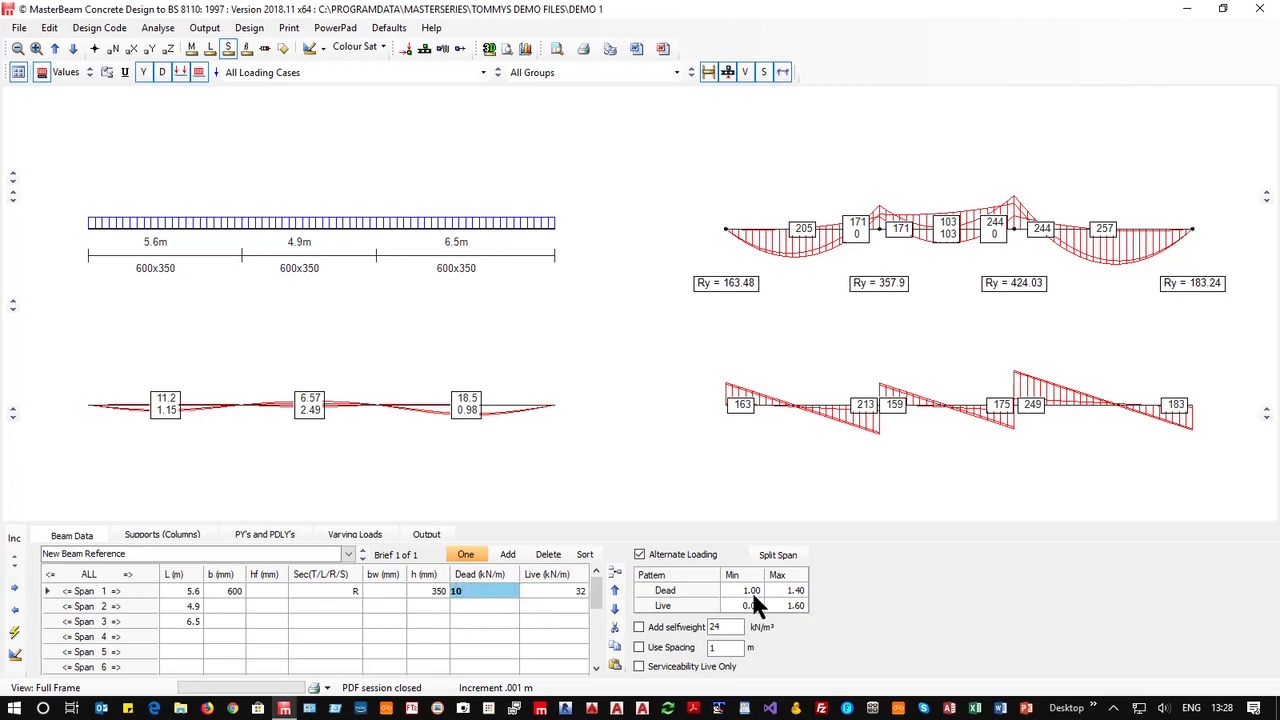
Switch the concrete design code to EC2 and include the beam selfweight at 24 kN/m³.
click(249, 27)
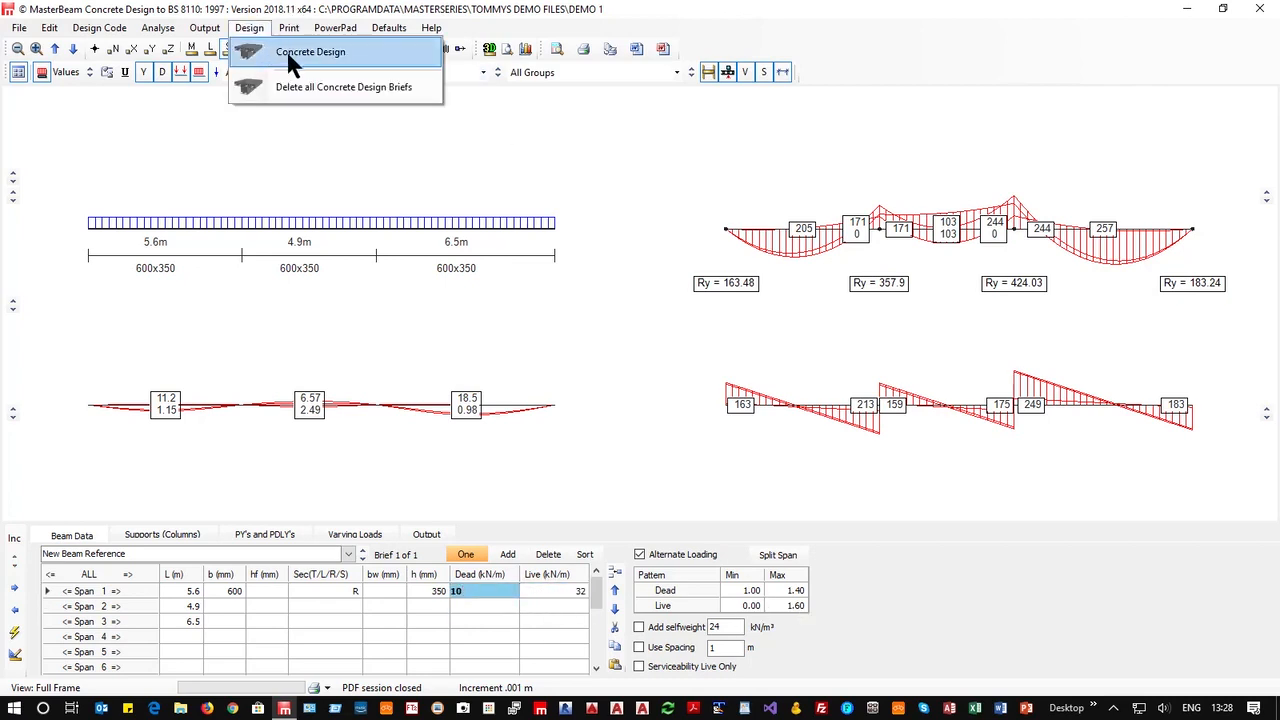
click(249, 27)
click(99, 27)
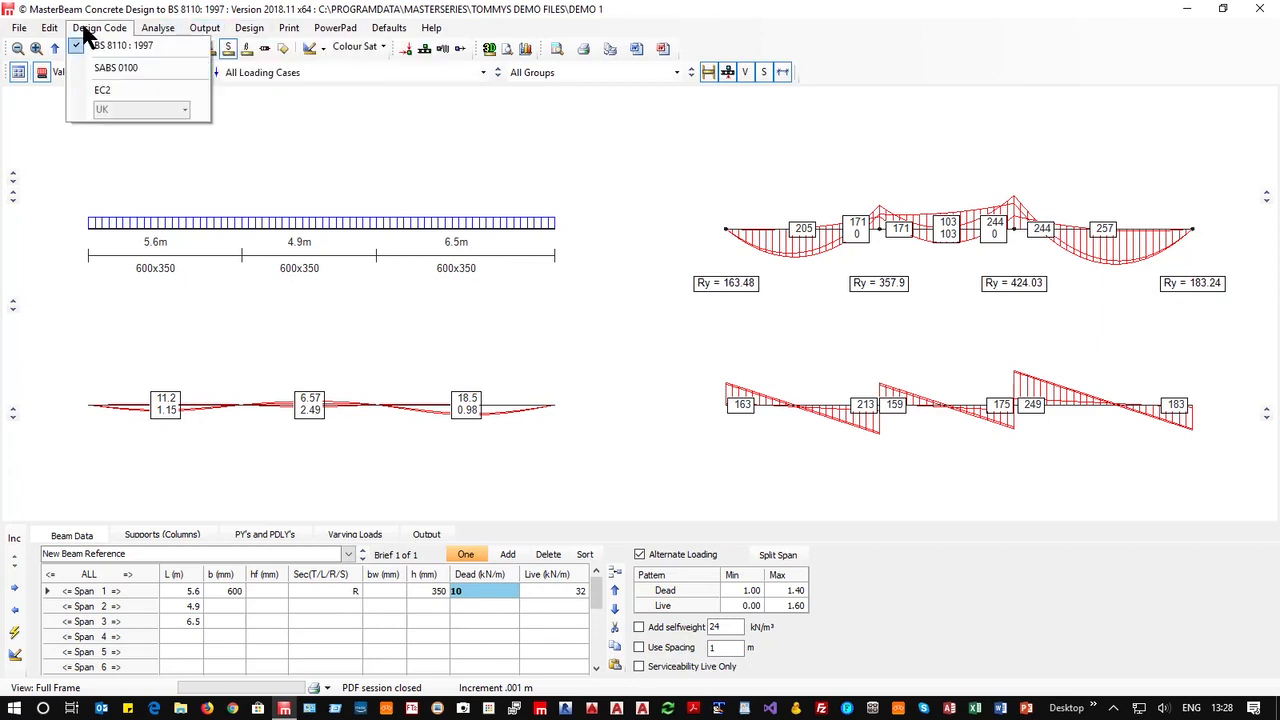
click(122, 89)
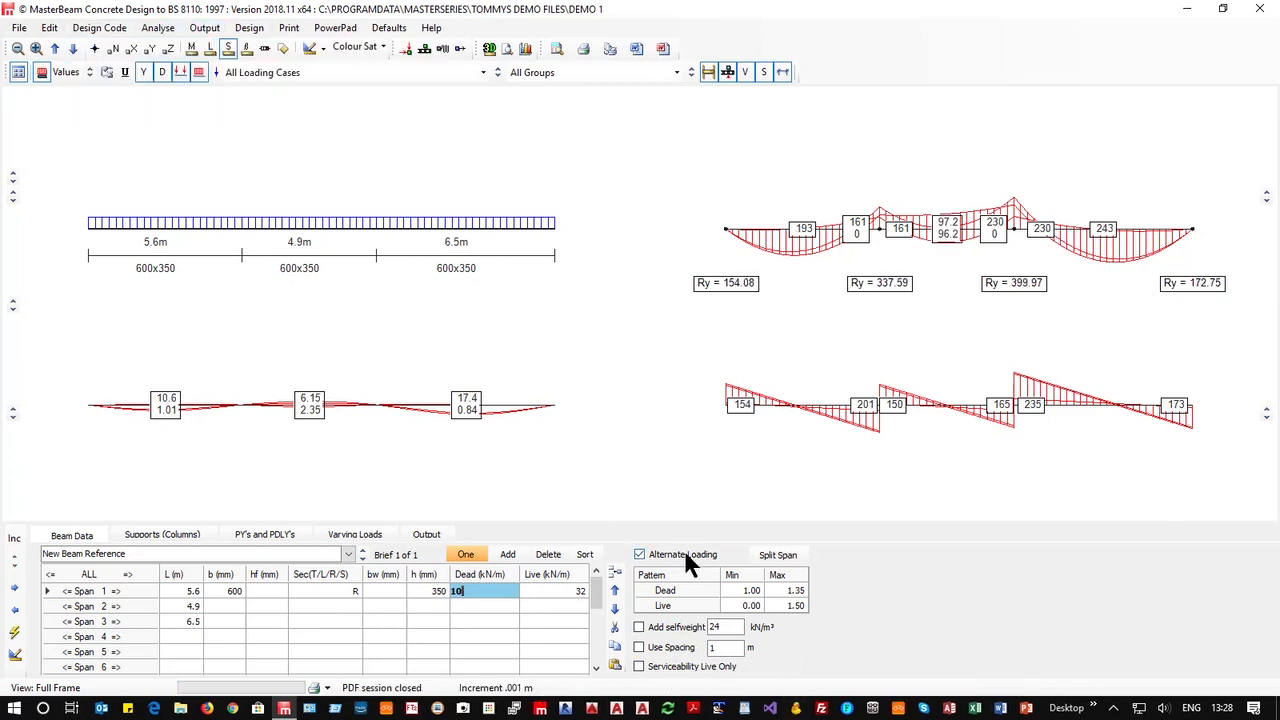
click(639, 627)
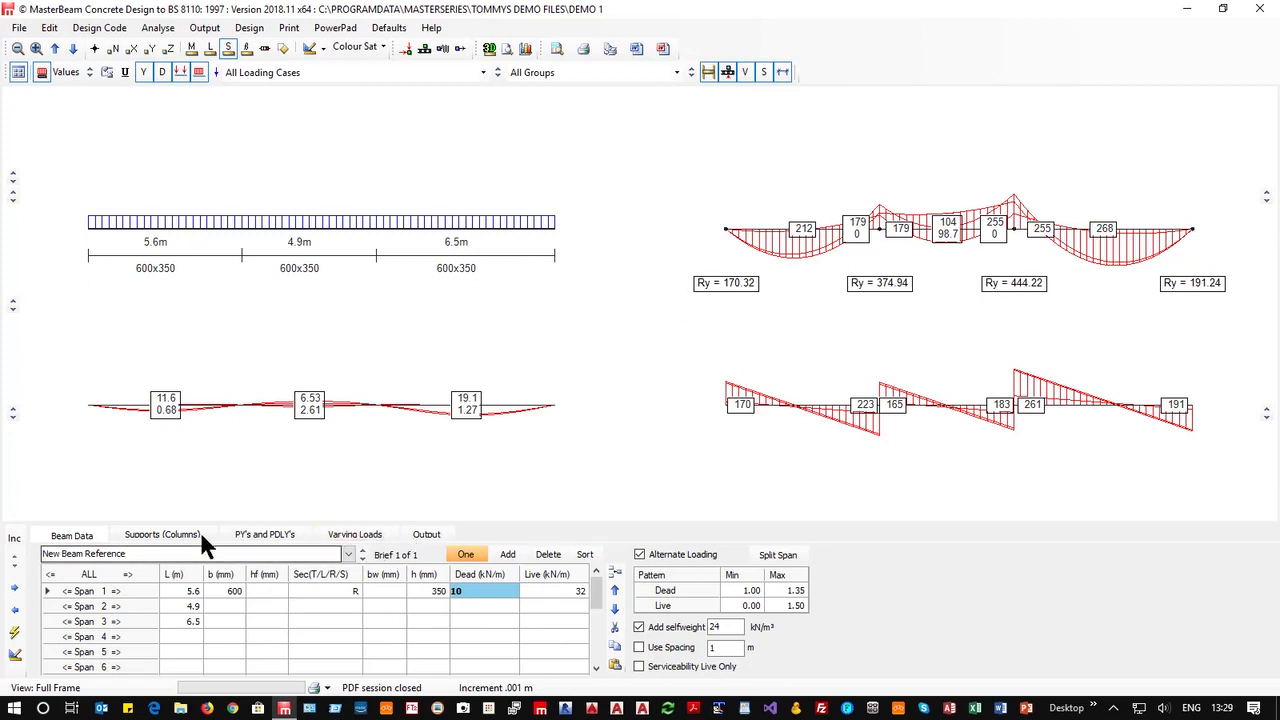
Look through the beam's support, point load, partial distributed load and varying load inputs.
click(163, 535)
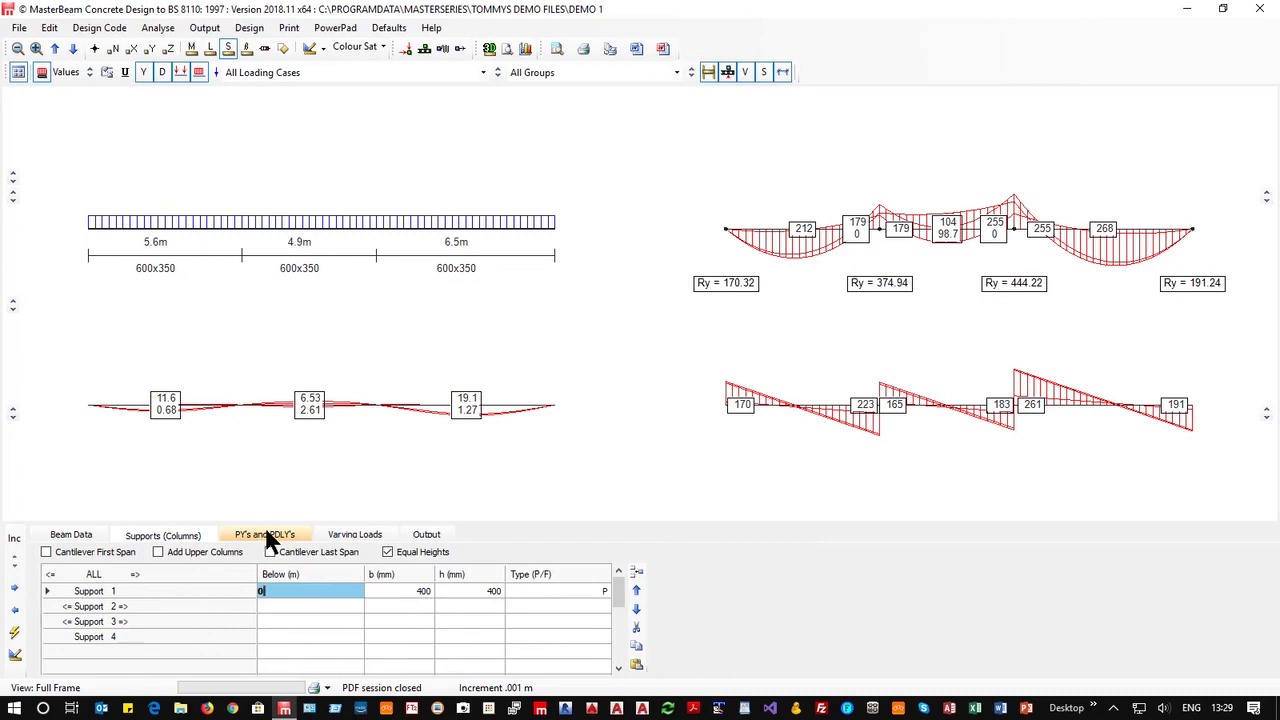
click(265, 535)
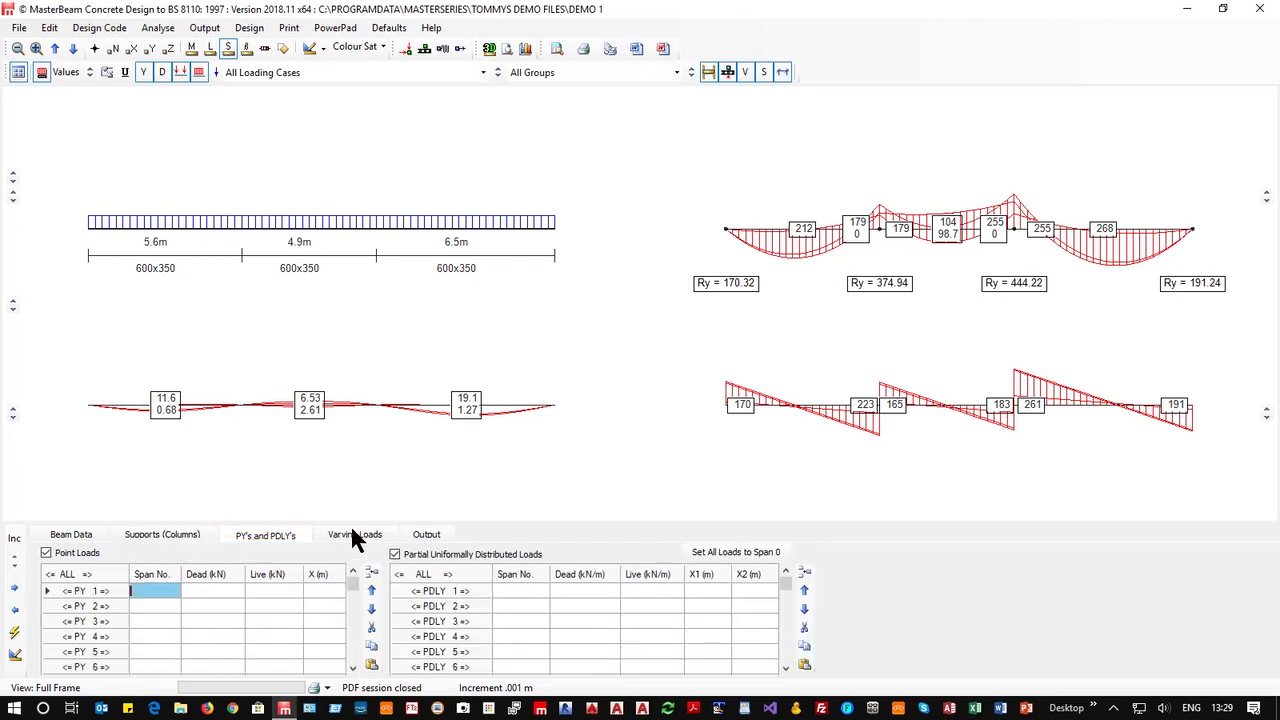
click(355, 535)
click(165, 535)
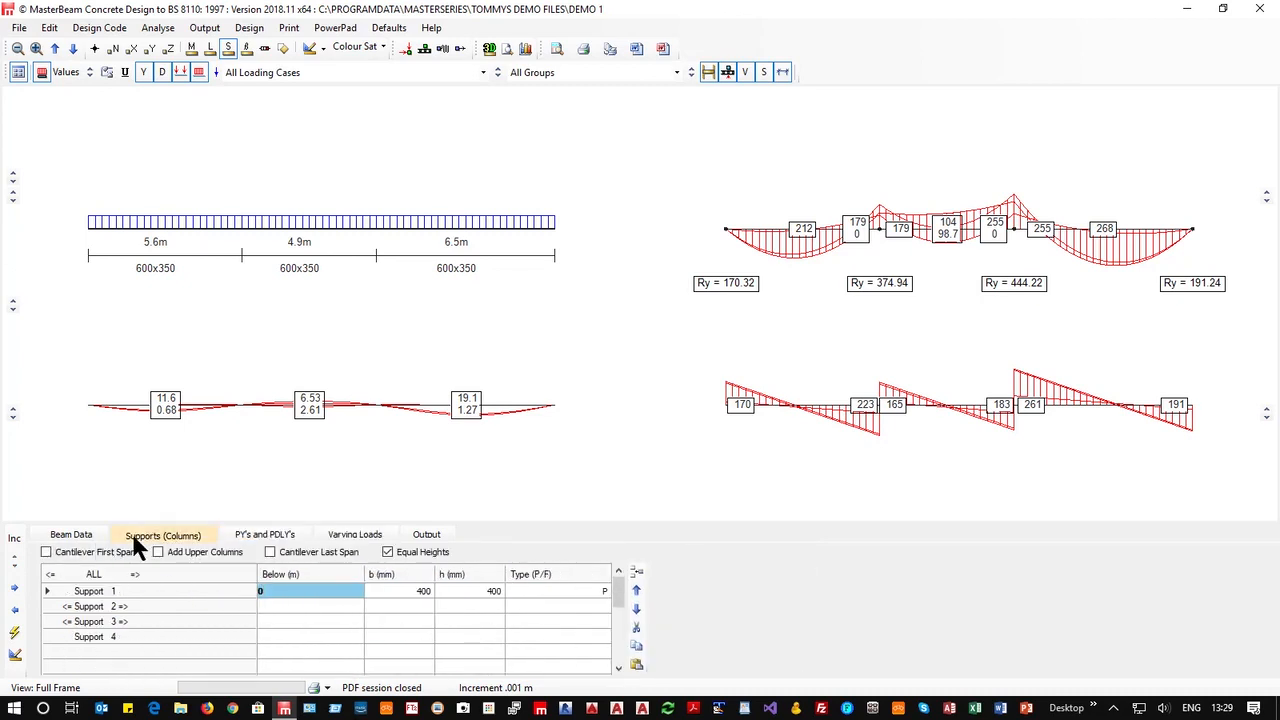
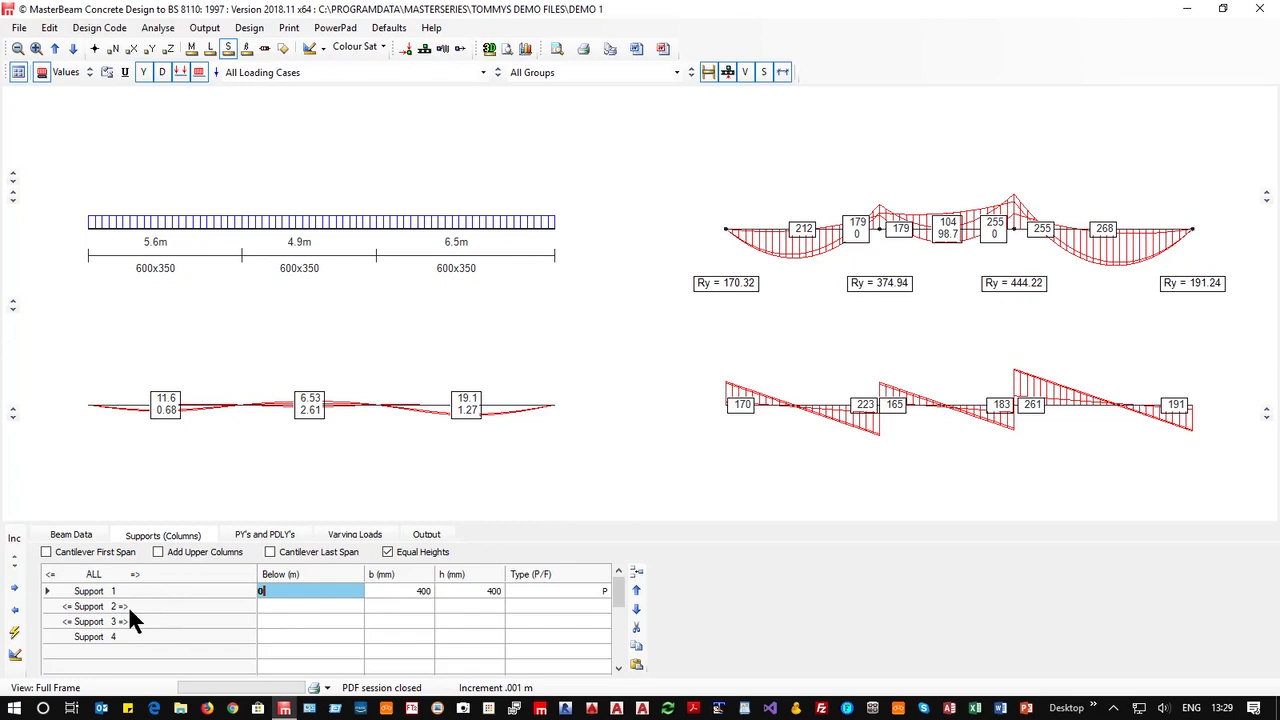
Shift support 2 to make span 1 5.585 m and span 2 4.915 m, and raise the adjustment increment to 0.1 m.
key(Return)
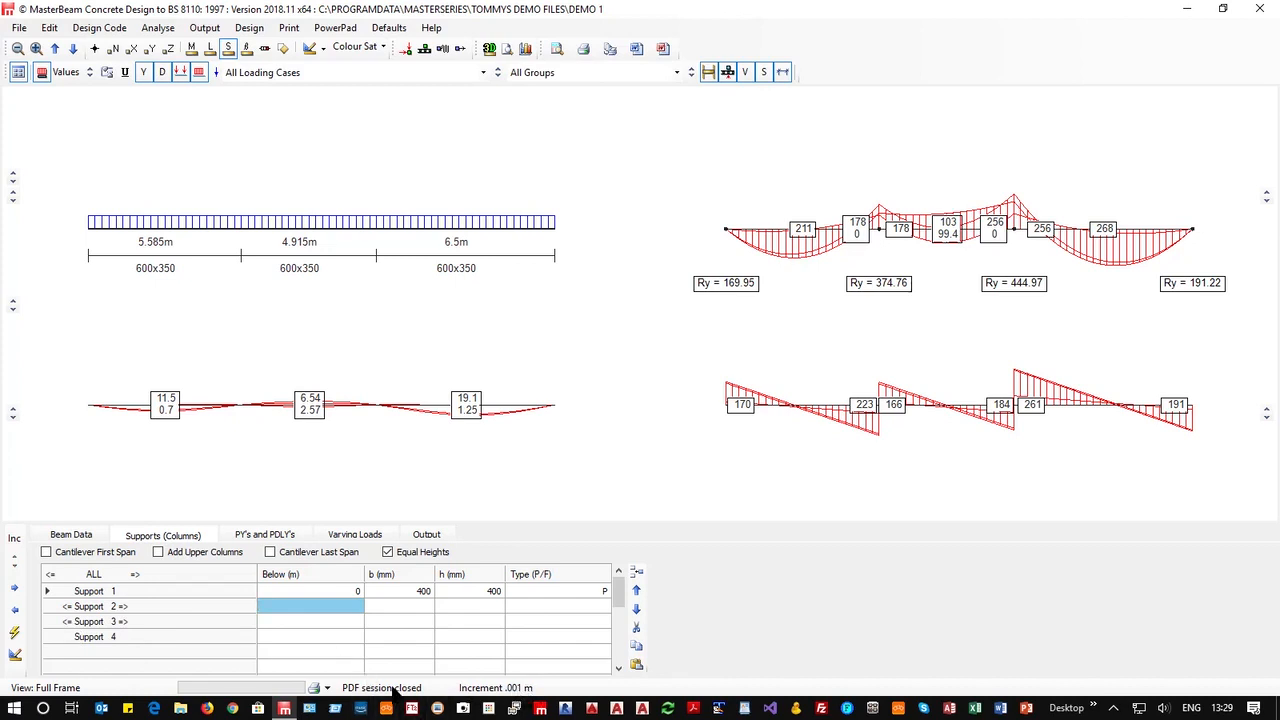
click(15, 556)
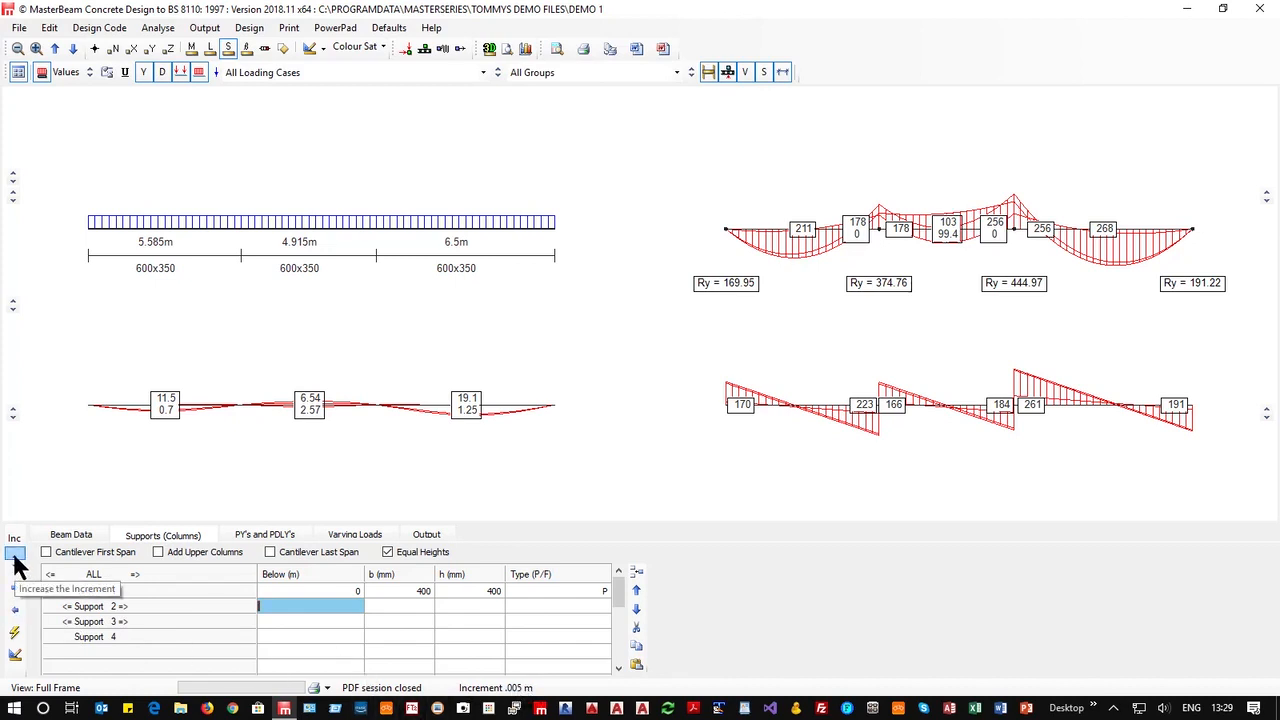
click(15, 556)
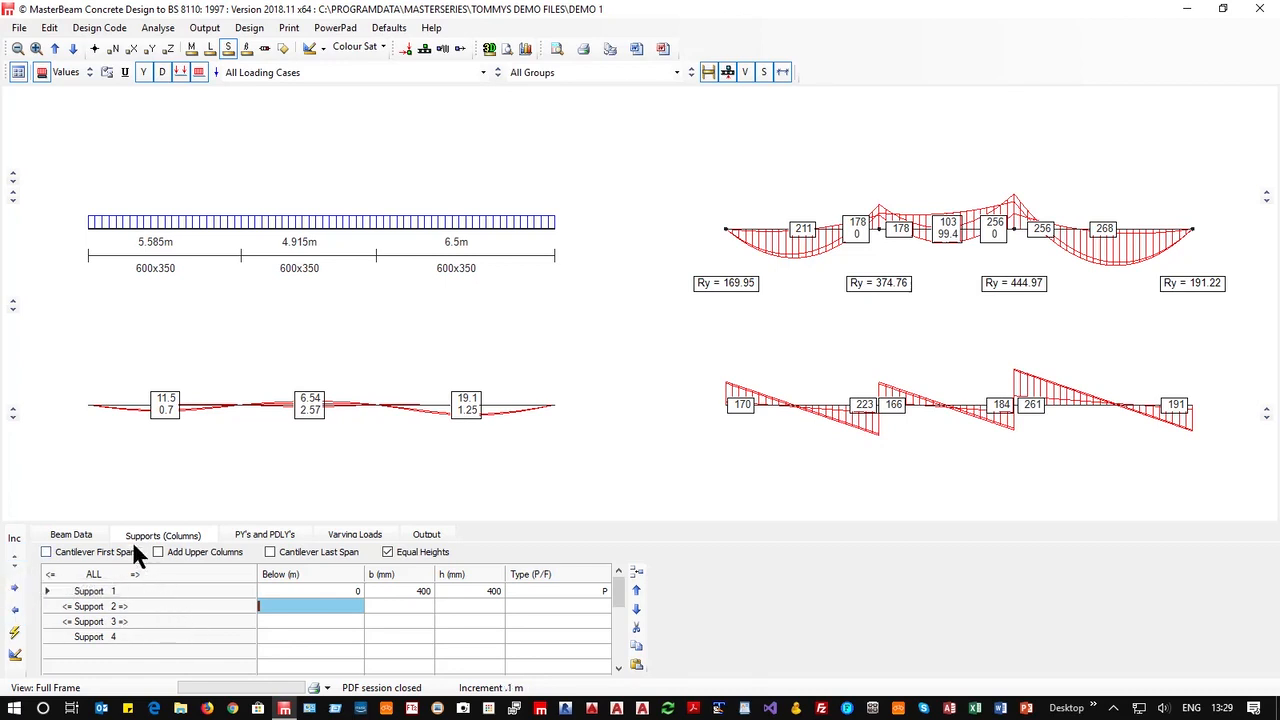
Set the length of span 1 to 5.5 m and span 2 to 4.9 m in the beam data.
click(72, 535)
click(186, 591)
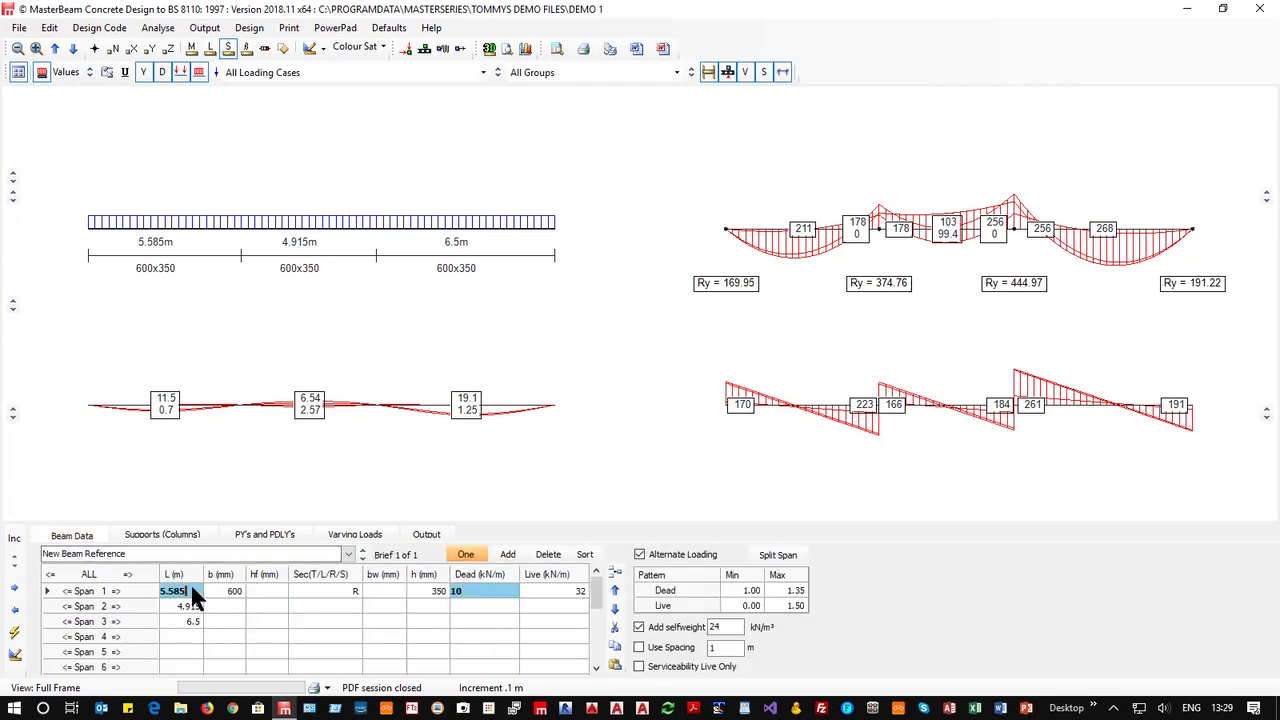
key(Delete)
key(Delete)
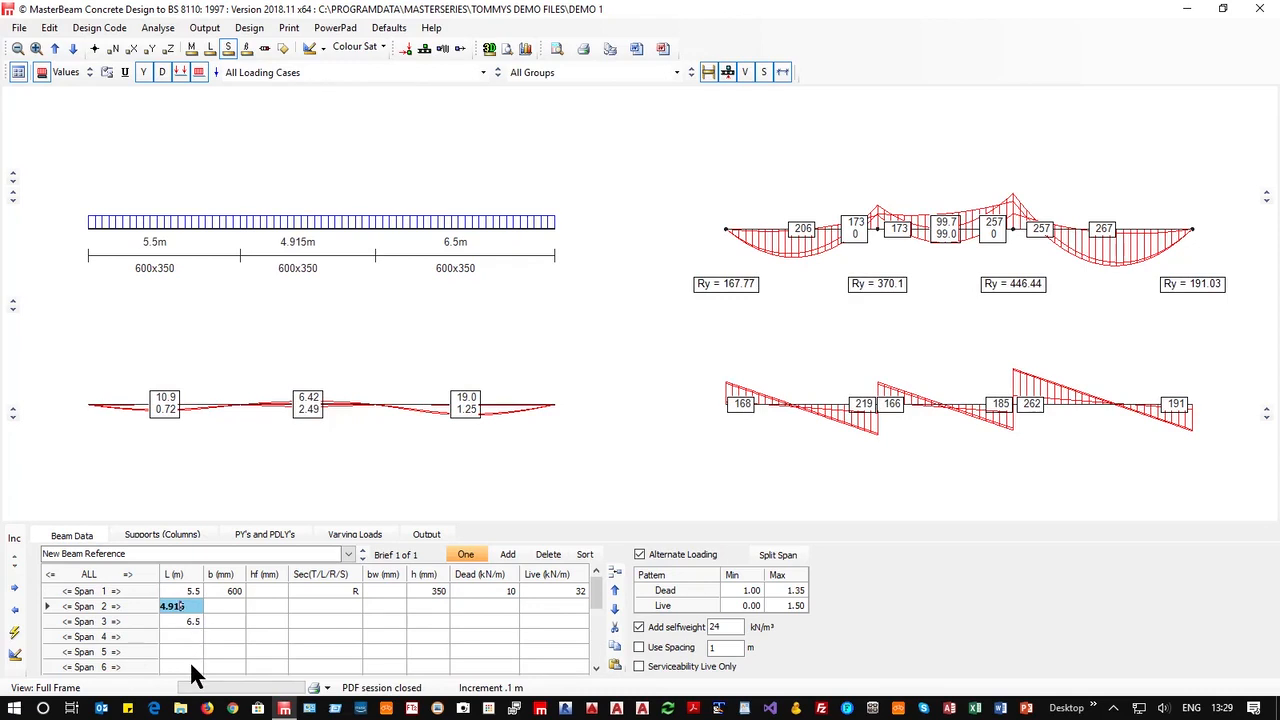
key(Delete)
key(Delete)
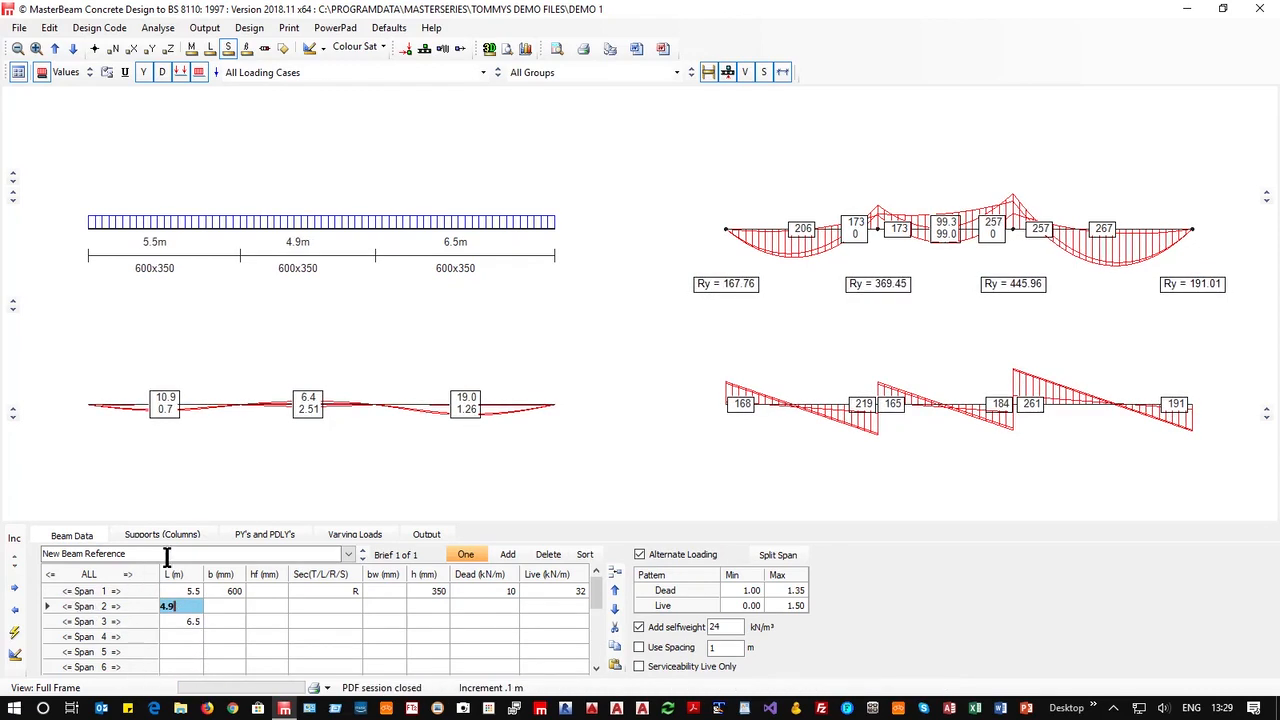
Shift support 2 towards support 1 until span 1 is 4.8 m and span 2 is 5.6 m.
click(164, 532)
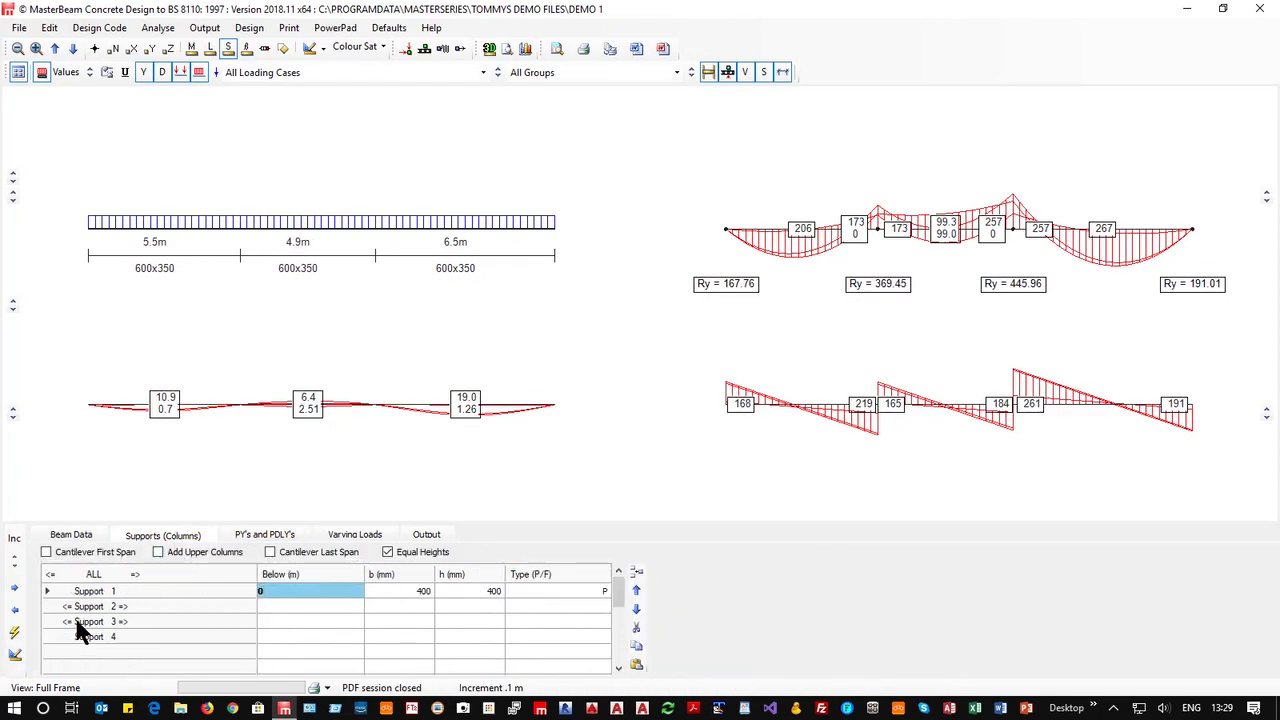
click(122, 605)
click(122, 605)
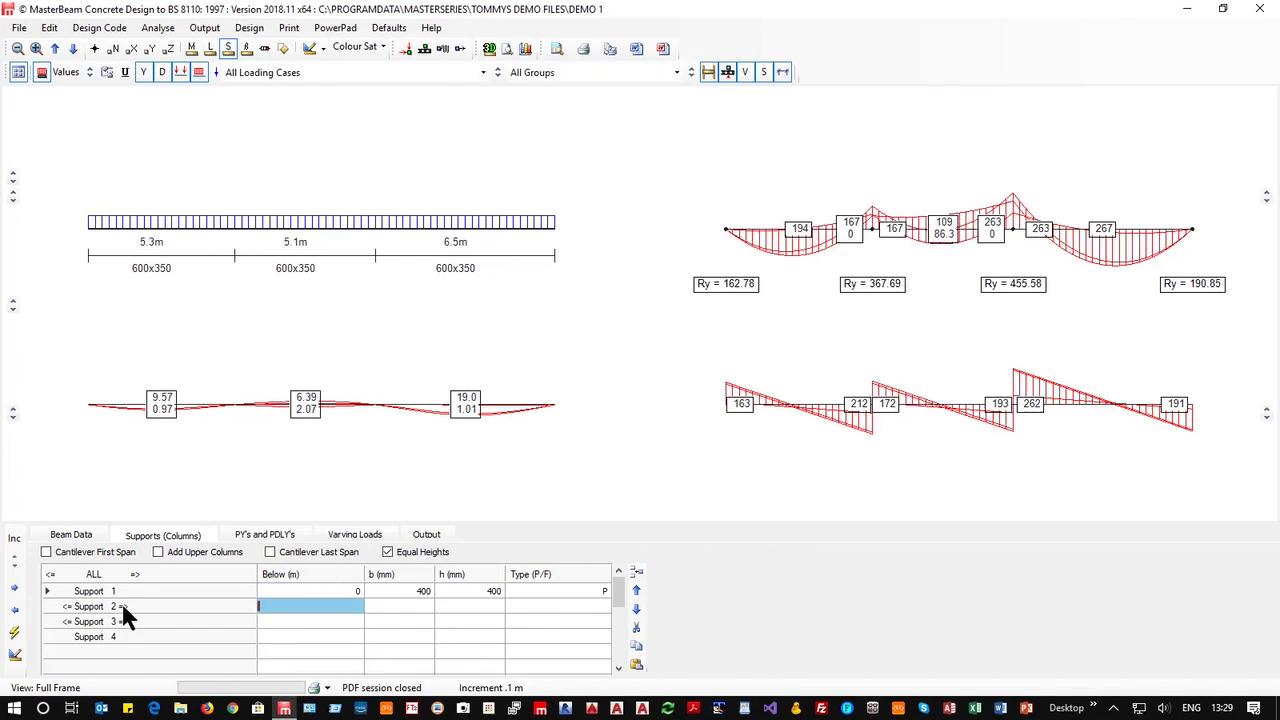
click(122, 605)
click(122, 607)
click(122, 607)
click(122, 607)
click(122, 607)
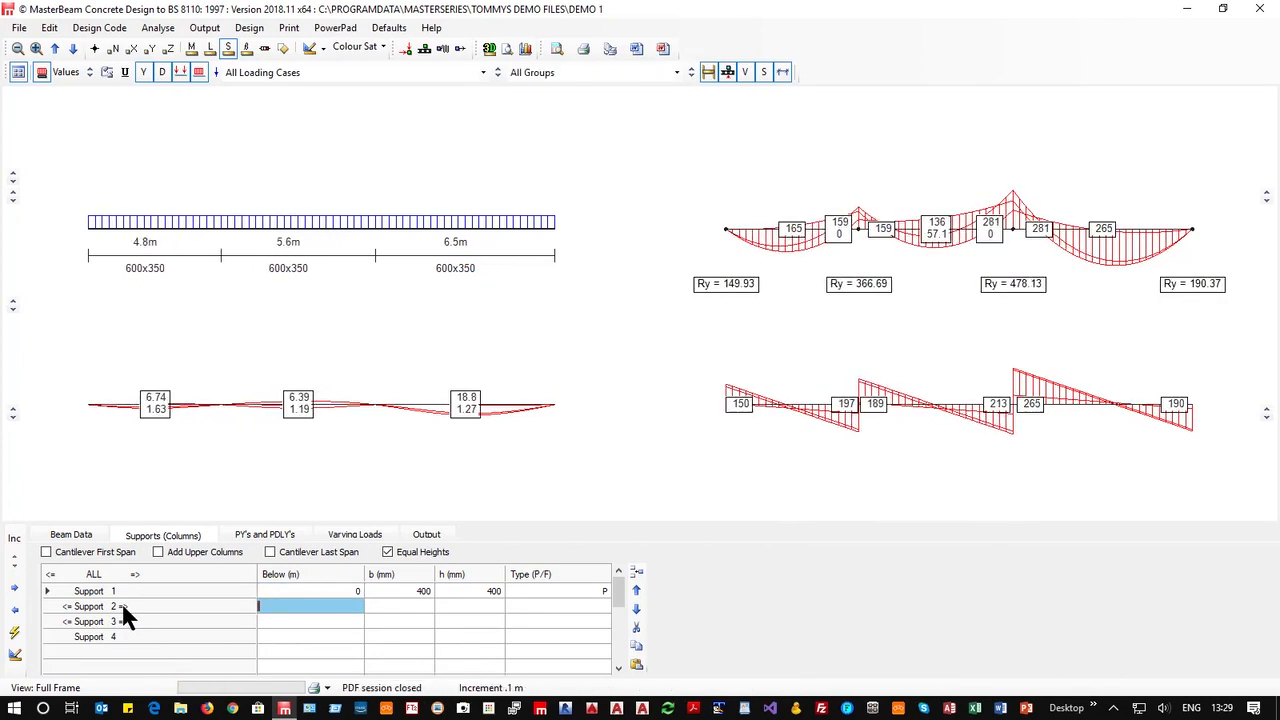
Shift support 2 towards support 3 until span 1 is 6.4 m and span 2 is 4 m.
click(200, 601)
click(200, 601)
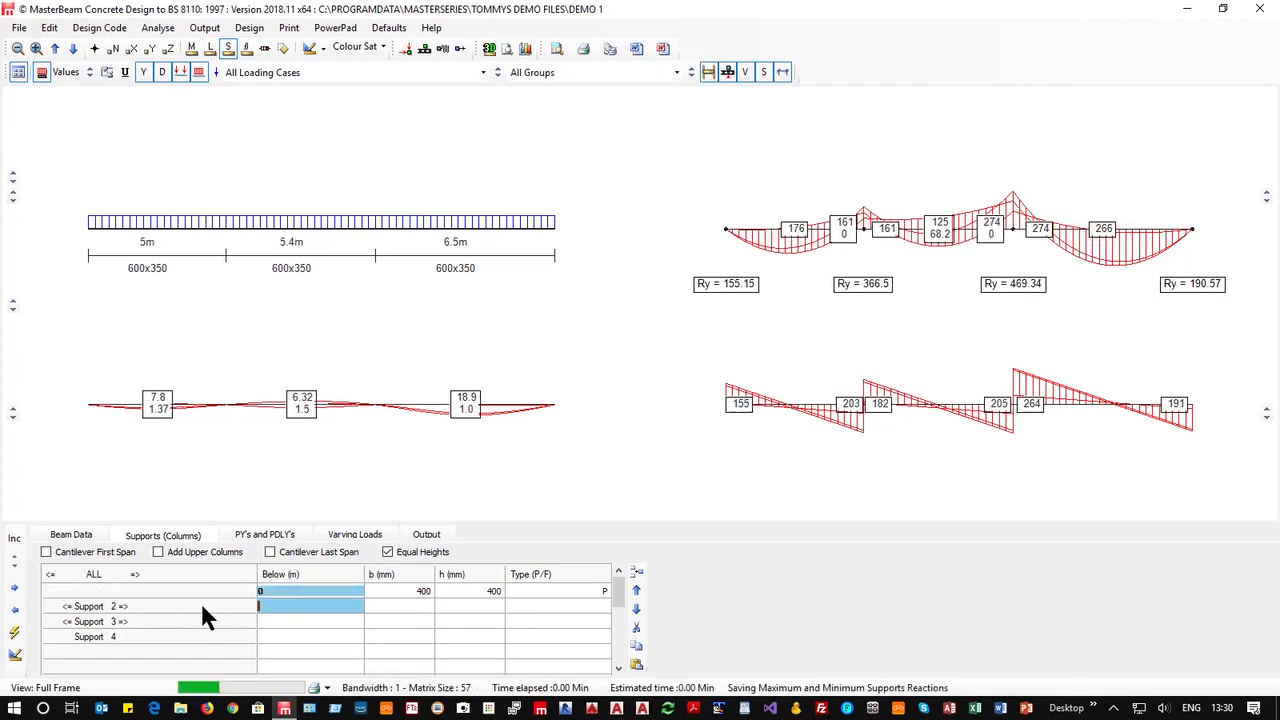
click(200, 601)
click(200, 601)
click(201, 605)
click(201, 605)
click(201, 605)
click(201, 605)
click(201, 605)
click(201, 605)
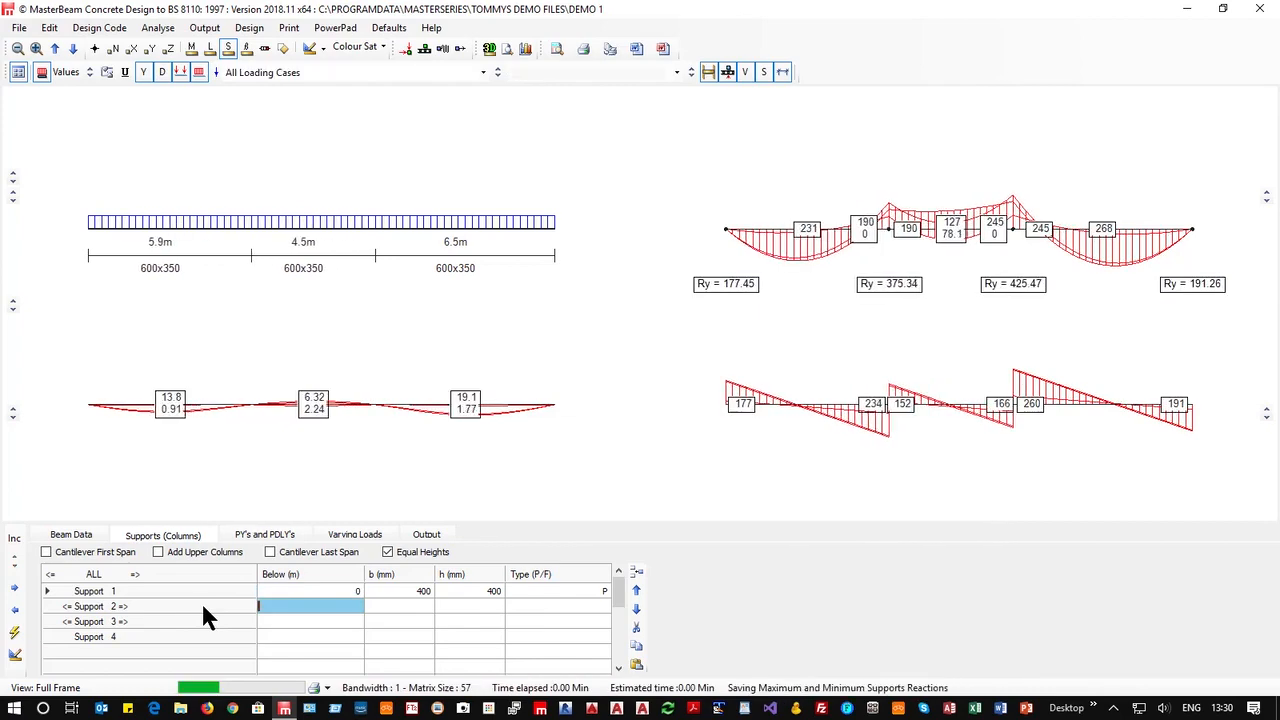
click(201, 605)
click(201, 605)
click(201, 605)
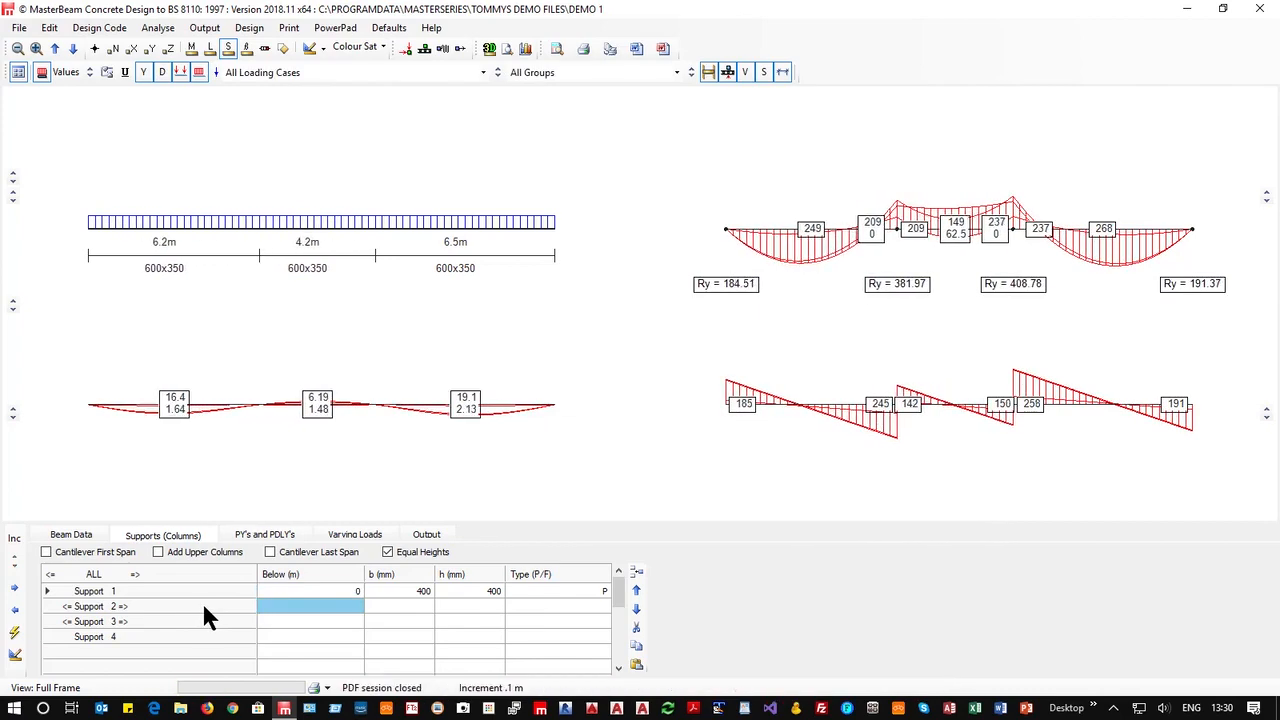
click(201, 605)
click(202, 605)
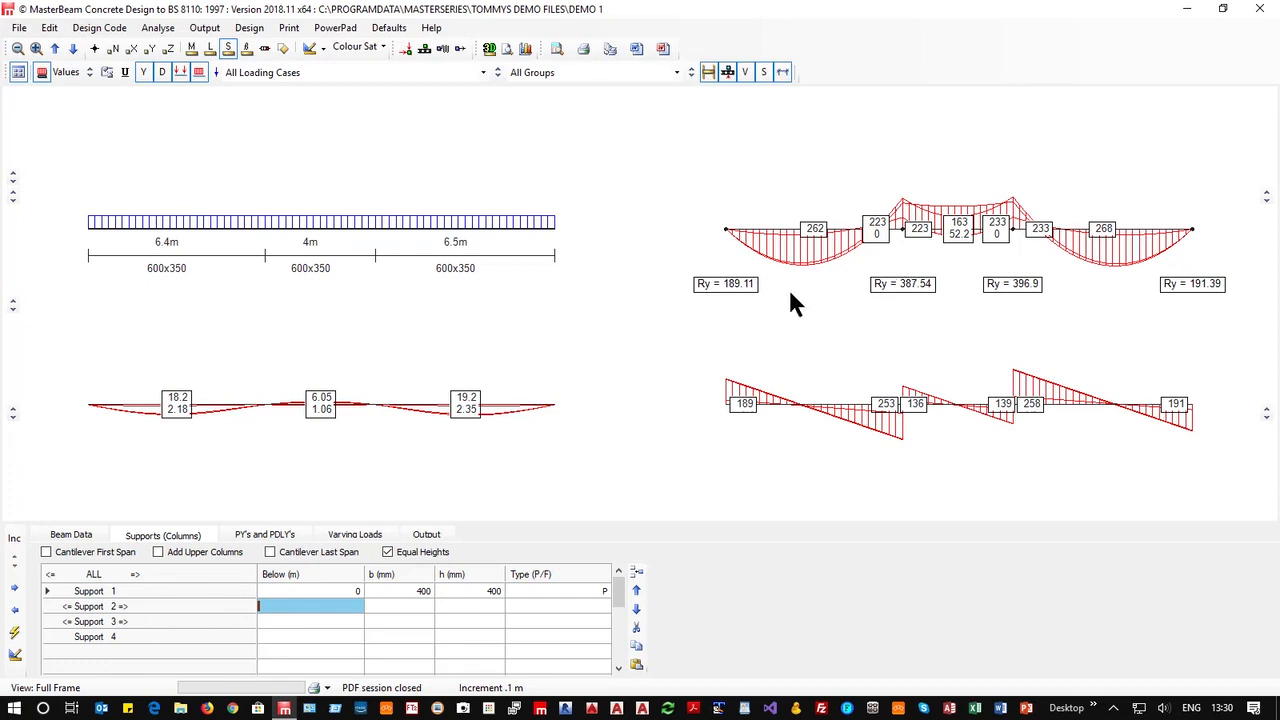
Move support 2 back so that span 1 is 5.5 m and span 2 is 4.9 m.
click(66, 607)
click(66, 607)
click(66, 607)
click(66, 607)
click(66, 607)
click(66, 607)
click(66, 607)
click(66, 607)
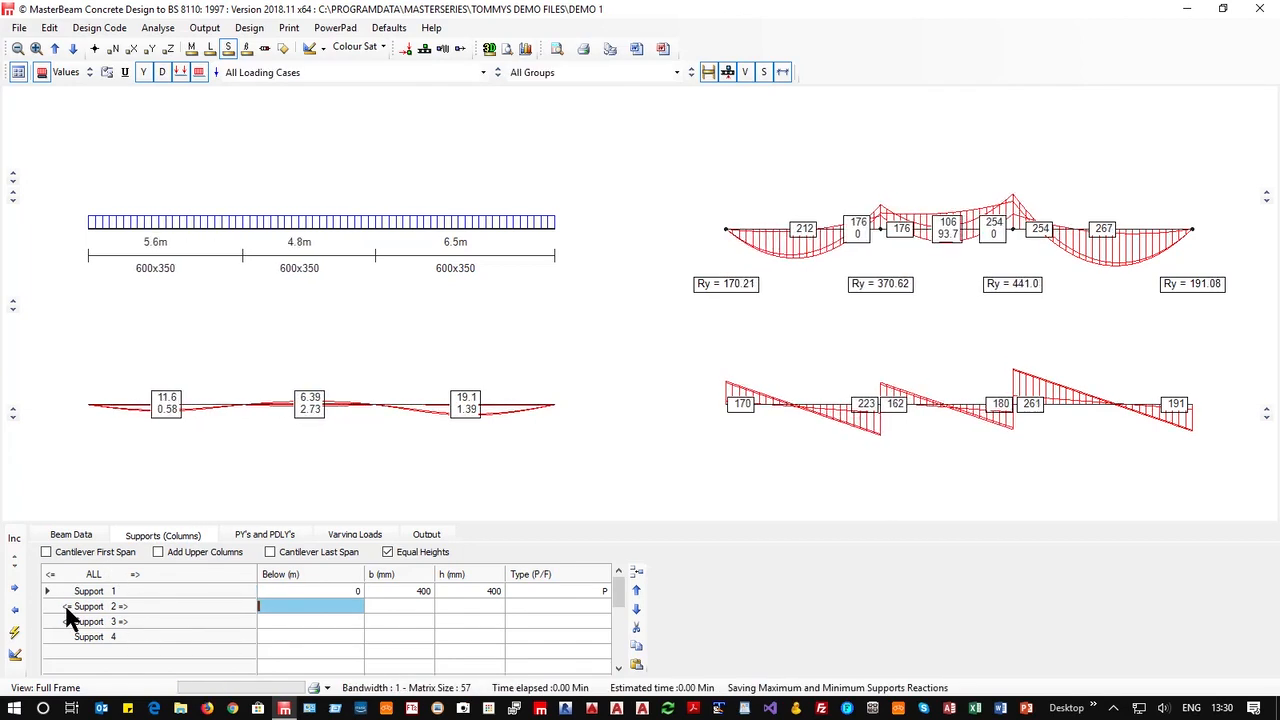
click(66, 607)
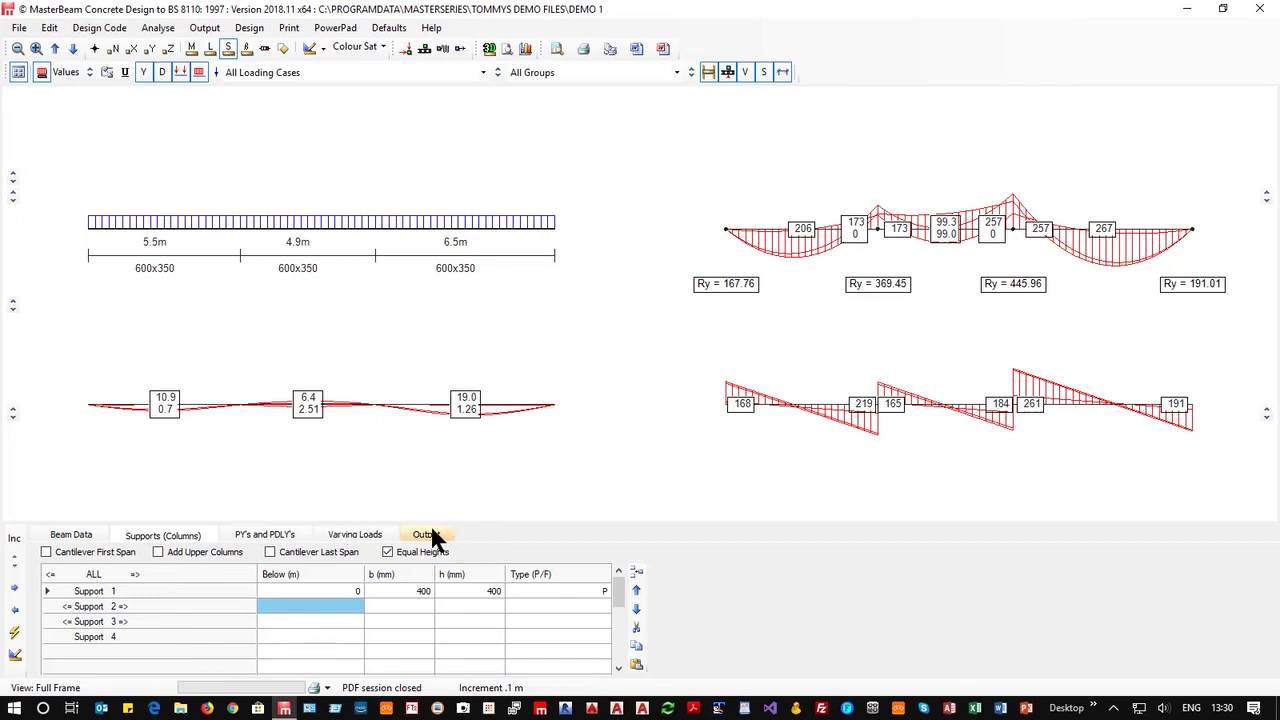
Start the concrete beam design and adjust the maximum number of beam bars in the auto design defaults.
click(249, 29)
click(318, 51)
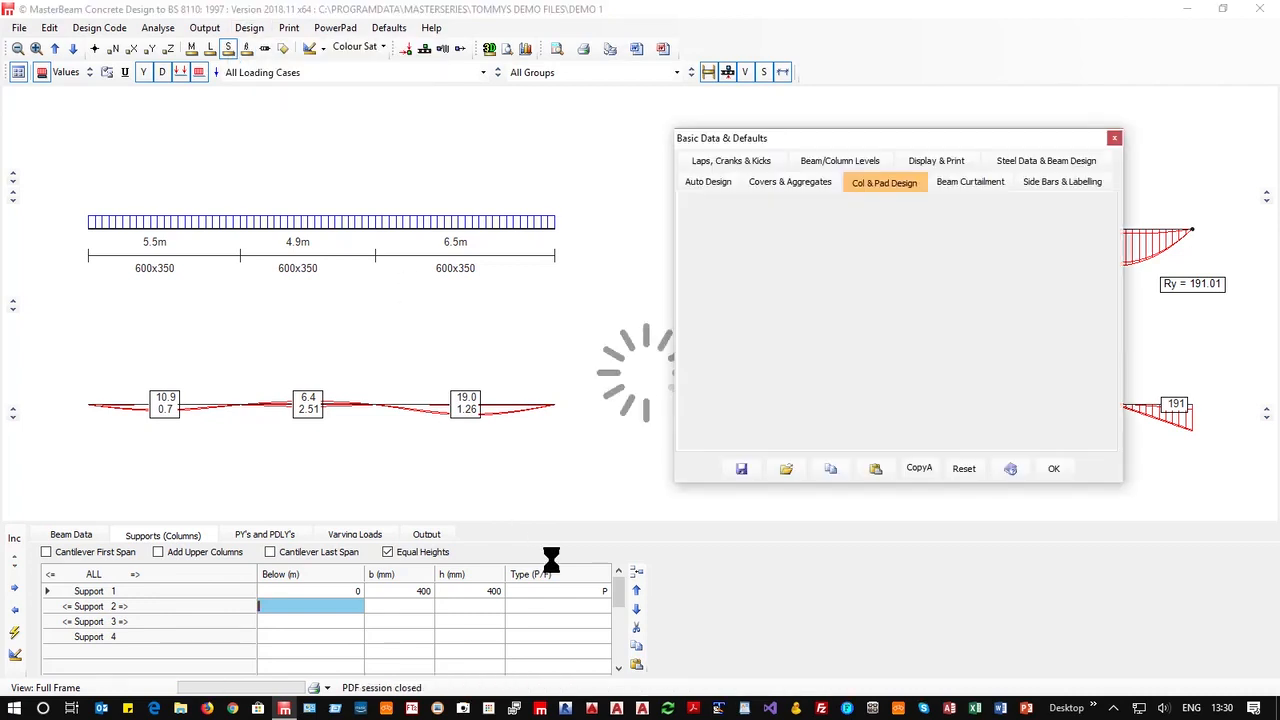
click(704, 181)
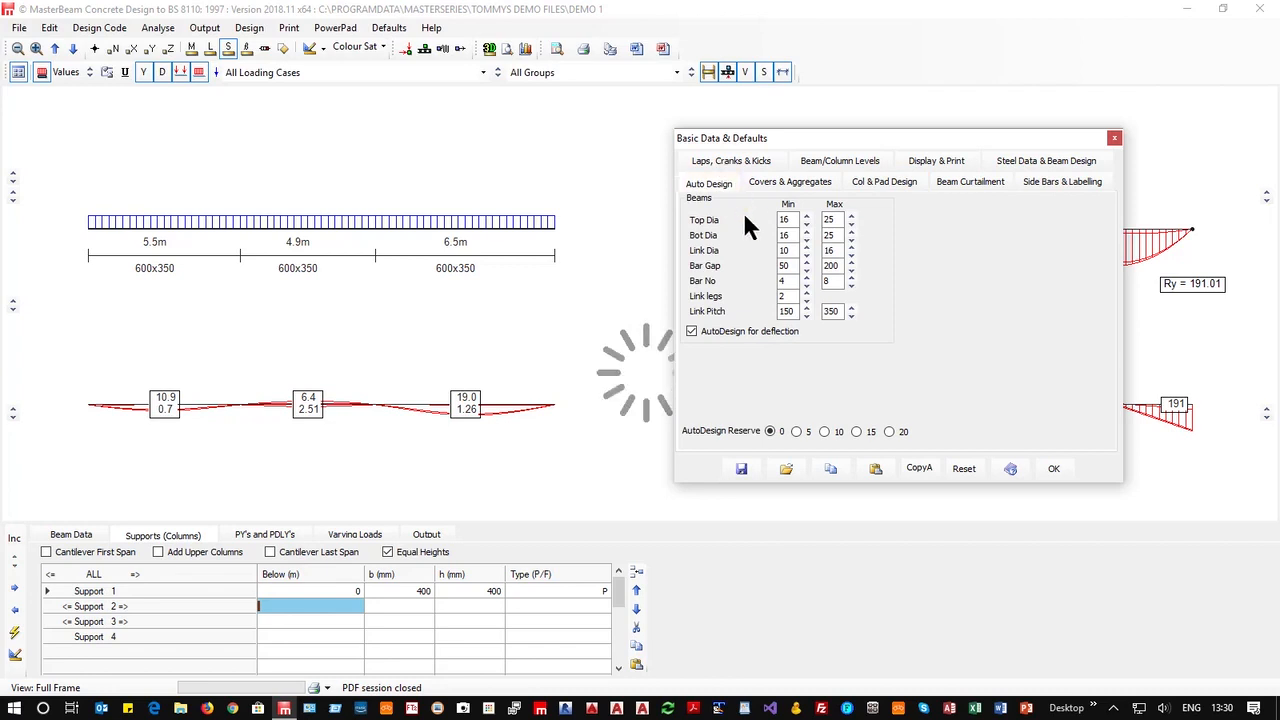
click(850, 284)
click(850, 284)
click(850, 284)
click(850, 284)
Look through the cover, beam curtailment, side bar and labelling, and steel data defaults.
click(804, 184)
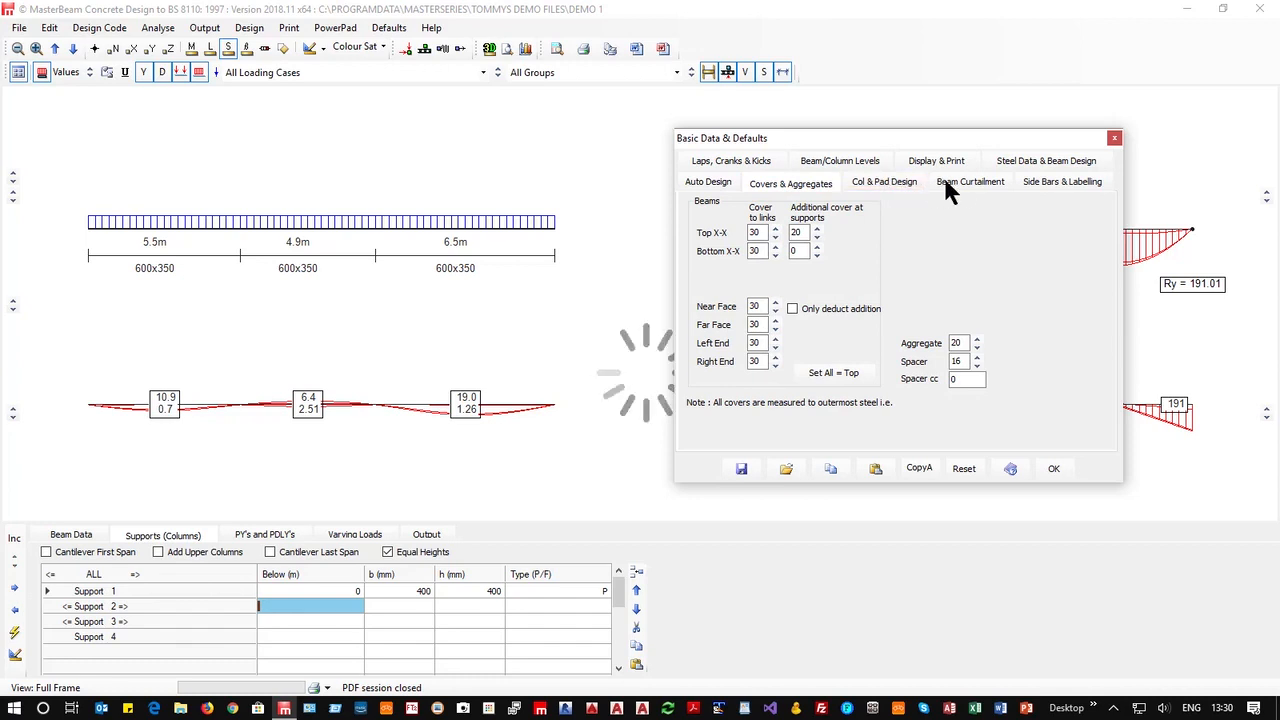
click(967, 188)
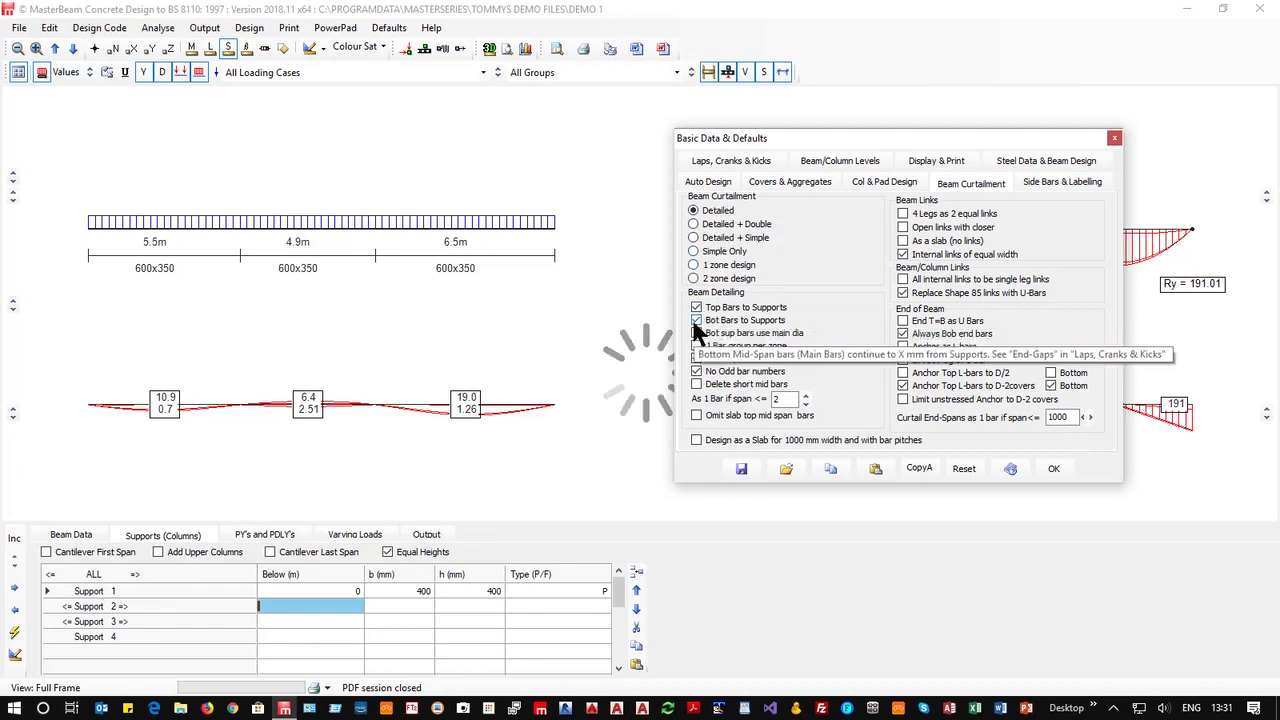
click(697, 374)
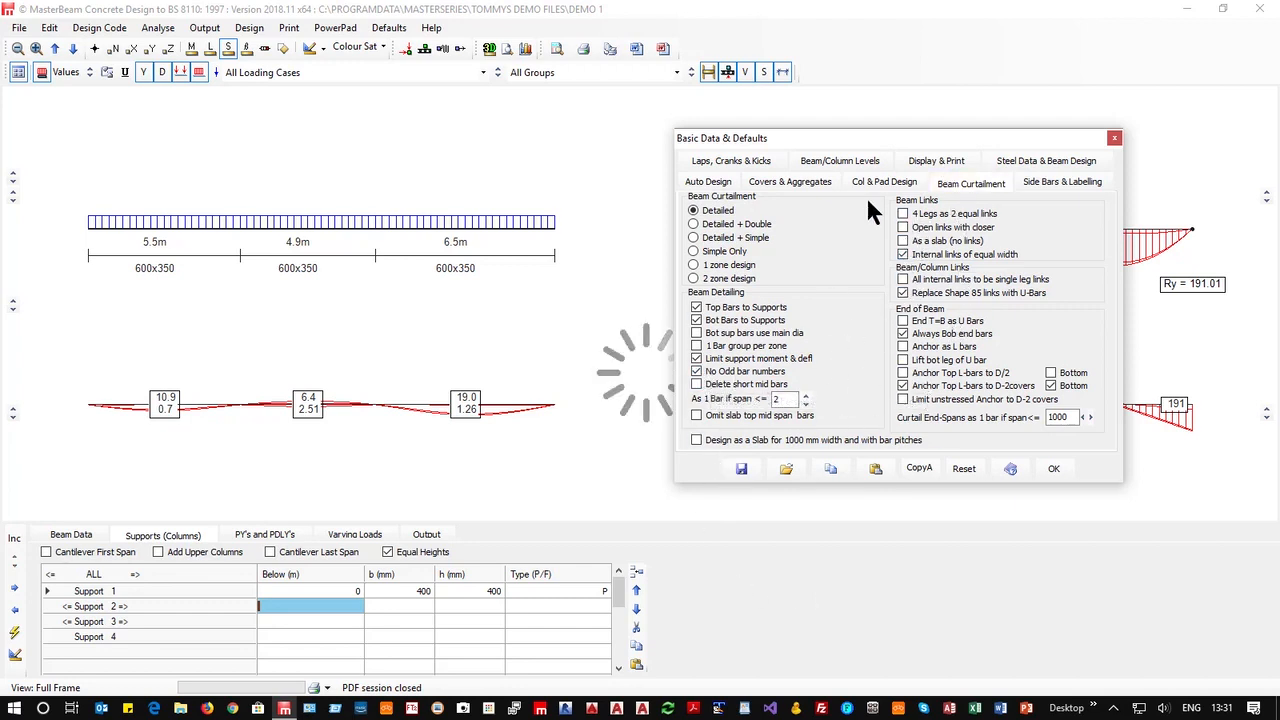
click(1058, 183)
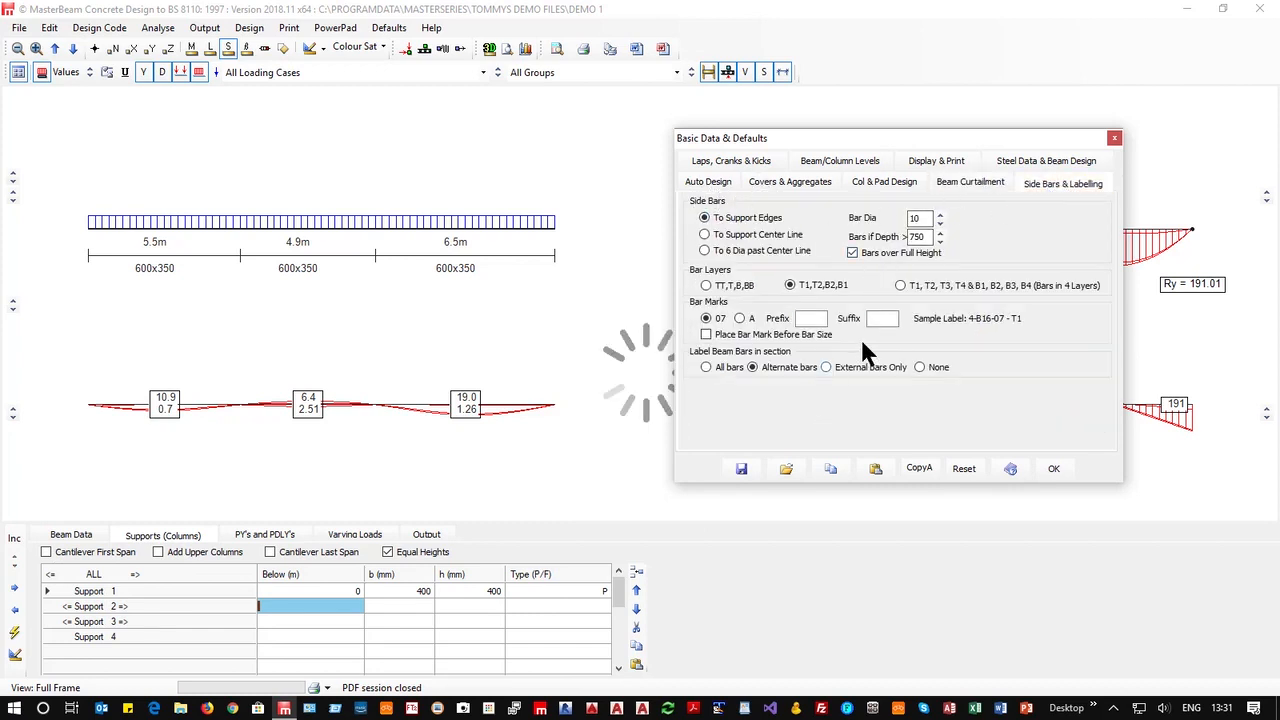
click(1068, 164)
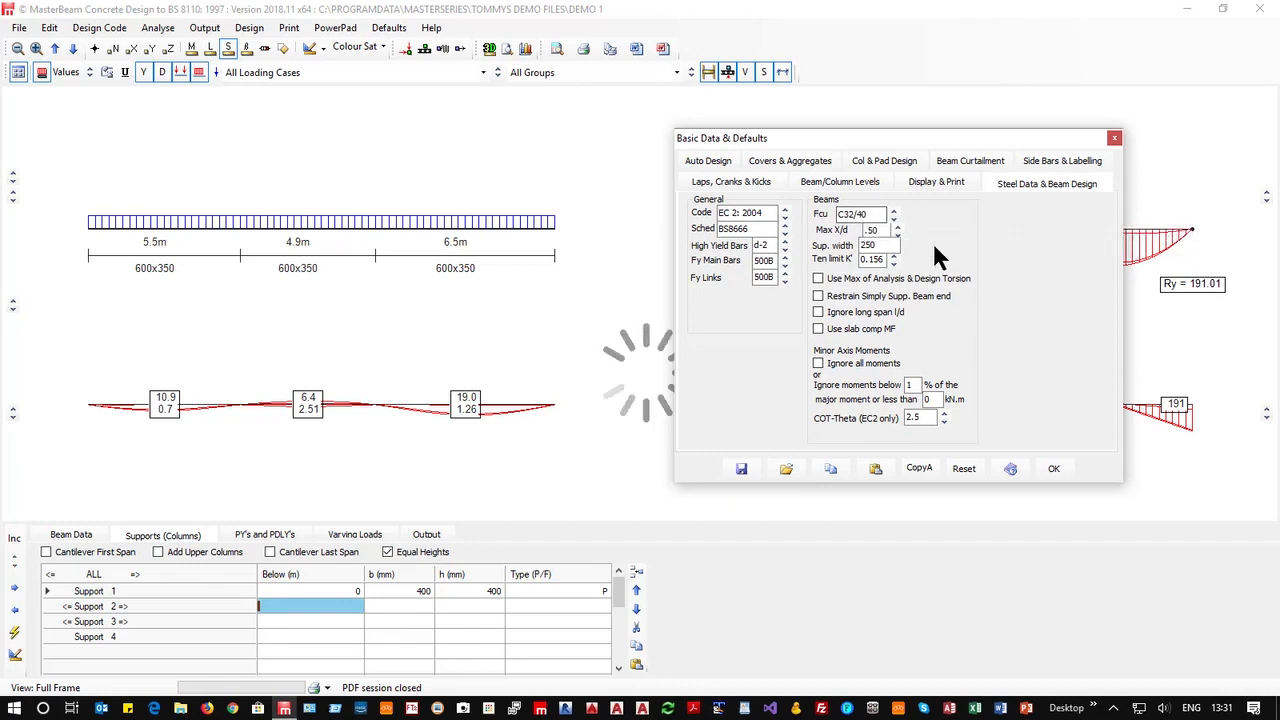
Set the beam detail resolution to 100 in the display and print defaults.
click(935, 179)
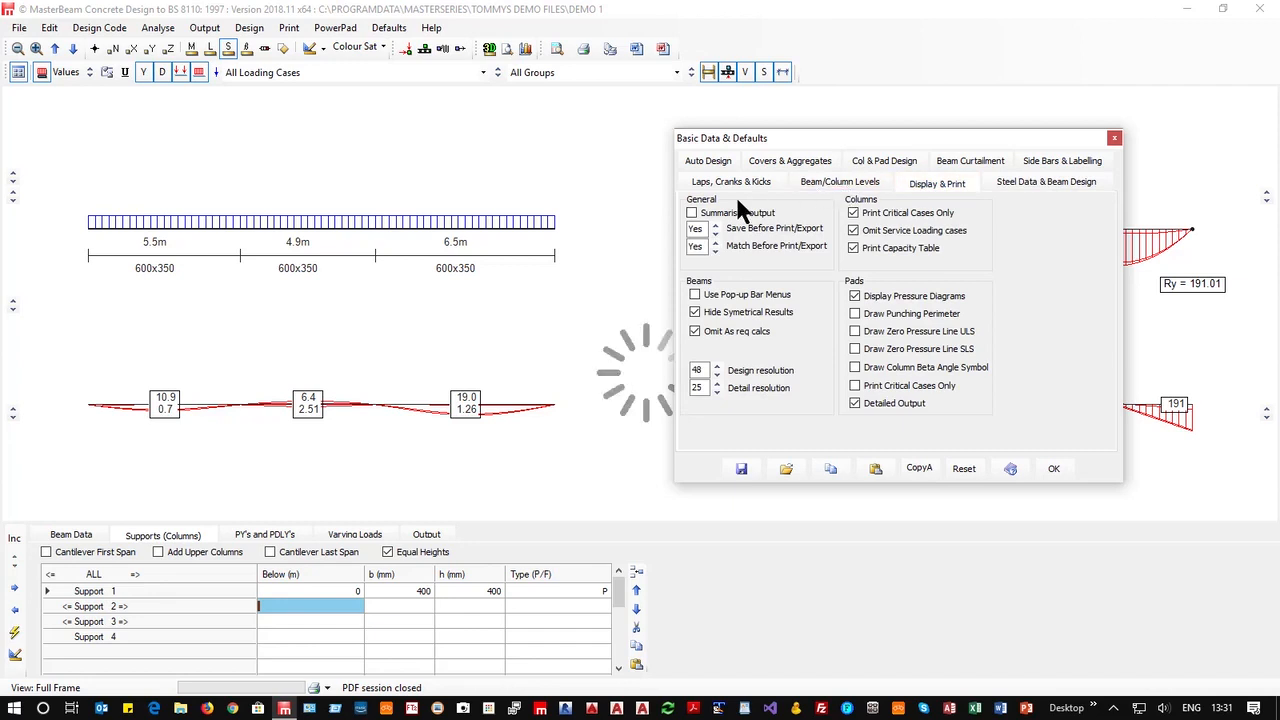
click(718, 381)
click(718, 380)
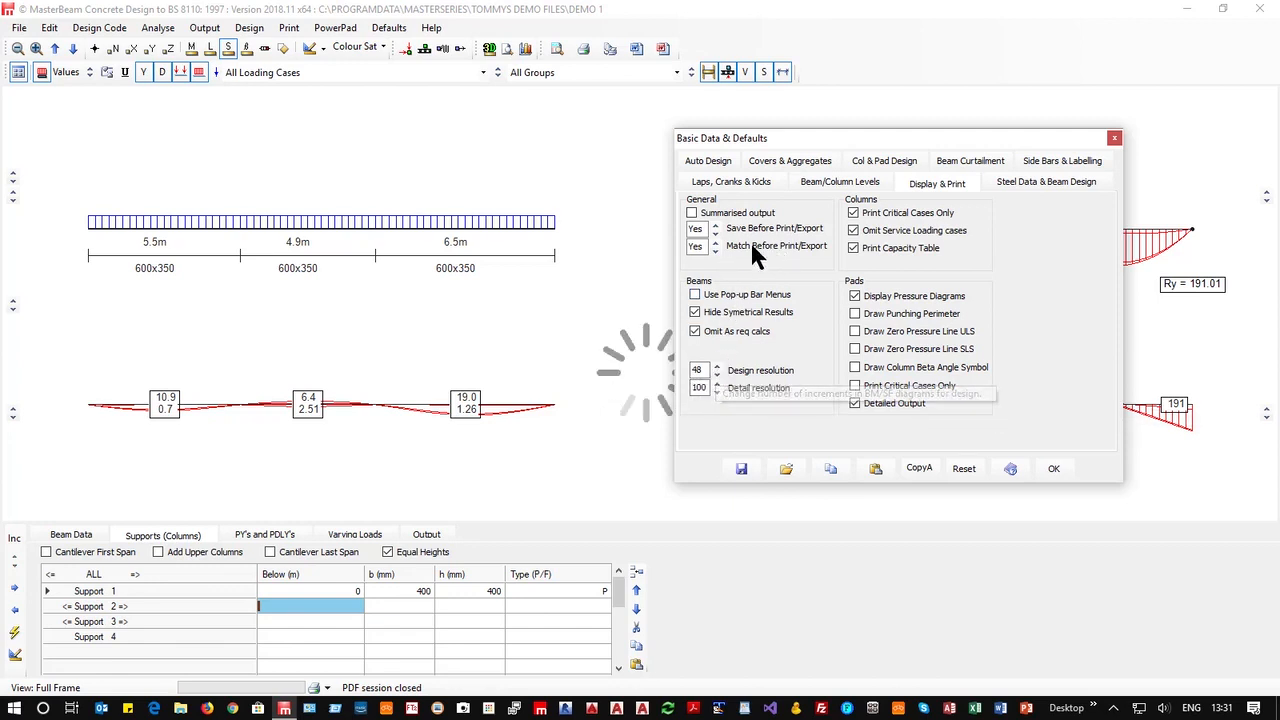
Check the level, lap and crank defaults and accept the design data, keeping the bar curtailment warnings enabled.
click(799, 184)
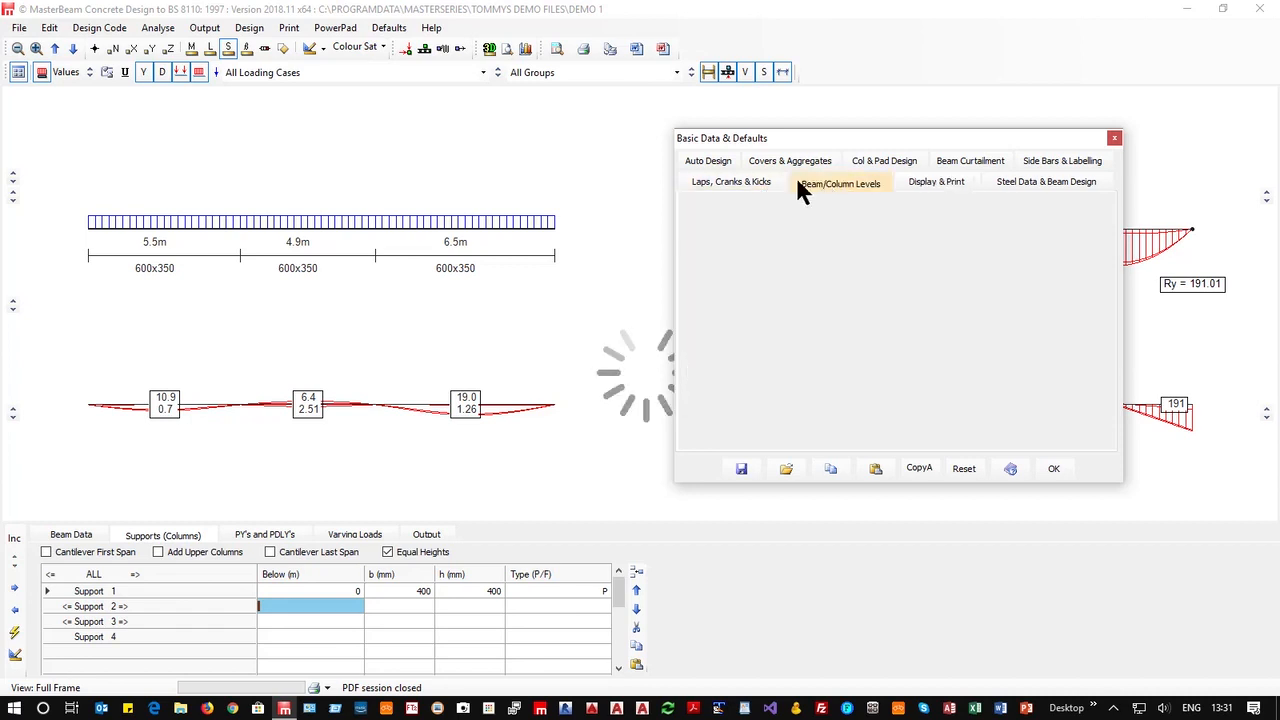
click(733, 180)
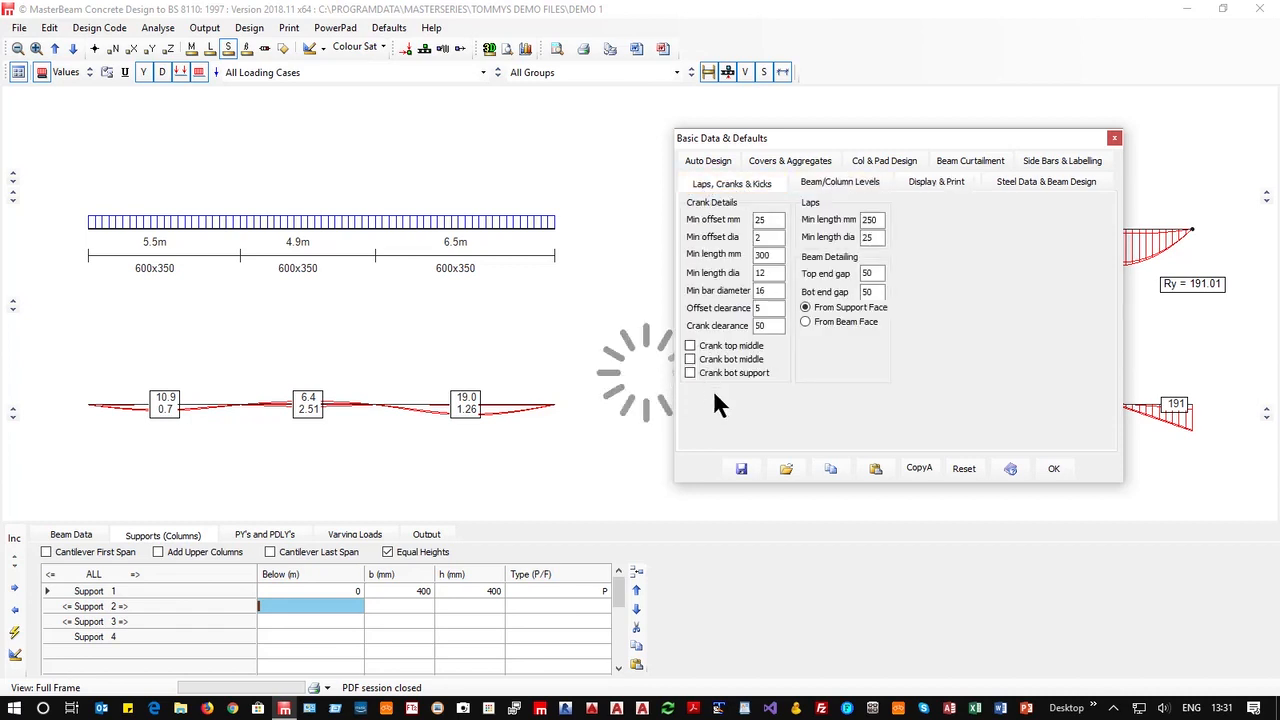
click(1053, 468)
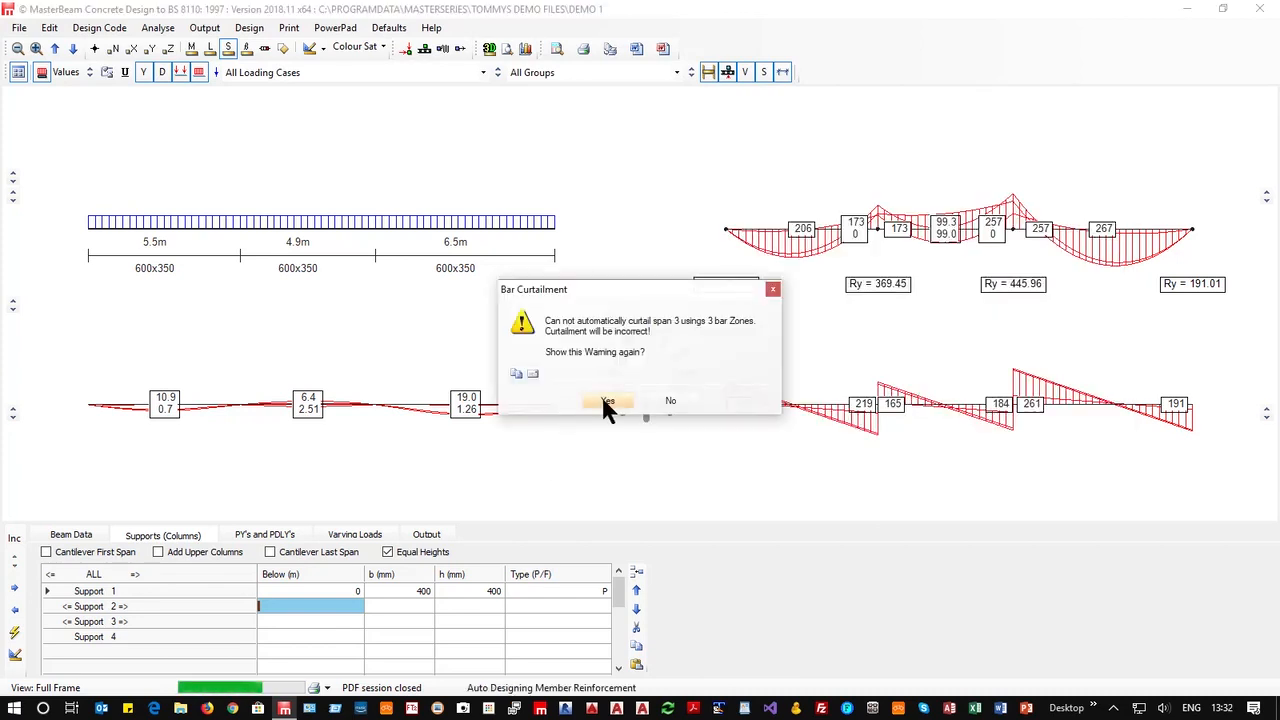
click(606, 402)
click(607, 401)
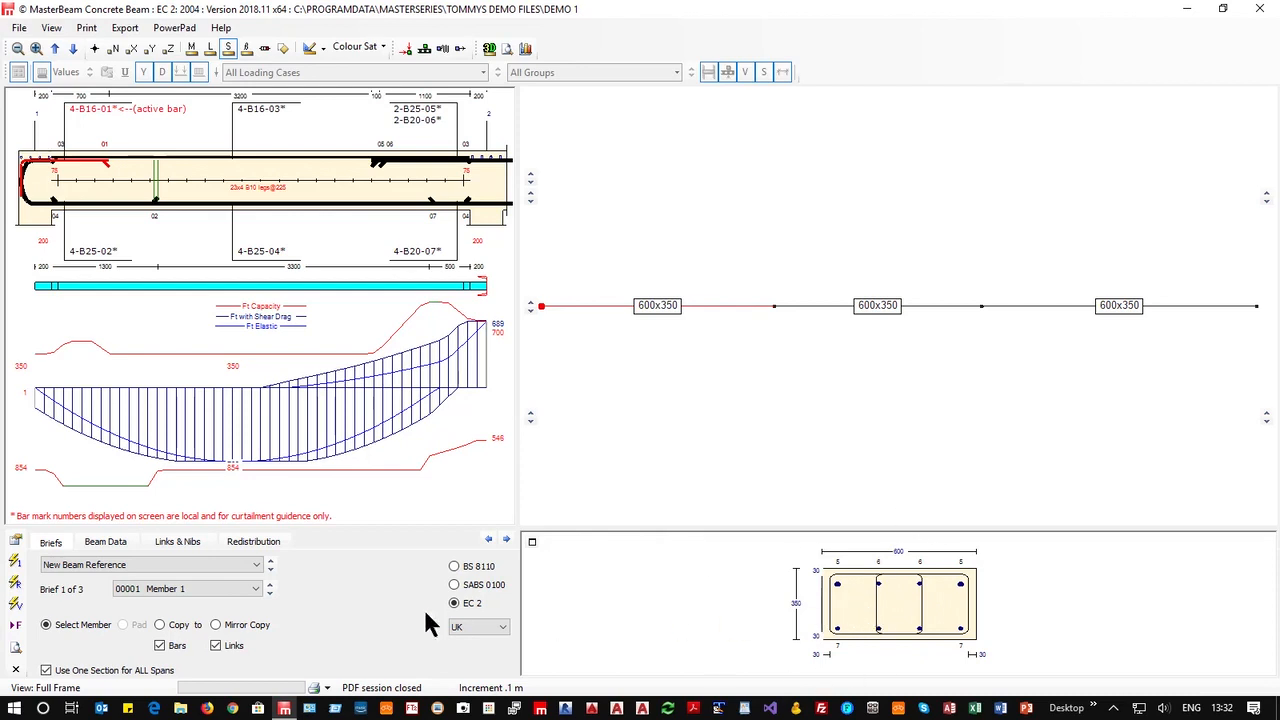
Return to the beam data and set the span 1 section to 350 mm wide and 600 mm deep.
click(16, 670)
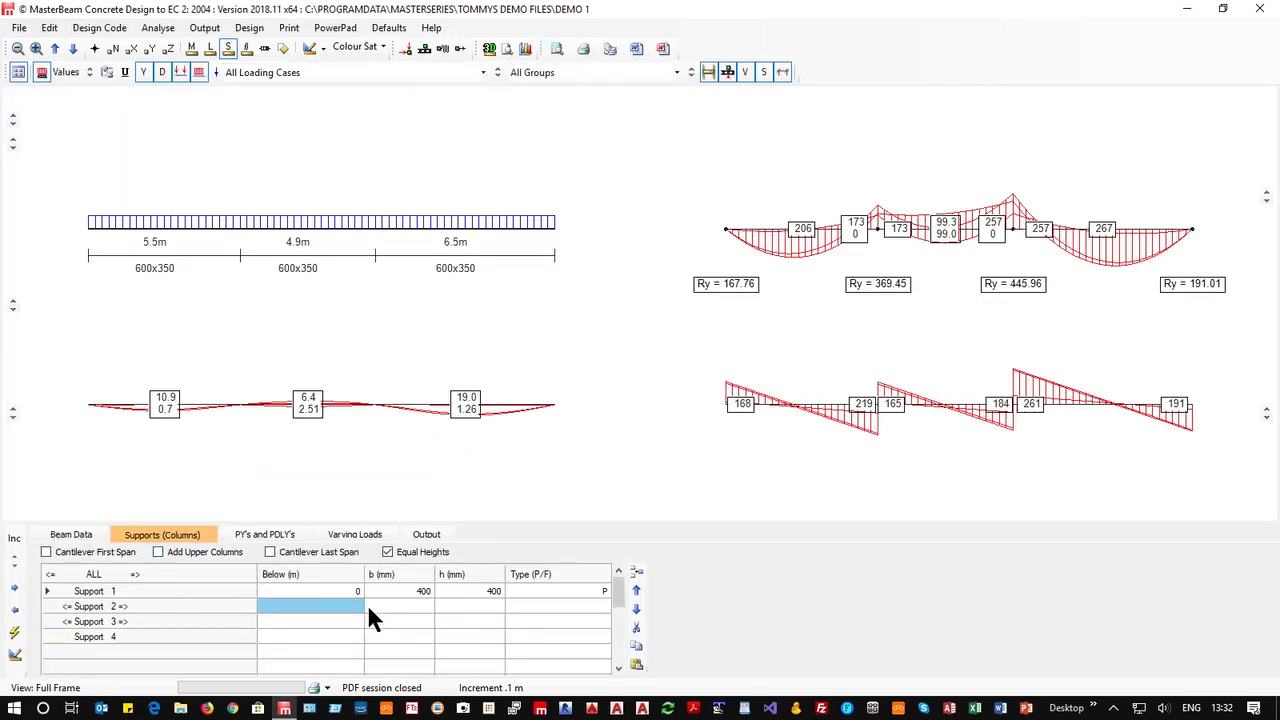
click(78, 534)
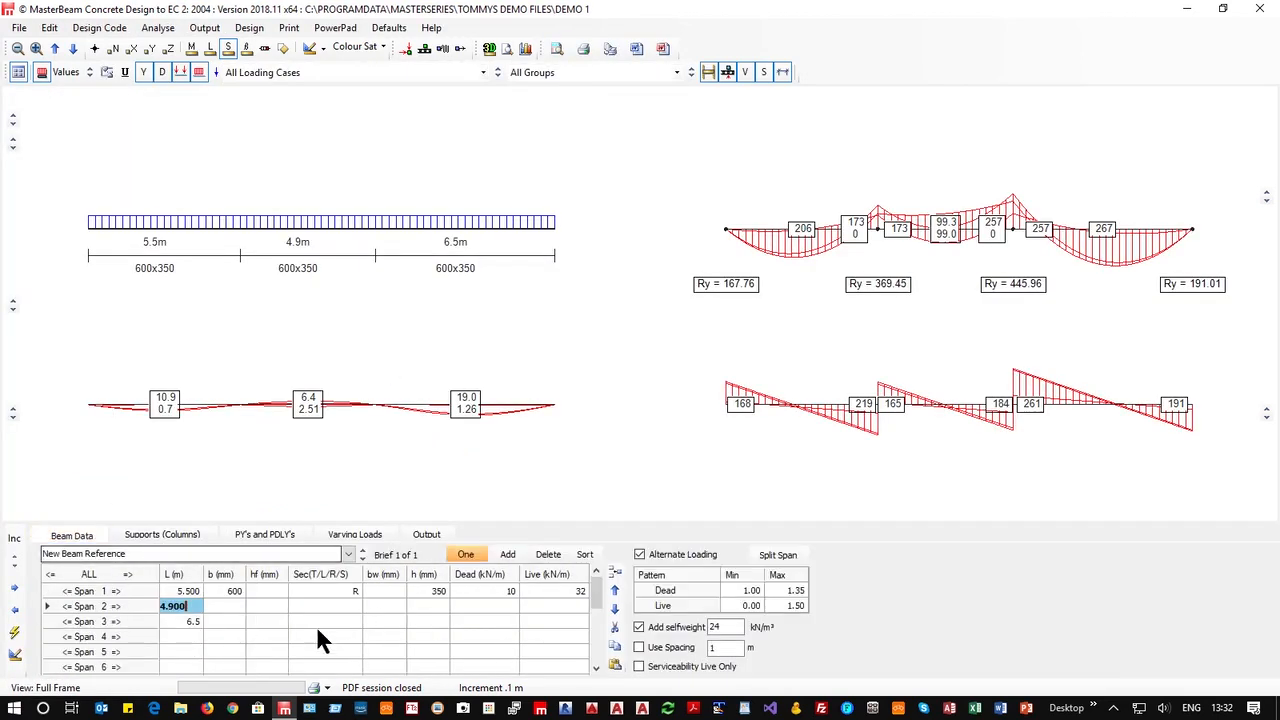
click(222, 591)
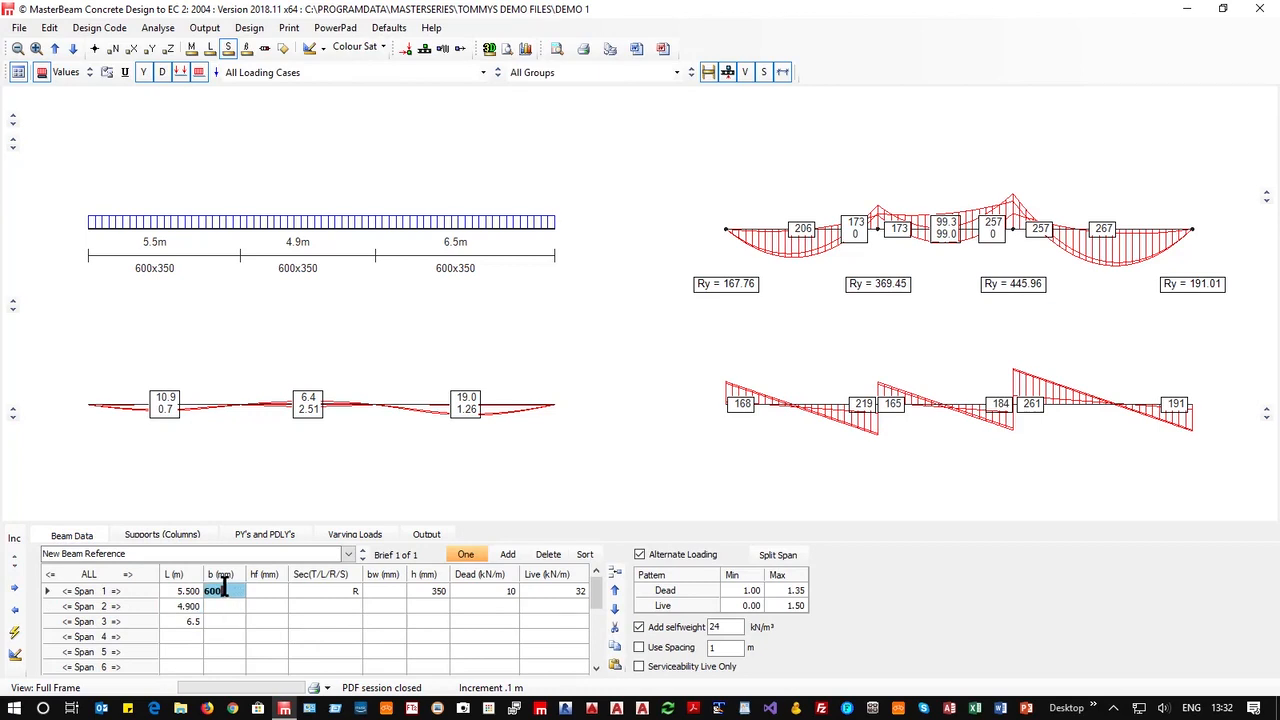
text(350)
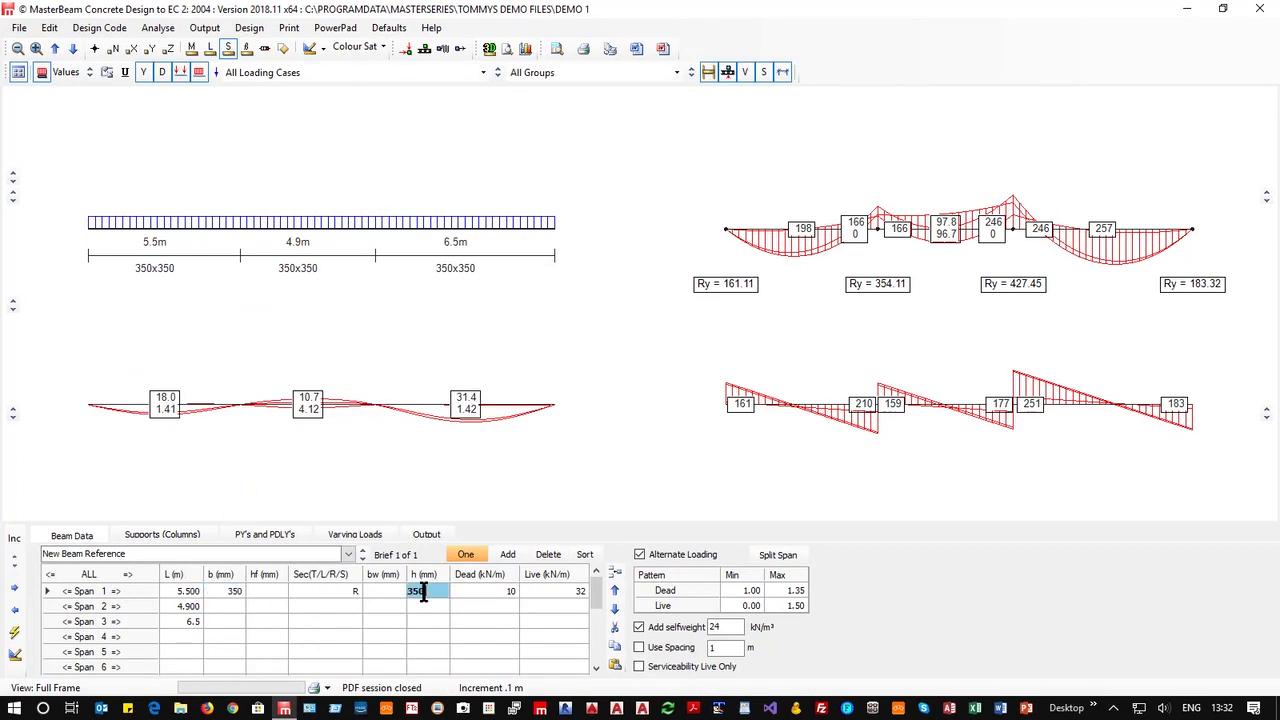
text(600)
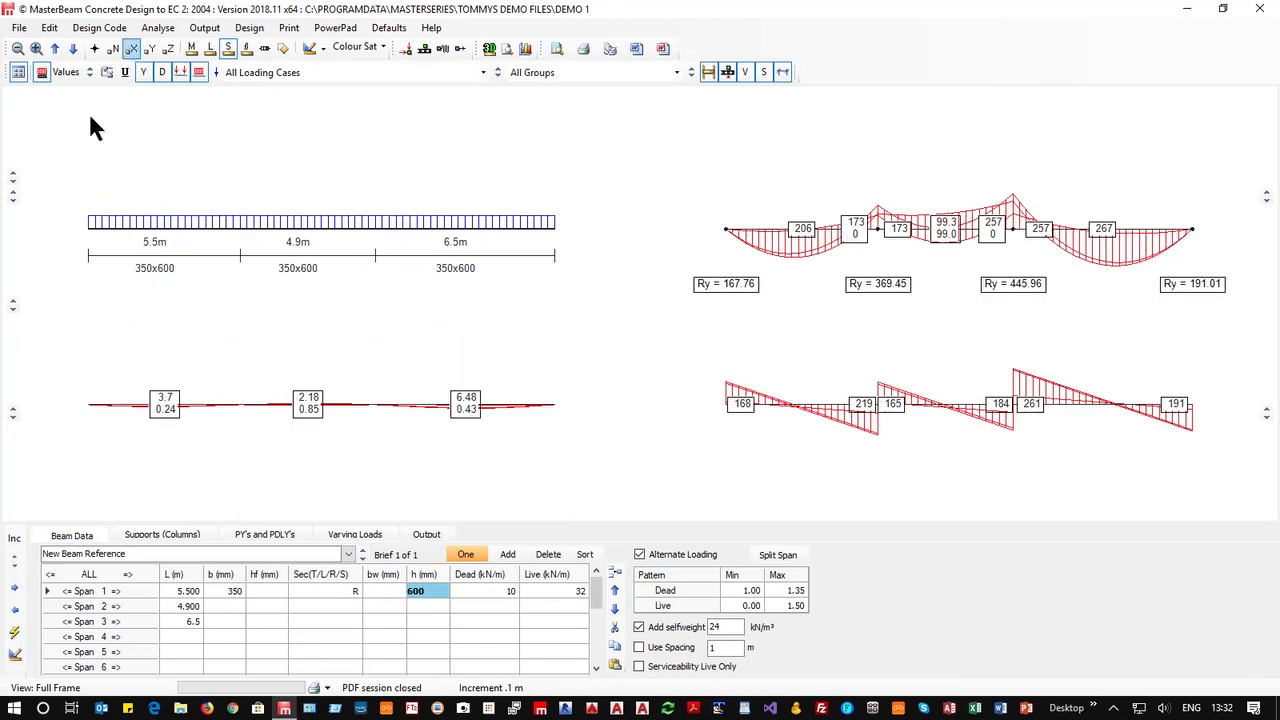
Redesign member 1's reinforcement for the 350x600 section and inspect the 2-B20-02 top bars of member 2.
click(16, 656)
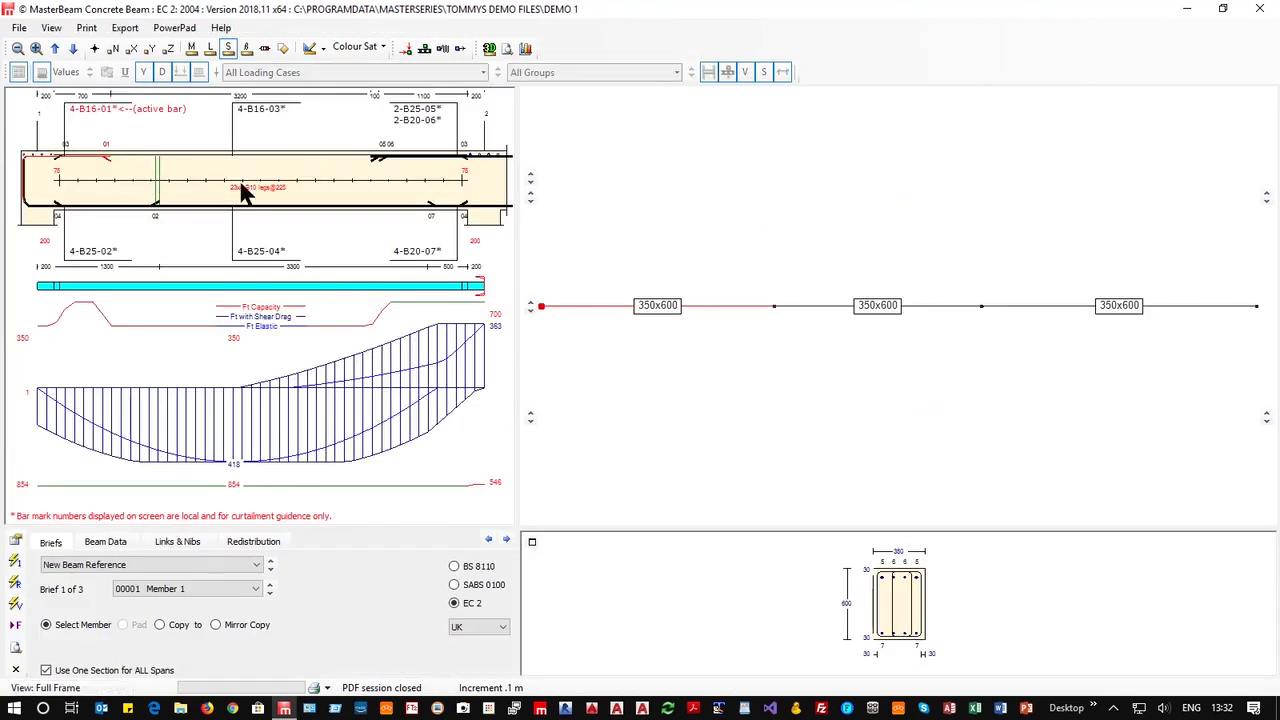
click(14, 568)
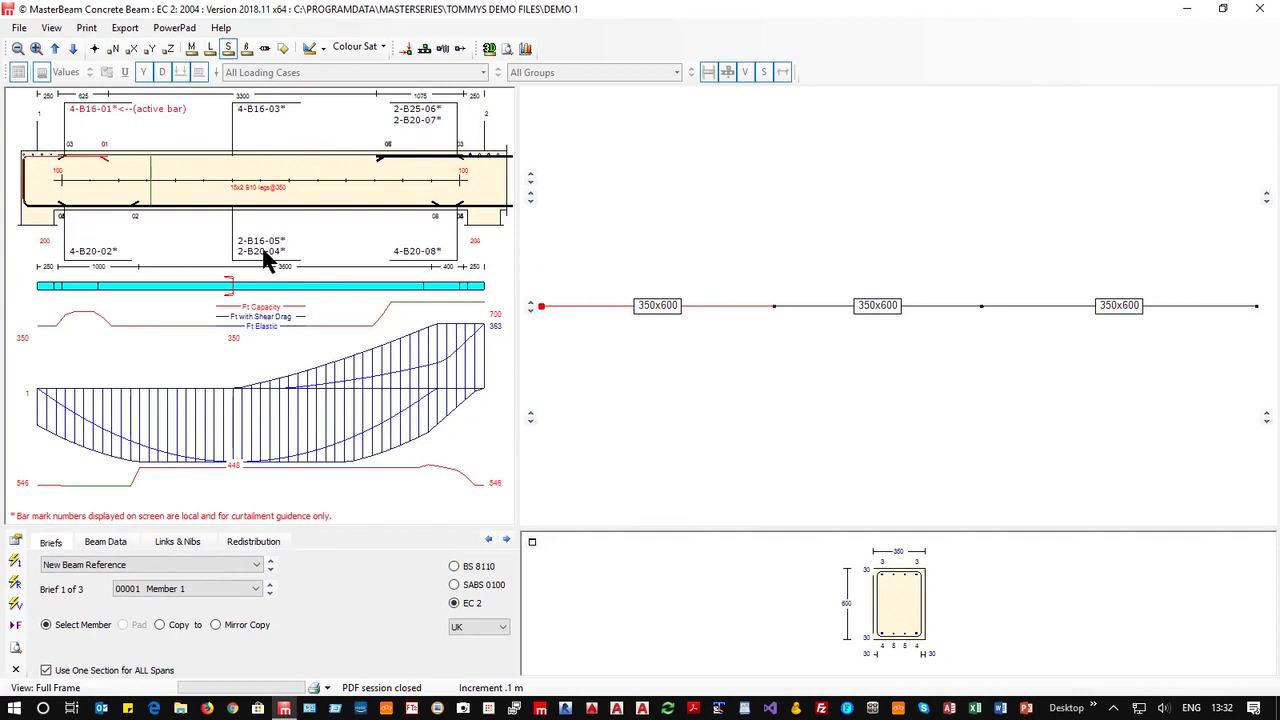
click(882, 312)
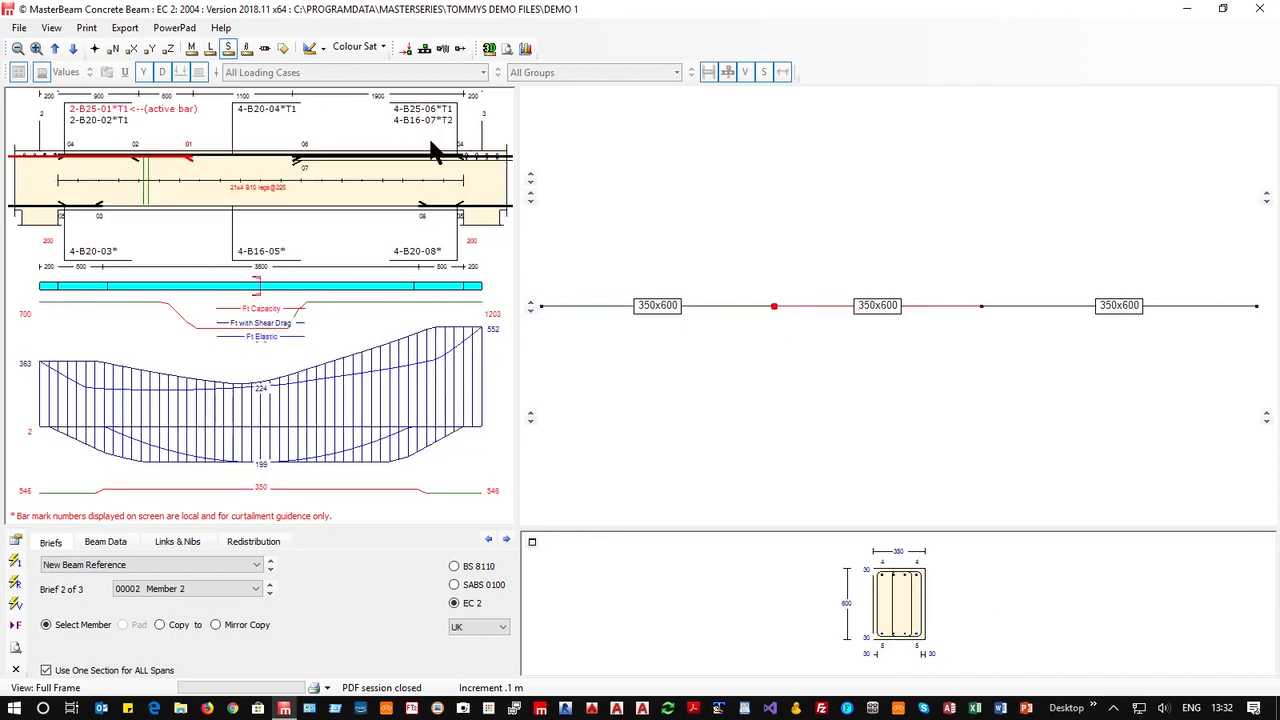
click(95, 127)
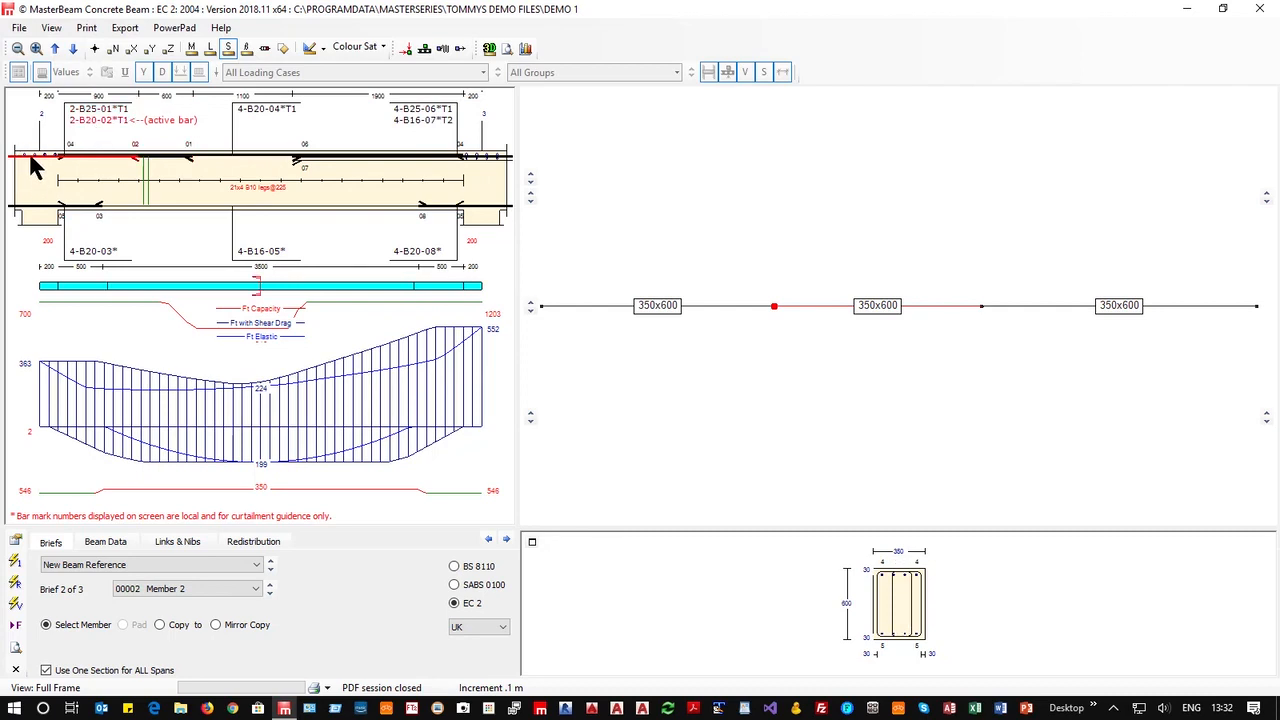
Review the labelling, lap, level and steel design defaults, then reduce the beams' additional top cover at supports and accept the defaults.
click(15, 540)
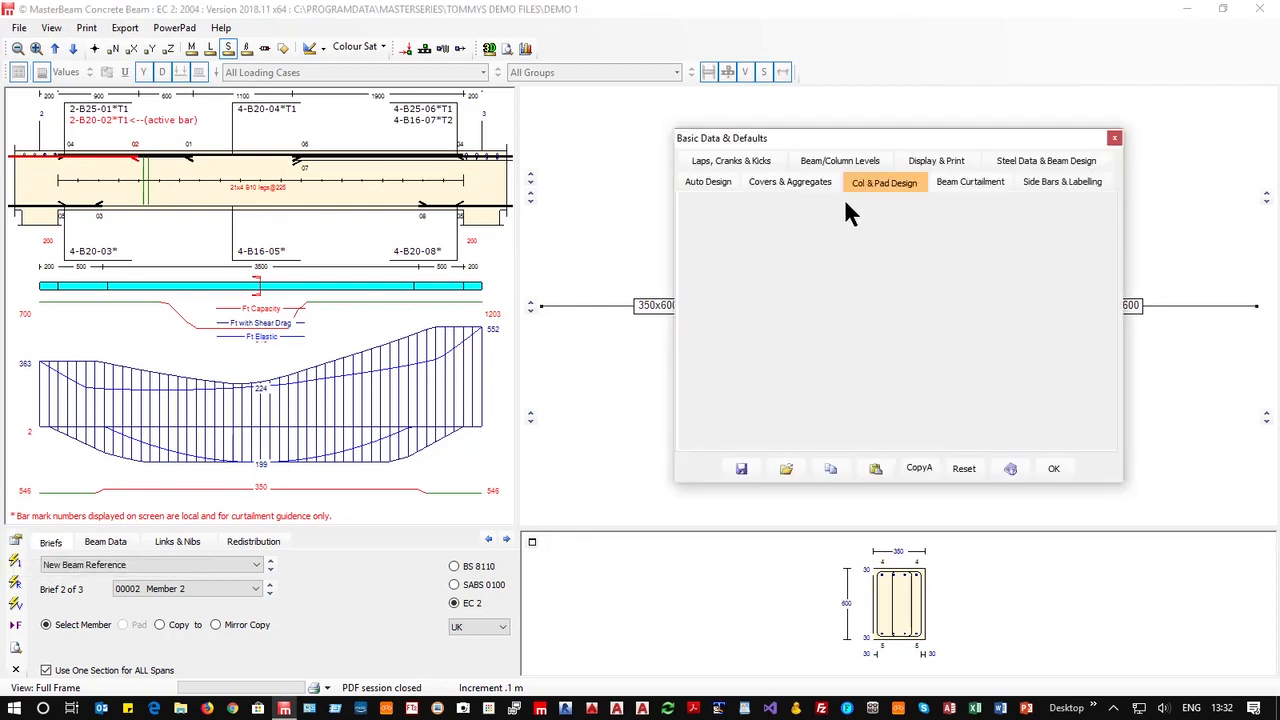
click(1043, 181)
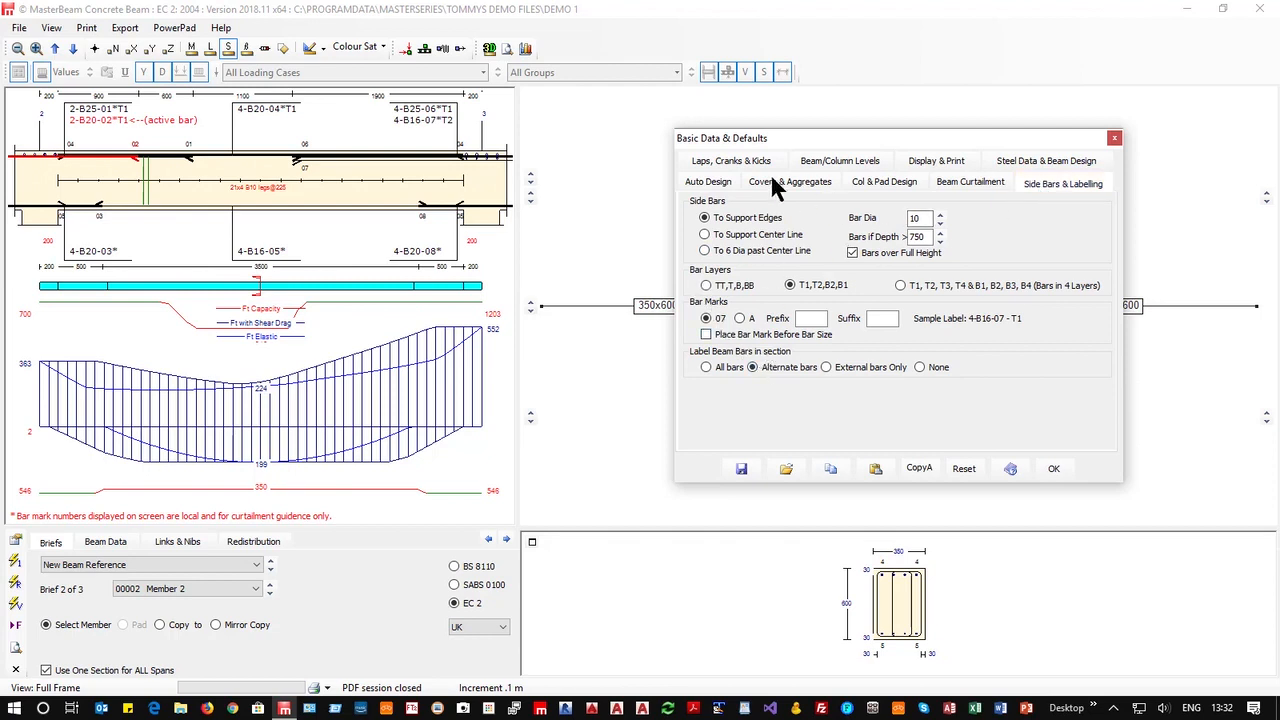
click(718, 166)
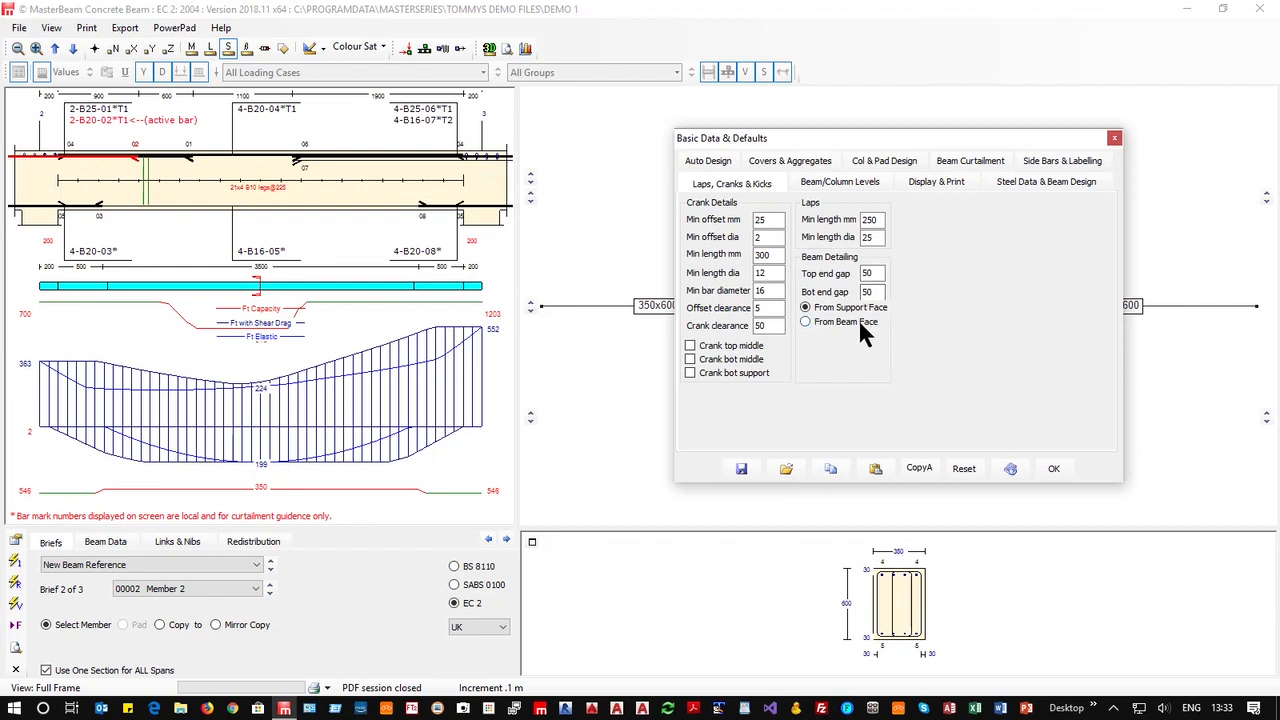
click(838, 183)
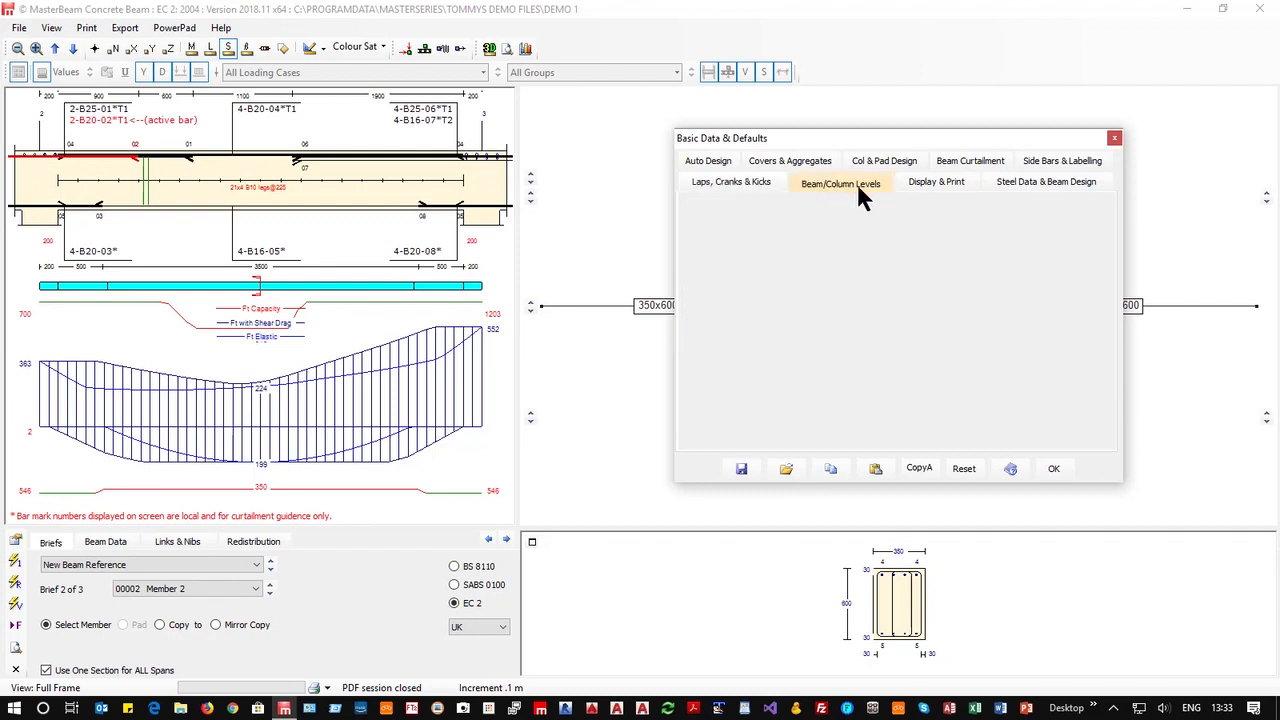
click(934, 182)
click(1028, 181)
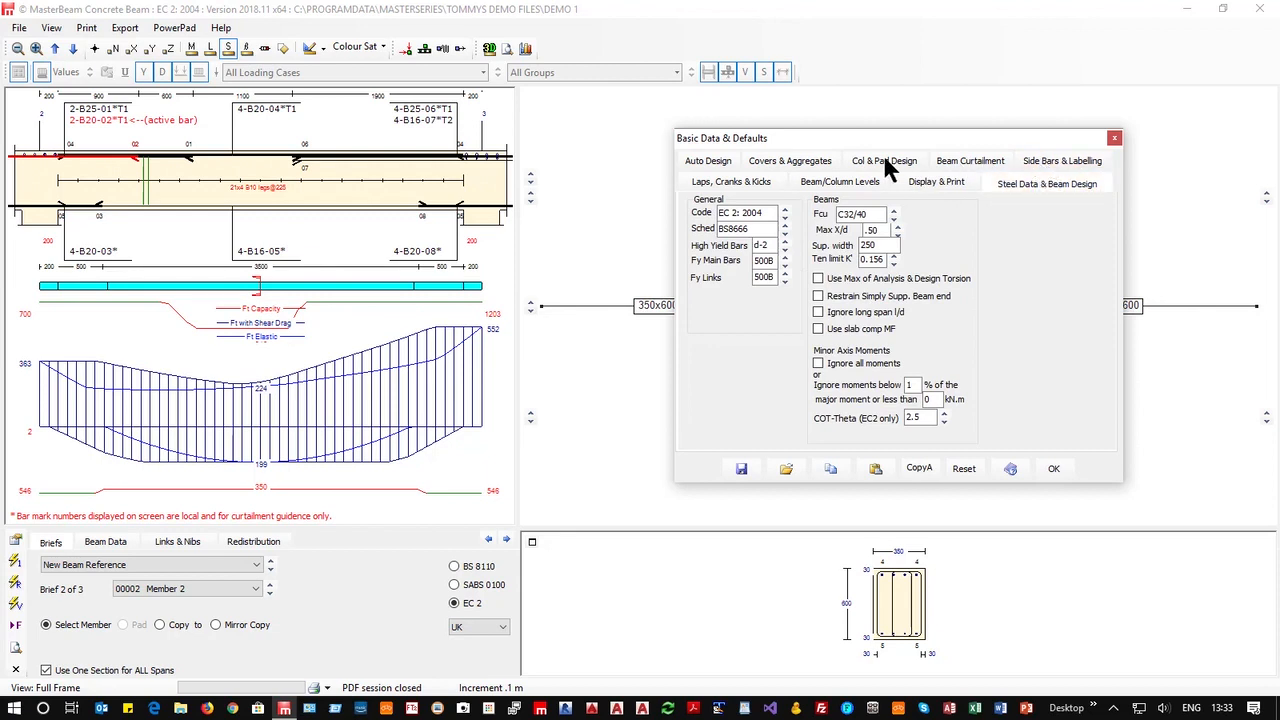
click(770, 162)
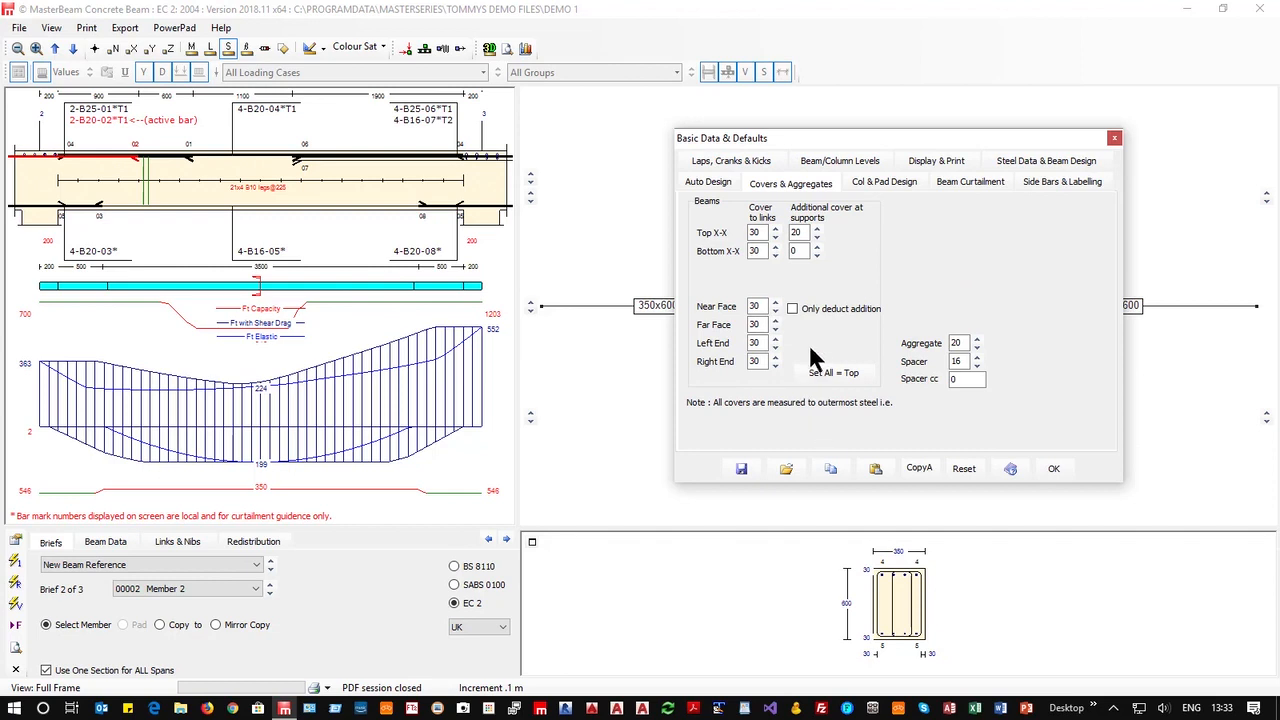
click(815, 236)
click(1056, 467)
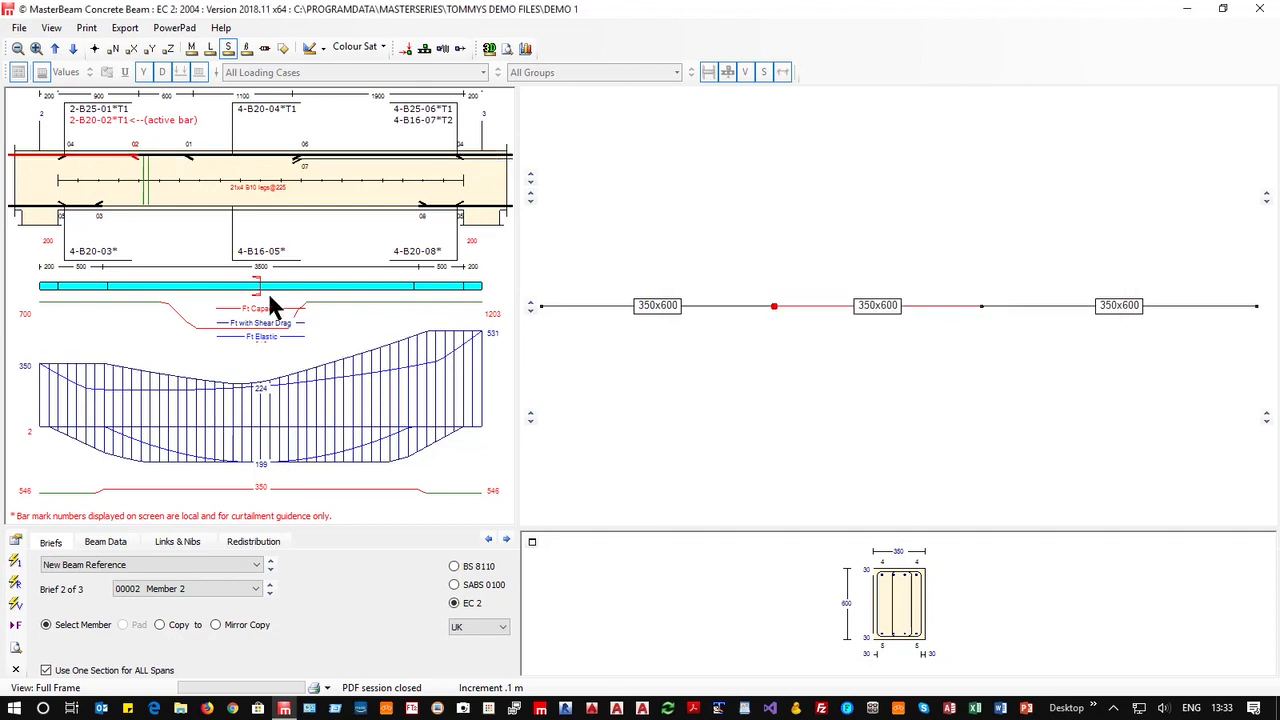
Increase member 2's 02 top support bars to 25 mm diameter and step down the second-layer 07 bars until they are removed.
click(84, 126)
click(422, 115)
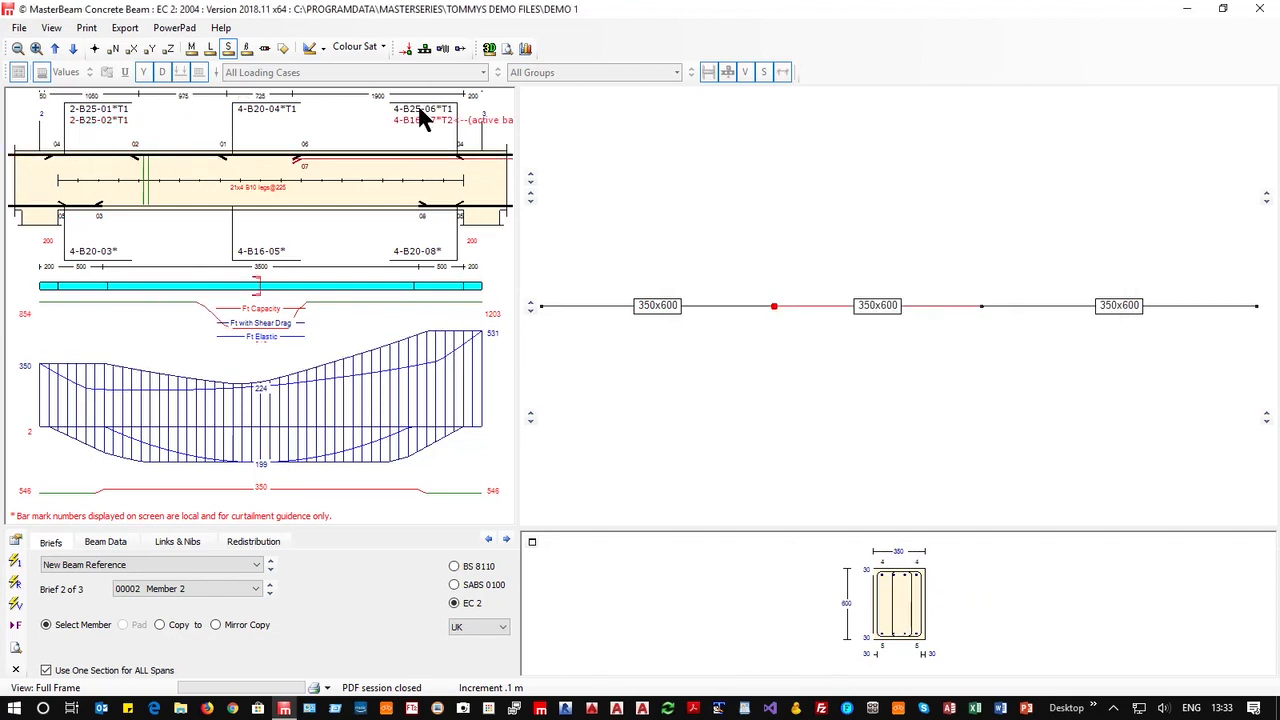
click(419, 108)
click(415, 120)
right_click(417, 120)
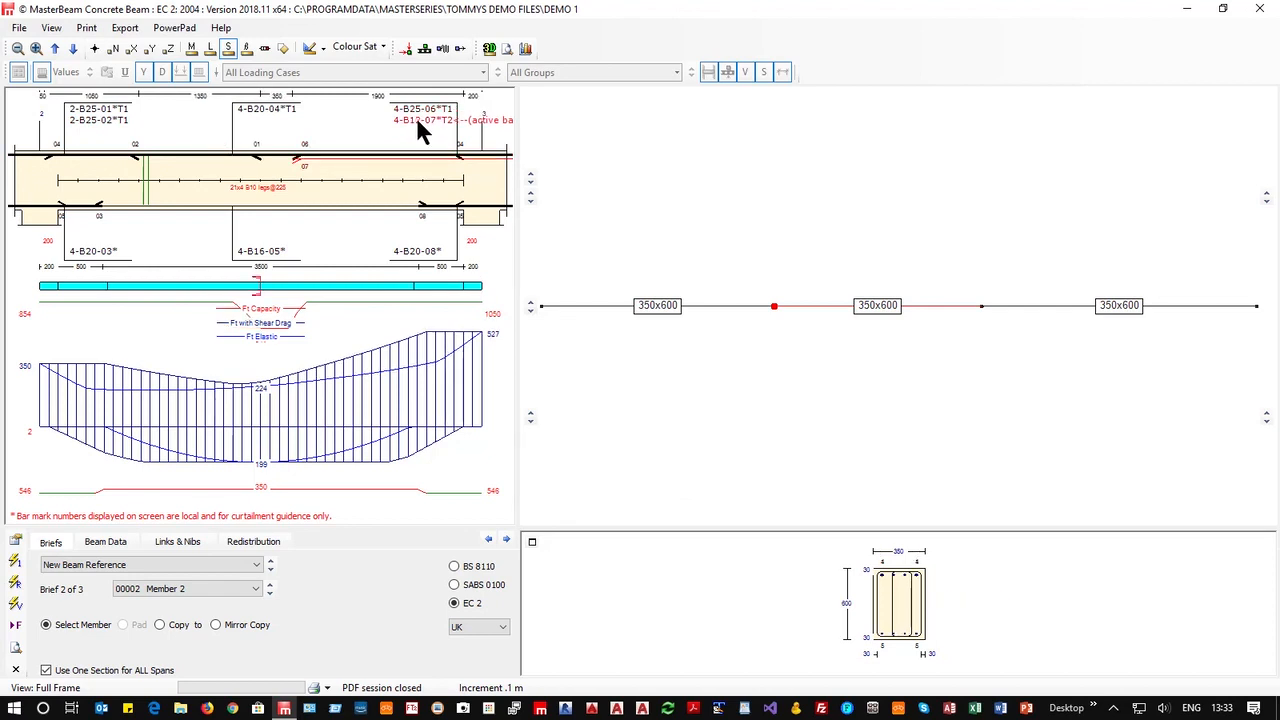
right_click(414, 118)
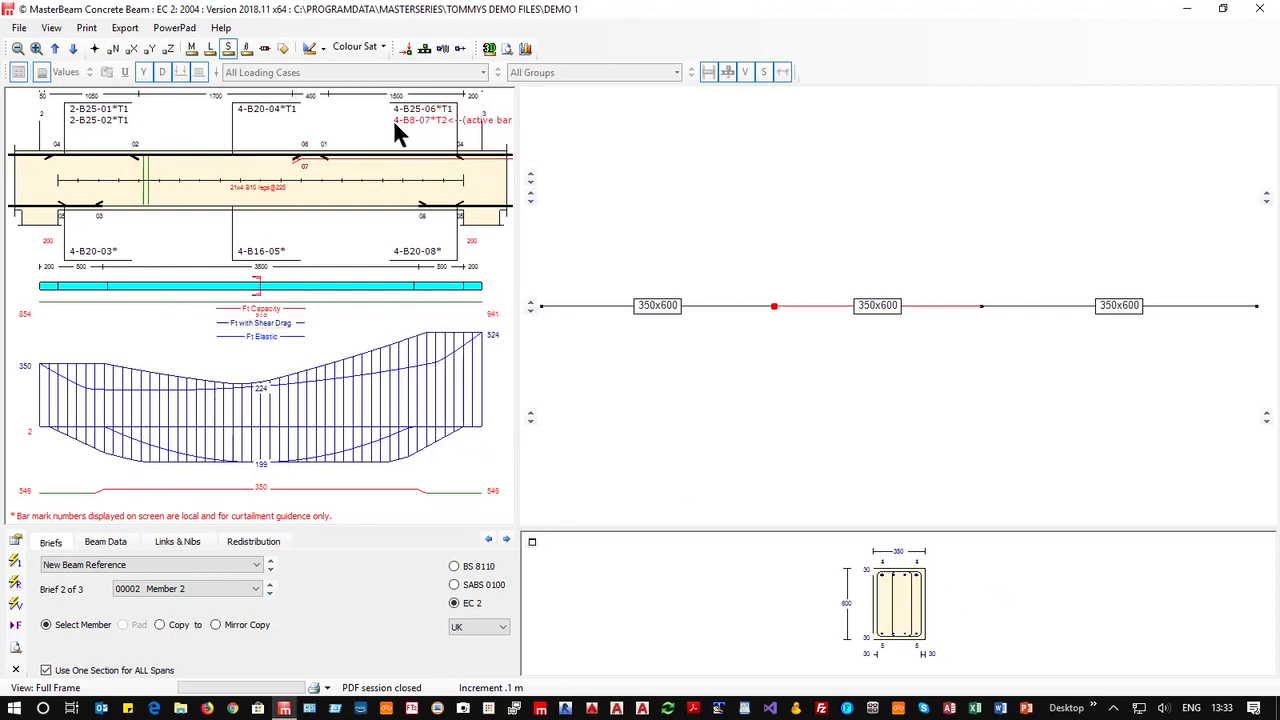
right_click(484, 155)
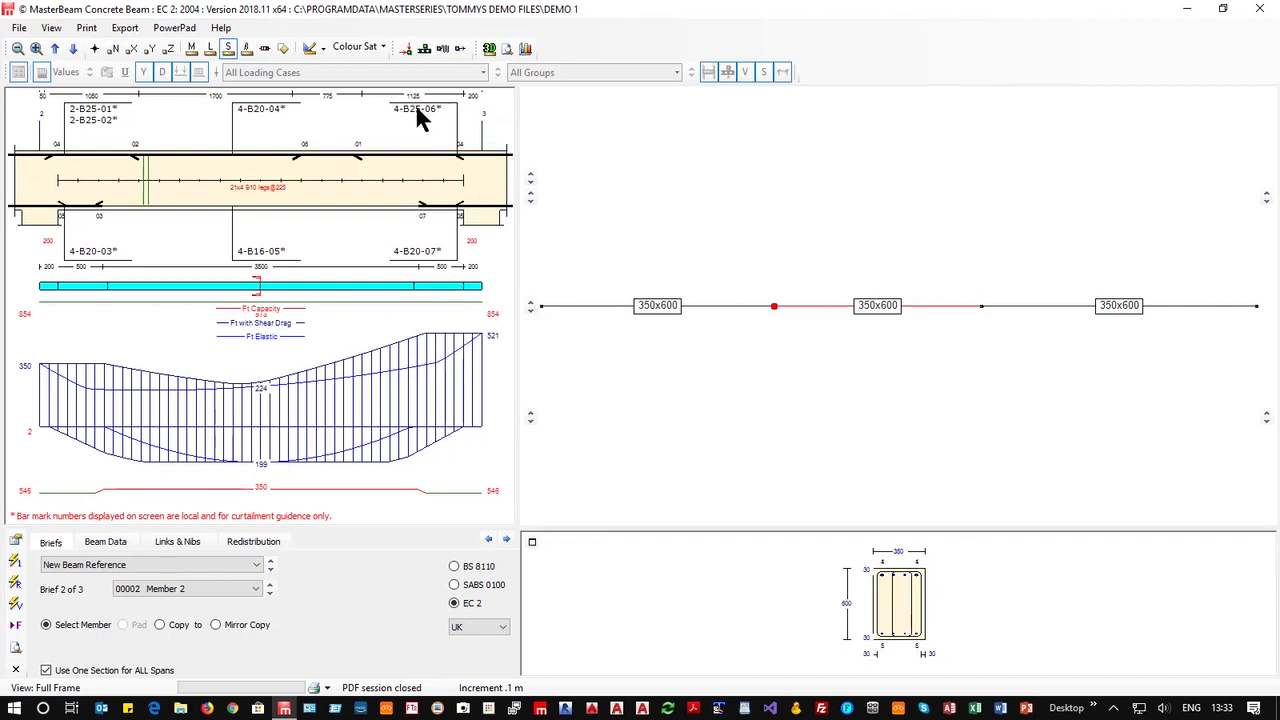
Reduce member 2's top bars 06 at support 3 to 20 mm diameter and the midspan top bars 04 to 16 mm.
right_click(414, 107)
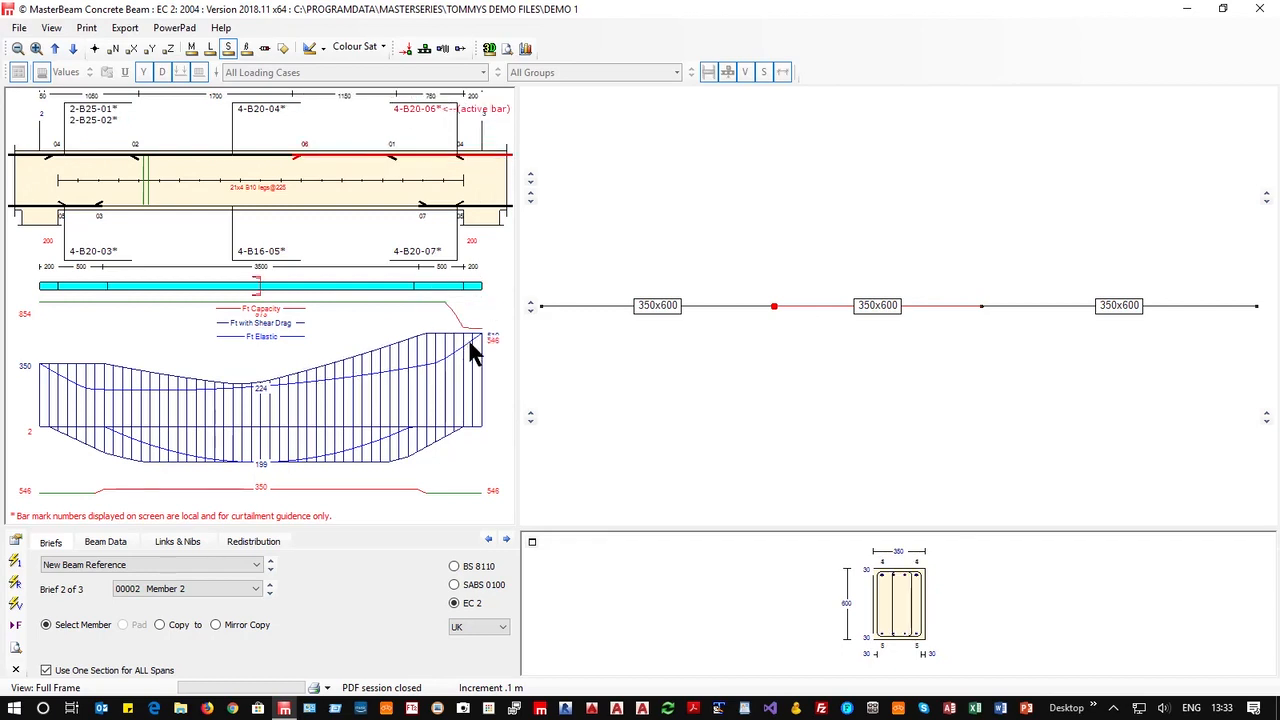
click(258, 107)
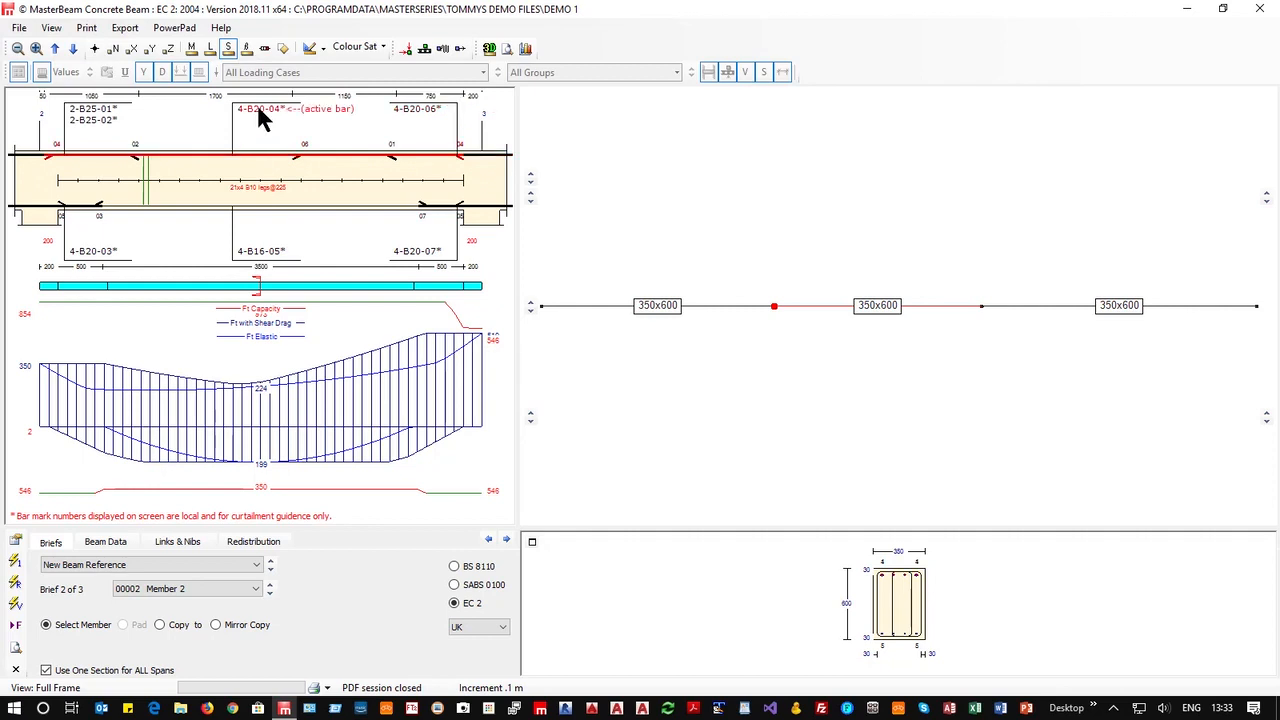
right_click(257, 110)
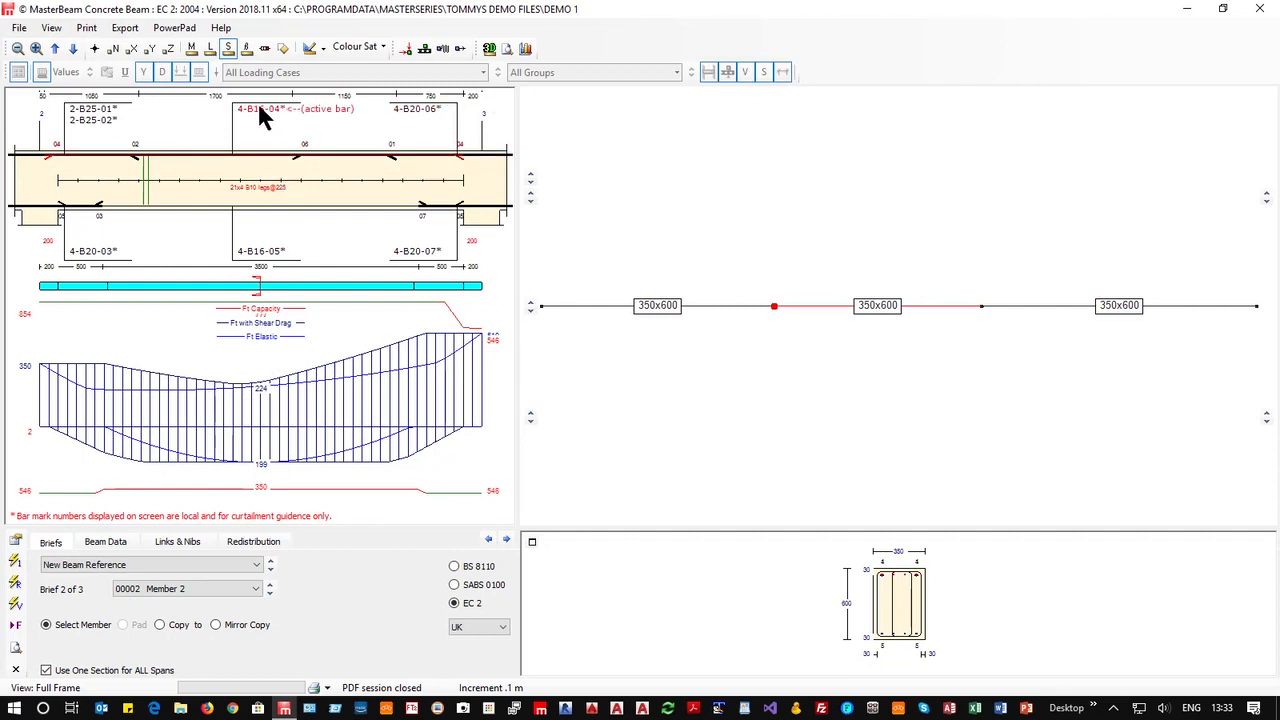
Delete member 2's 2-B25-02 top bars and change the remaining 01 top bars at support 2 to 4-B20.
click(69, 118)
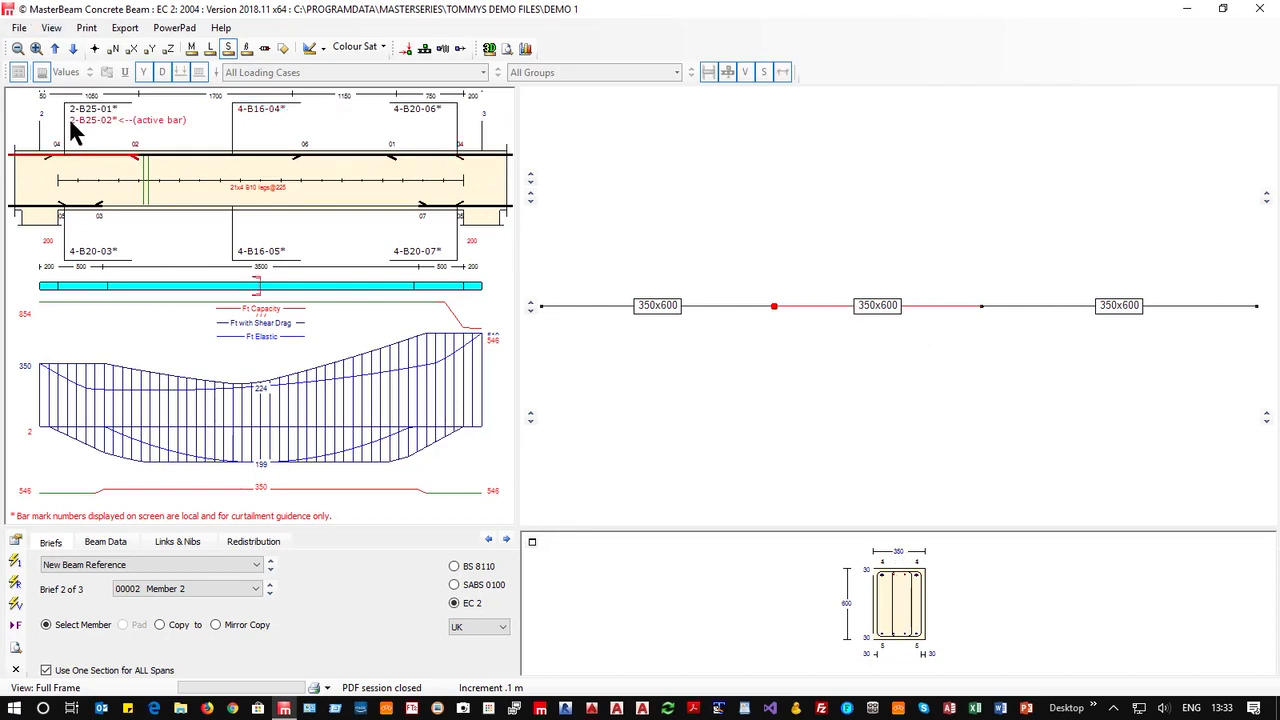
key(Delete)
click(72, 110)
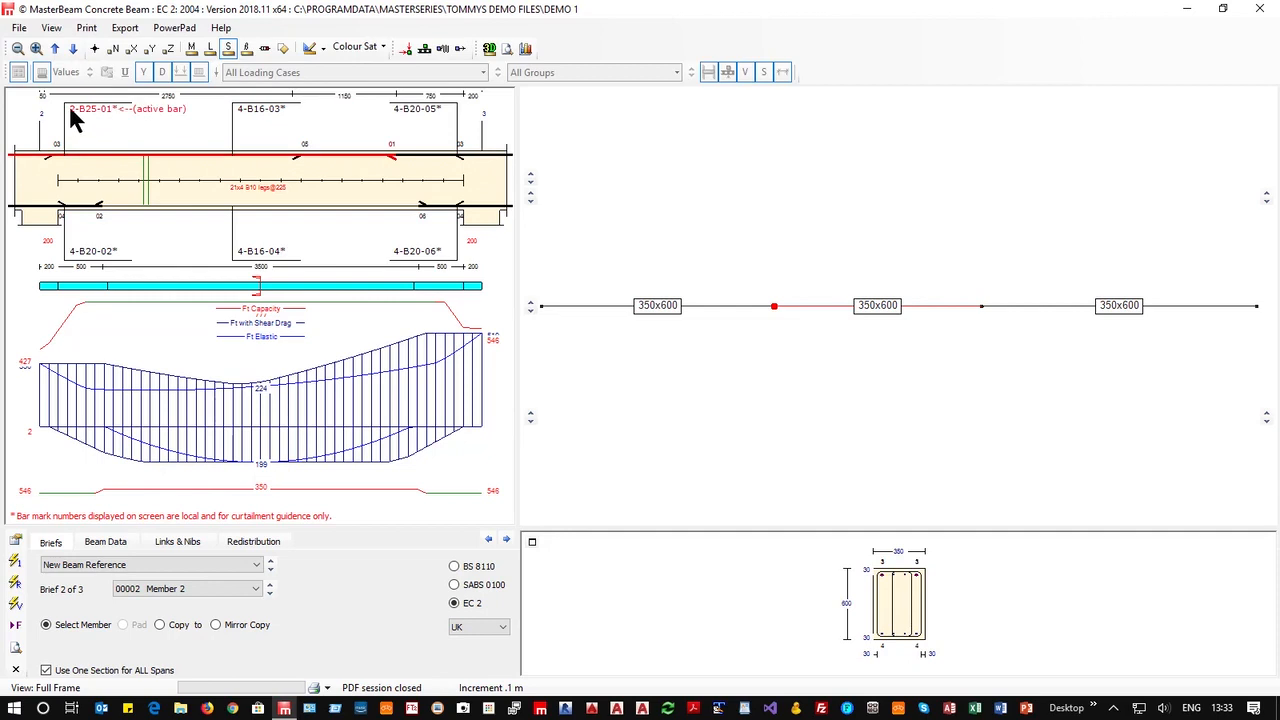
click(73, 109)
click(74, 109)
click(91, 112)
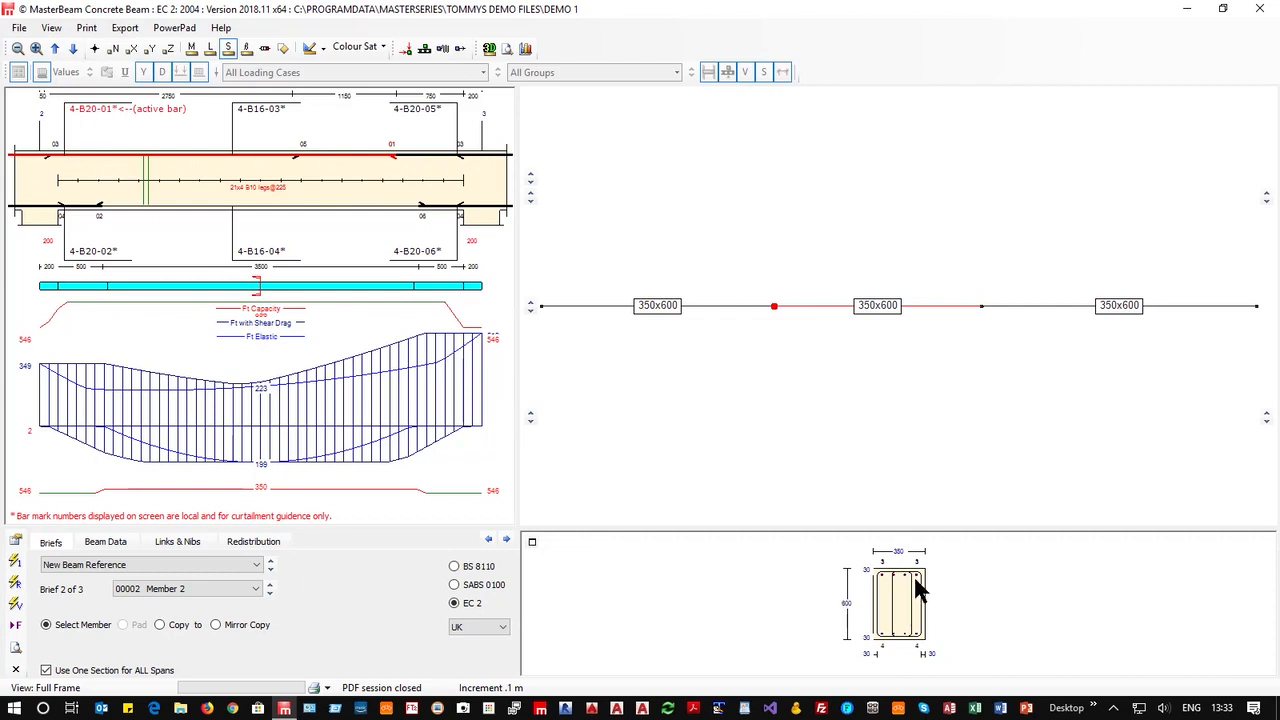
Run the automatic design for member 2 and then for all members in the beam run, overwriting the existing reinforcement.
click(15, 565)
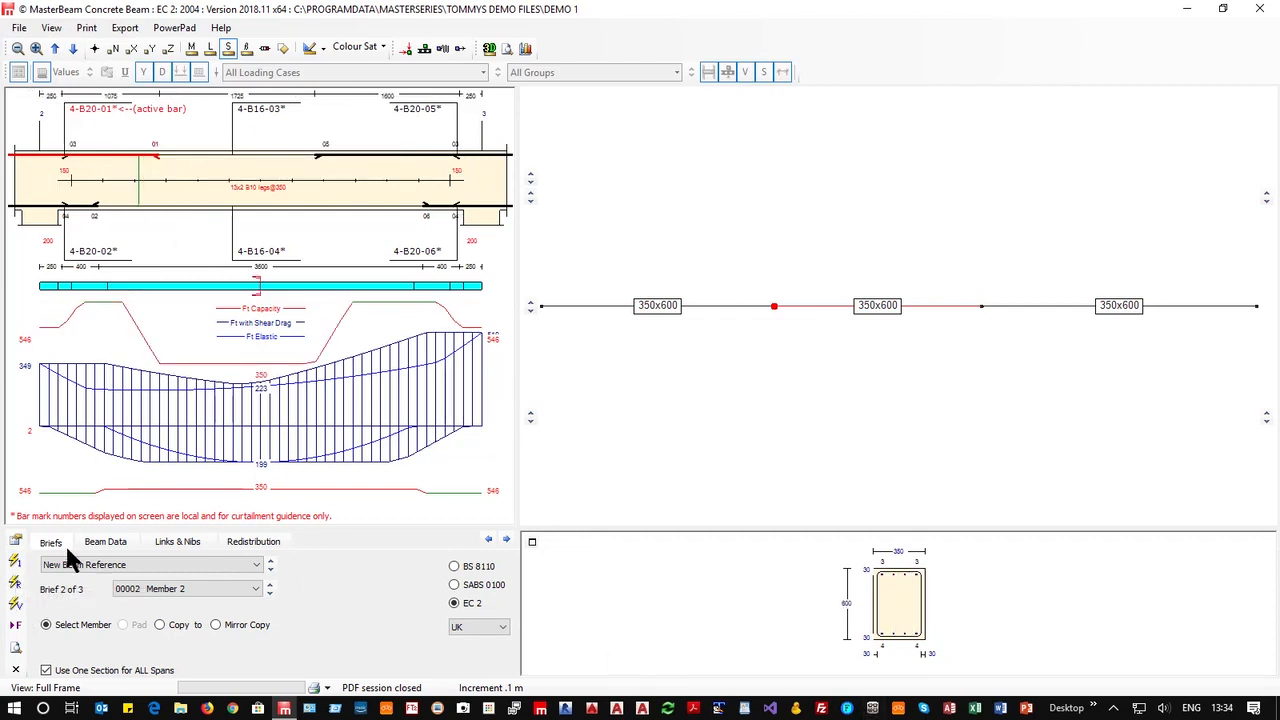
click(15, 585)
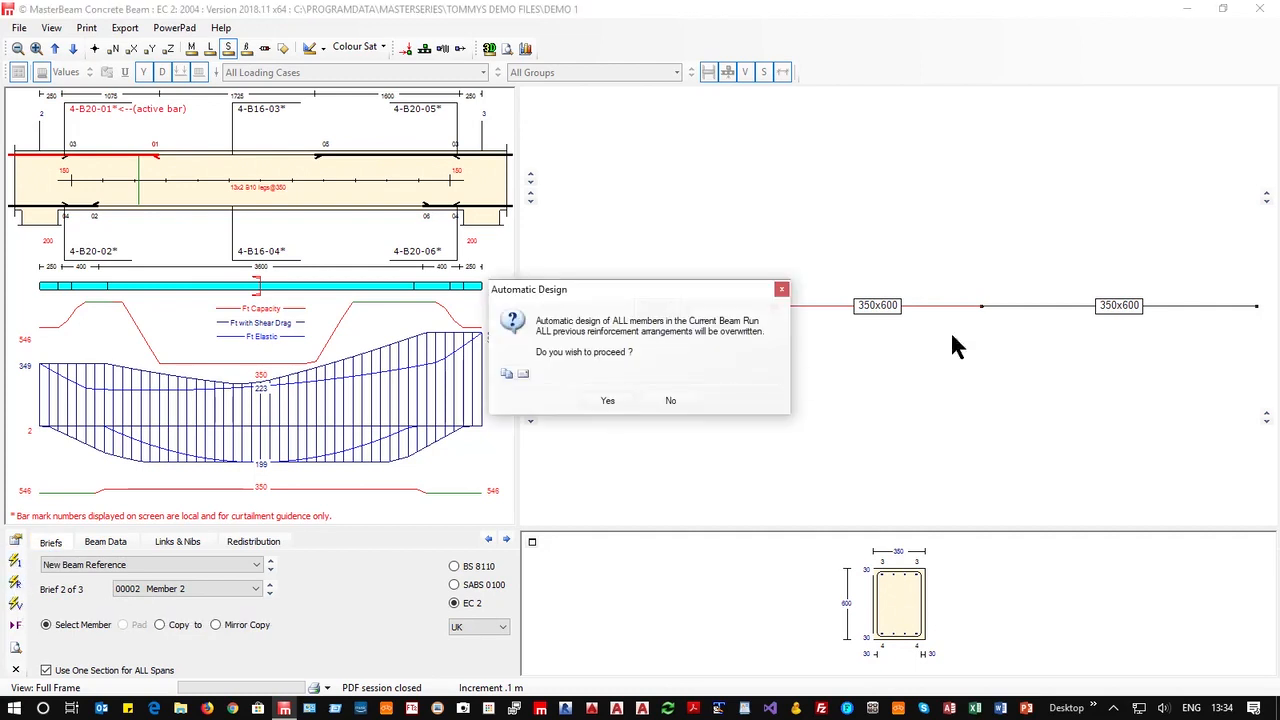
click(607, 401)
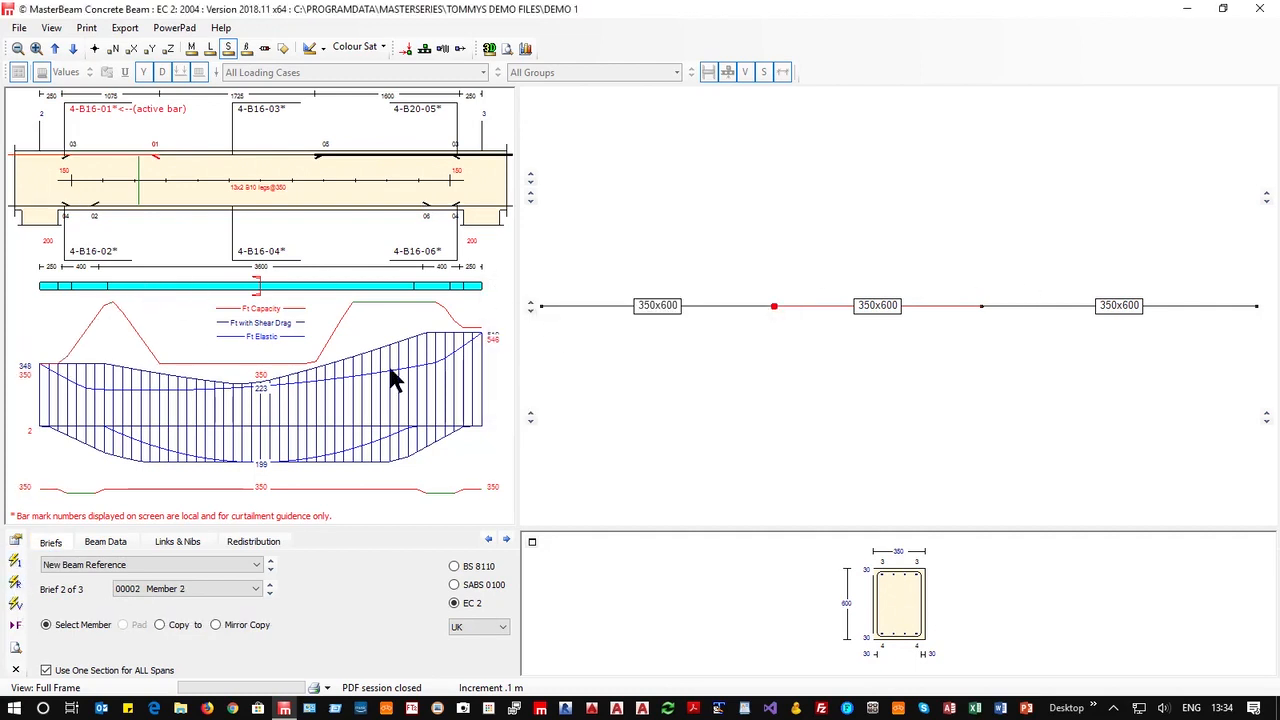
Rationalise member 1's midspan bottom steel by removing the 2-B16 bars and increasing the remaining bars to 4-B20.
click(630, 314)
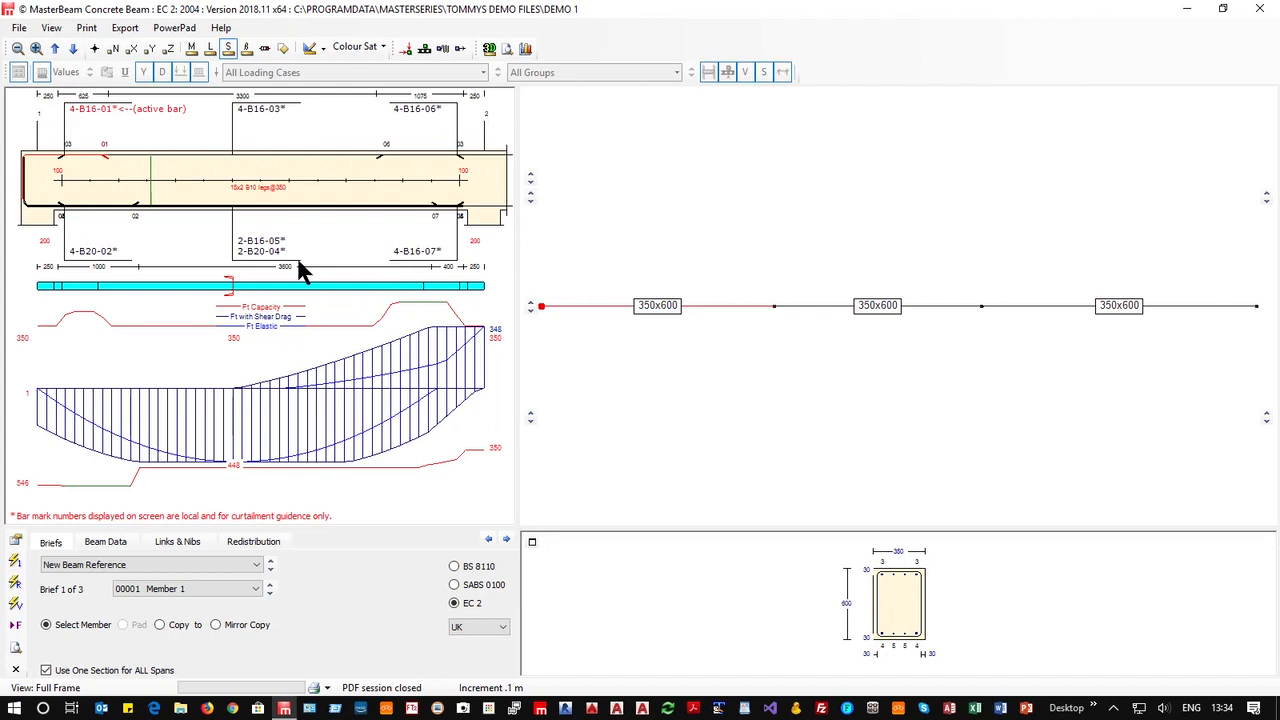
click(241, 245)
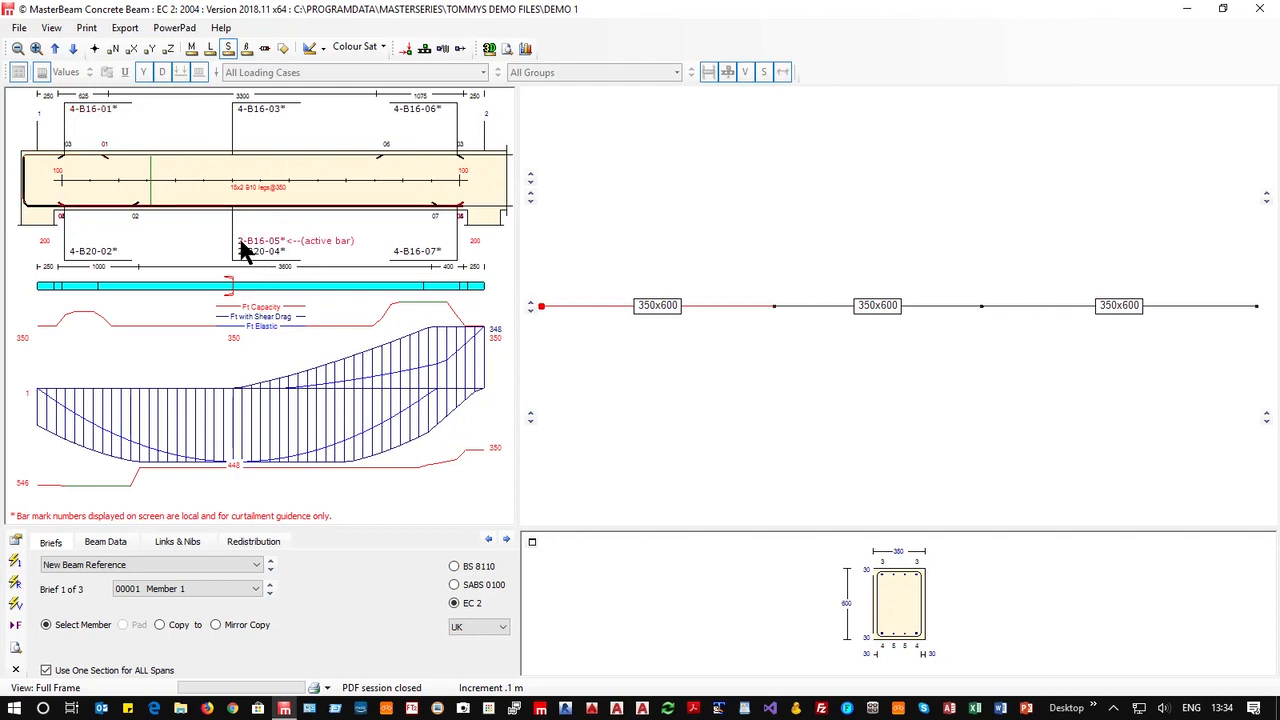
right_click(241, 242)
right_click(238, 249)
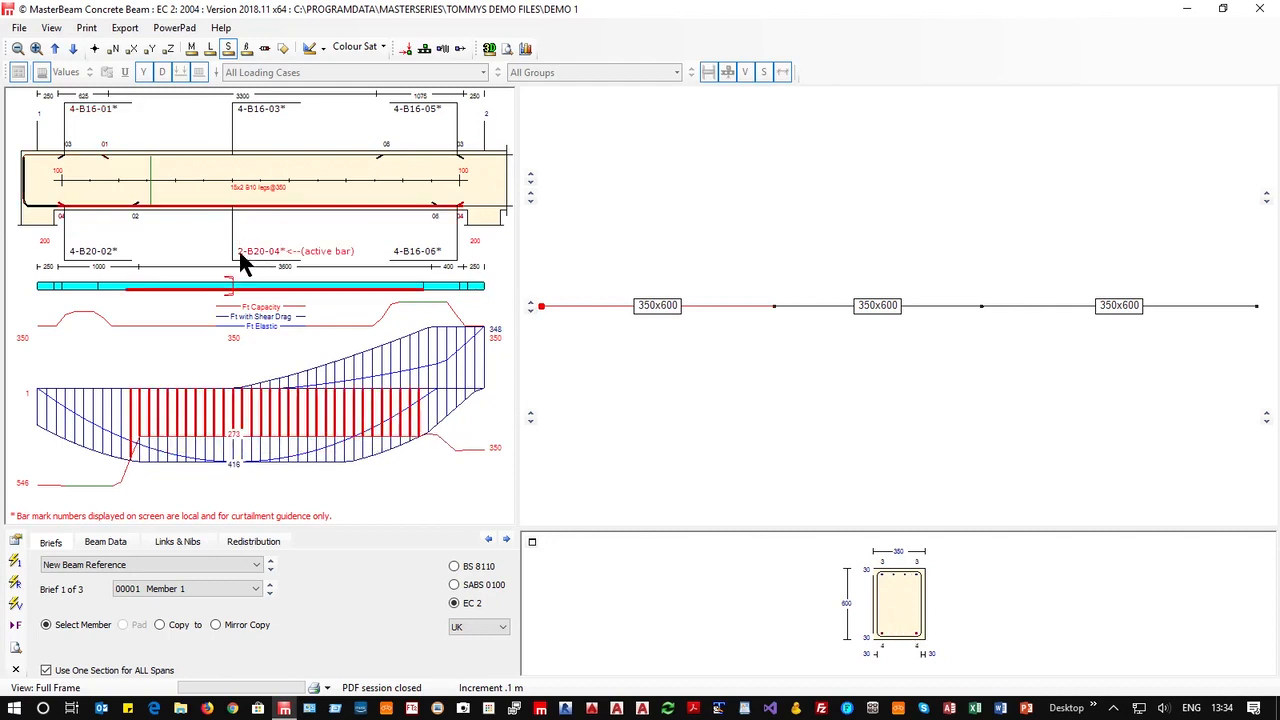
click(238, 249)
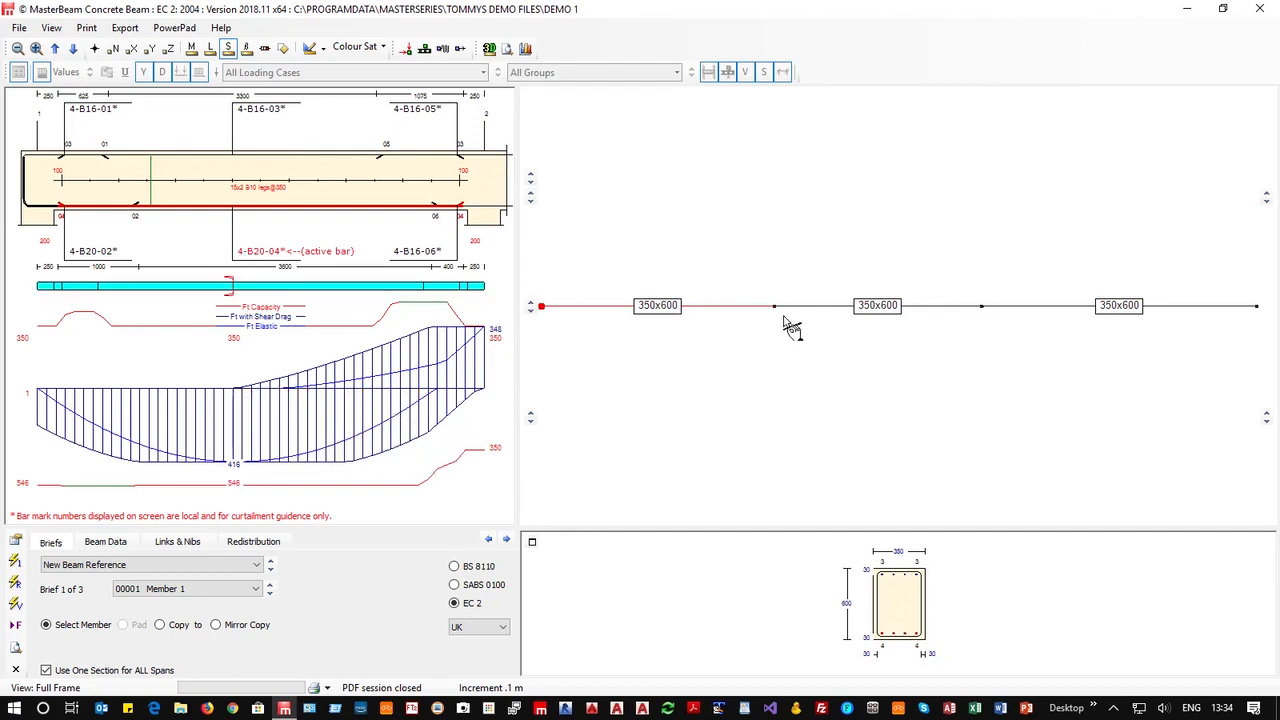
Check the reinforcement of members 2 and 3, then delete the midspan top bars 4-B16-03 from member 1.
click(875, 312)
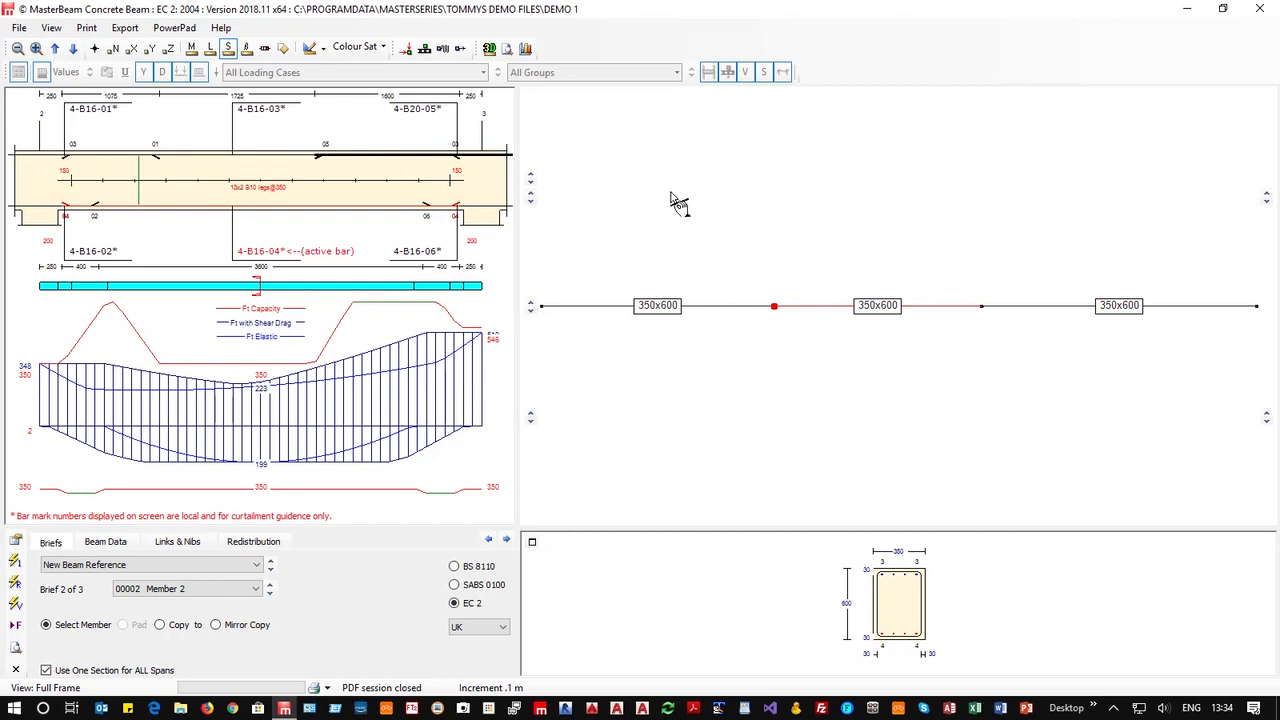
click(1067, 312)
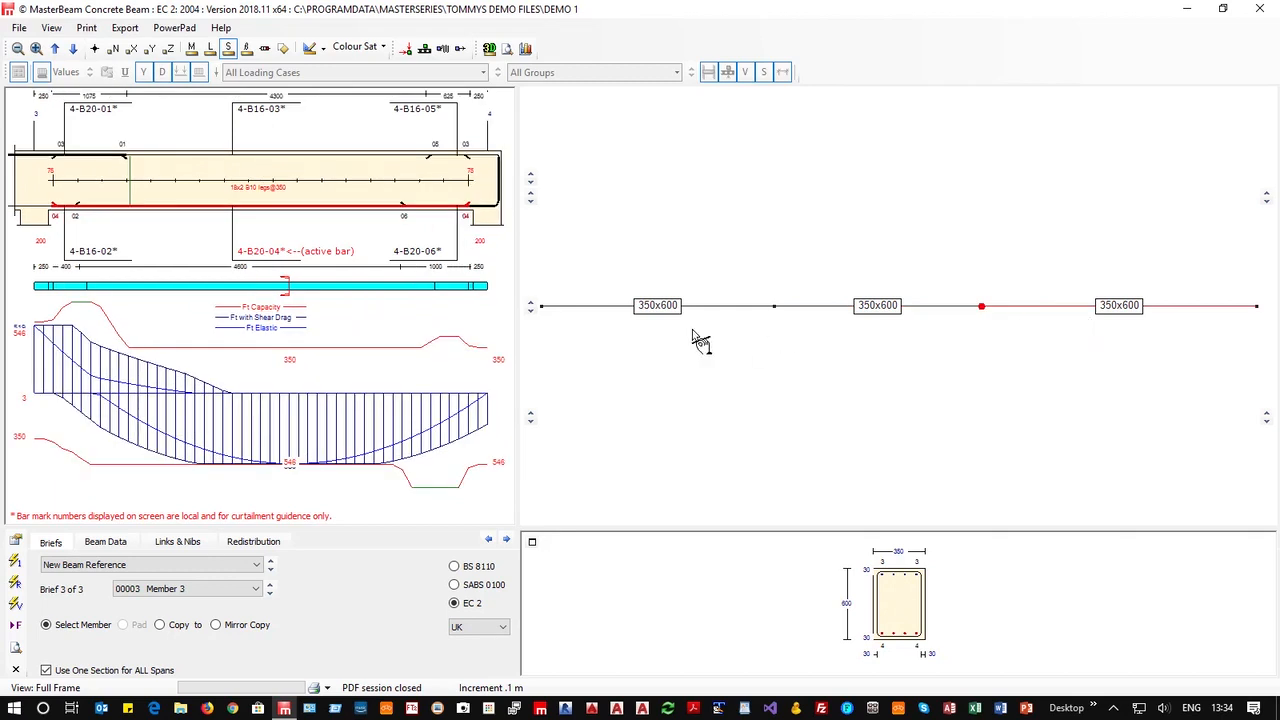
click(622, 308)
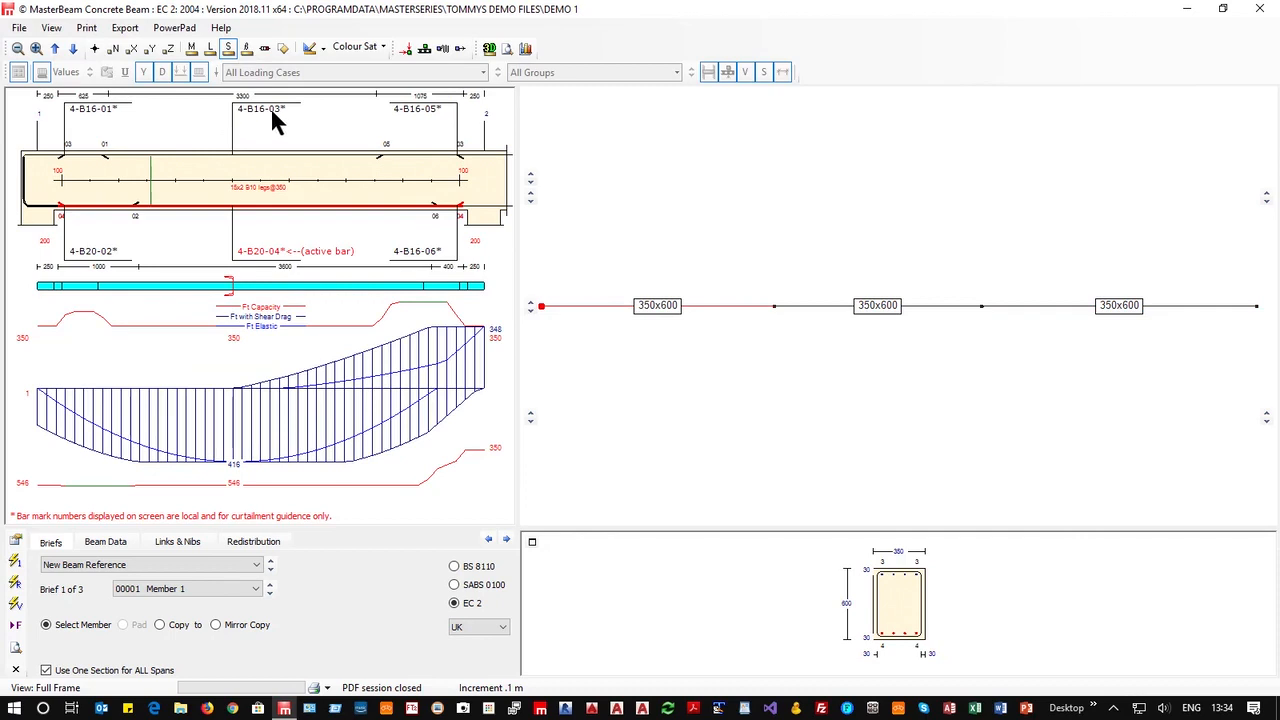
click(238, 110)
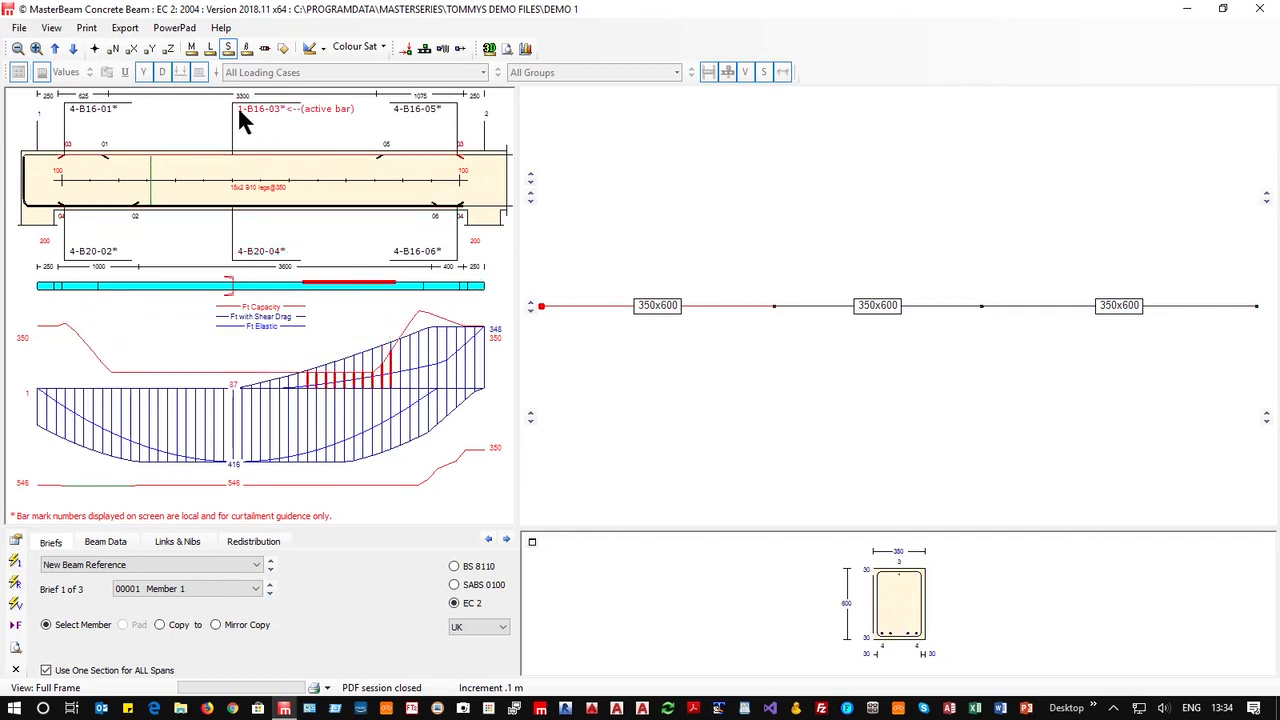
key(Delete)
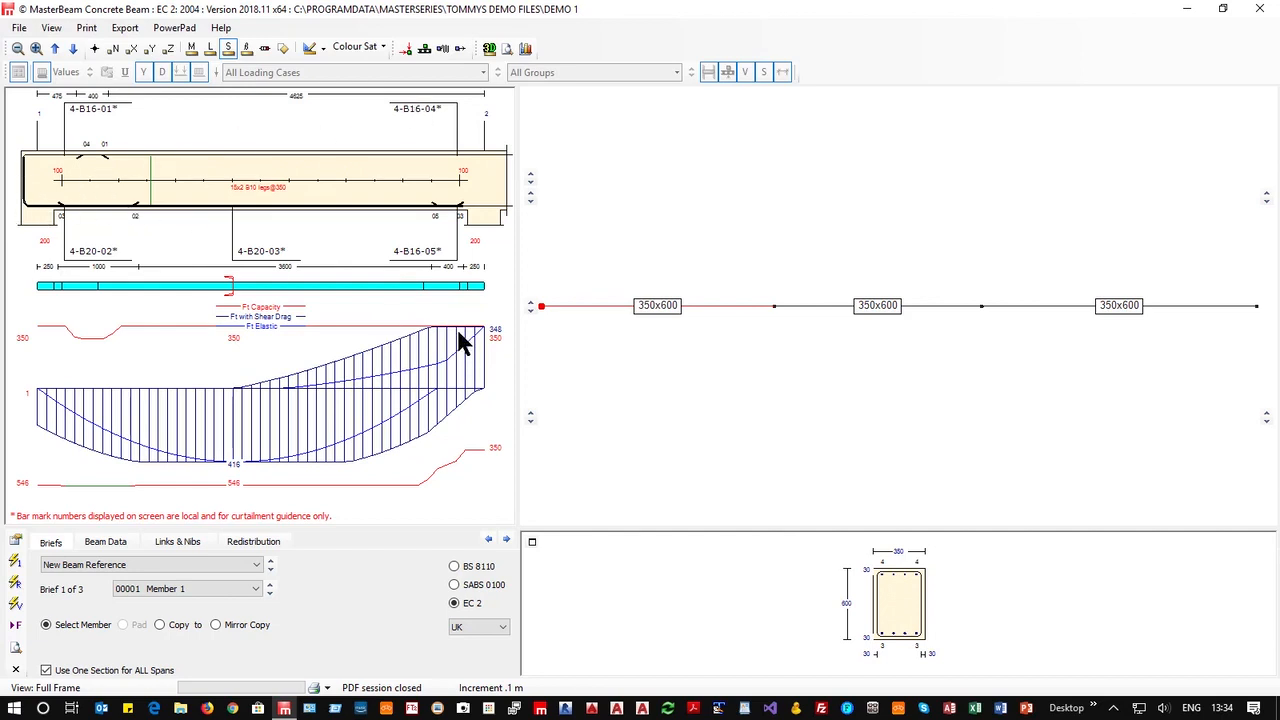
Move the top bar lap in member 1 to near midspan, about 1075 mm long, and check the bars in members 2 and 3.
click(855, 310)
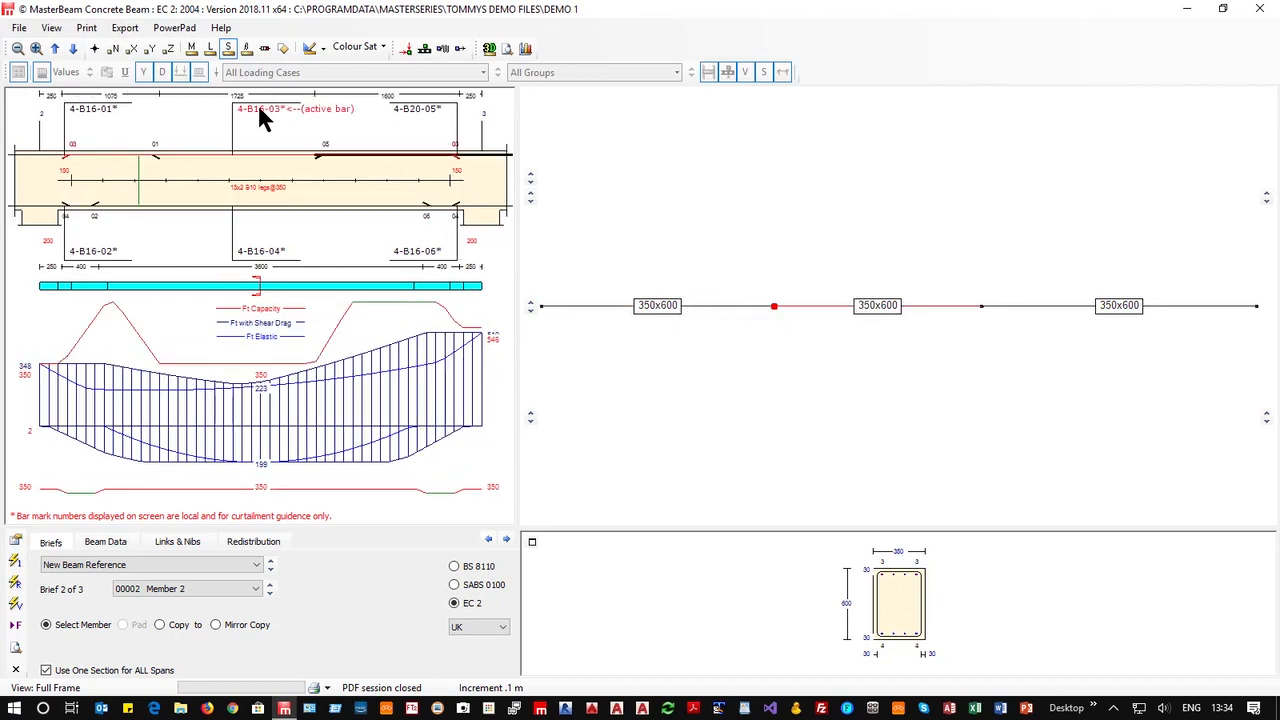
click(639, 318)
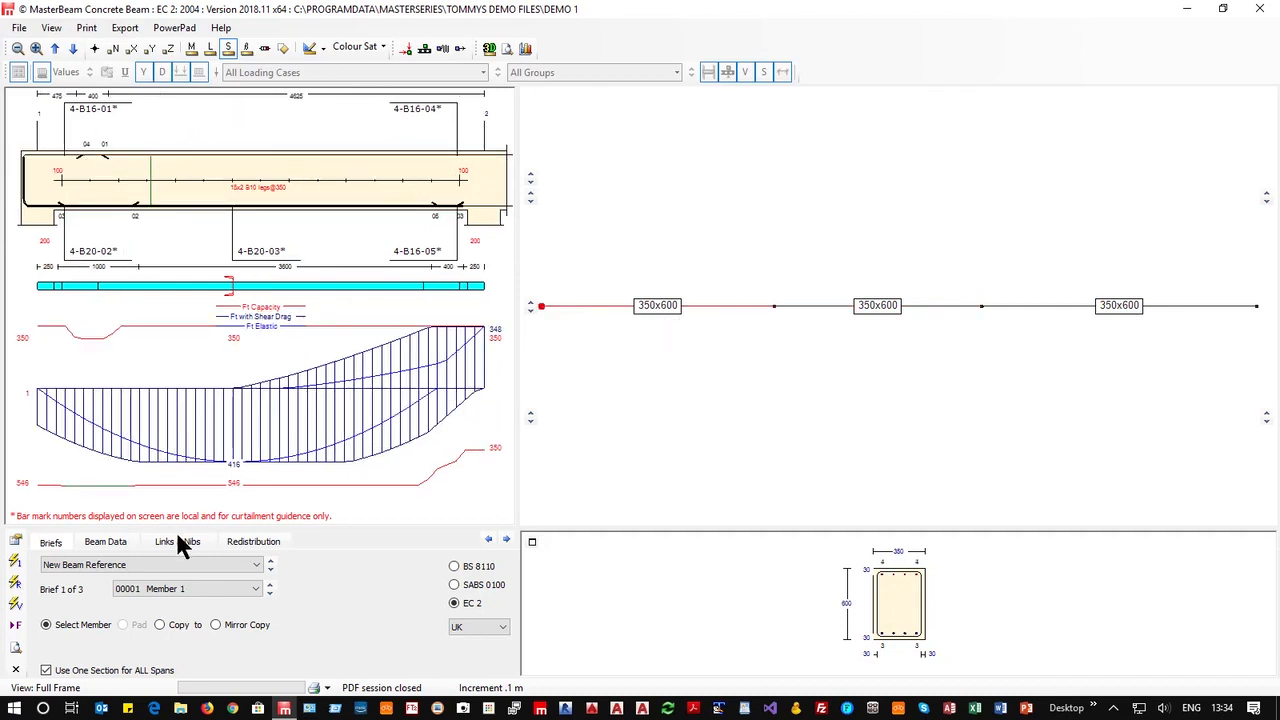
click(106, 545)
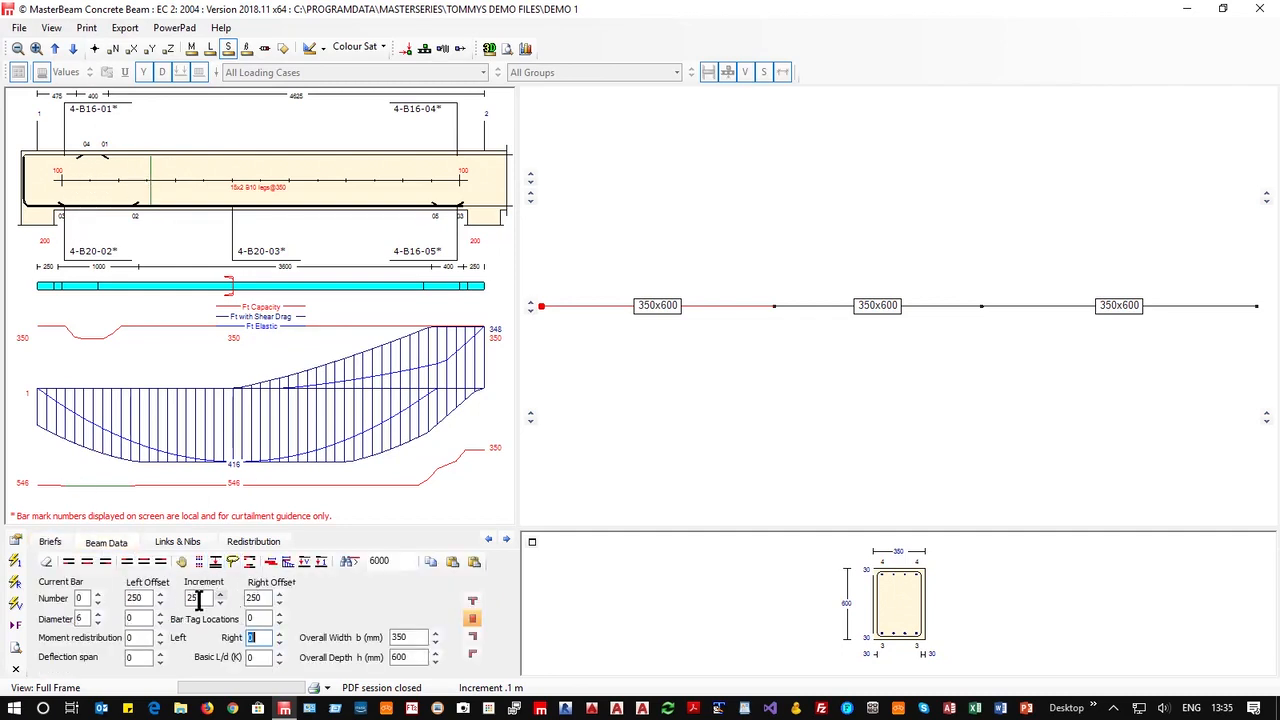
click(232, 561)
click(269, 156)
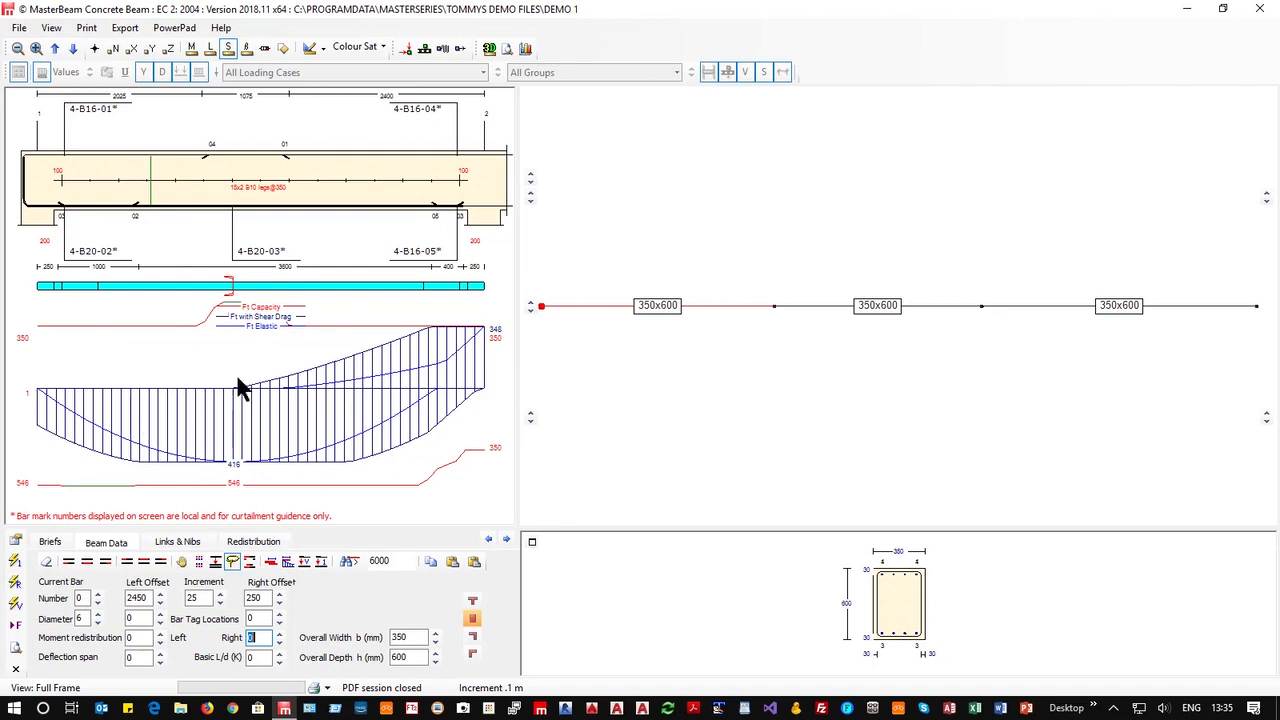
click(880, 310)
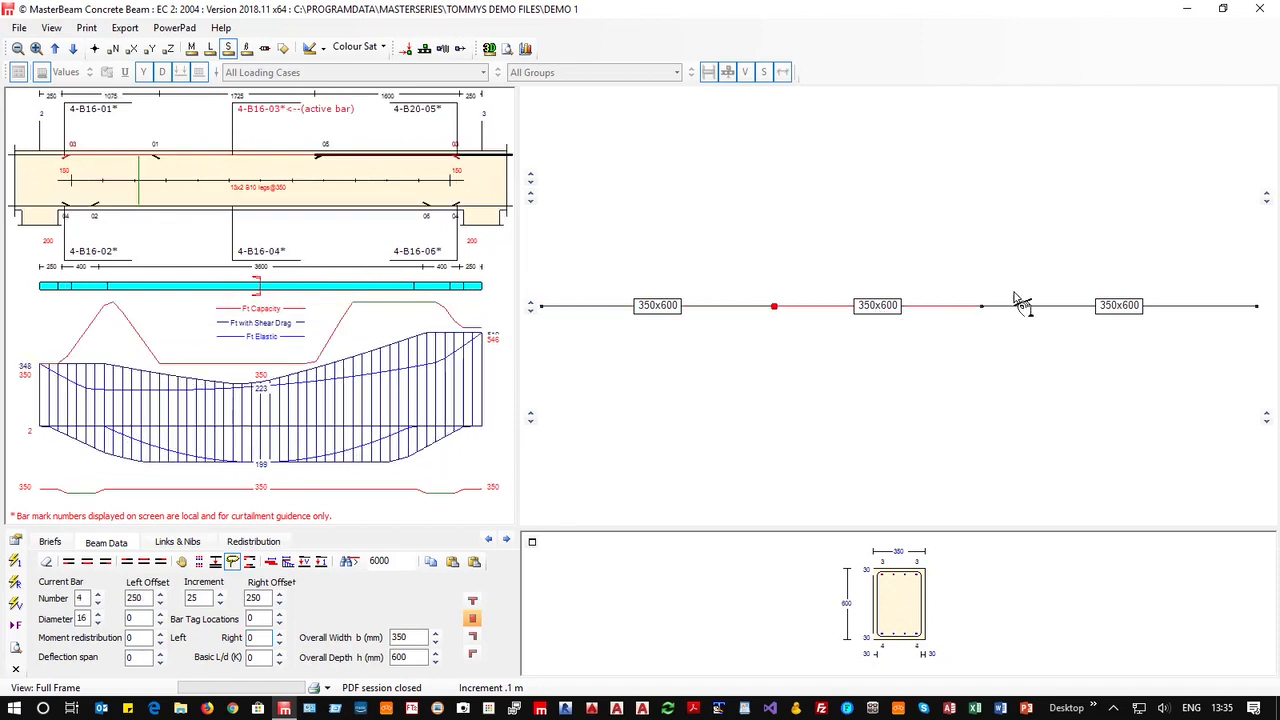
click(1108, 313)
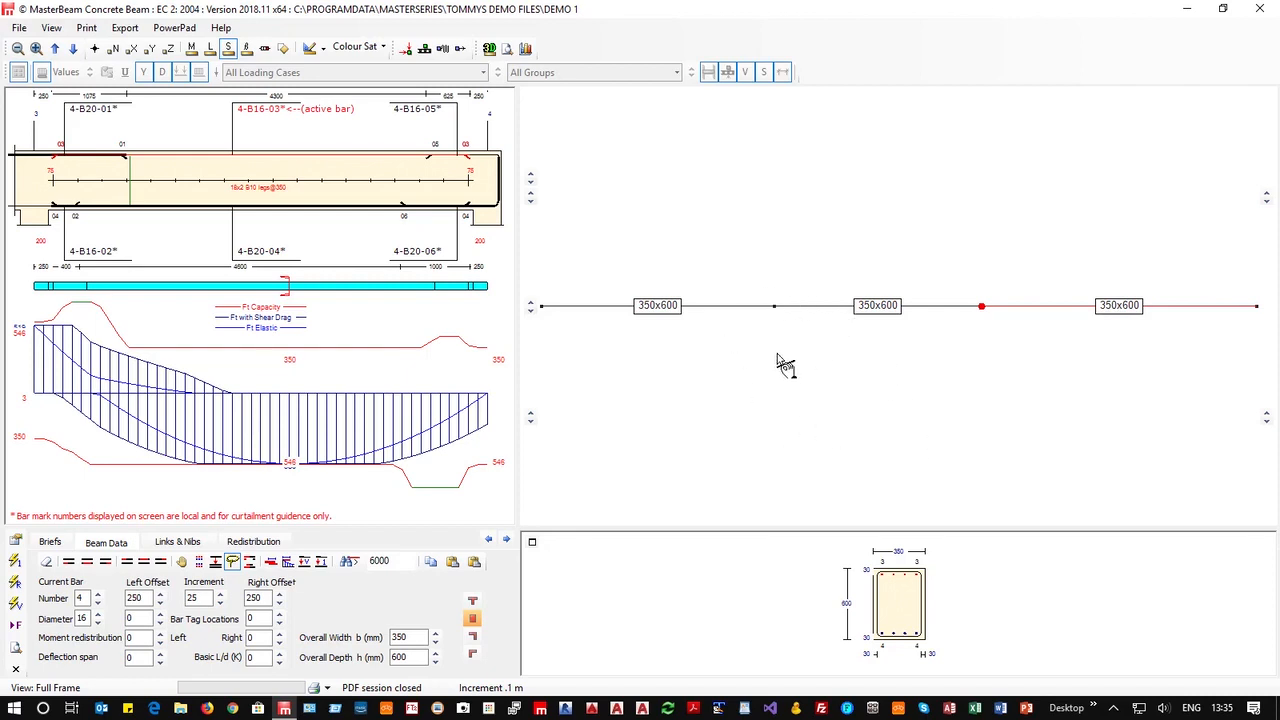
Export the beam's RC details to the DXF file Demo 1.DXF with AutoCAD loading, and inspect the bar laps in the drawing.
click(849, 305)
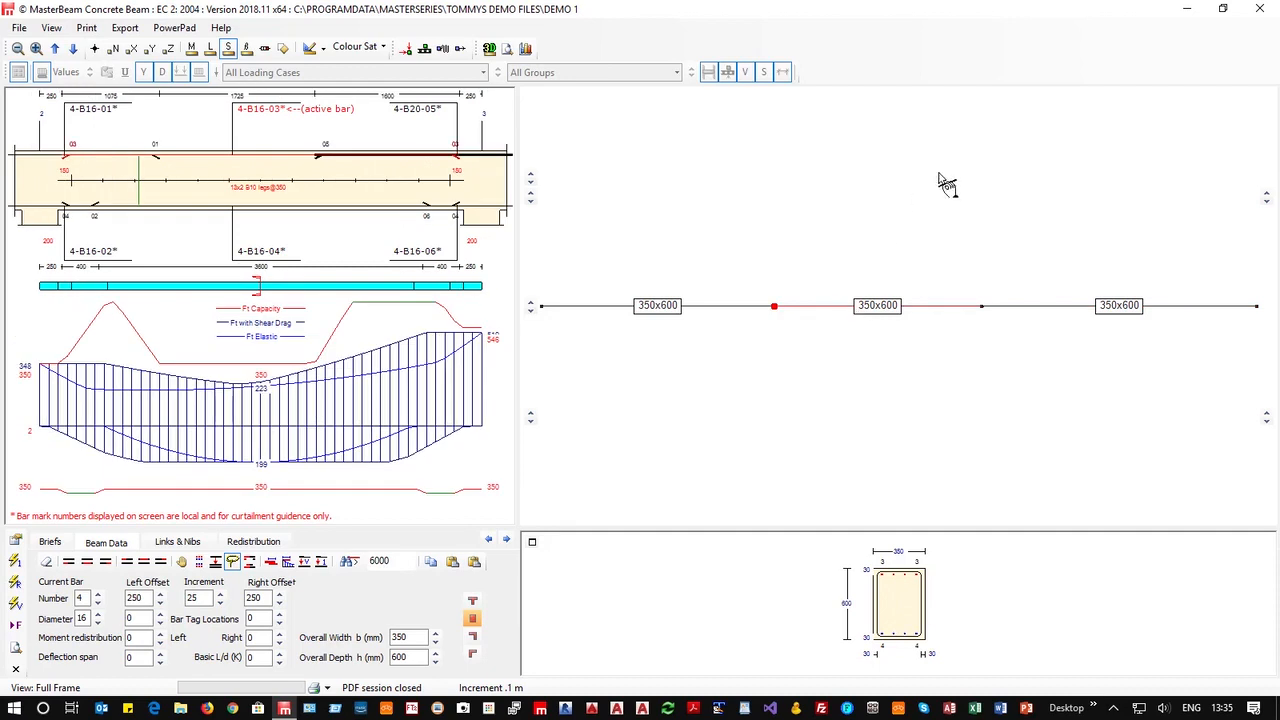
click(124, 28)
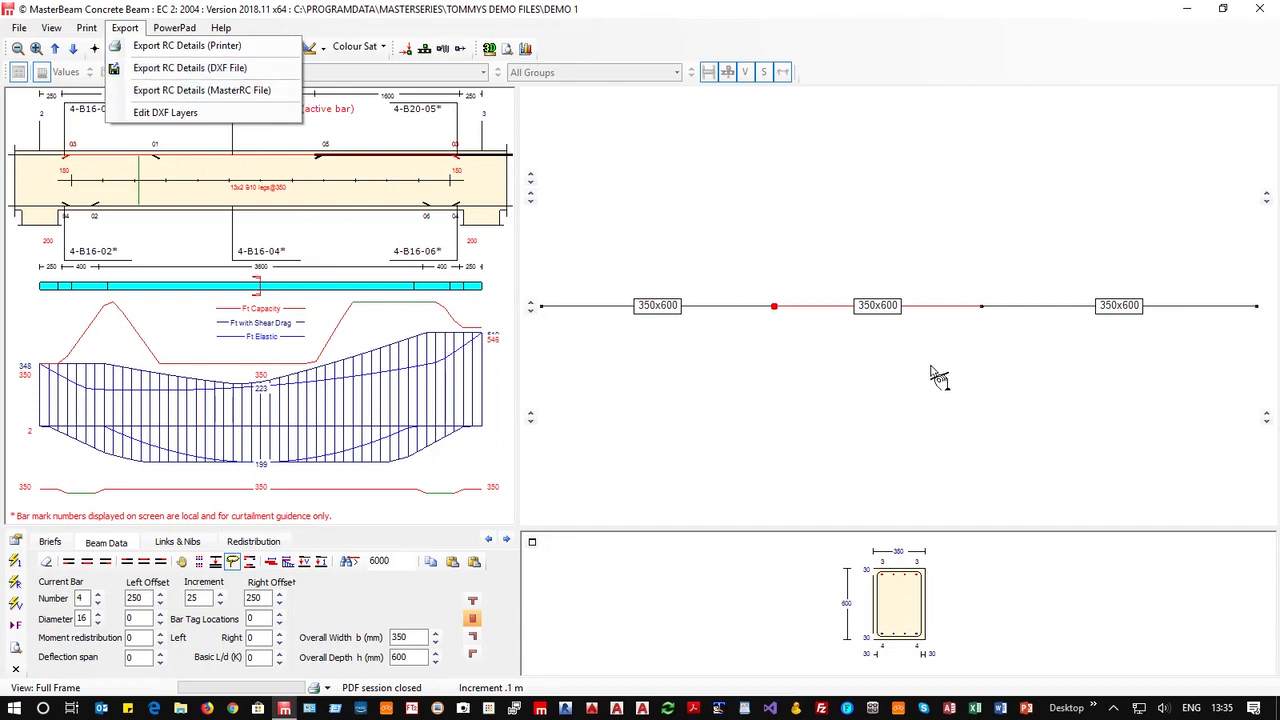
click(186, 75)
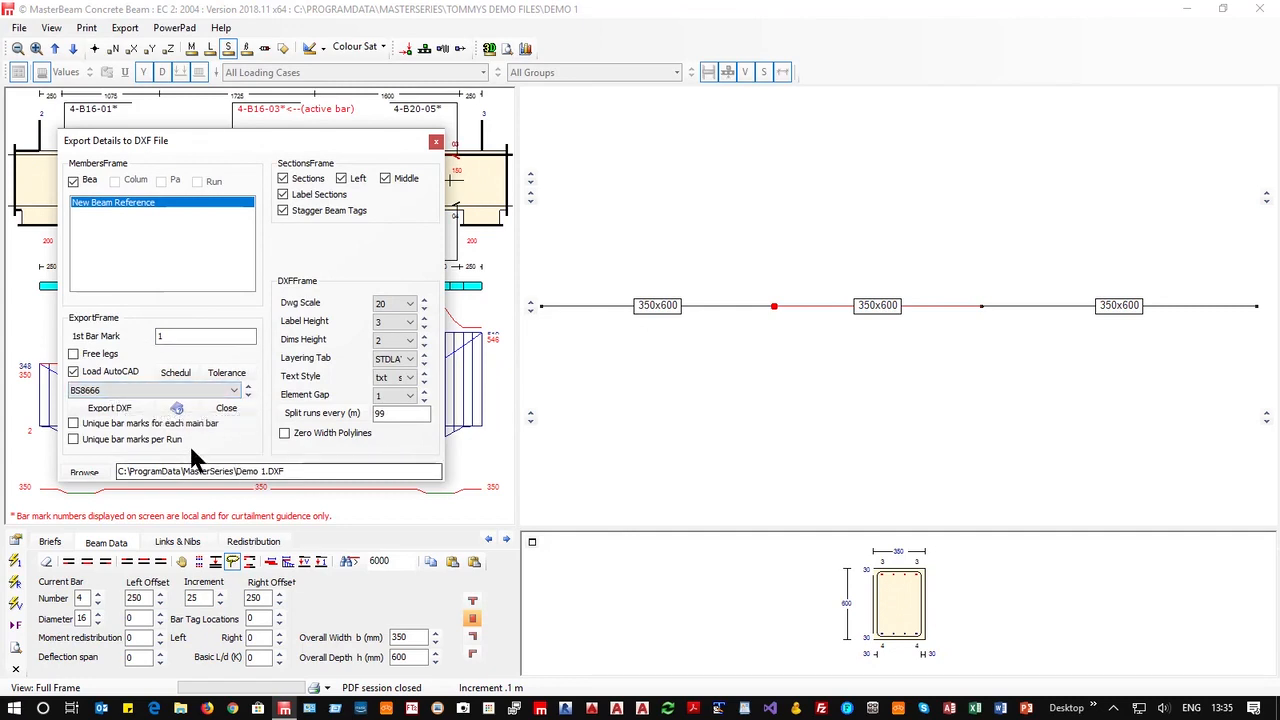
click(110, 409)
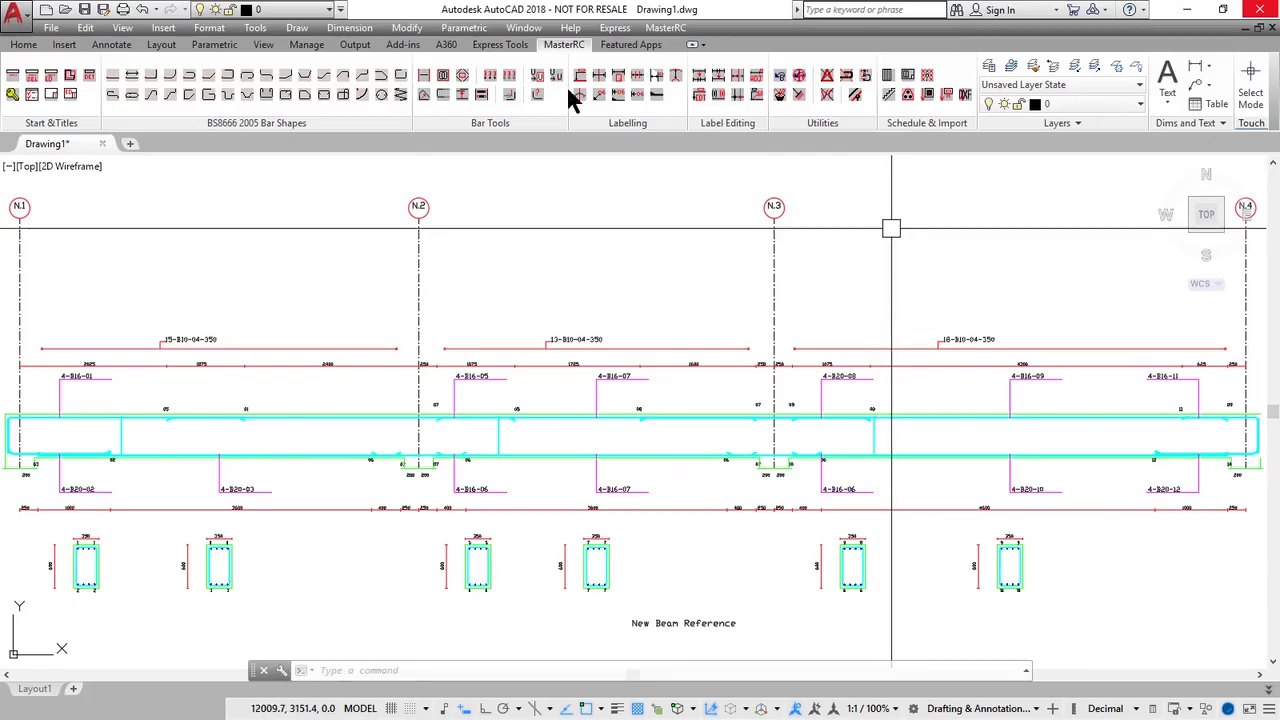
scroll(320, 460, up, 8)
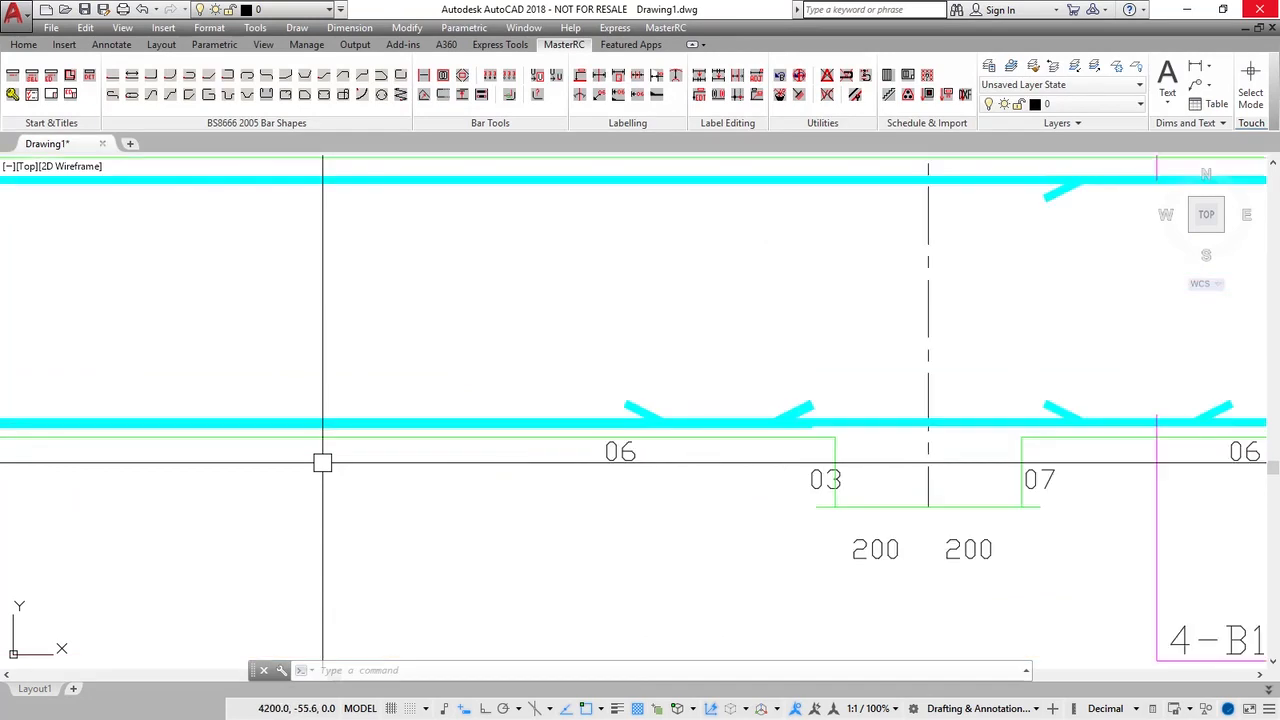
scroll(322, 462, down, 6)
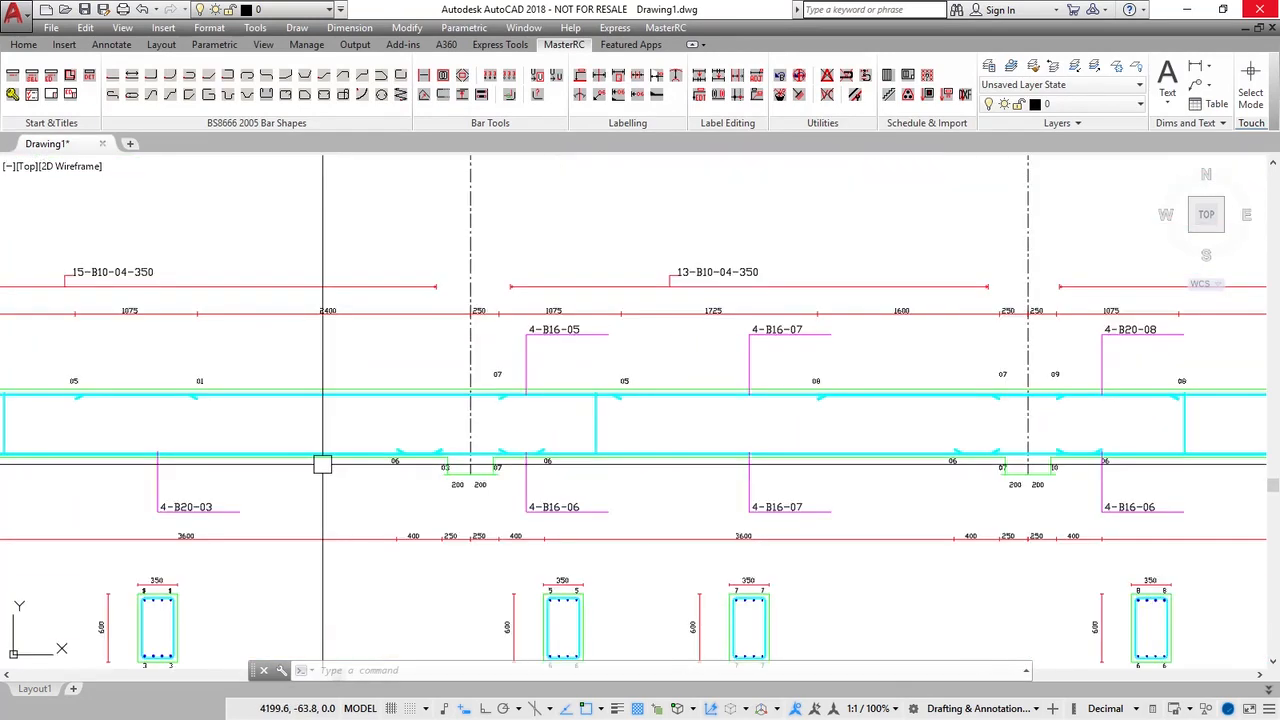
click(1186, 20)
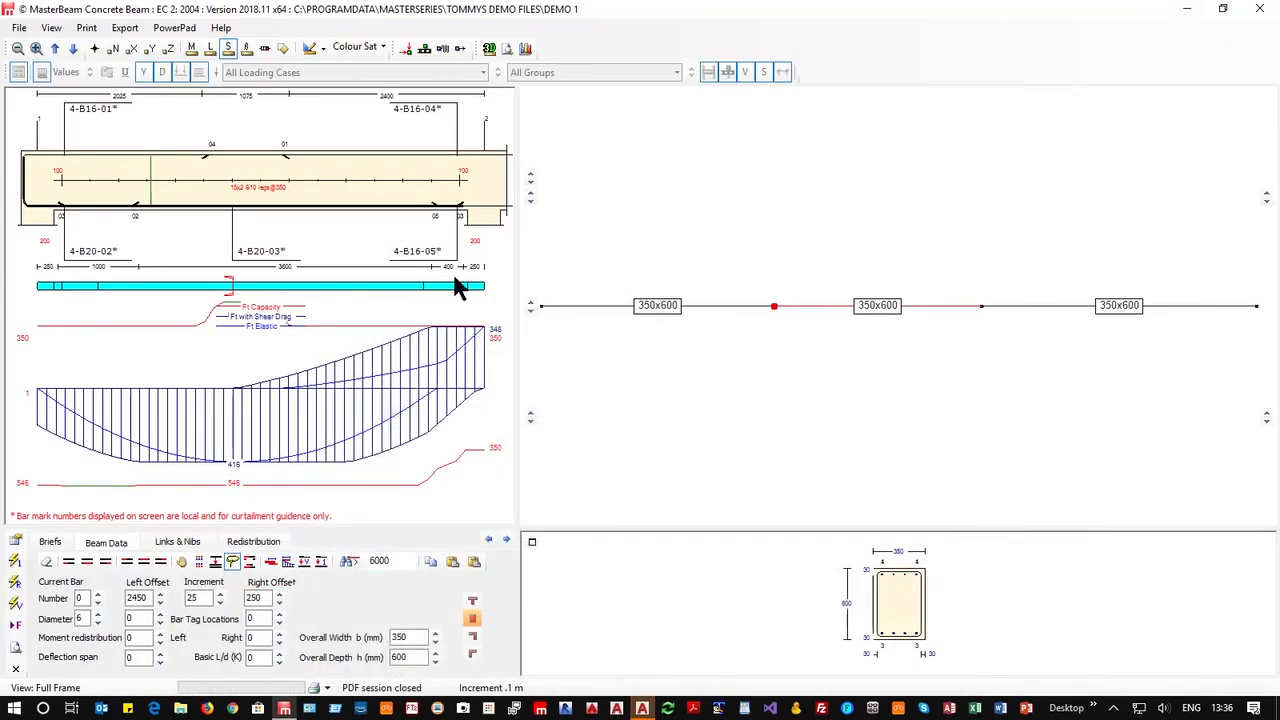
Generate the BS8666 bar schedule for New Beam Reference, review it and close it.
click(124, 28)
mouse_move(88, 30)
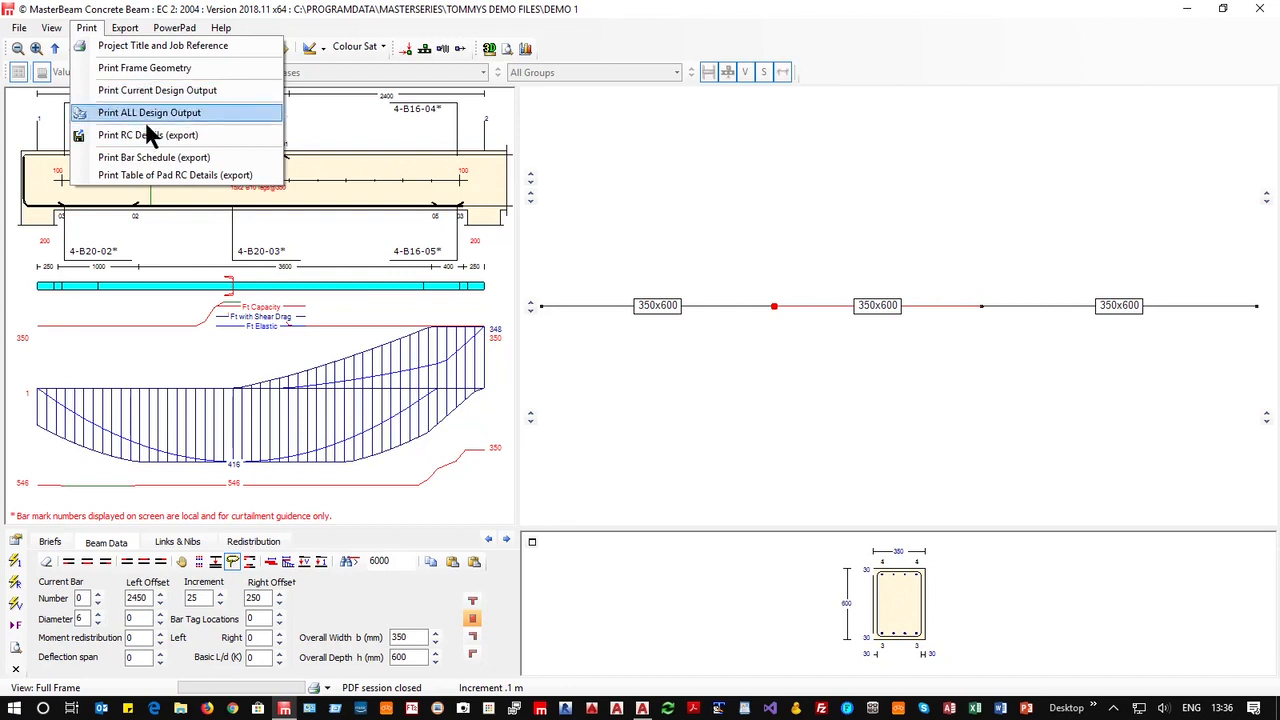
click(142, 158)
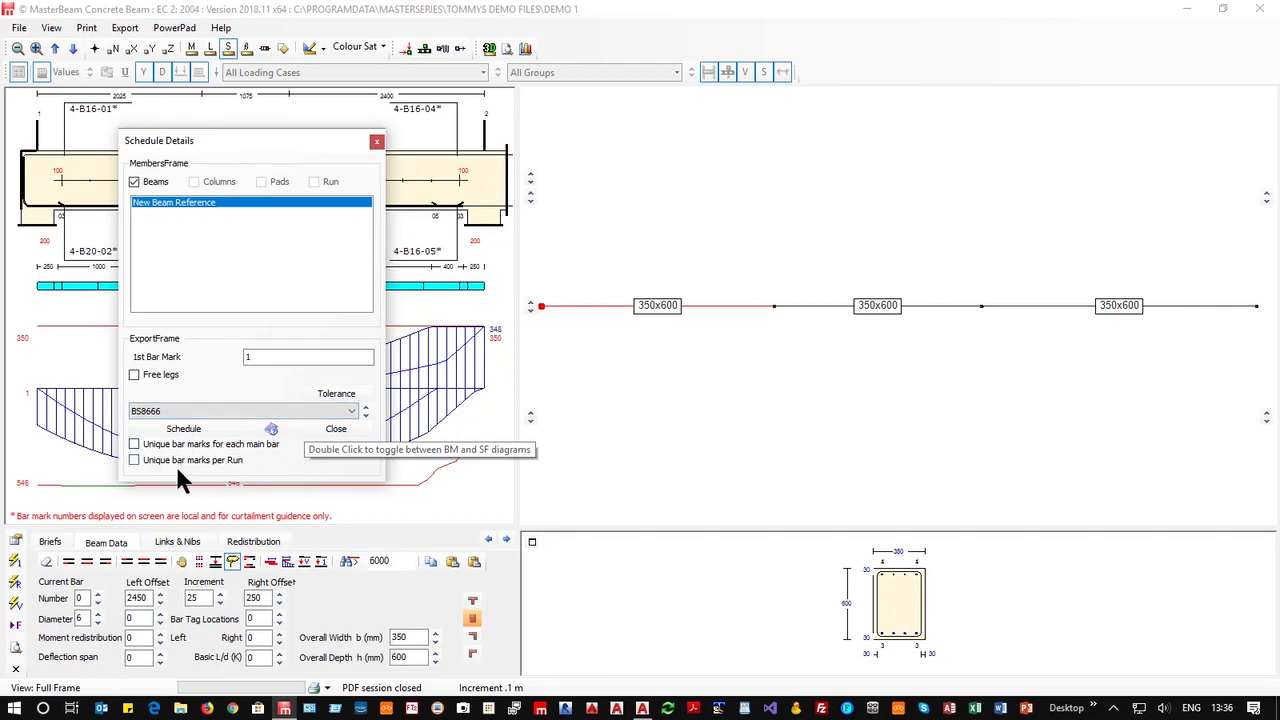
click(190, 428)
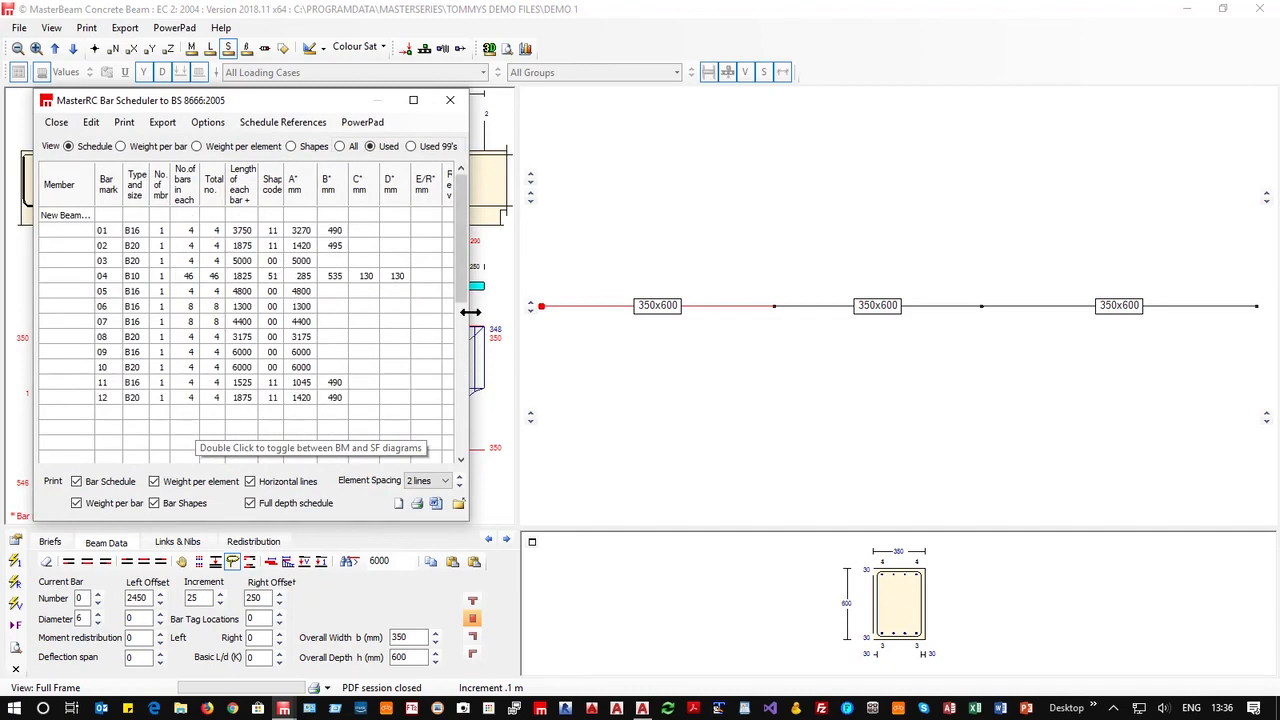
click(451, 101)
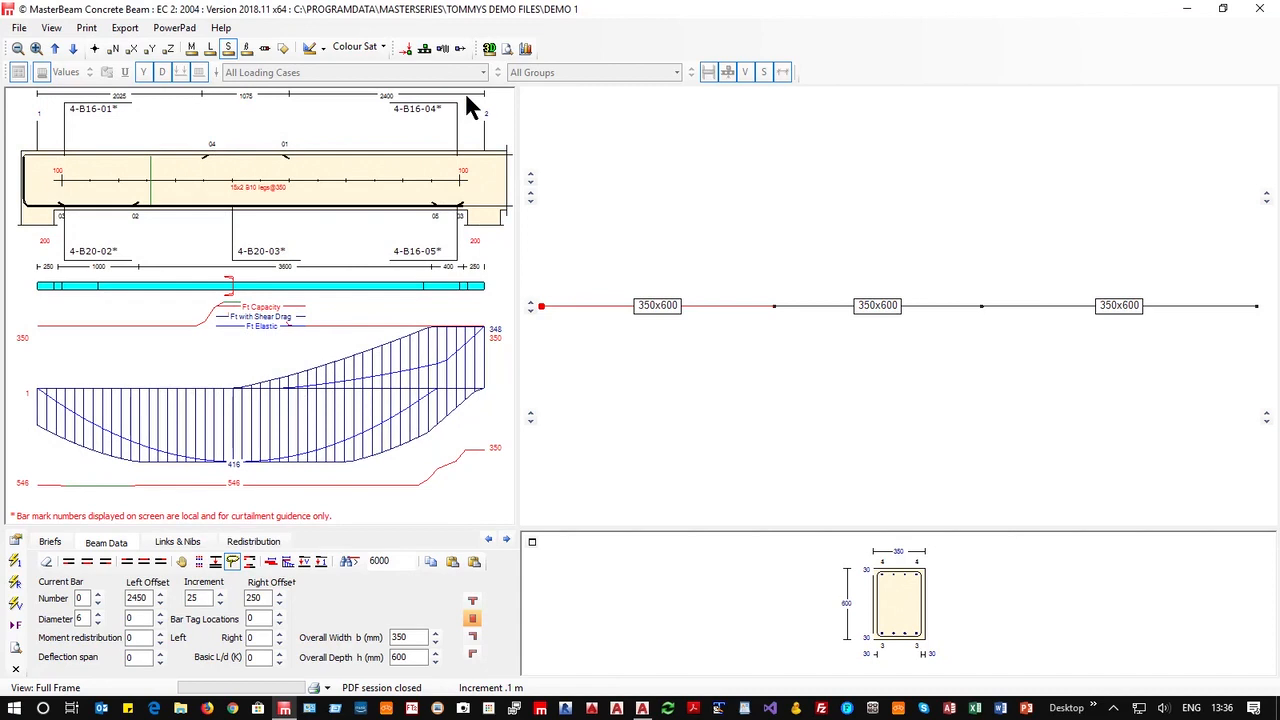
Leave the reinforcement design and exit the concrete beam designer, saving the Demo 1 file.
click(1260, 14)
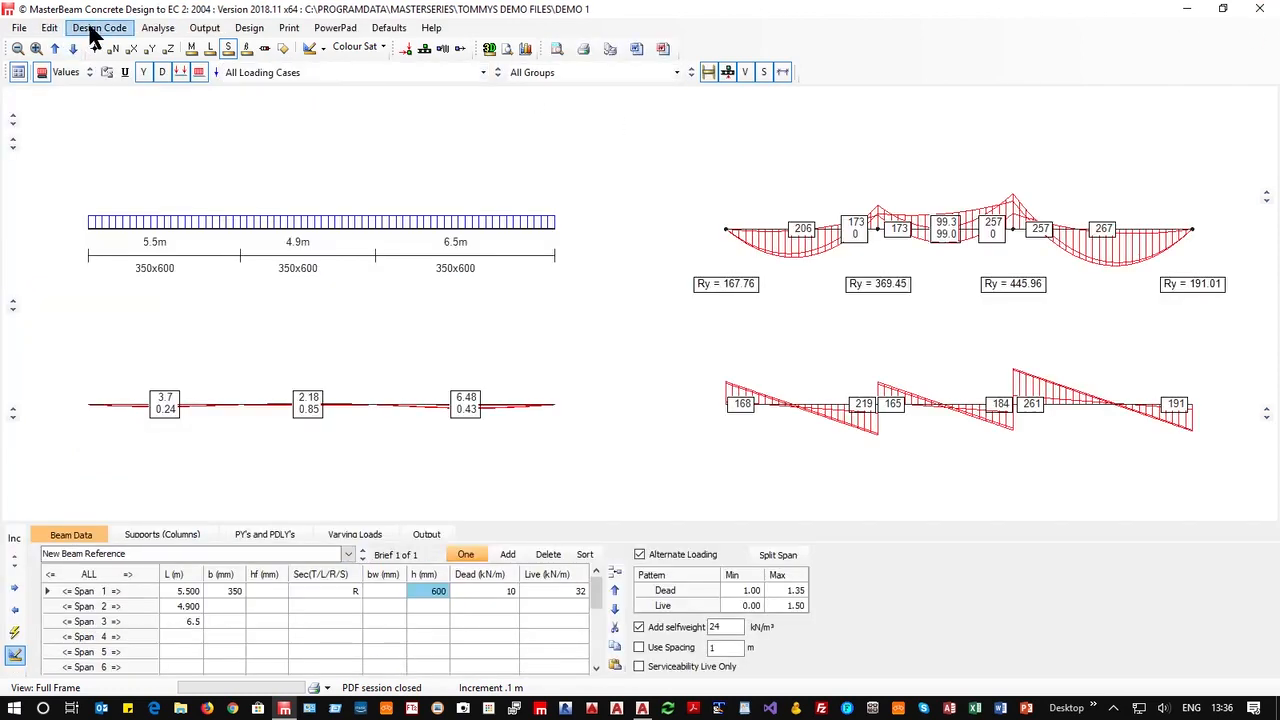
click(1260, 12)
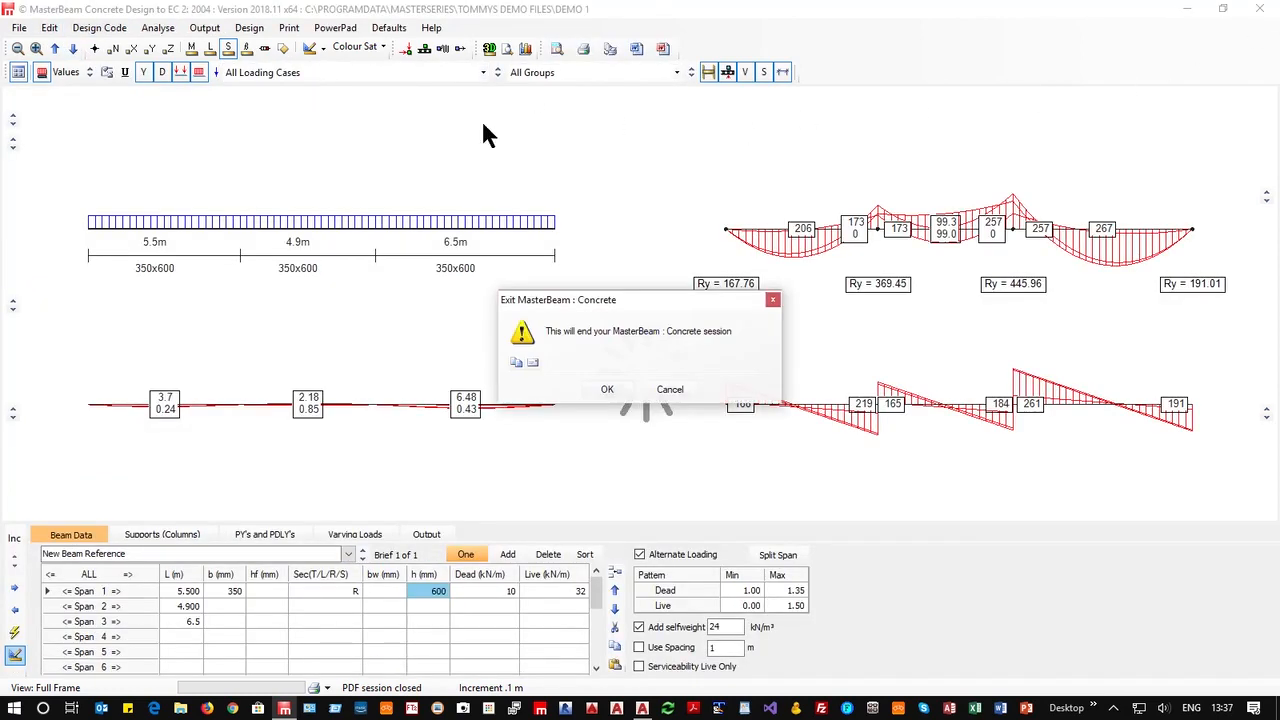
click(605, 391)
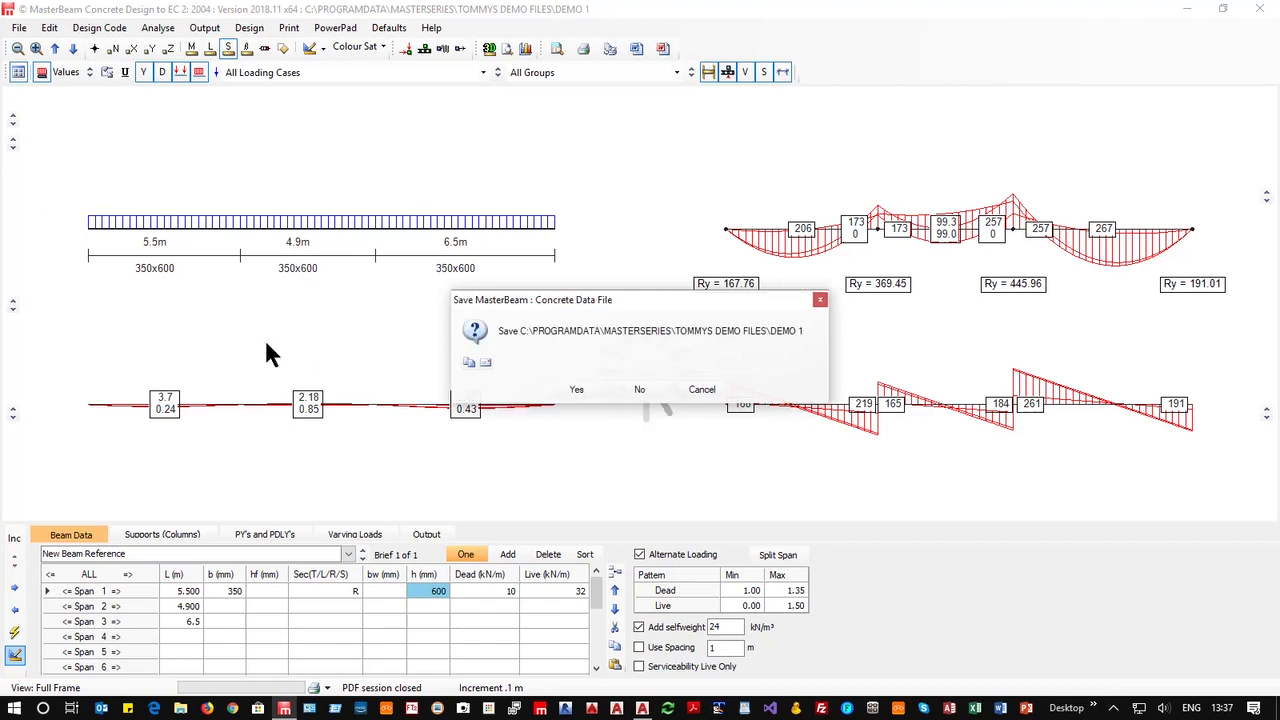
click(577, 392)
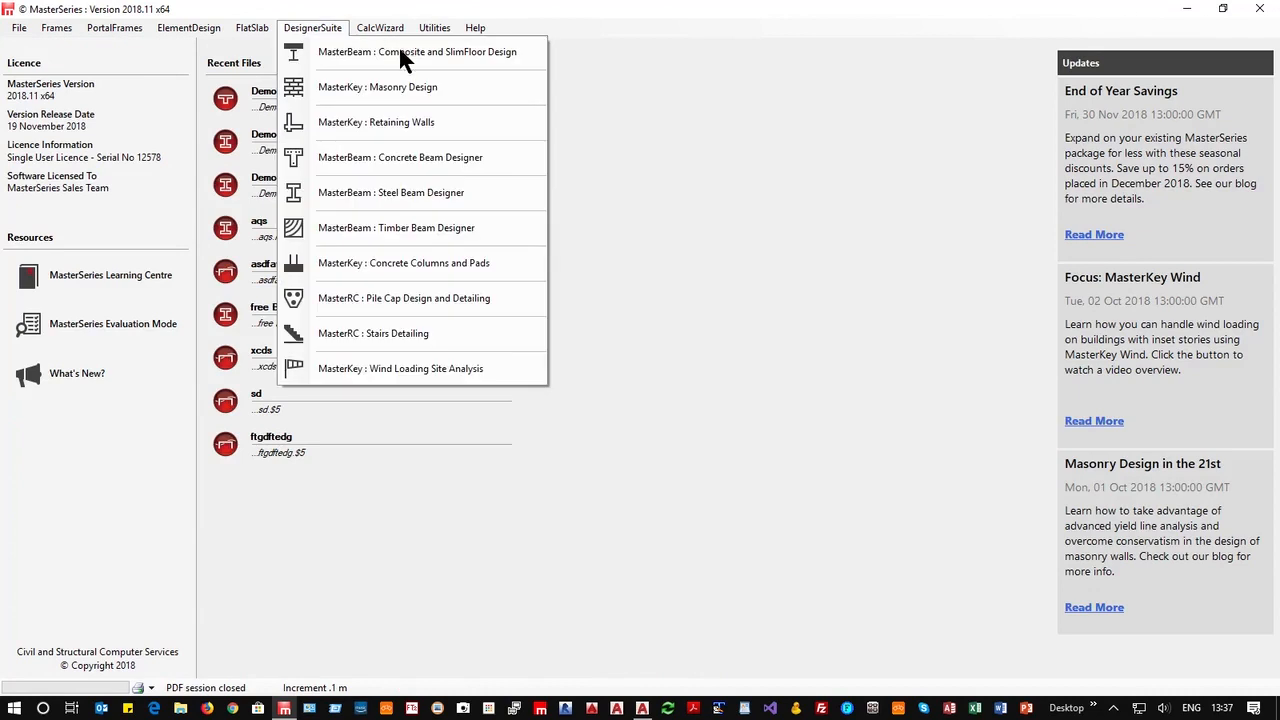
Create a timber beam file named wewerwer in the Timber Beam Designer and remove its second span.
click(319, 28)
click(362, 225)
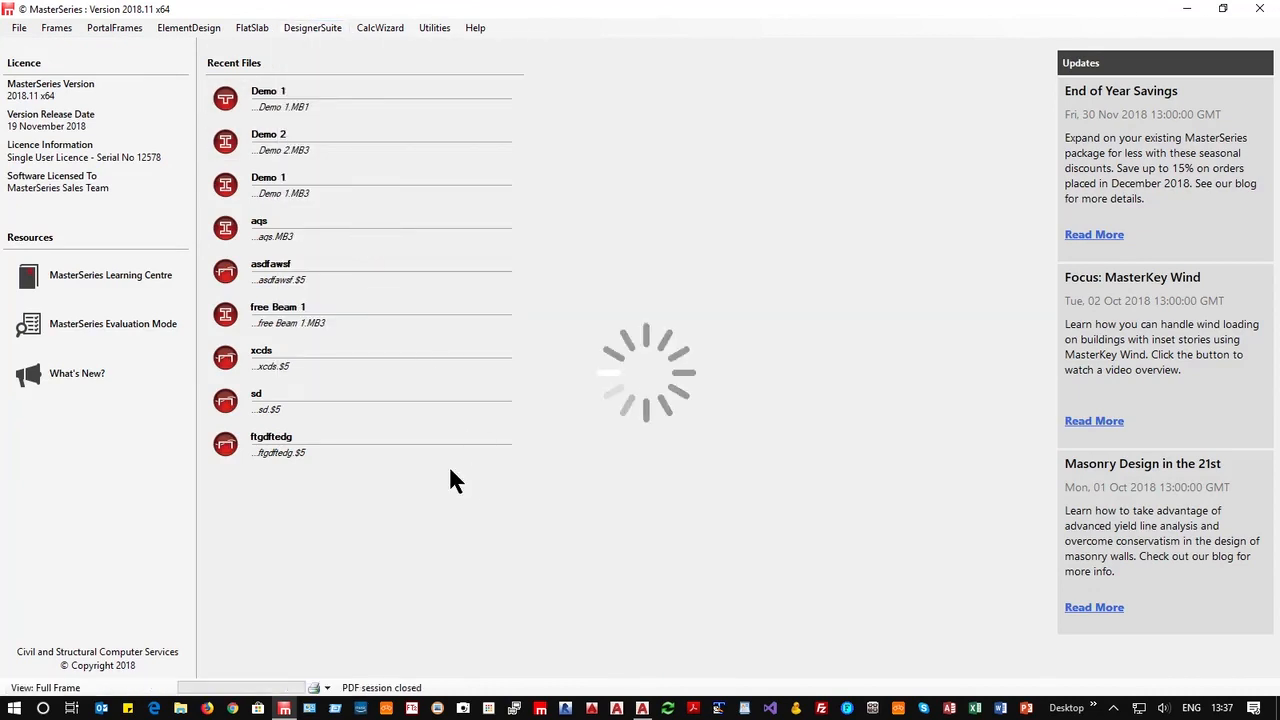
text(wewerwer)
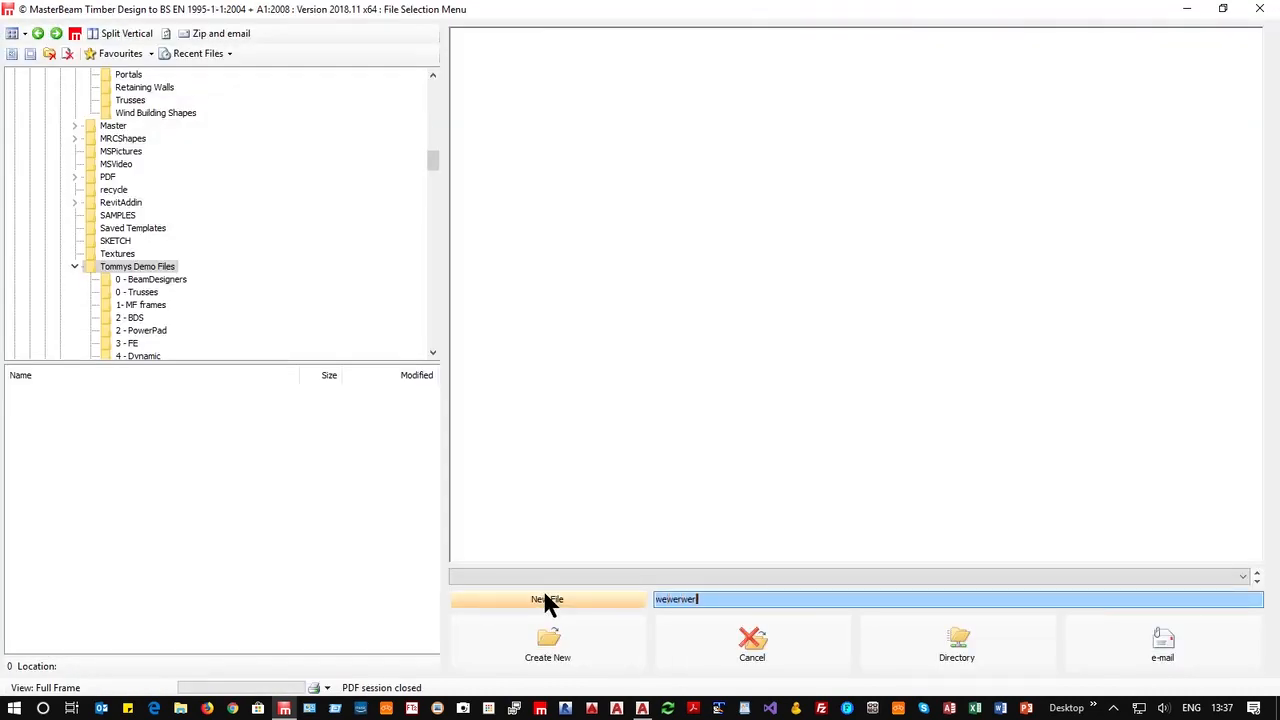
click(554, 623)
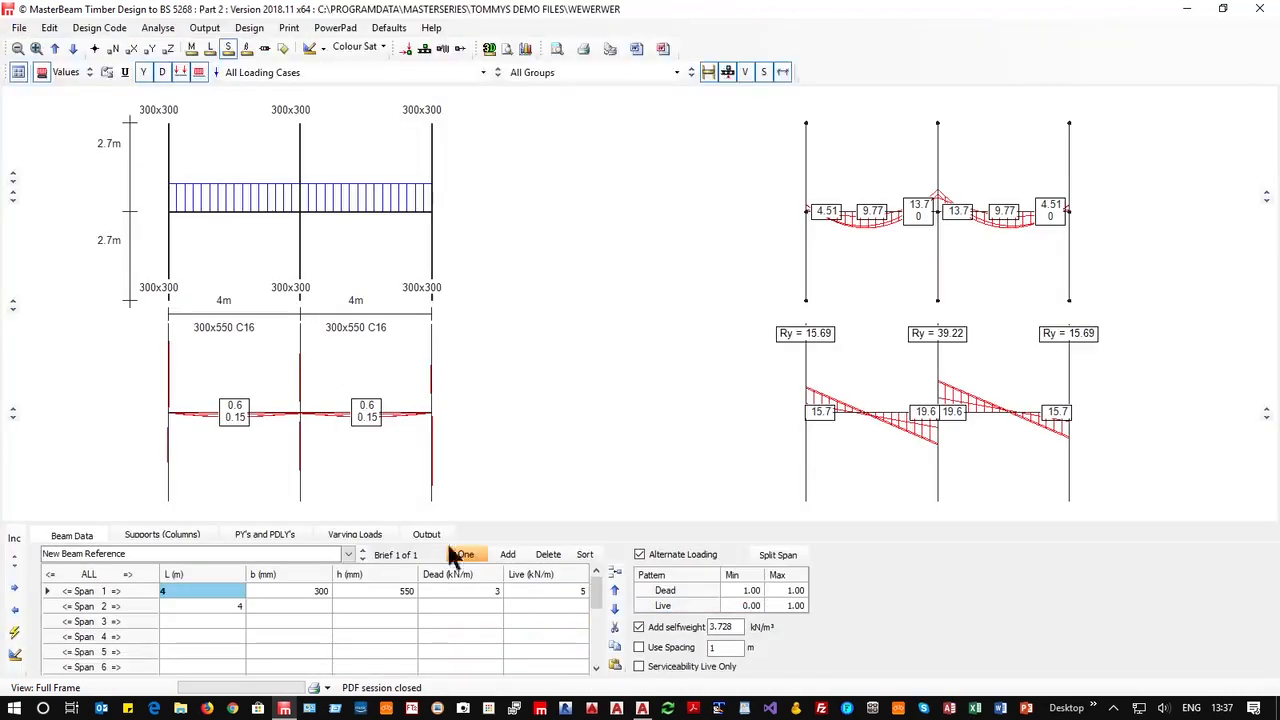
click(178, 607)
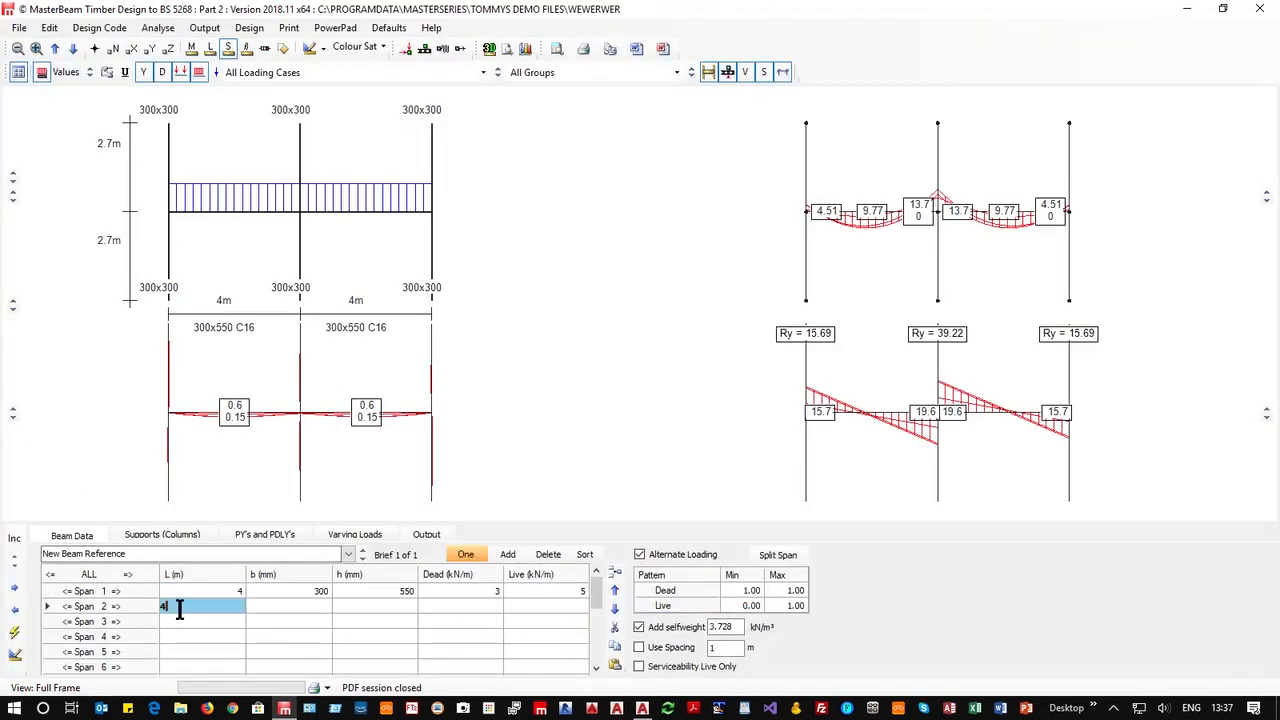
key(Delete)
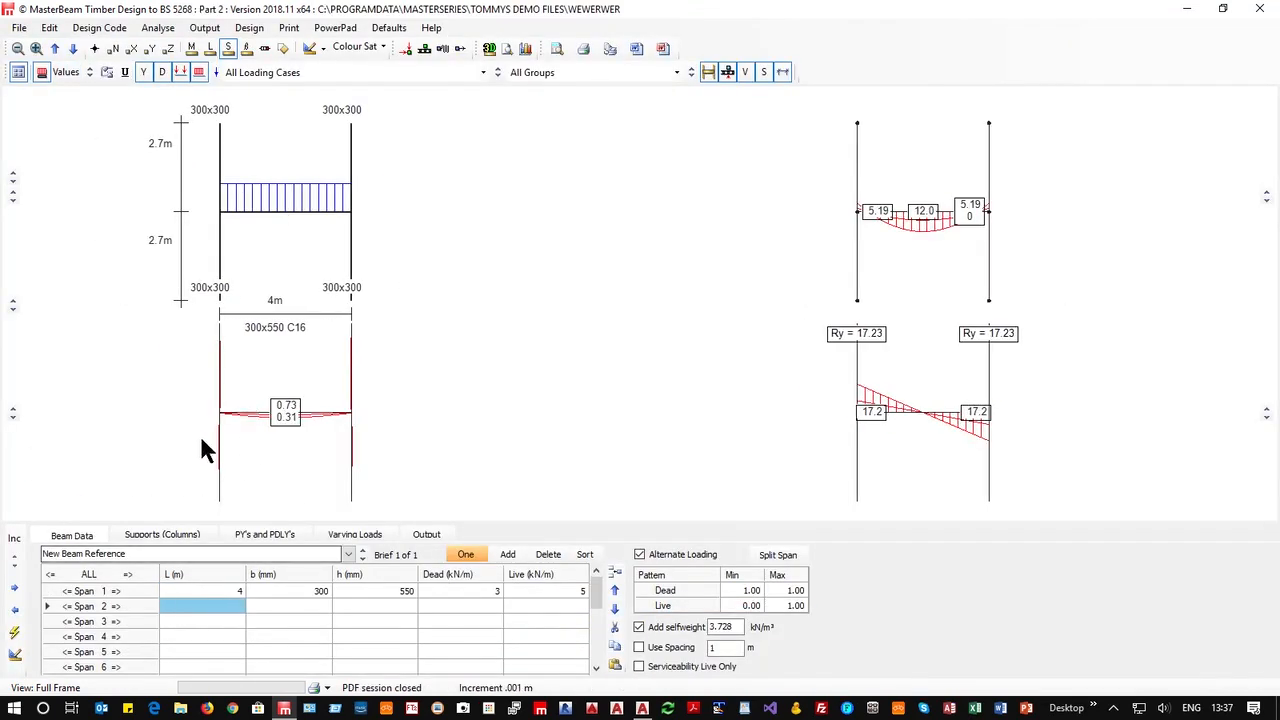
Remove the upper columns, set the supports to pinned (P) and clear the lower column height to leave a simply supported beam.
click(148, 535)
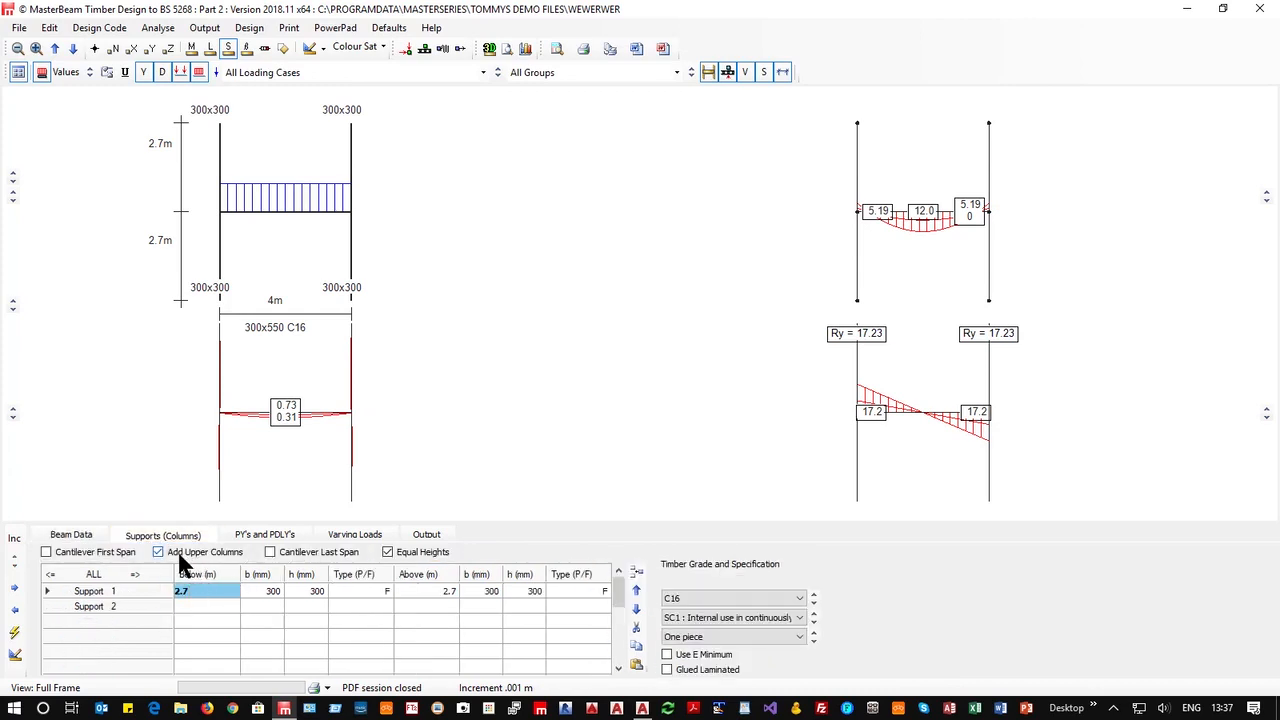
click(180, 552)
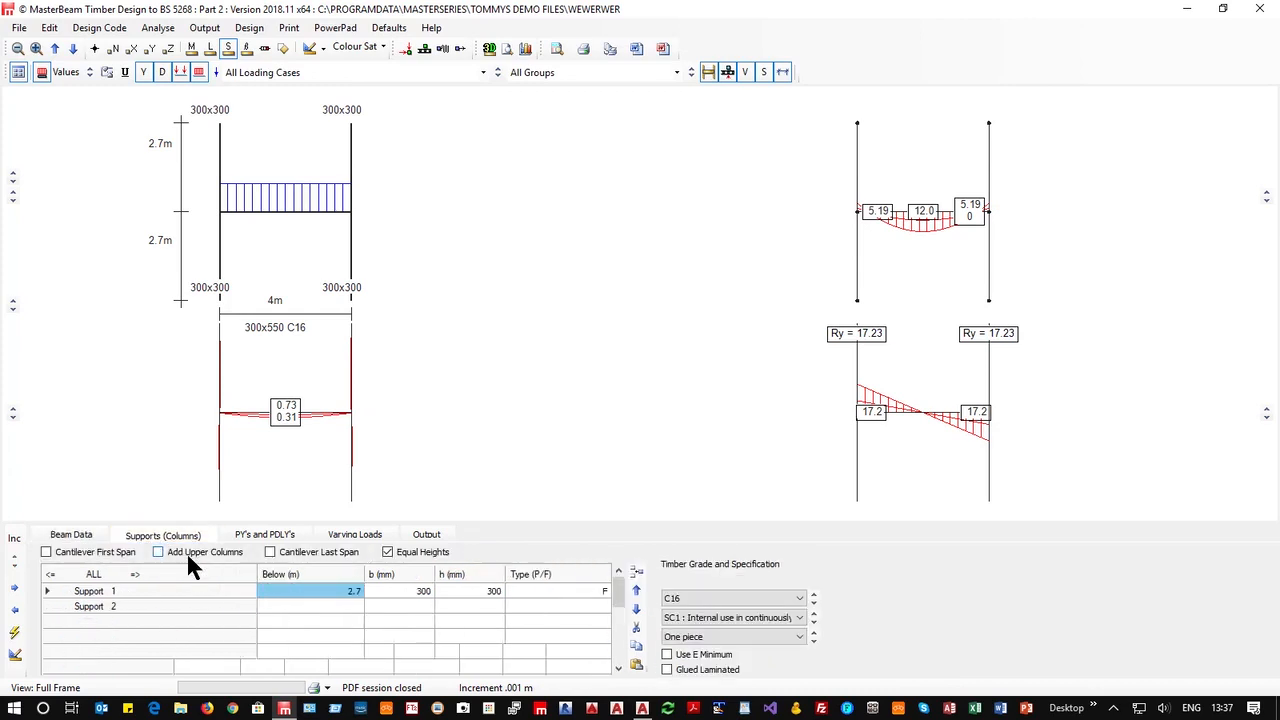
click(559, 592)
text(p)
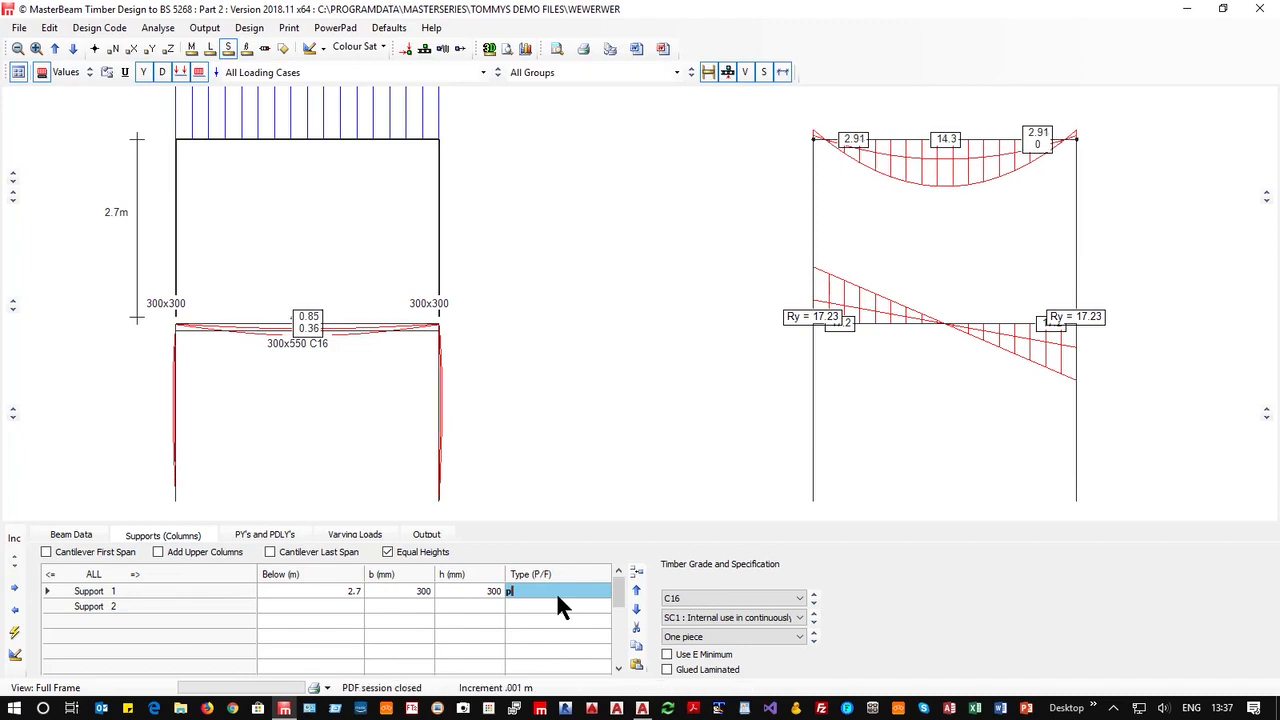
click(325, 591)
key(BackSpace)
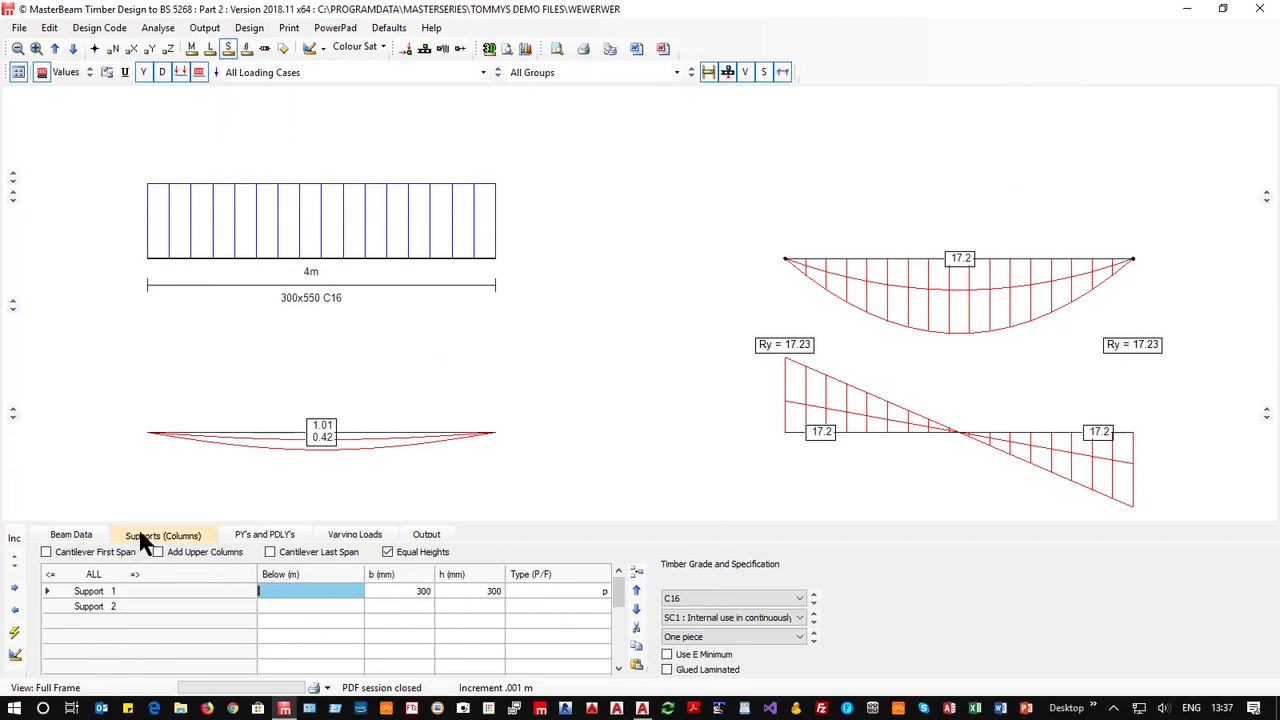
Set the span 1 timber section to 75 mm wide and 225 mm deep.
click(82, 538)
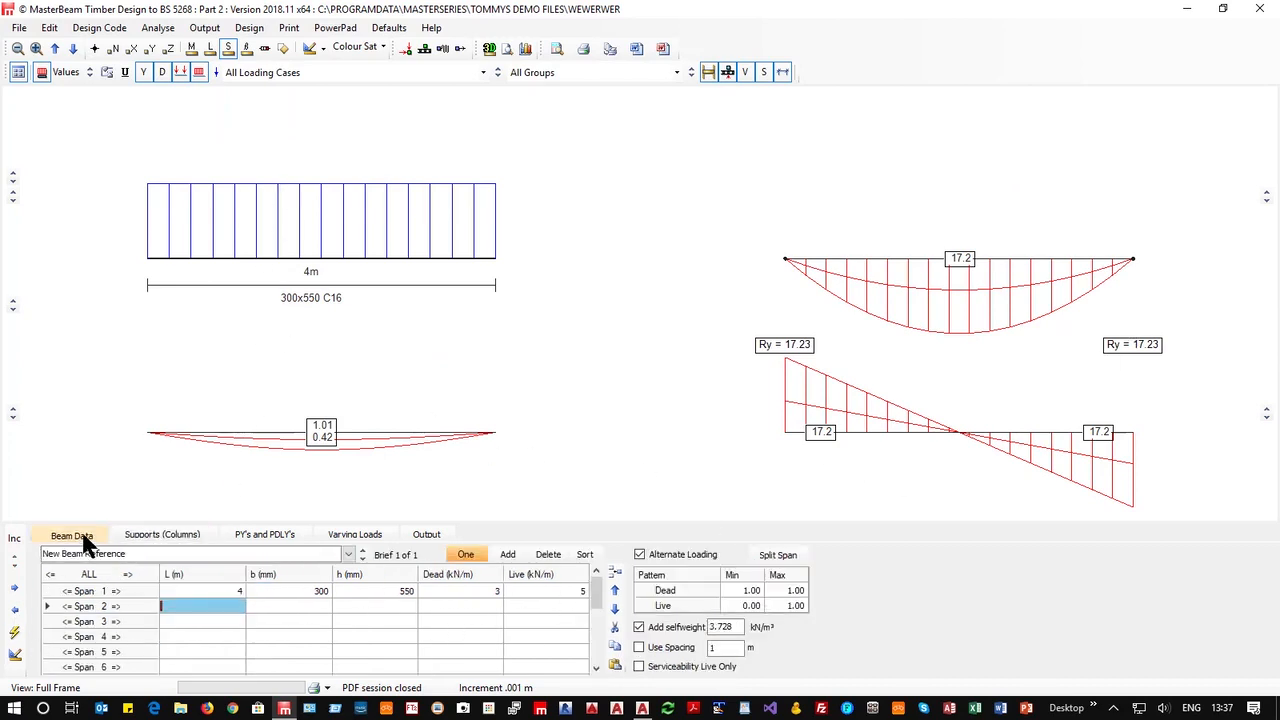
click(290, 591)
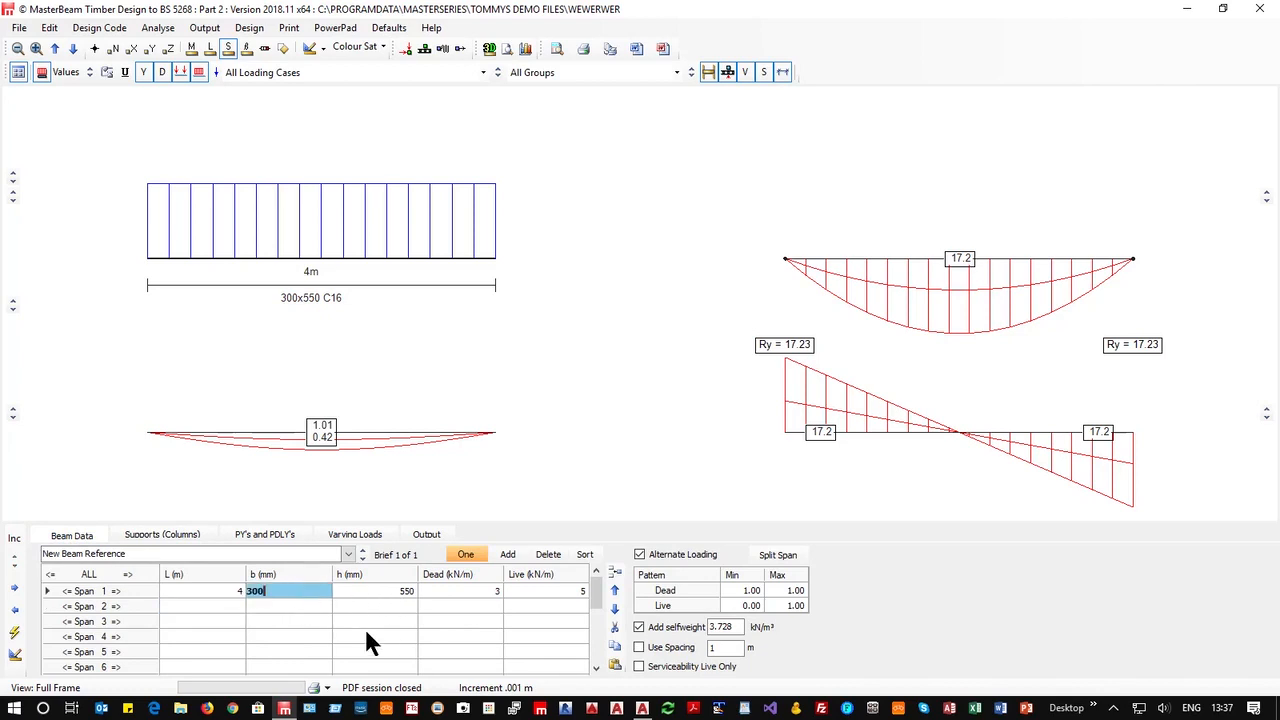
key(BackSpace)
text(75)
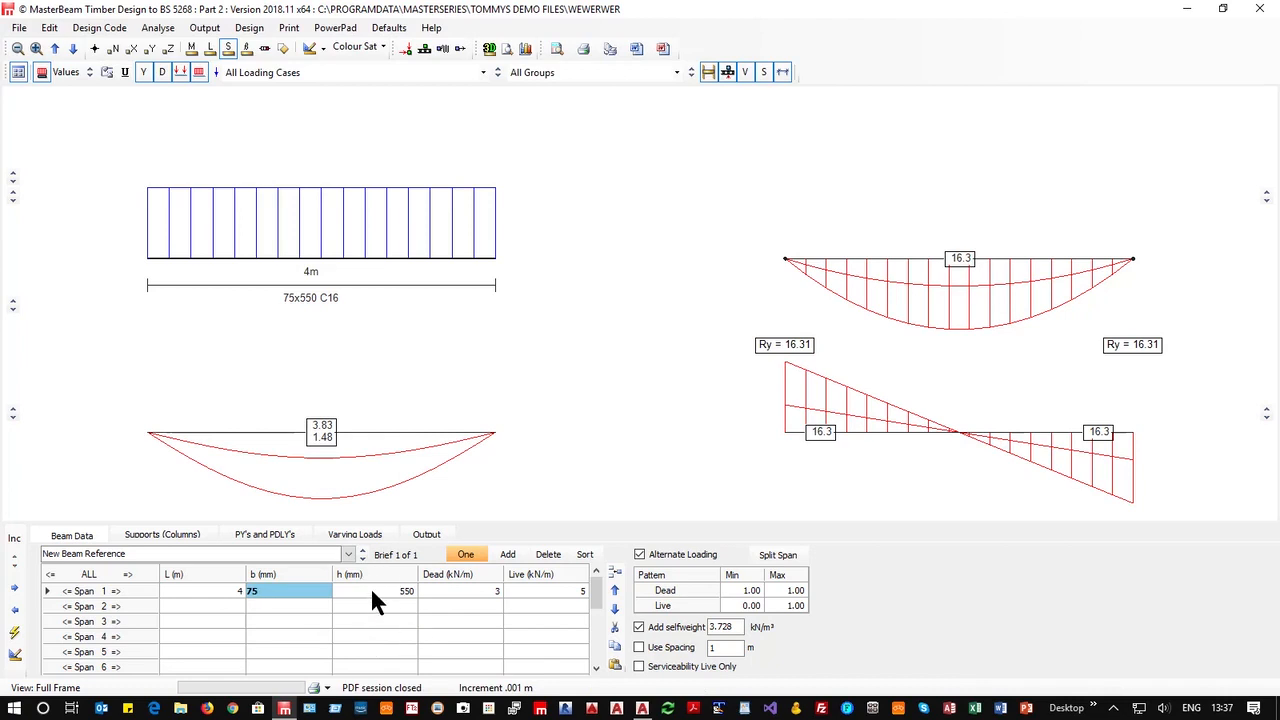
click(371, 593)
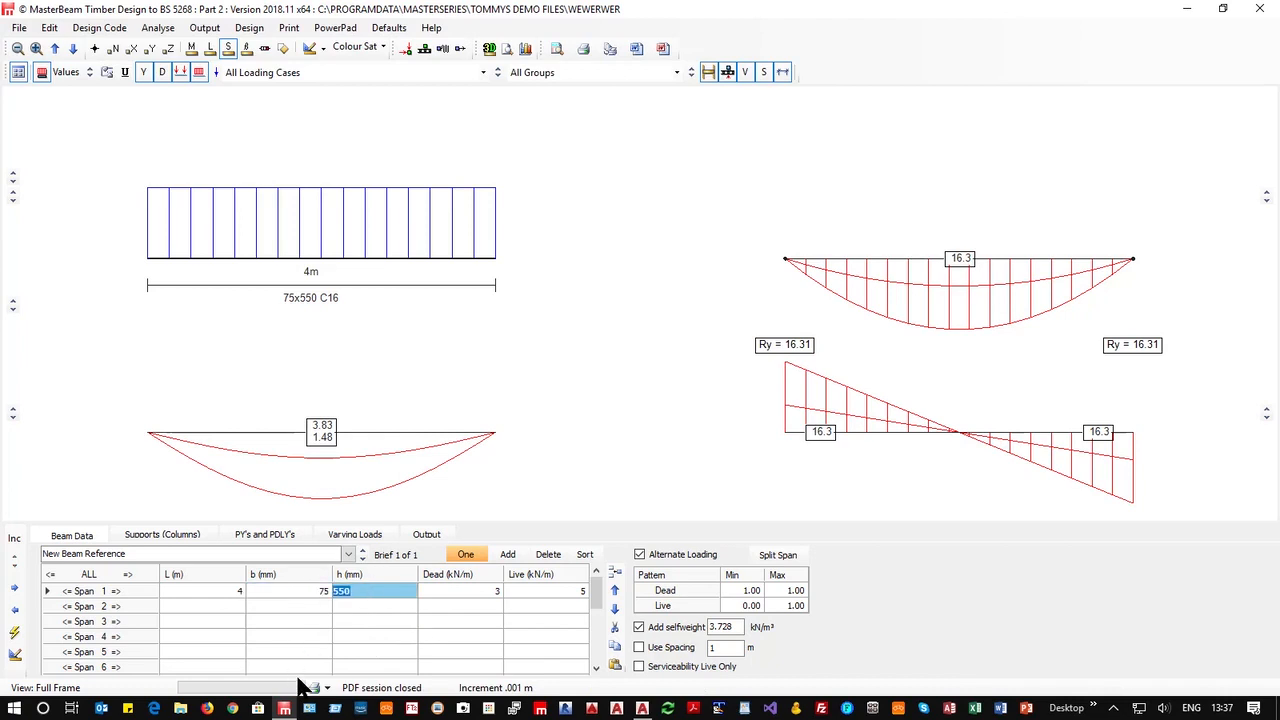
text(225)
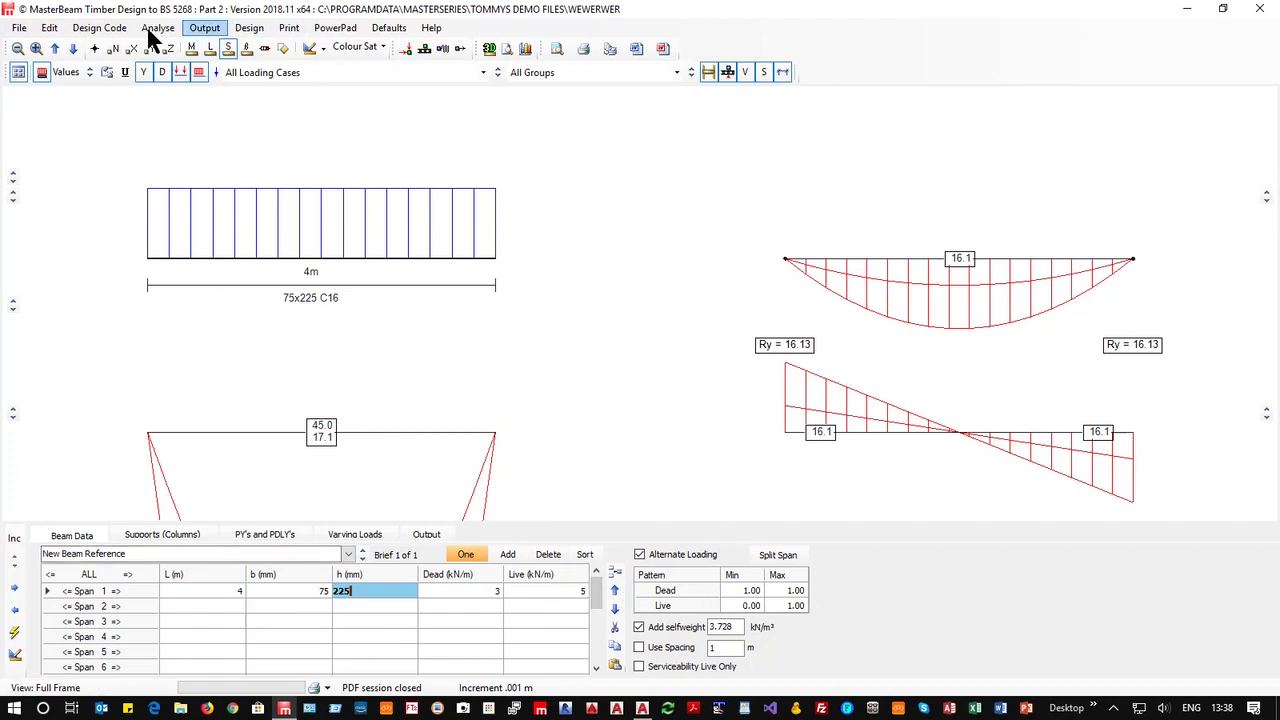
Switch the design code to EC5: 2004 and store the current beam data as the default for new beams.
click(100, 27)
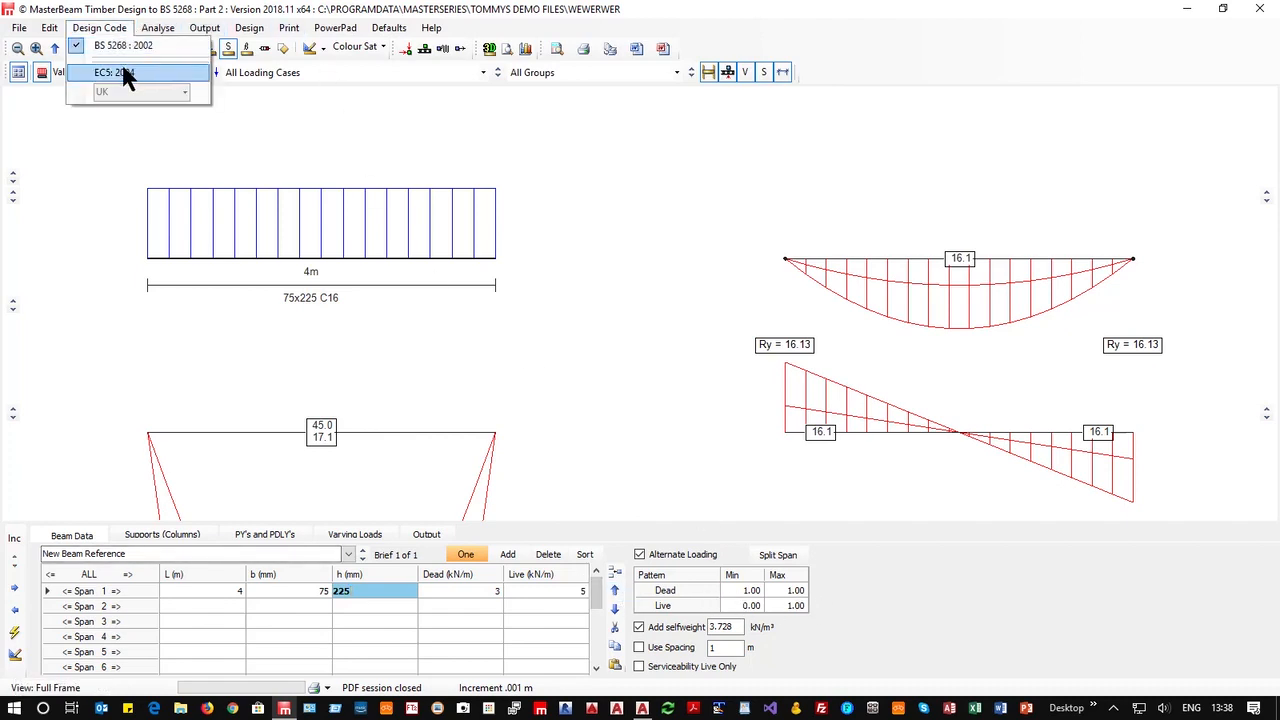
click(126, 72)
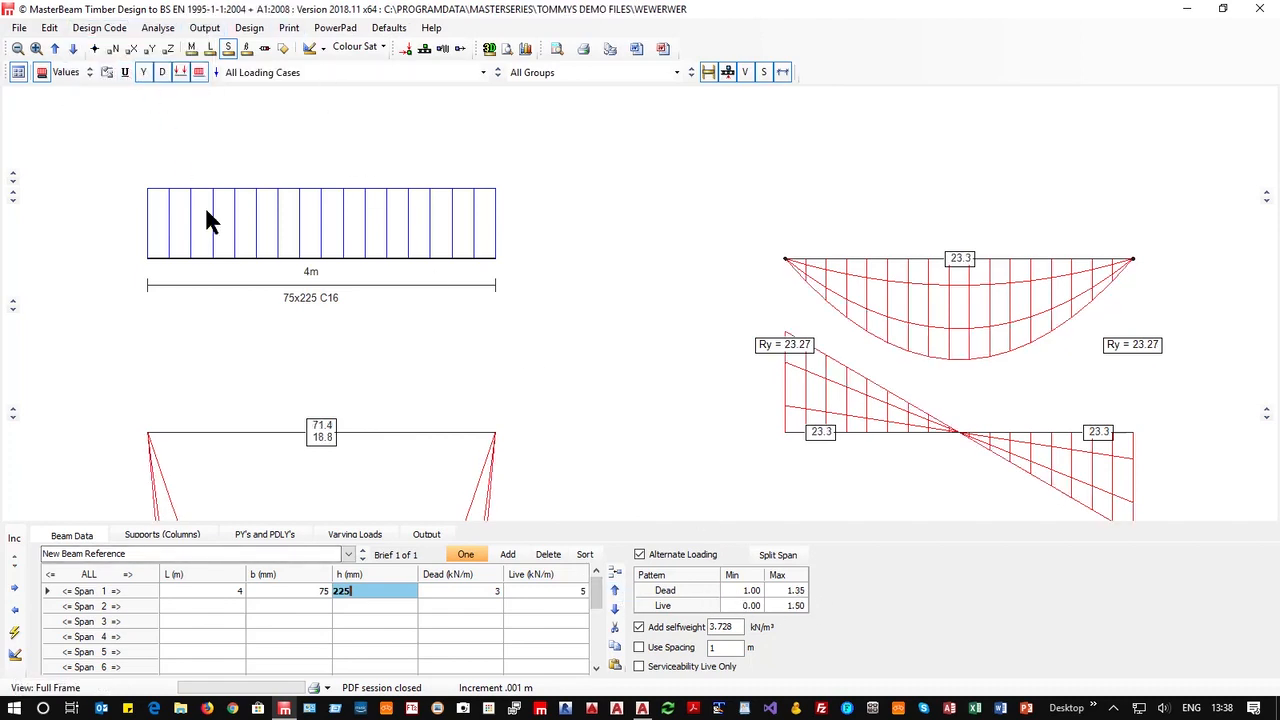
click(389, 28)
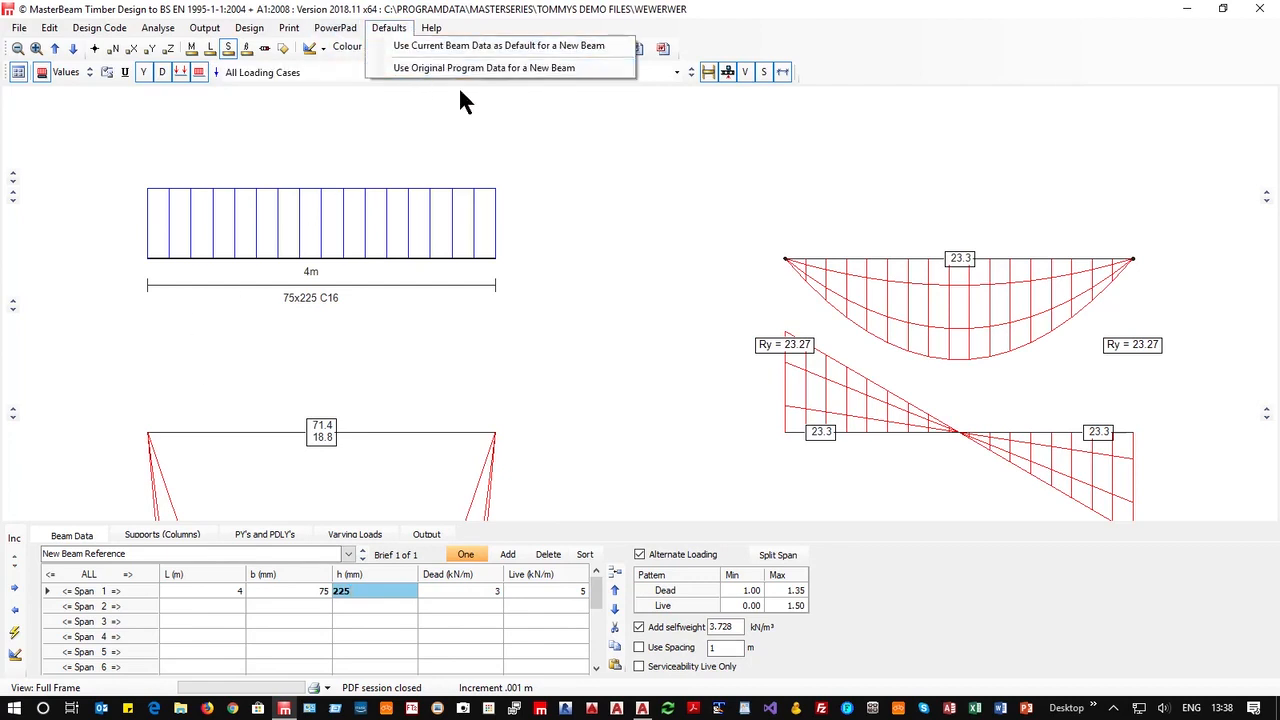
click(455, 52)
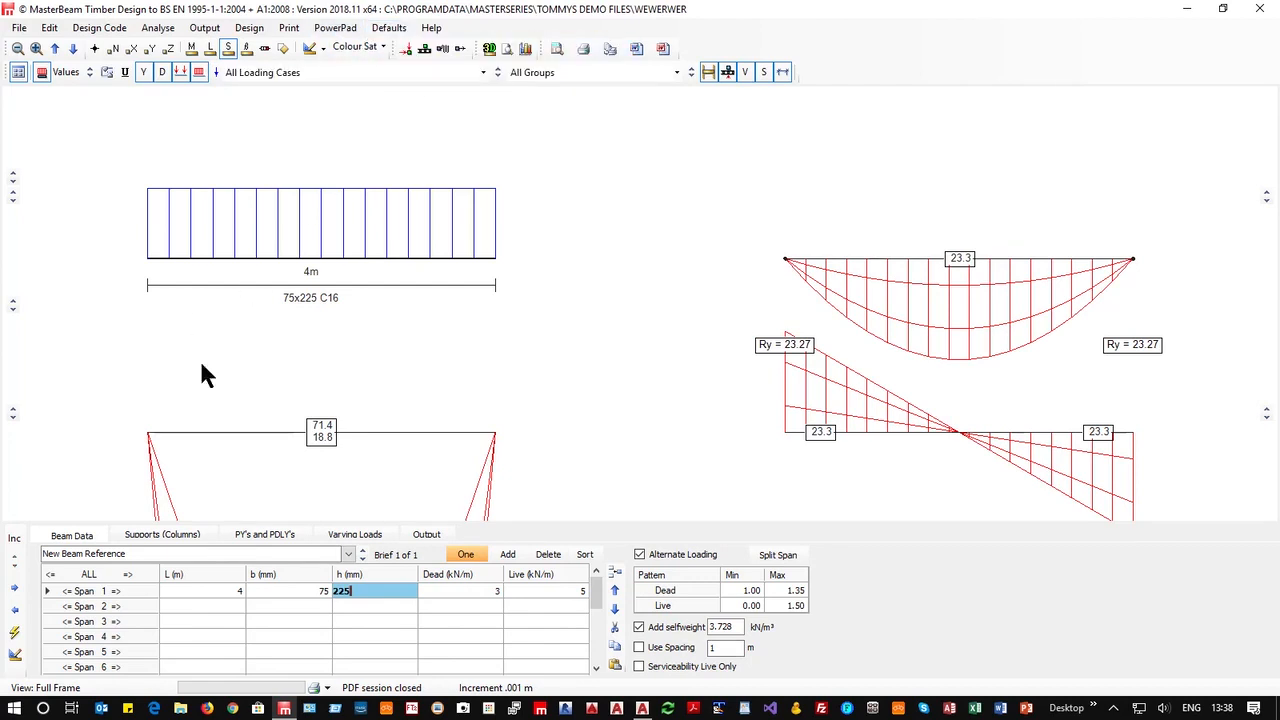
Run the timber design for span 1 and set the section's strength class to GL24h.
click(15, 654)
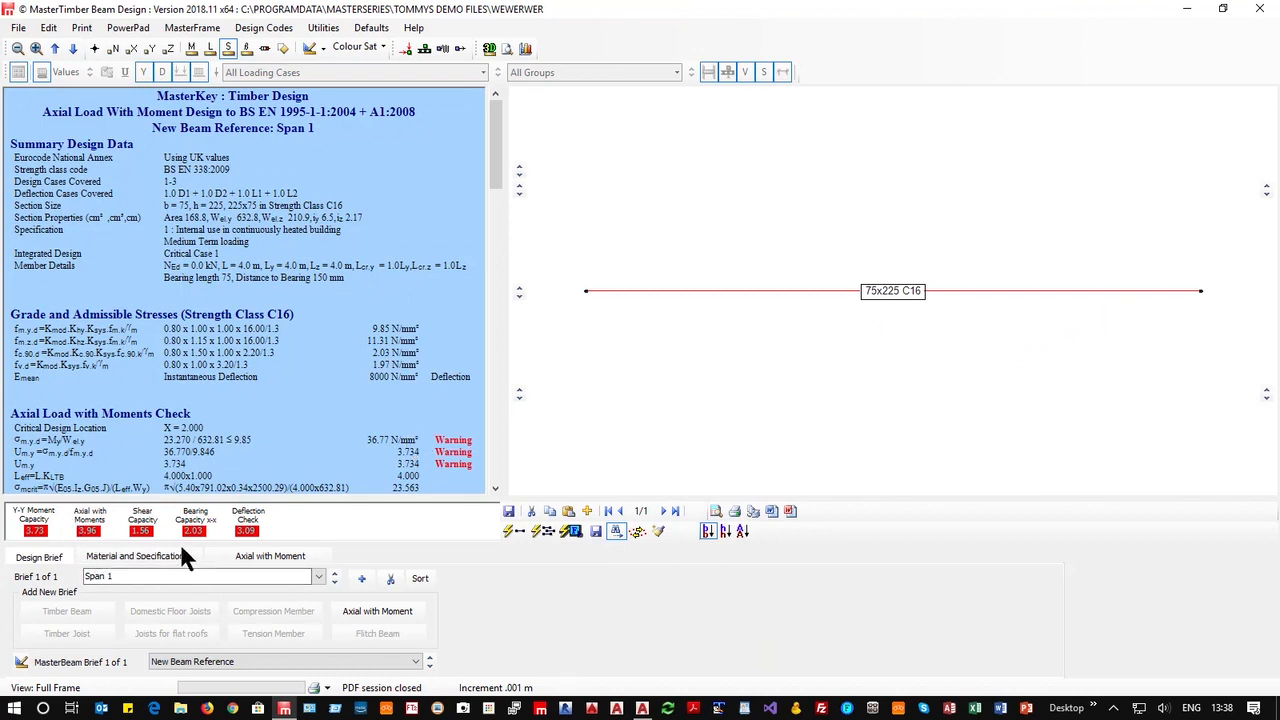
click(137, 557)
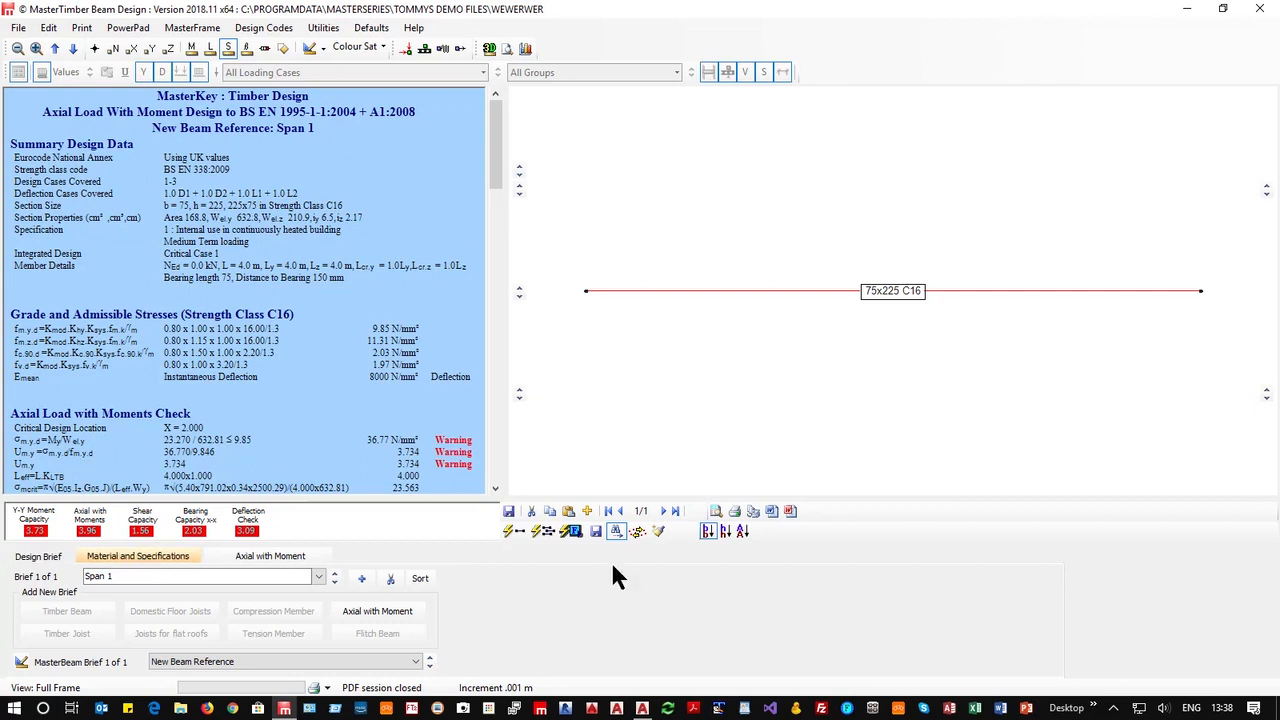
click(121, 586)
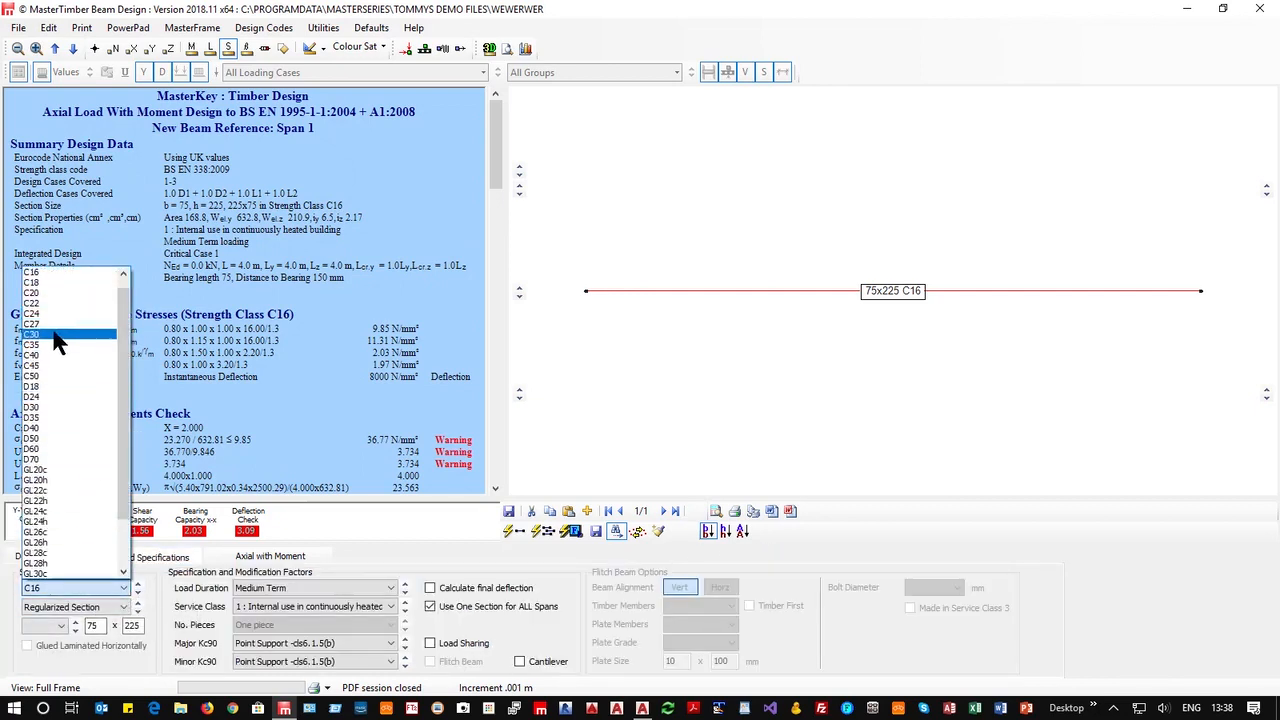
click(56, 521)
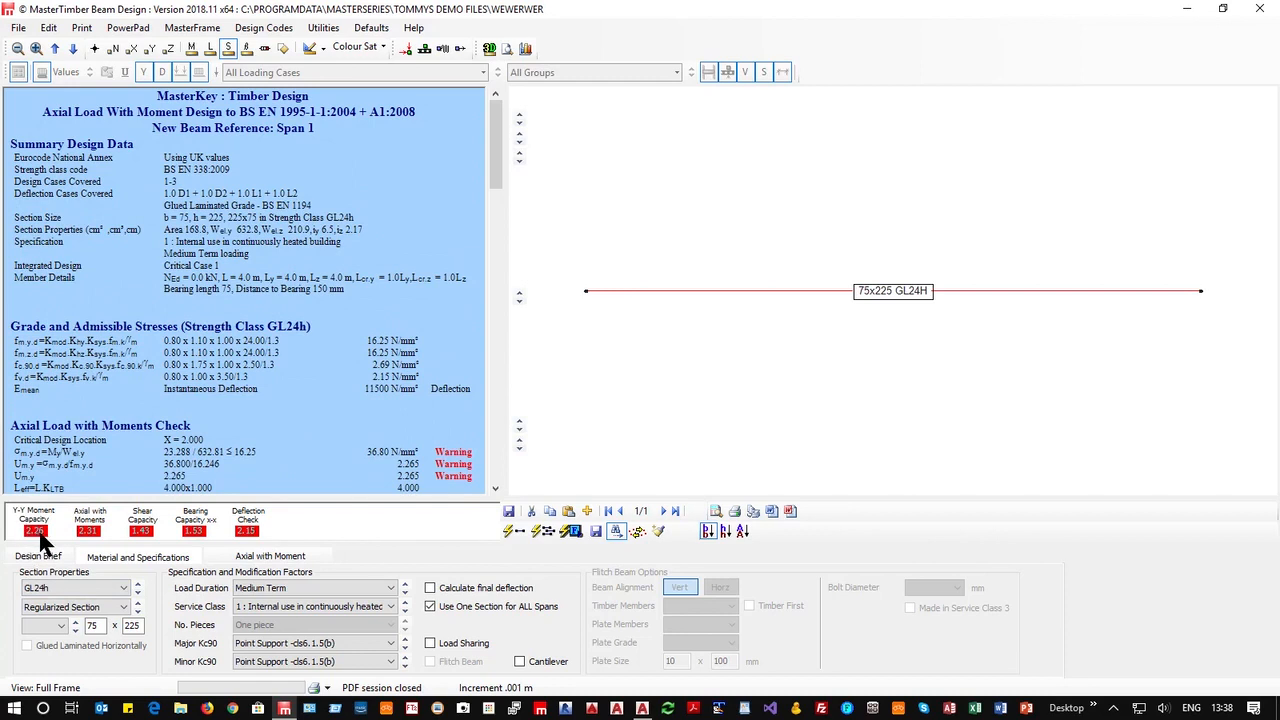
Resize the GL24h beam section to 125 mm wide and 300 mm deep.
double_click(85, 626)
text(125)
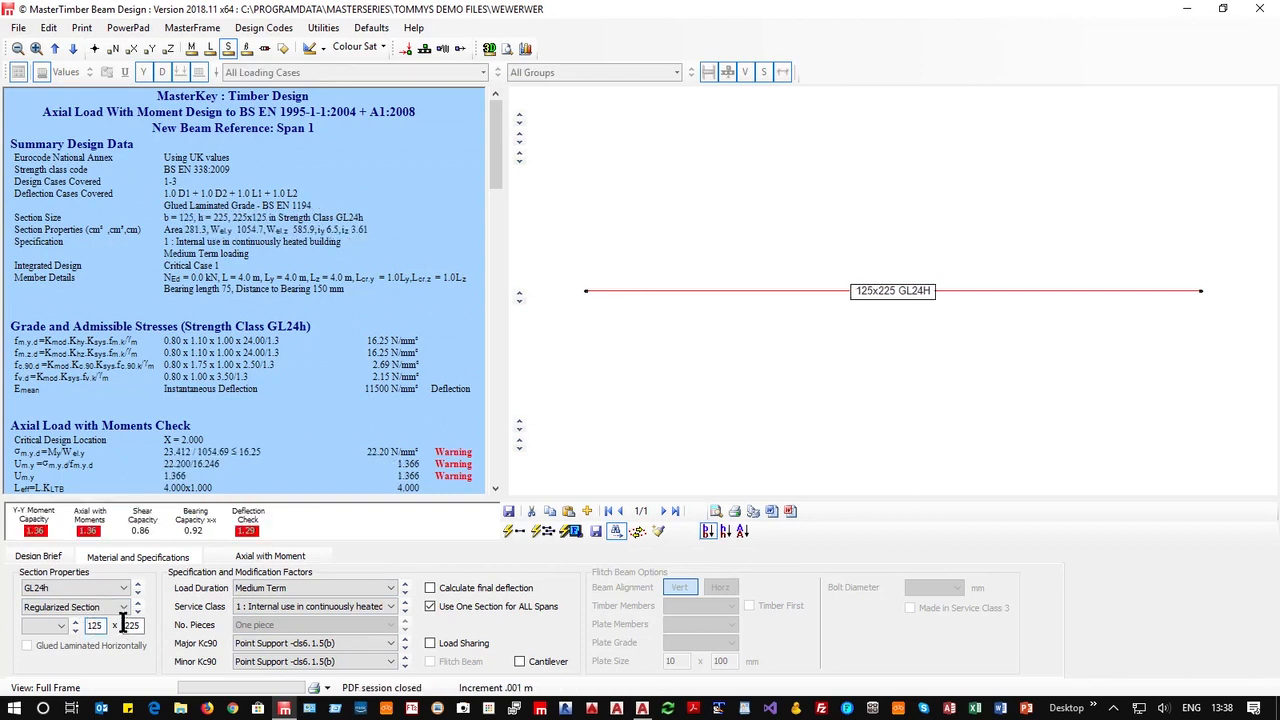
double_click(132, 626)
text(300)
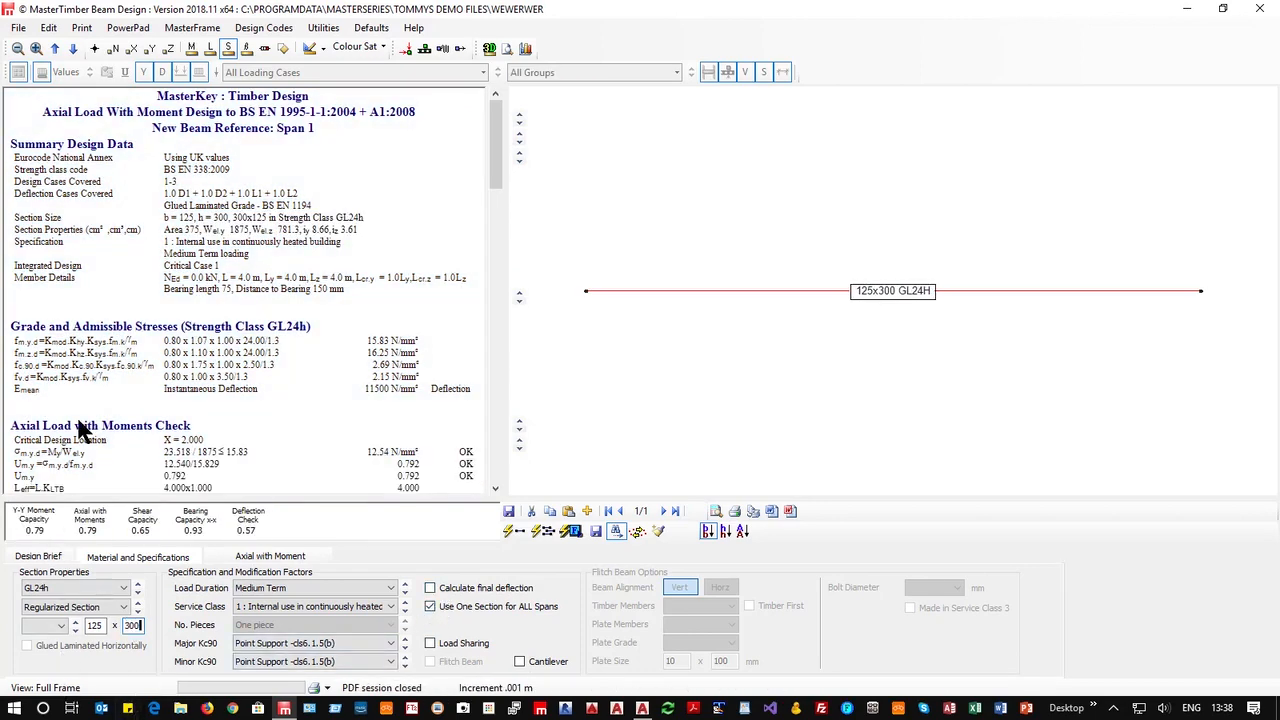
Toggle load sharing on and back off for the beam, and look at the service class setting.
click(430, 641)
click(430, 643)
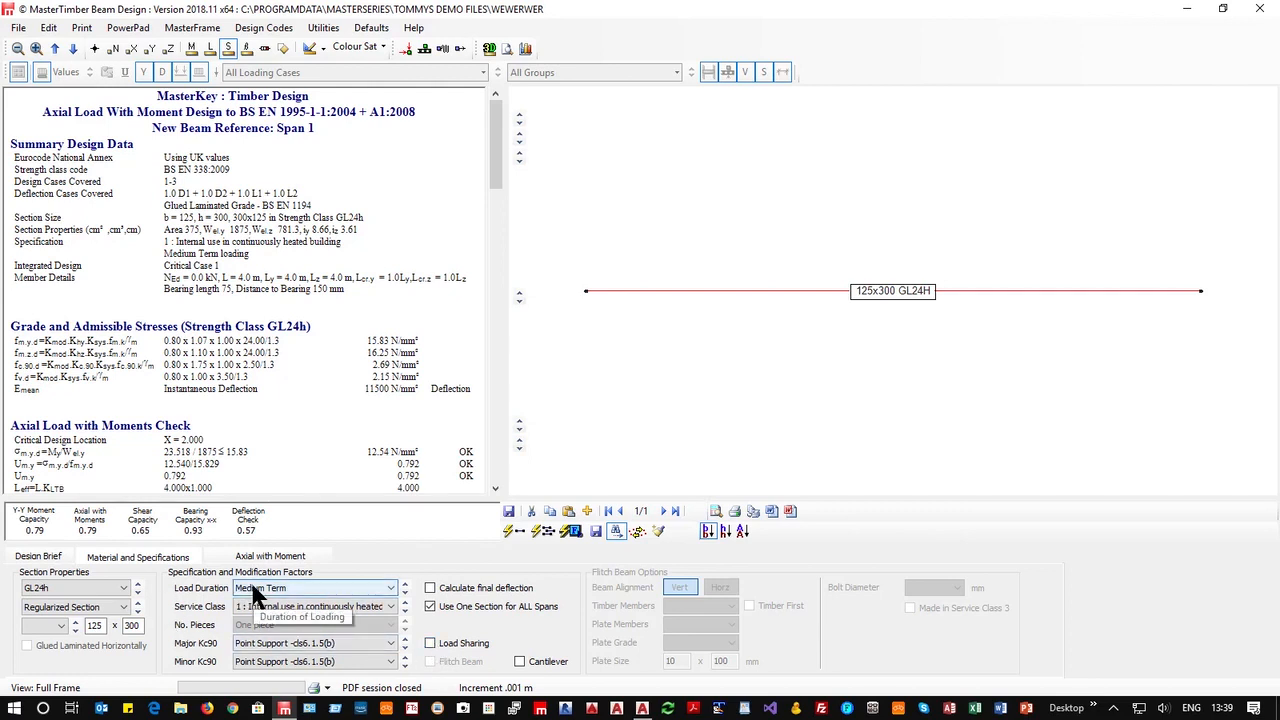
click(310, 606)
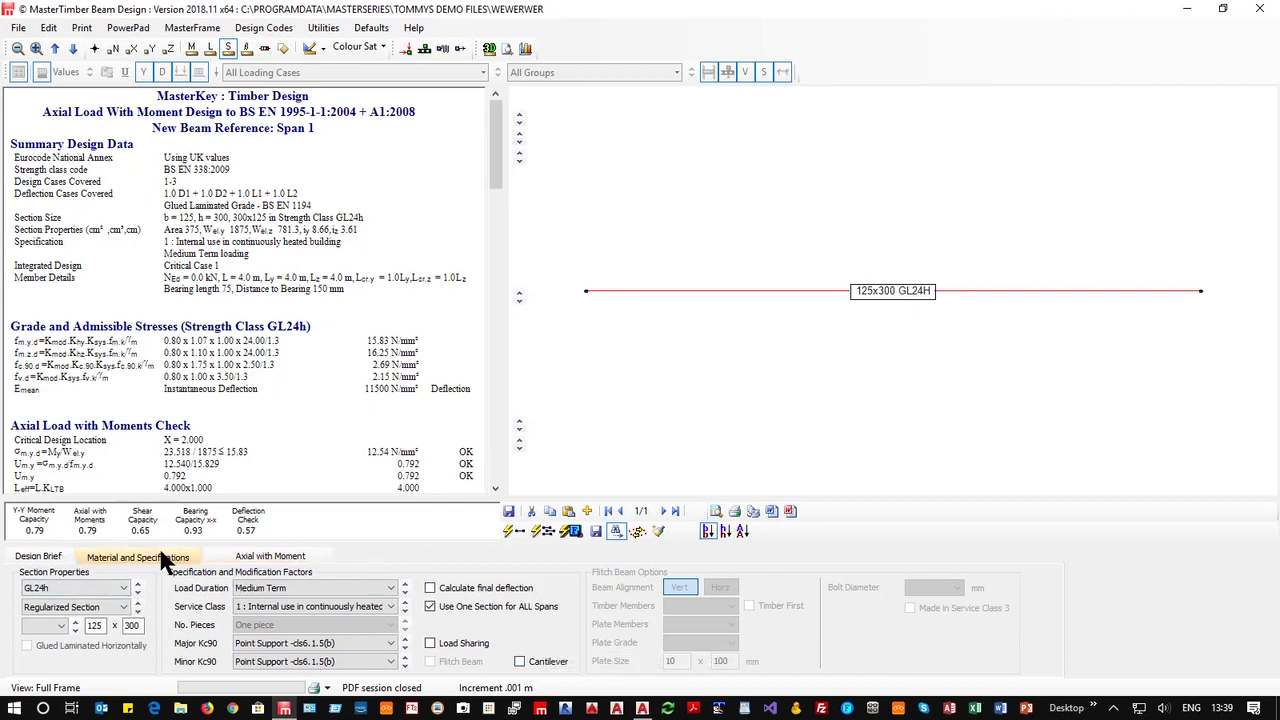
Review the axial with moment data, including member forces and bearing length, and return to the design brief.
click(250, 557)
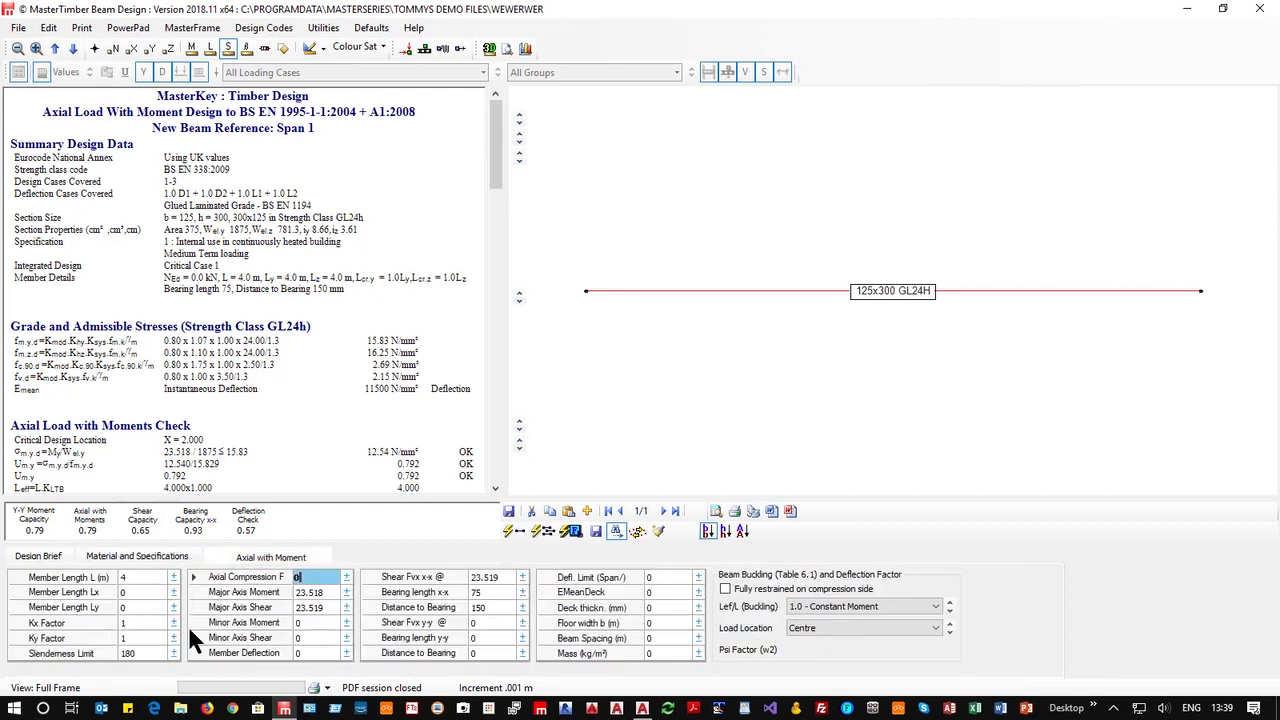
click(483, 590)
click(52, 560)
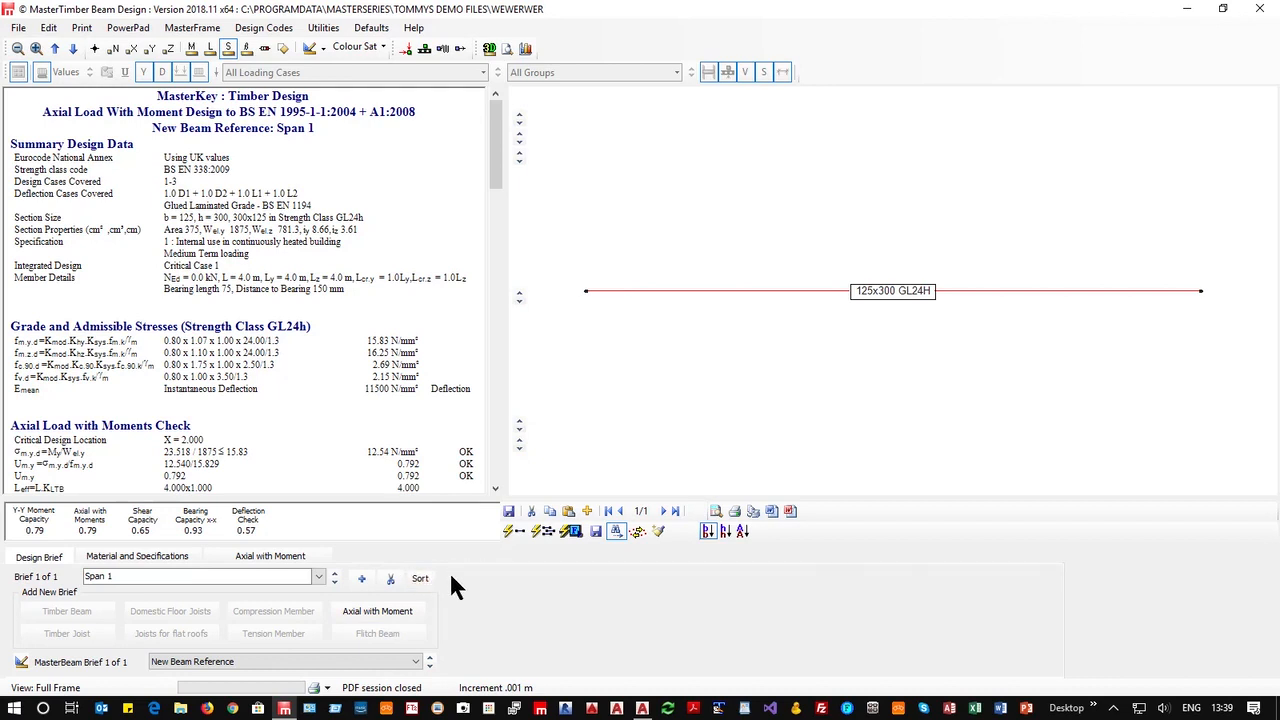
Close the timber design check and return to the first span in the beam data table.
click(1260, 9)
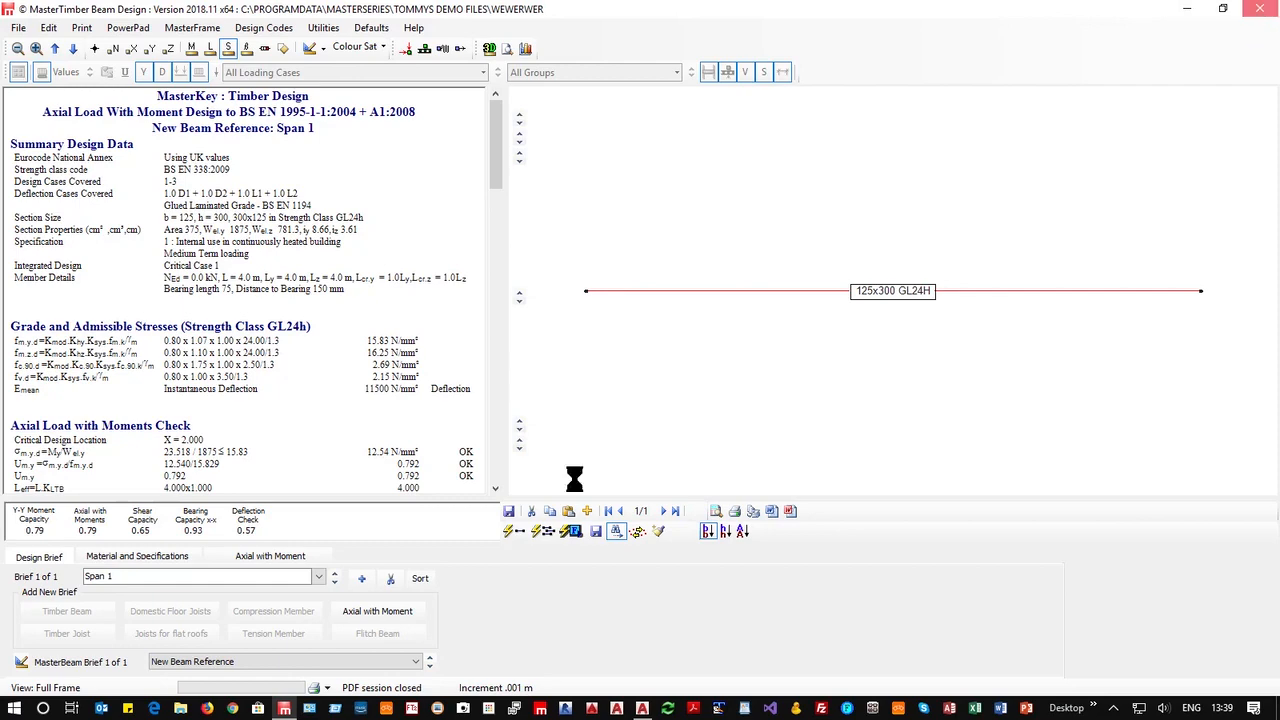
click(604, 391)
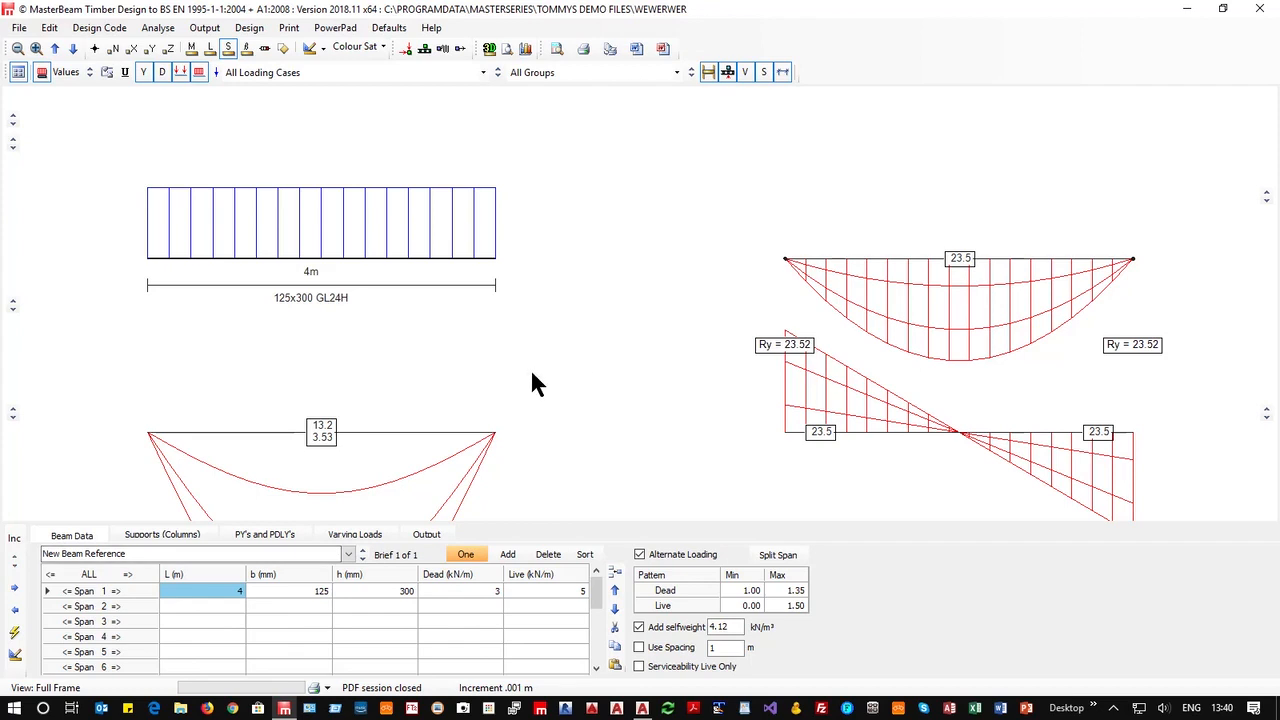
click(207, 626)
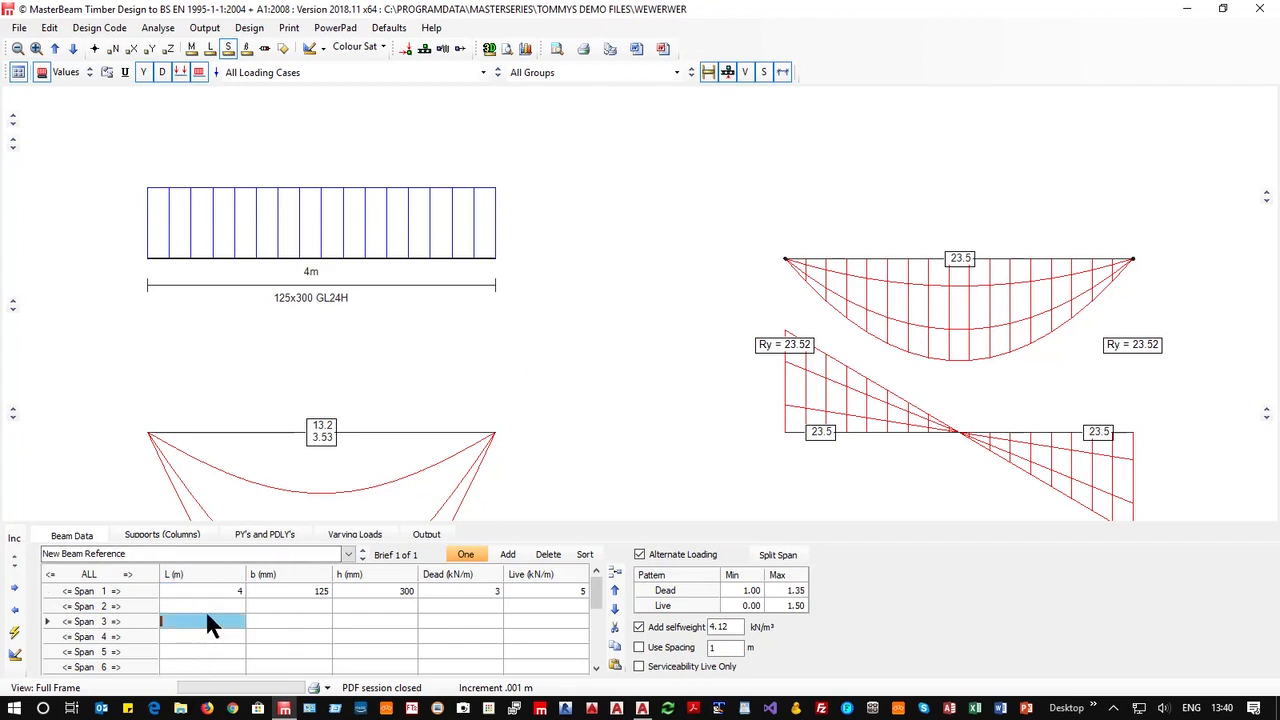
click(207, 609)
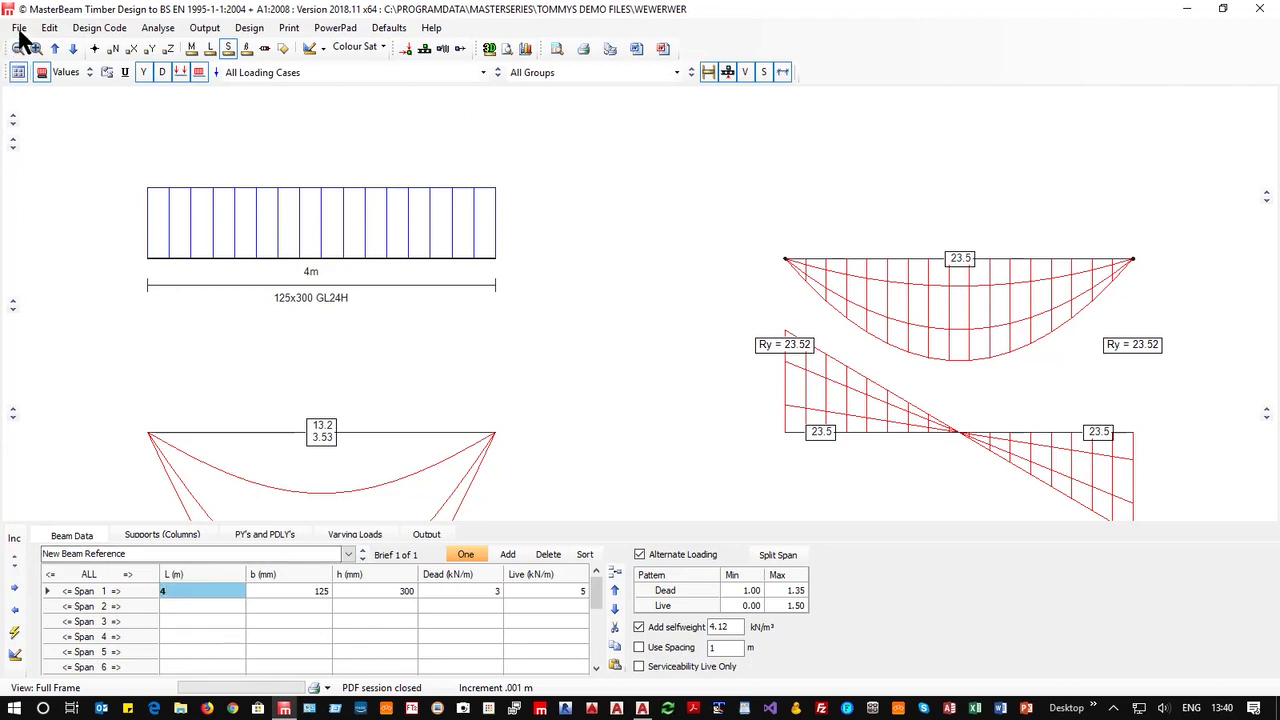
Exit MasterBeam and save the WEWERWER timber data file.
click(19, 27)
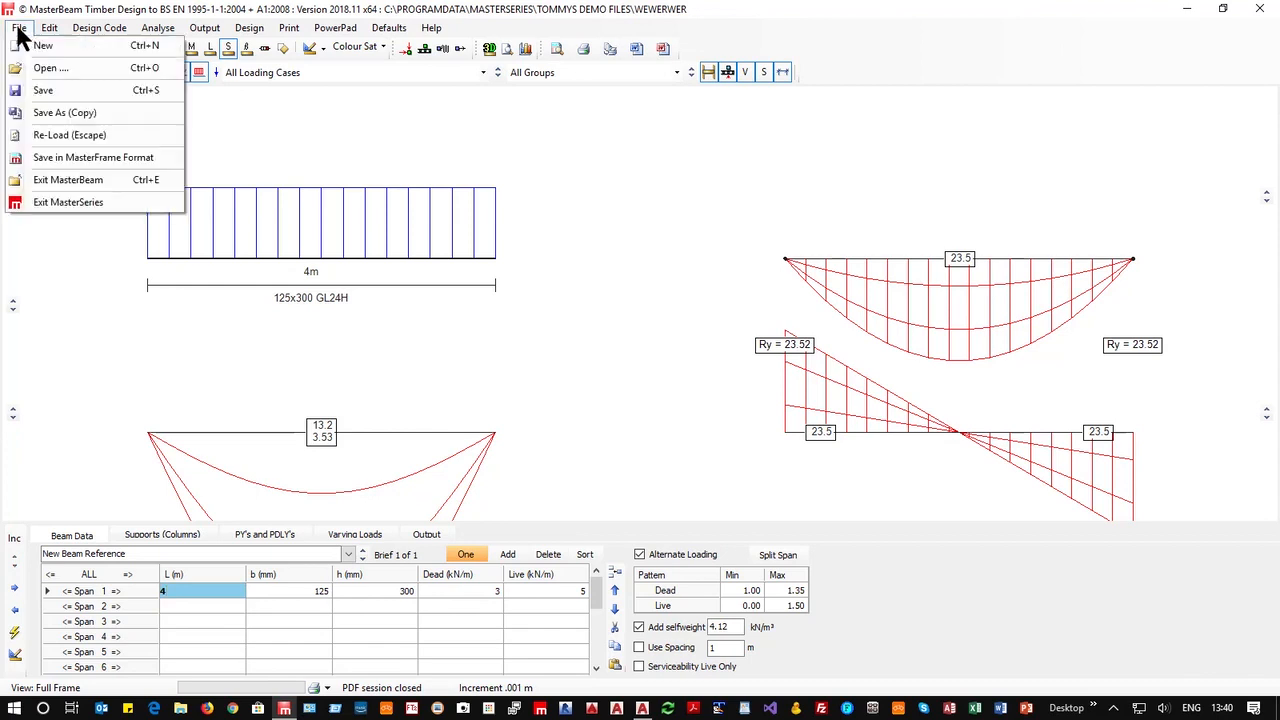
click(70, 180)
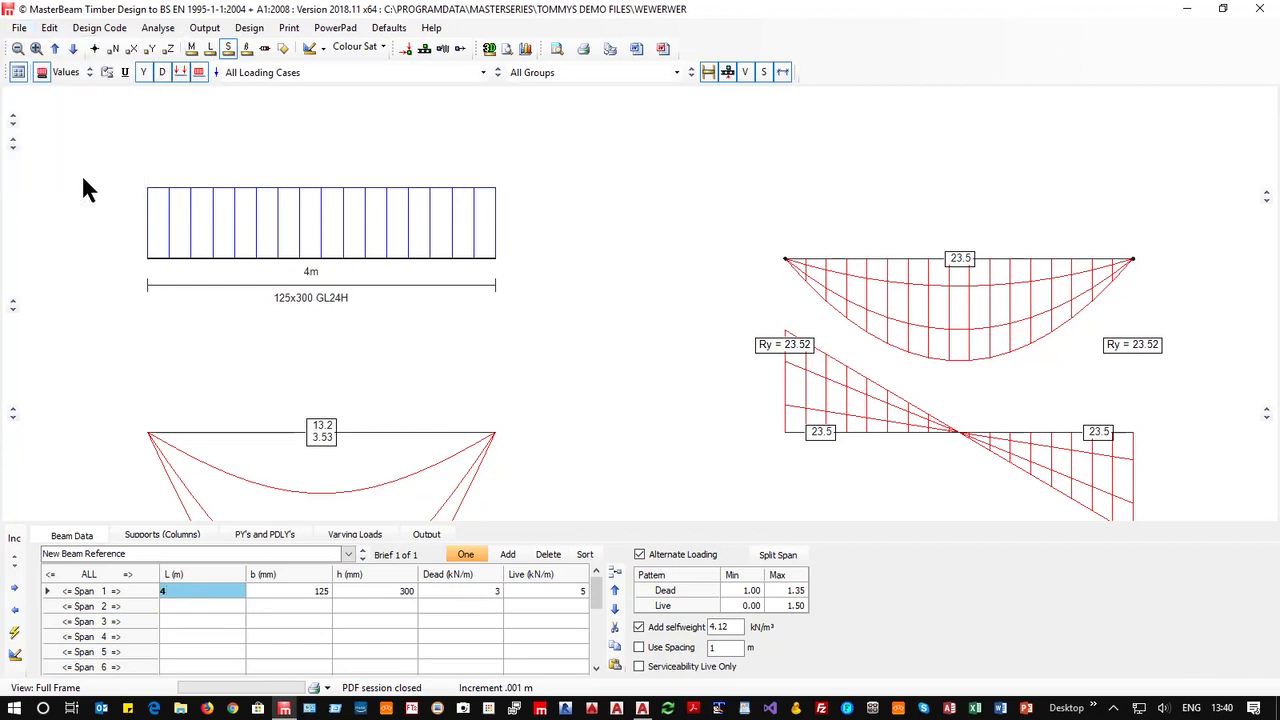
click(607, 390)
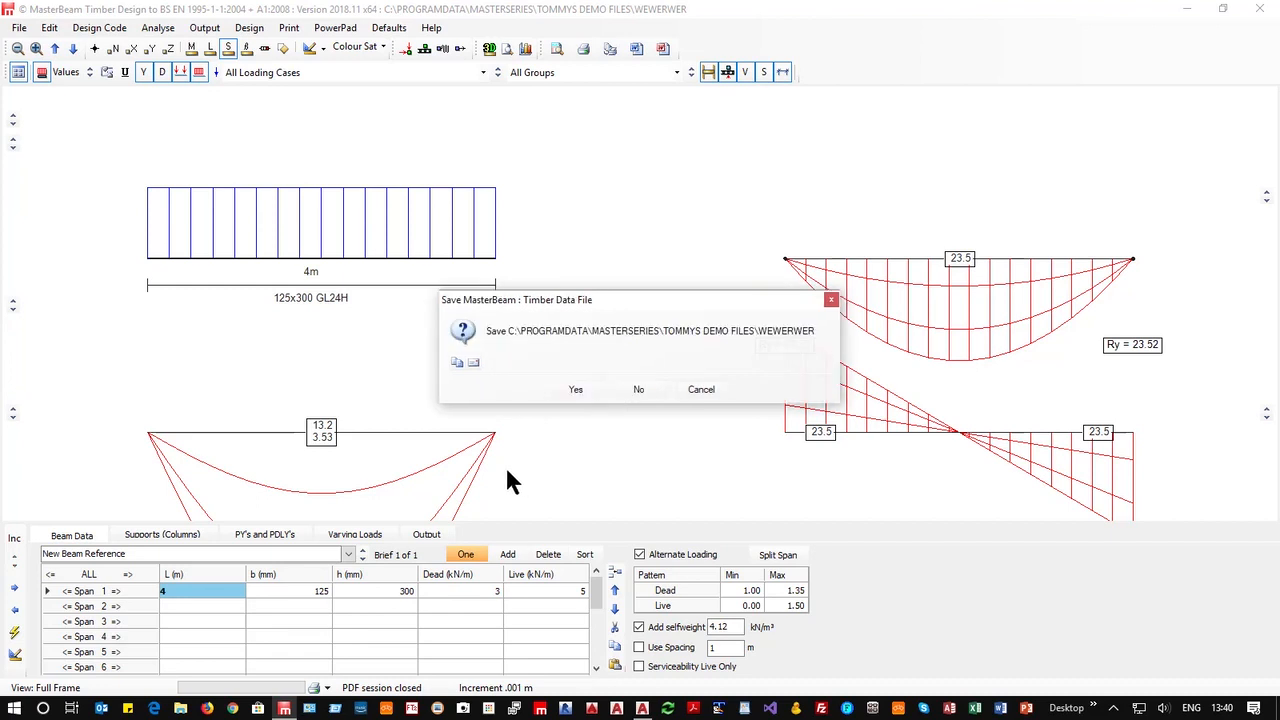
click(576, 389)
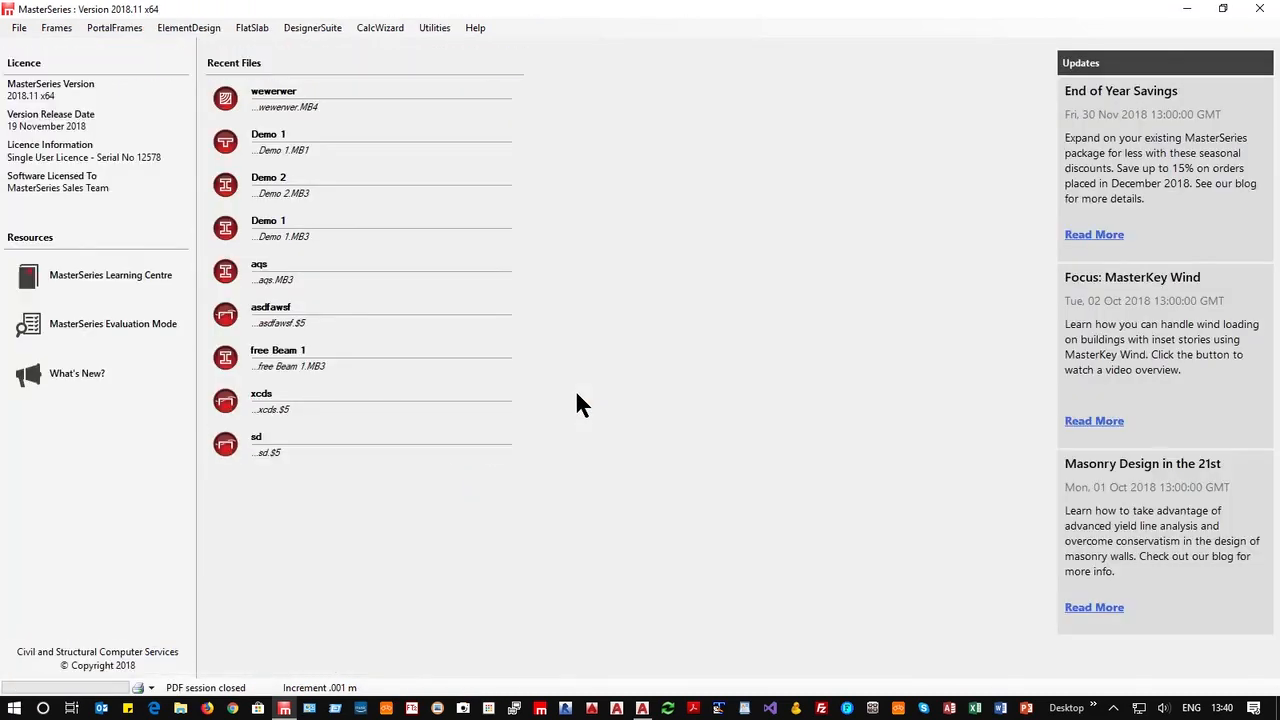
Start MasterFrame and browse the BeamDesigners, Trusses and MF frames folders of the demo files.
click(68, 27)
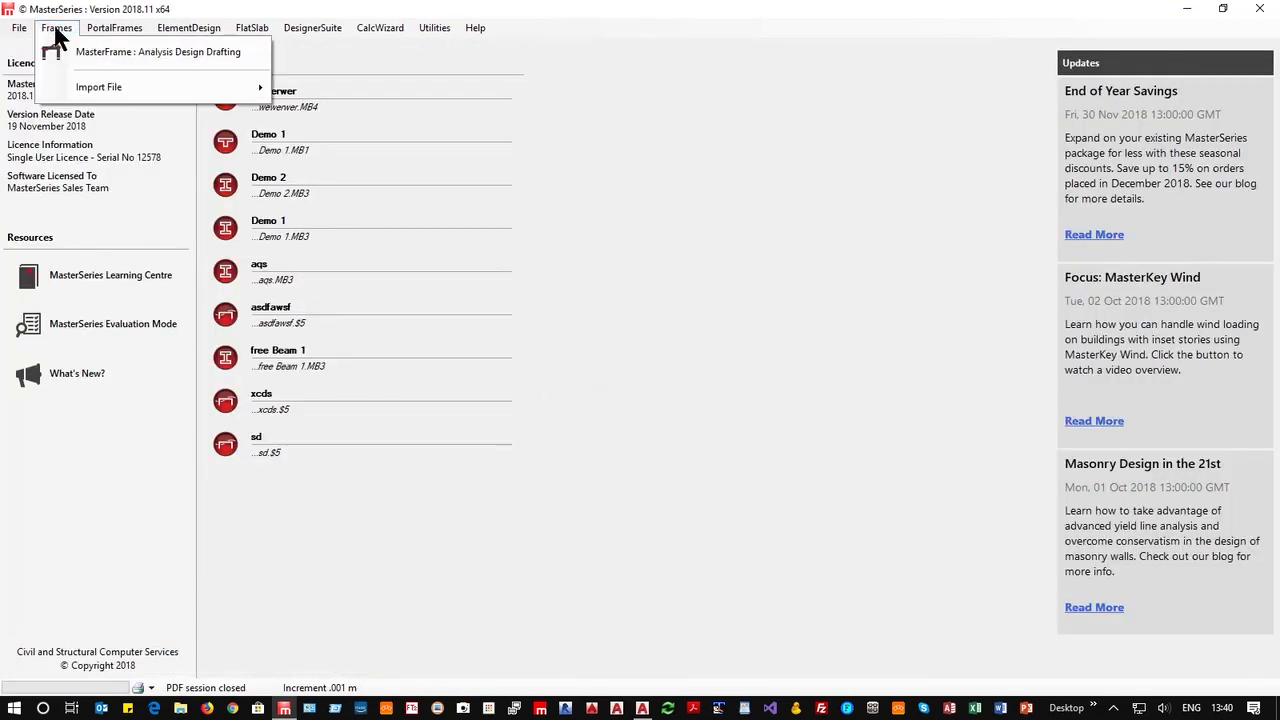
click(107, 55)
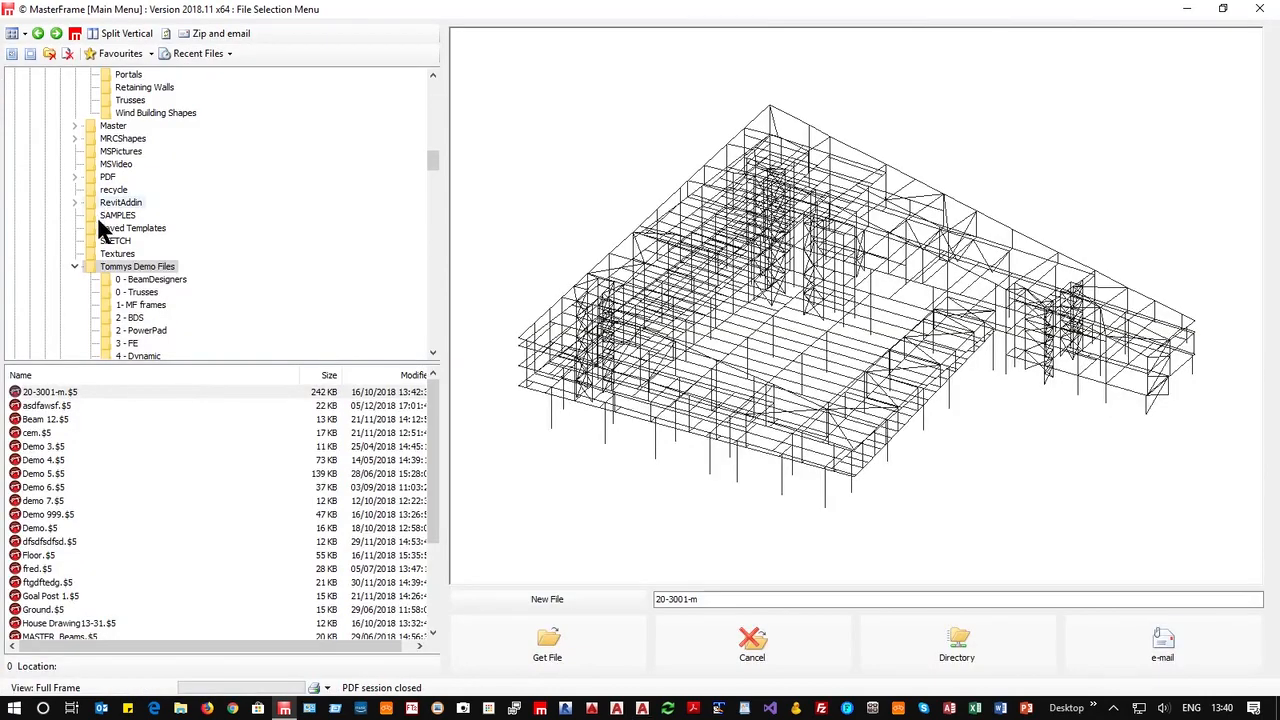
click(151, 280)
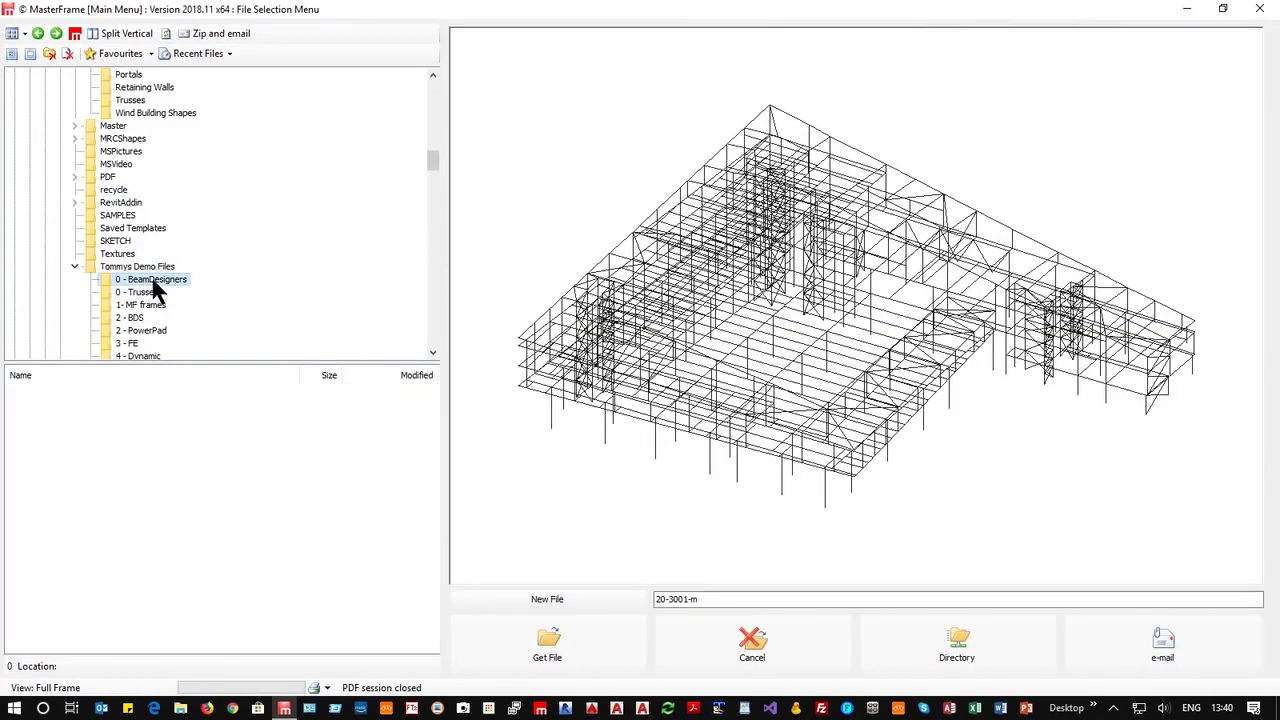
click(138, 293)
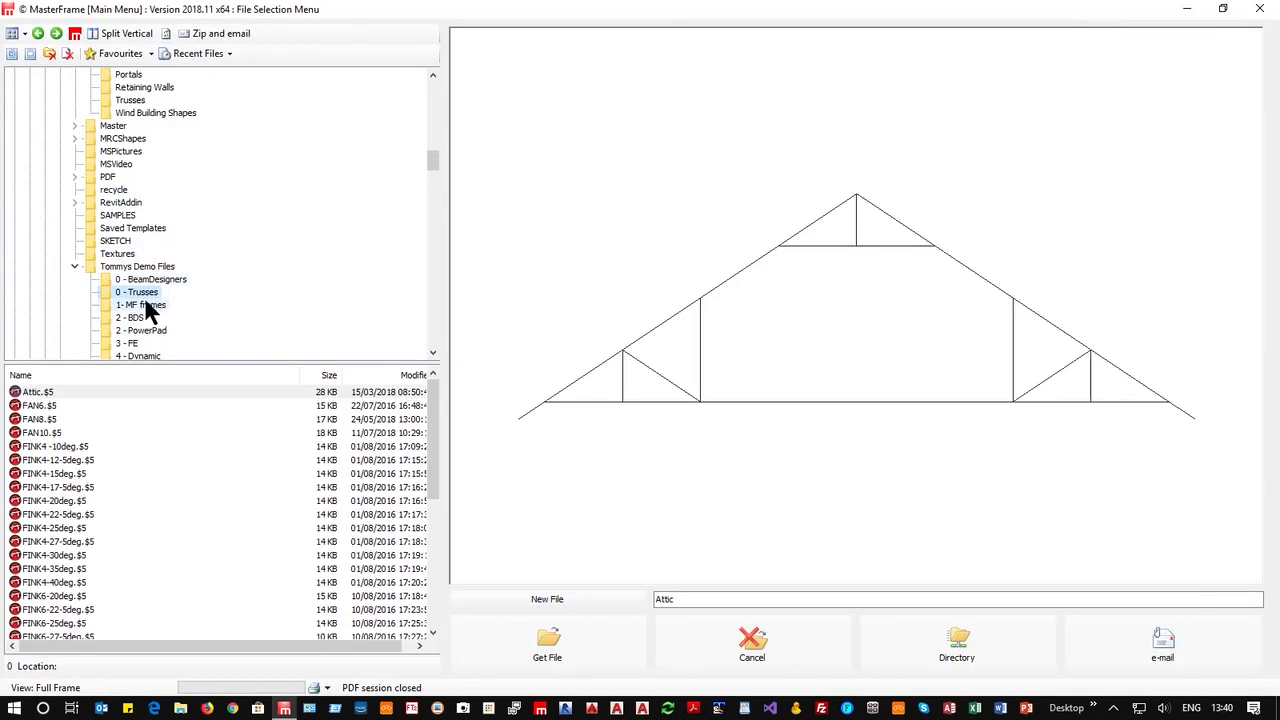
click(145, 306)
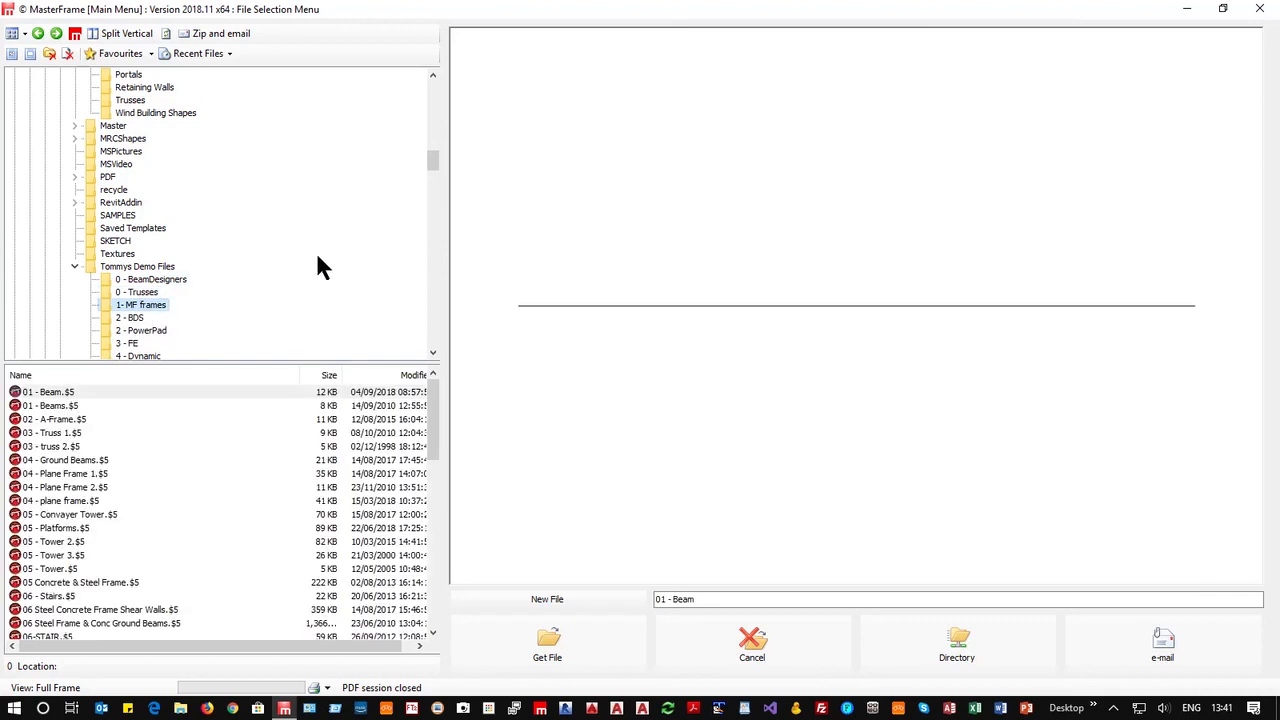
Preview the models in the MF frames folder from 01 - Beam through 03 - Truss 1.
scroll(317, 256, down, 2)
click(63, 406)
key(Up)
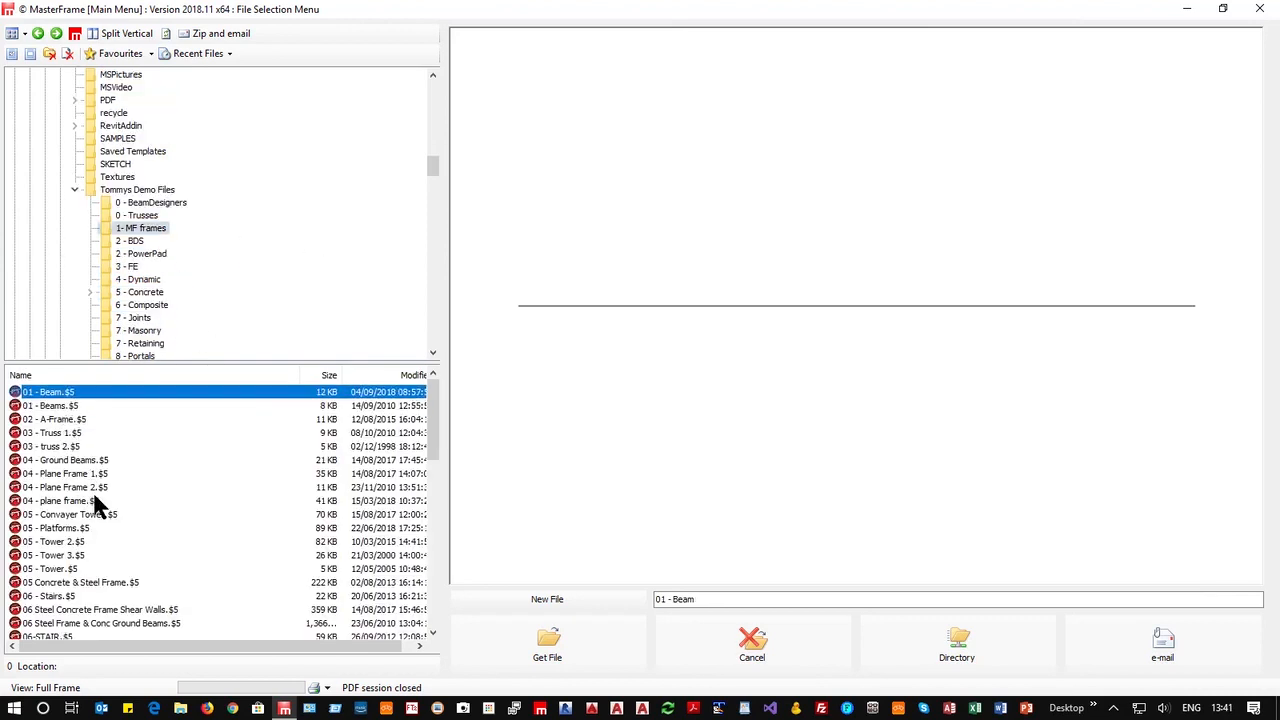
key(Down)
key(Down)
key(Down)
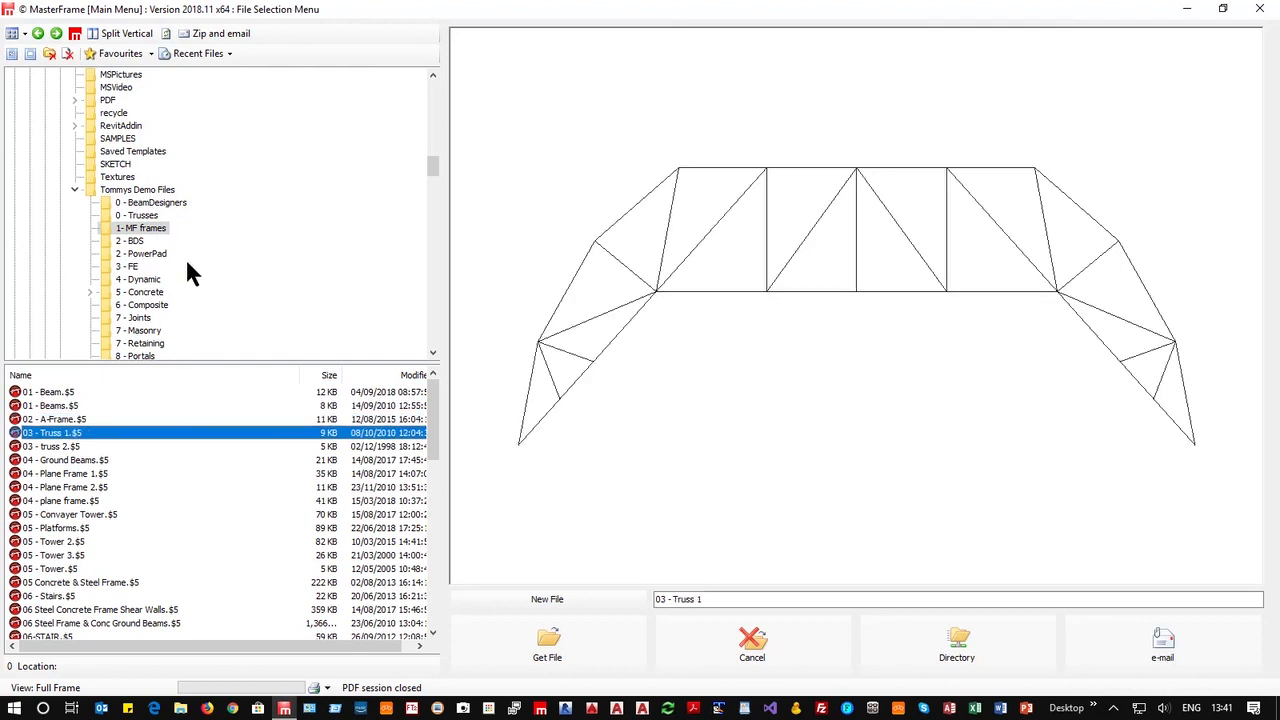
scroll(190, 310, down, 2)
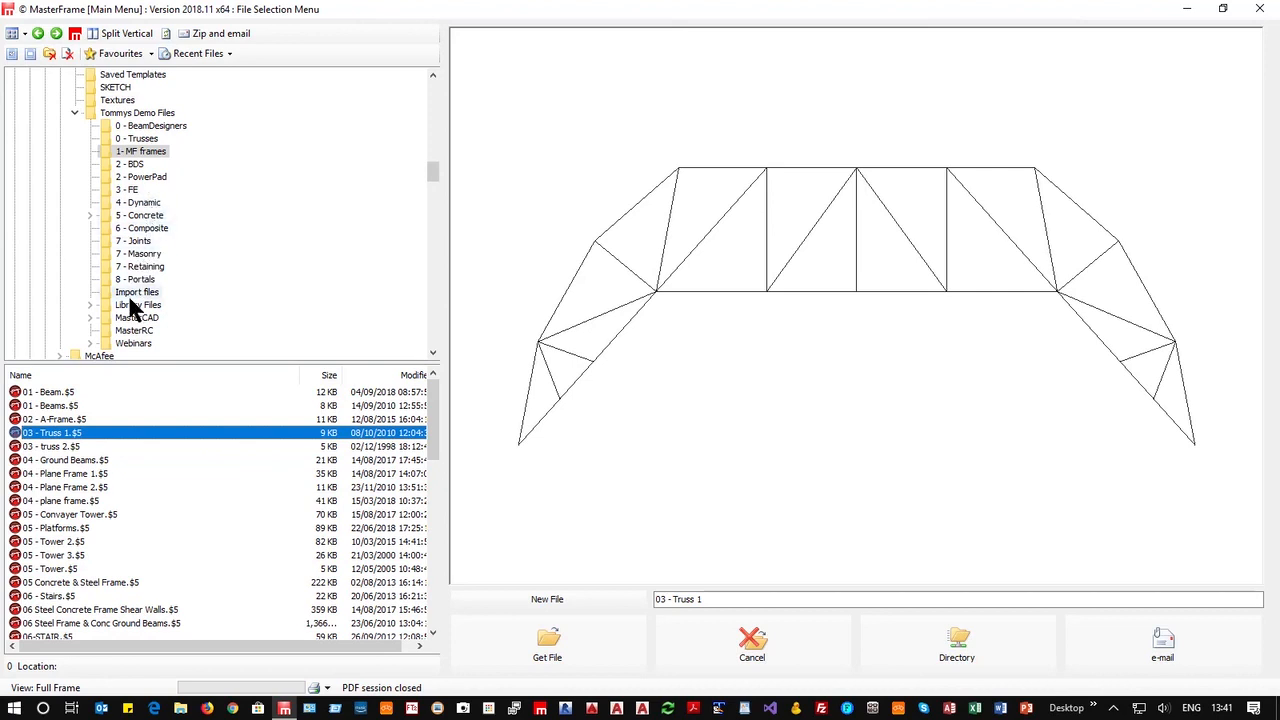
Expand the demo Library Files folder and preview the beam, column and pad models in its Frames subfolder.
click(90, 304)
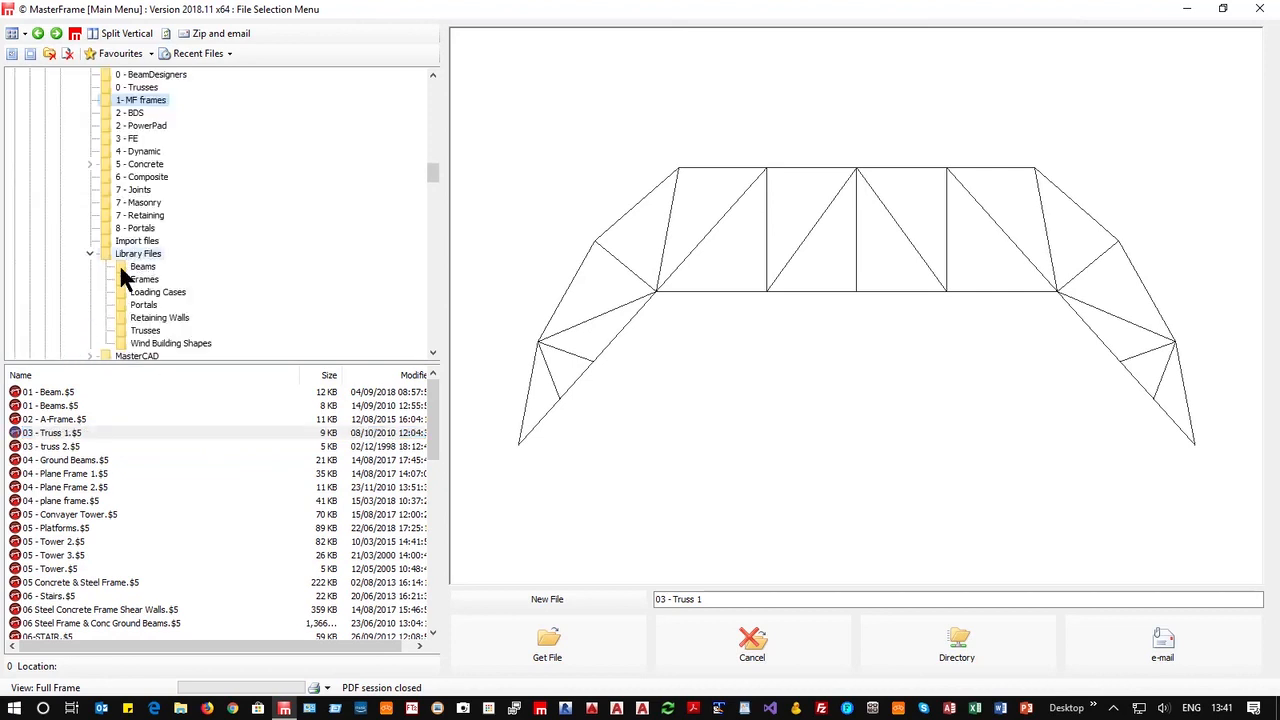
click(145, 269)
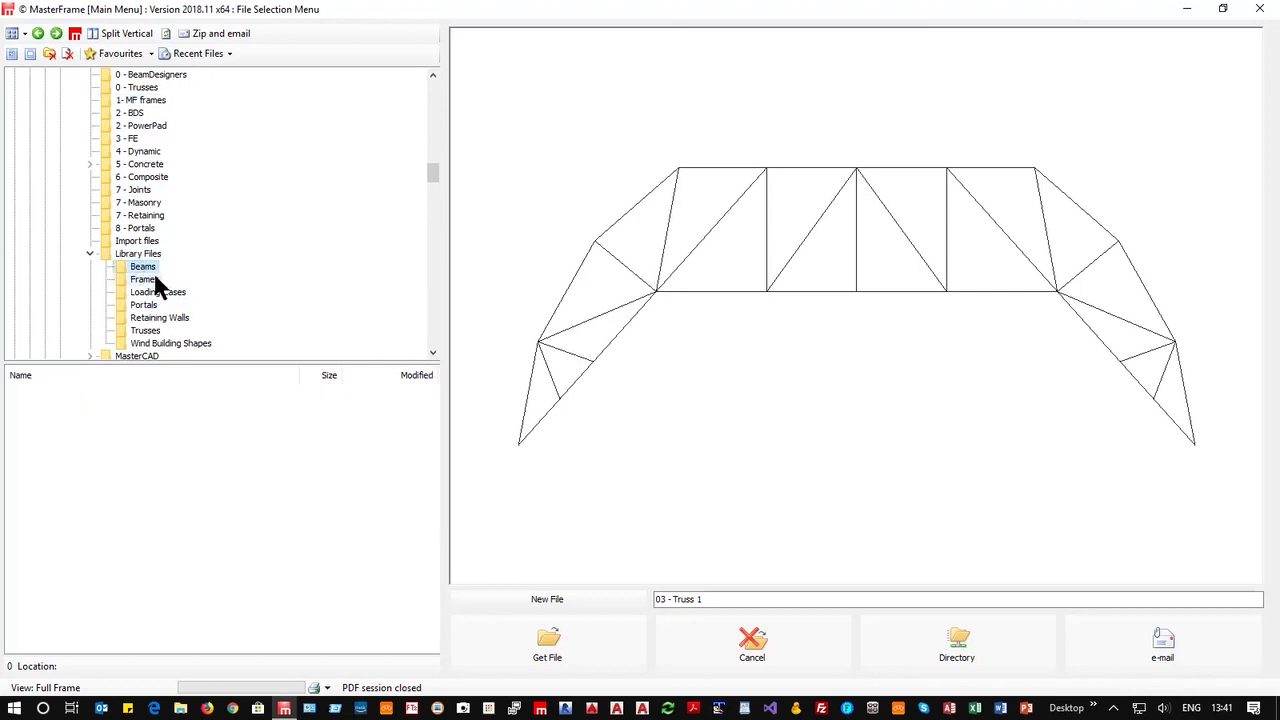
click(147, 280)
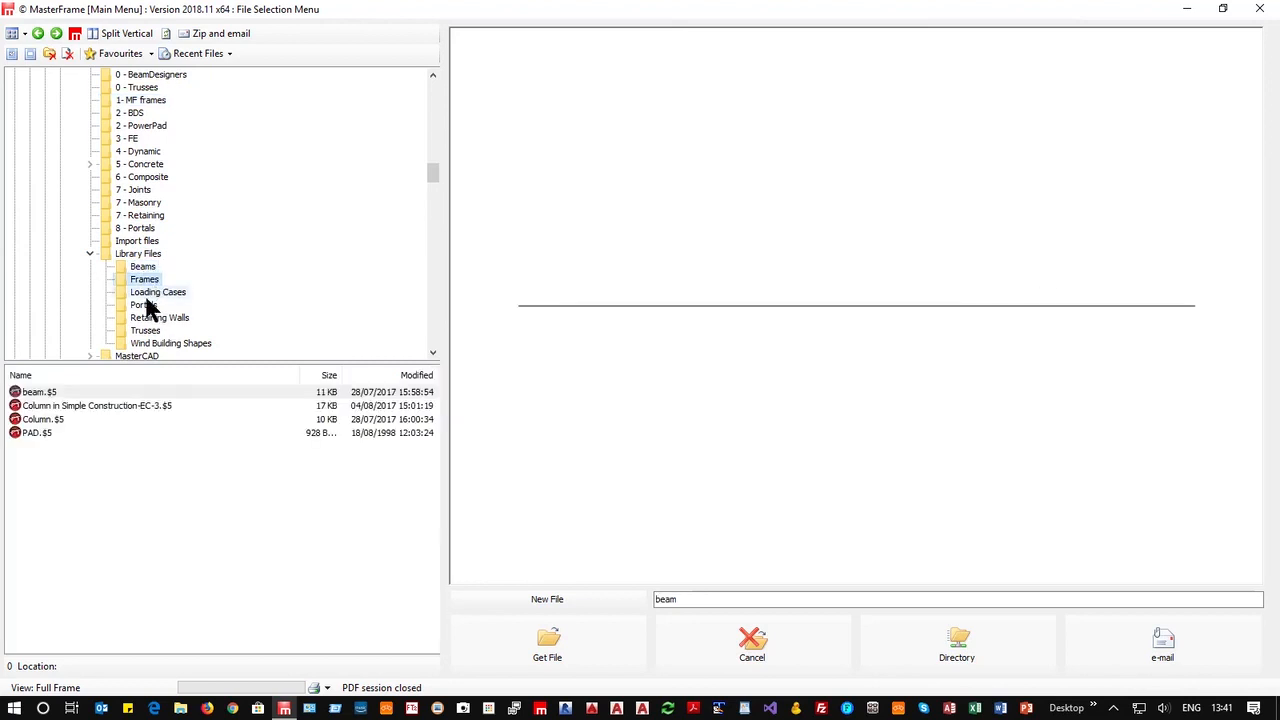
click(34, 433)
click(38, 419)
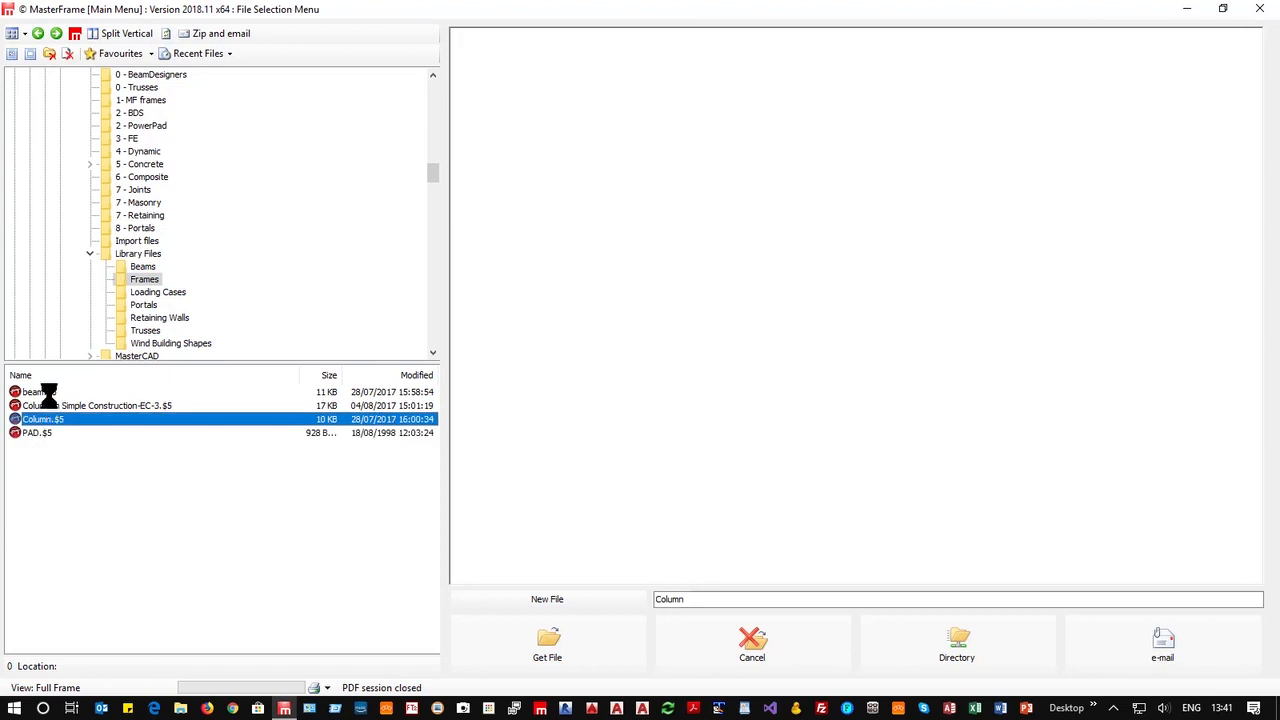
click(40, 392)
click(43, 405)
Look through the Beams and Frames subfolders of the main Library folder.
scroll(155, 232, up, 6)
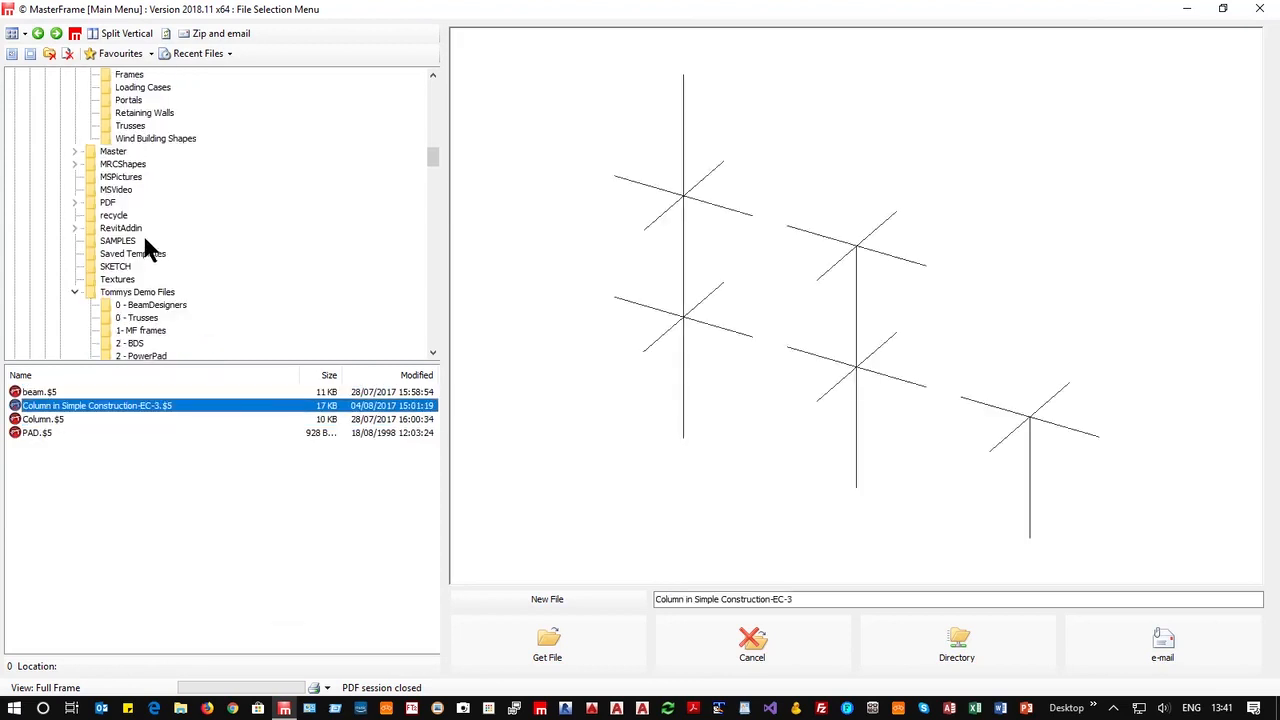
scroll(103, 311, down, 10)
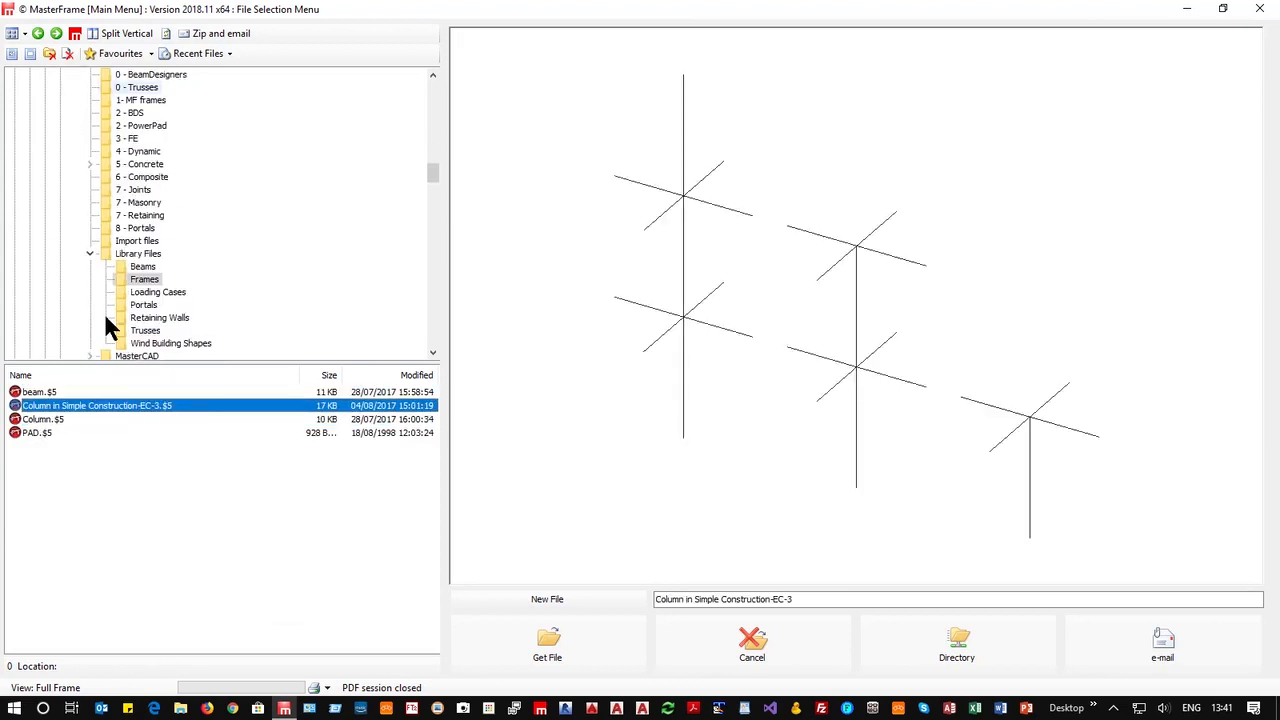
scroll(140, 210, up, 2)
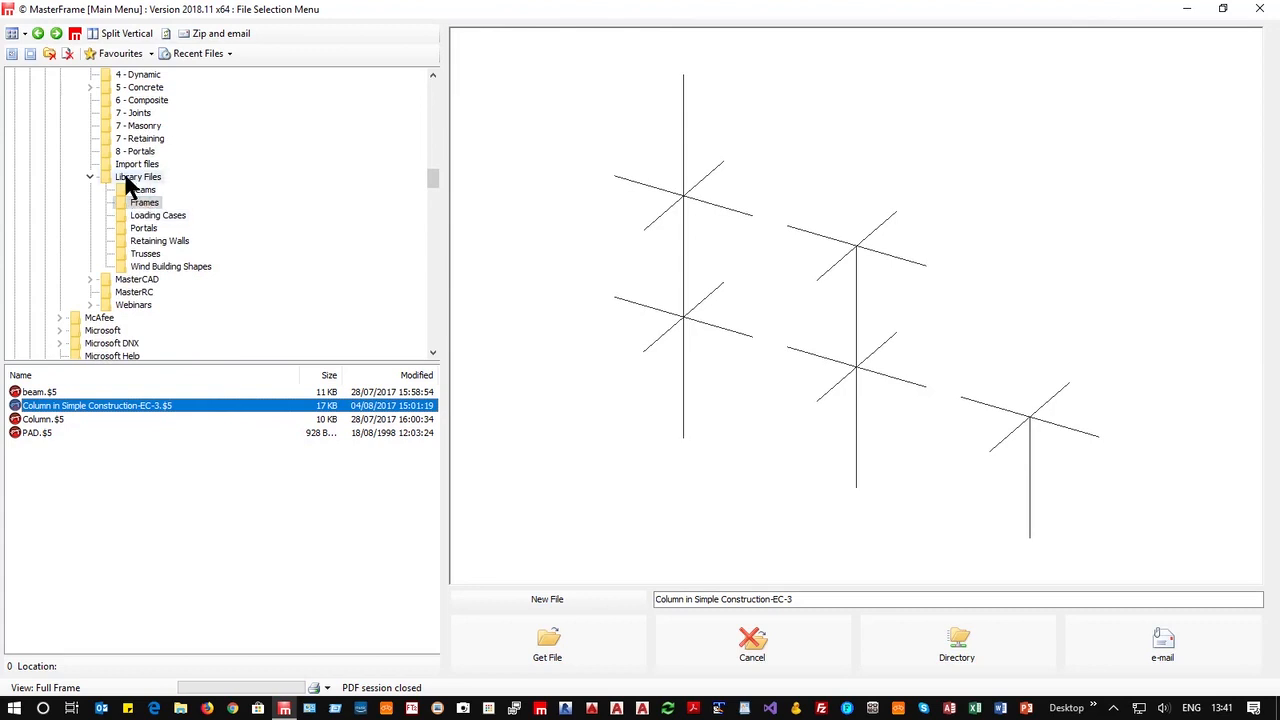
scroll(125, 175, up, 4)
scroll(125, 148, up, 6)
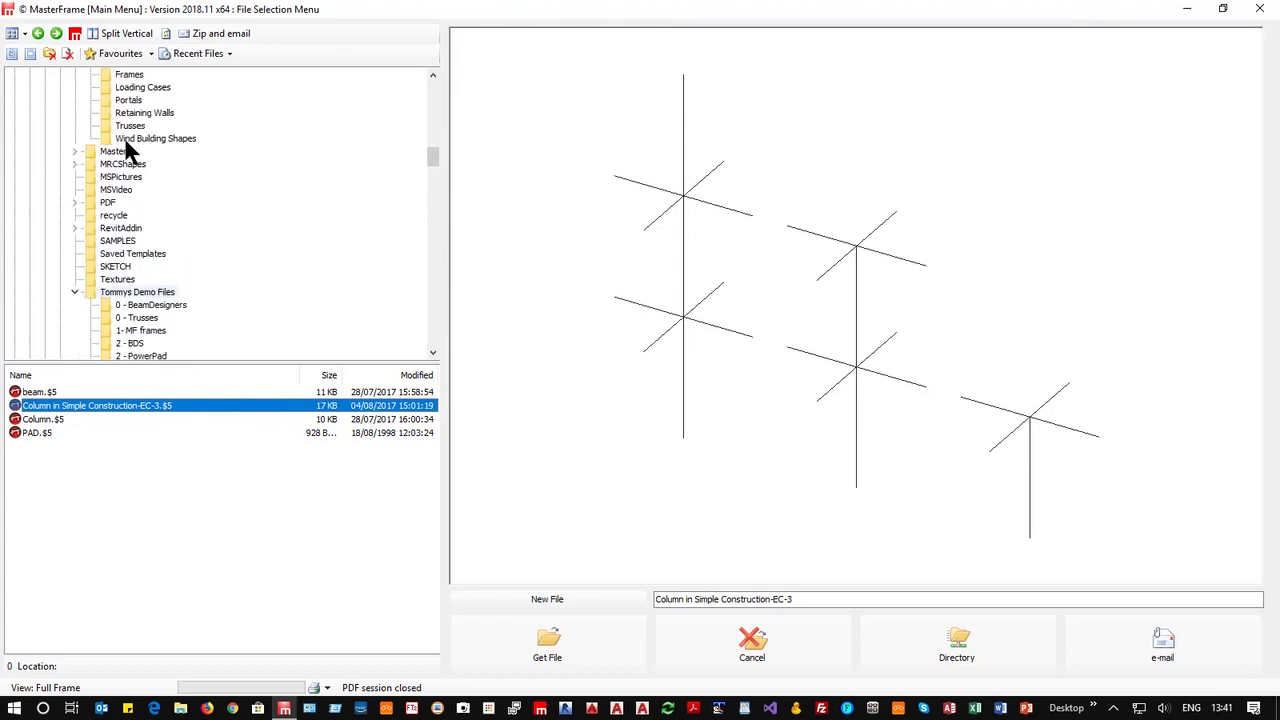
click(120, 140)
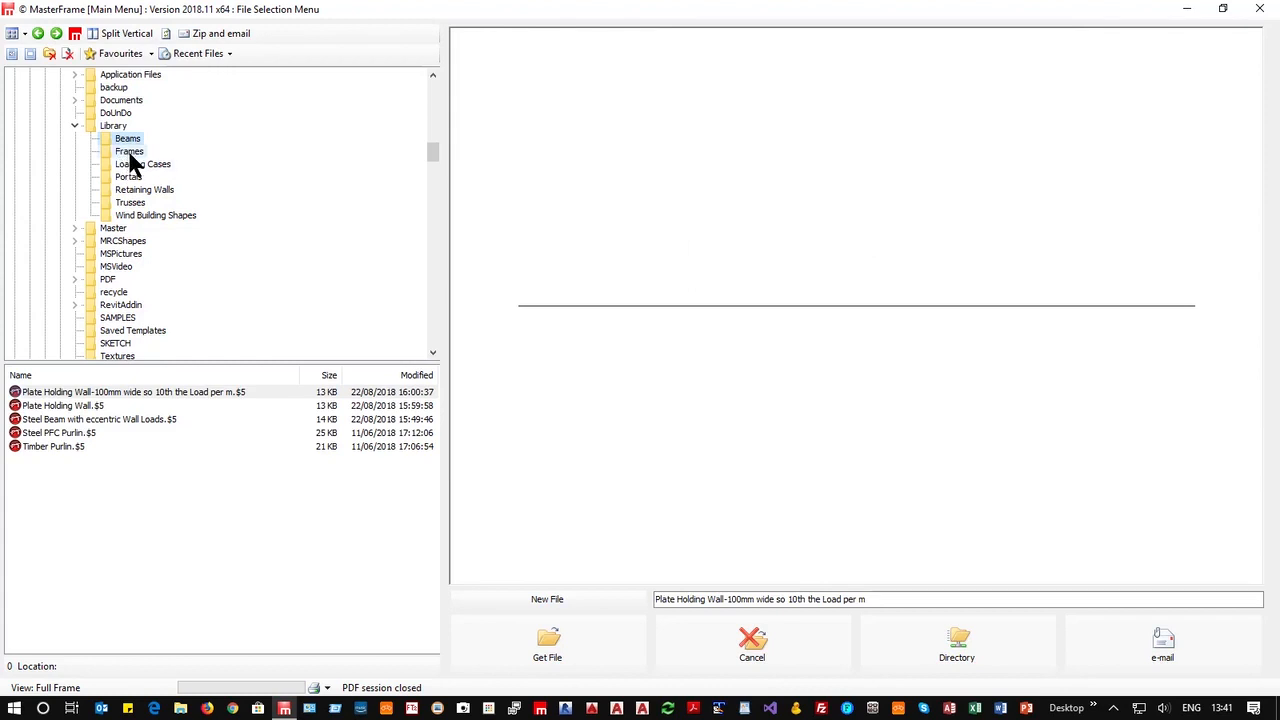
click(130, 153)
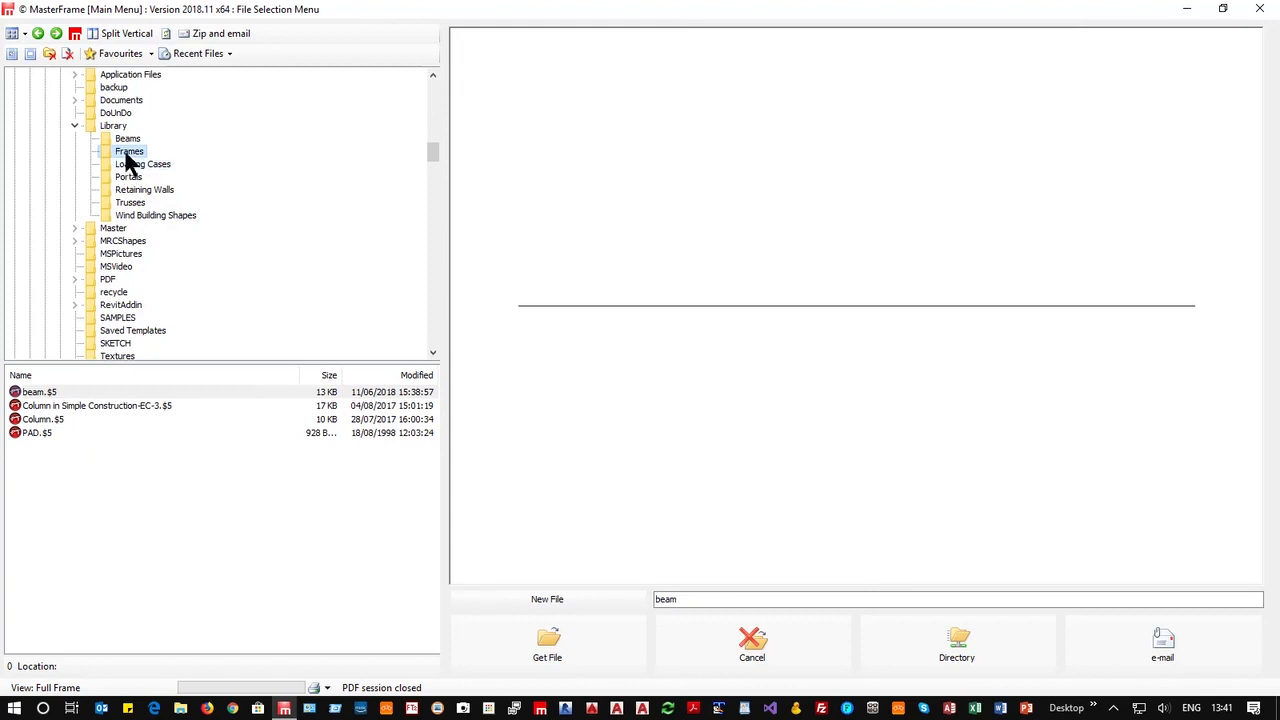
click(127, 126)
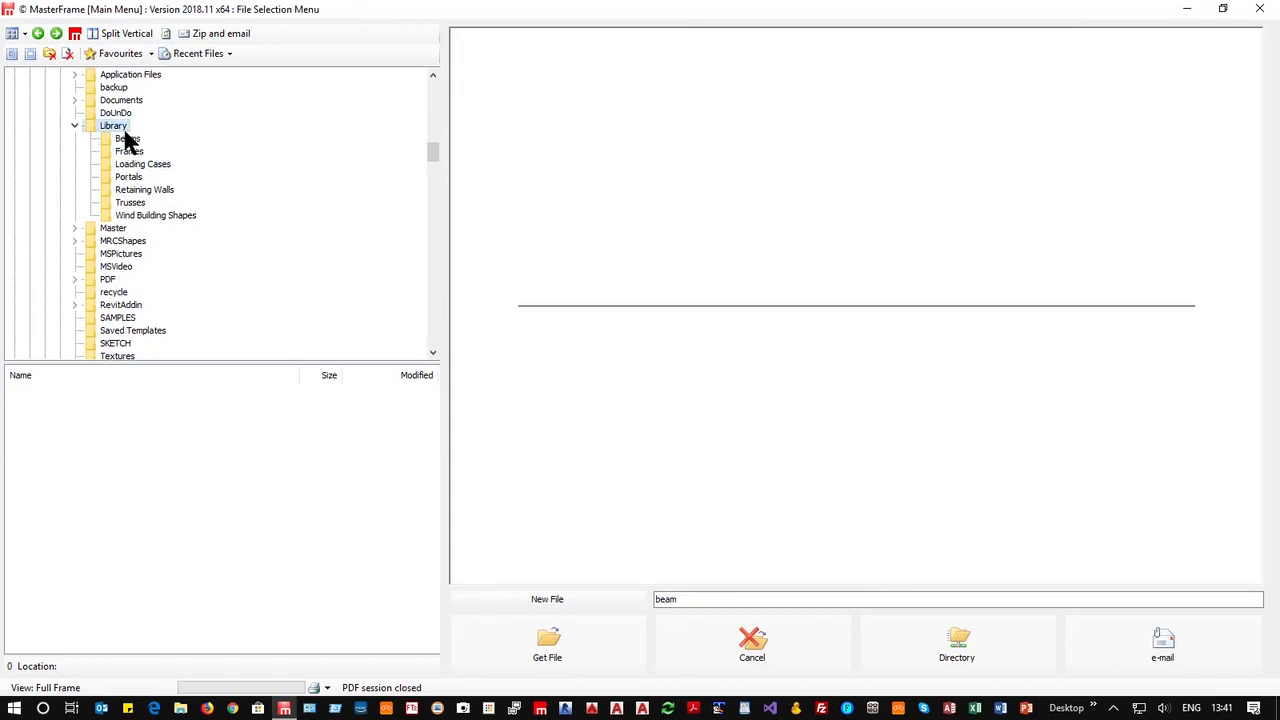
Open the Steel PFC Purlin model from the main Library's Beams folder.
click(127, 139)
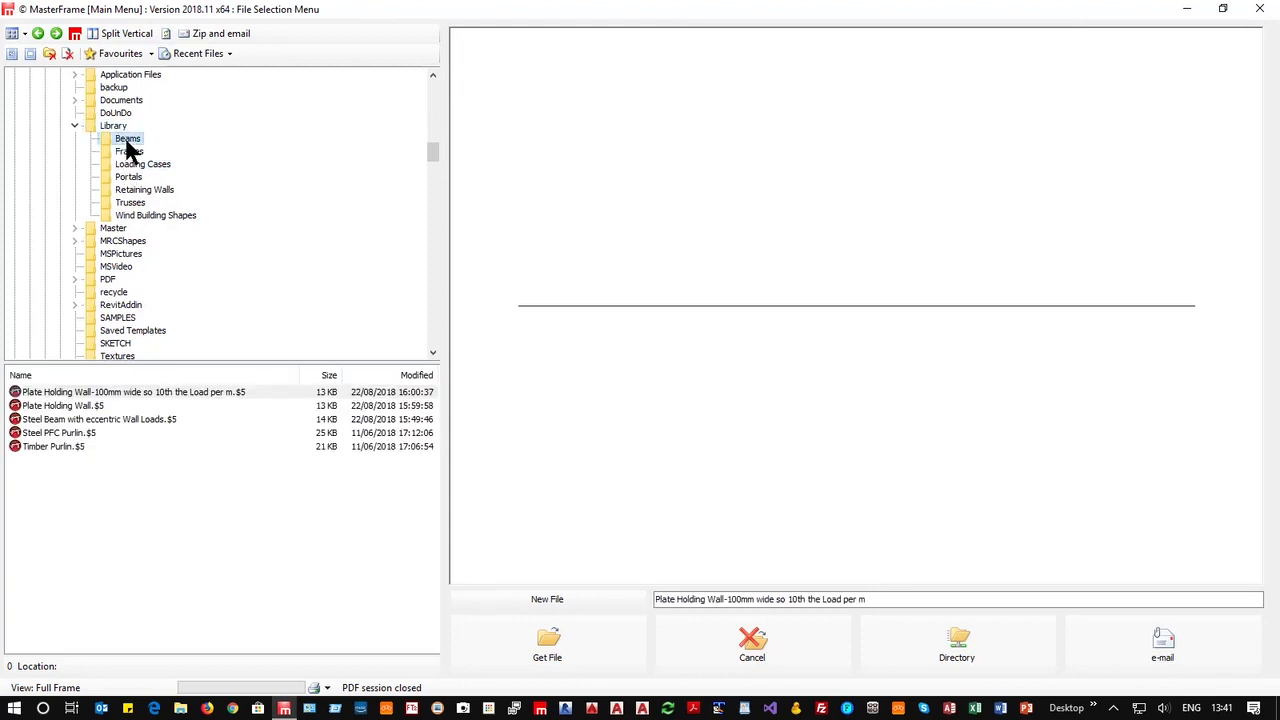
click(40, 434)
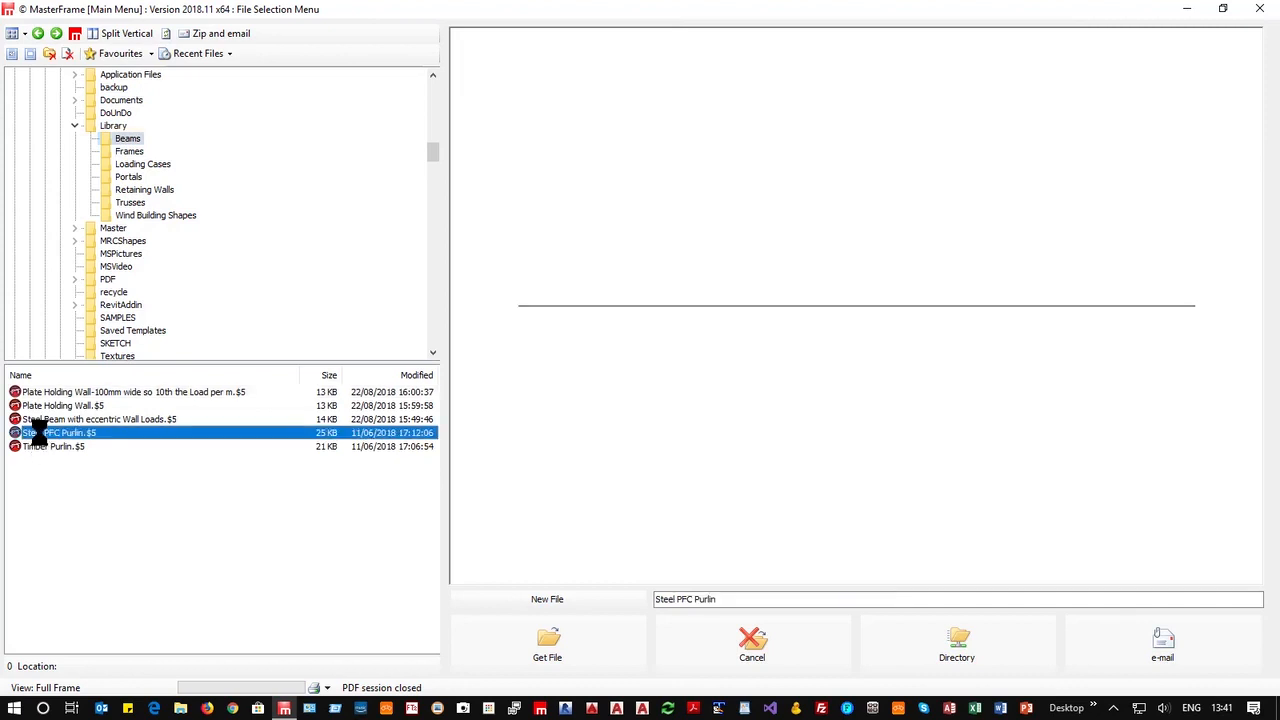
click(553, 648)
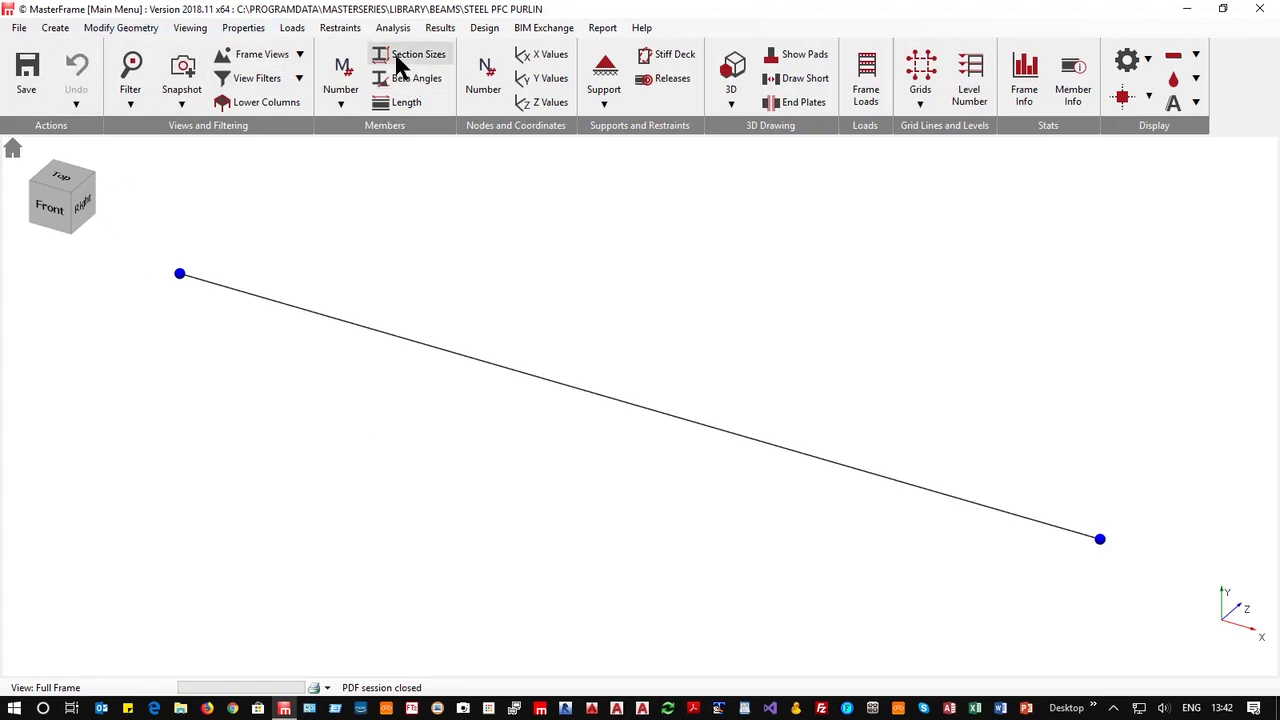
Open the purlin's member loading and examine its live and wind loads in the front view.
click(293, 28)
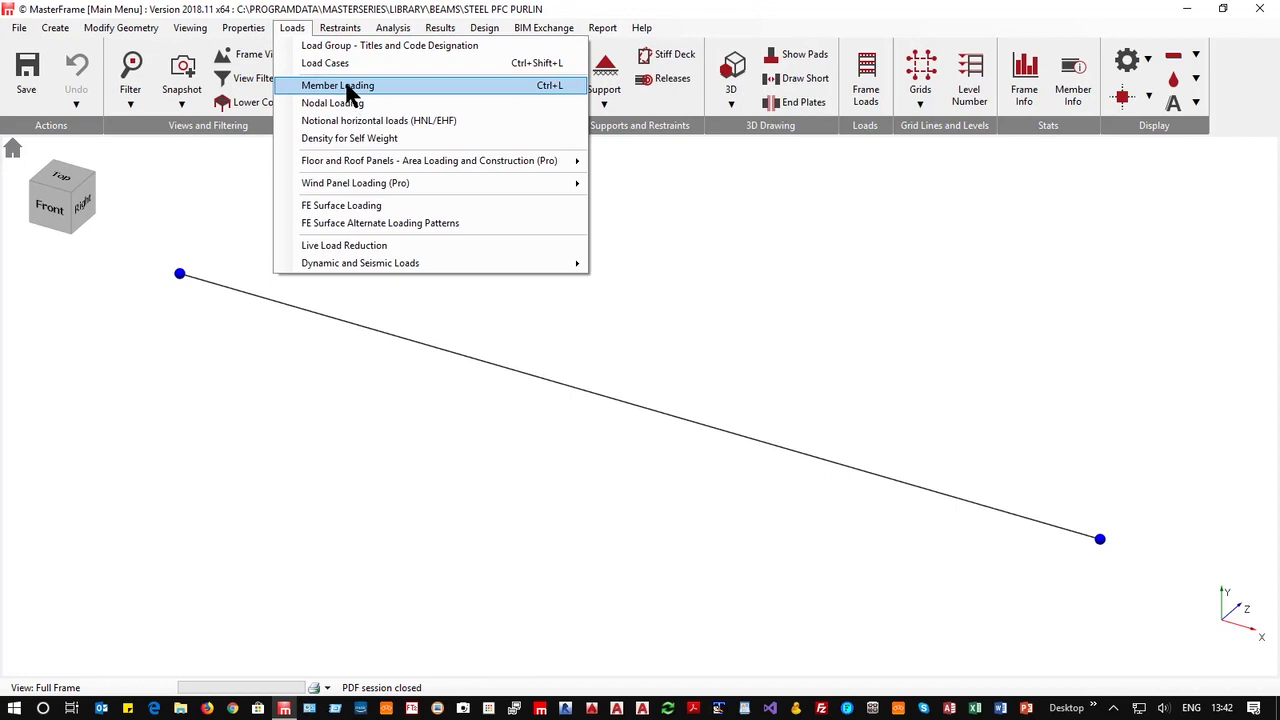
click(340, 86)
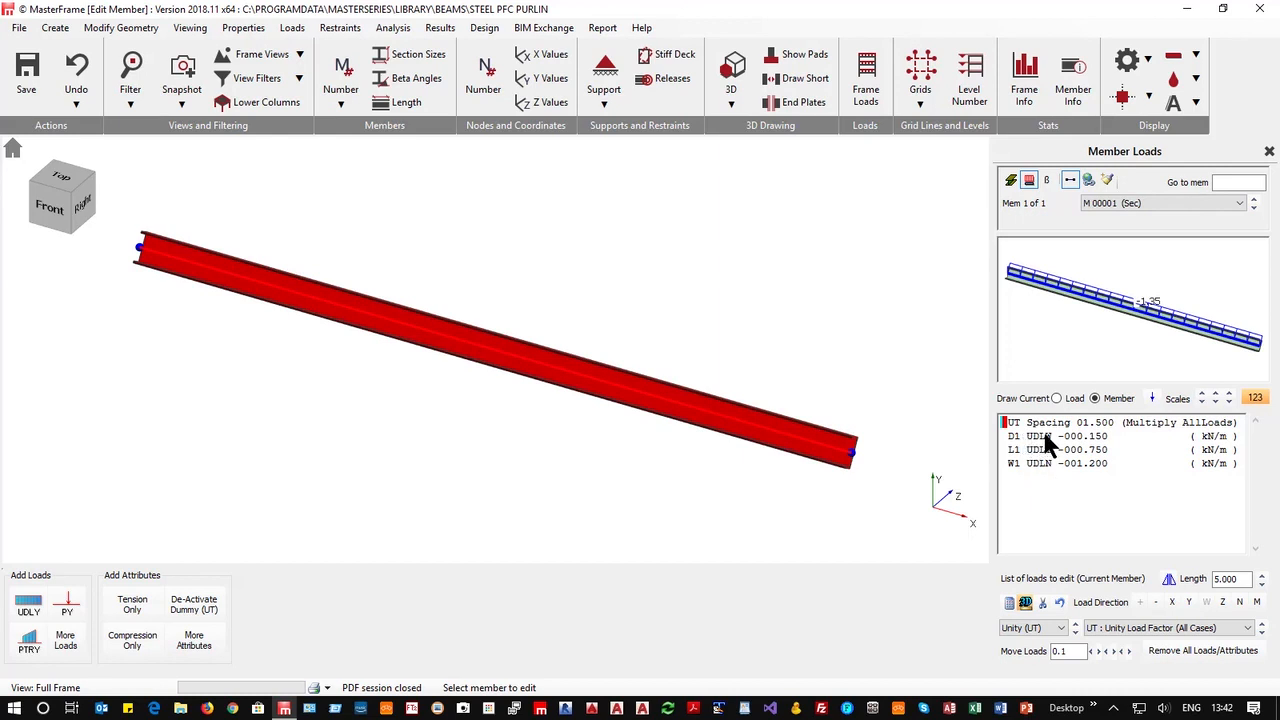
click(38, 204)
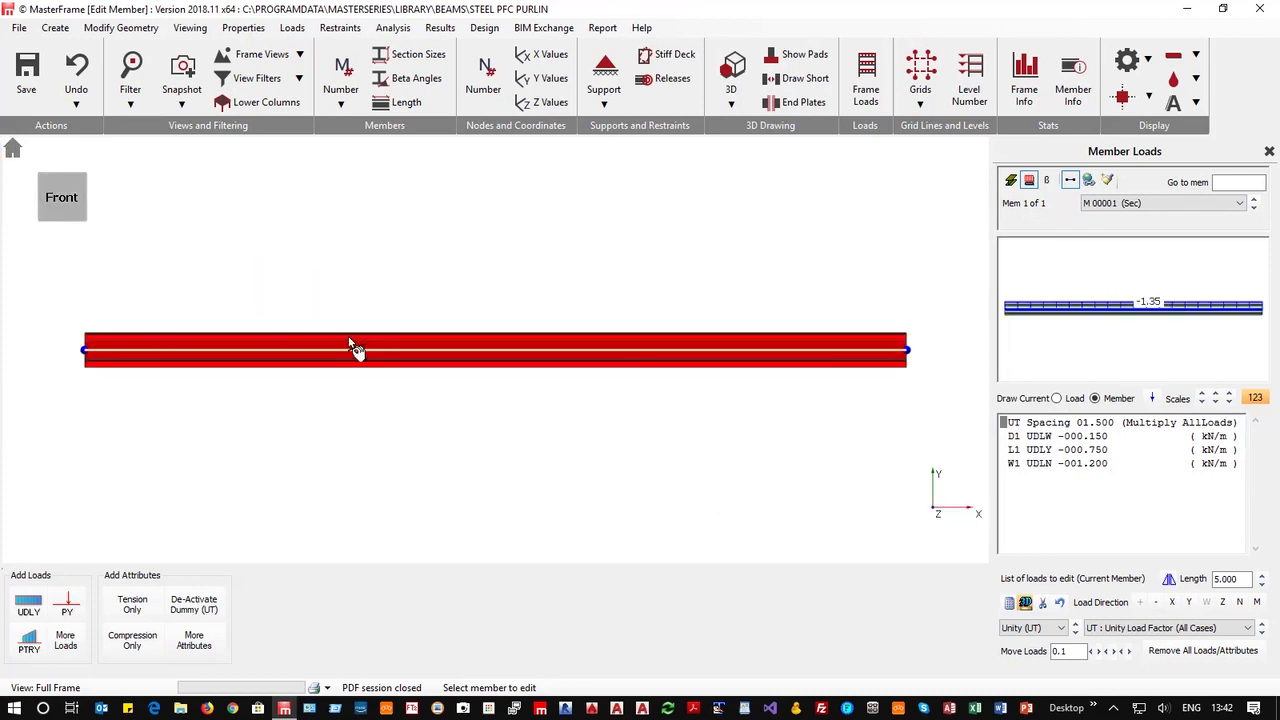
click(1039, 452)
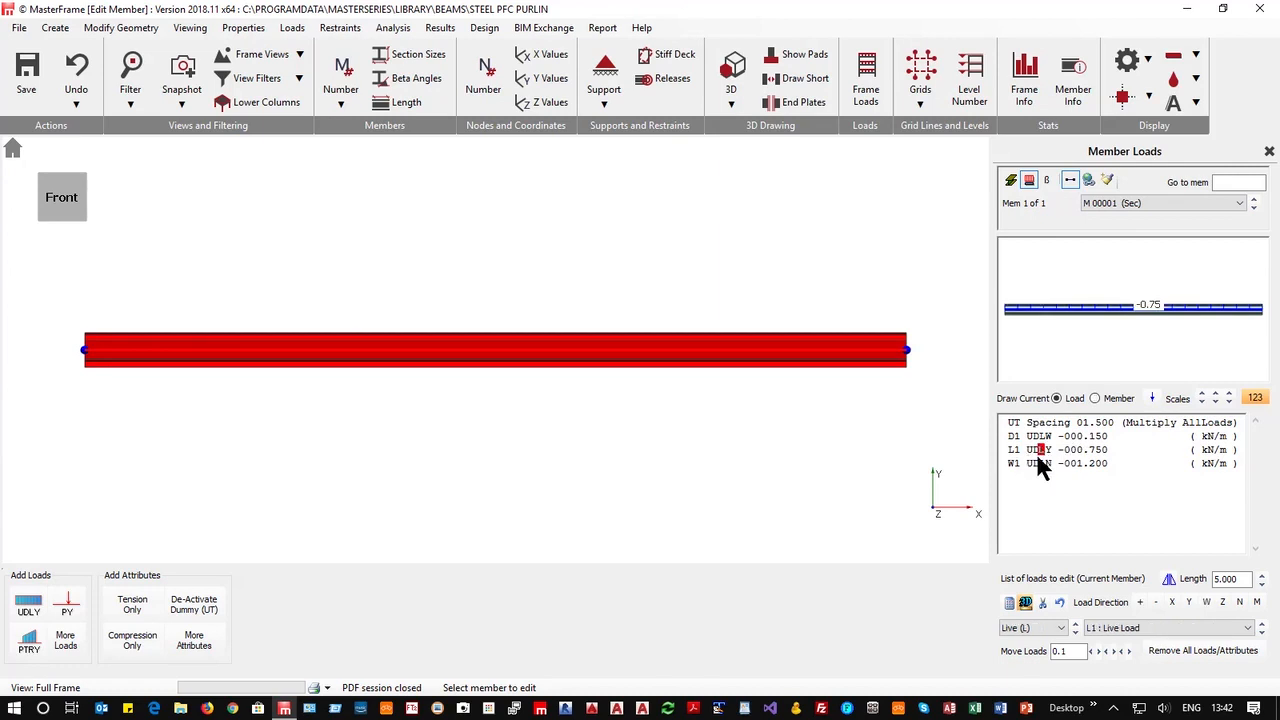
click(1035, 464)
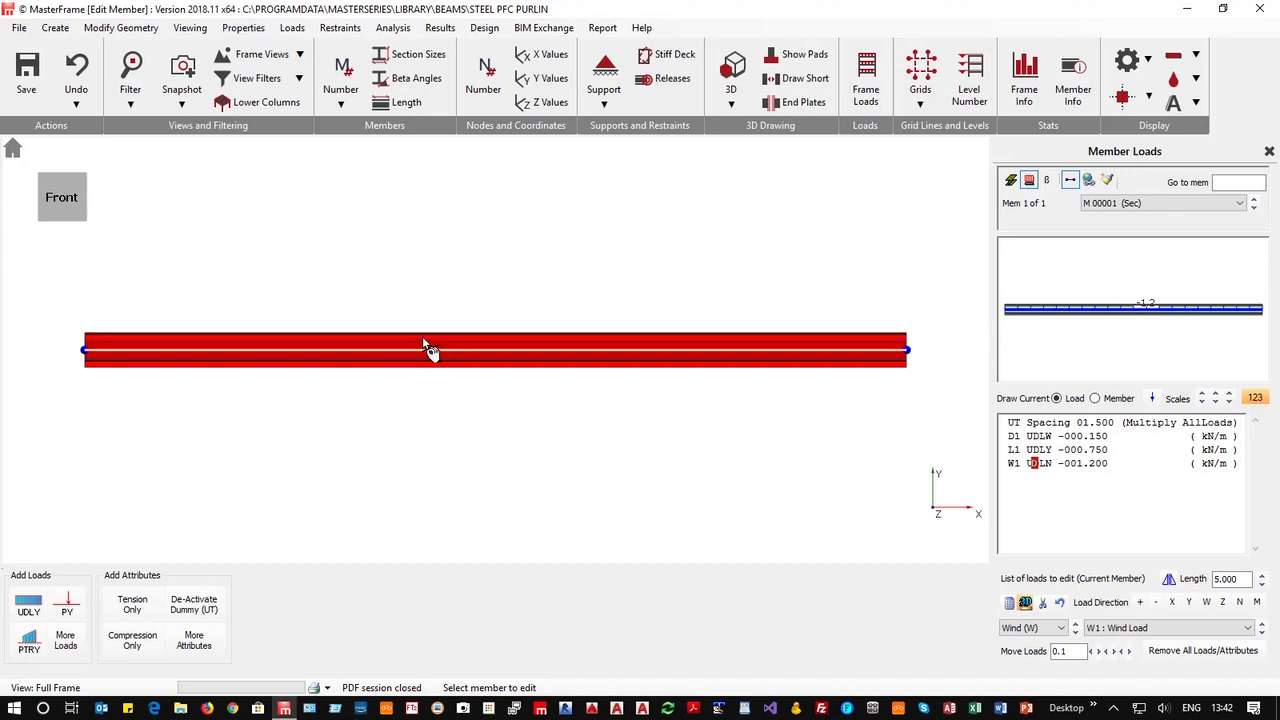
View the purlin end-on from the right and inspect its member cross-section orientation (beta angle).
click(88, 205)
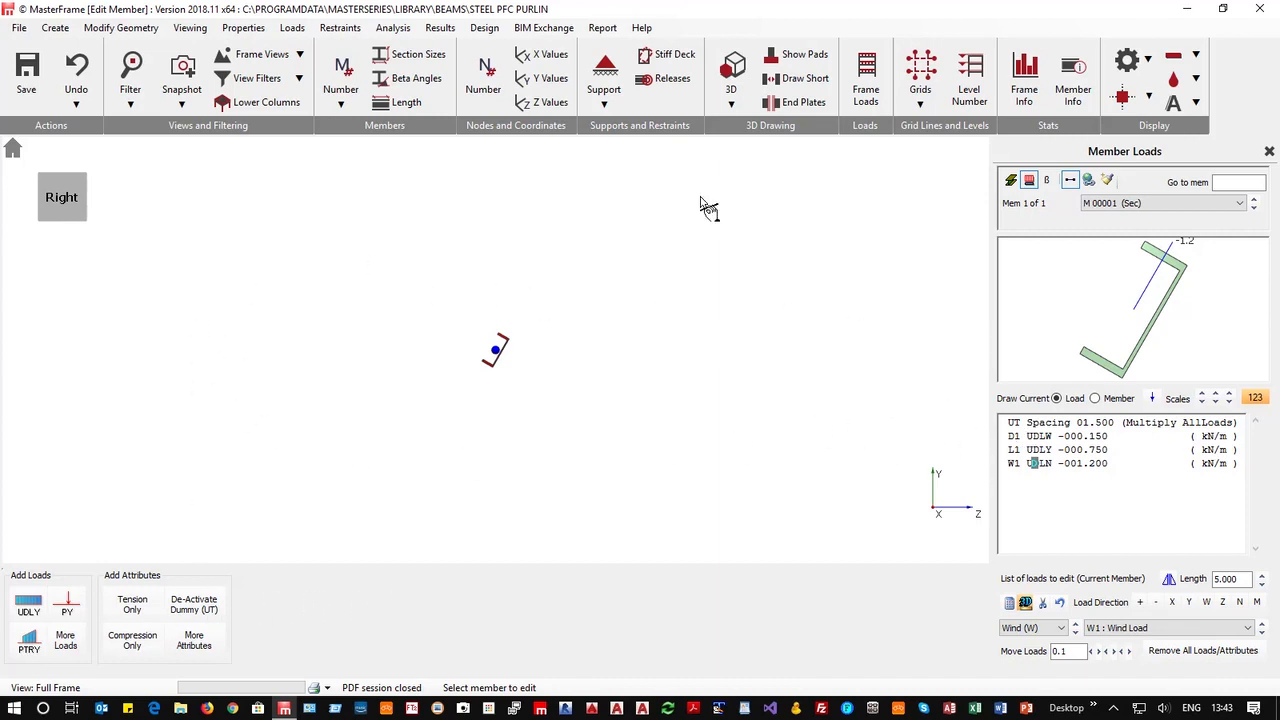
click(241, 30)
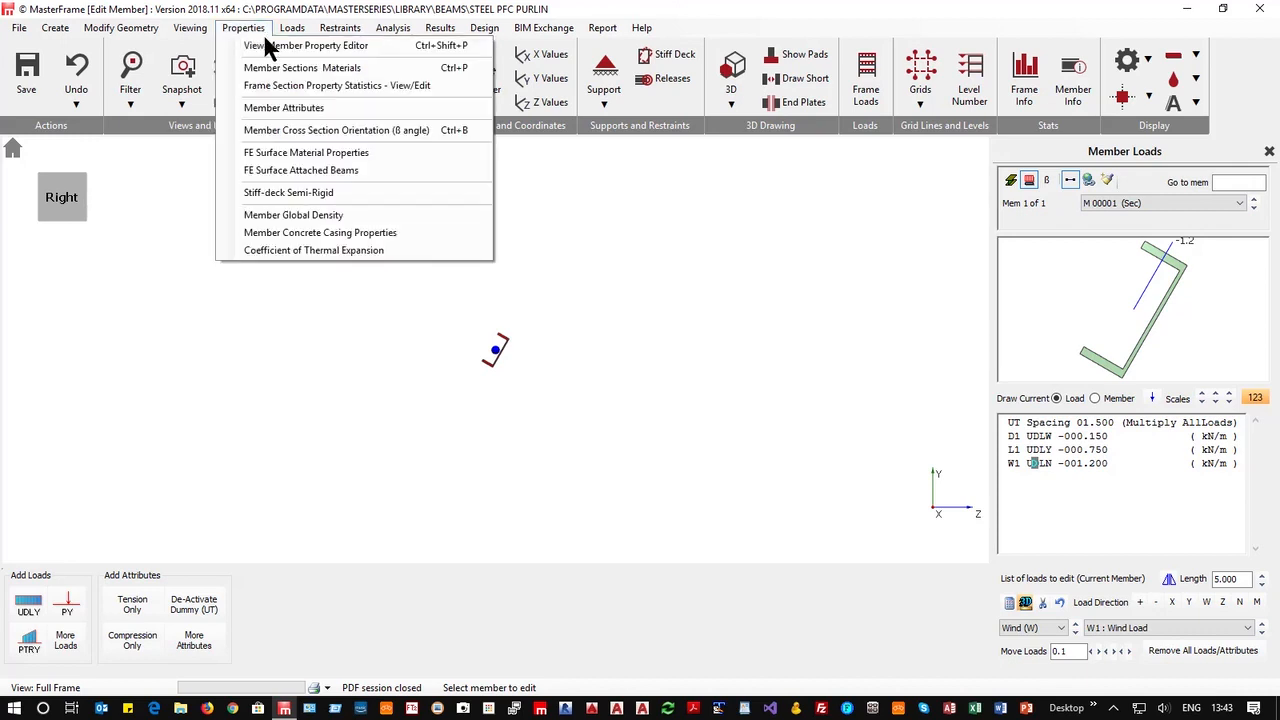
click(352, 131)
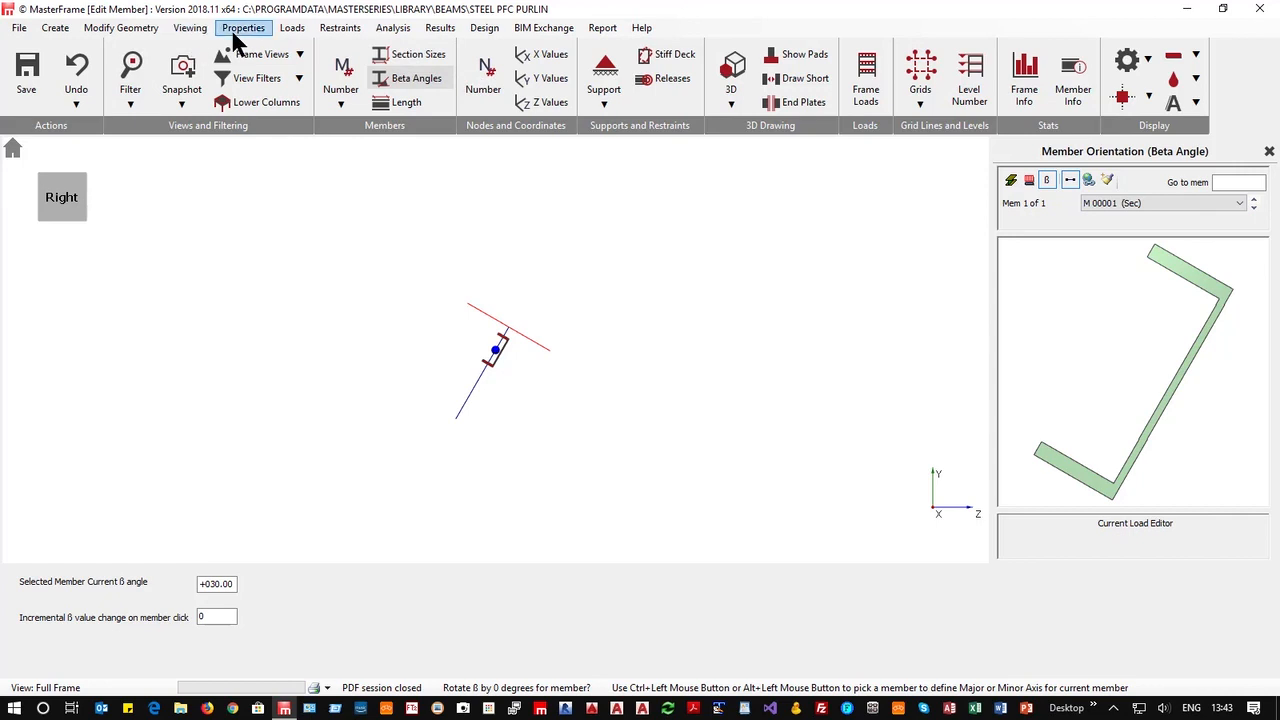
Return to the member loading and examine the purlin's combined member loads from the right and back views.
click(293, 33)
click(293, 30)
click(296, 34)
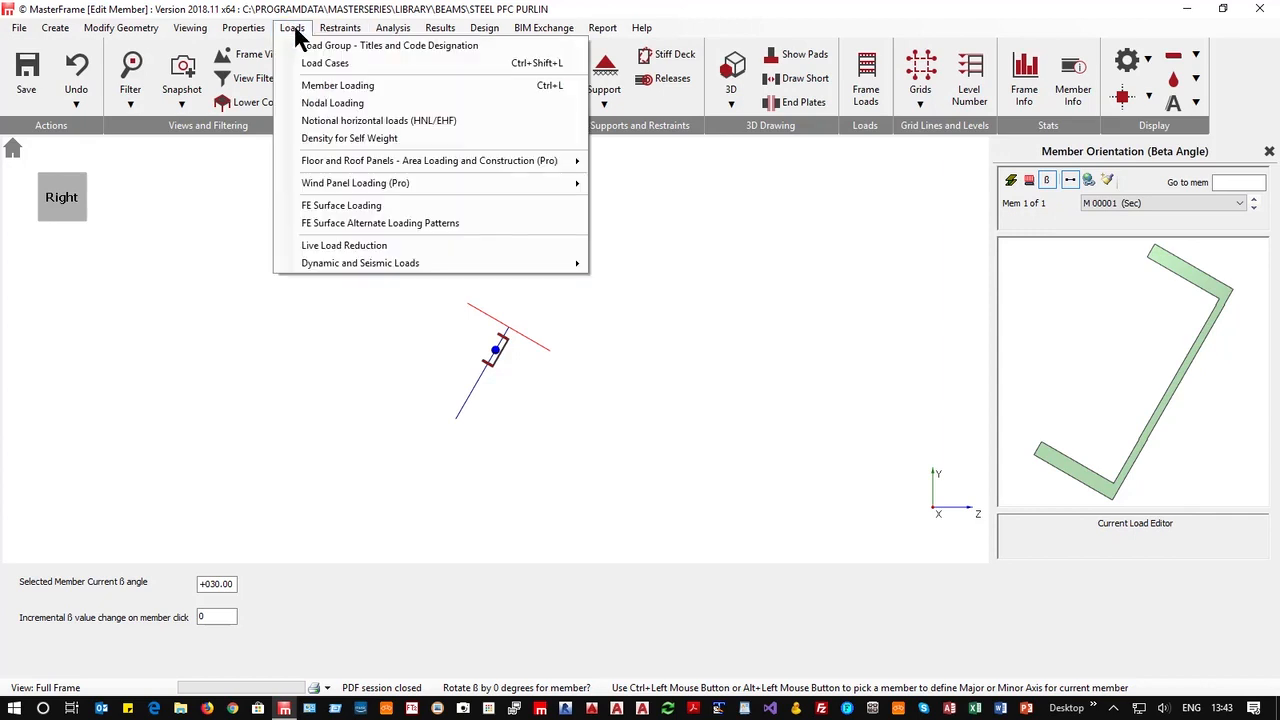
click(337, 86)
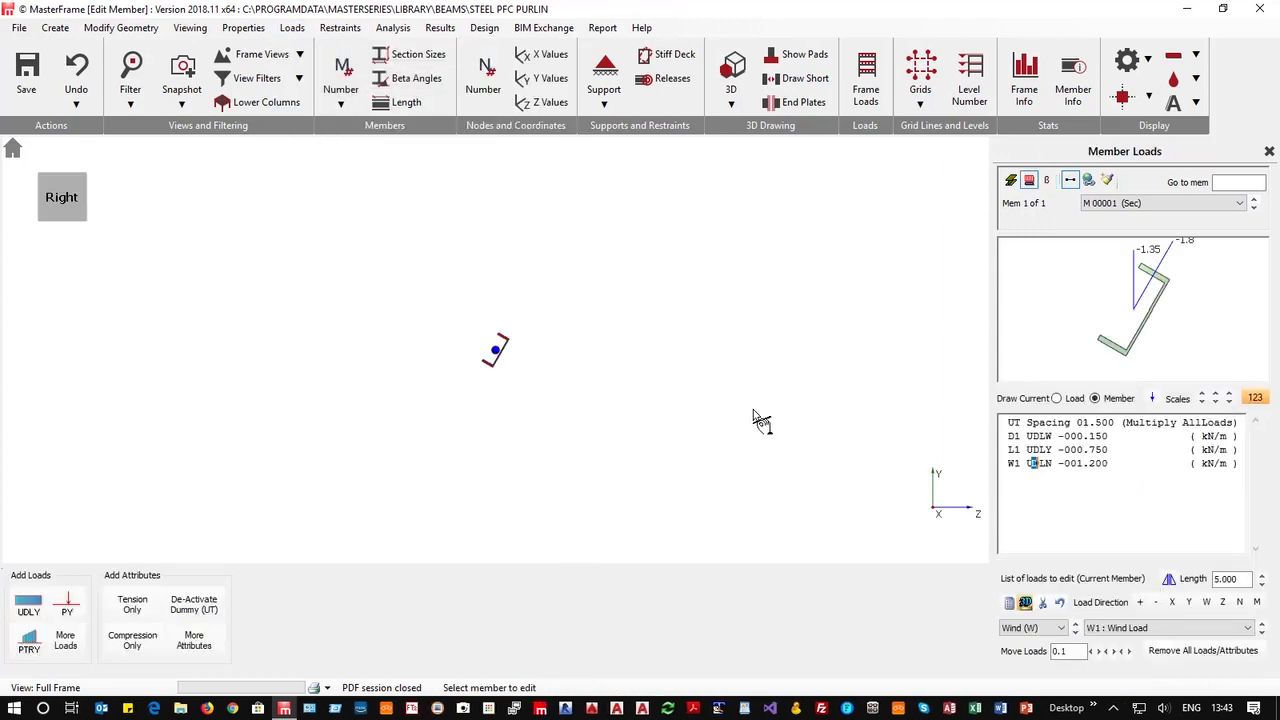
click(84, 205)
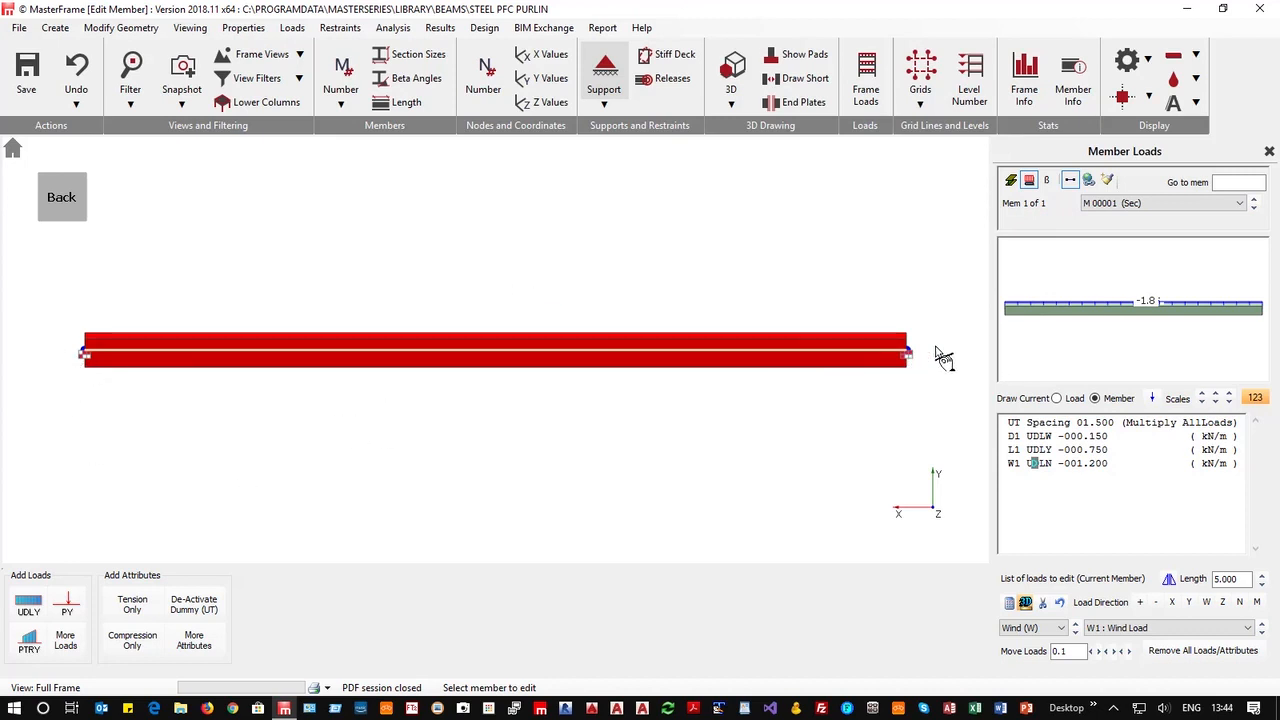
Add a PY point load to the purlin's W1 wind loading, work through its entry, and close the member loads.
click(68, 612)
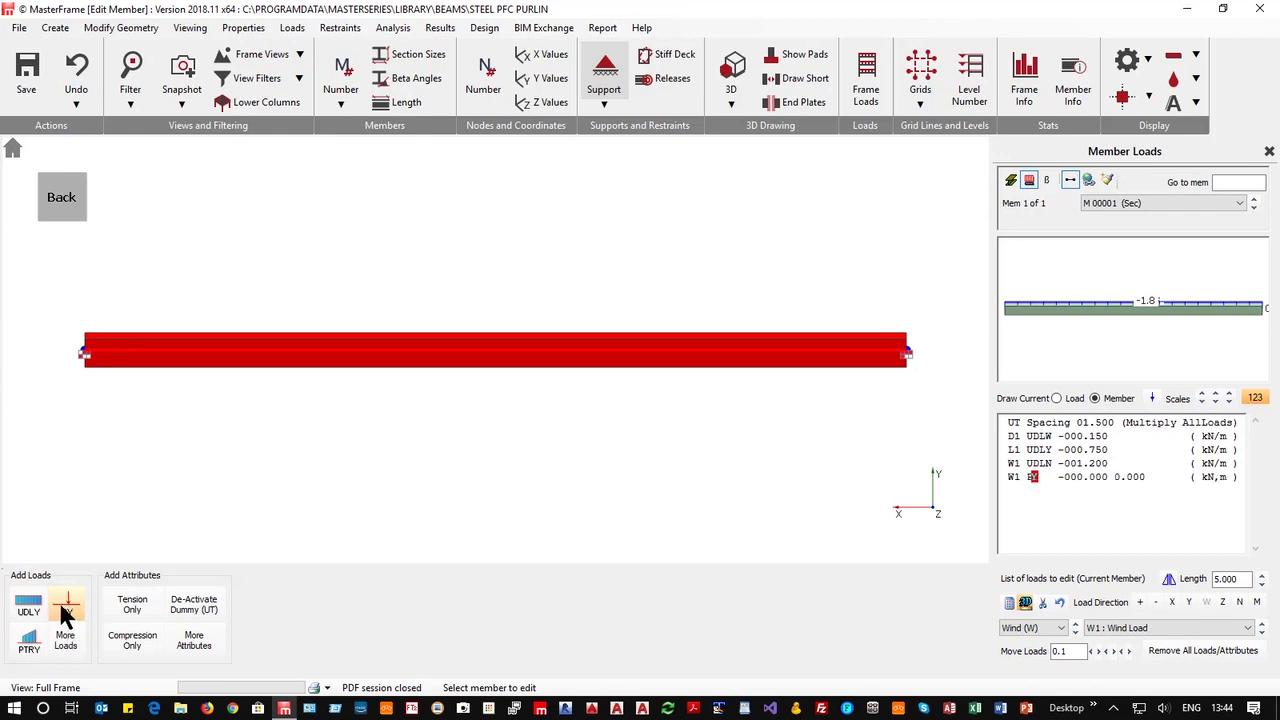
click(1012, 478)
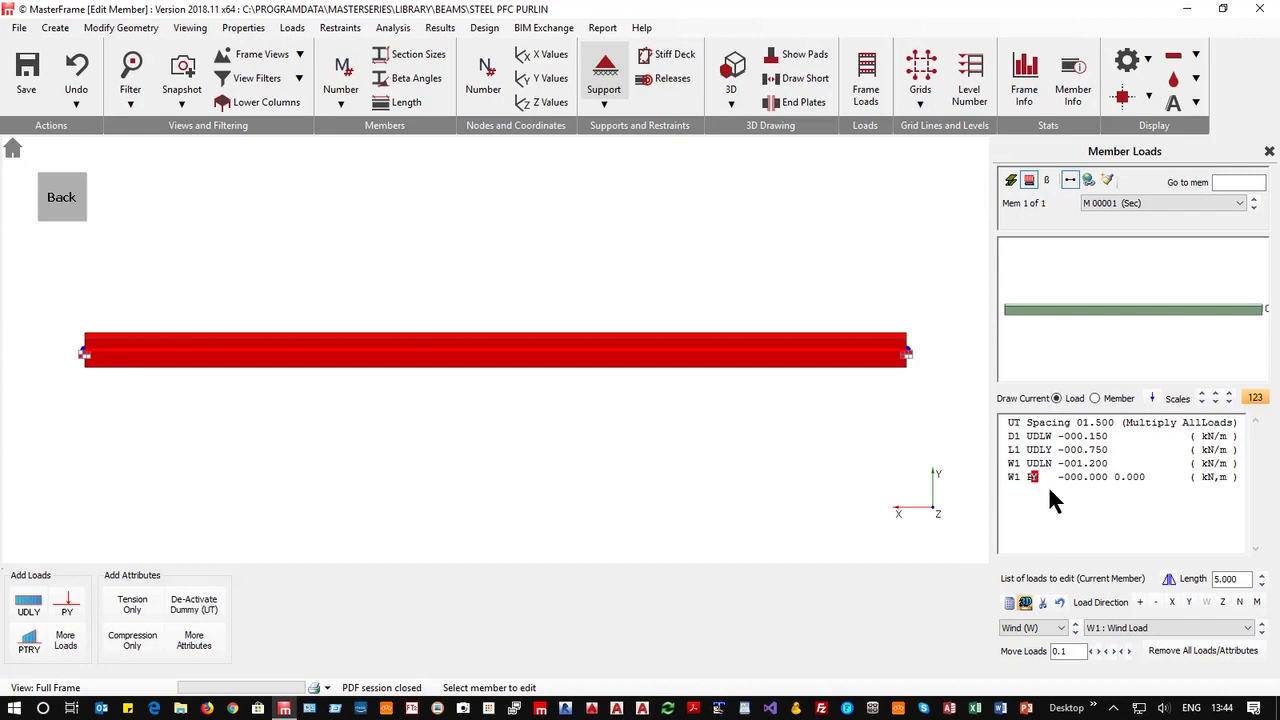
key(x)
key(Right)
key(Right)
key(Right)
click(394, 104)
click(391, 101)
text(5)
click(1268, 152)
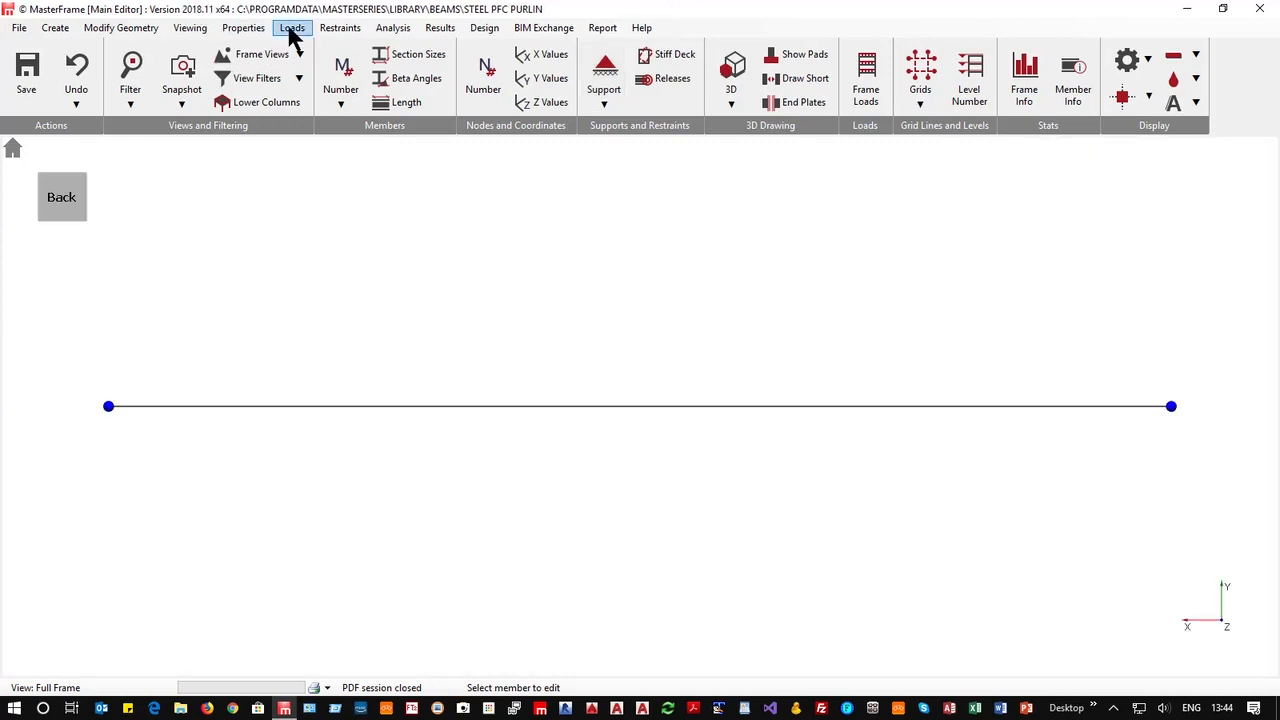
Edit the nodal static supports, releasing dX at node 1 and restraining dX at node 2.
click(292, 30)
mouse_move(337, 34)
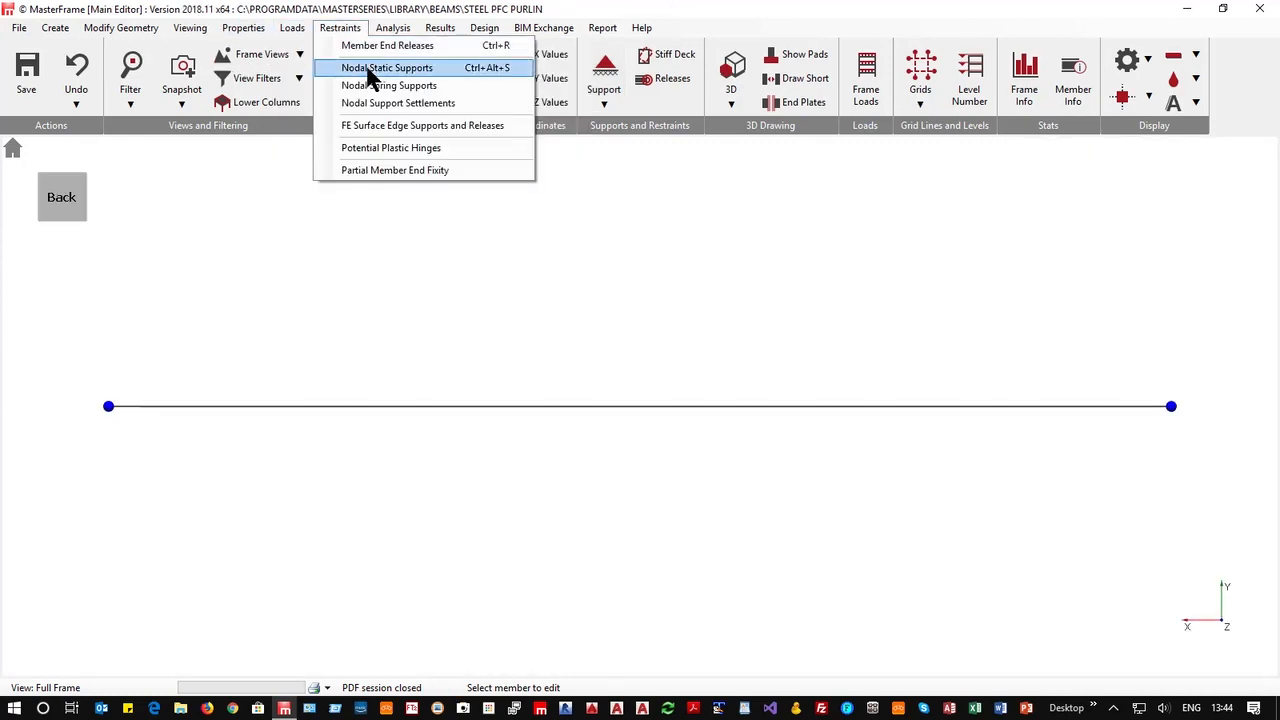
click(386, 68)
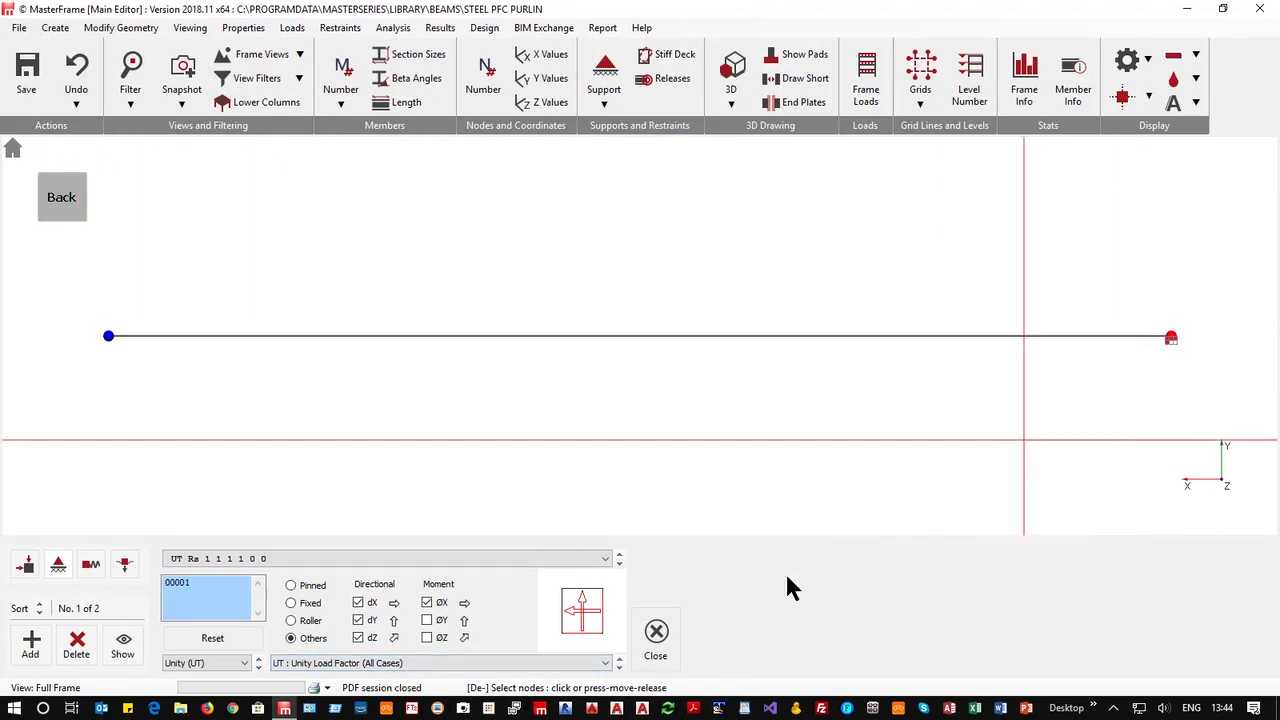
click(358, 603)
click(358, 620)
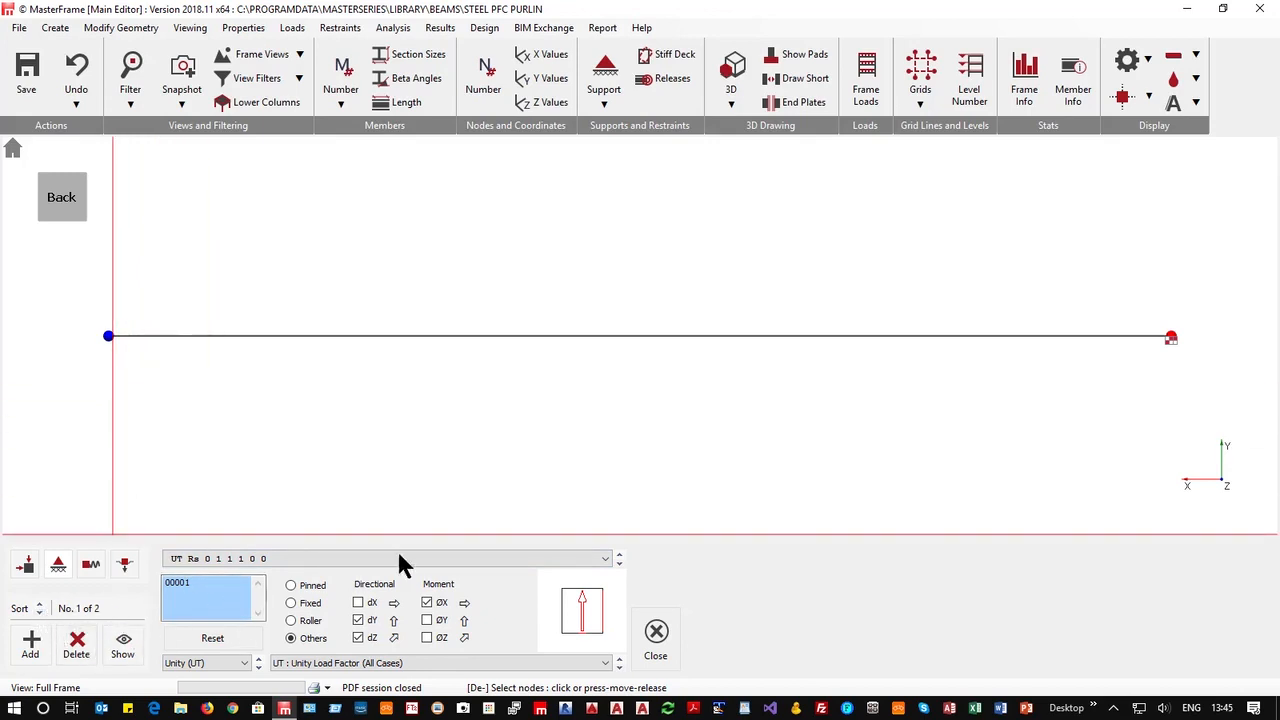
click(619, 562)
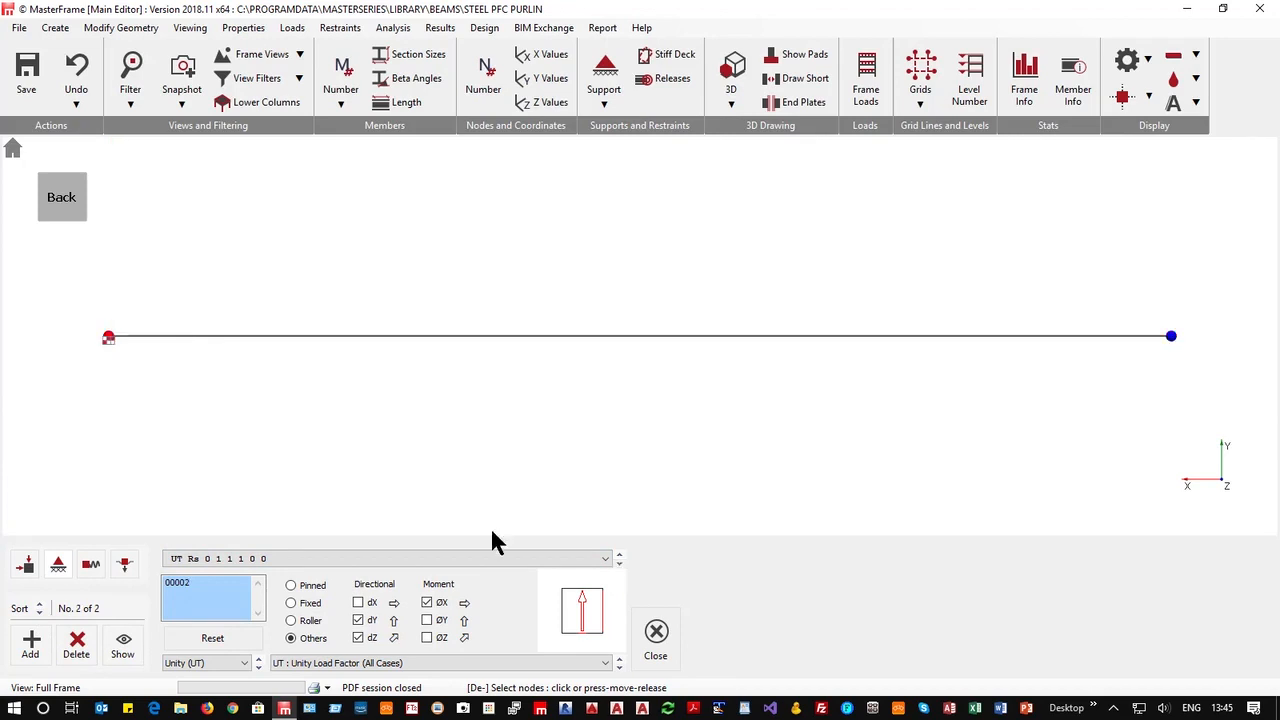
click(358, 621)
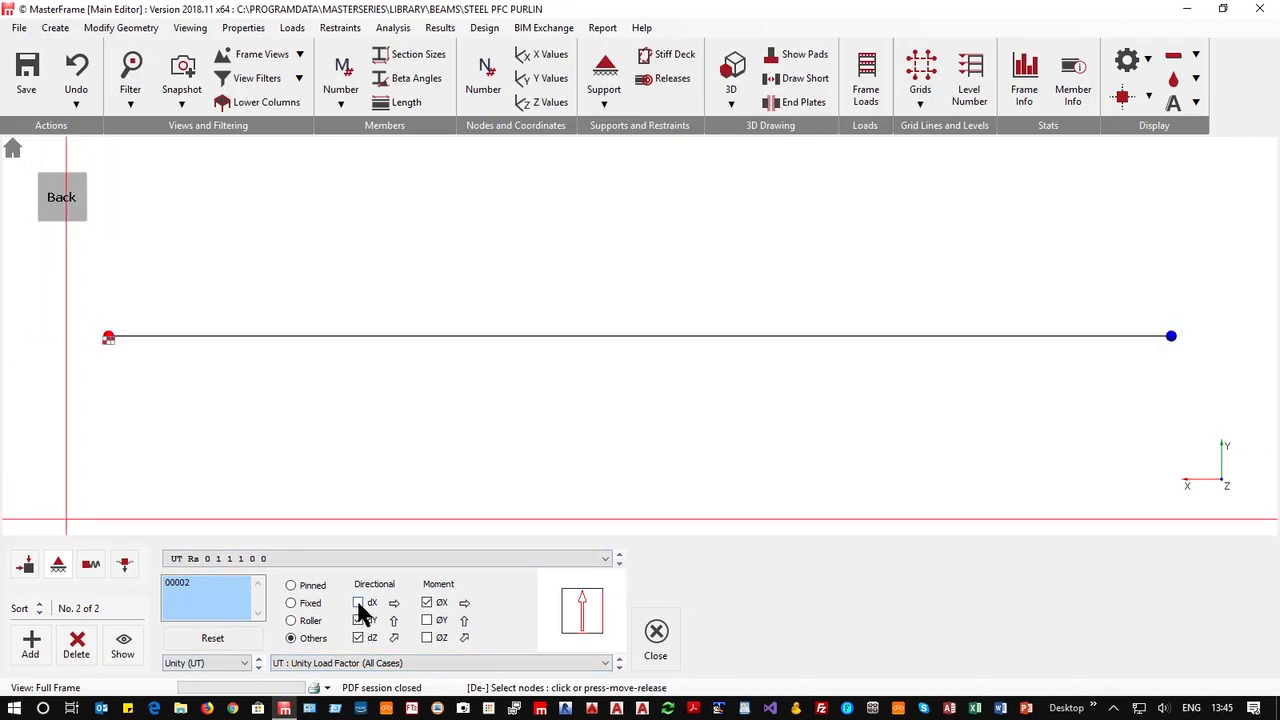
click(359, 604)
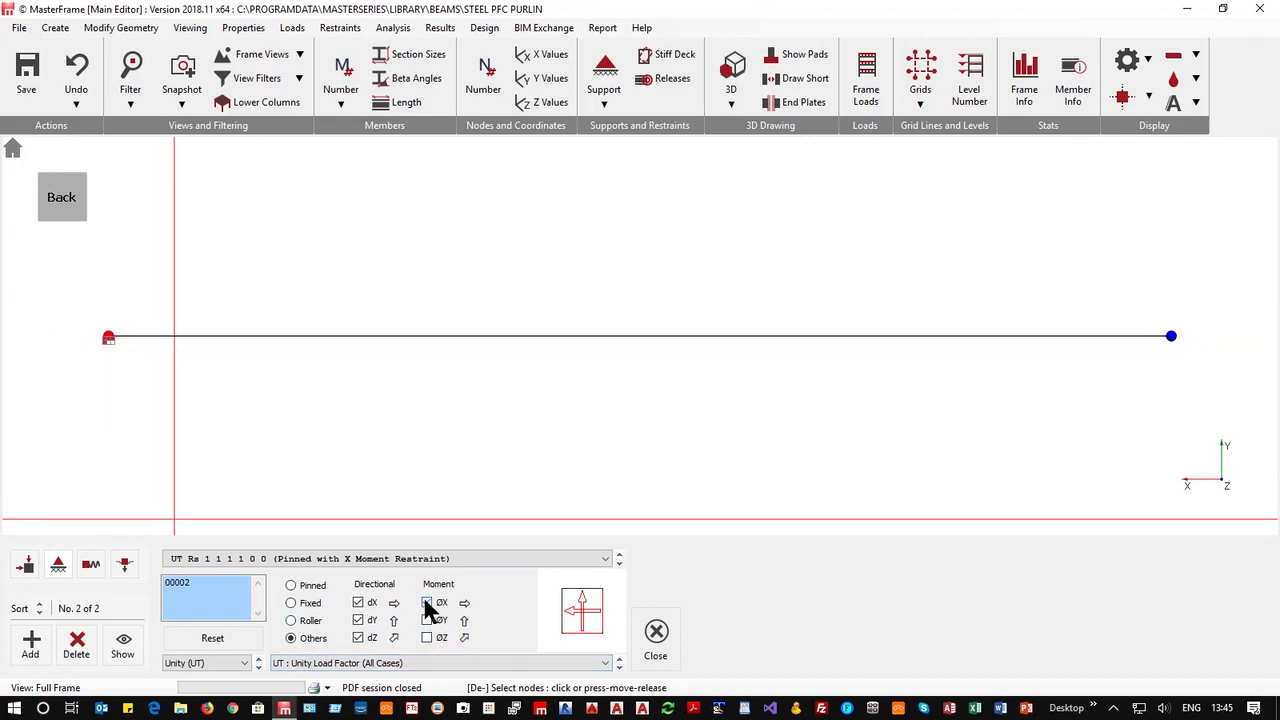
click(392, 28)
click(444, 108)
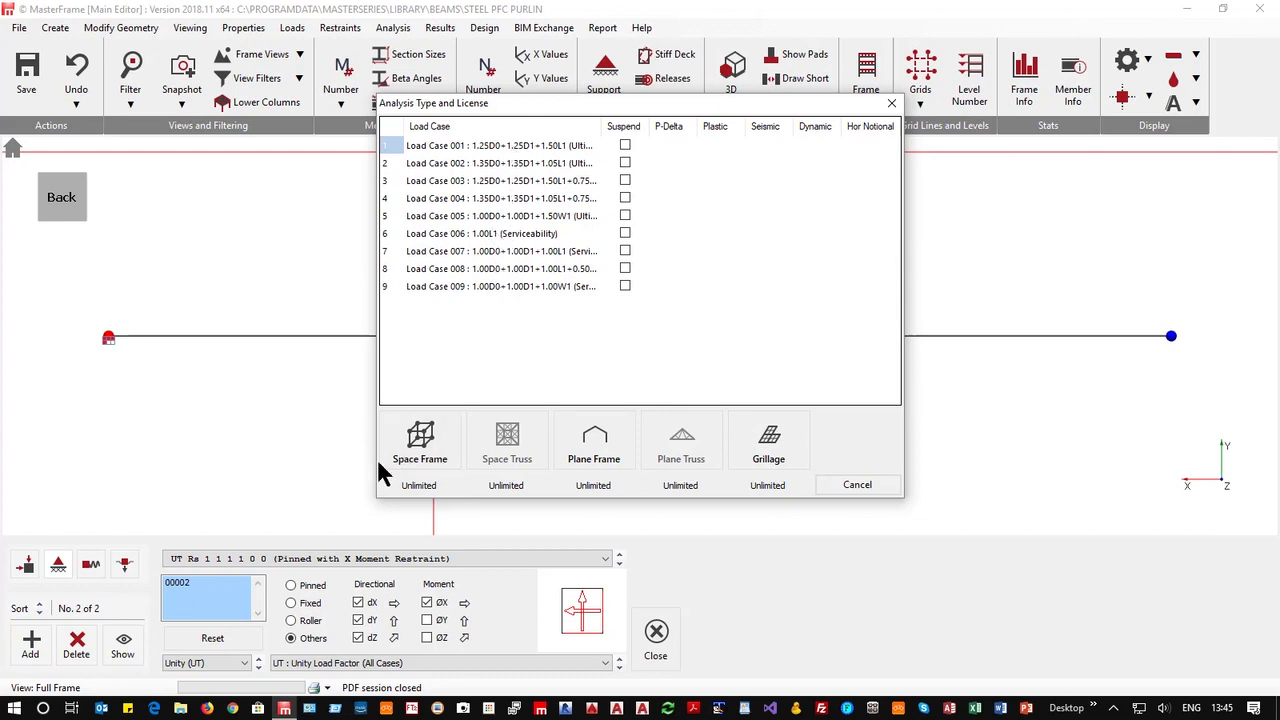
click(842, 479)
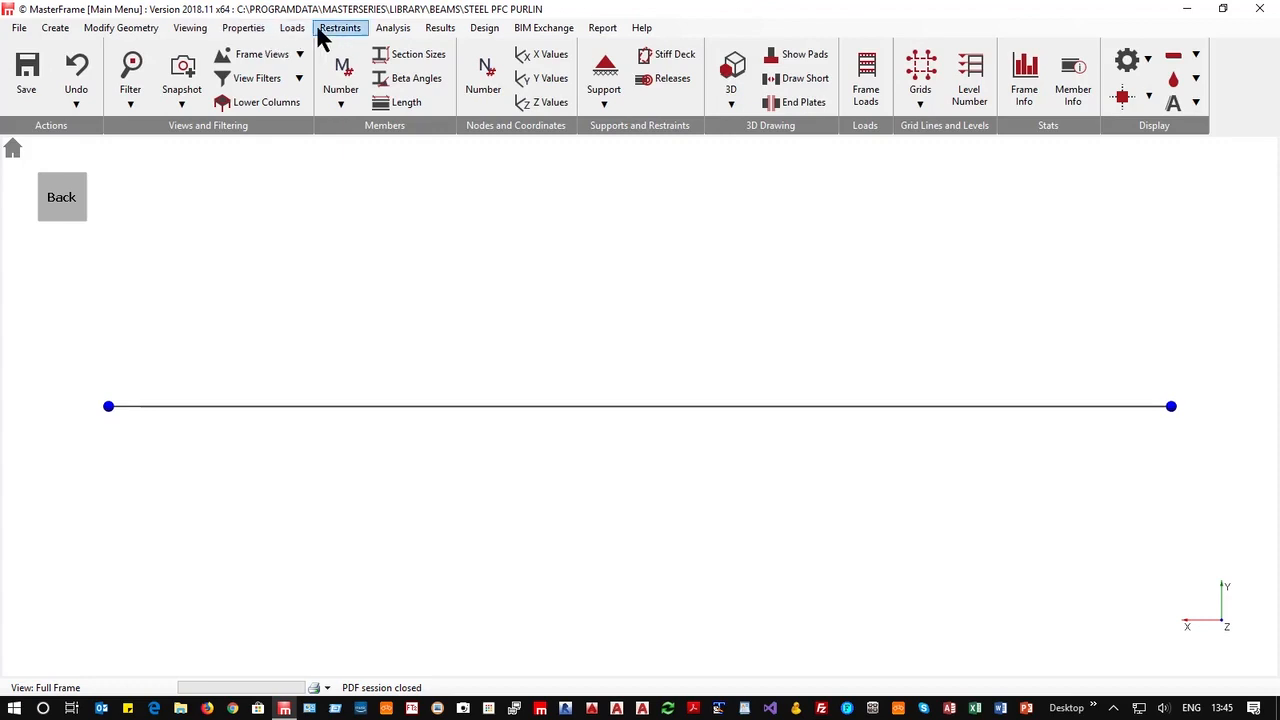
Review the loading cases and the automatic load case generator's templates, closing the generator without replacing any cases.
click(292, 28)
click(295, 30)
click(303, 30)
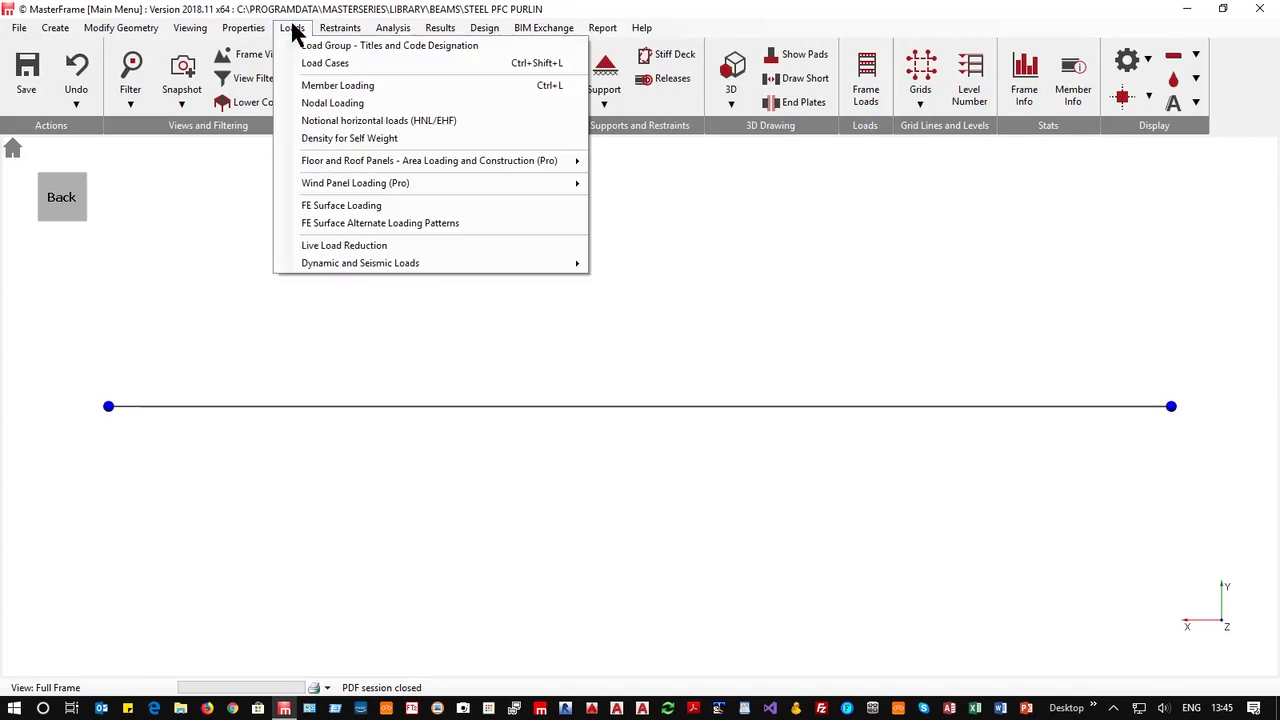
click(340, 63)
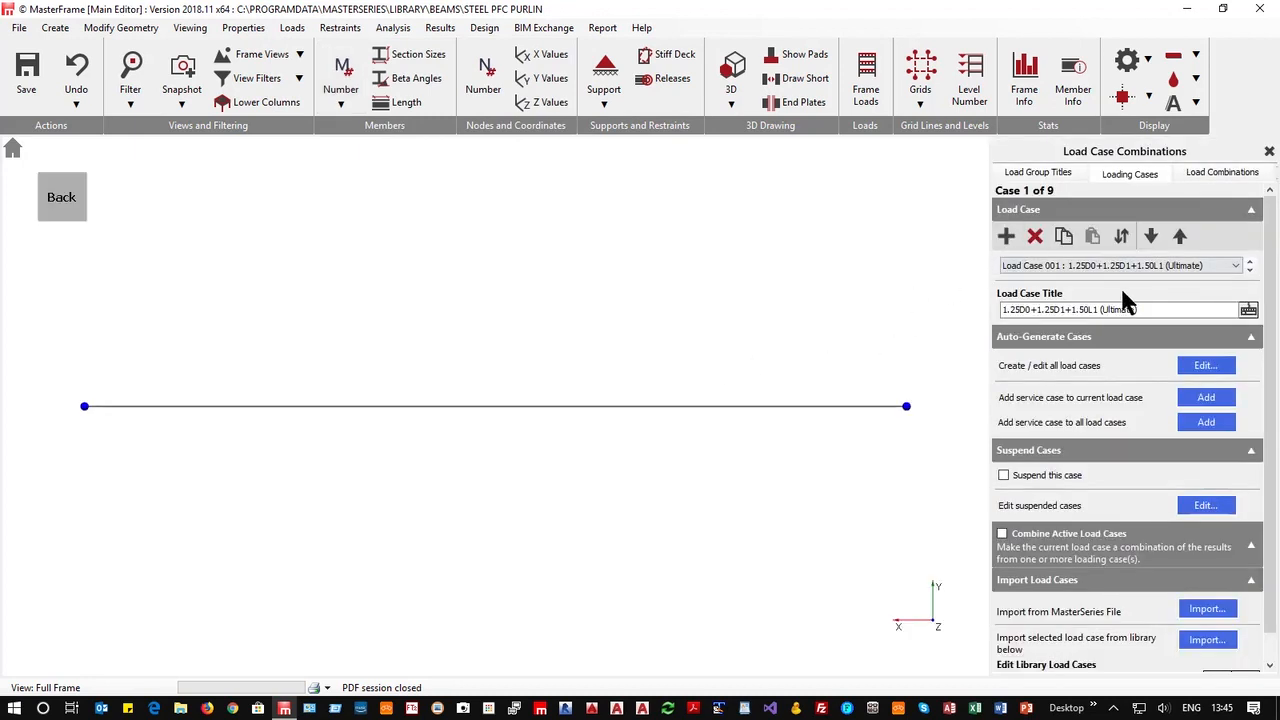
click(1205, 366)
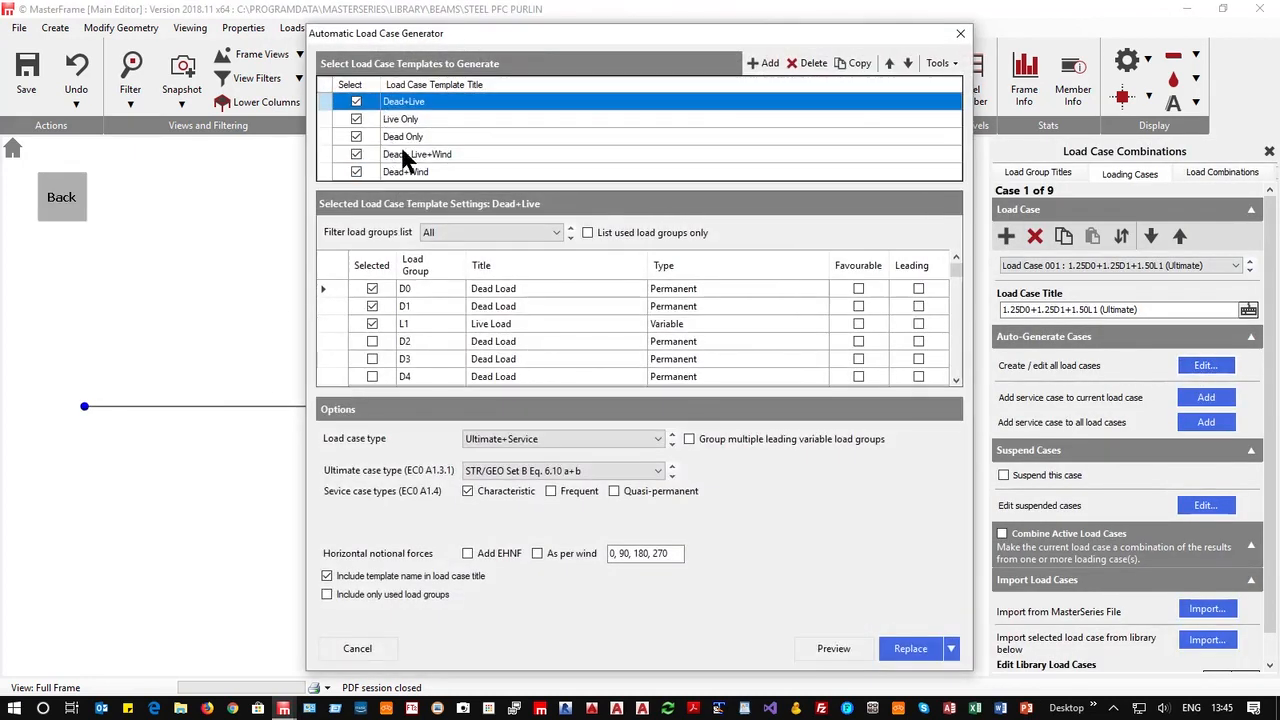
click(960, 33)
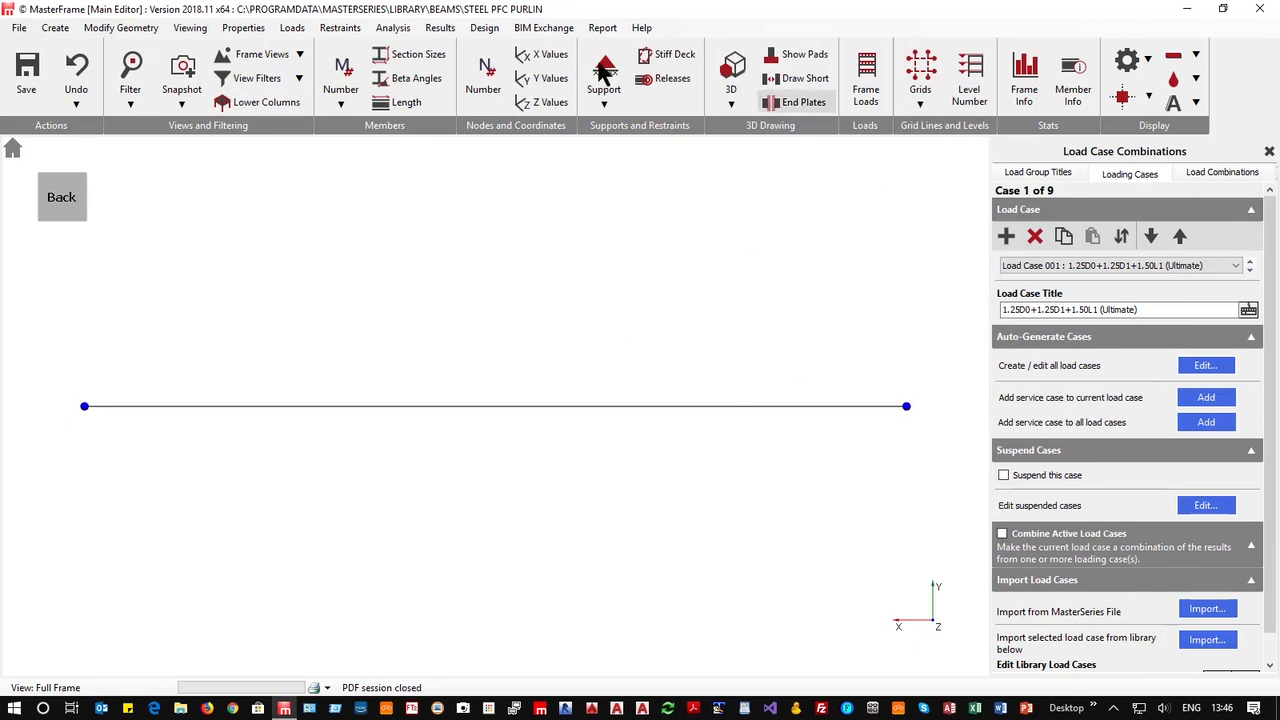
Try to run the static analysis of the purlin as a plane frame.
click(400, 30)
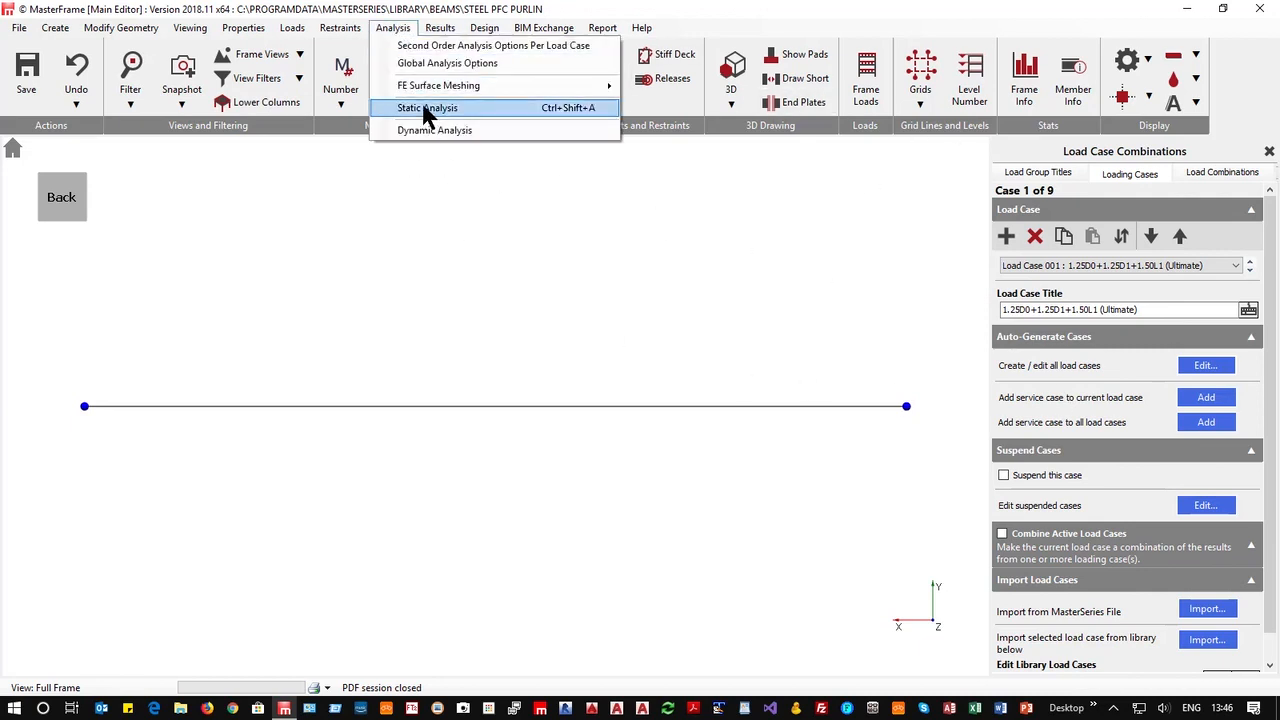
click(425, 110)
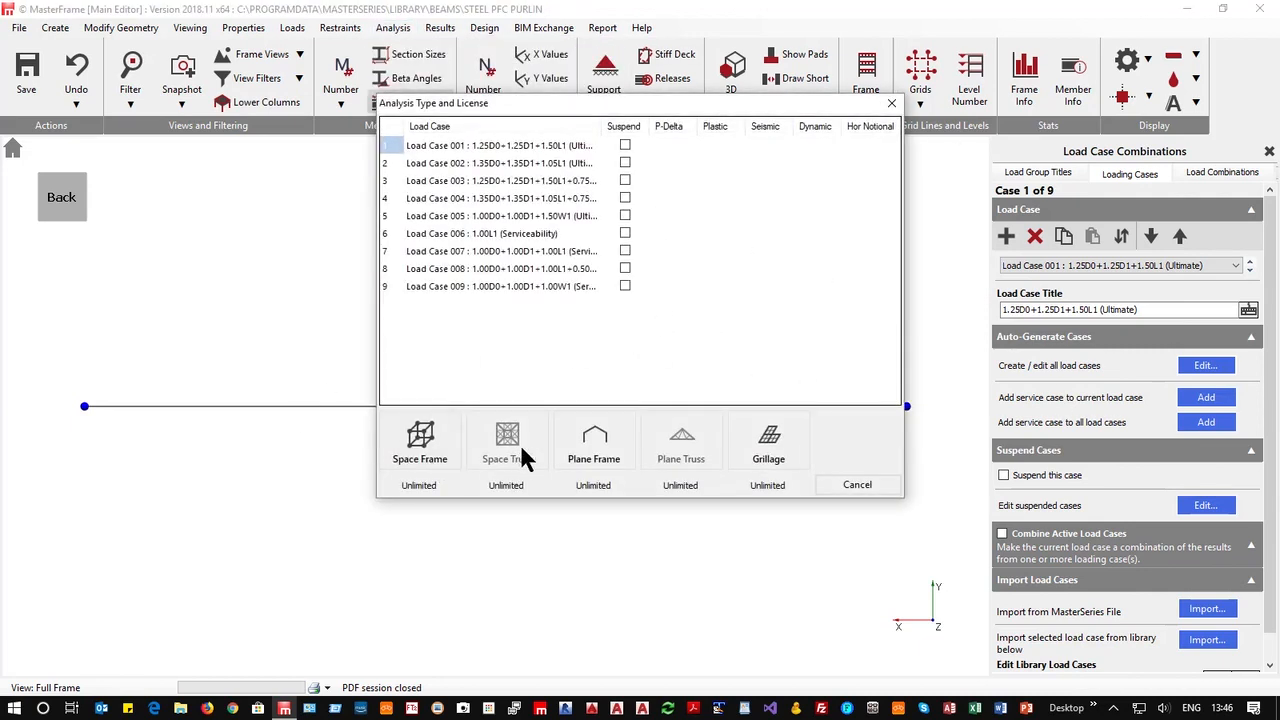
click(594, 445)
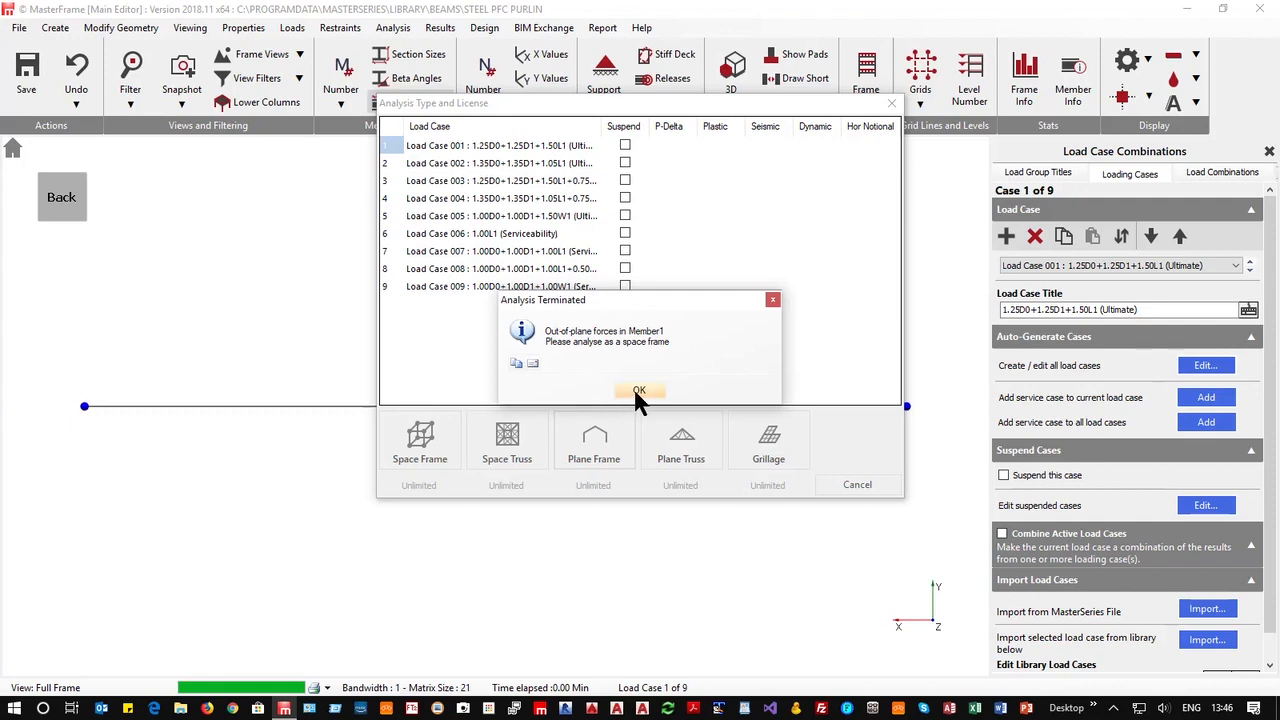
click(636, 392)
Run the static analysis of the purlin as a space frame.
click(392, 28)
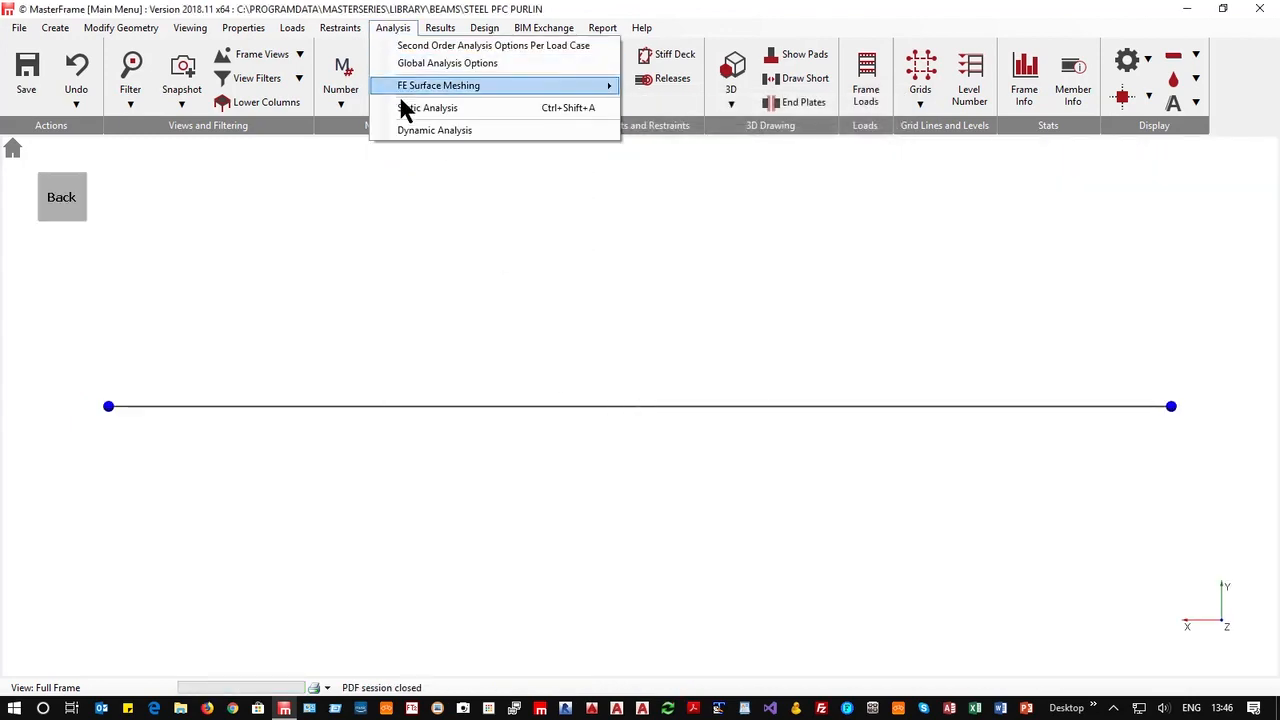
click(410, 108)
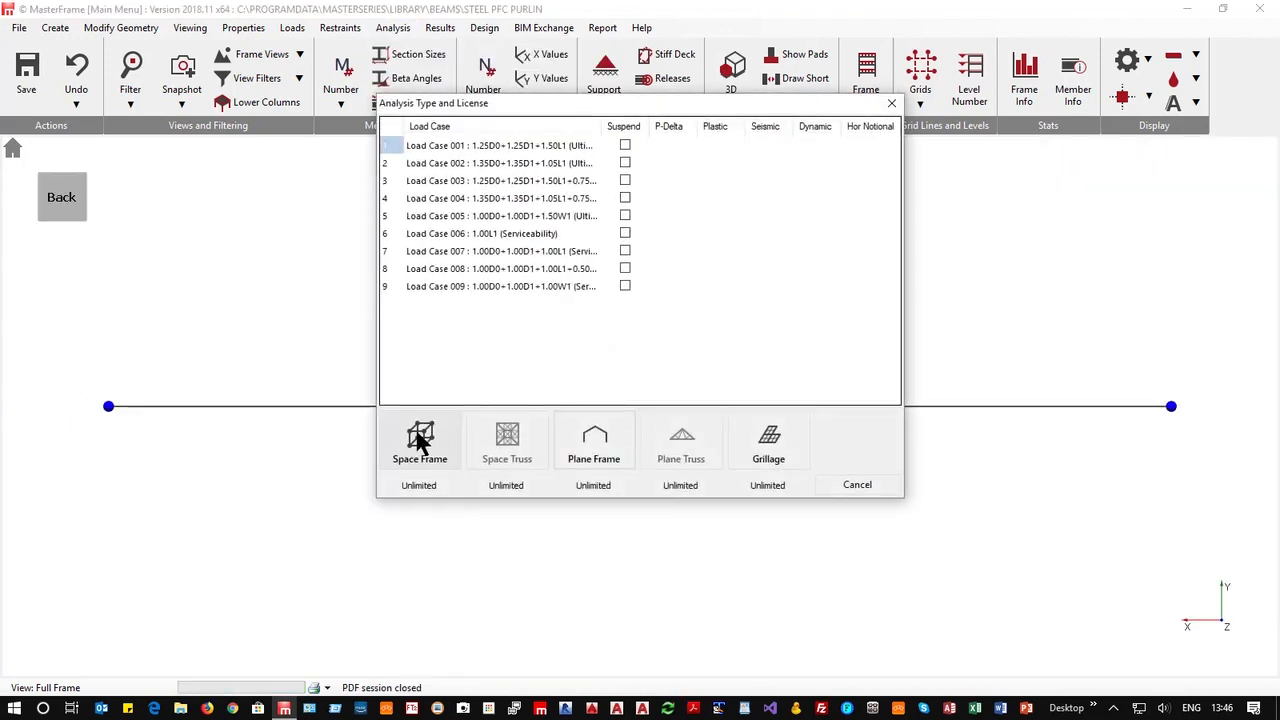
click(420, 440)
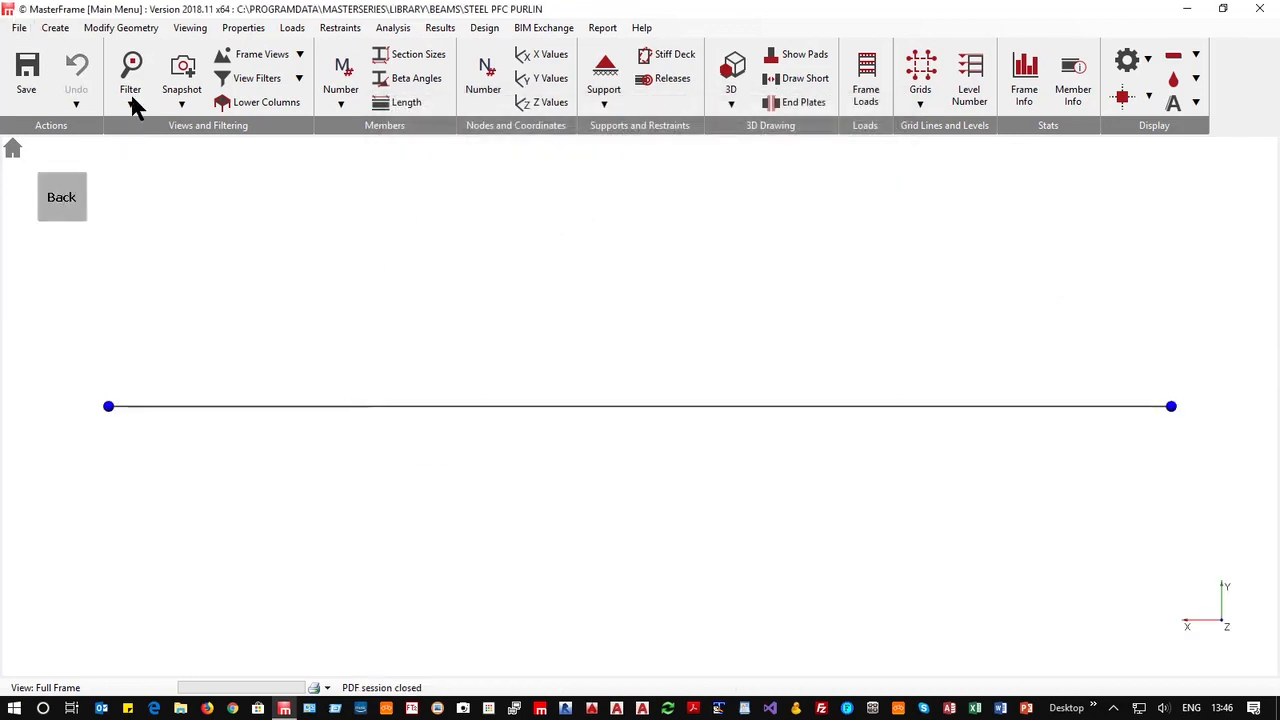
Display the purlin's bending moment diagram for Load Case 001 in the graphical analysis output and examine it in 3D.
click(336, 30)
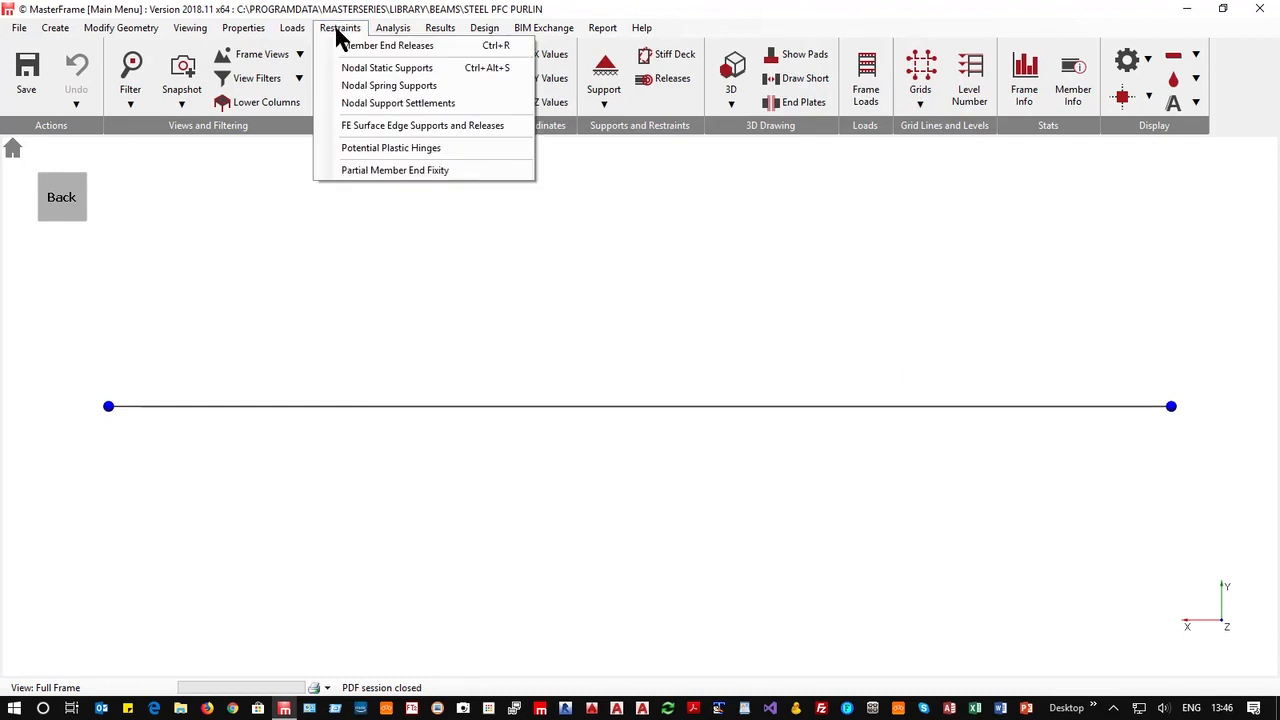
click(450, 46)
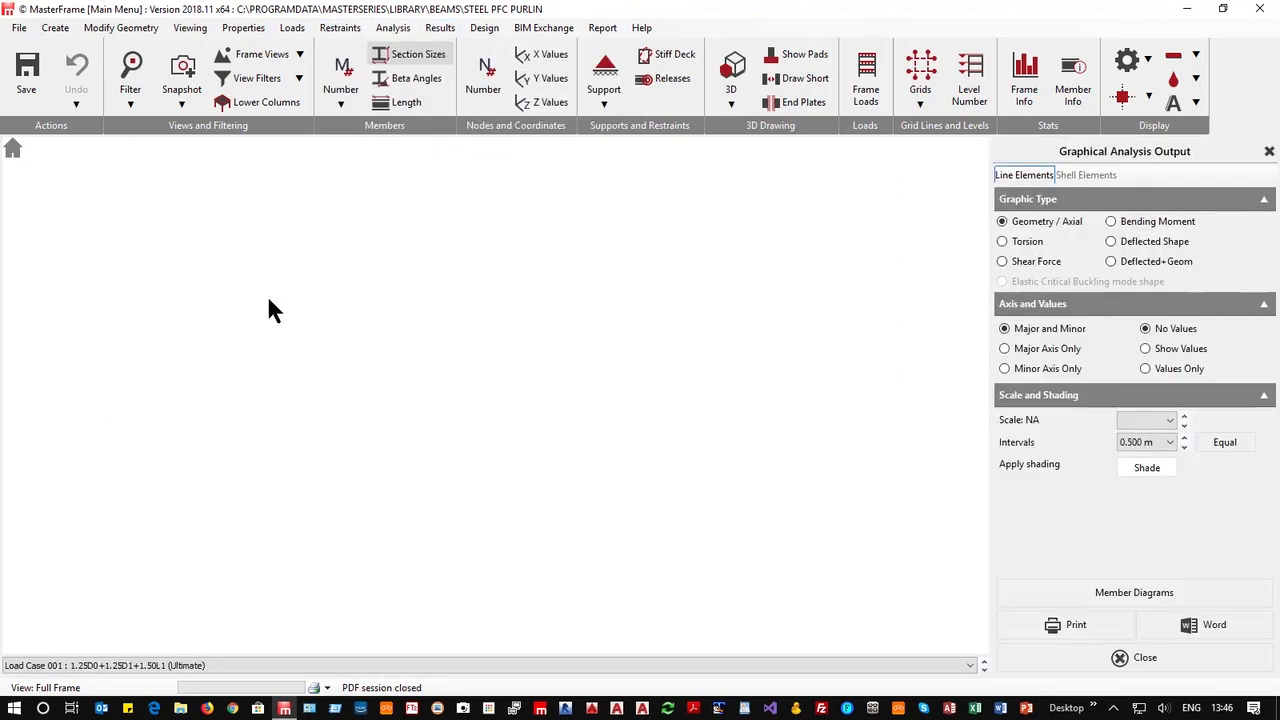
click(1127, 224)
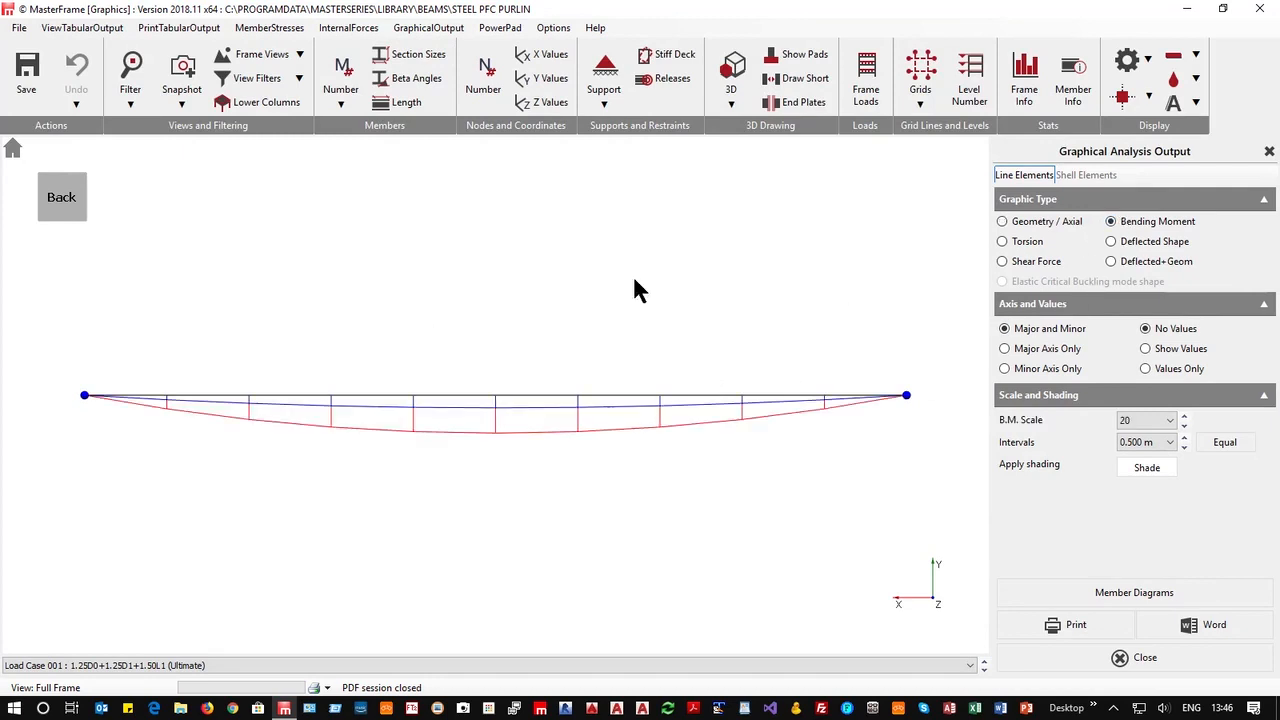
click(84, 185)
scroll(520, 445, up, 3)
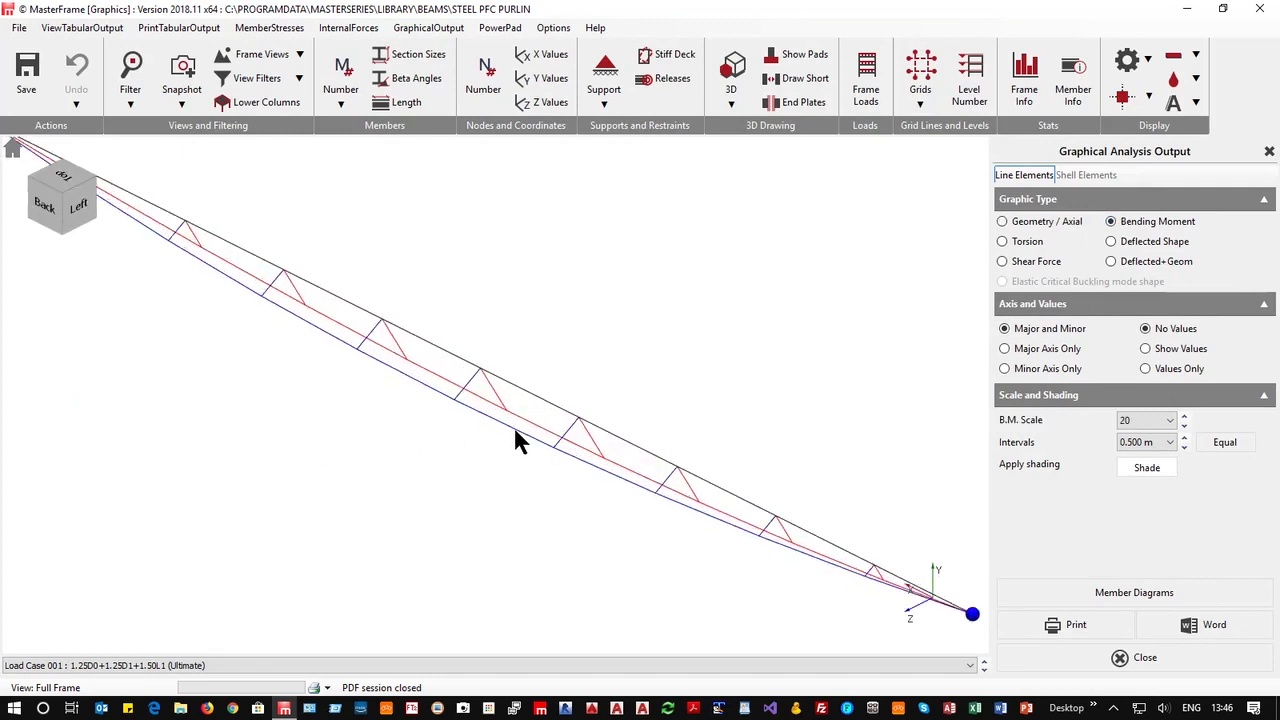
scroll(513, 440, down, 3)
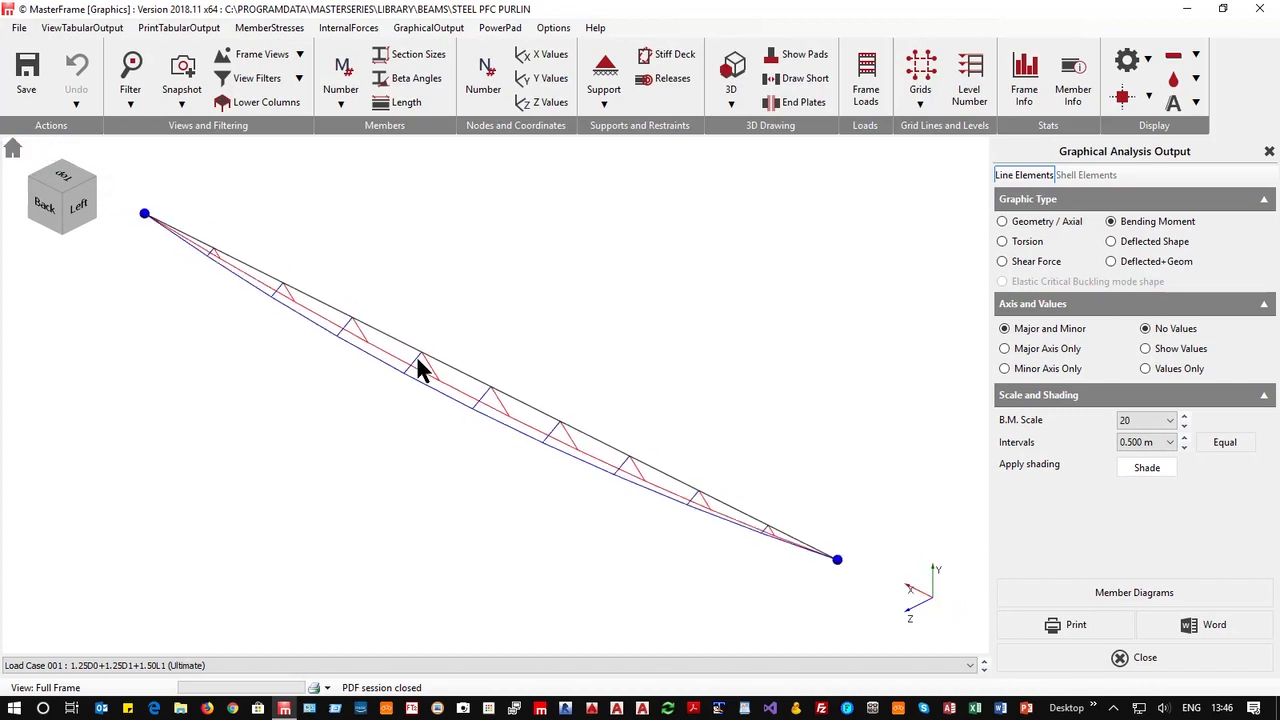
Show the bending moment envelope for the ultimate cases and inspect it from near the purlin's left end.
click(165, 666)
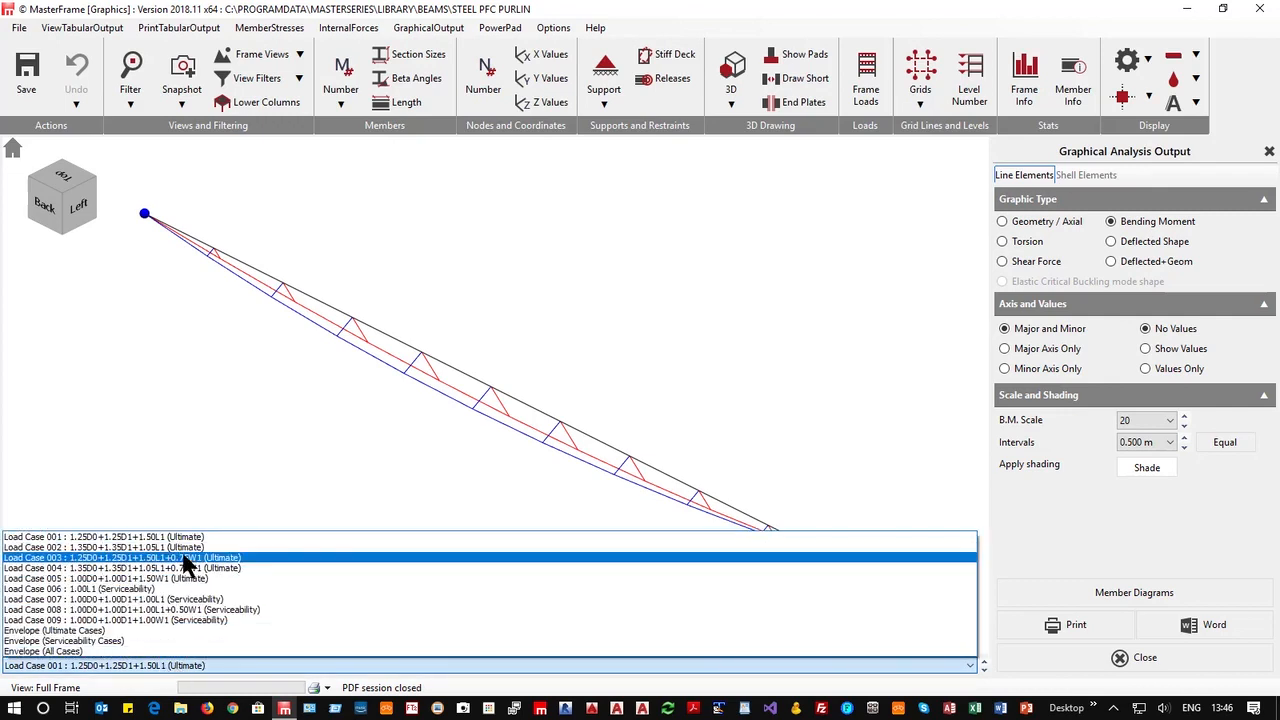
click(170, 630)
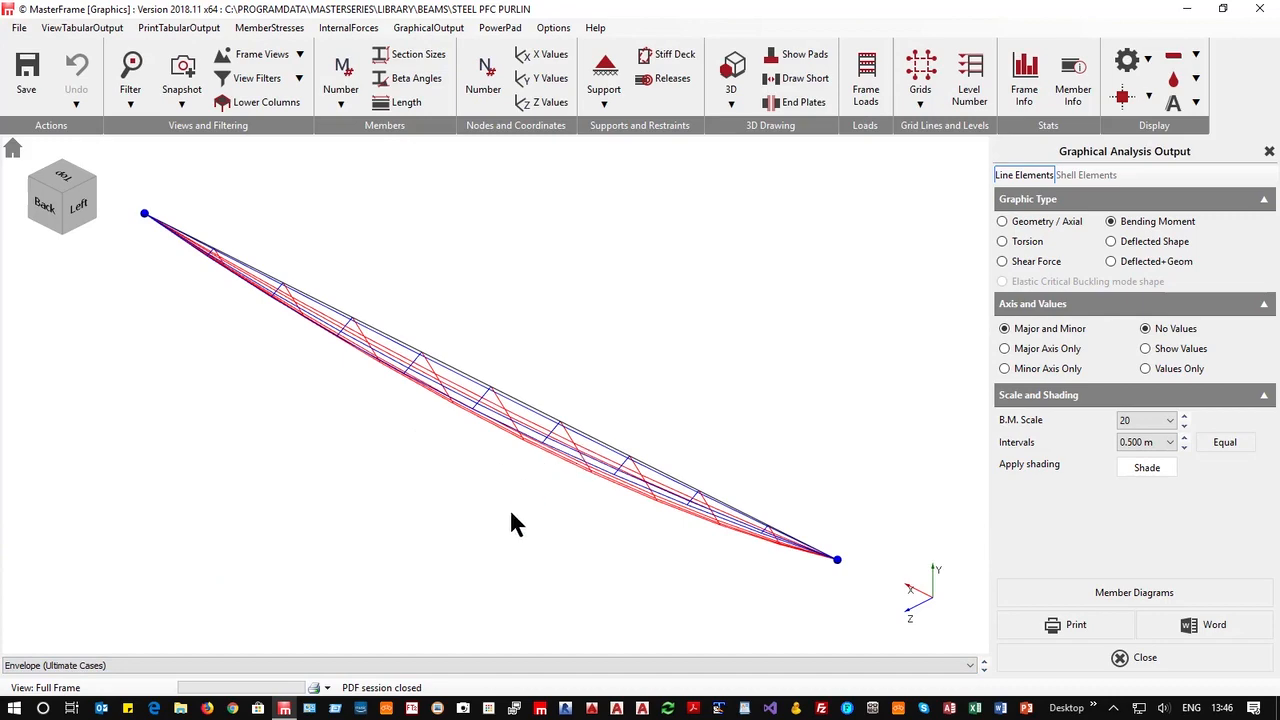
middle_drag(660, 538, 524, 530)
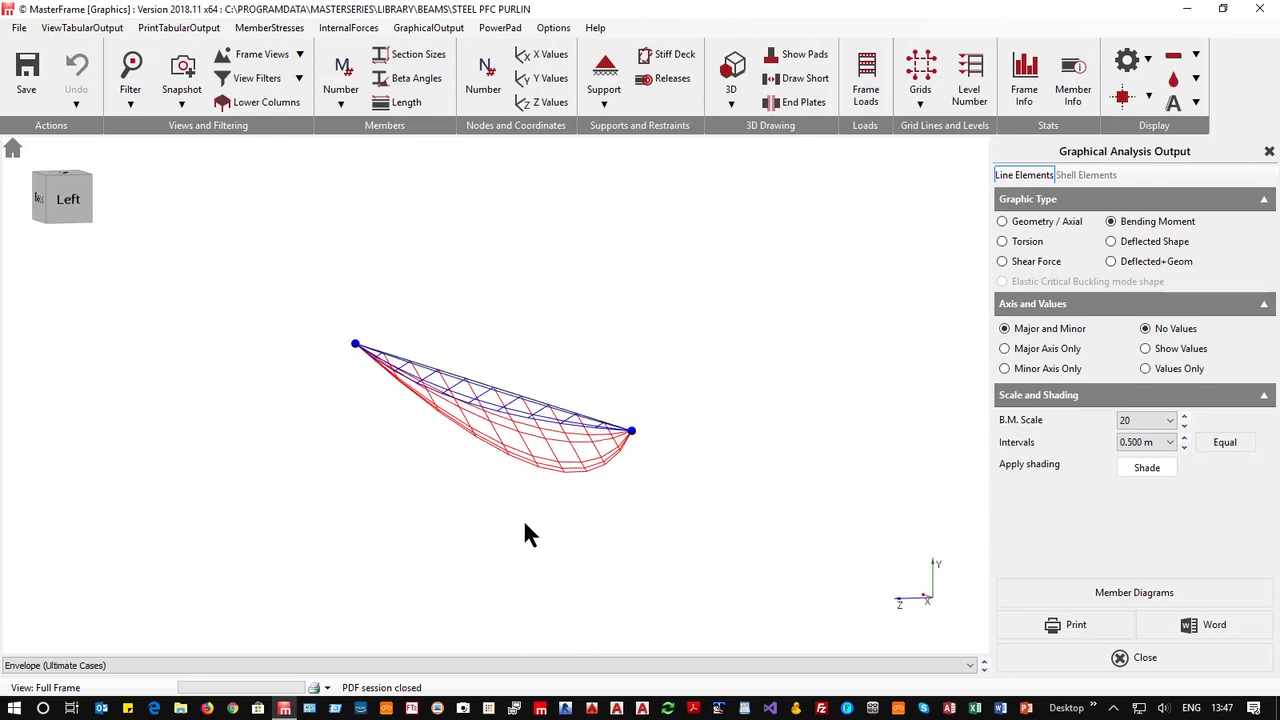
Display the purlin's deflected shape for the ultimate envelope and reduce its magnification to 1.
click(1136, 242)
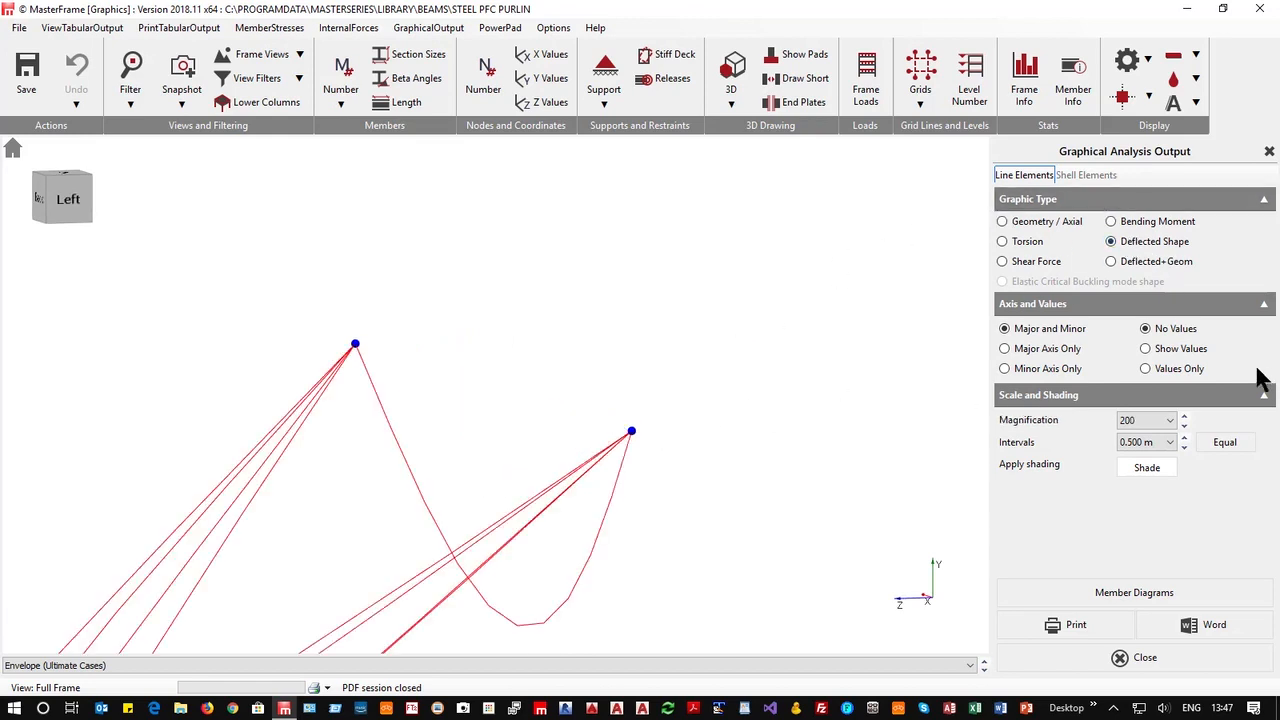
click(1184, 416)
click(1184, 424)
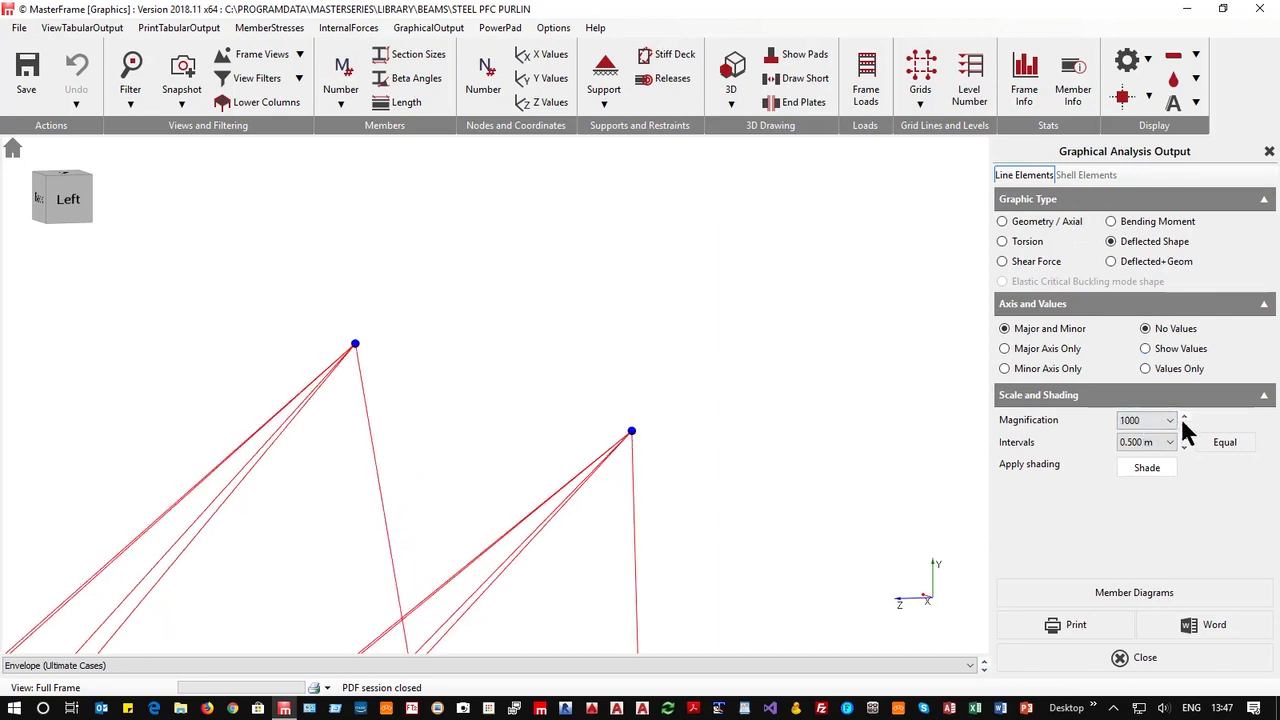
click(1184, 424)
click(1184, 424)
click(1184, 424)
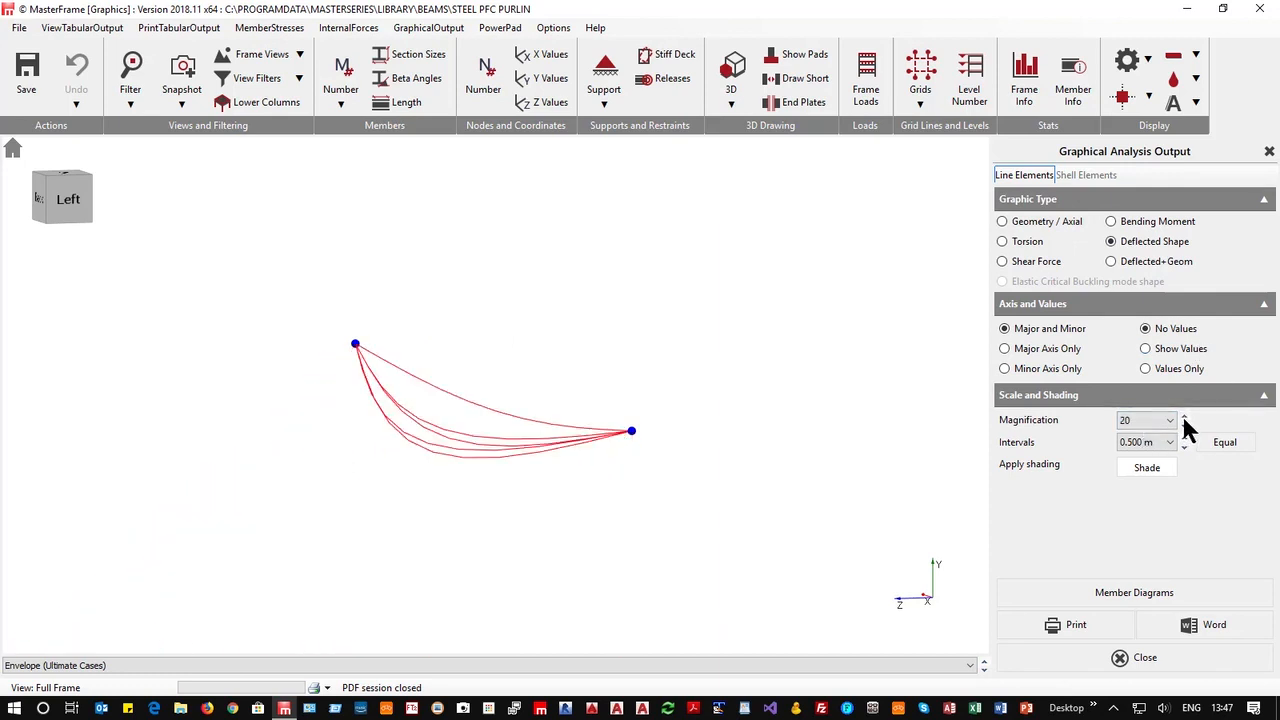
click(1184, 424)
click(1184, 424)
click(1184, 424)
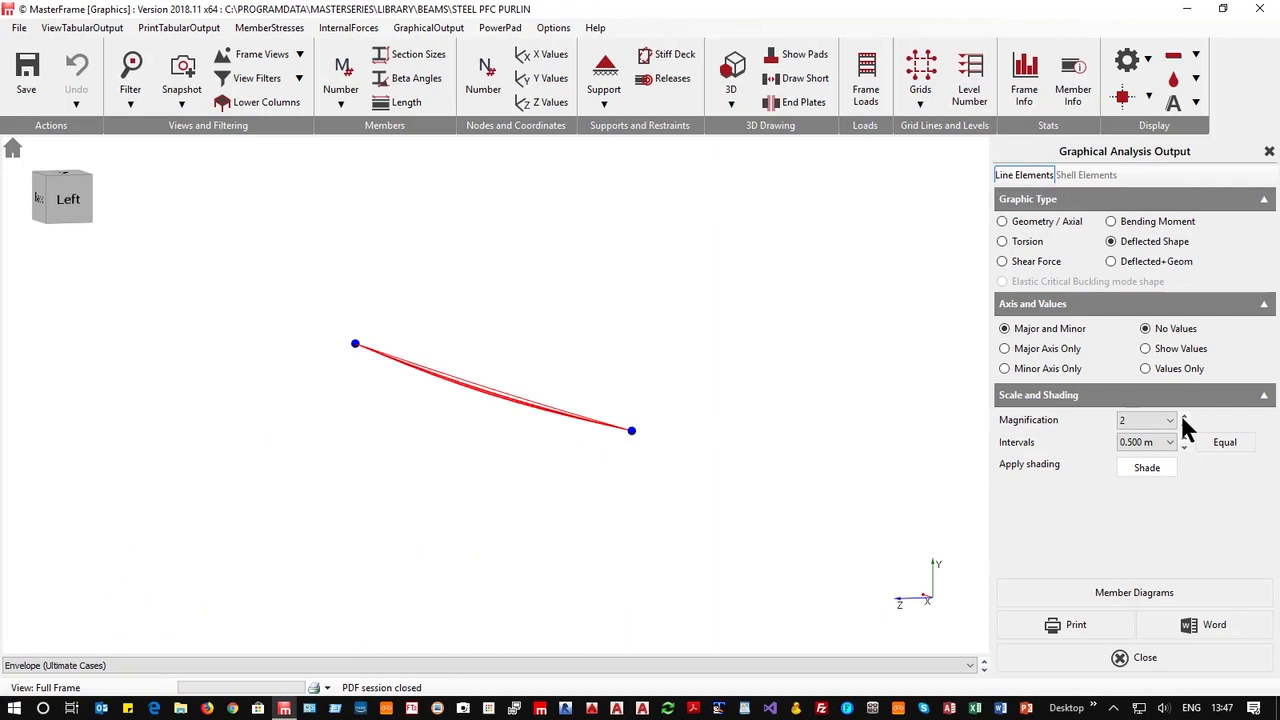
click(1184, 424)
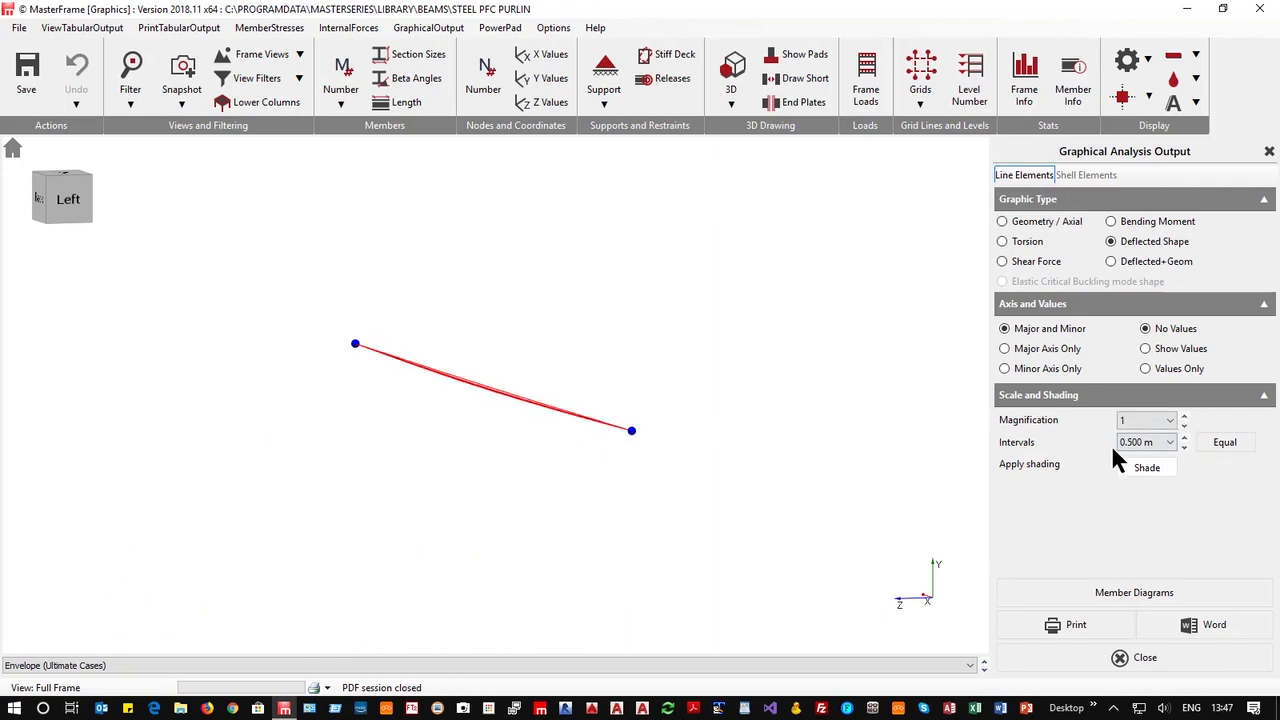
View the deflected shape with the geometry, toggle the in-span and nodal deflection values on and off, and close the graphical output.
click(1156, 262)
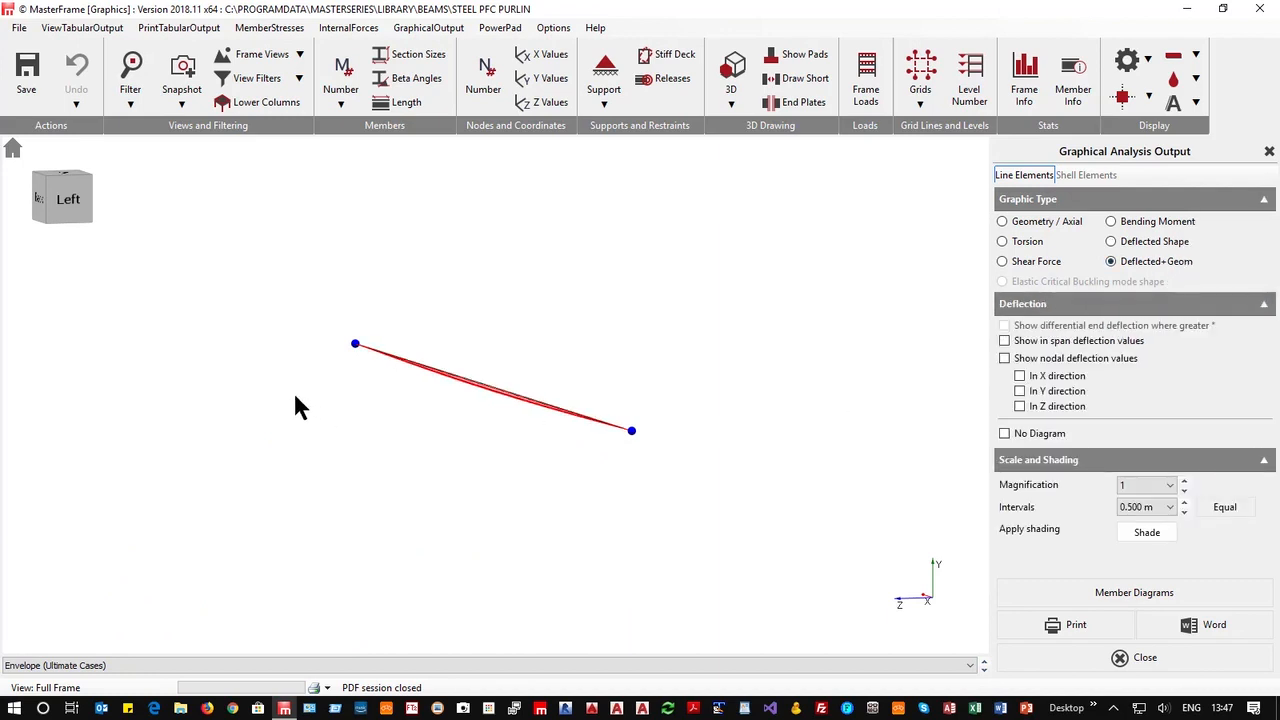
click(1004, 340)
click(1004, 358)
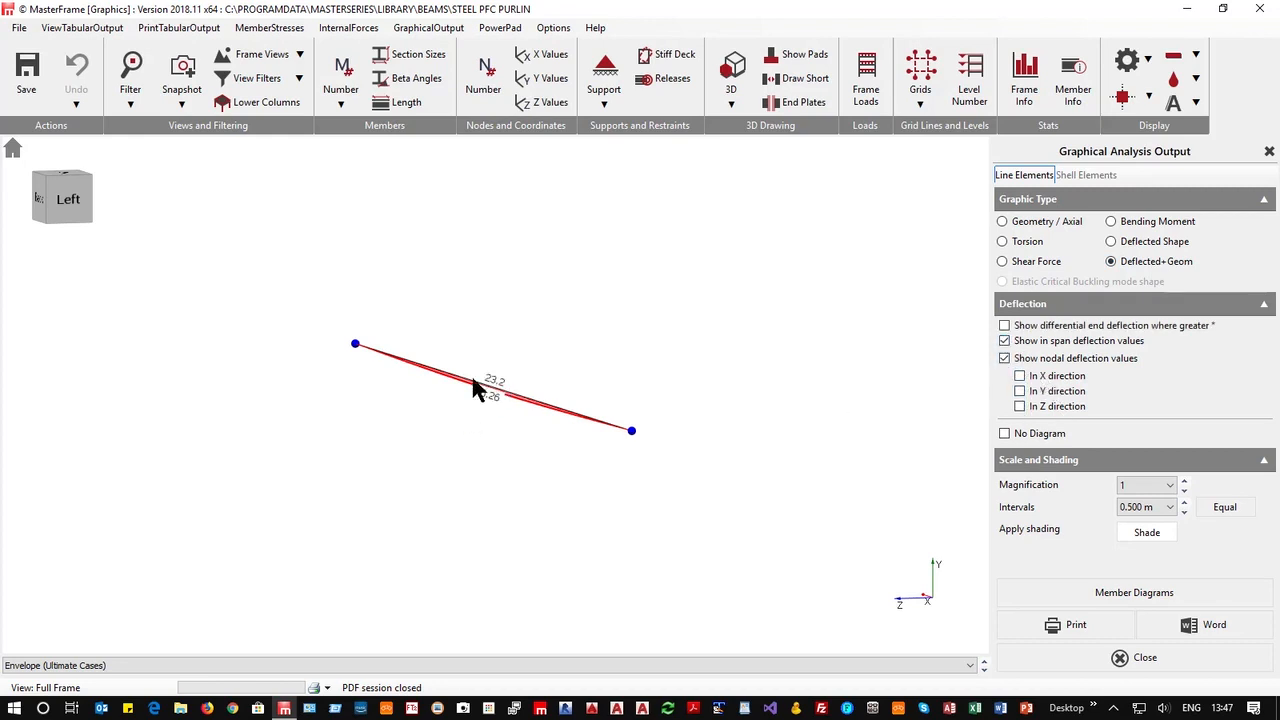
click(1004, 358)
click(1004, 341)
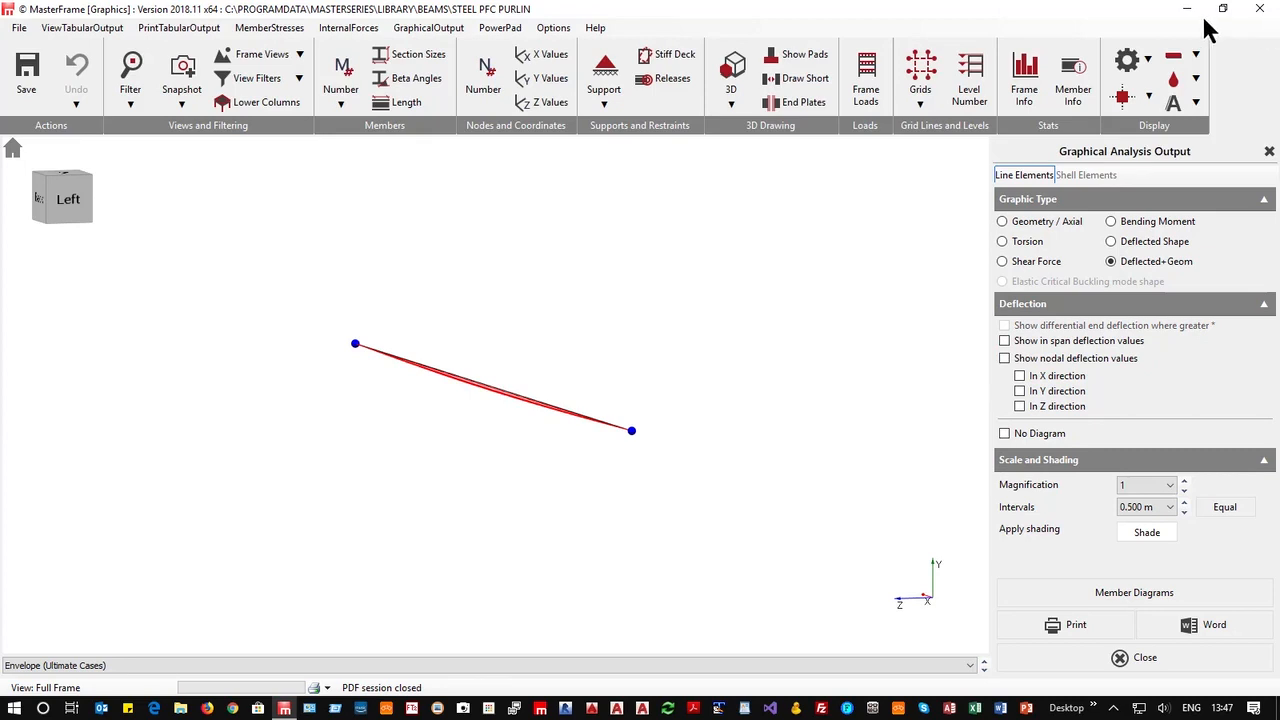
click(1260, 12)
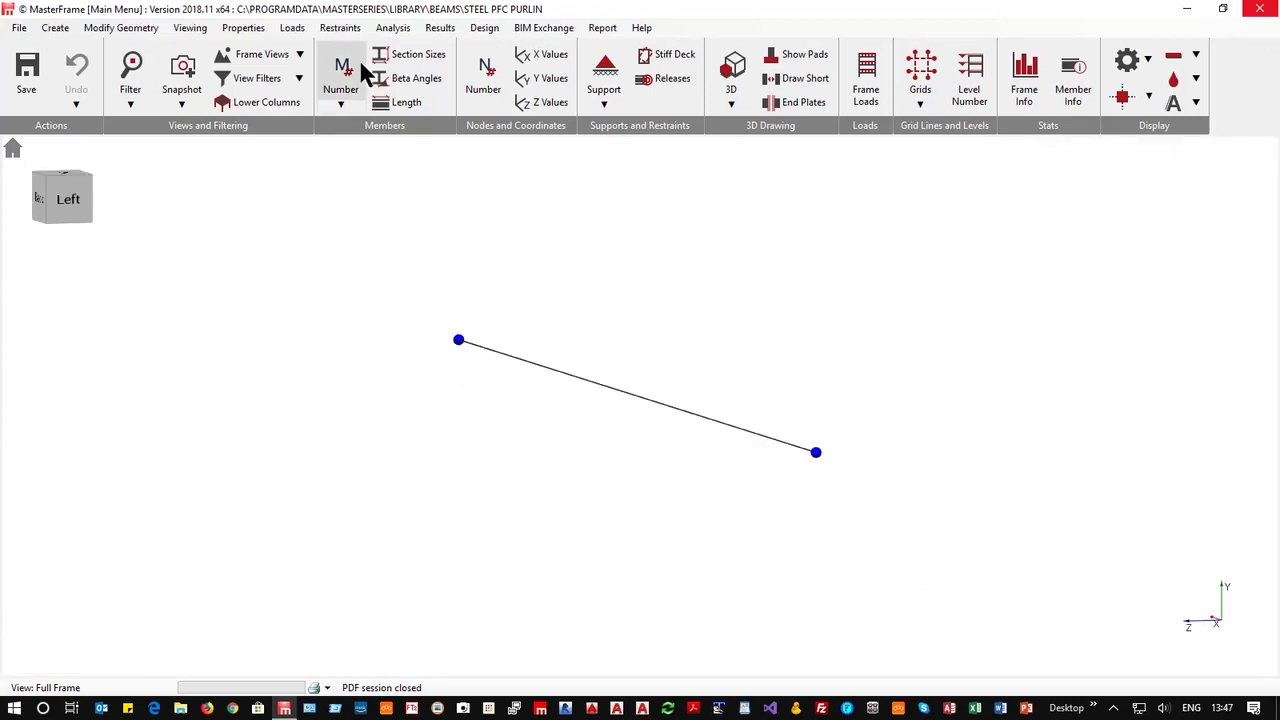
Open Steel Member Design for the purlin.
click(398, 30)
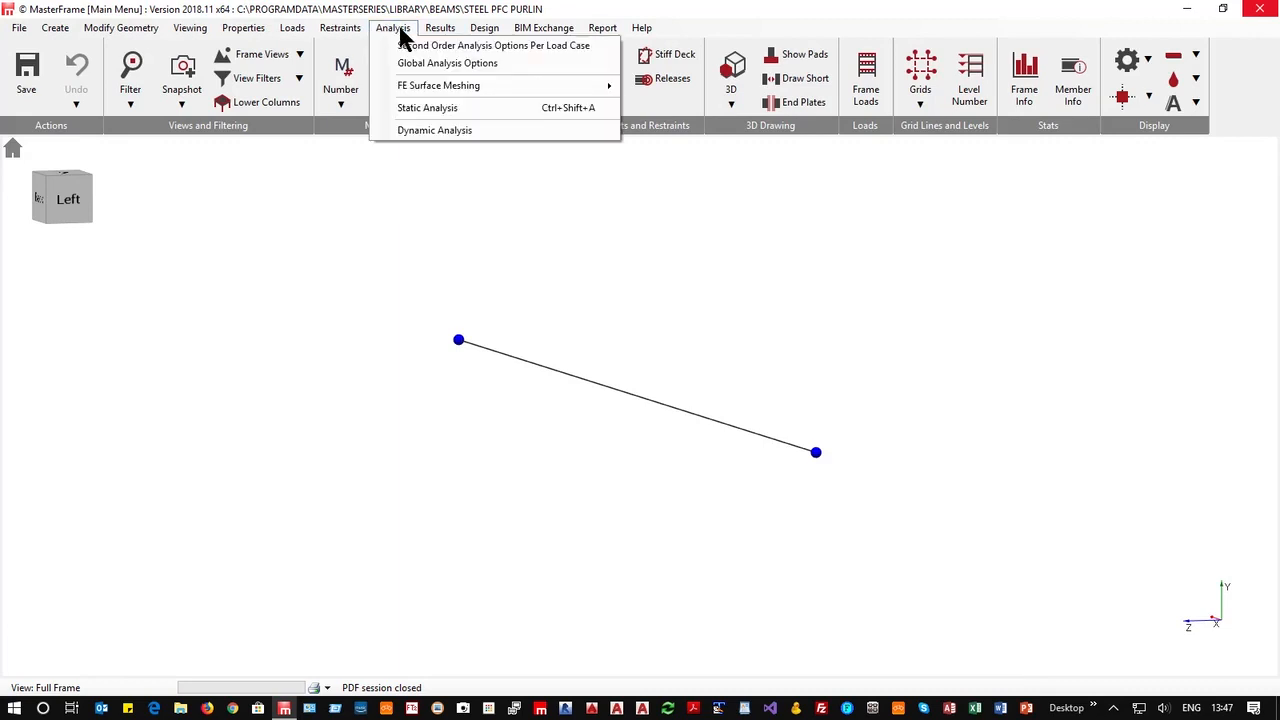
click(486, 28)
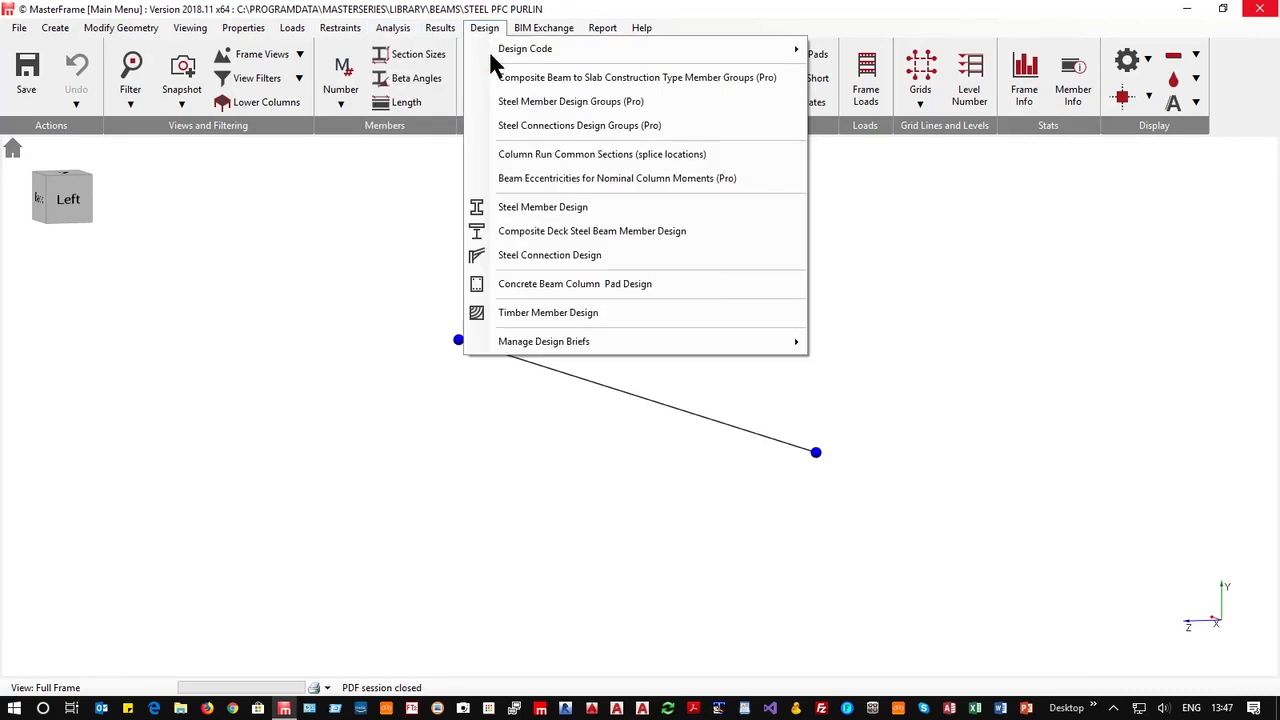
click(541, 209)
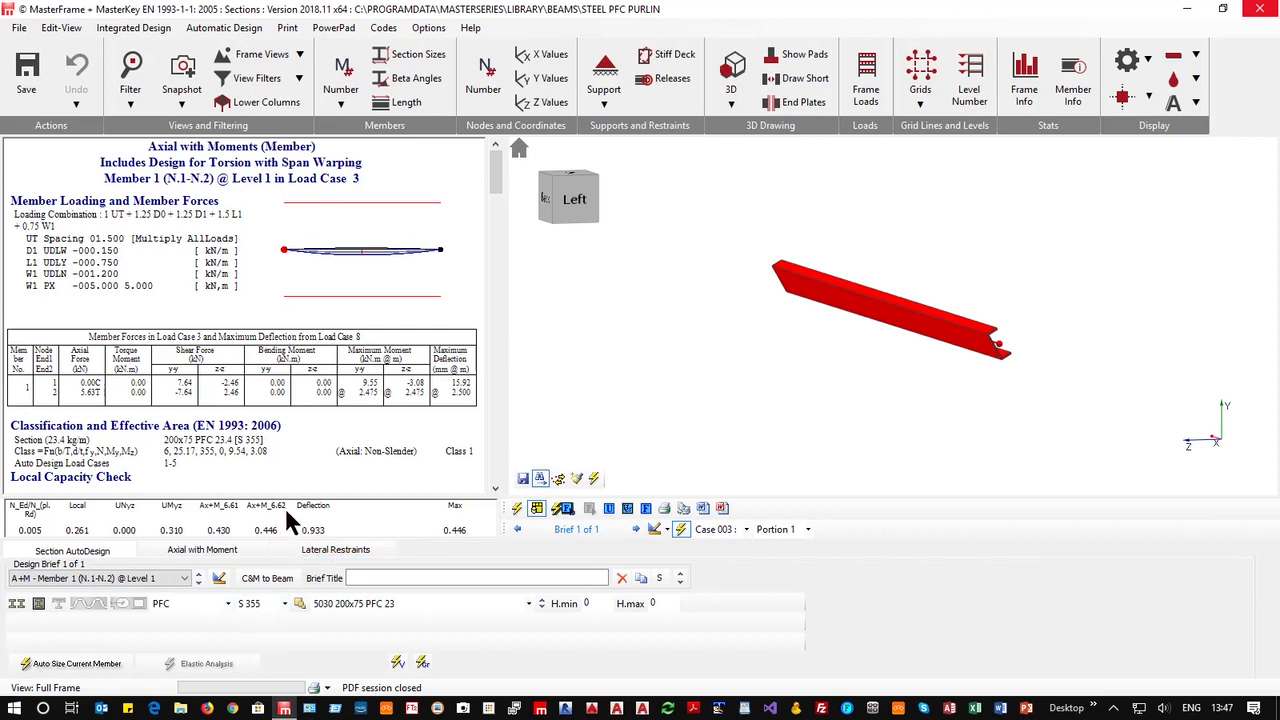
In the axial with moment settings, try Full Rest as the member's restraint condition and restore it to 1.00 L.
click(330, 551)
click(207, 549)
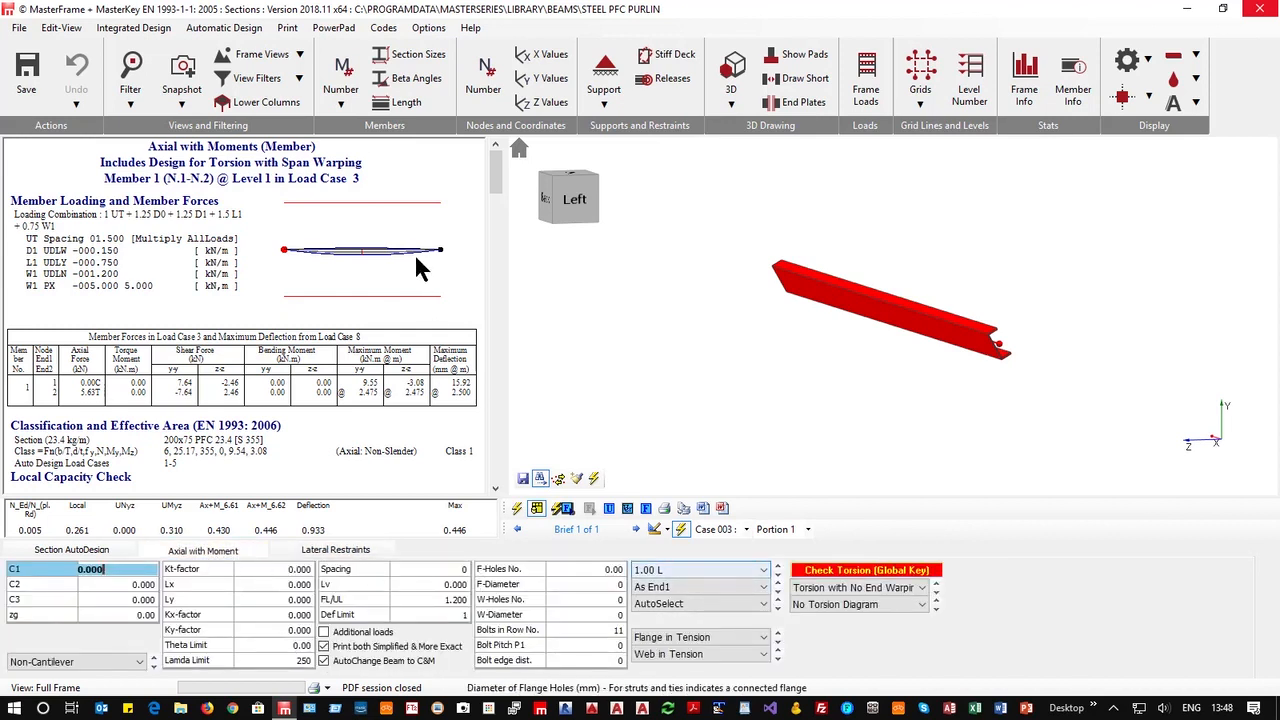
click(660, 569)
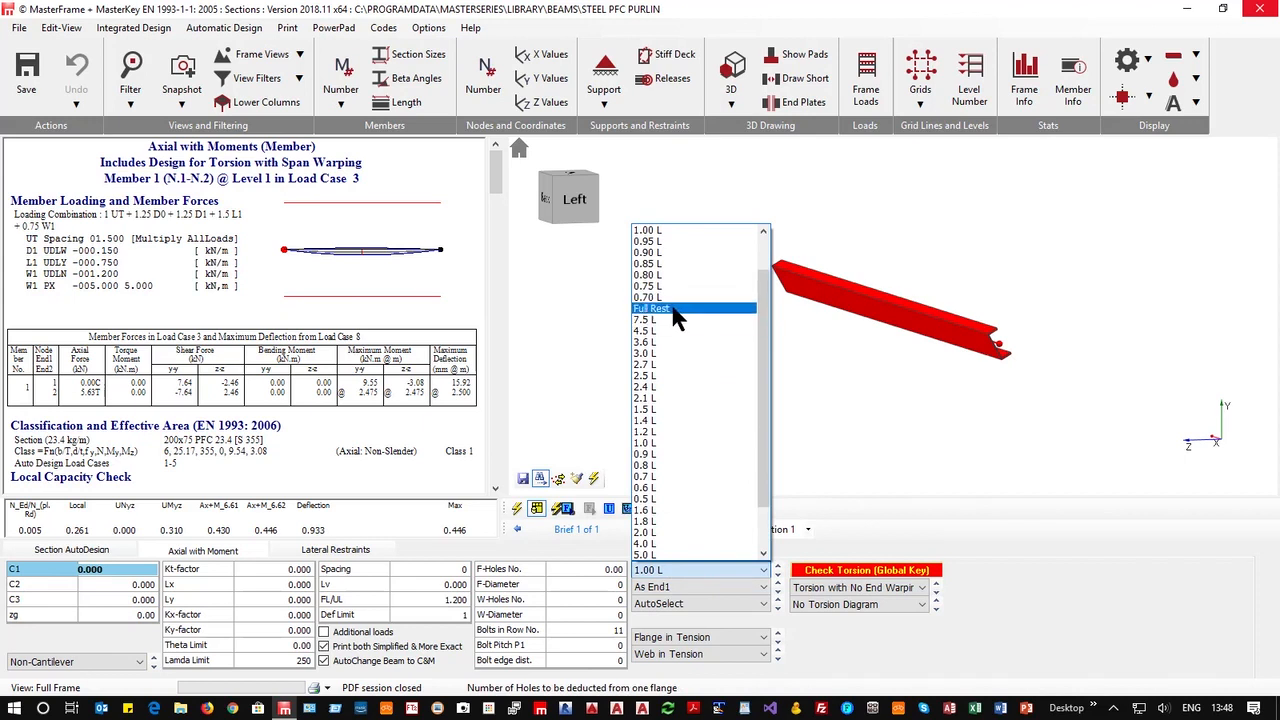
click(675, 309)
click(648, 568)
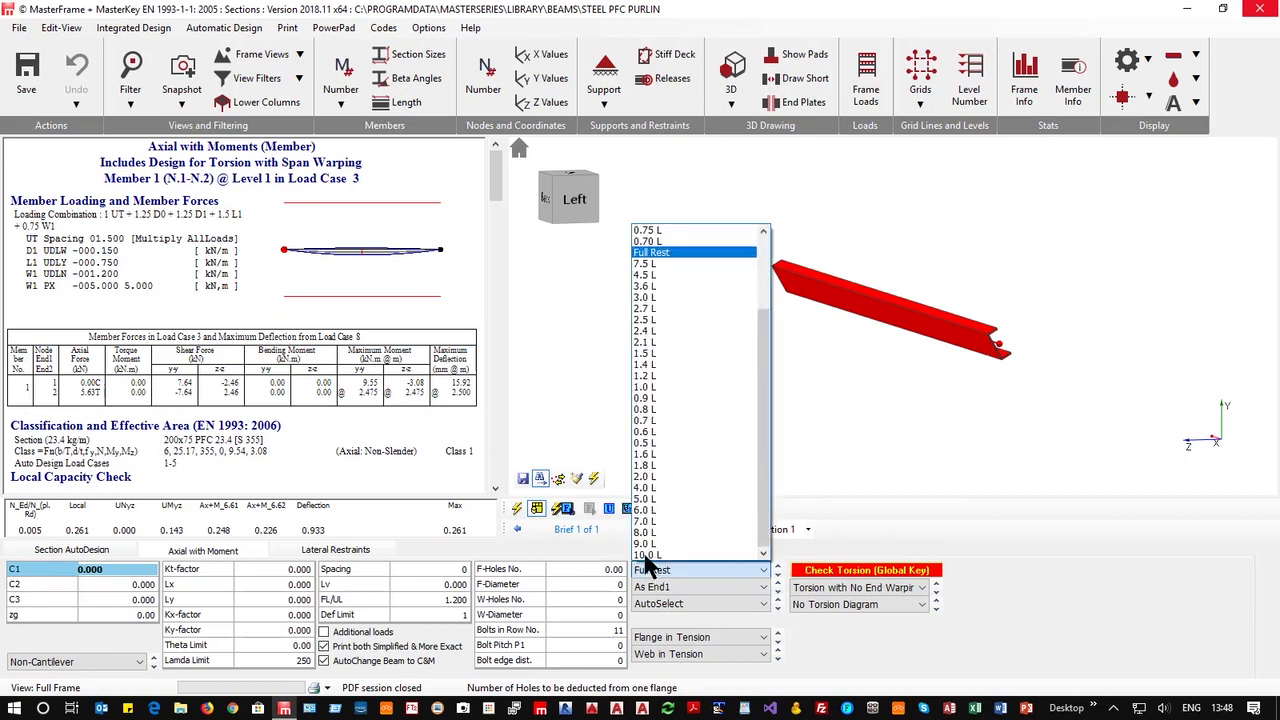
scroll(660, 265, up, 4)
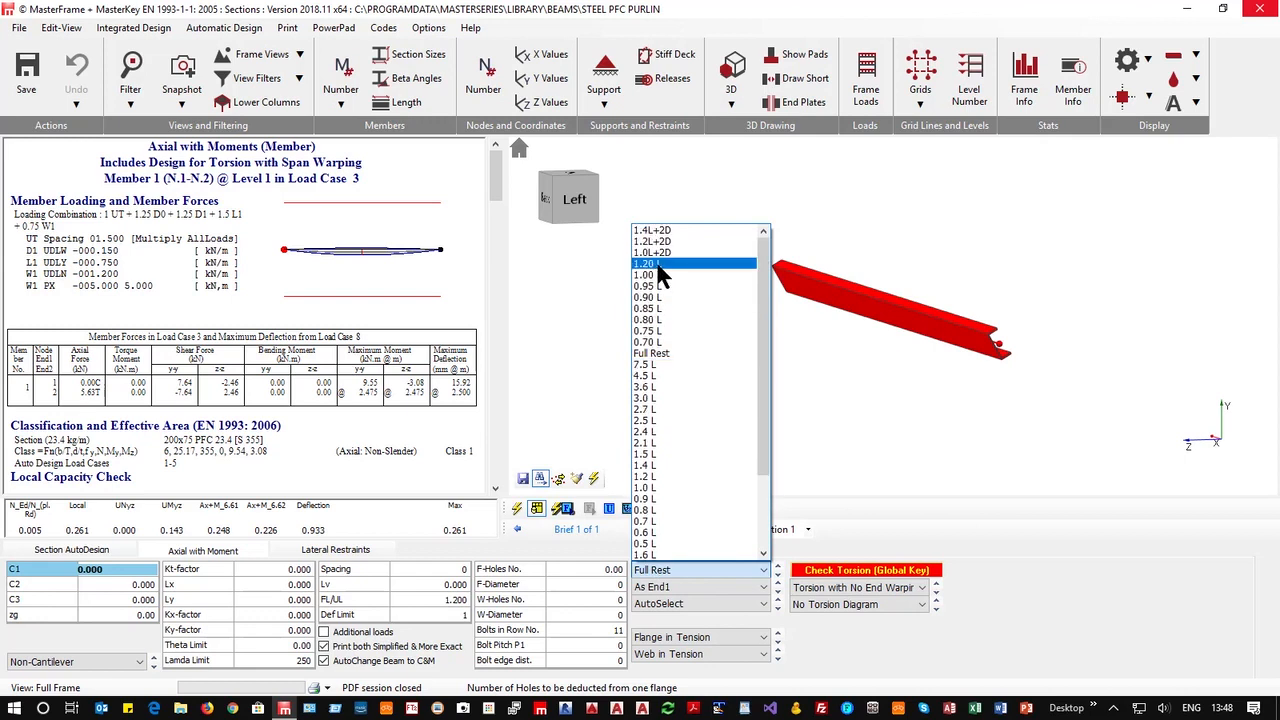
click(660, 276)
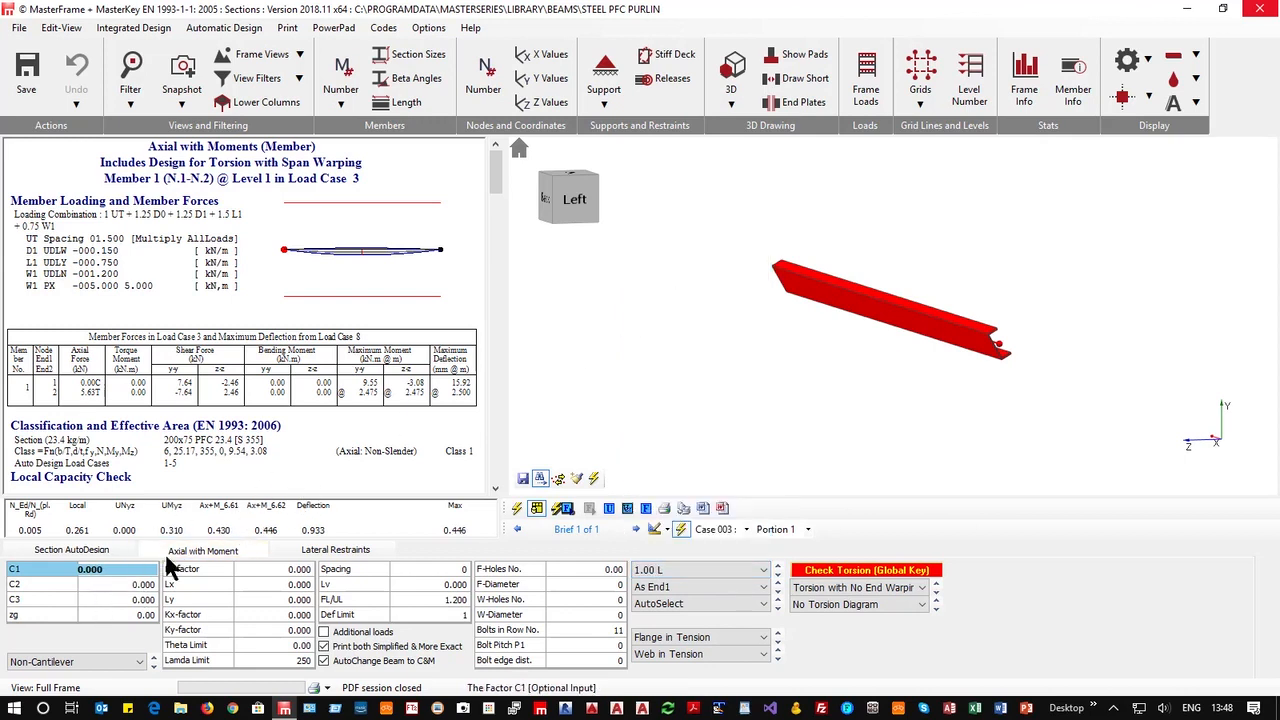
Try smaller sections for the member, from 100x50 PFC 10 up to 150x90 PFC 24, and restore 200x75 PFC 23.
click(78, 551)
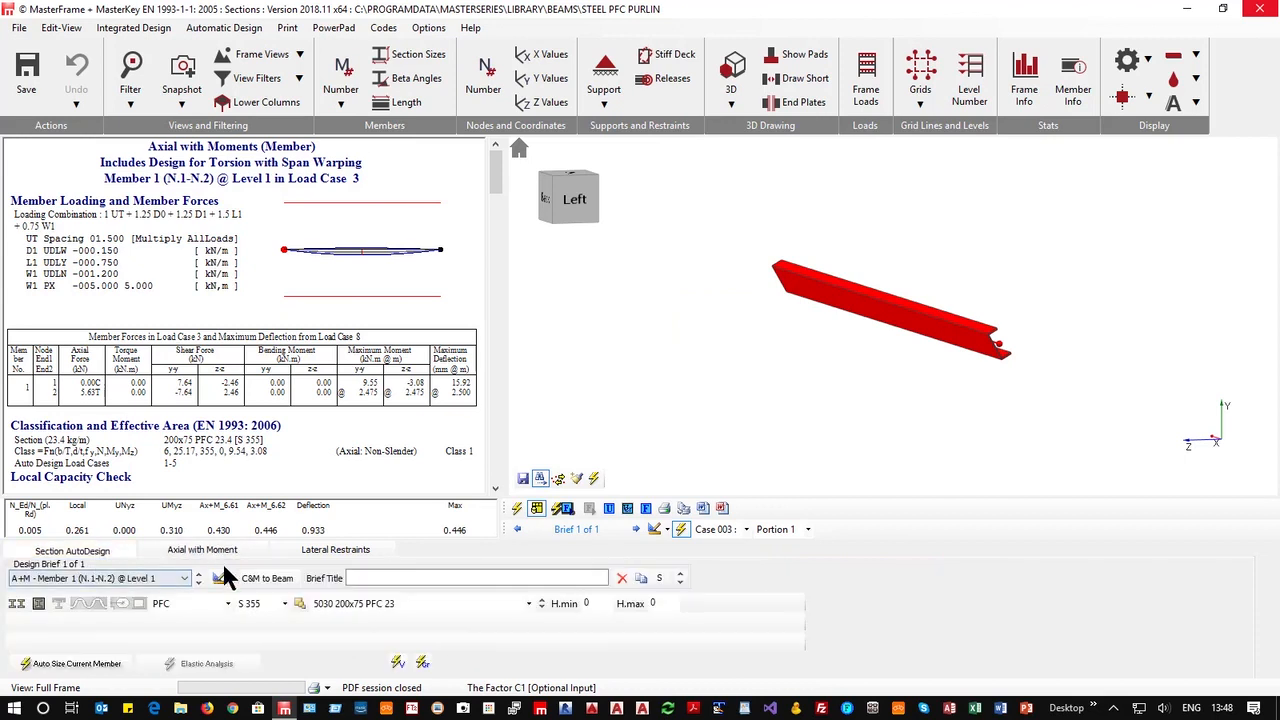
click(360, 610)
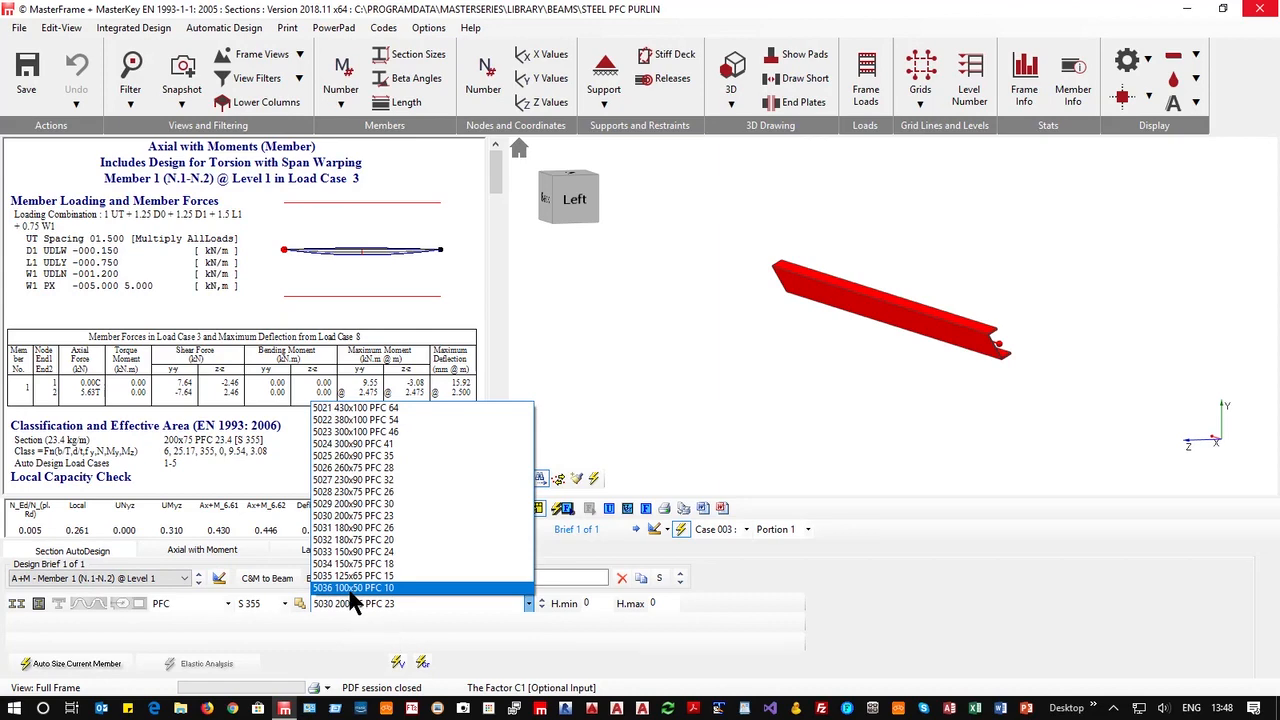
click(352, 588)
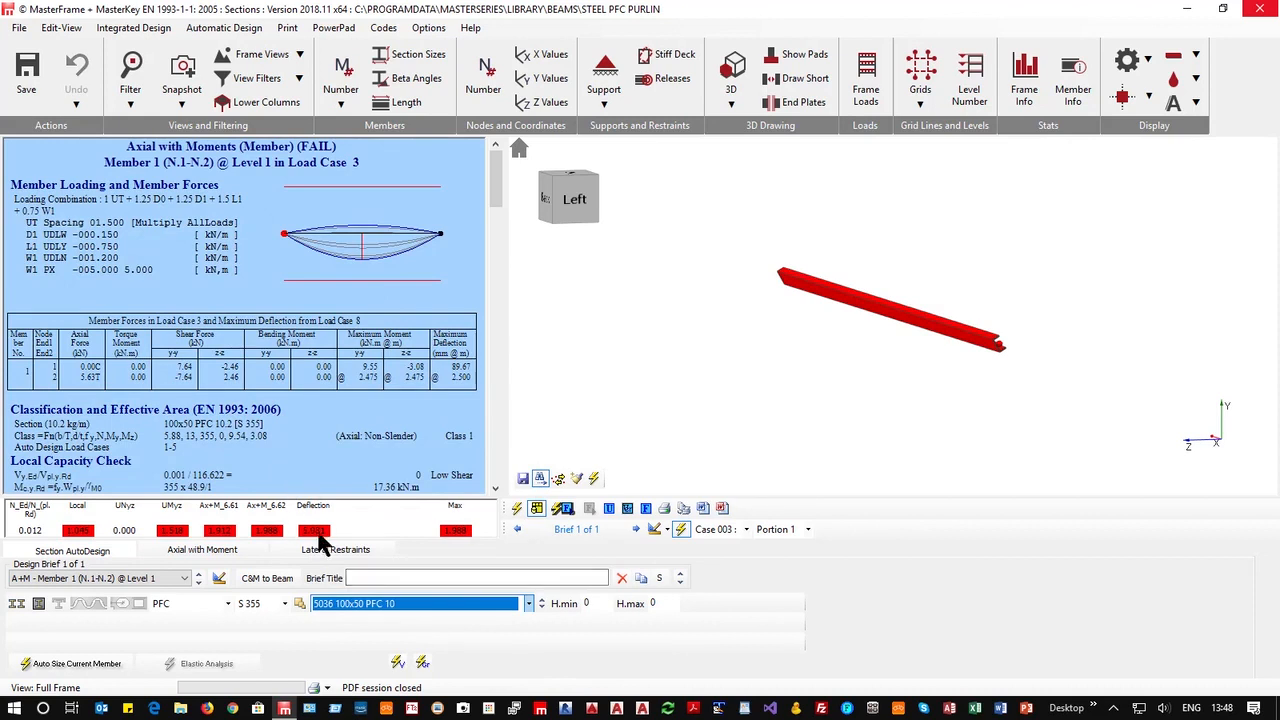
click(542, 599)
click(541, 600)
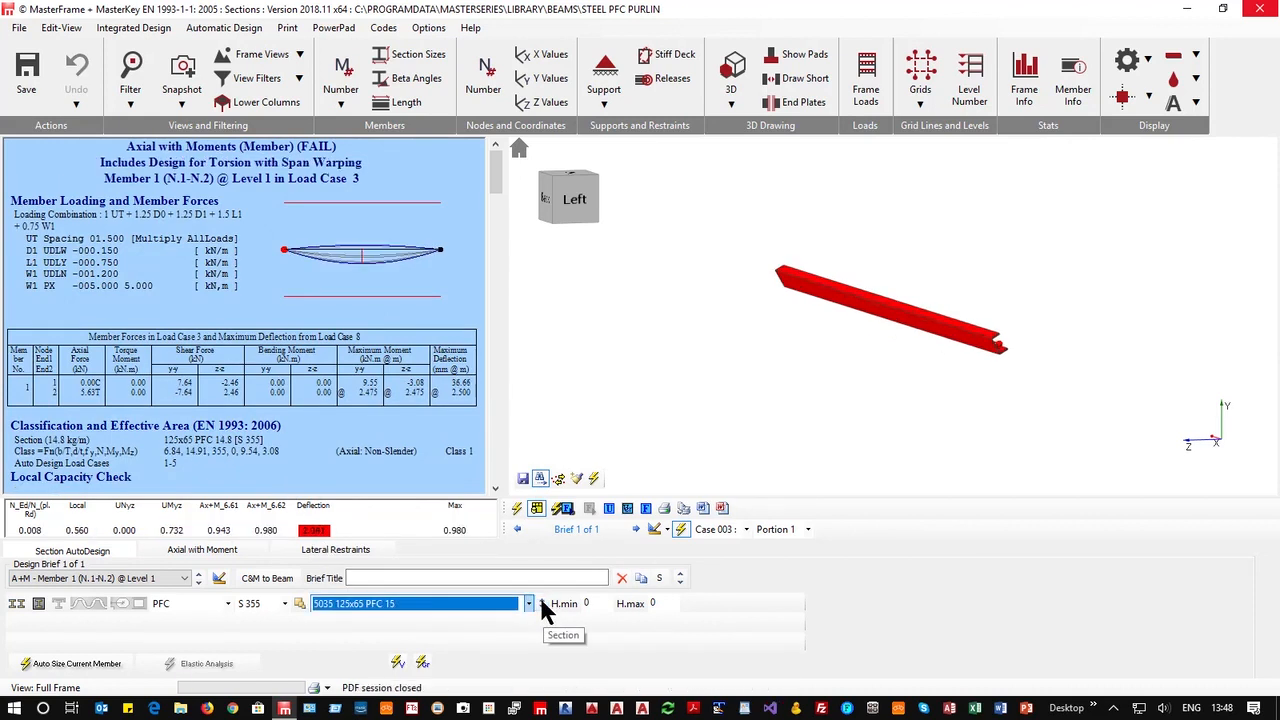
click(541, 599)
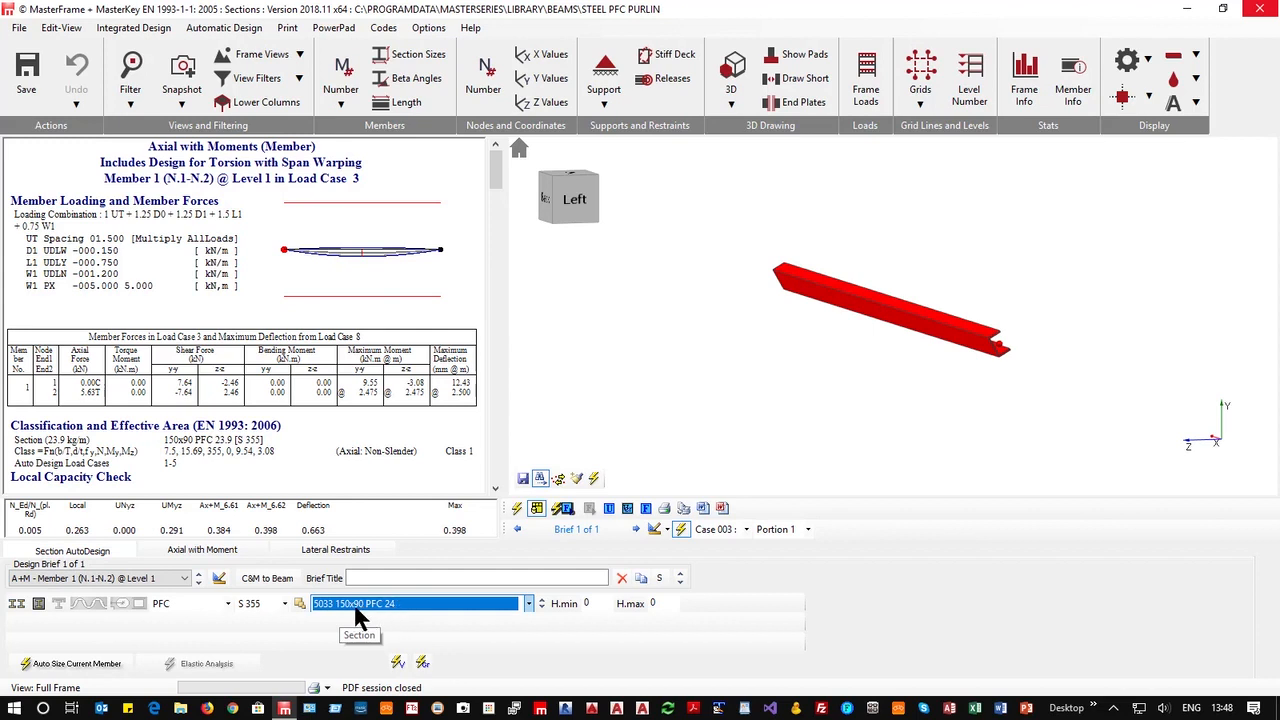
click(374, 606)
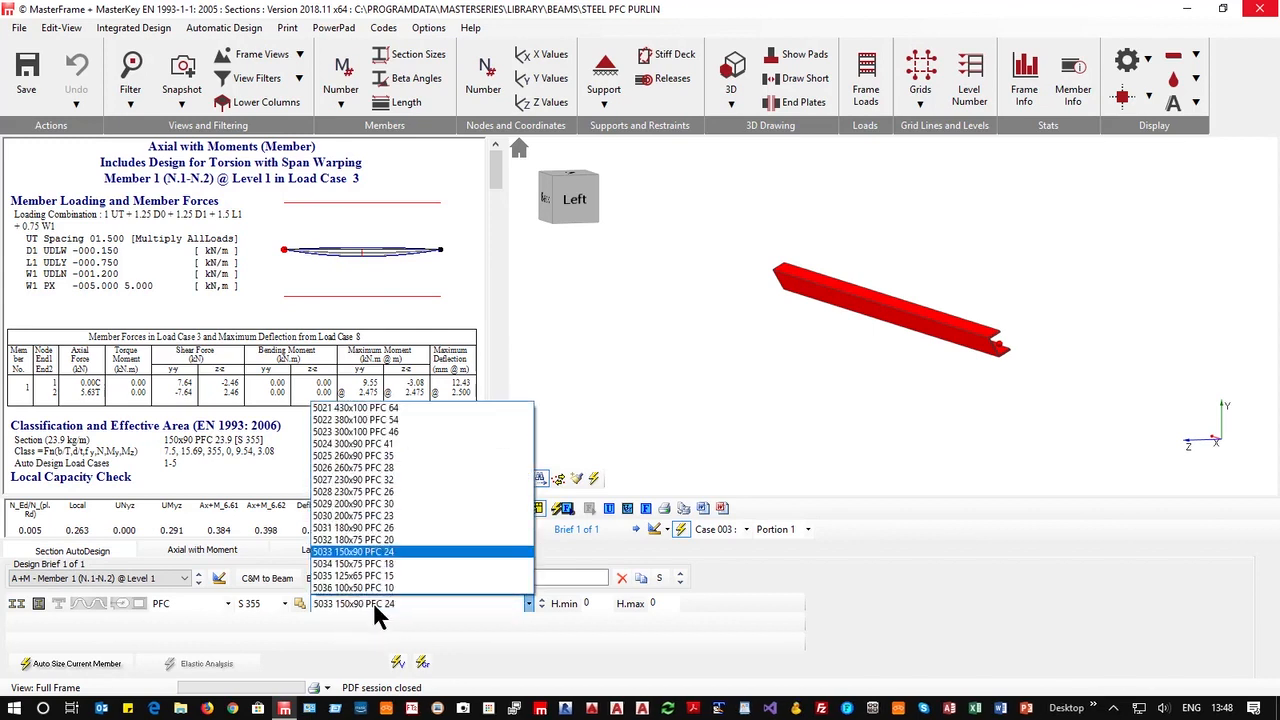
click(363, 517)
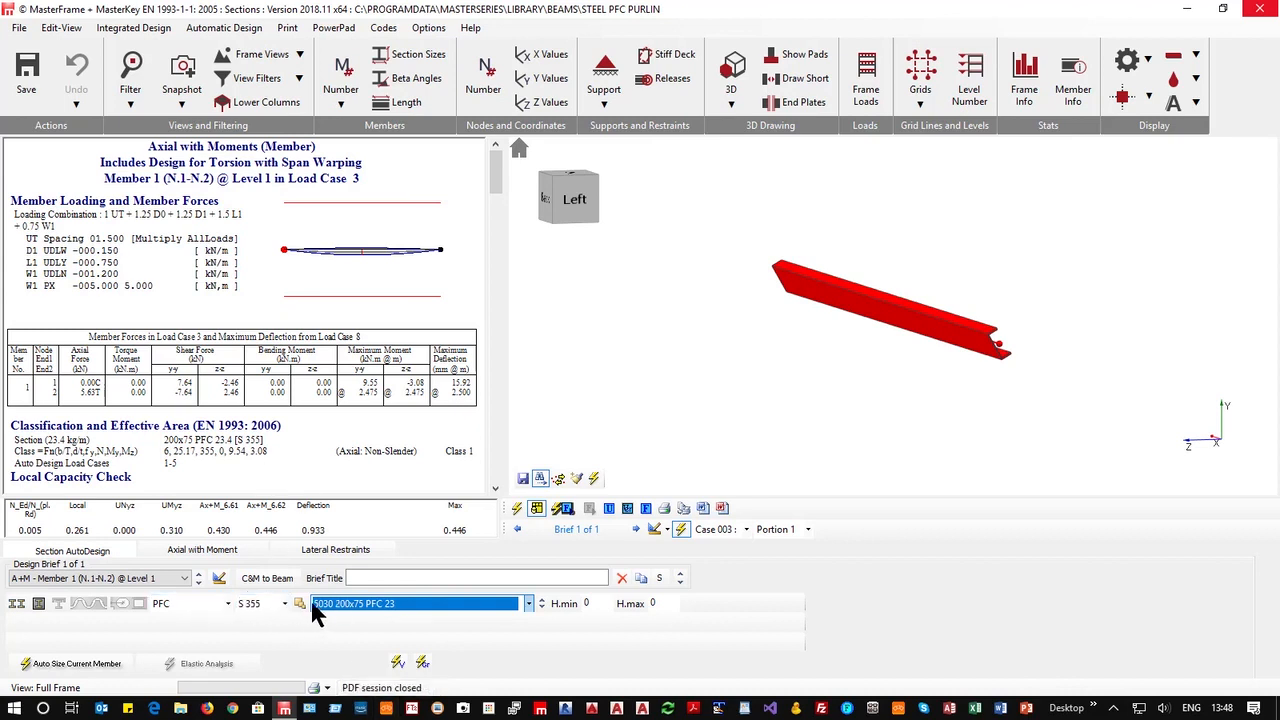
Auto-size the current member.
click(60, 665)
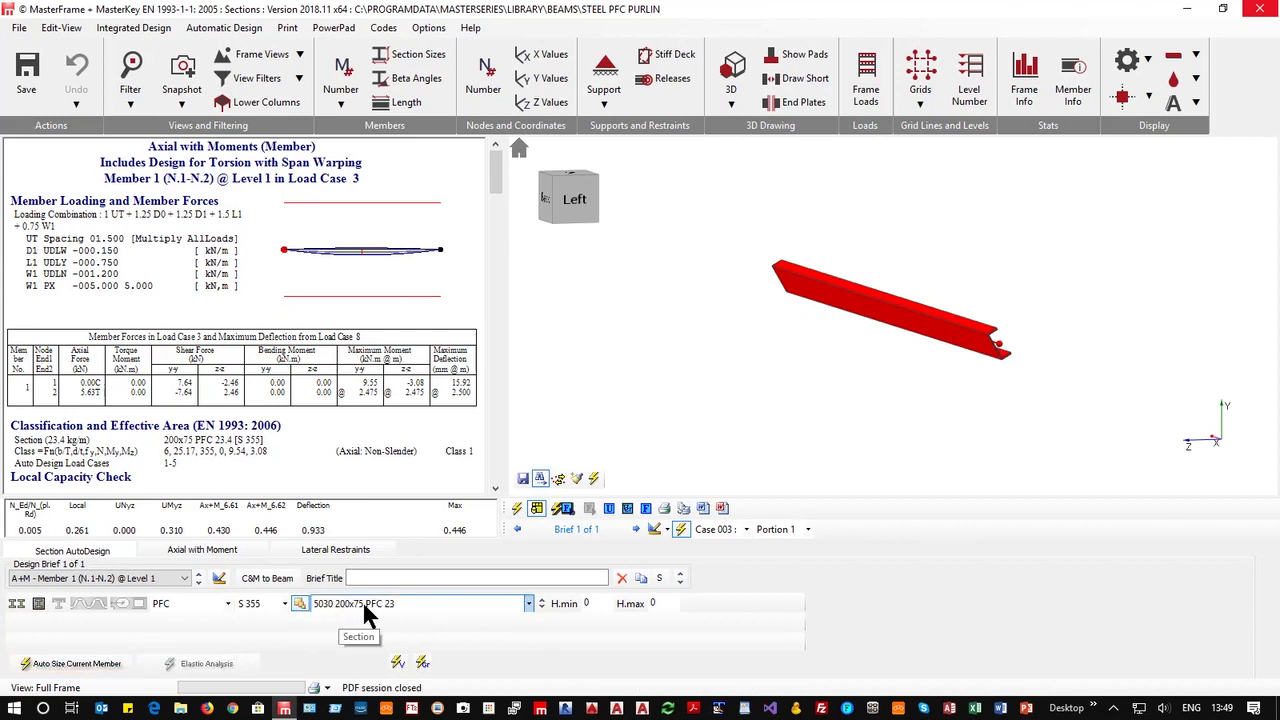
click(58, 665)
click(91, 661)
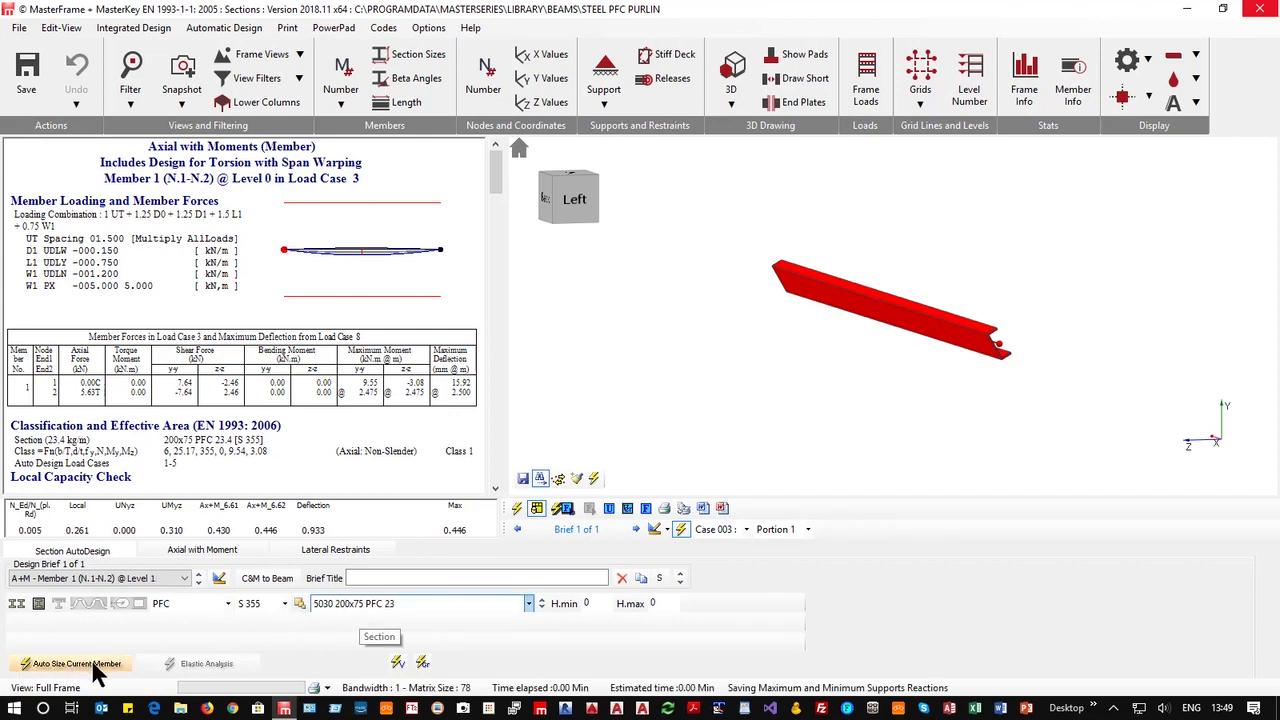
Compare 150x75 PFC 18, 150x90 PFC 24 and 180x75 PFC 20 for the member and return to 200x75 PFC 23.
click(355, 606)
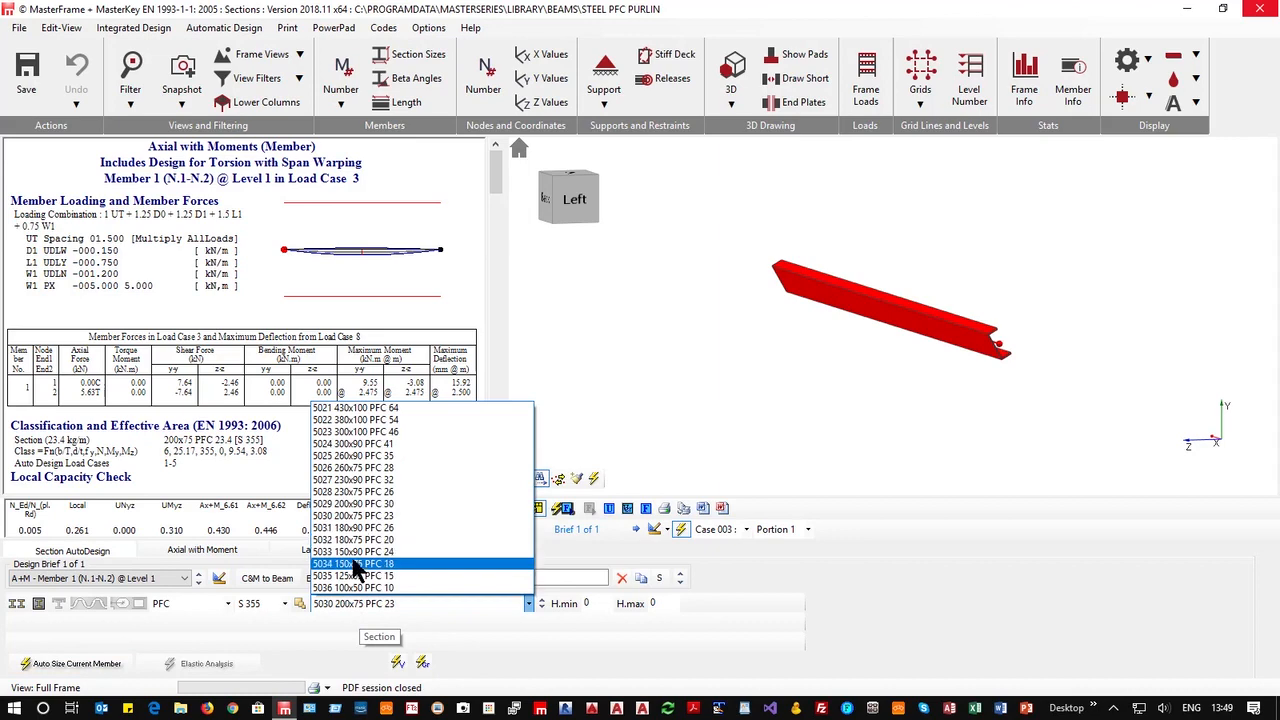
click(354, 564)
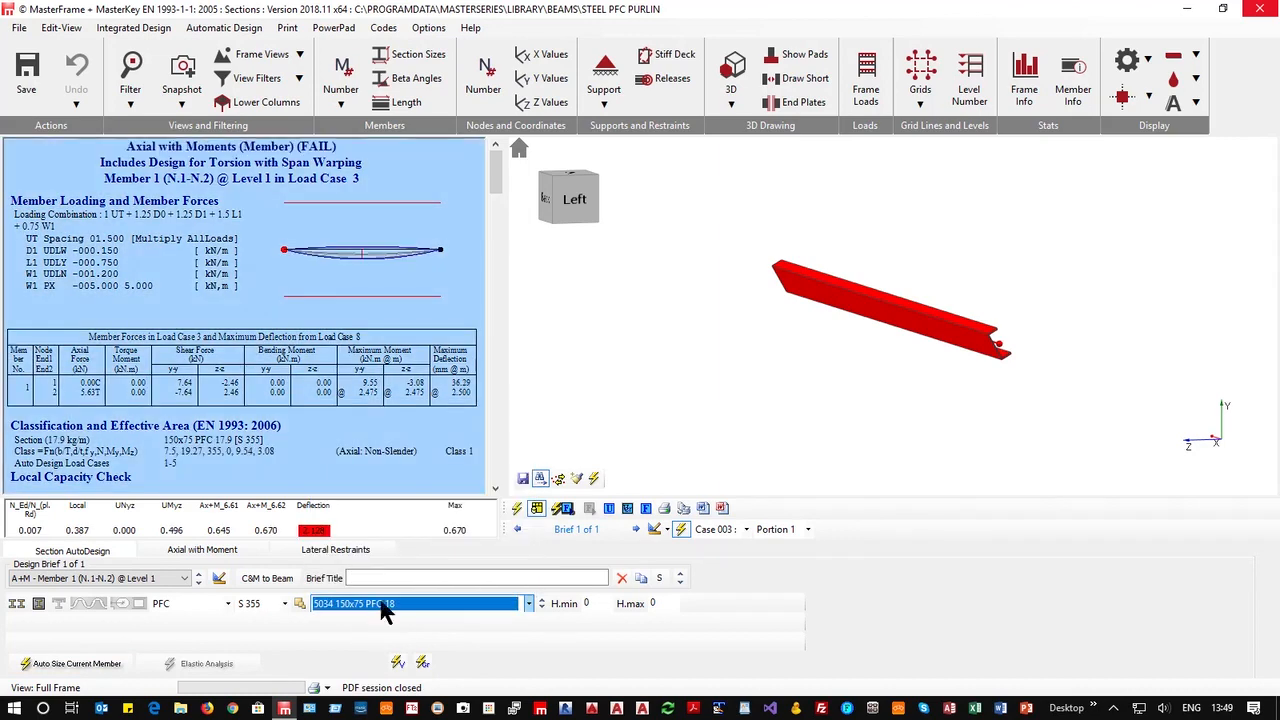
click(542, 600)
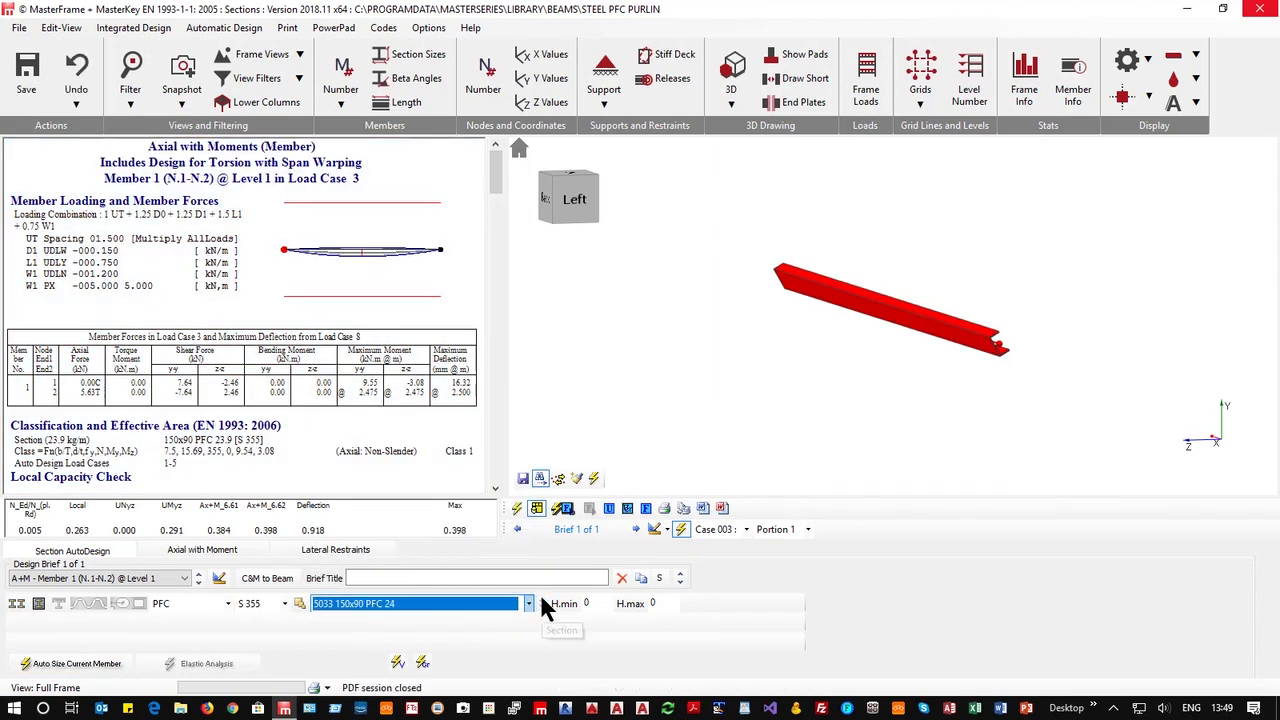
click(541, 600)
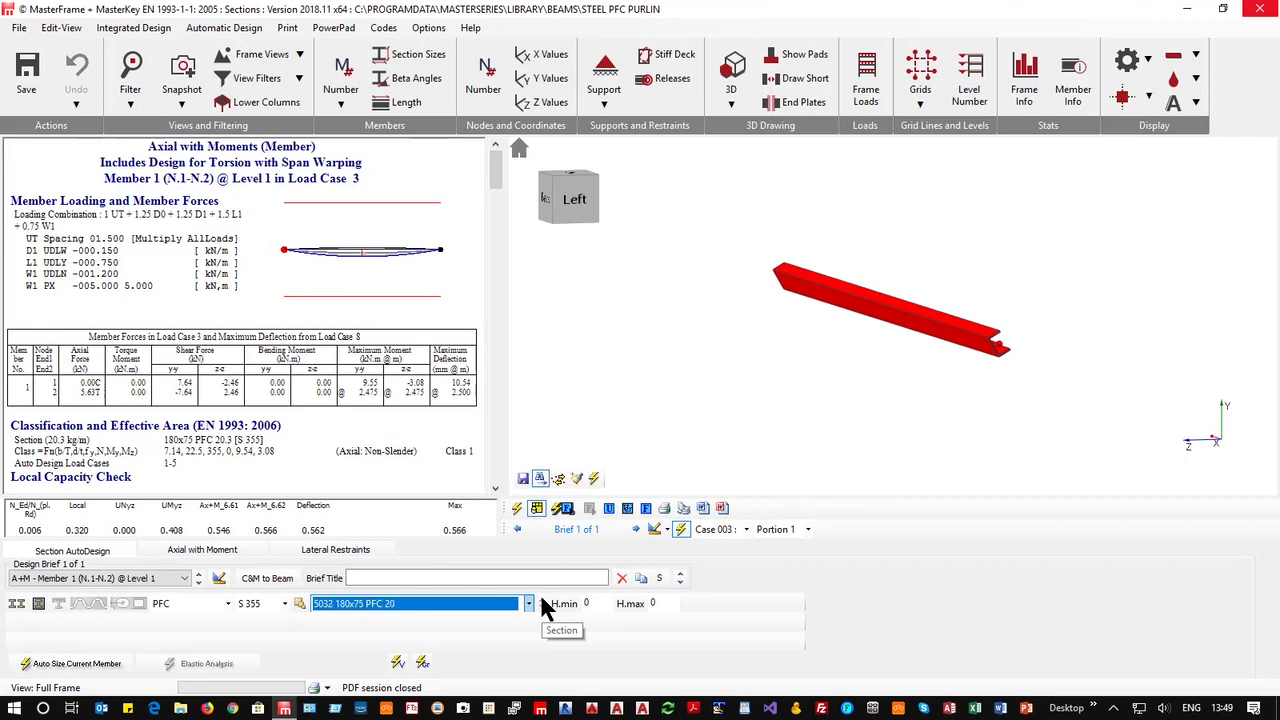
click(542, 608)
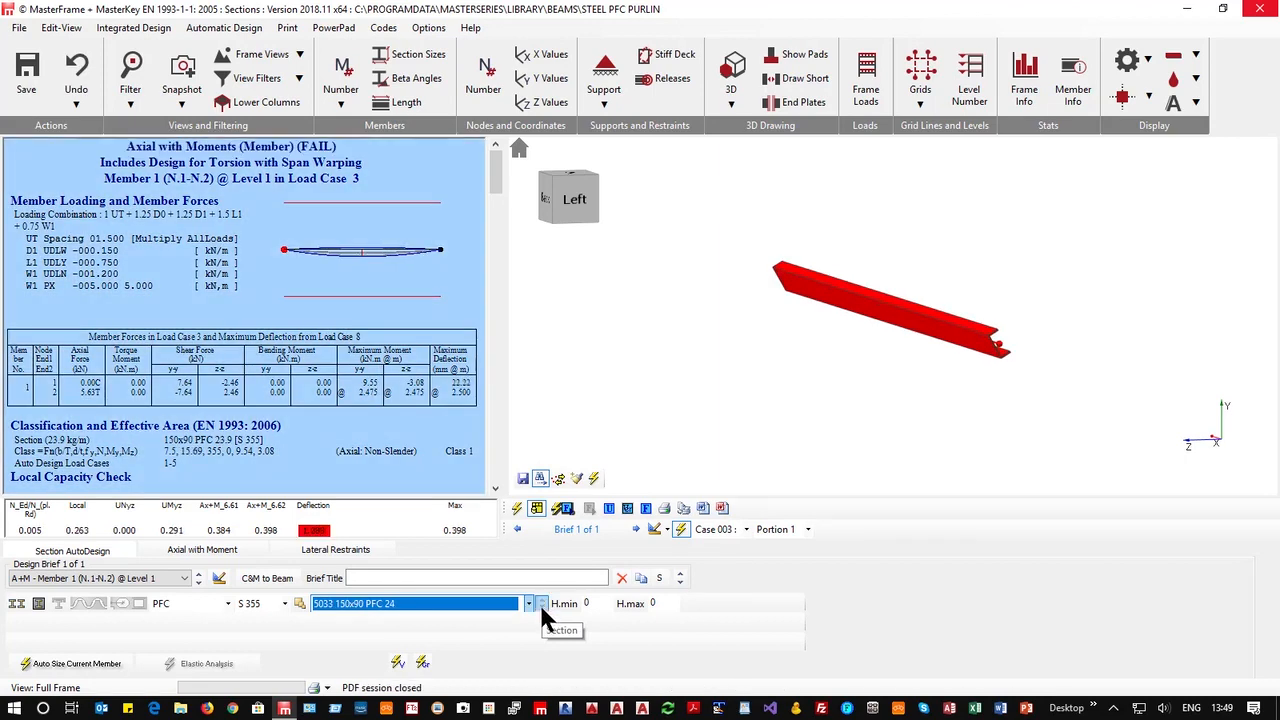
click(540, 601)
click(540, 603)
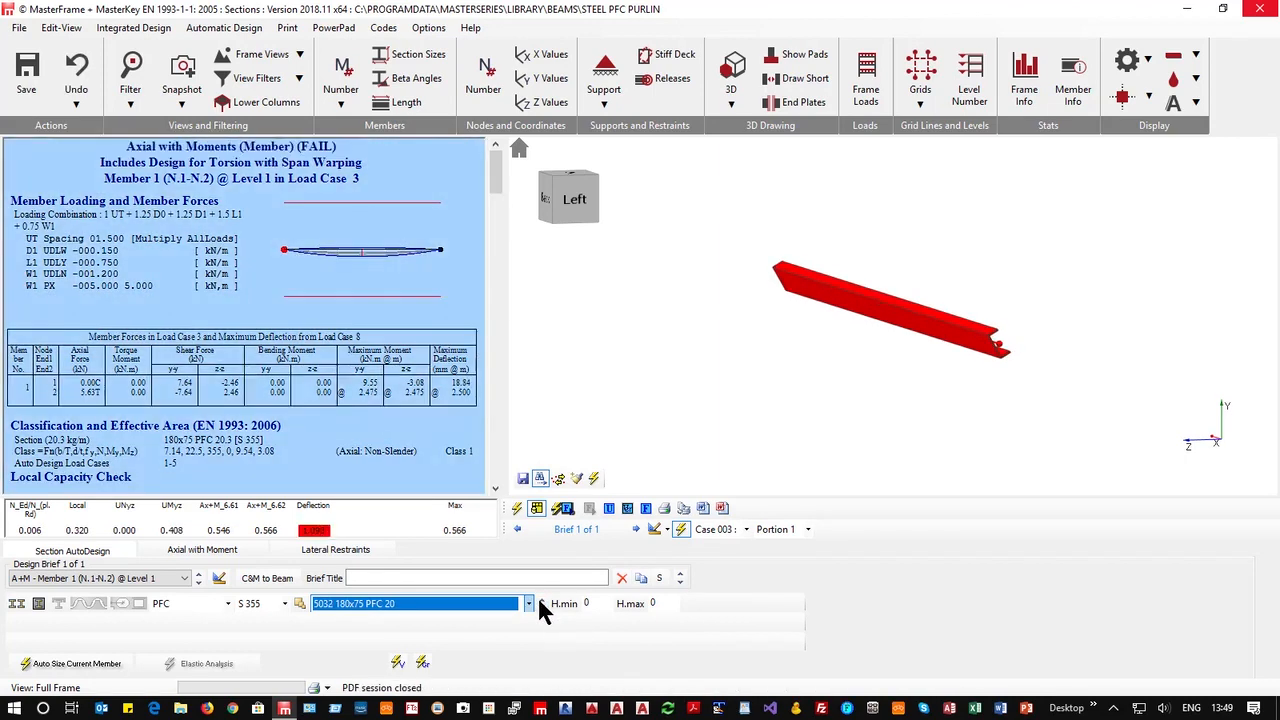
click(540, 603)
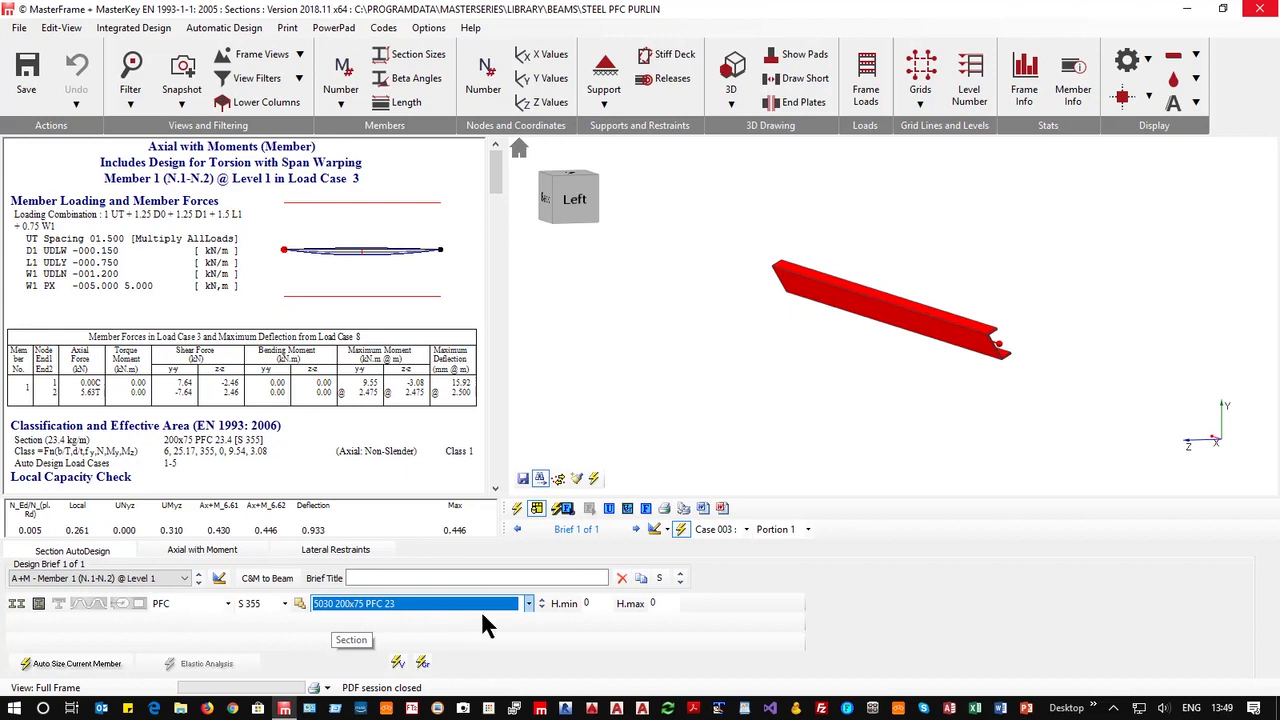
Set the member's steel grade to S 275.
click(255, 604)
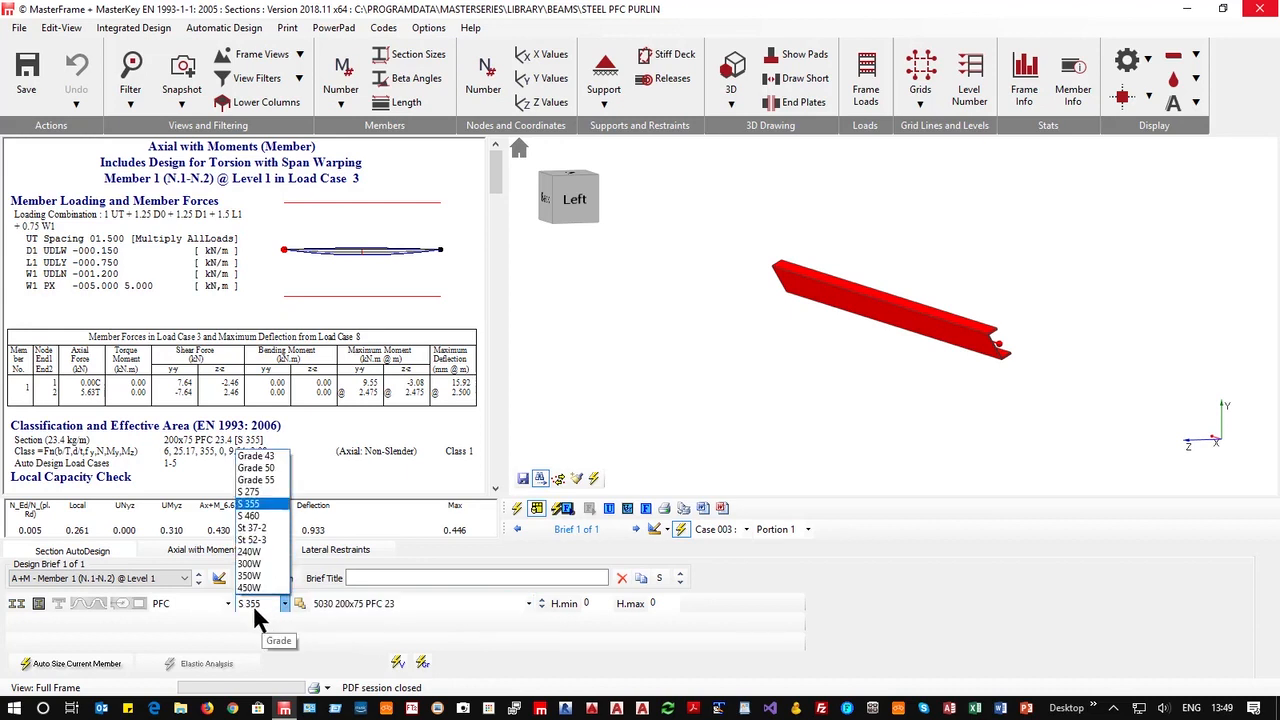
click(267, 492)
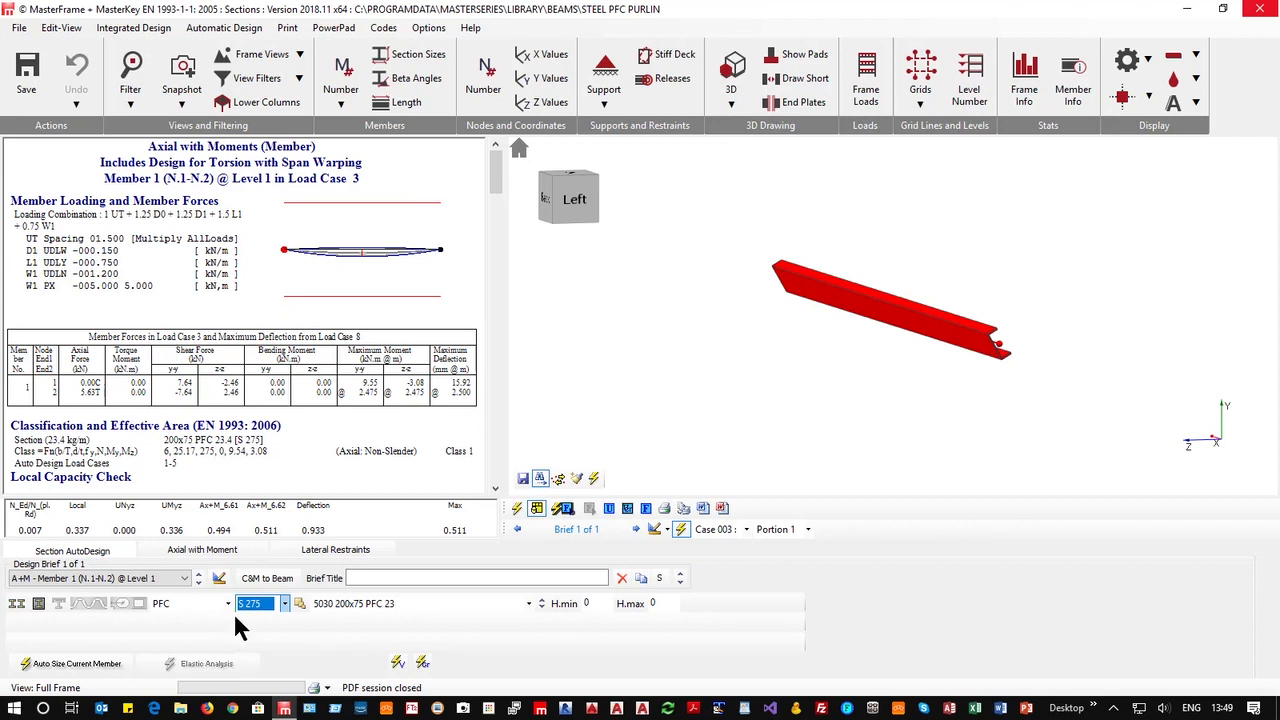
Set the purlin's steel grade to S 355 and leave the steel member design.
click(285, 604)
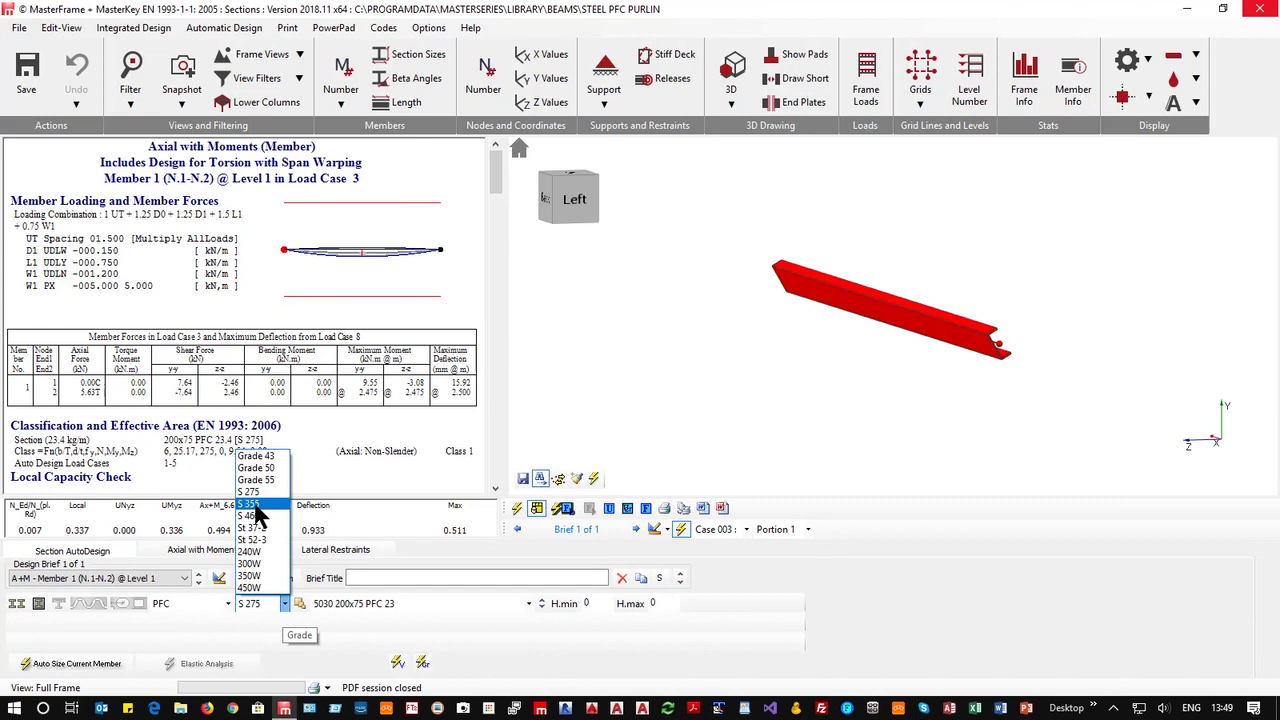
click(255, 504)
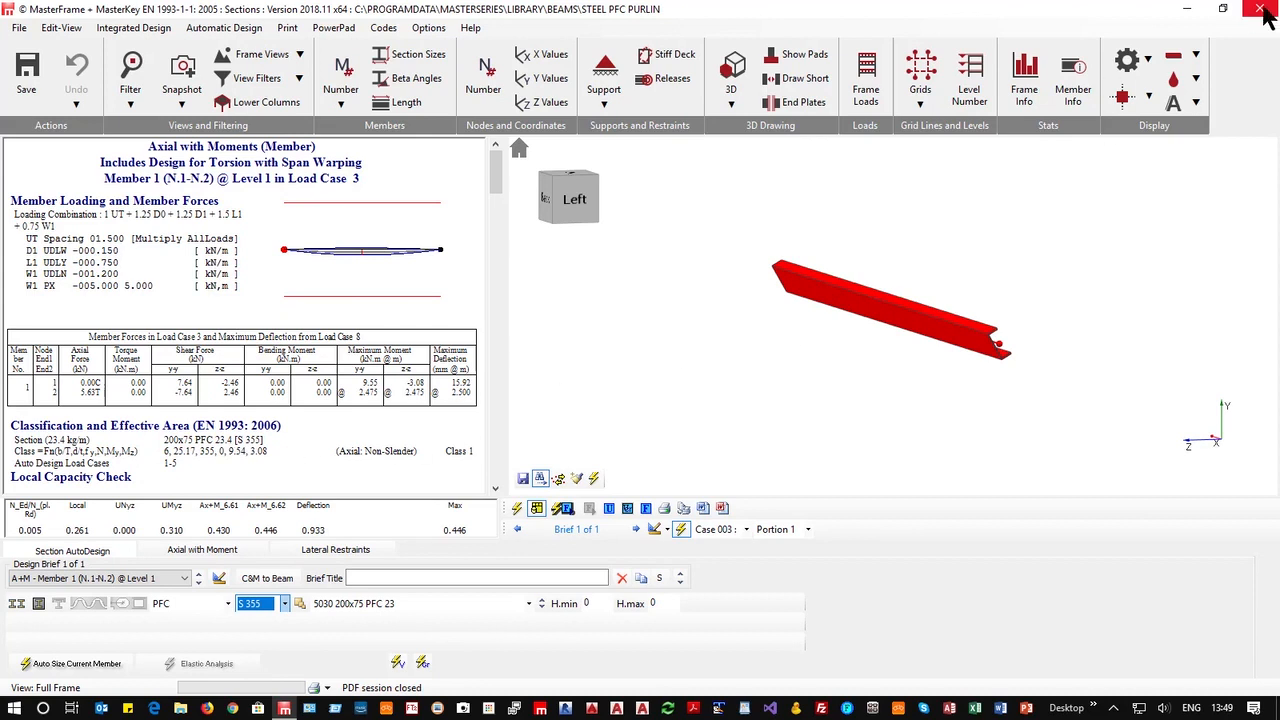
right_click(847, 217)
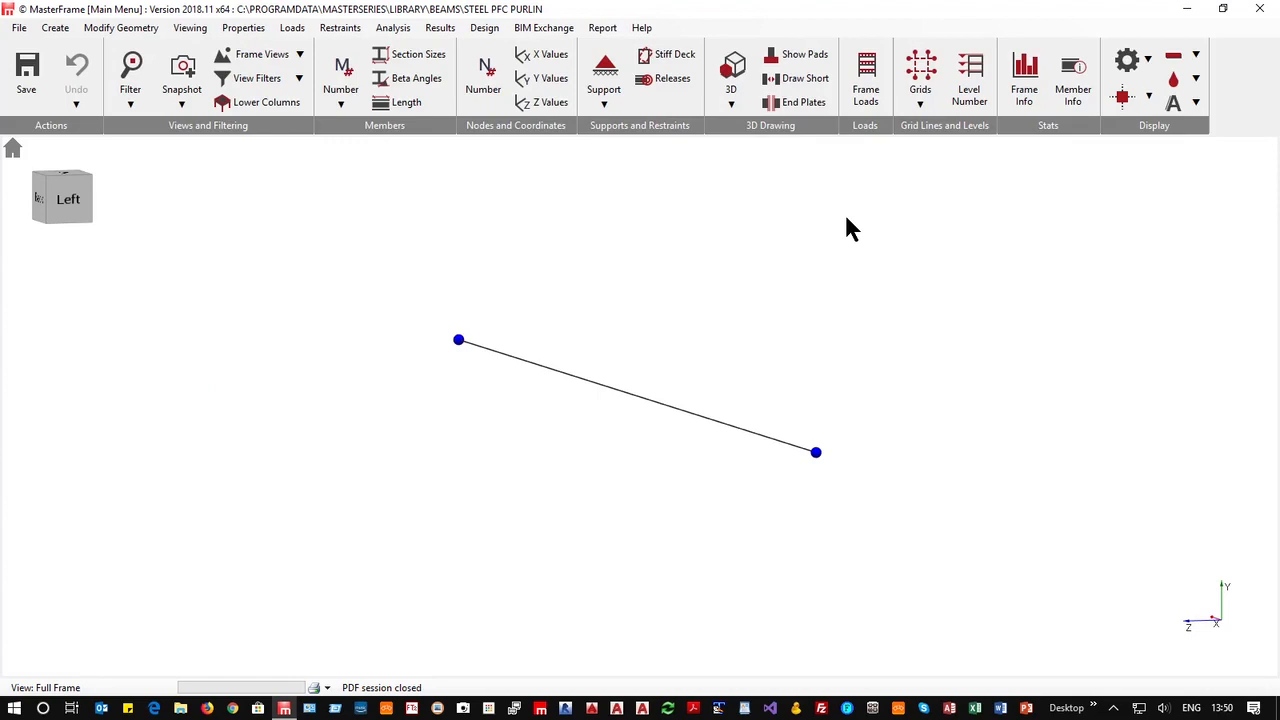
Start opening another model file and browse to the 5 - Concrete demo folder.
click(20, 30)
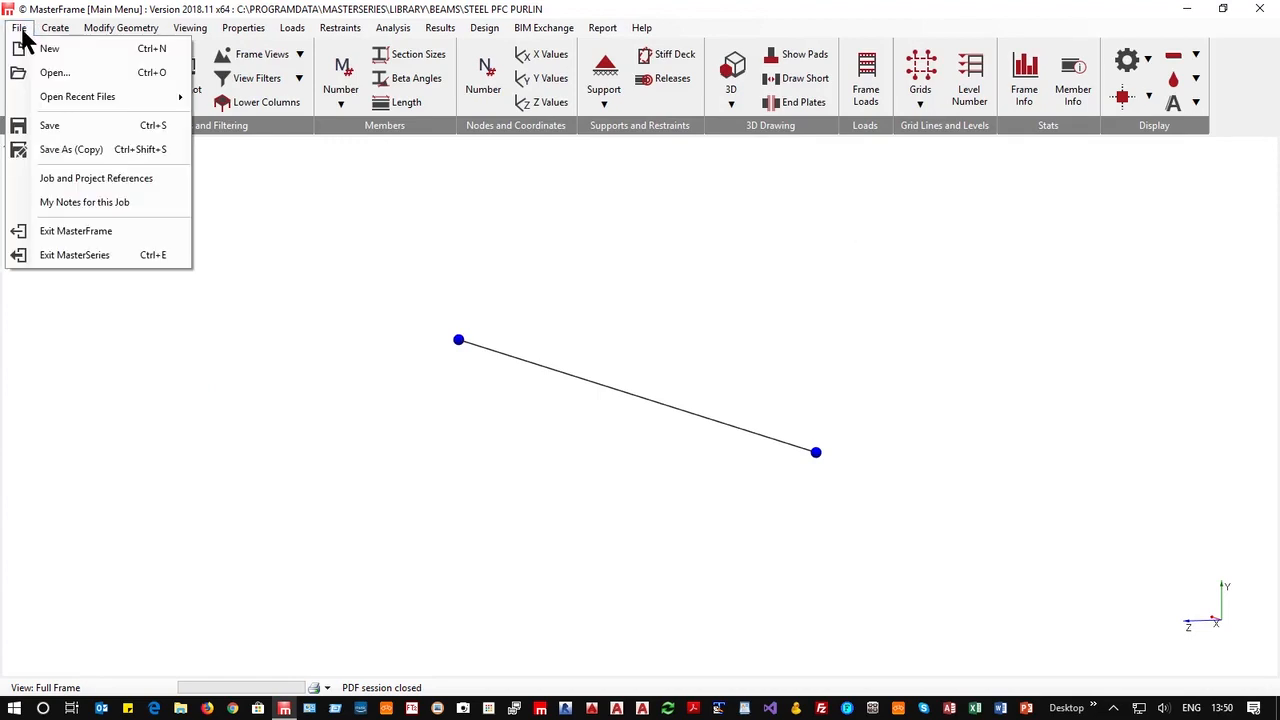
click(68, 76)
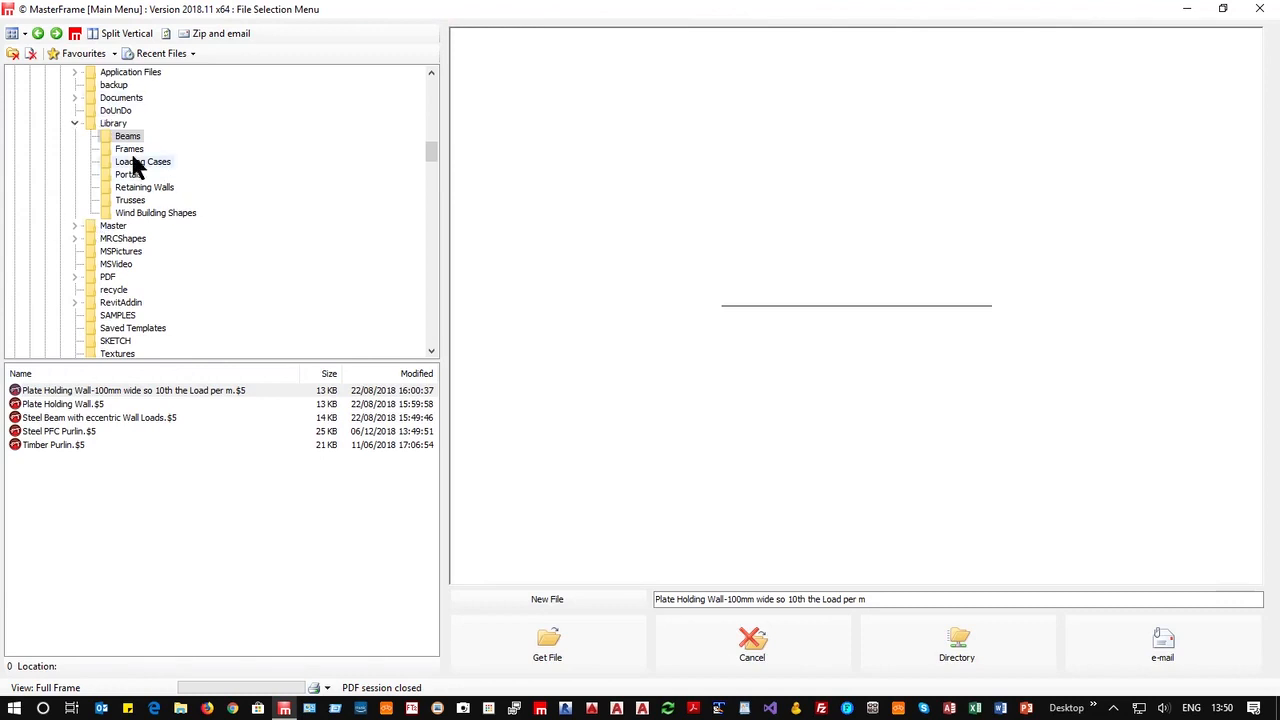
scroll(130, 322, down, 2)
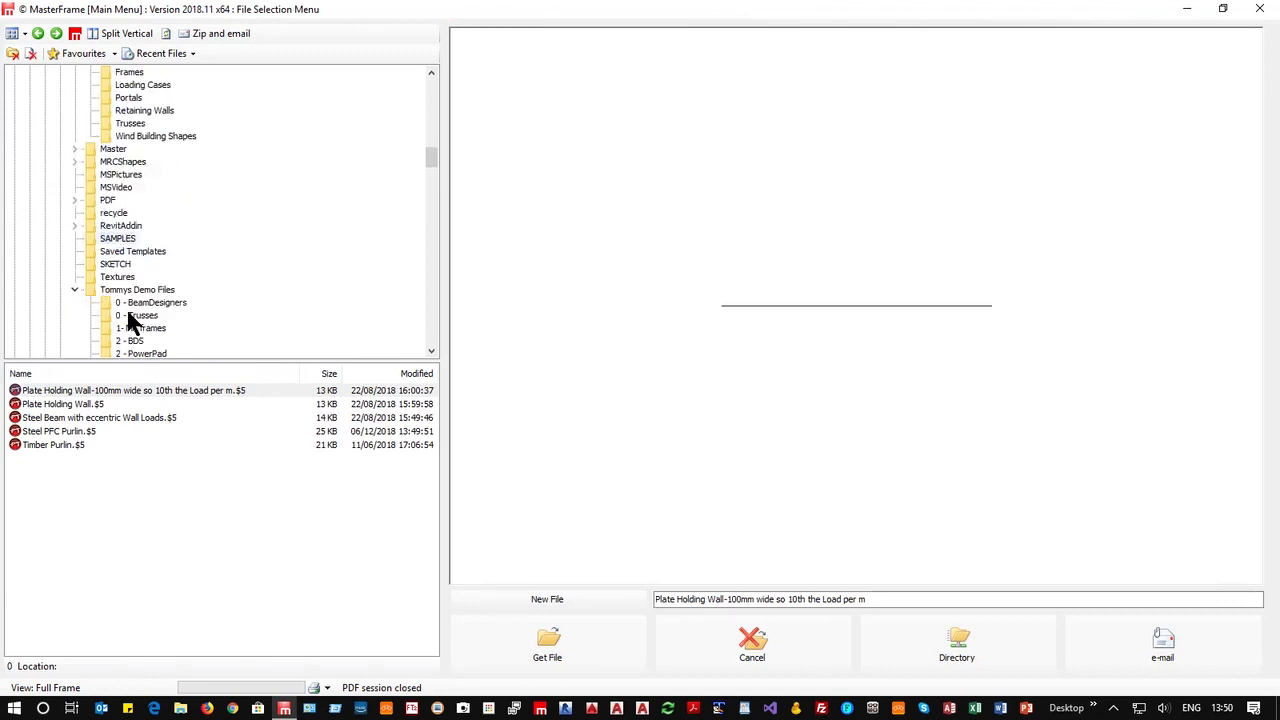
scroll(130, 322, down, 4)
click(140, 239)
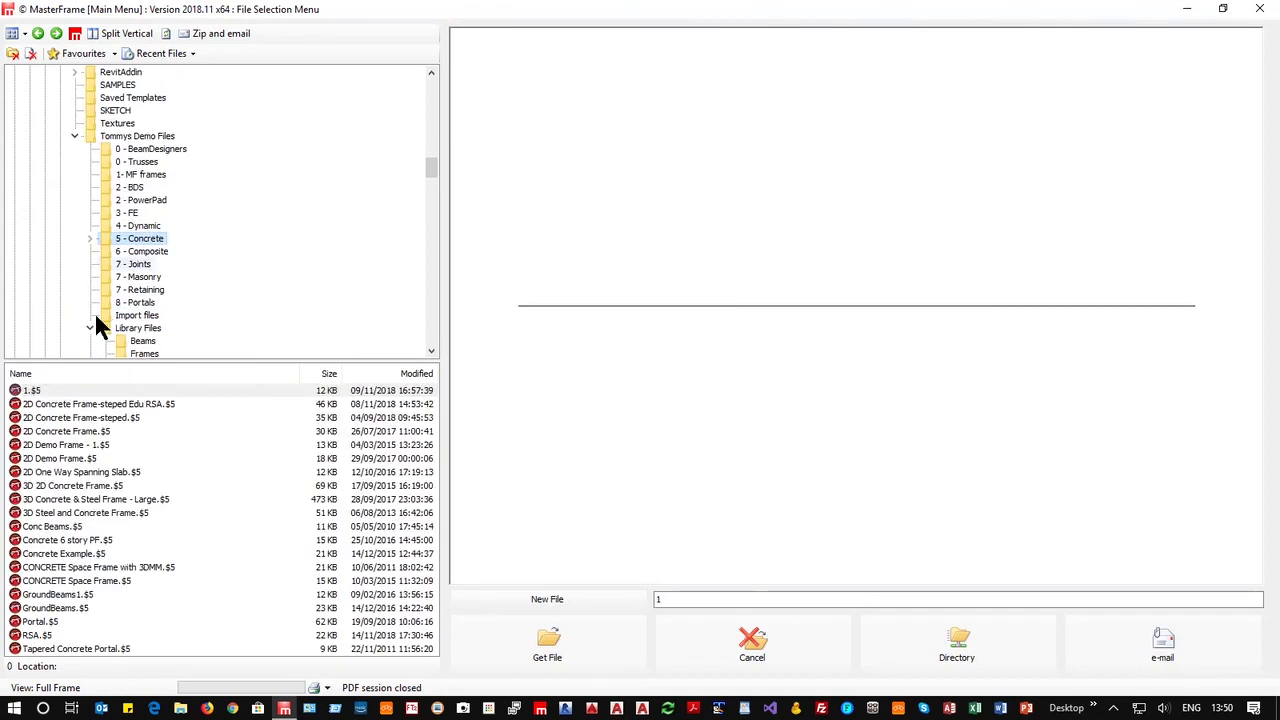
Try to open the 2D Concrete Frame-steped Edu RSA file.
double_click(58, 405)
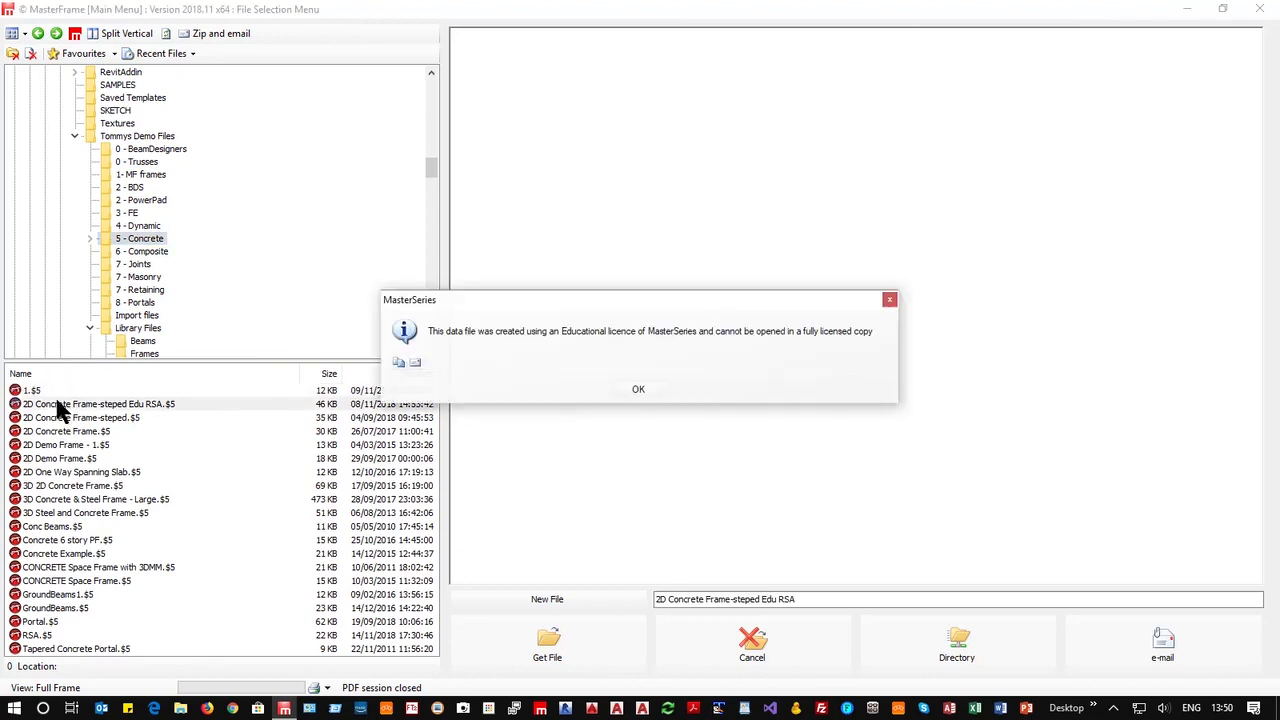
click(637, 391)
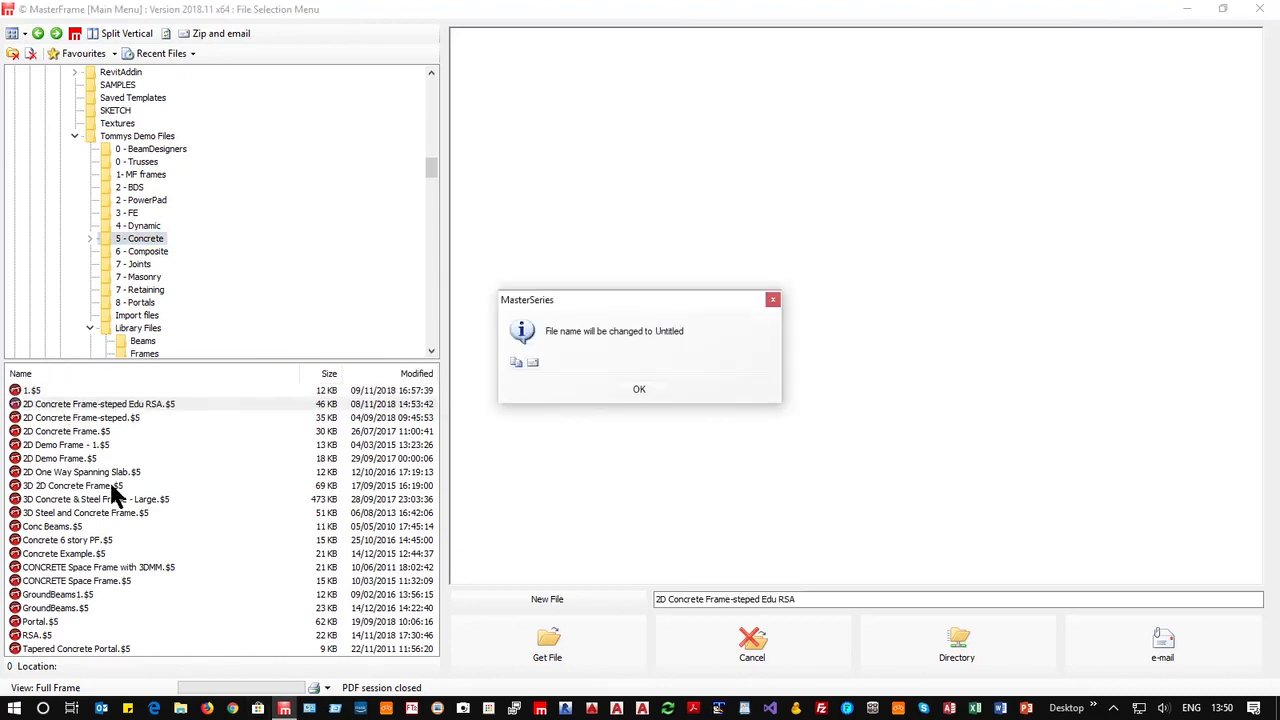
key(Return)
Preview the frame models in the 5 - Concrete folder and open the GroundBeams1 file.
click(46, 417)
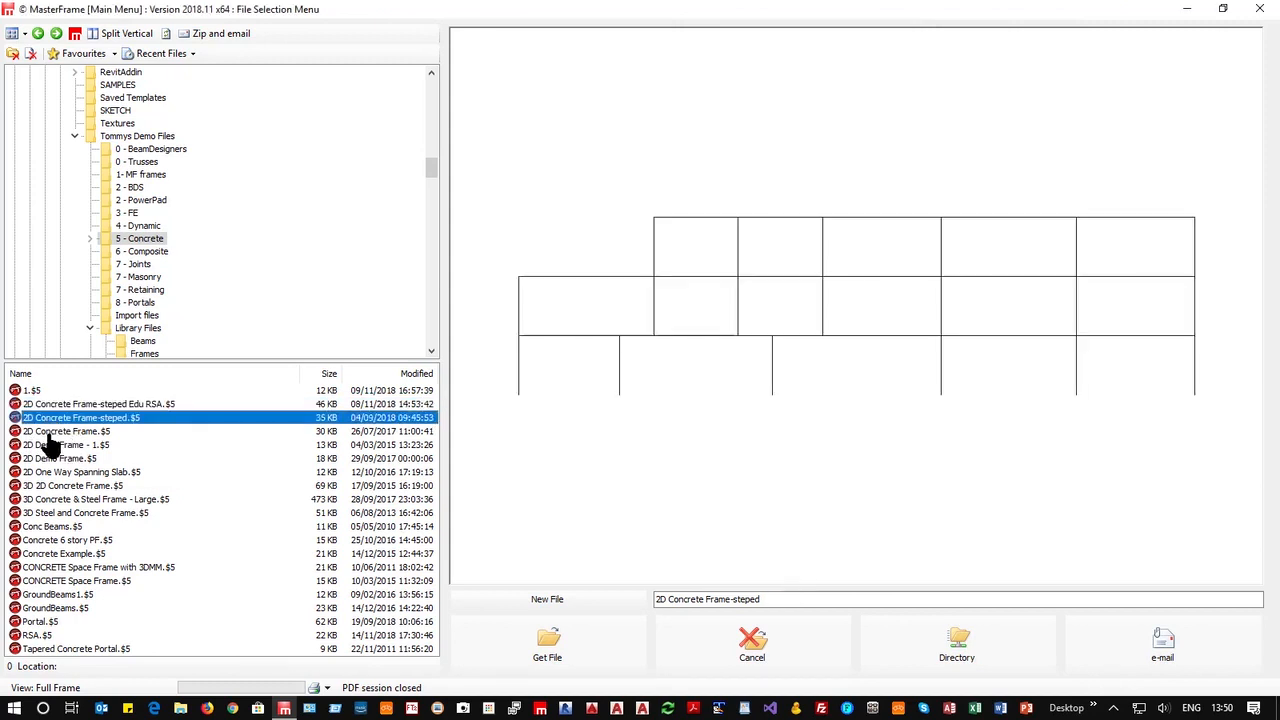
key(Down)
key(Down)
key(Down)
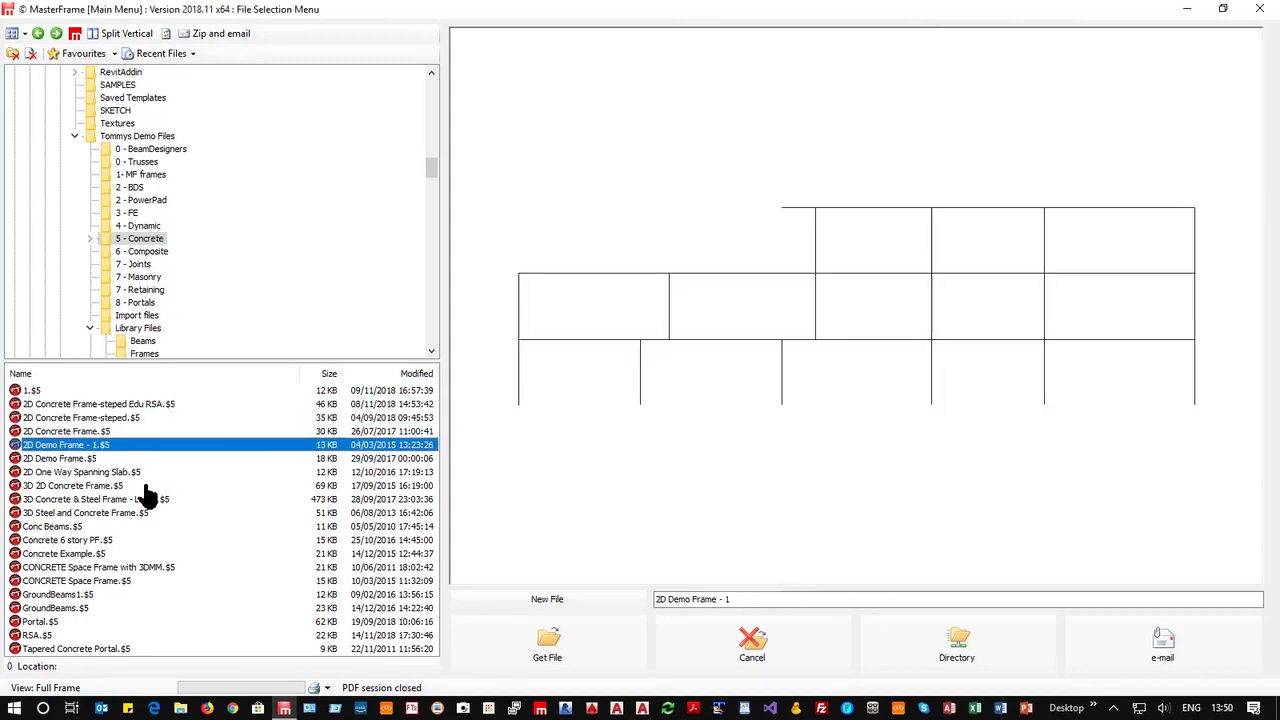
key(Down)
key(Down)
key(Down)
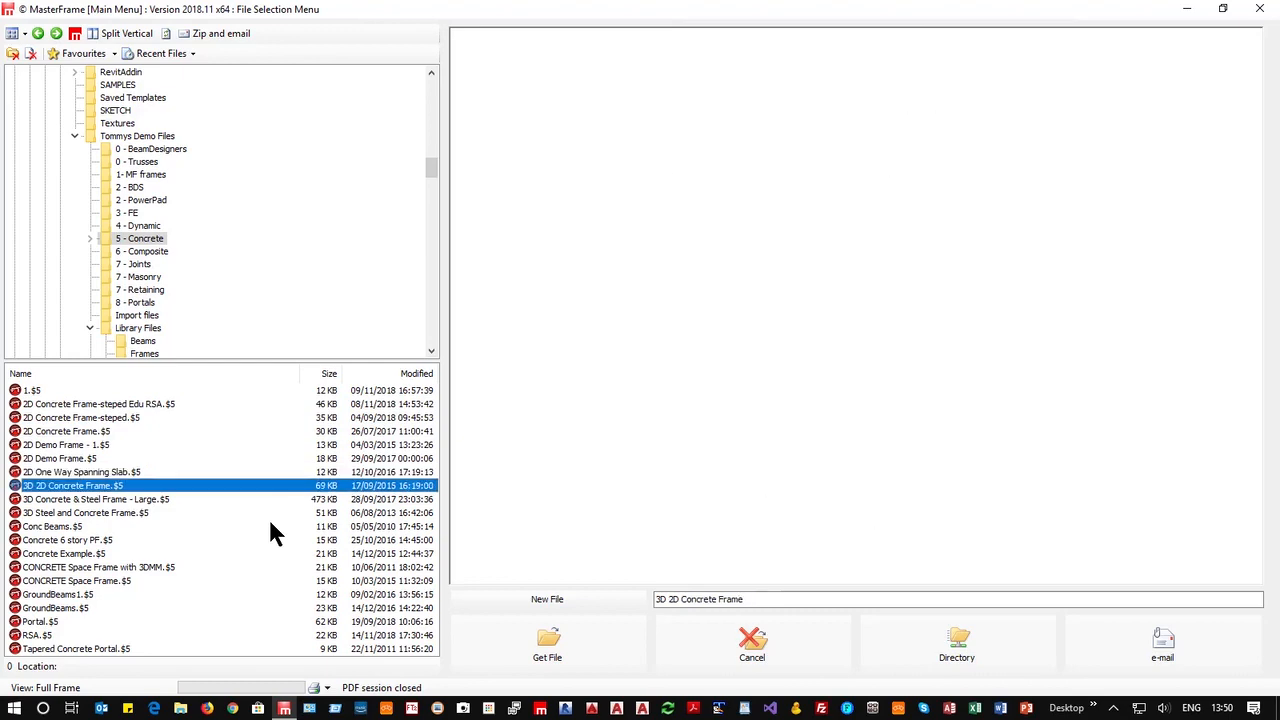
key(Down)
key(Down)
key(Down)
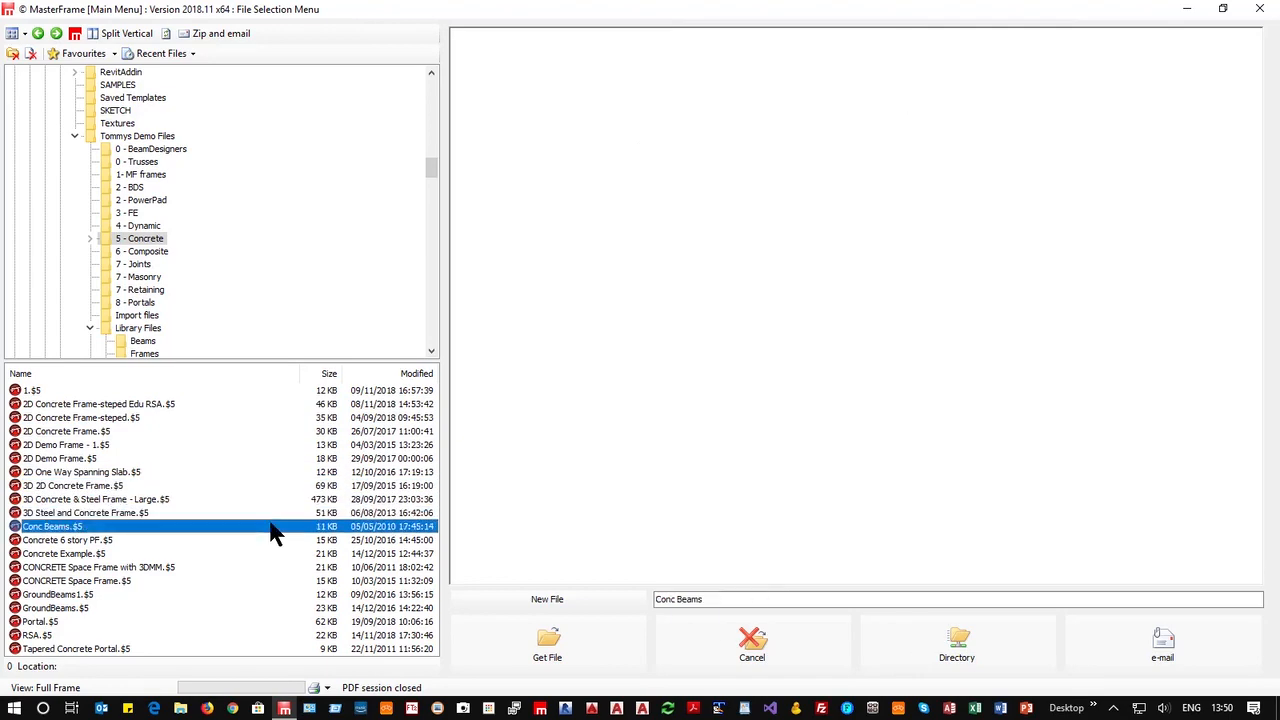
key(Down)
key(Down)
key(Down)
key(Down)
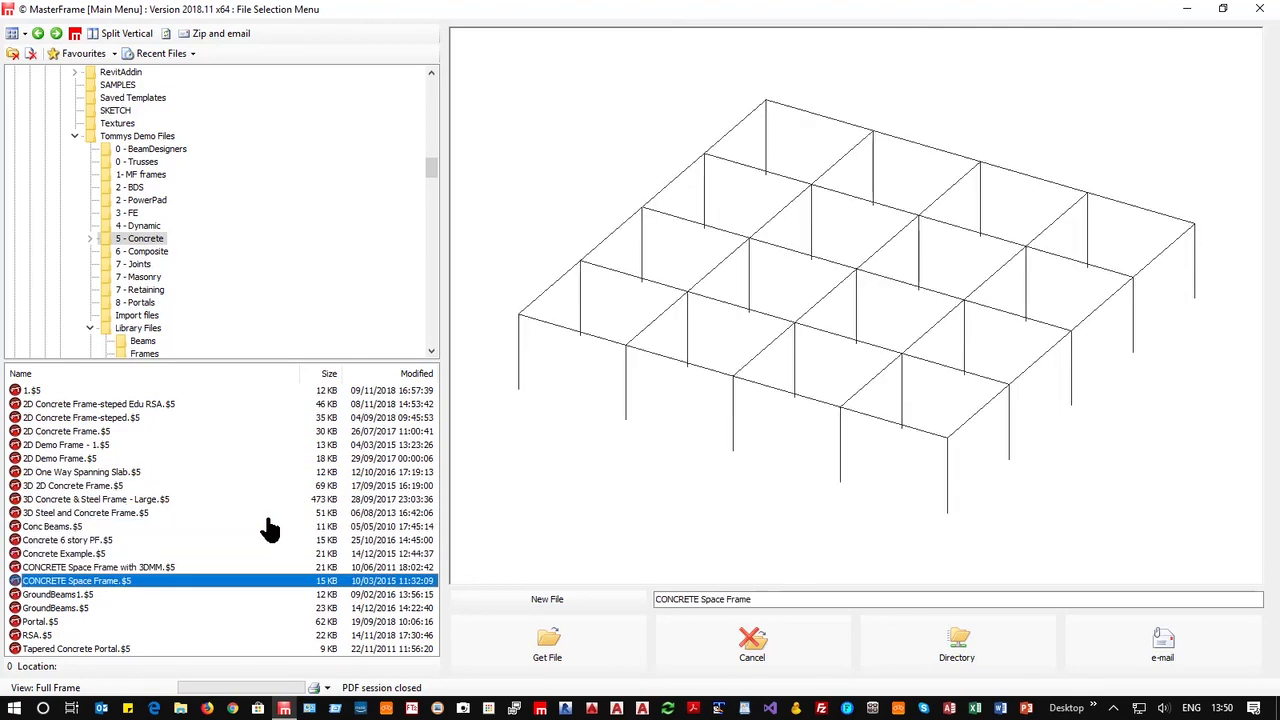
click(580, 642)
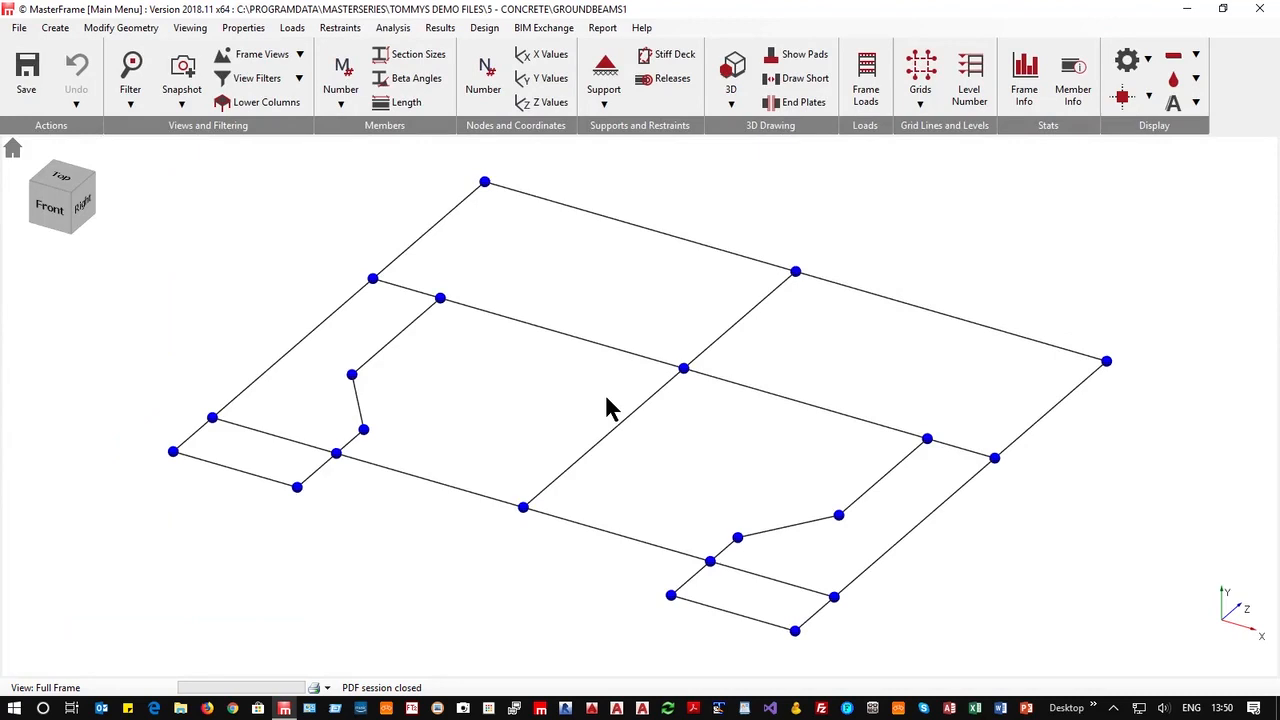
Show the supports on the ground beam model and review the Global Analysis Options, accepting them as they are.
click(609, 72)
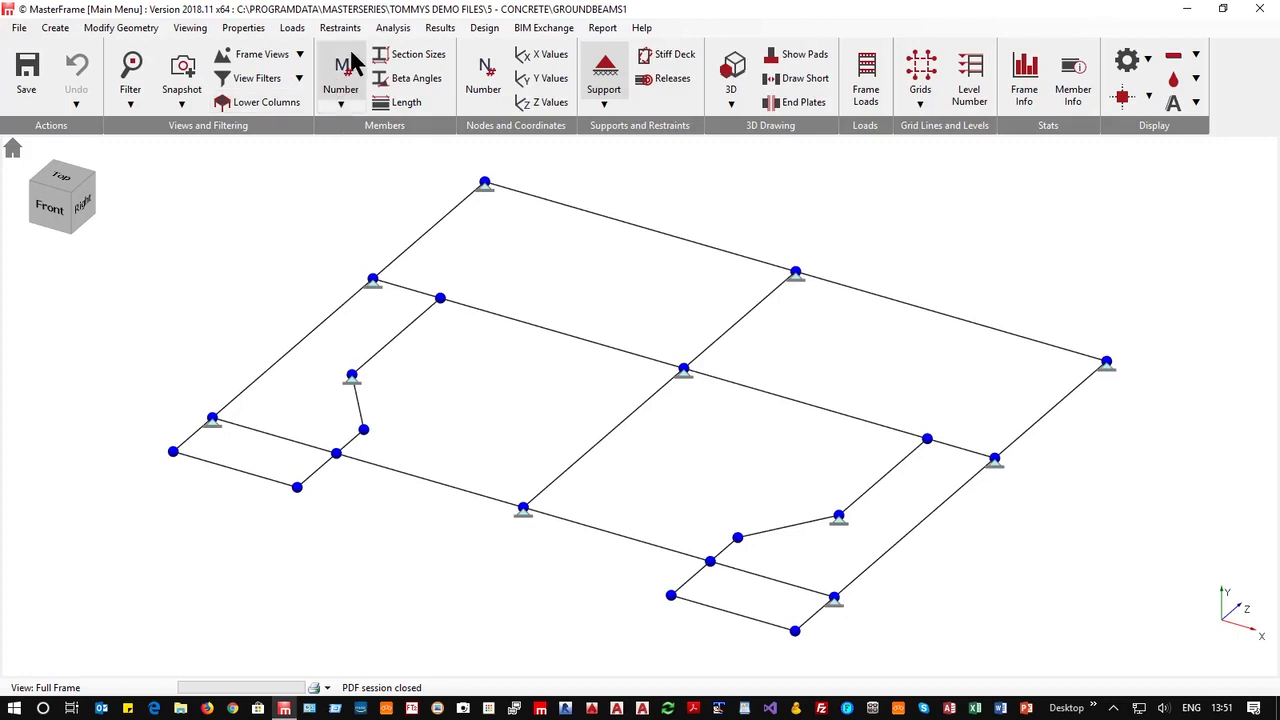
click(397, 32)
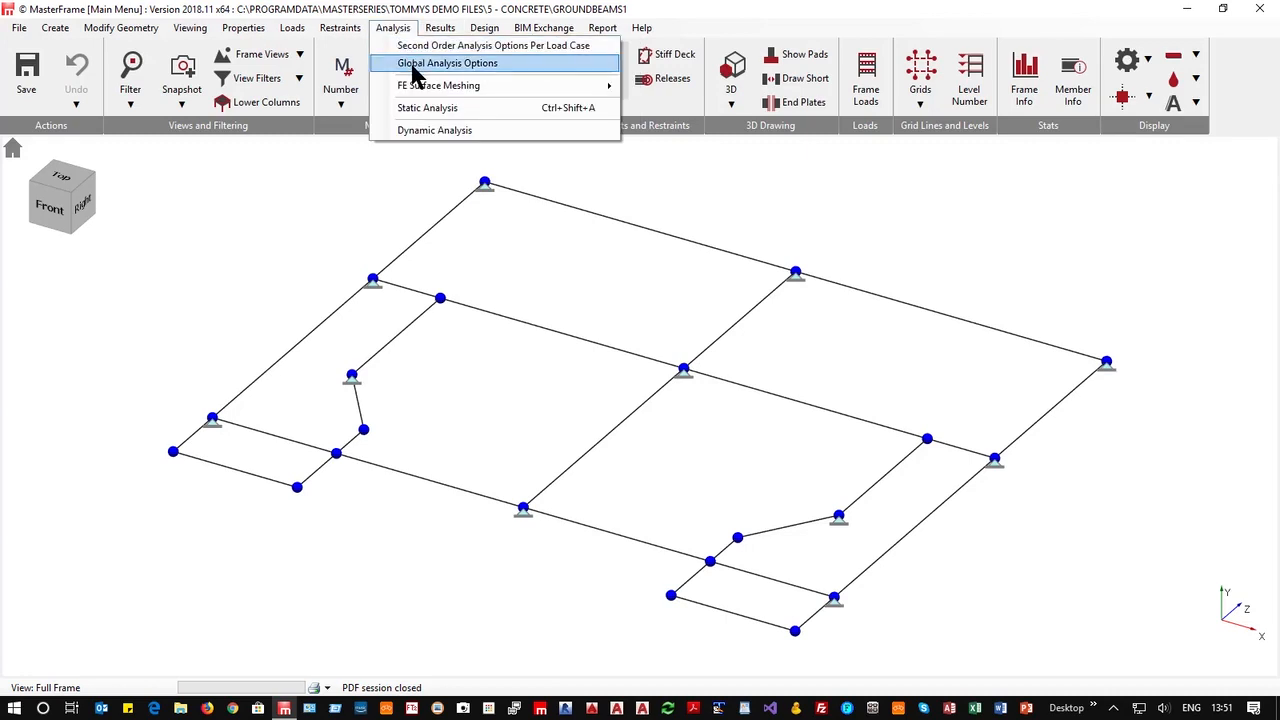
click(415, 65)
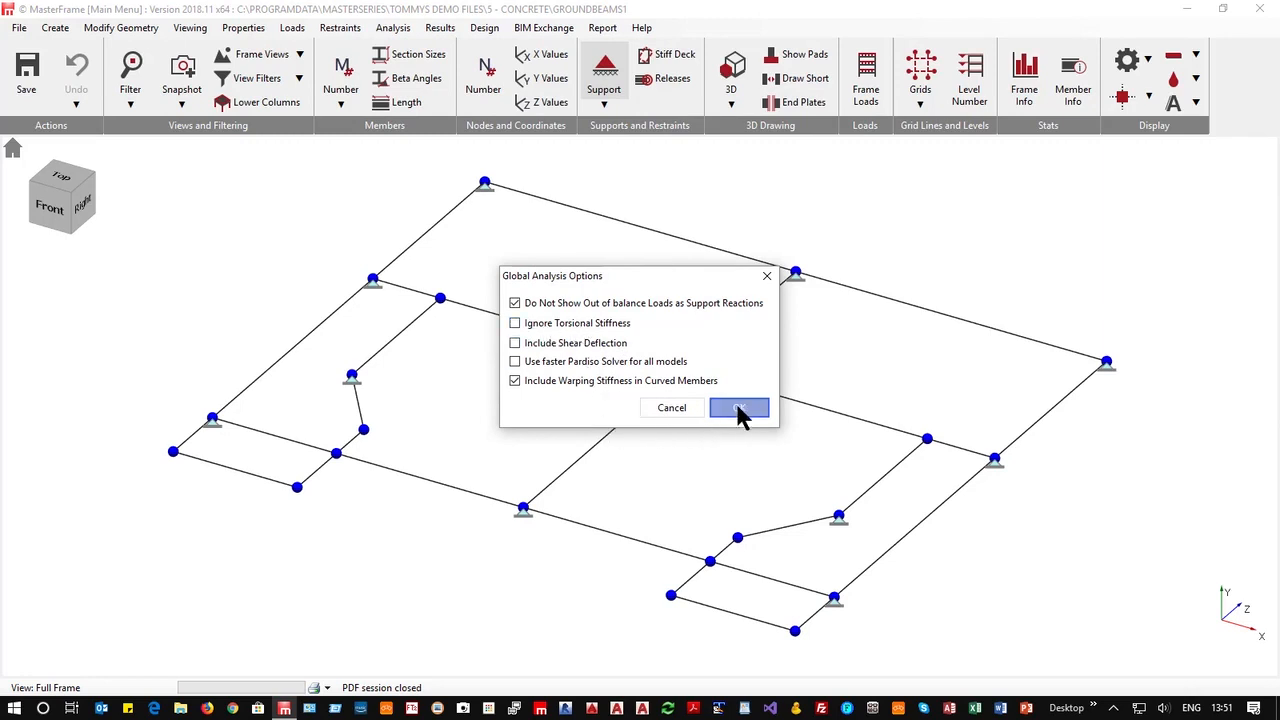
click(739, 407)
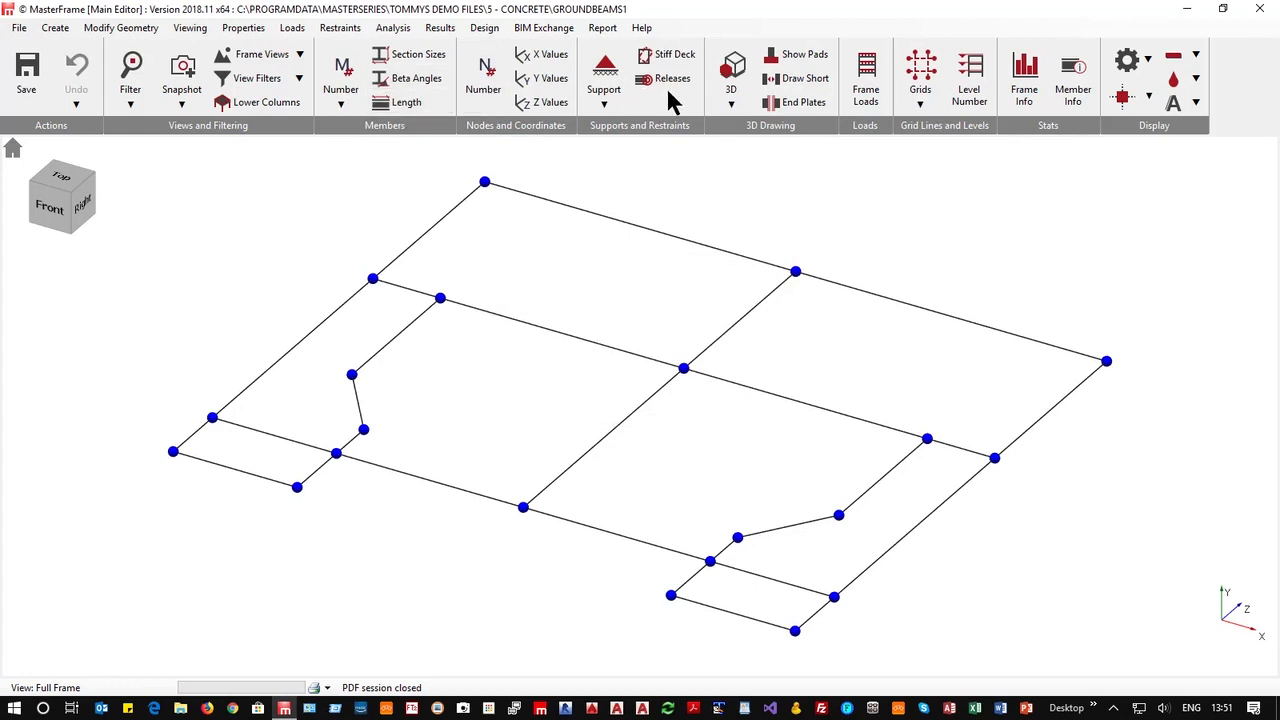
Run a static Space Frame analysis of the ground beam model.
click(402, 30)
click(433, 110)
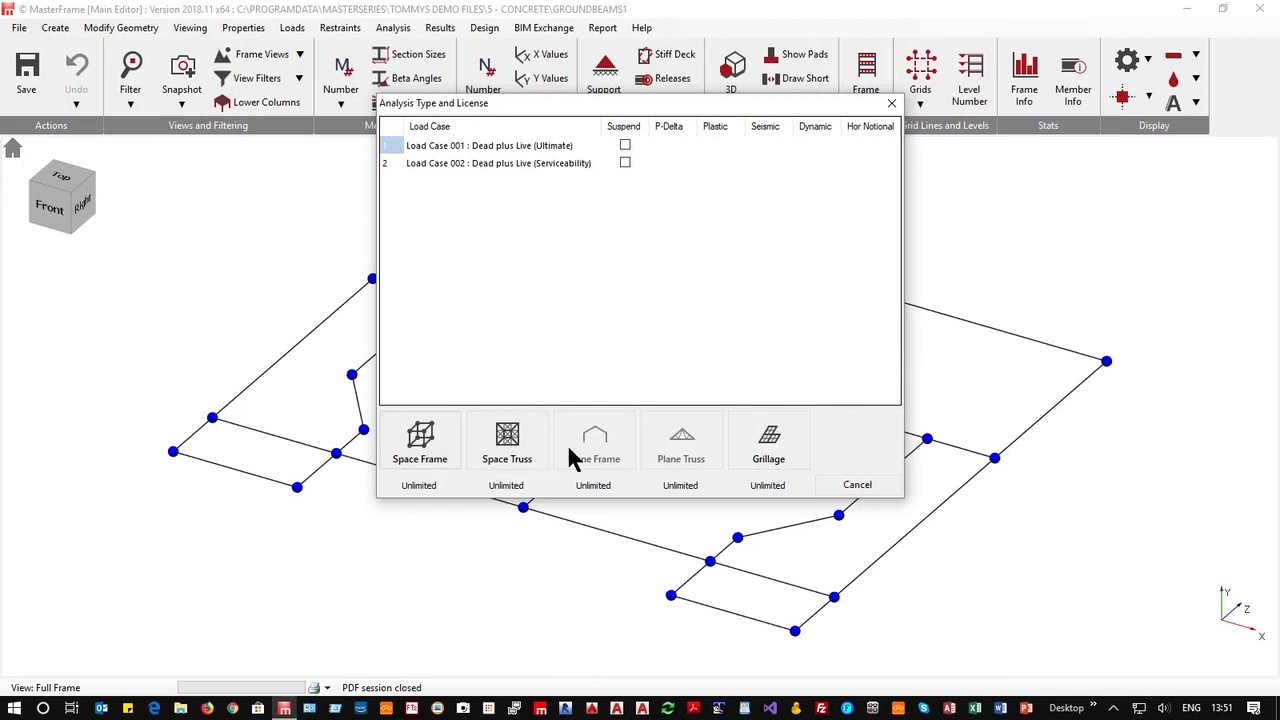
click(421, 445)
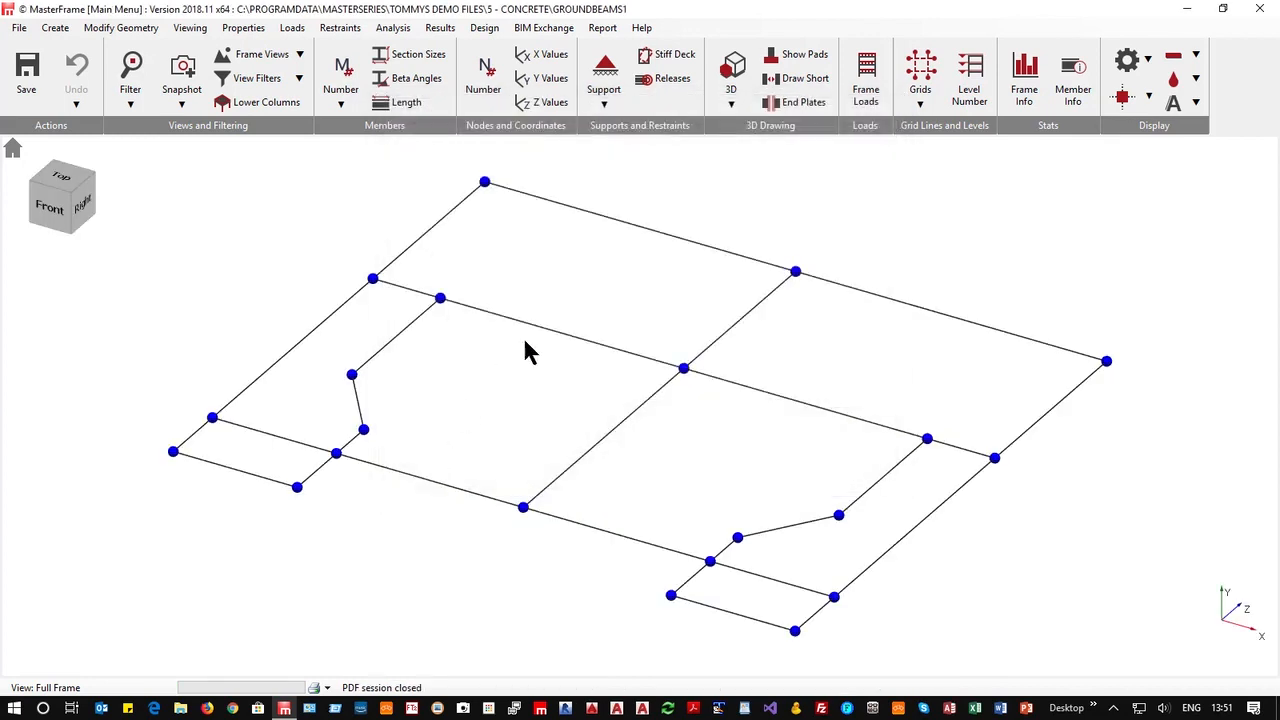
Open the graphic analysis results and display the bending moment diagrams for the ground beams.
click(440, 28)
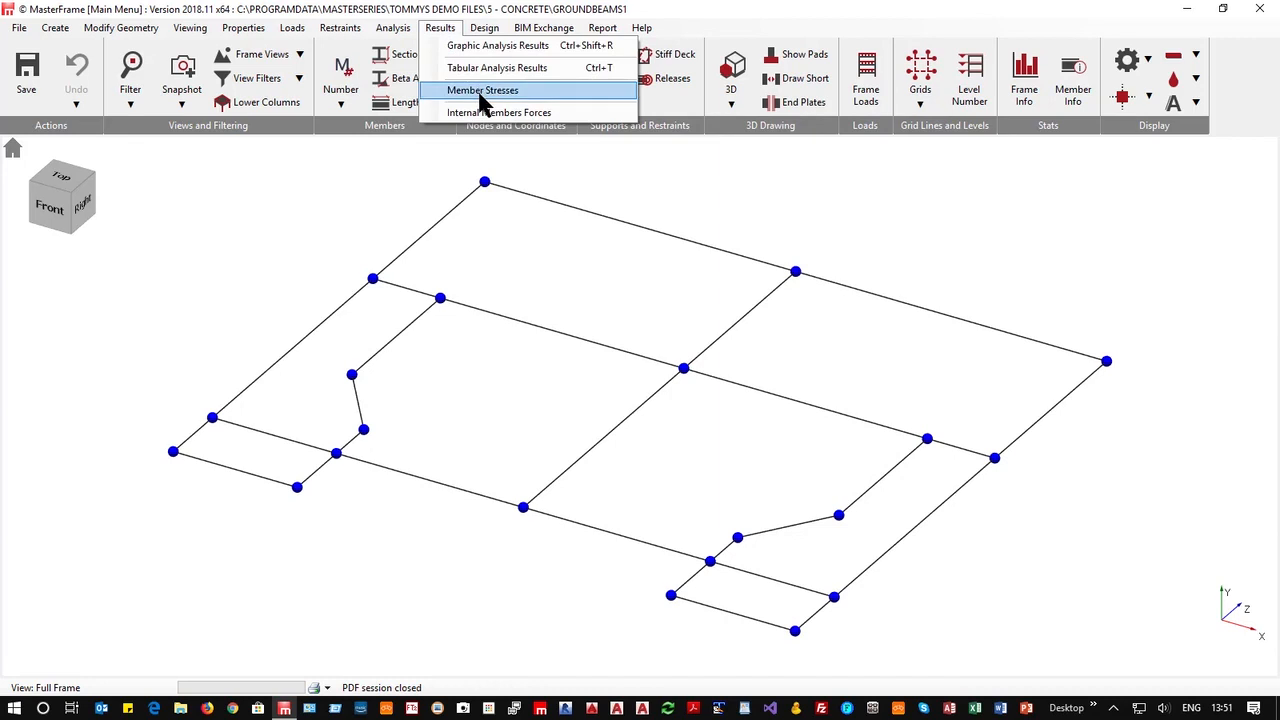
click(458, 46)
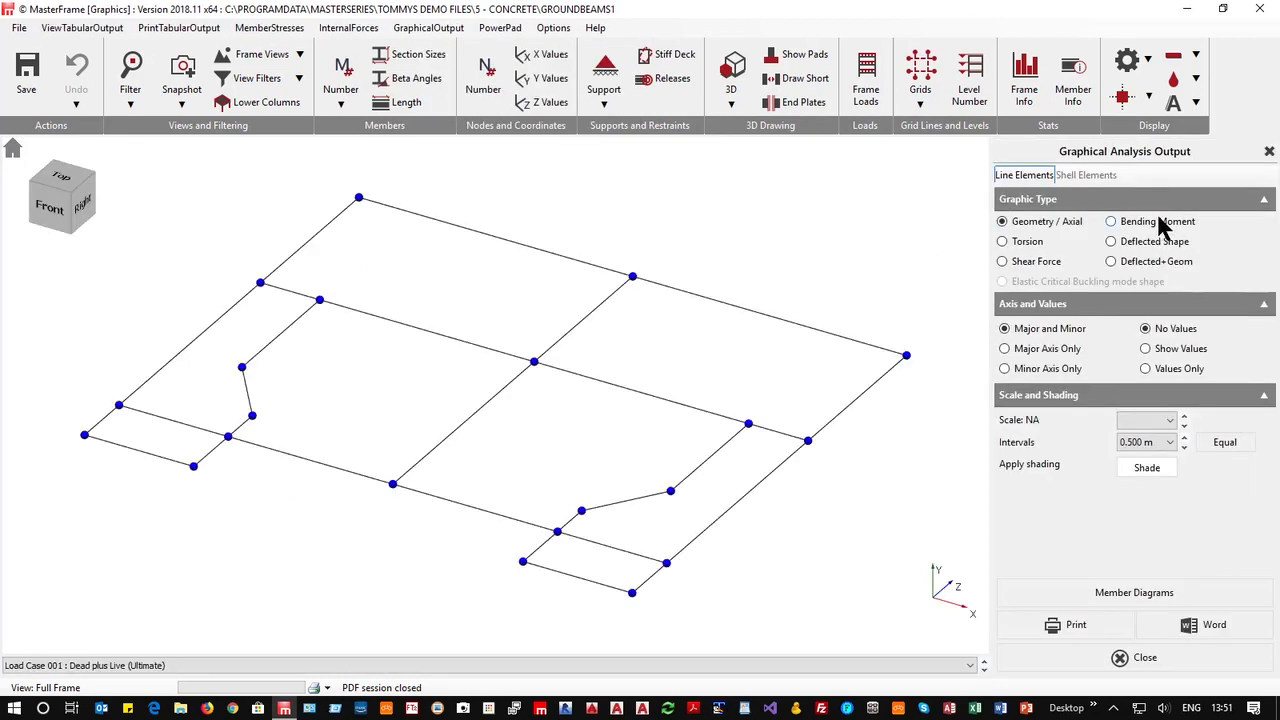
click(1160, 222)
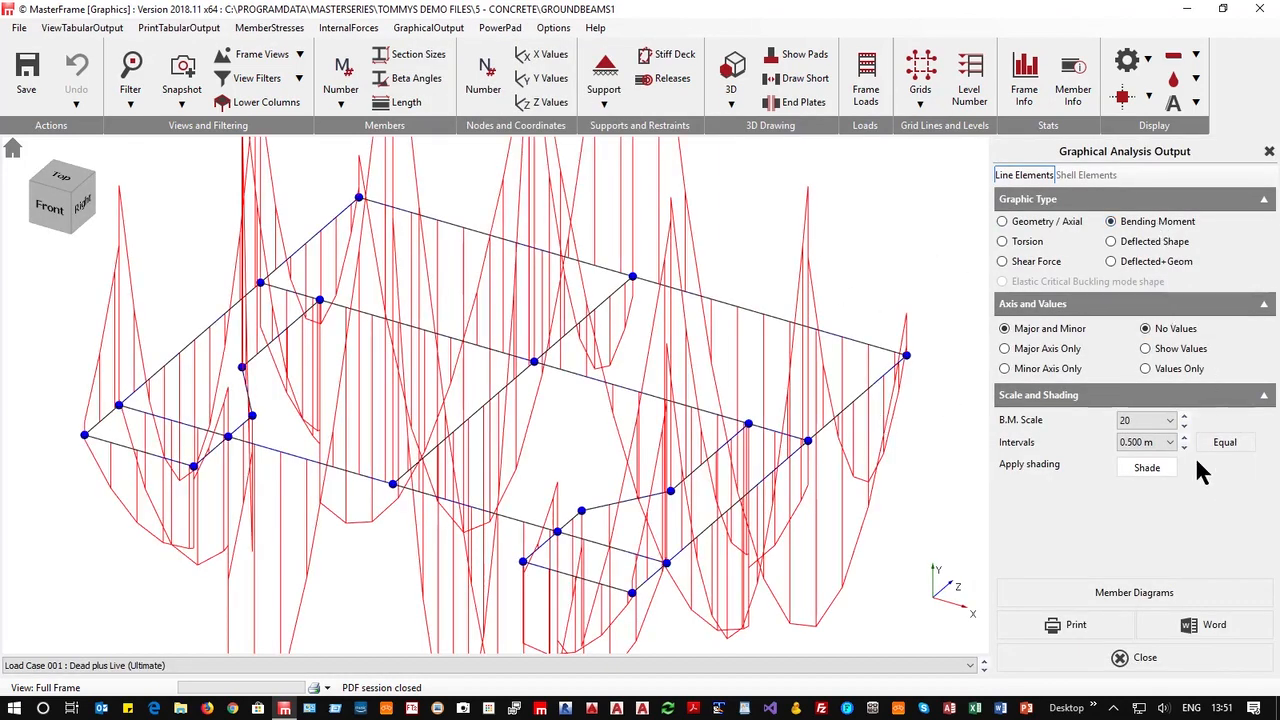
Set the bending moment scale to 100 and the intervals to 0.100 m, inspect the diagrams up close, and leave the results.
click(1184, 425)
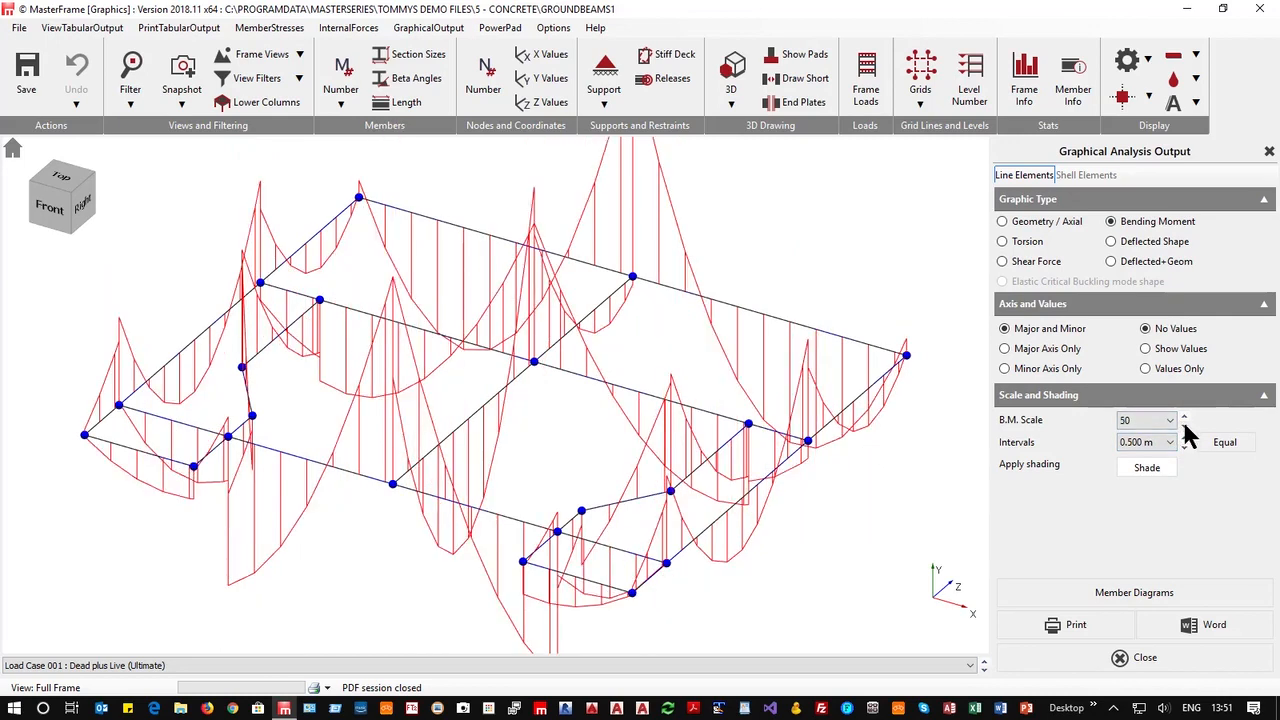
click(1184, 425)
click(1184, 447)
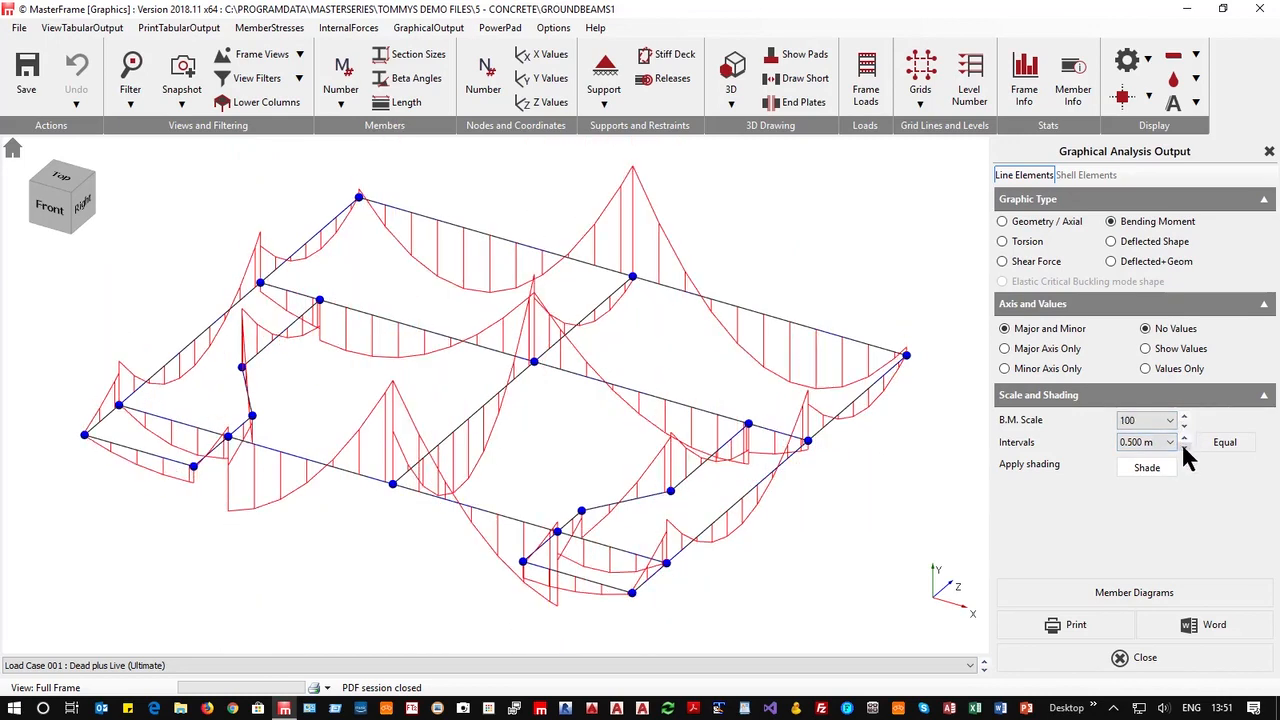
click(1184, 447)
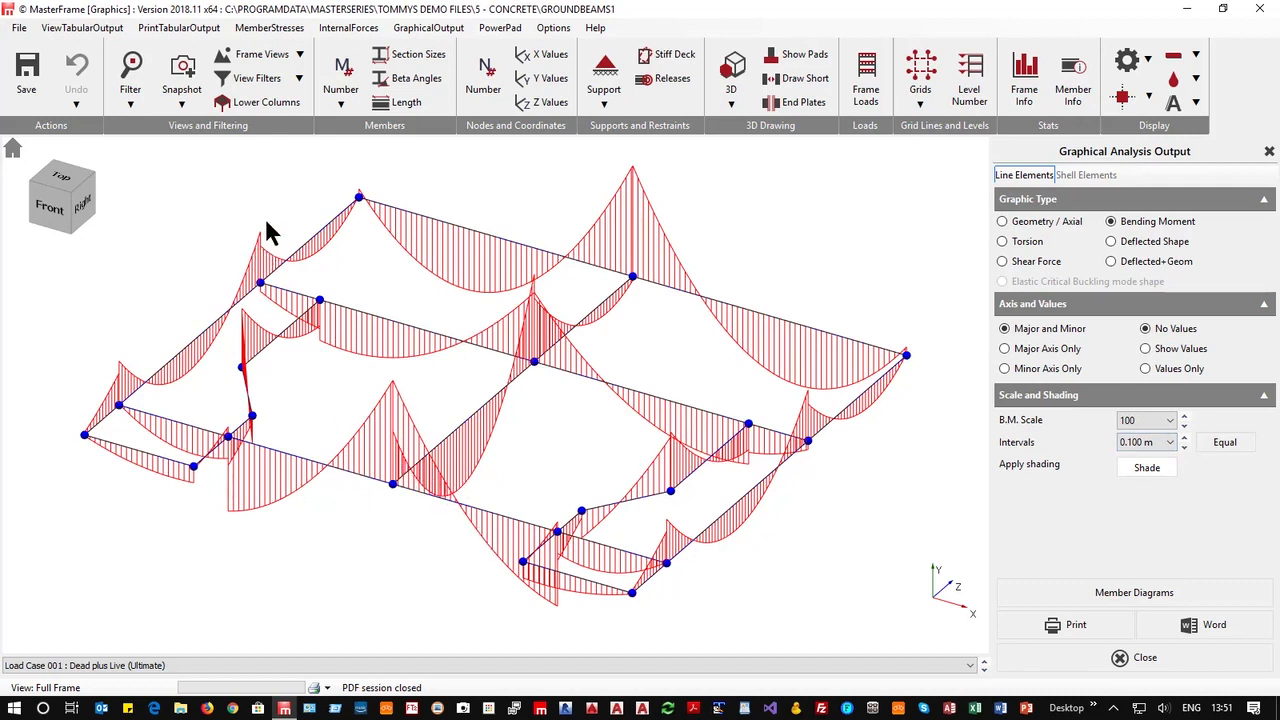
scroll(263, 257, up, 3)
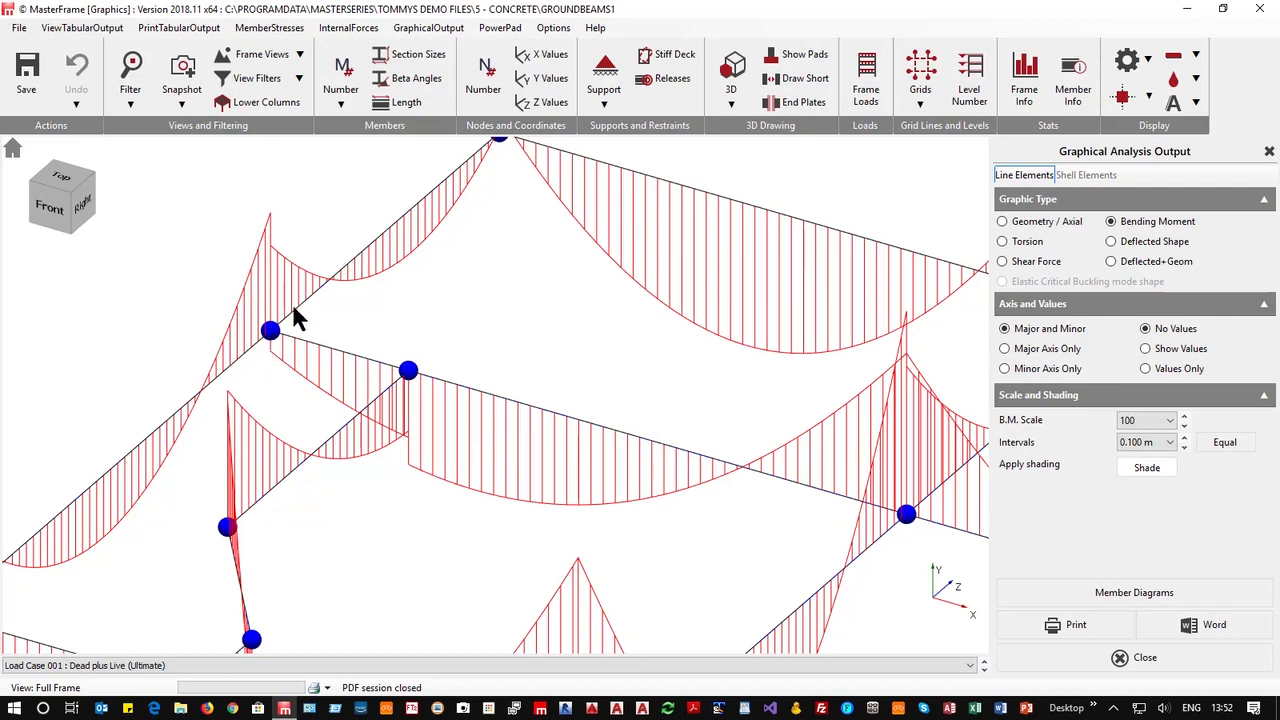
scroll(300, 330, down, 5)
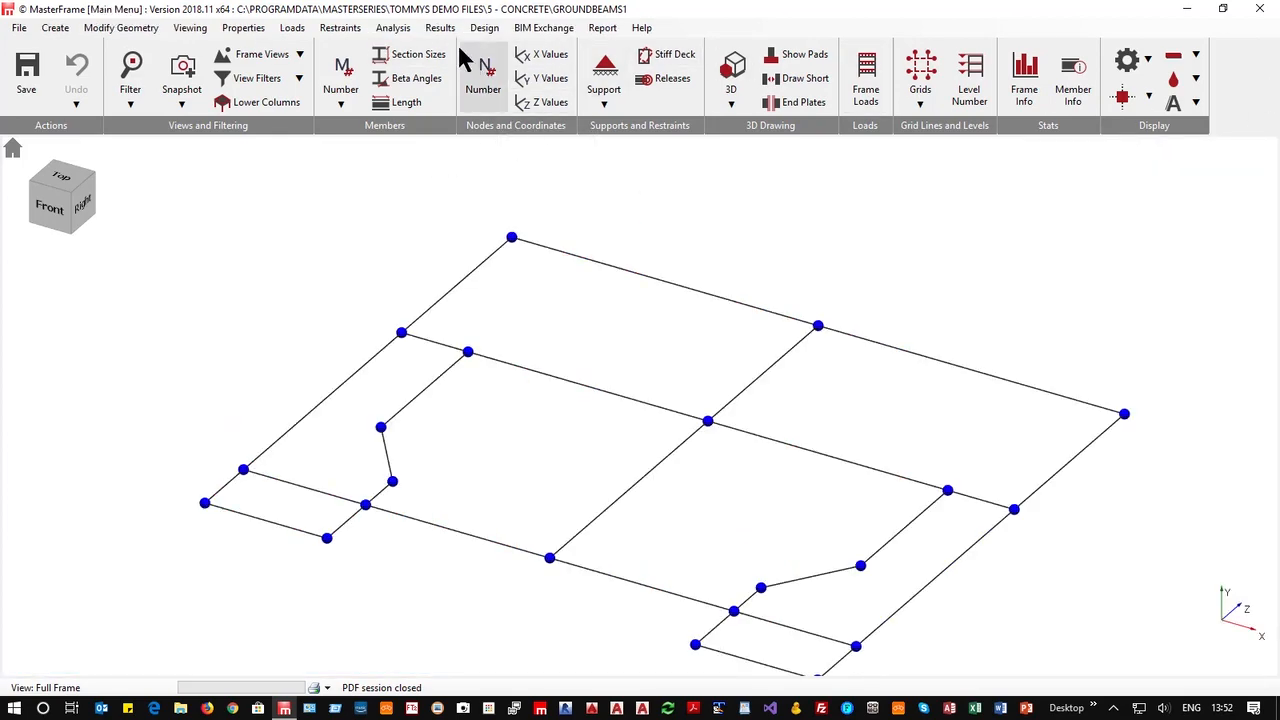
Start Concrete Beam Column Pad Design and view the reinforcement design of Member 15 and the central beam, Member 19.
click(484, 28)
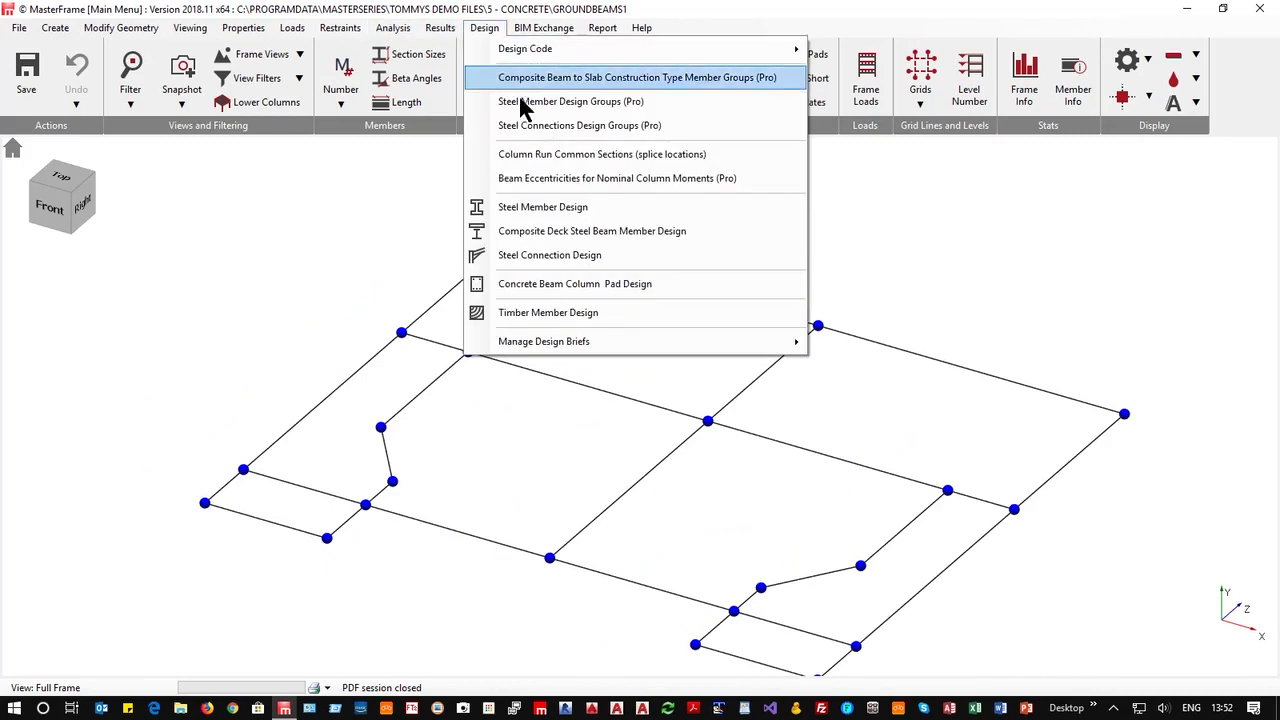
click(540, 290)
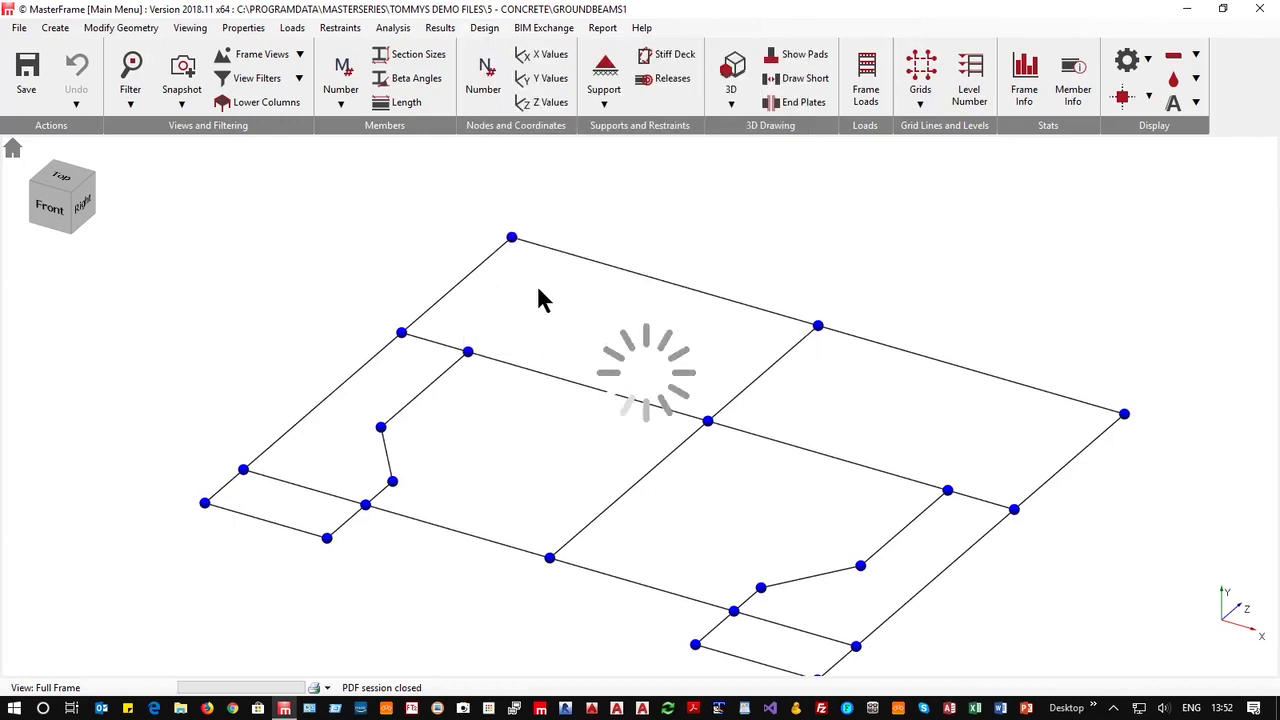
click(680, 327)
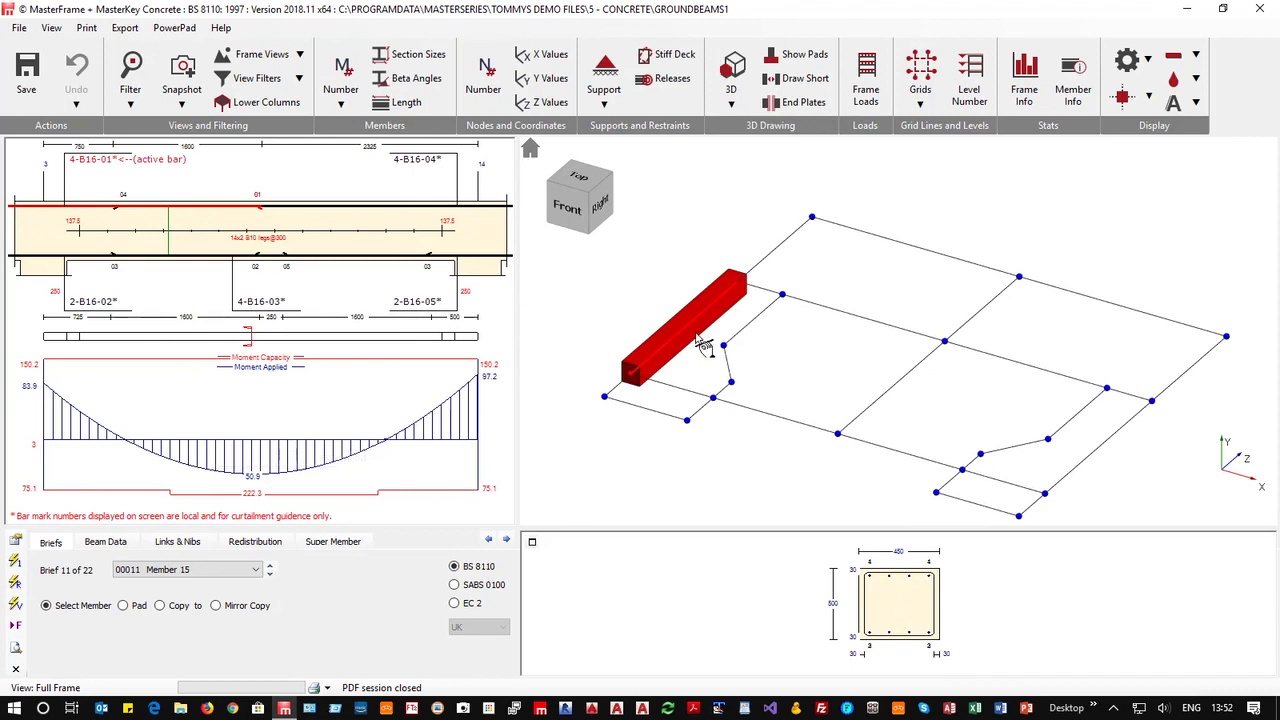
click(868, 408)
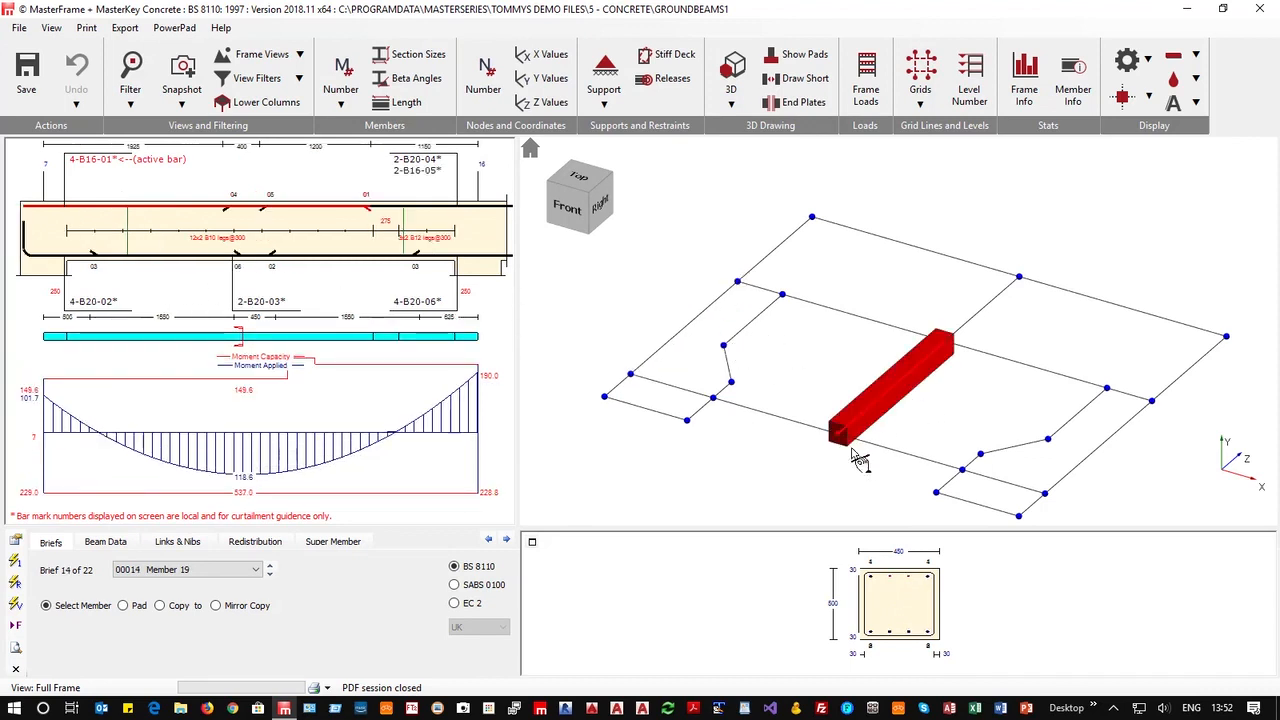
Open the concrete design's Basic Data & Defaults and close them without changes.
click(16, 541)
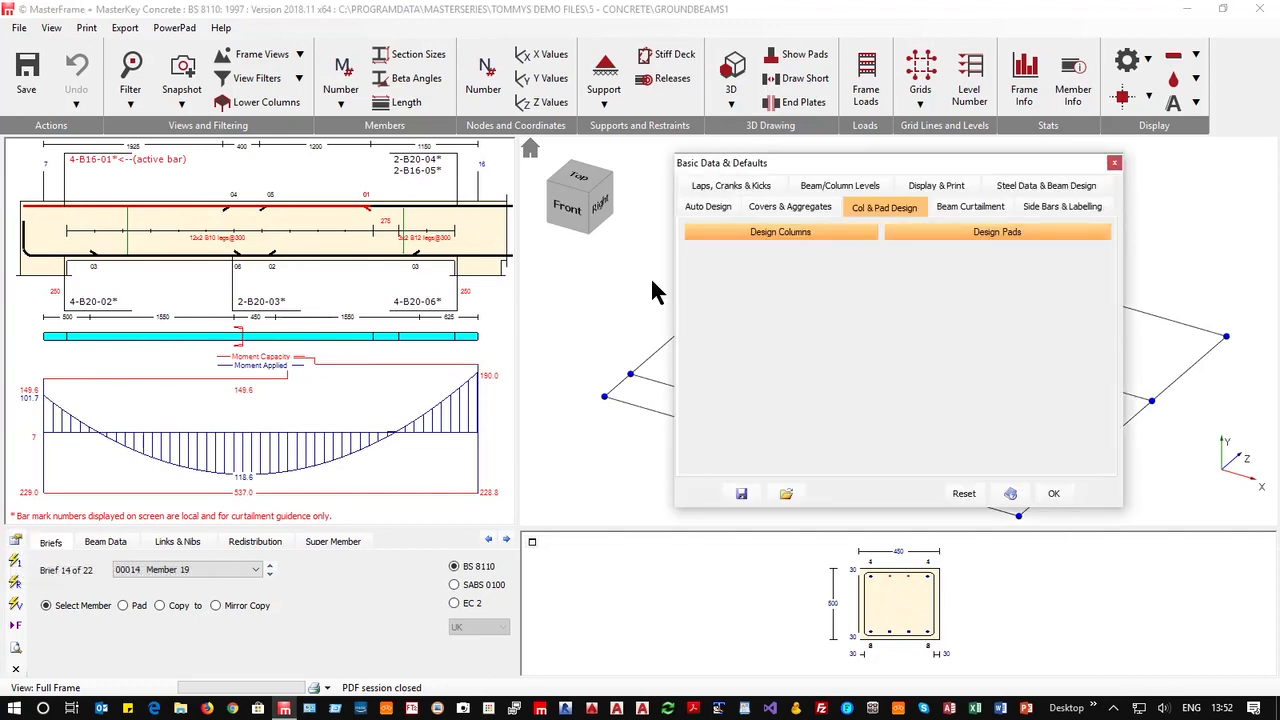
click(1114, 163)
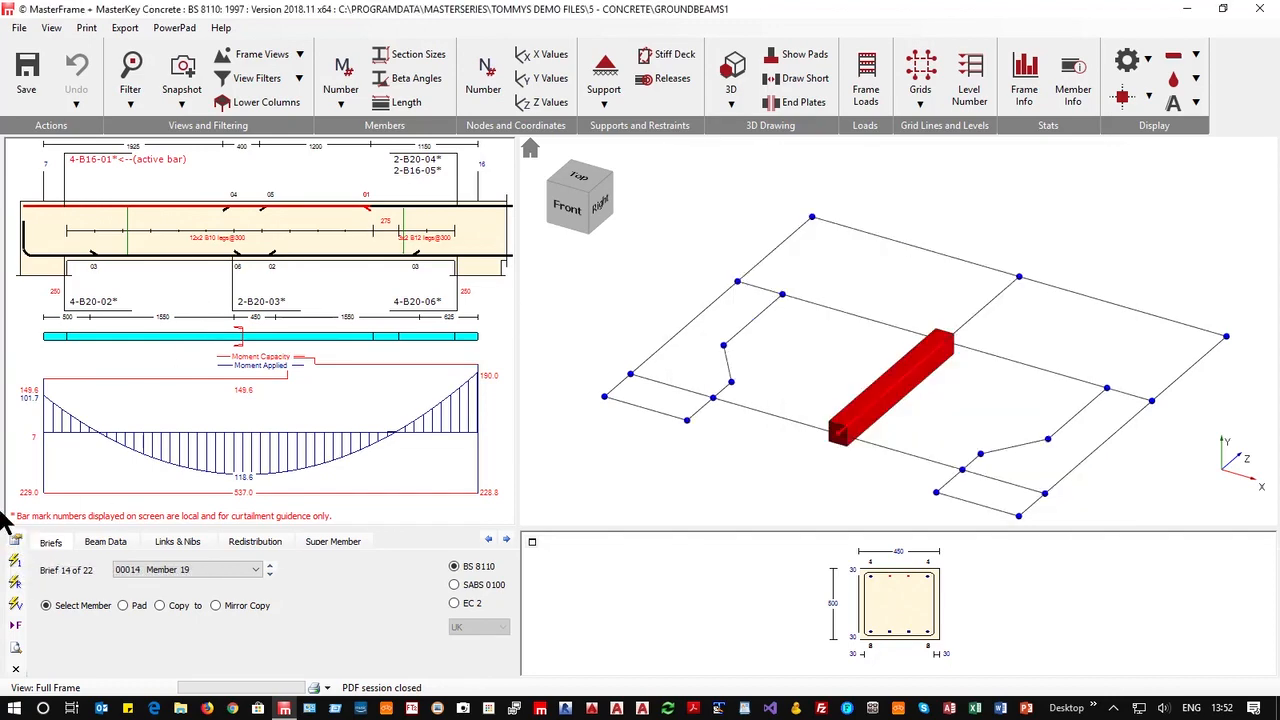
Show the full design calculations for Member 19 and review its bending, shear, deflection and dimensional checks.
click(16, 647)
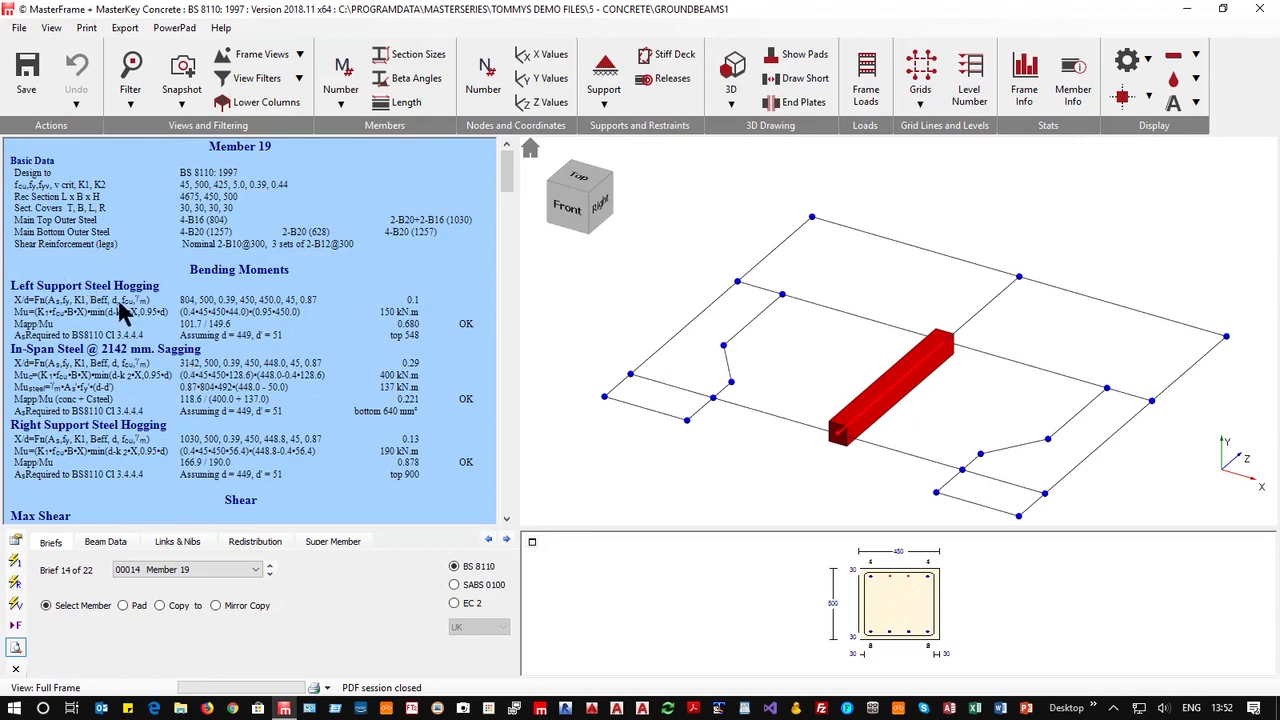
scroll(137, 340, down, 2)
scroll(137, 340, down, 15)
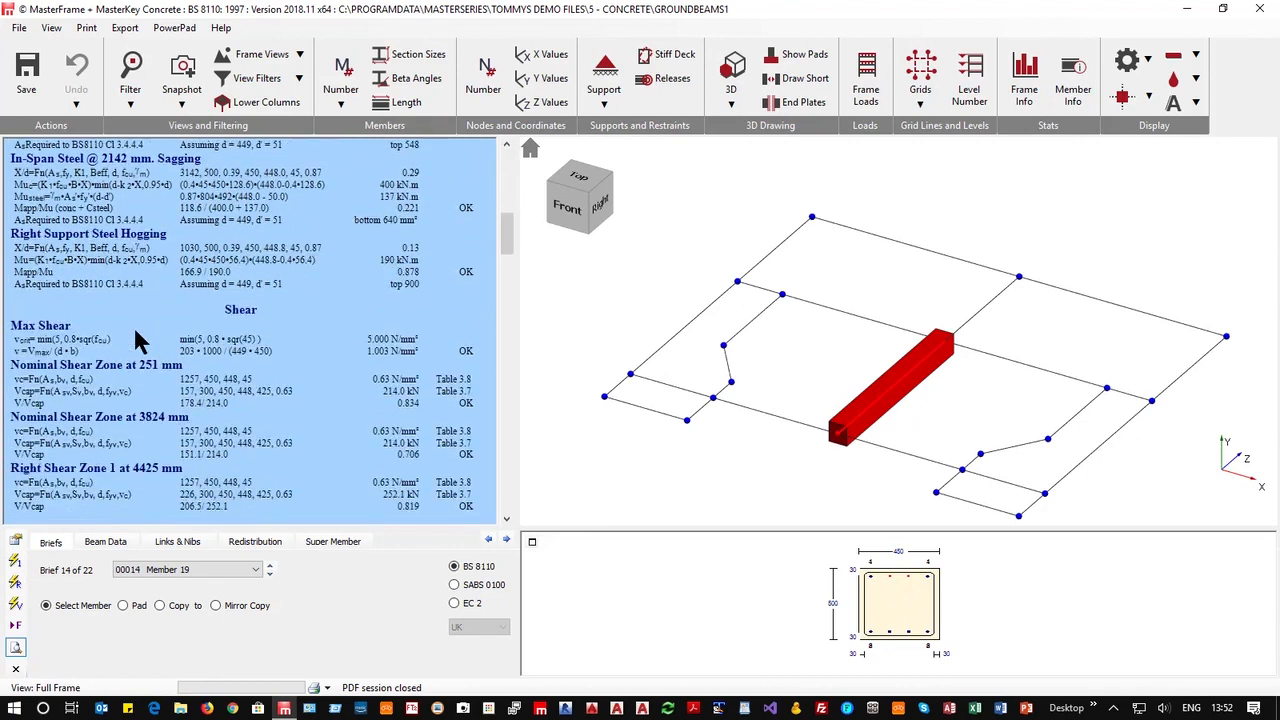
scroll(137, 340, down, 8)
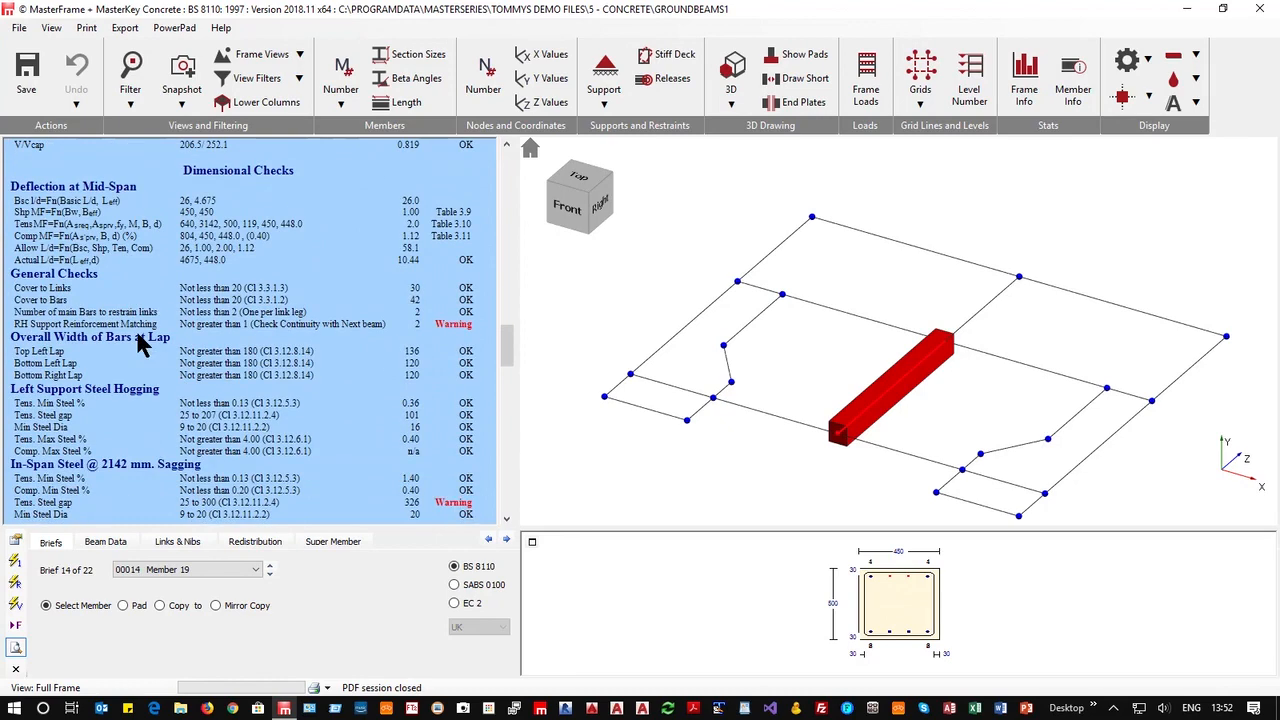
scroll(300, 340, up, 20)
scroll(676, 312, up, 5)
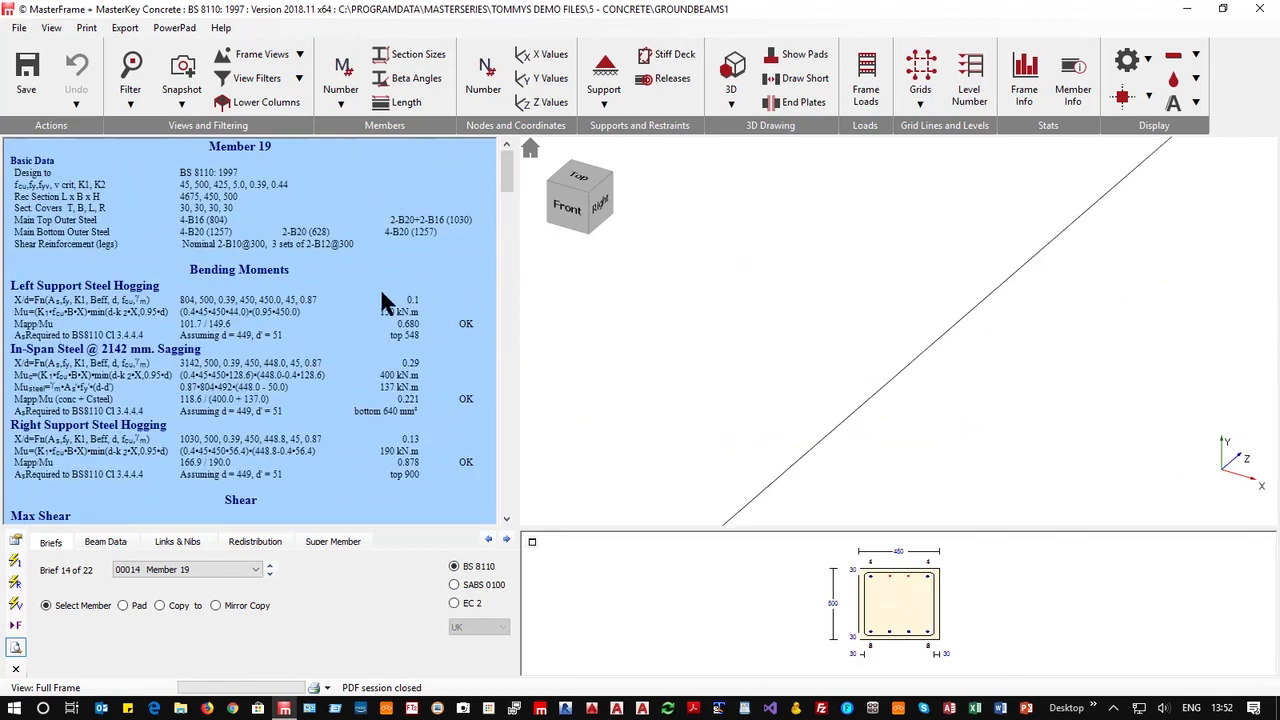
View the design calculations of Member 19 and Members 5-6 and leave the concrete design.
scroll(838, 362, down, 6)
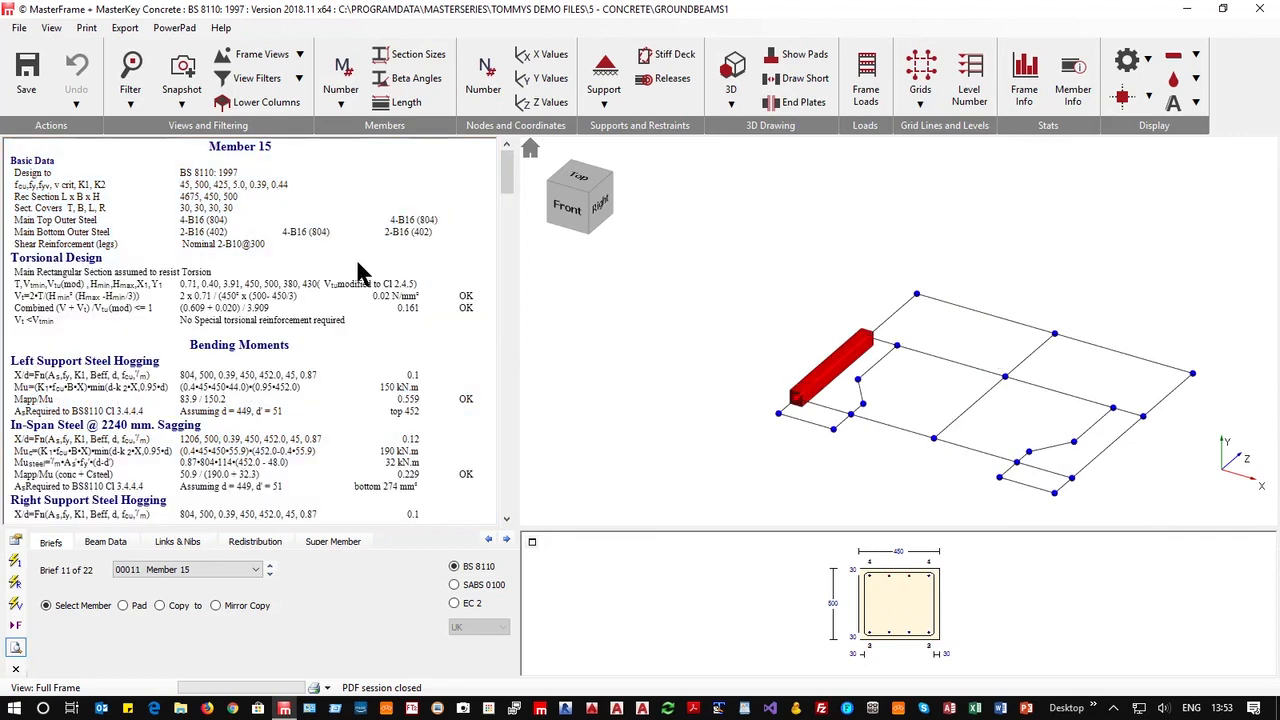
click(960, 435)
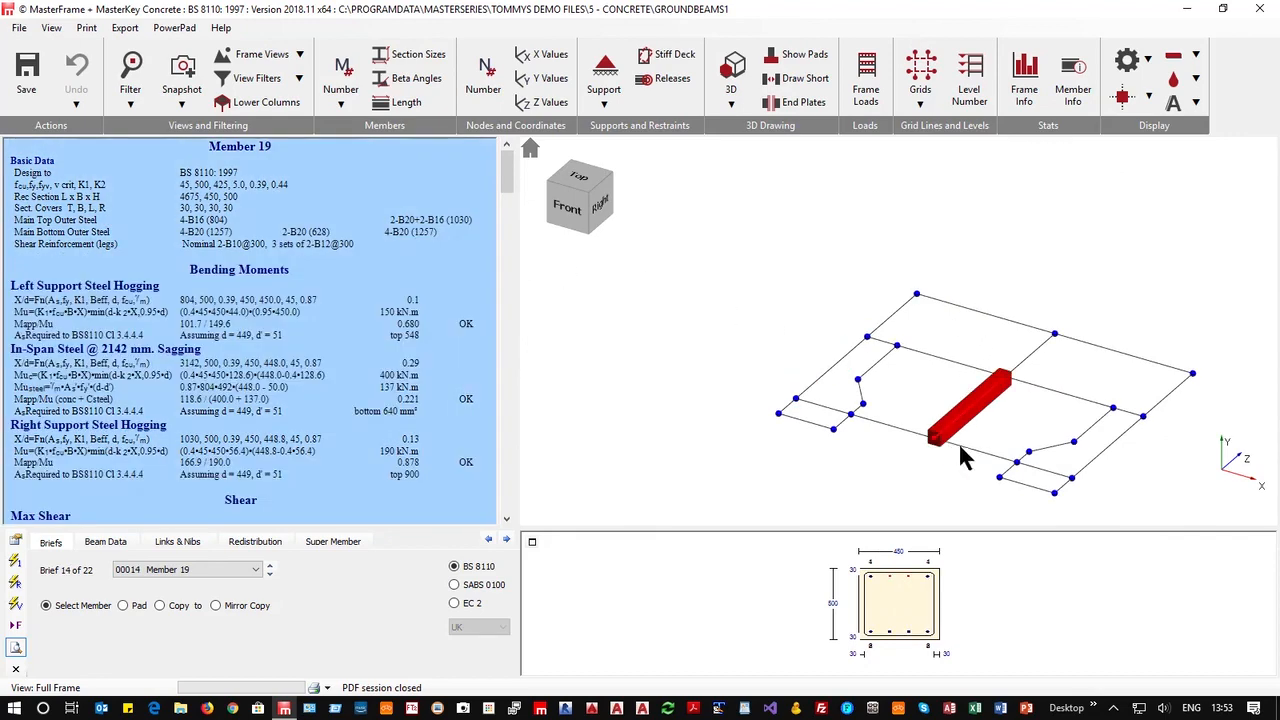
click(975, 463)
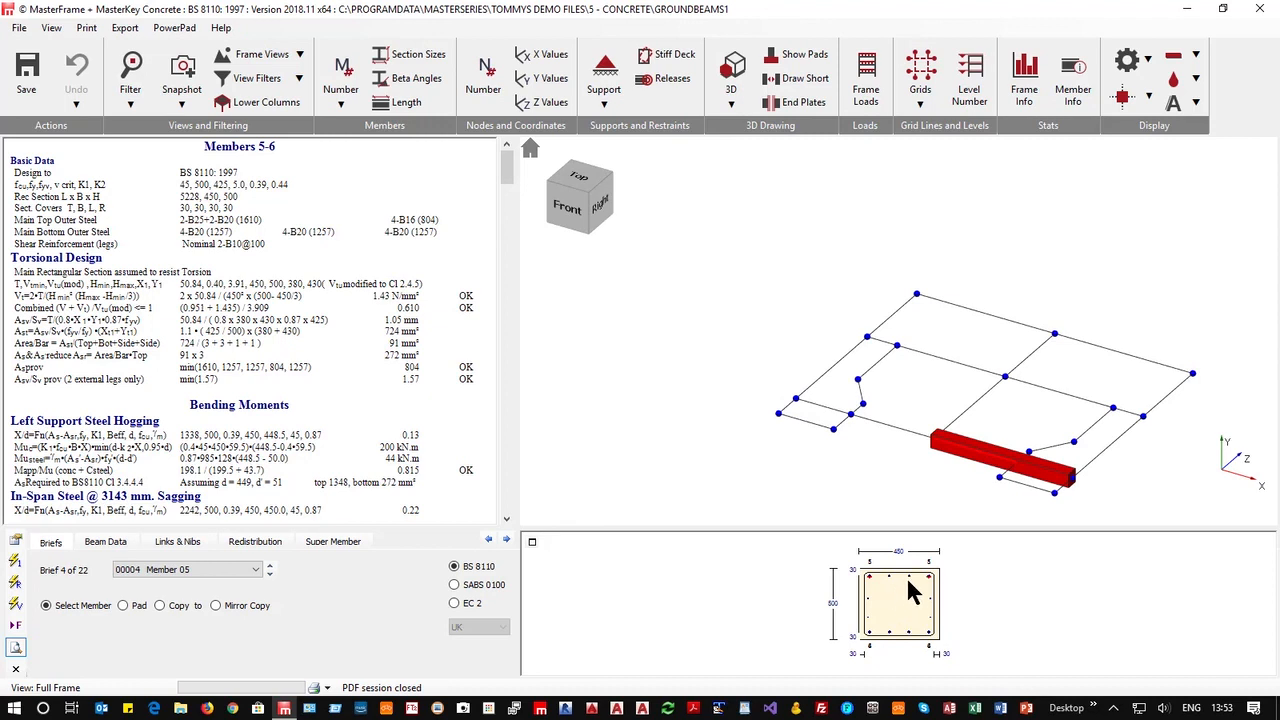
click(1259, 9)
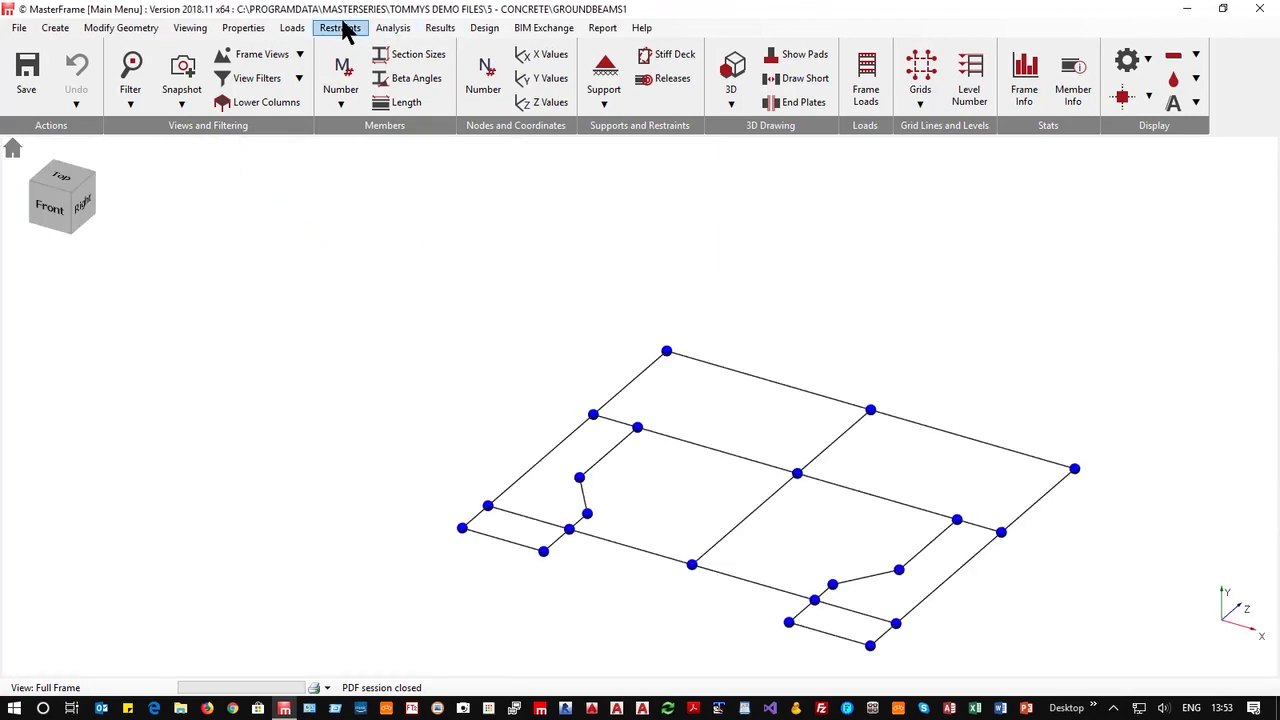
Turn on Ignore Torsional Stiffness in the global analysis options.
click(340, 27)
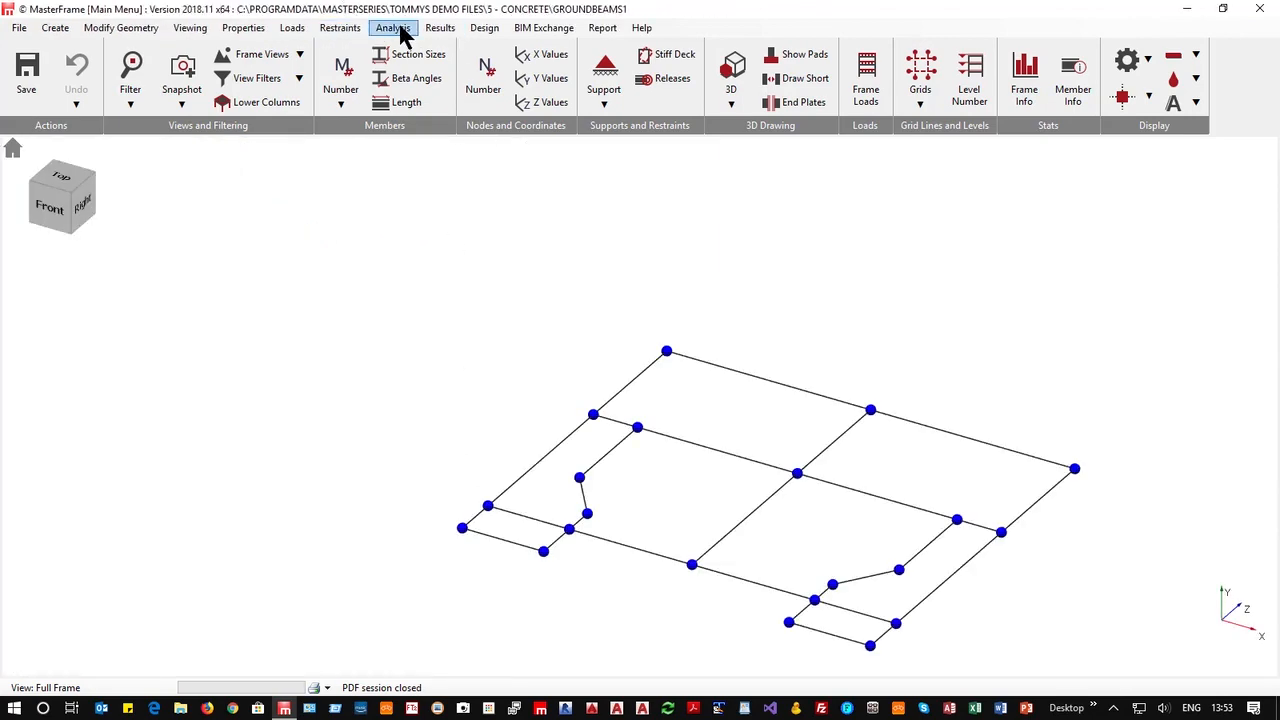
click(395, 28)
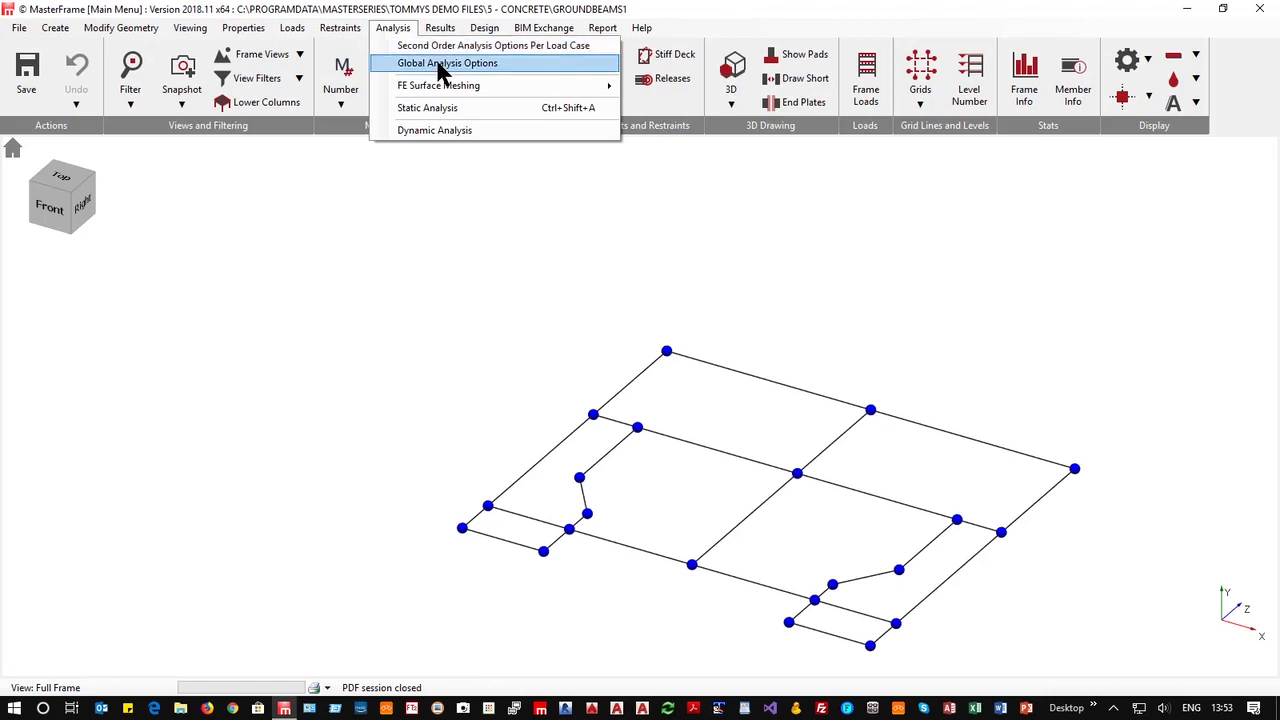
click(440, 64)
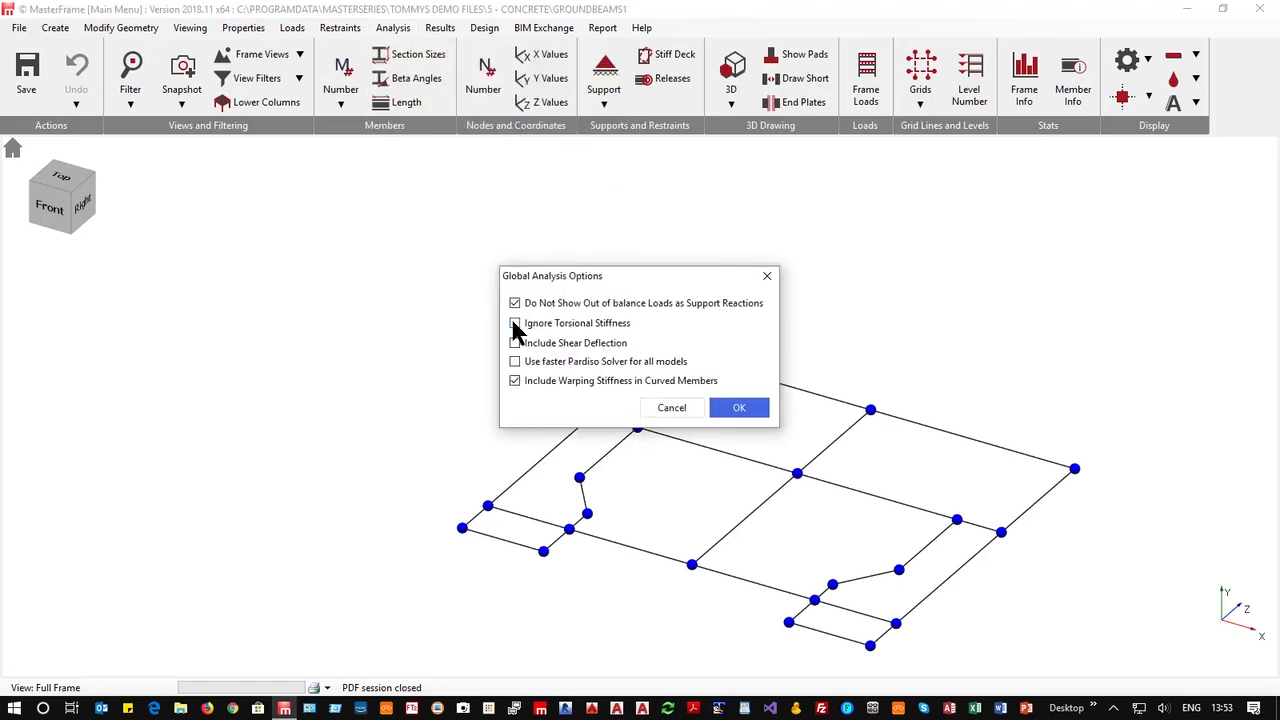
click(514, 325)
click(741, 410)
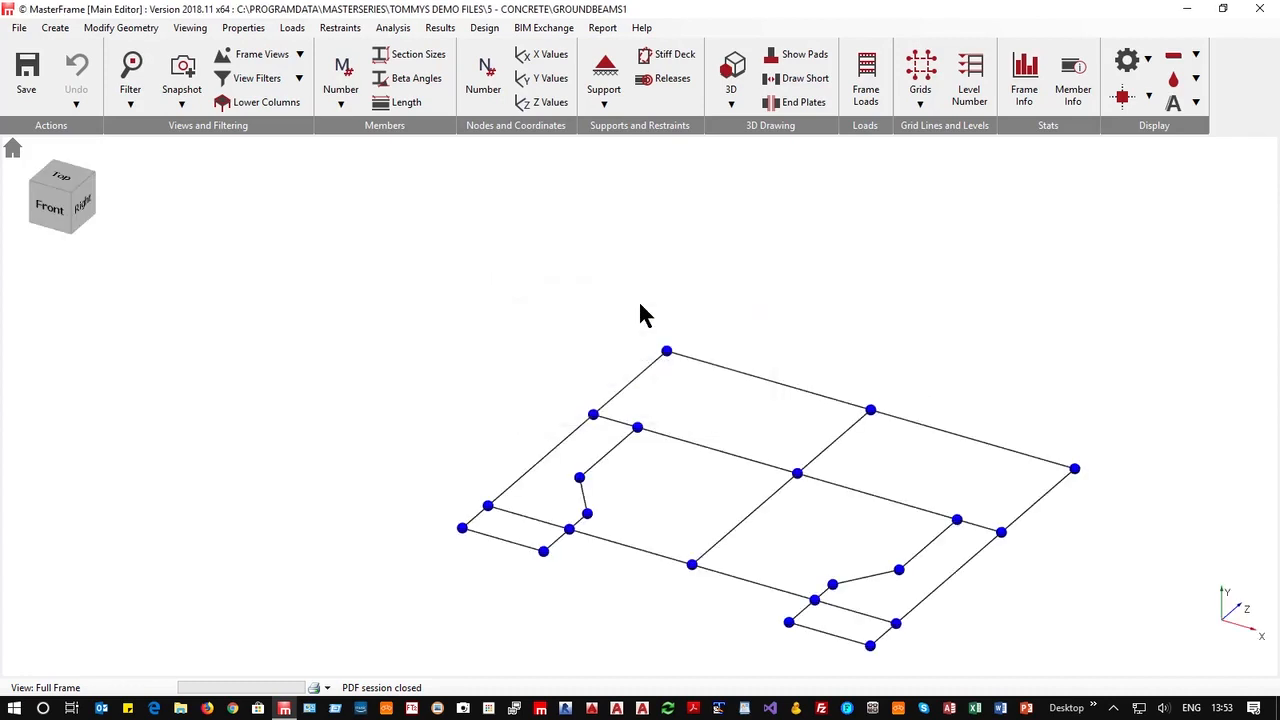
Try to run the static analysis as a Space Frame and decline re-analysing with 1% partial fixity.
click(392, 30)
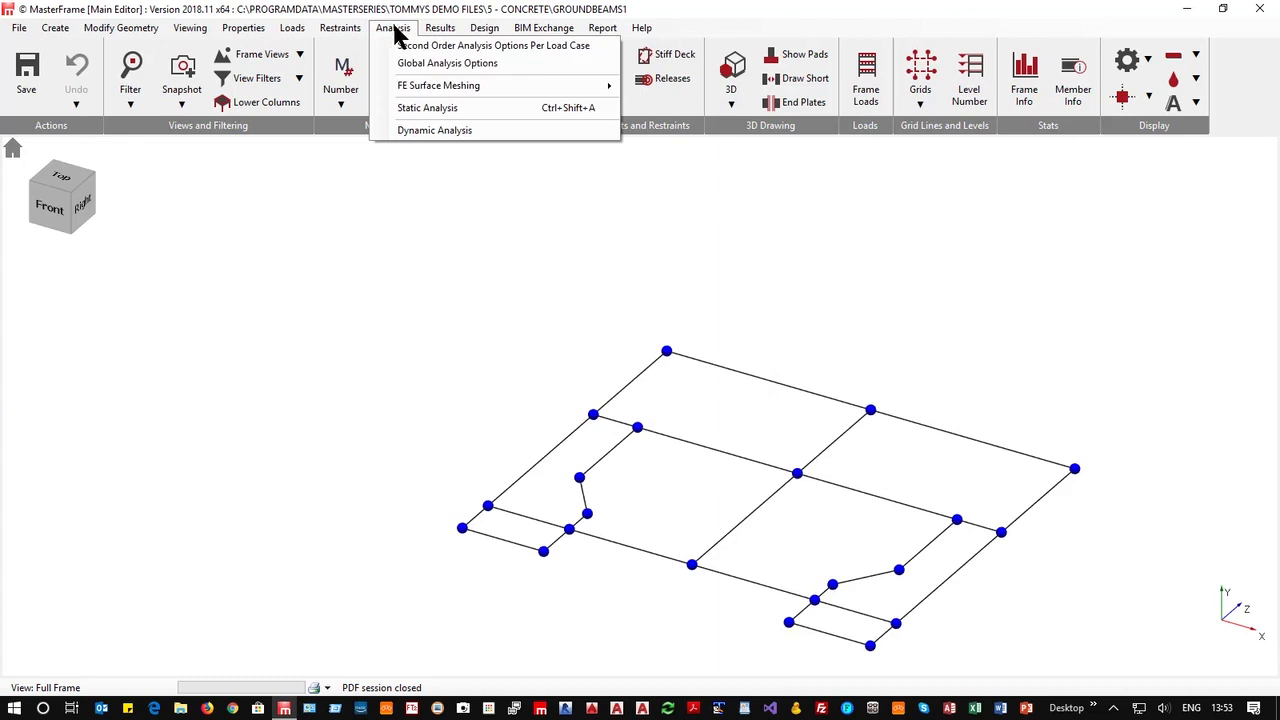
click(428, 108)
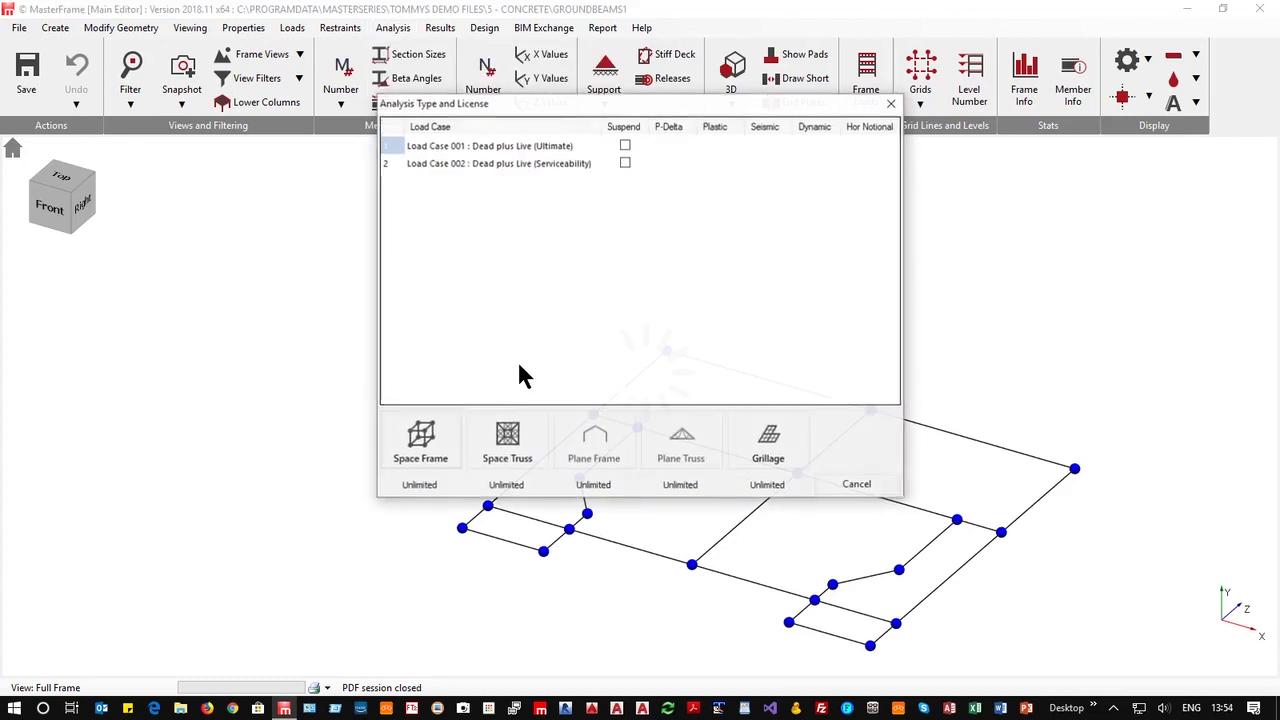
click(440, 455)
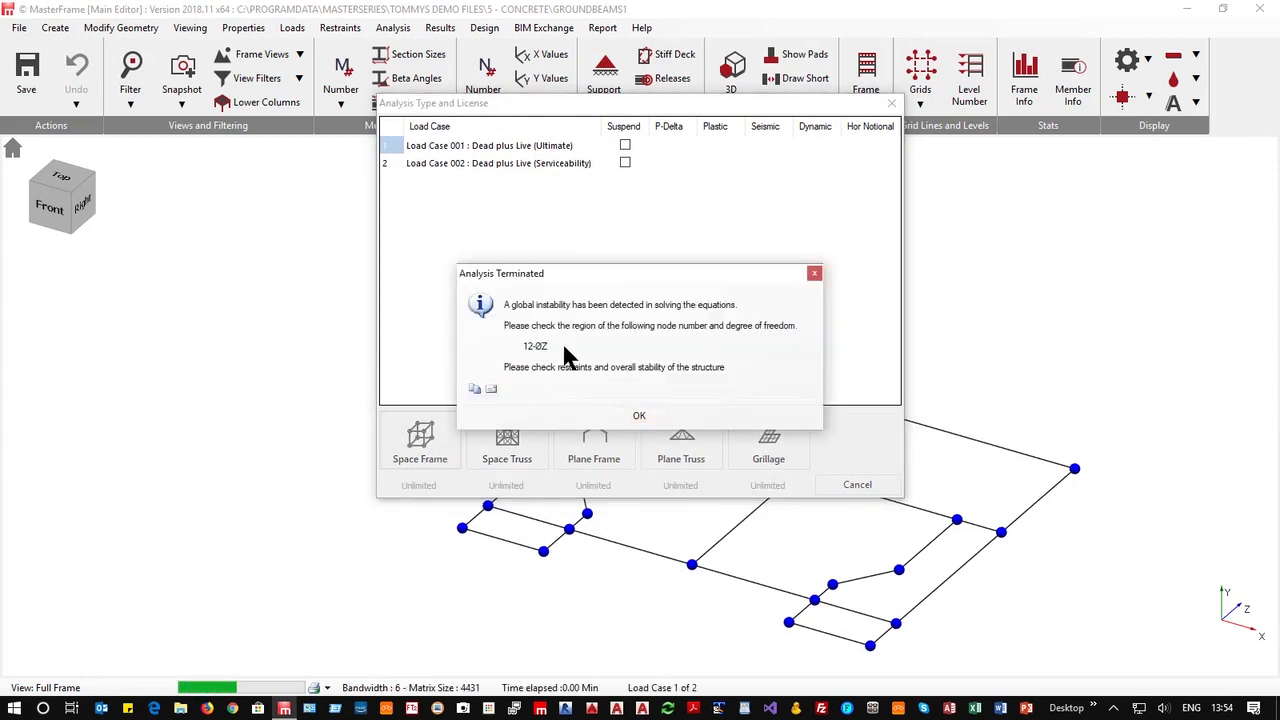
click(641, 416)
click(607, 424)
click(636, 416)
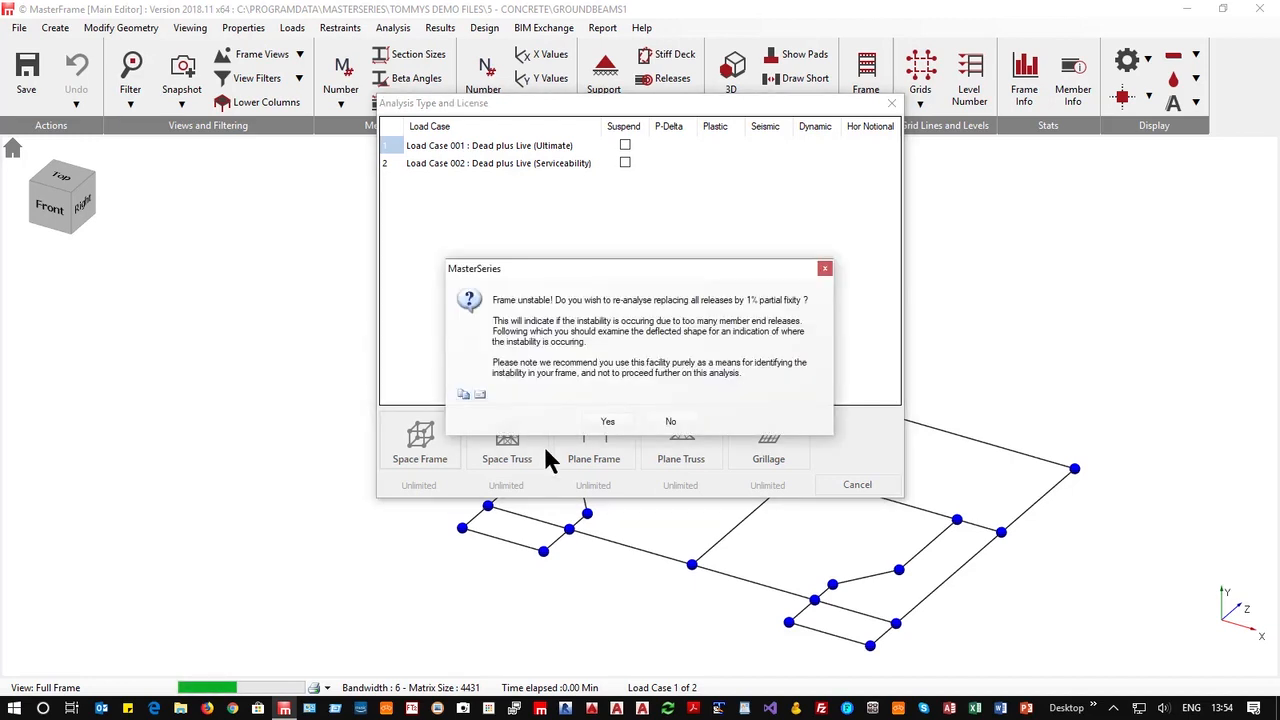
click(671, 423)
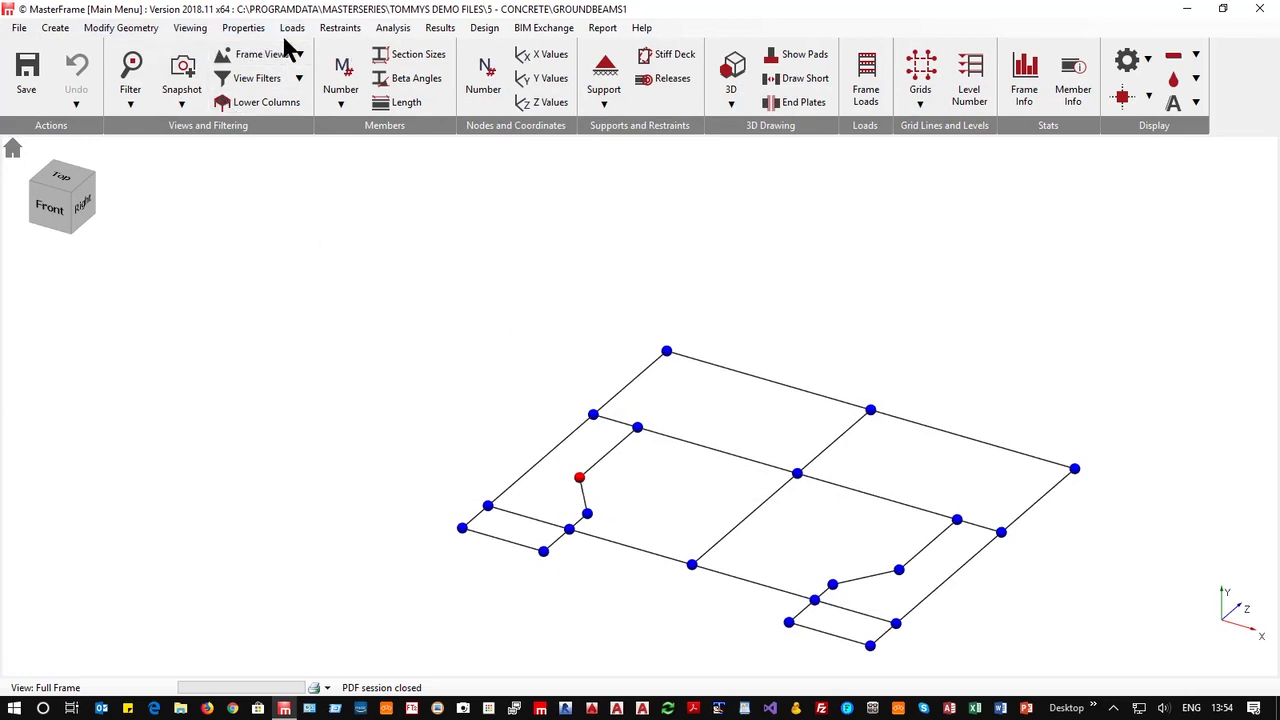
Check the member end releases with the node markers hidden, and view the model's nodal supports.
click(334, 30)
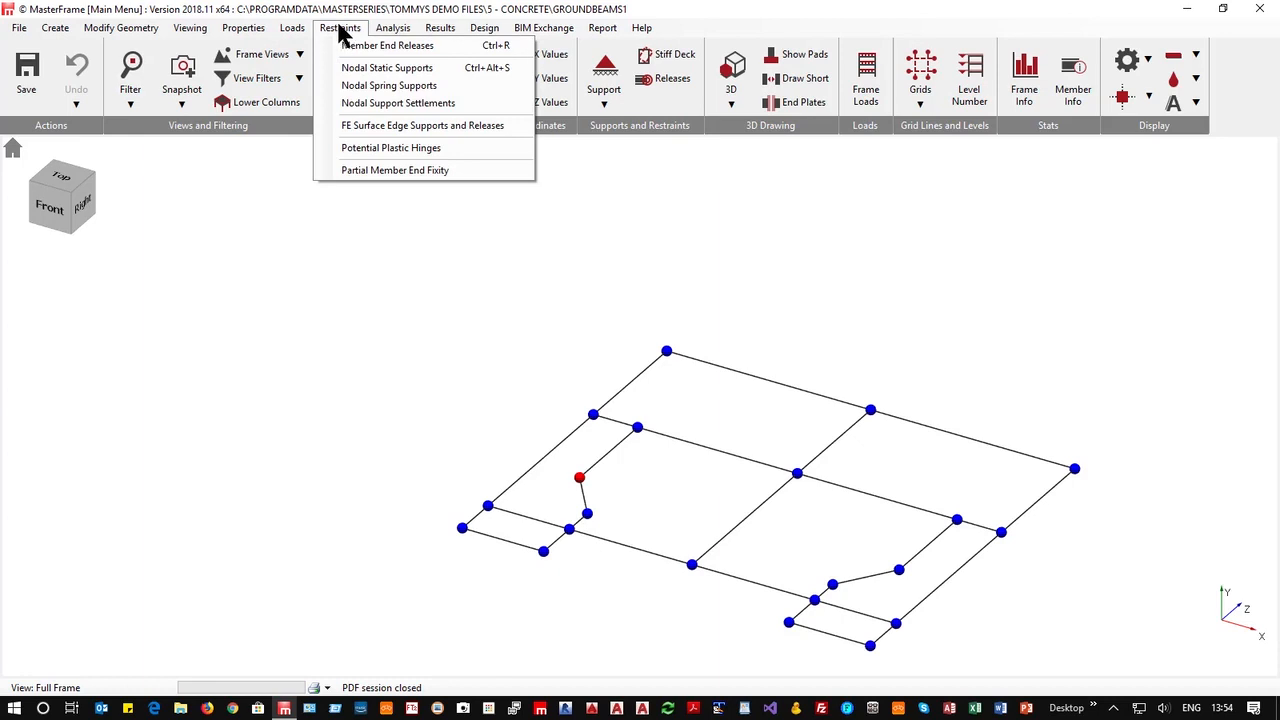
click(385, 47)
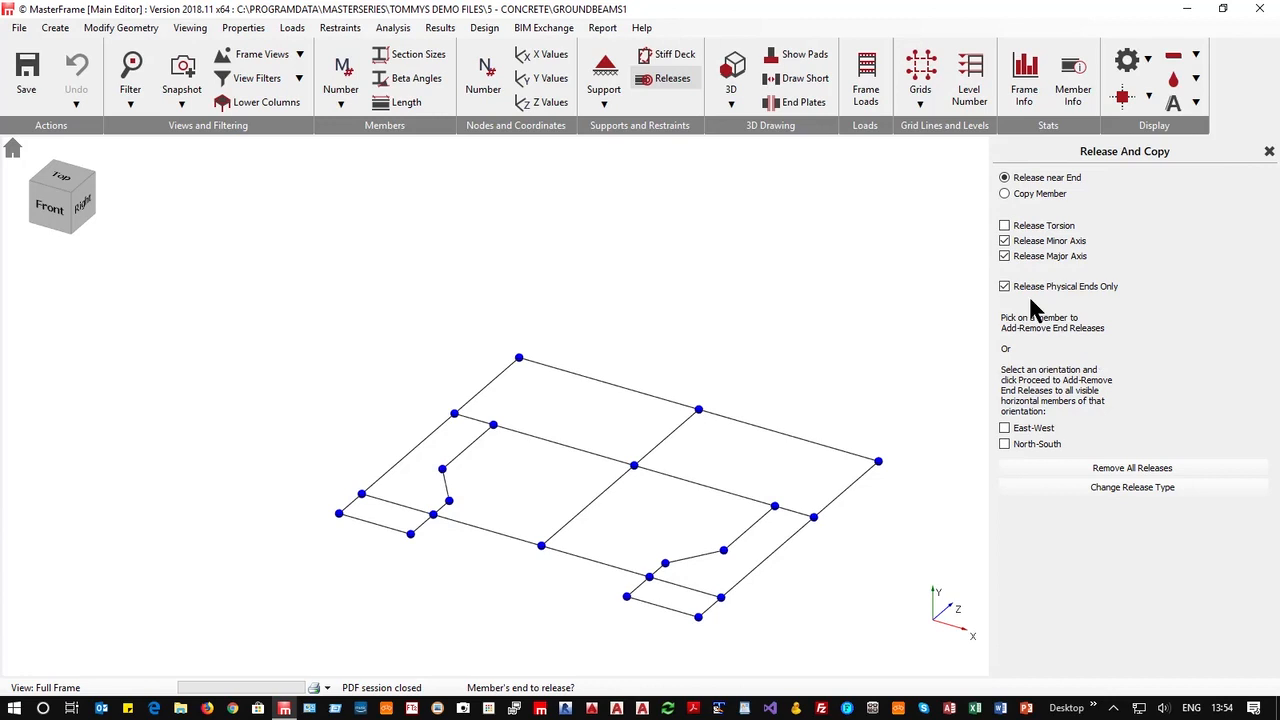
click(1122, 92)
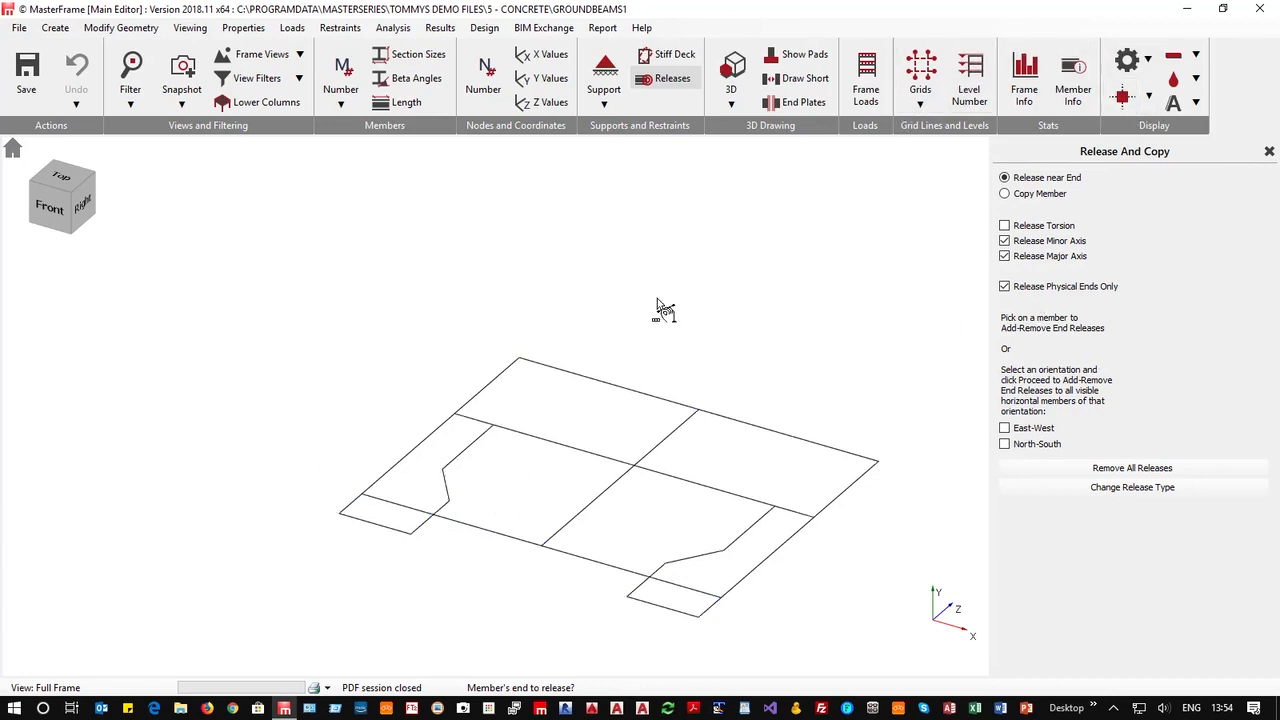
click(341, 28)
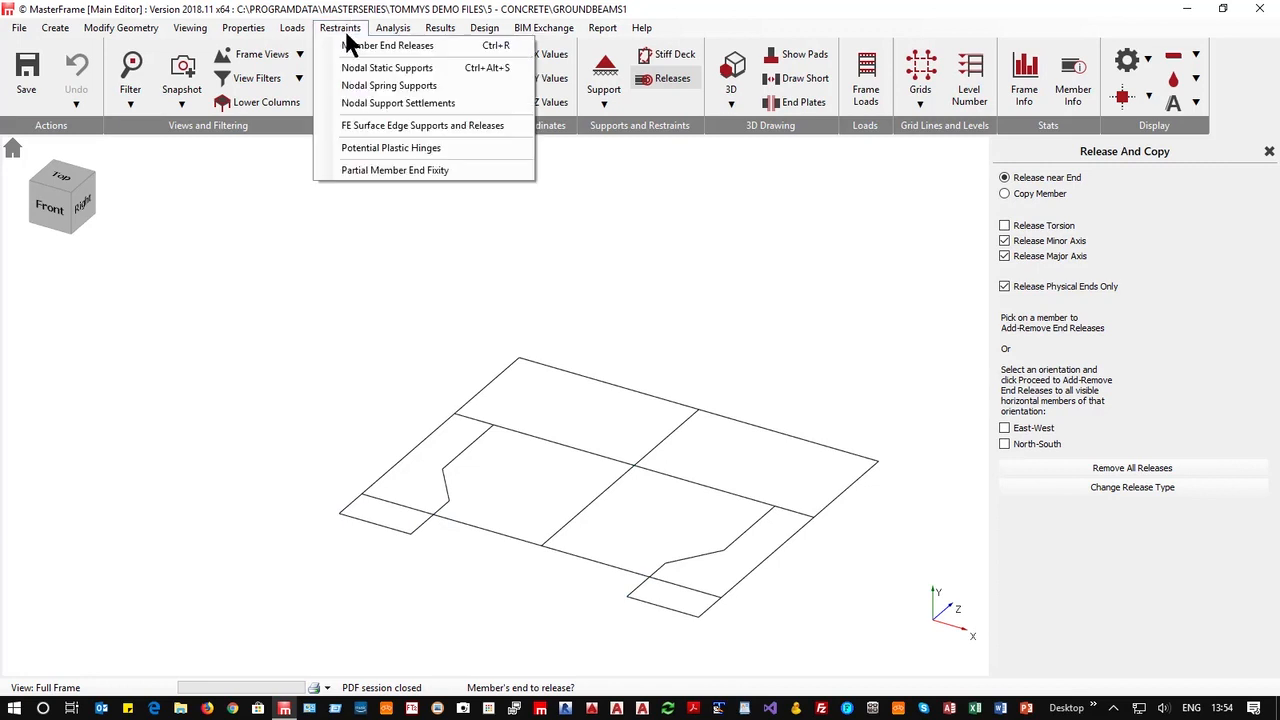
click(388, 85)
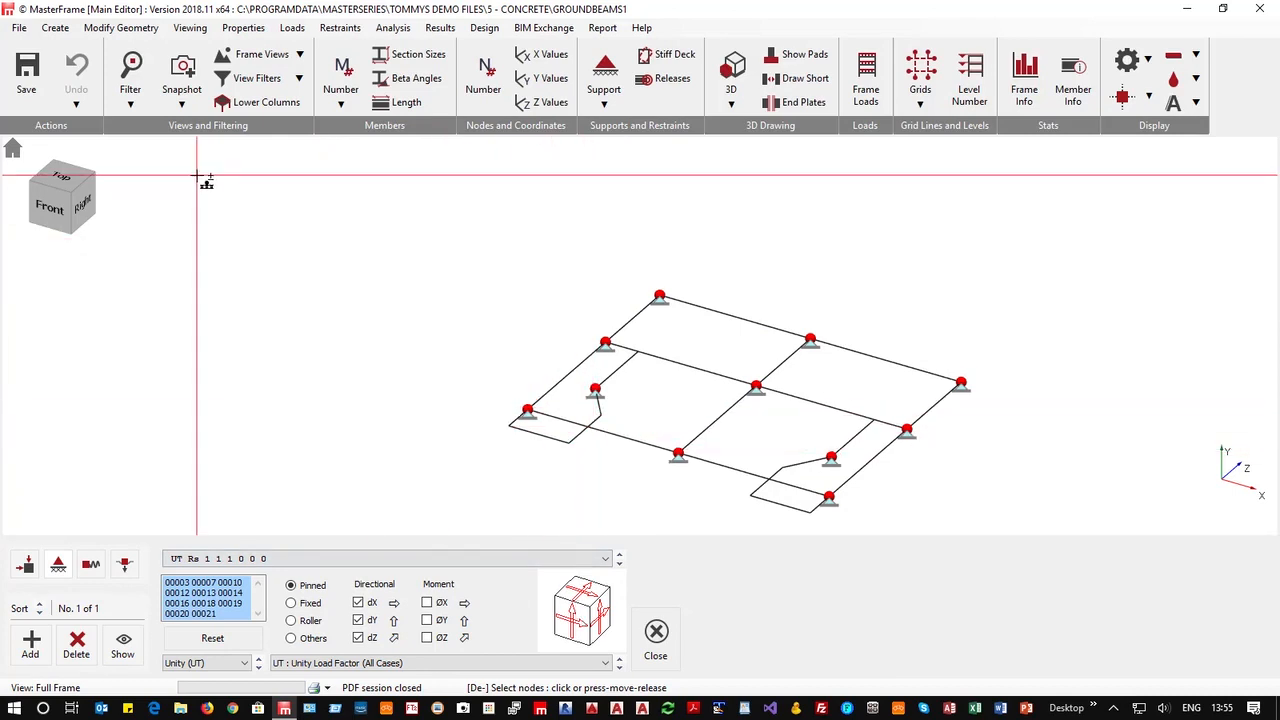
Turn off Ignore Torsional Stiffness in the global analysis options.
click(397, 30)
mouse_move(543, 90)
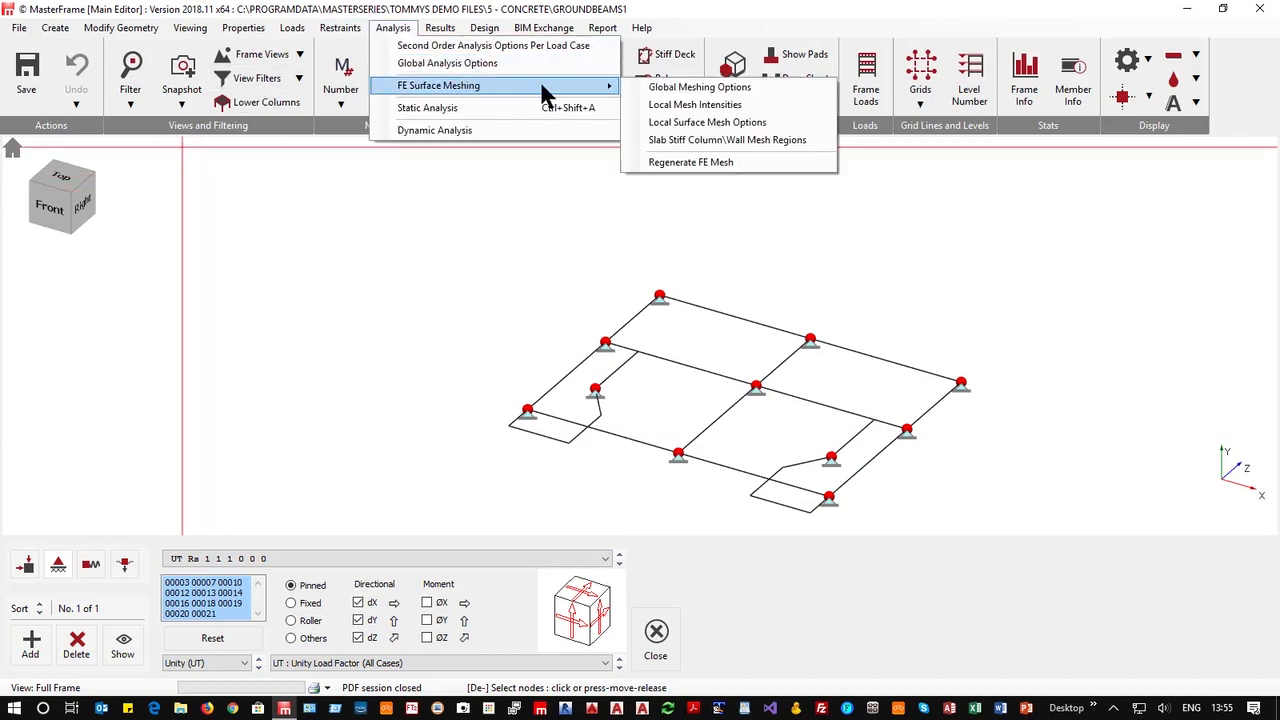
click(480, 67)
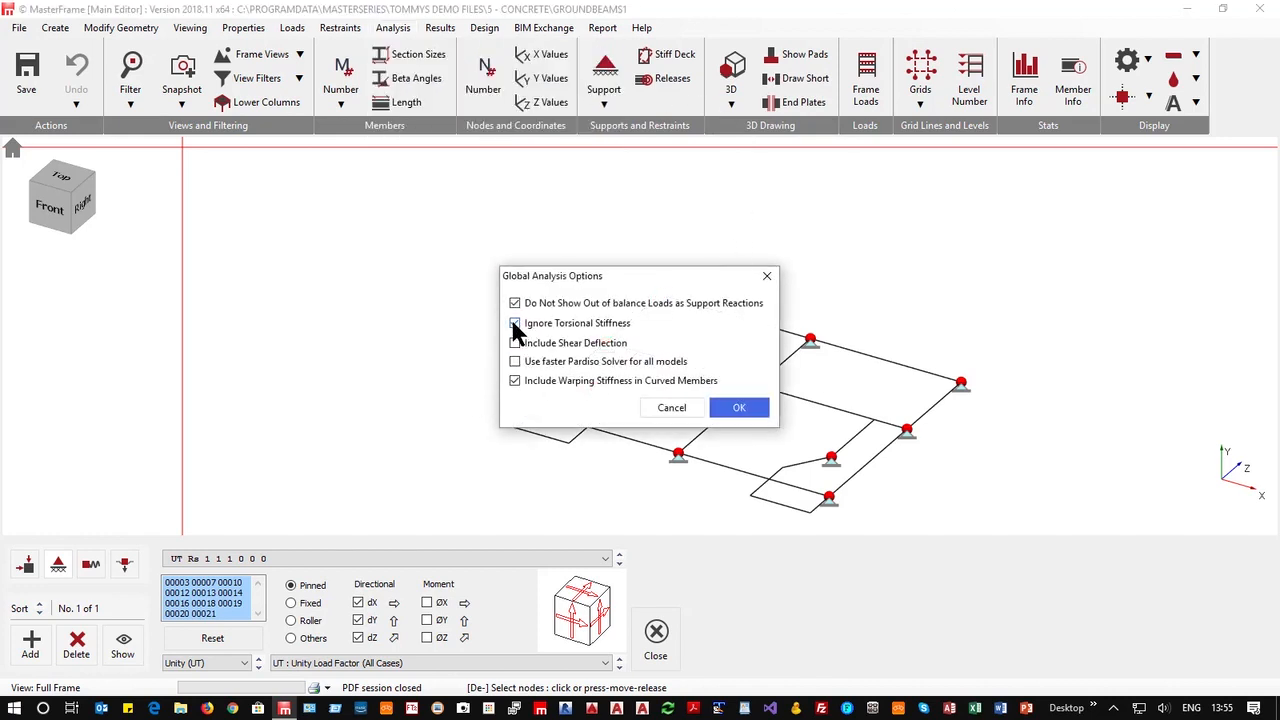
click(514, 323)
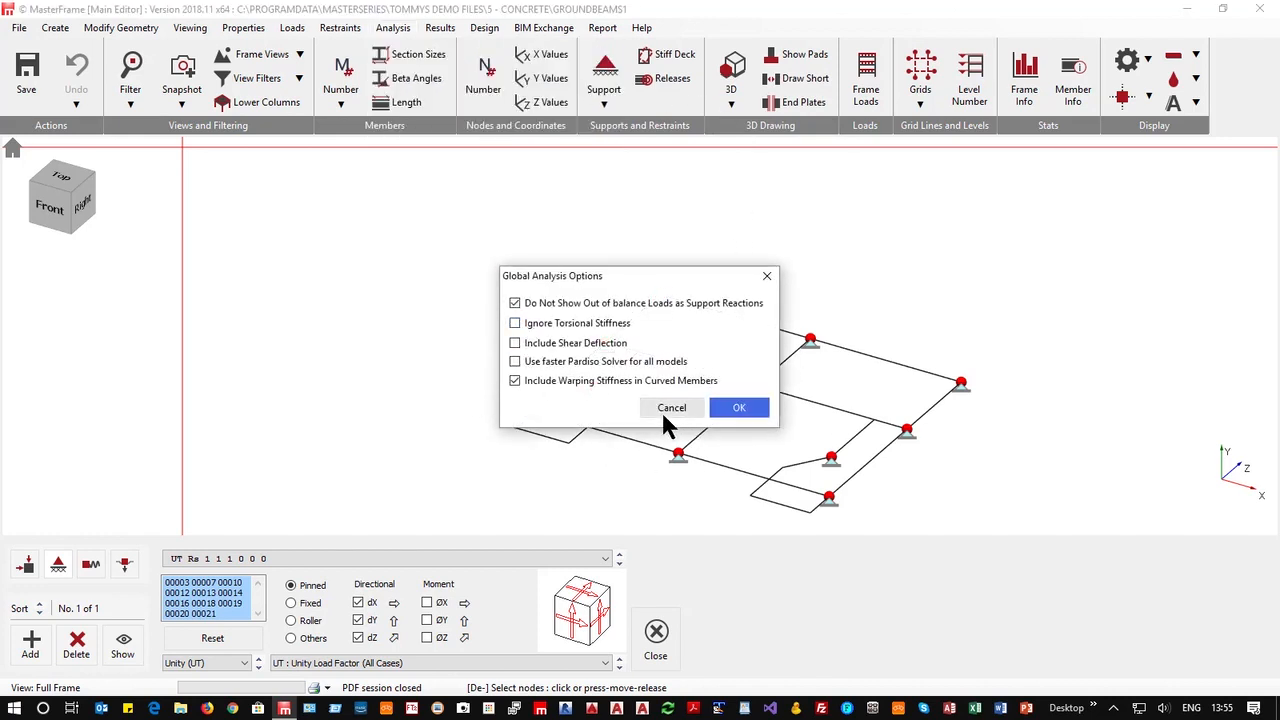
click(737, 409)
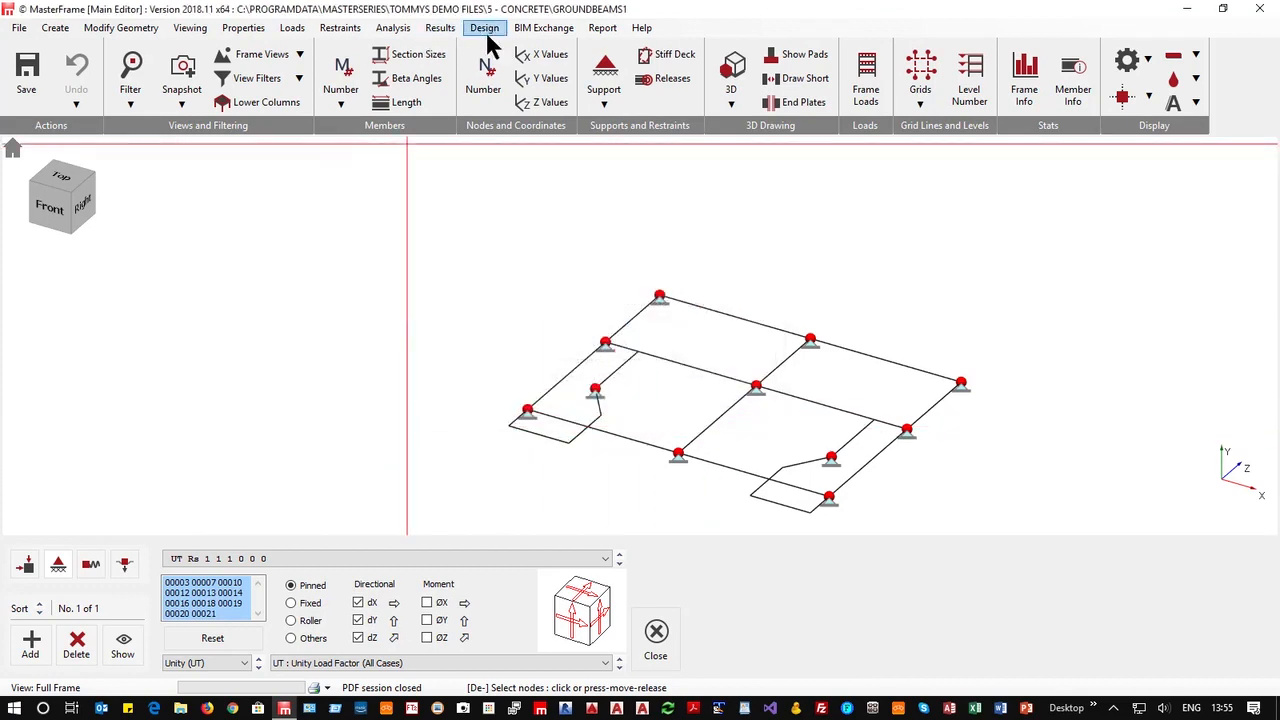
click(1222, 8)
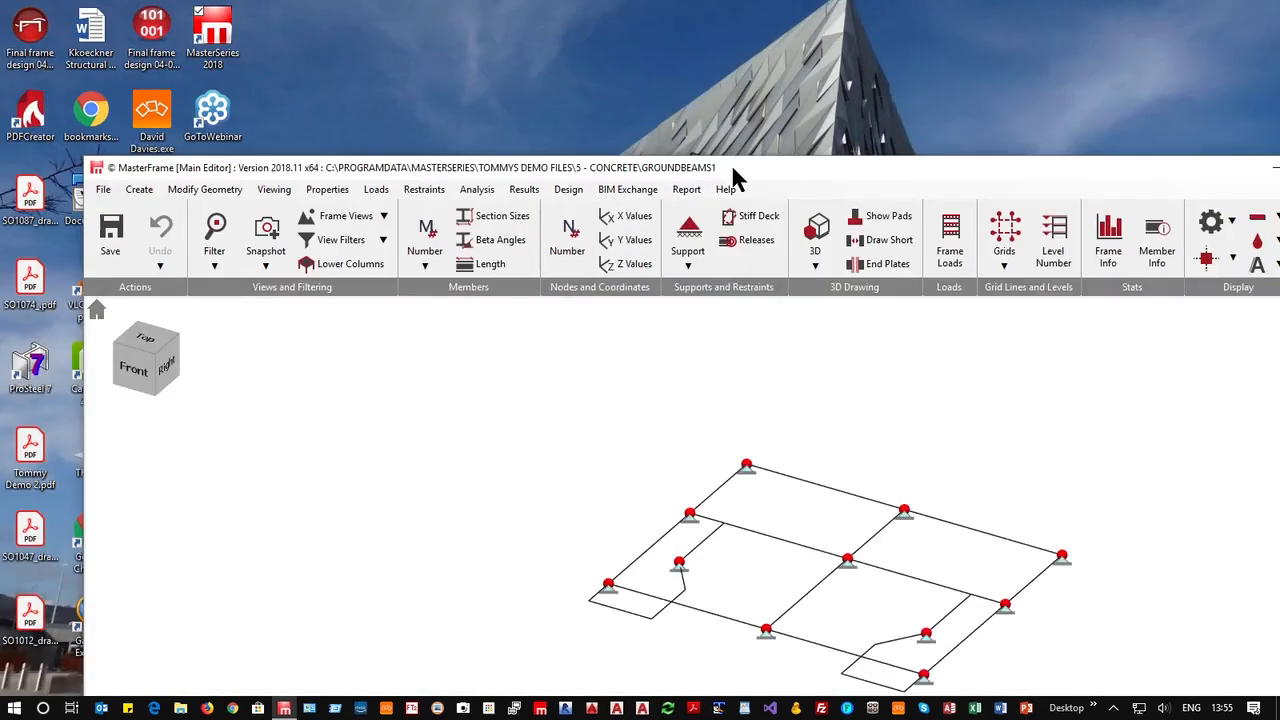
double_click(731, 164)
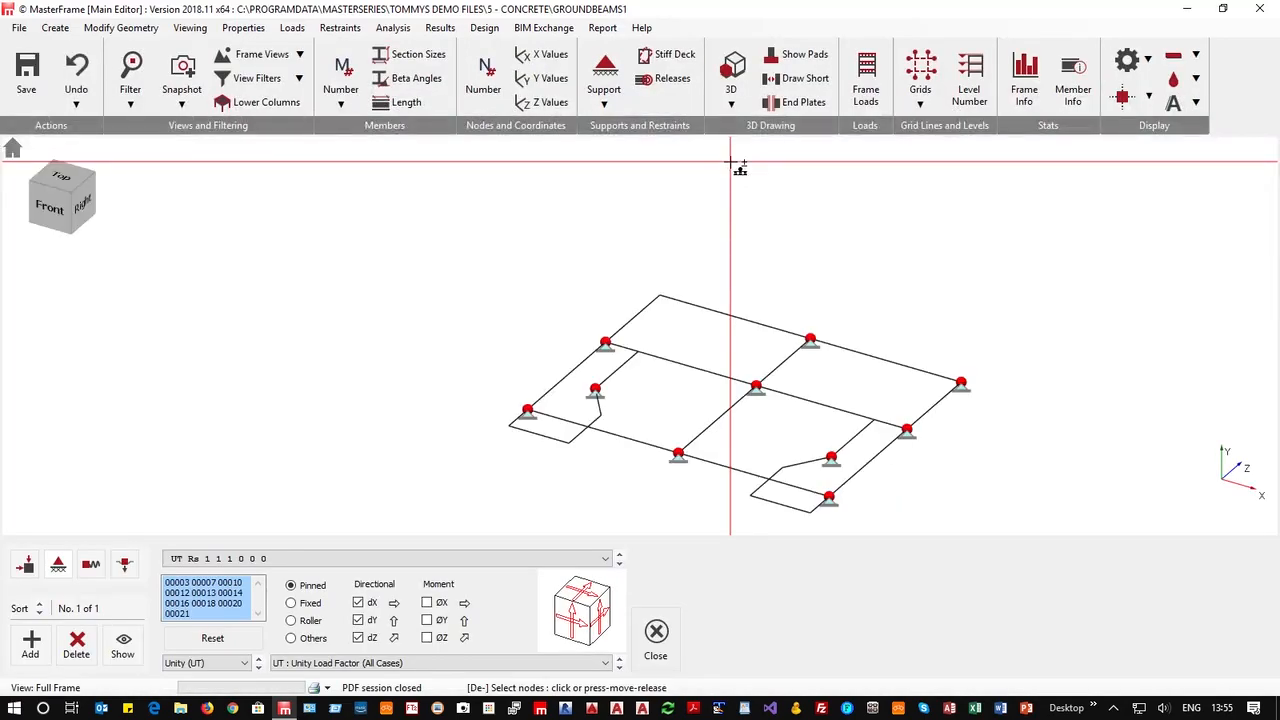
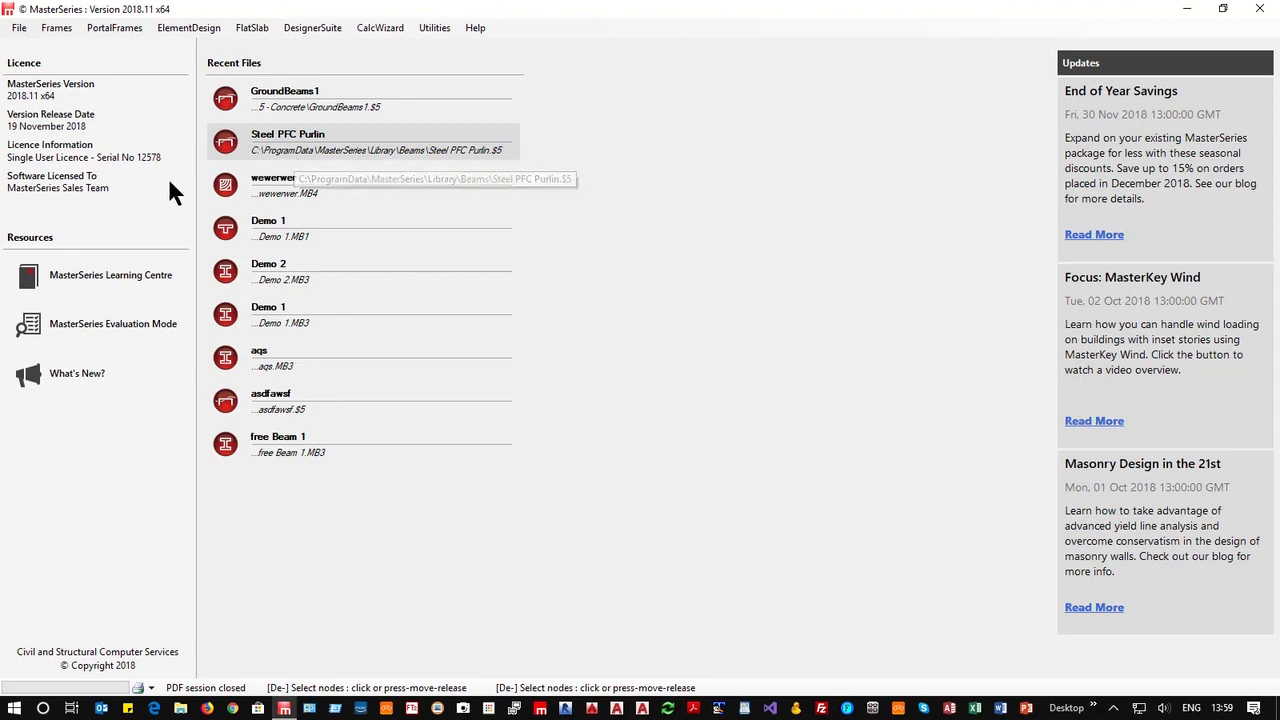
Open the recent Steel PFC Purlin file and show its member sections and materials for editing.
click(290, 143)
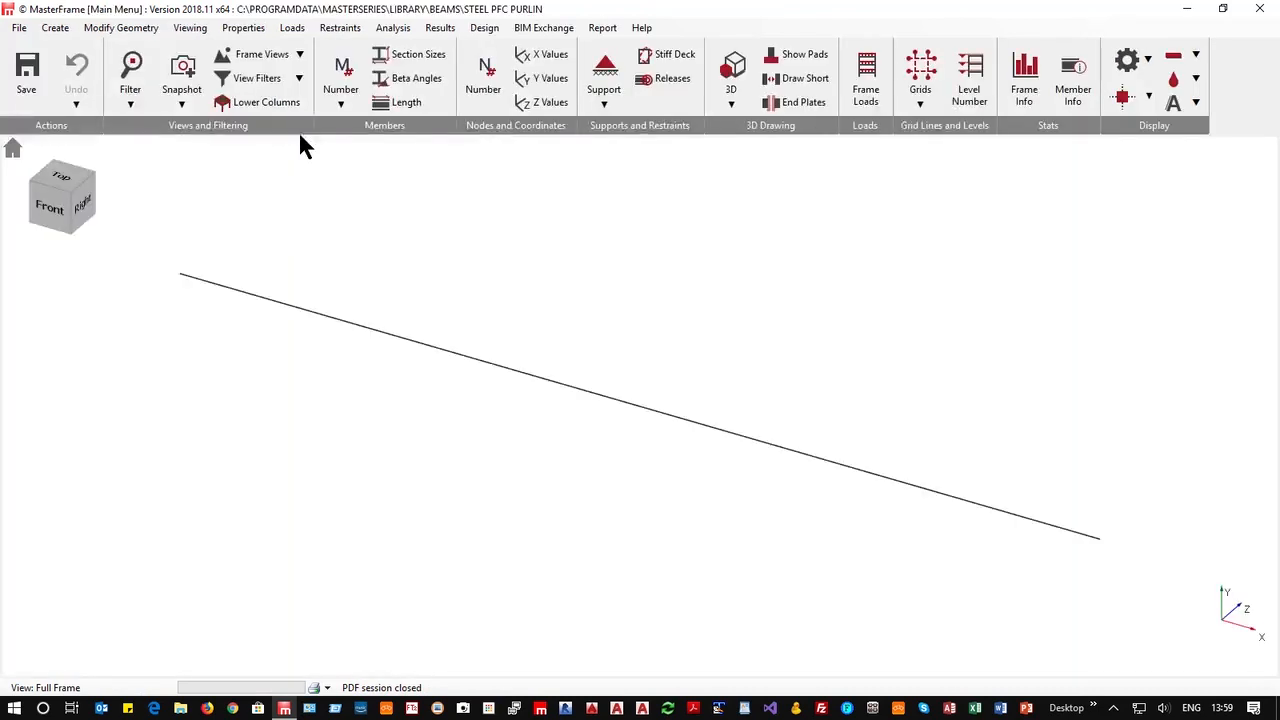
click(250, 30)
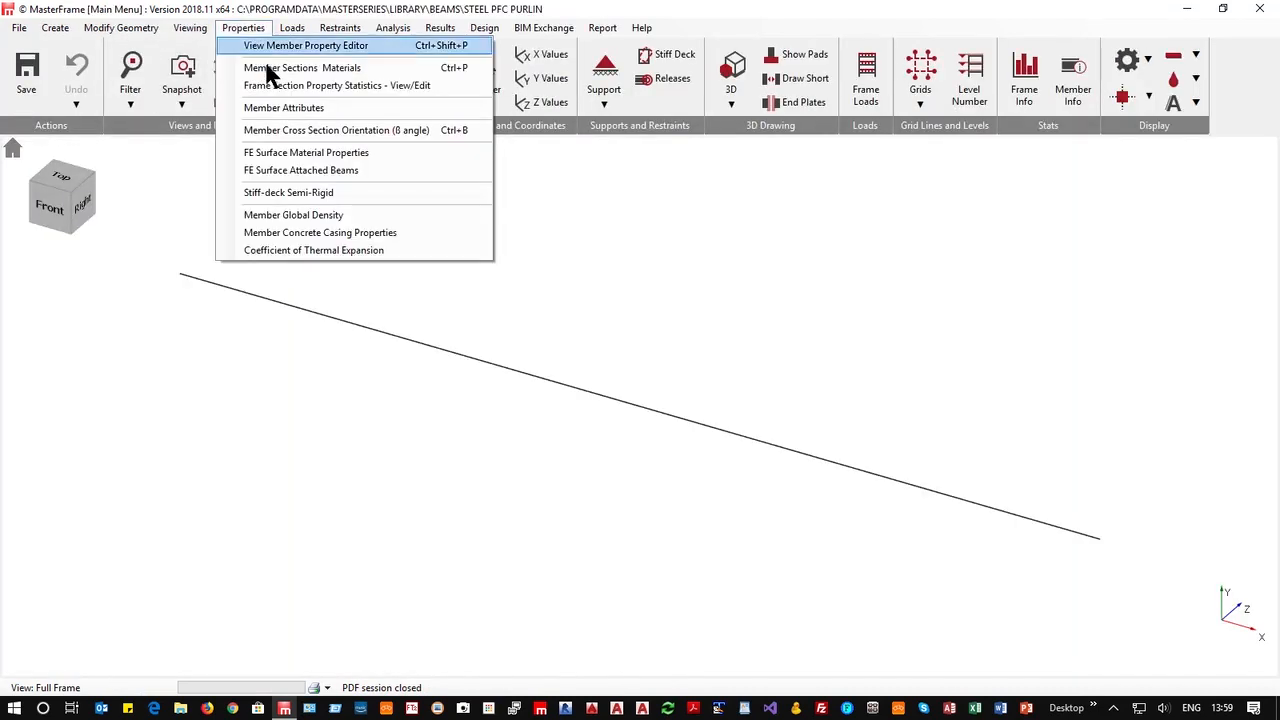
click(276, 67)
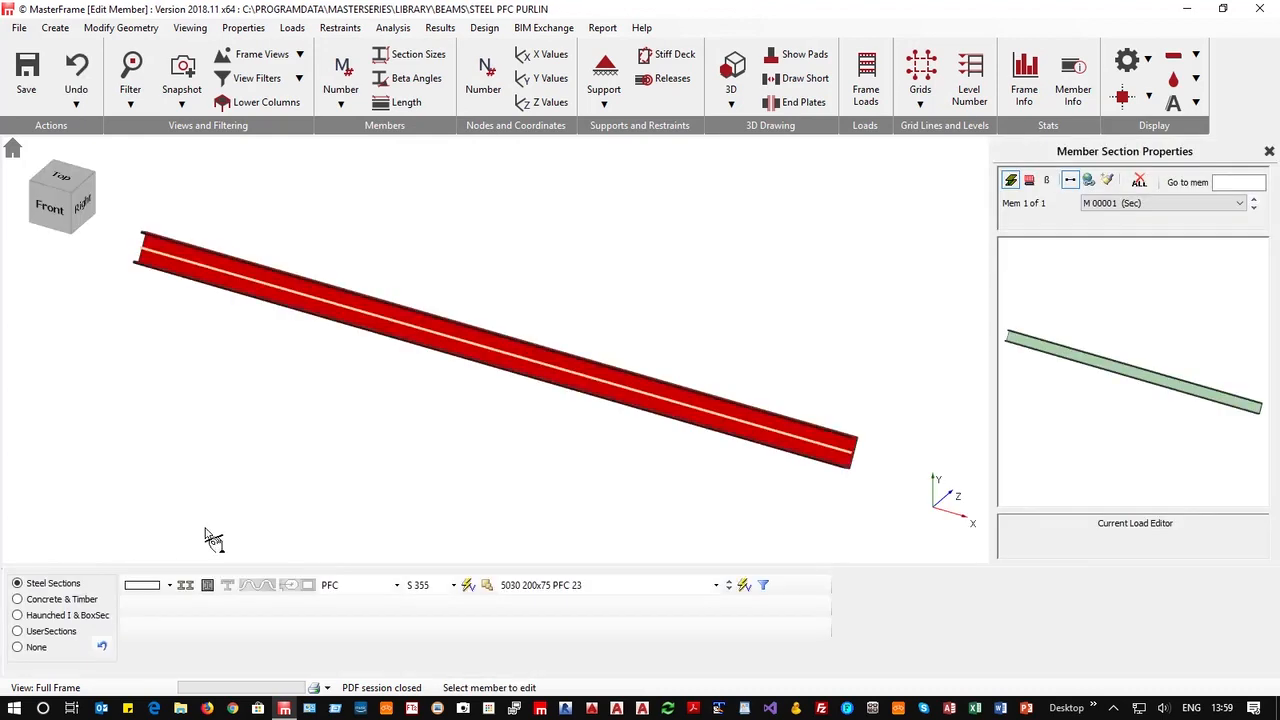
Browse the available steel section types and change the purlin member to the BuiltUp & ASB type.
click(373, 582)
scroll(330, 345, up, 13)
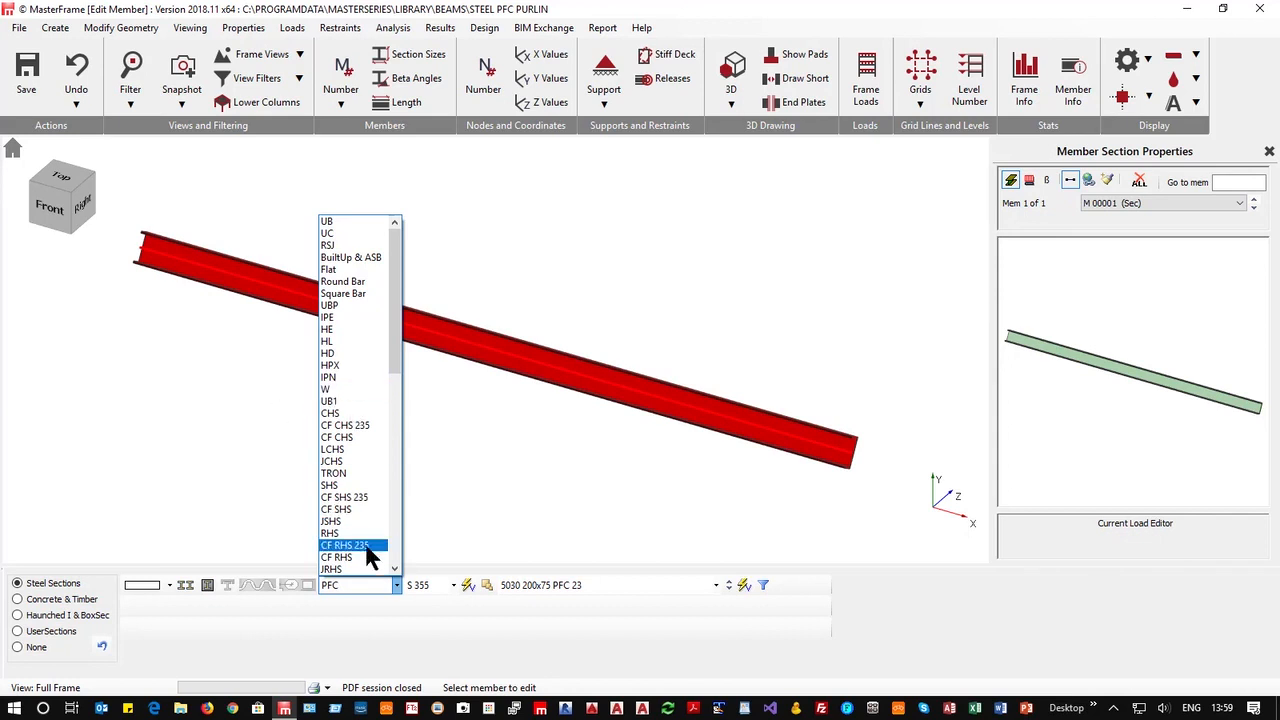
scroll(366, 571, down, 10)
scroll(367, 573, down, 2)
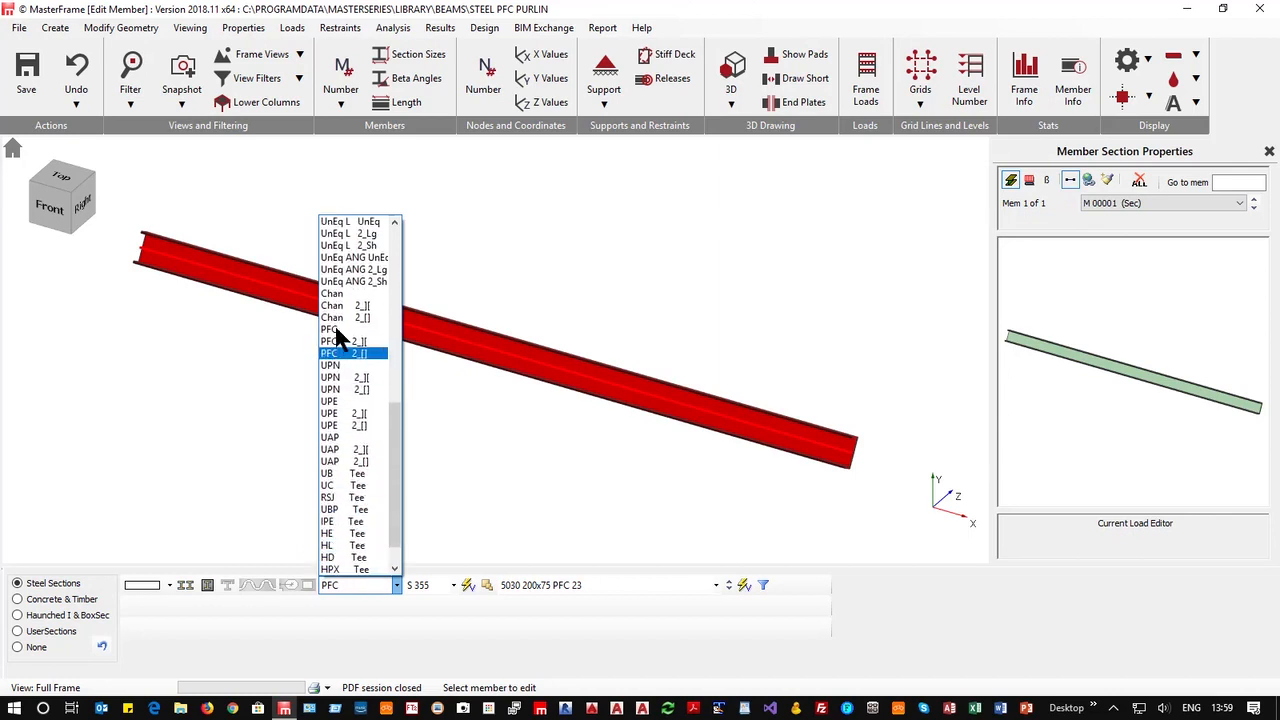
scroll(352, 348, up, 12)
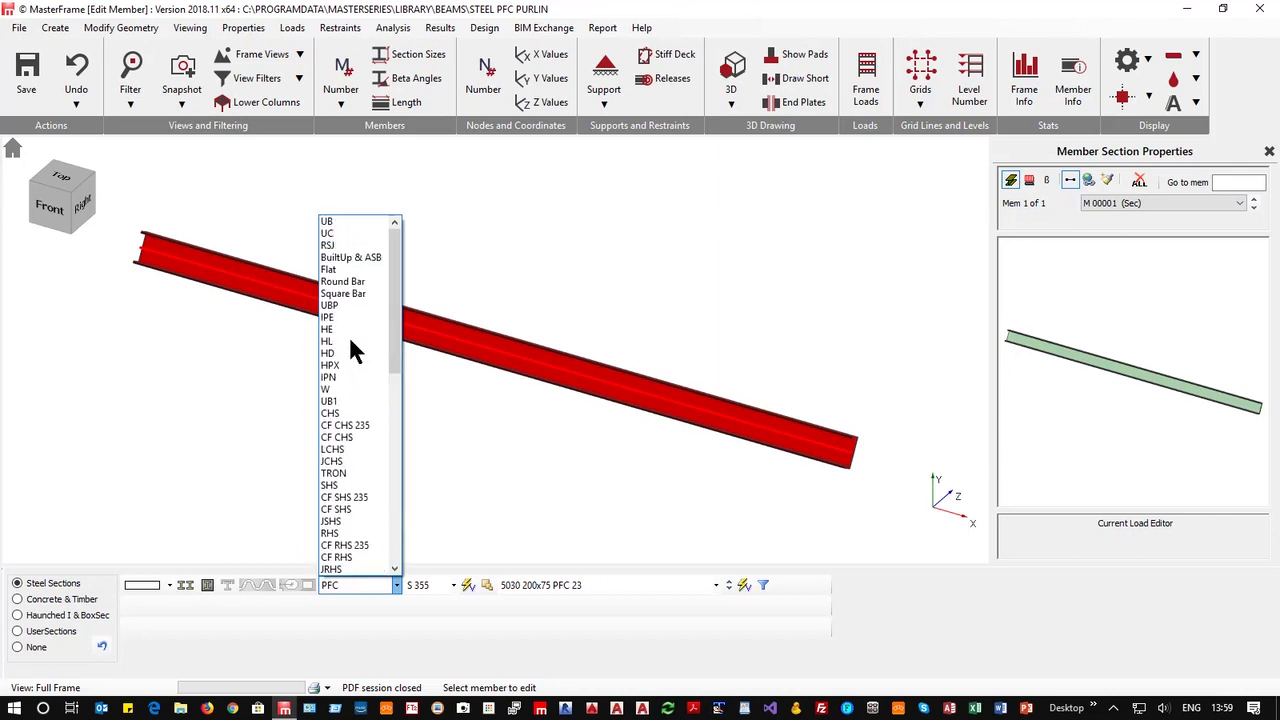
click(340, 259)
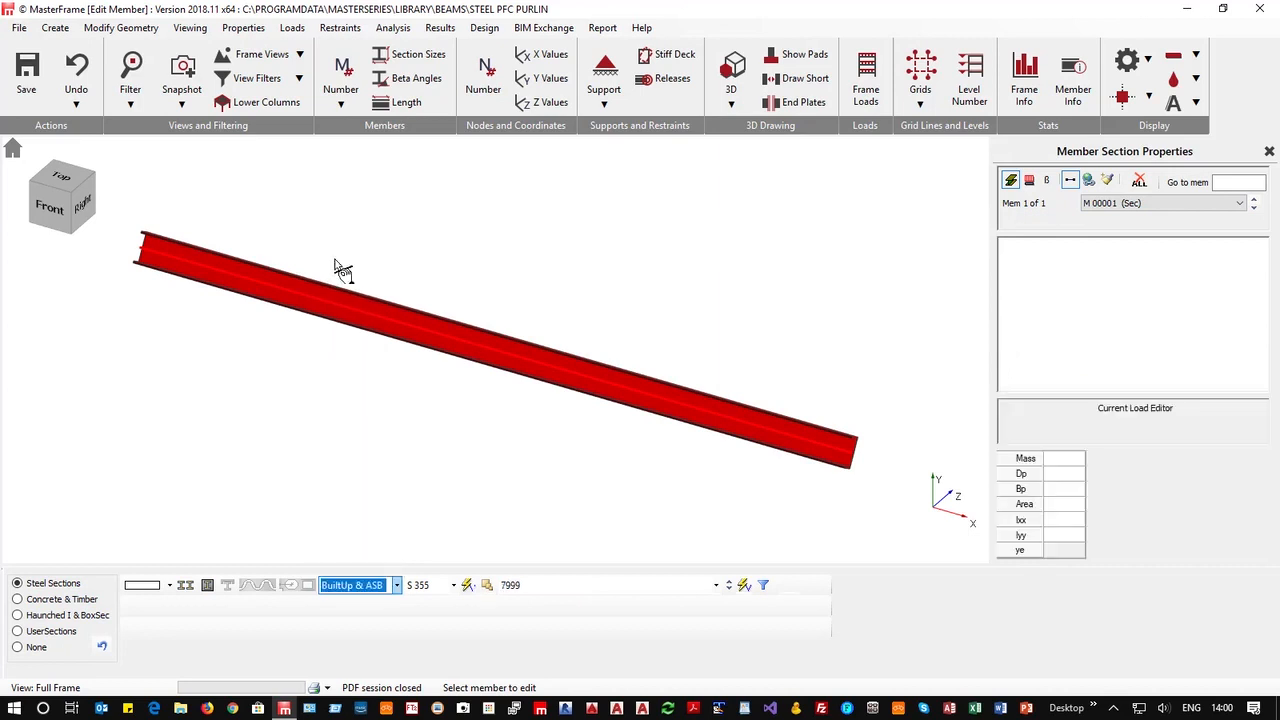
Set the member's beta angle to 0 and return to its section properties.
click(1045, 184)
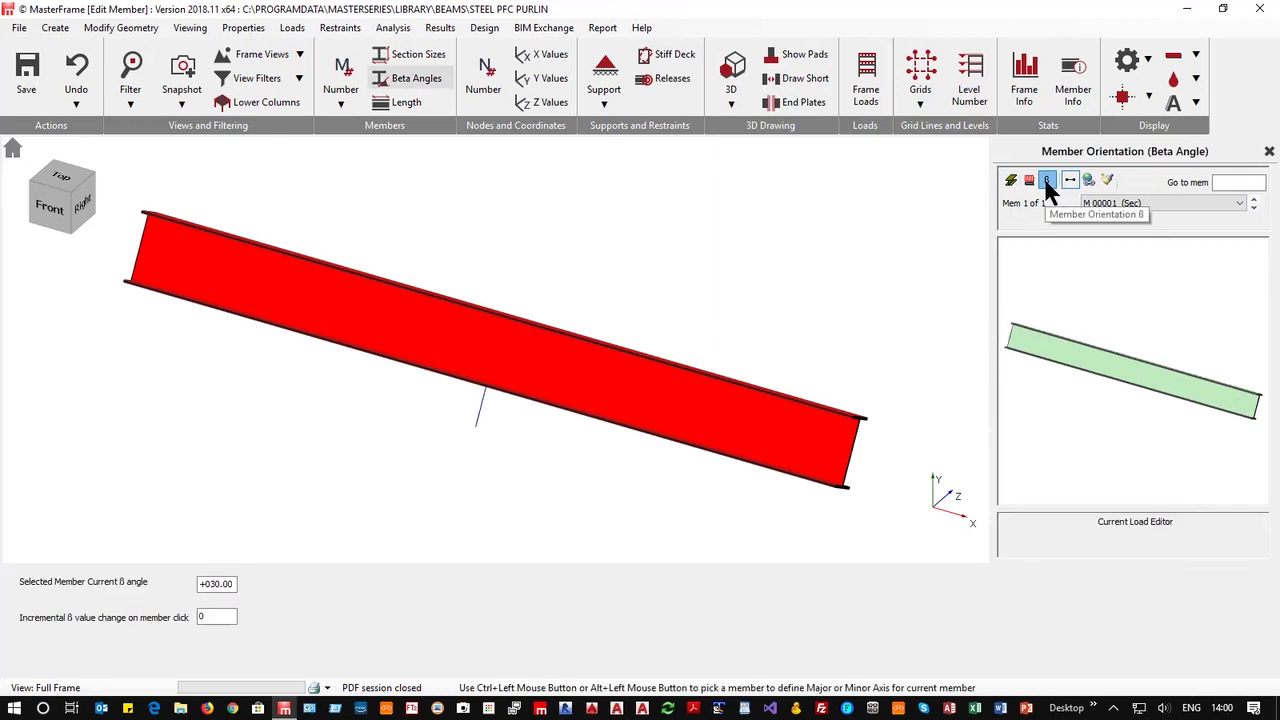
click(213, 583)
key(BackSpace)
key(BackSpace)
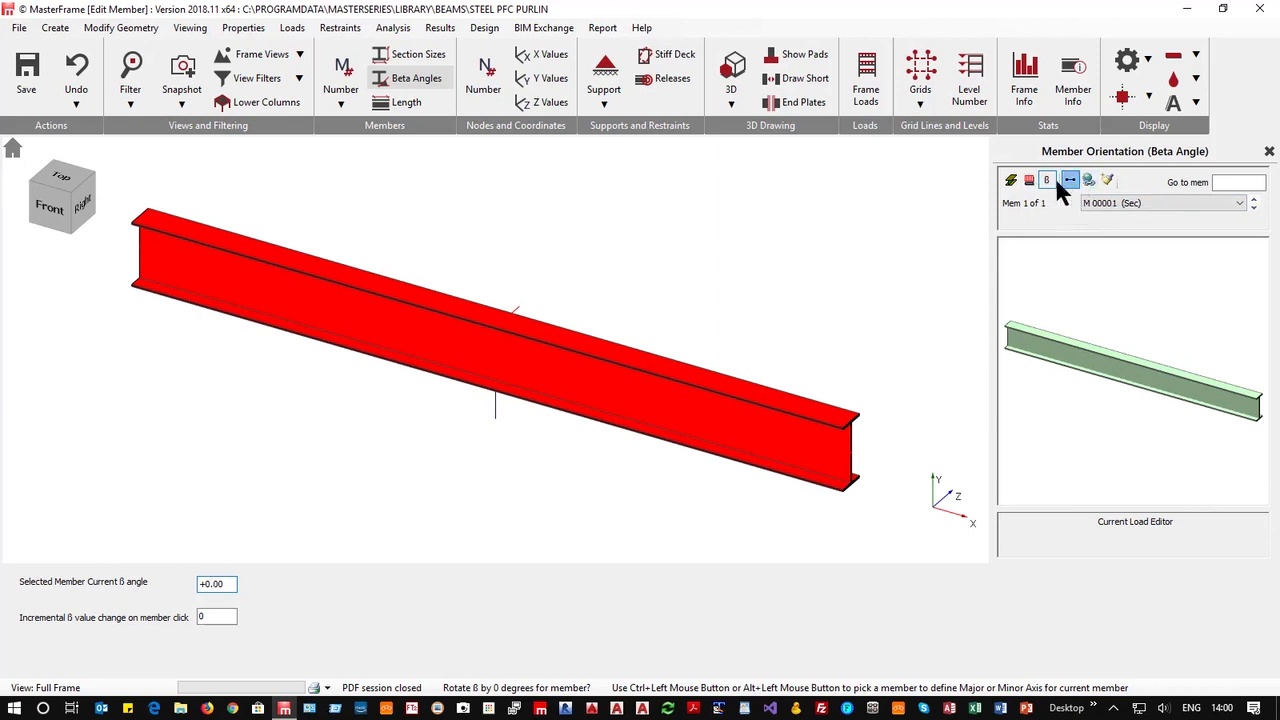
click(1010, 180)
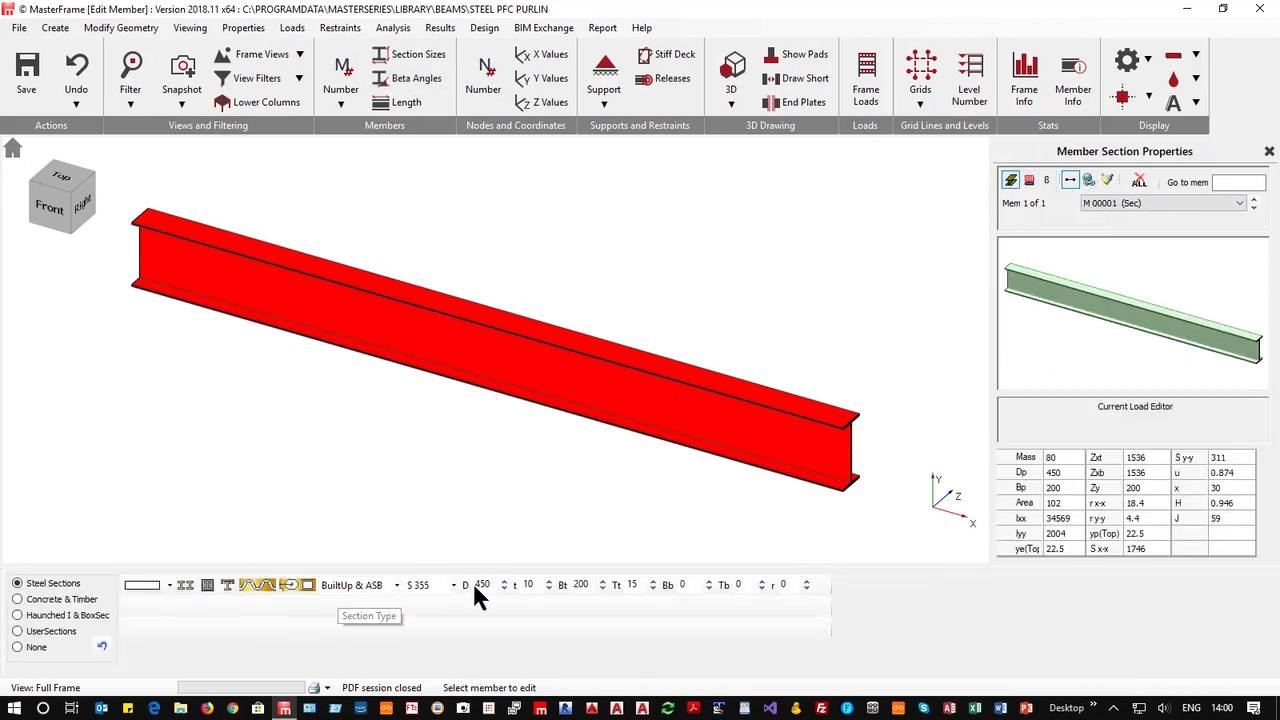
Set the built-up section's overall depth to 250 mm, bottom flange width to 300 mm and bottom flange thickness to 50 mm.
drag(481, 584, 475, 584)
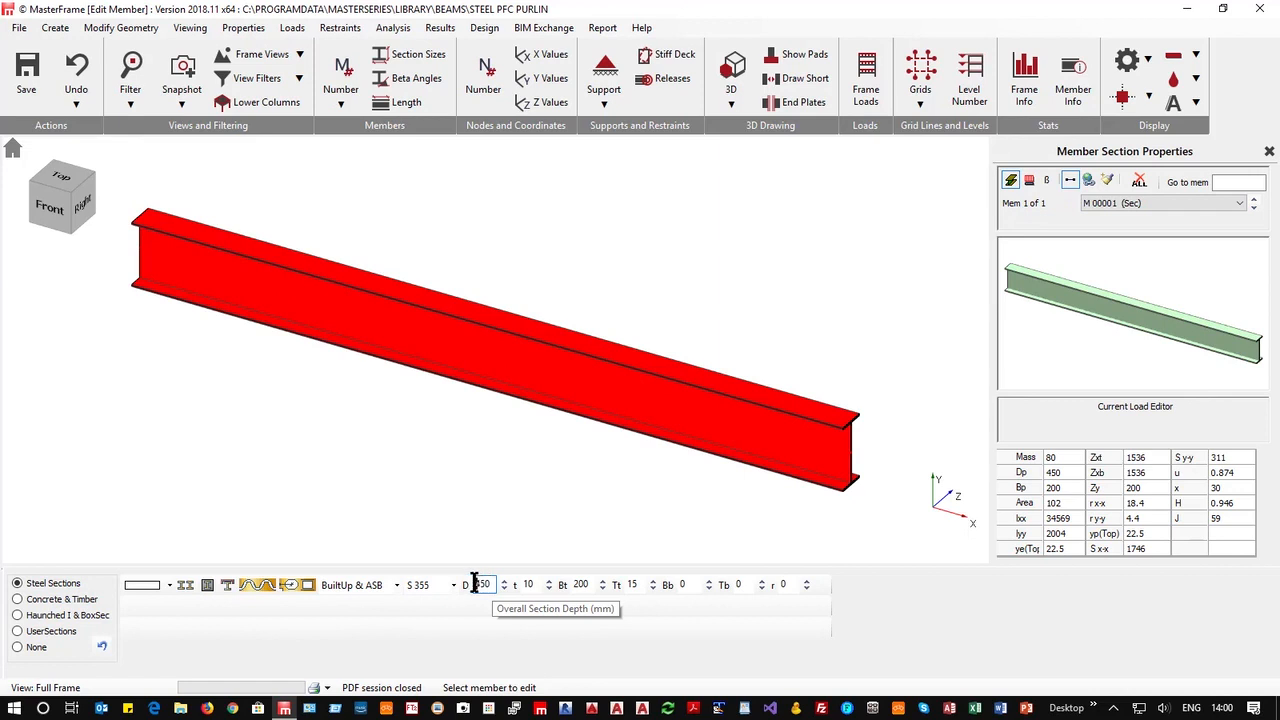
key(BackSpace)
text(2)
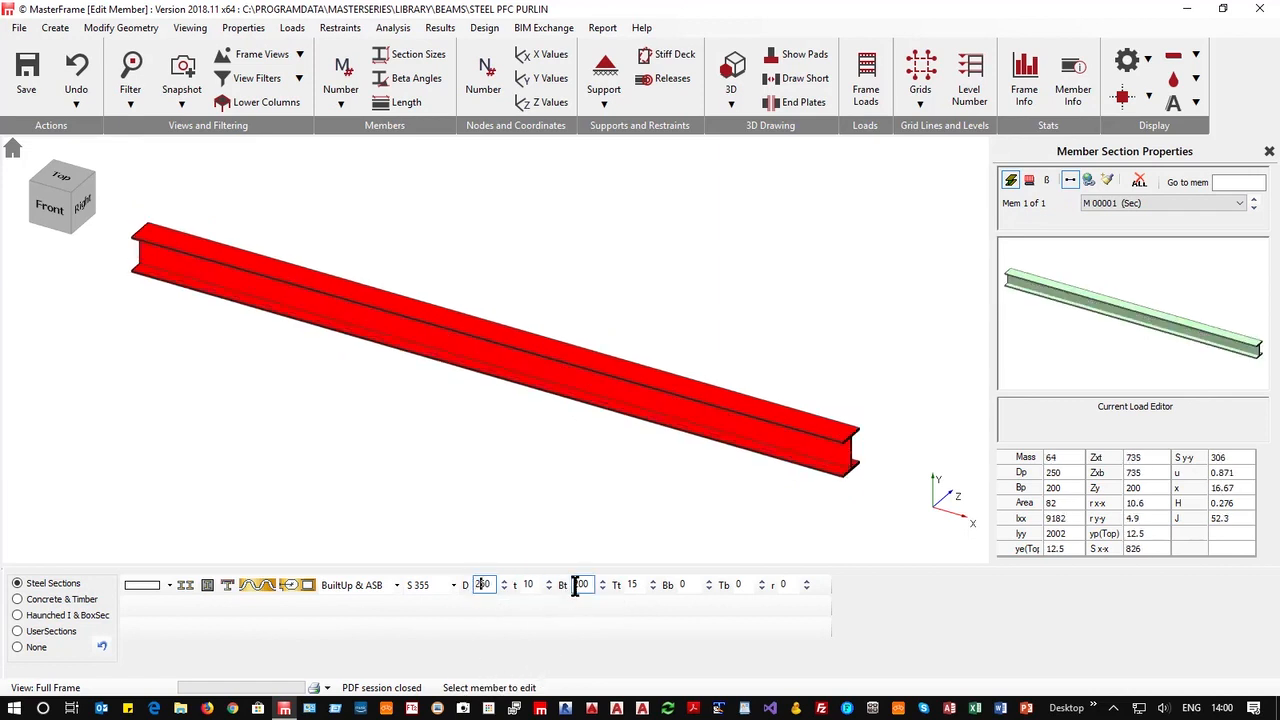
click(683, 585)
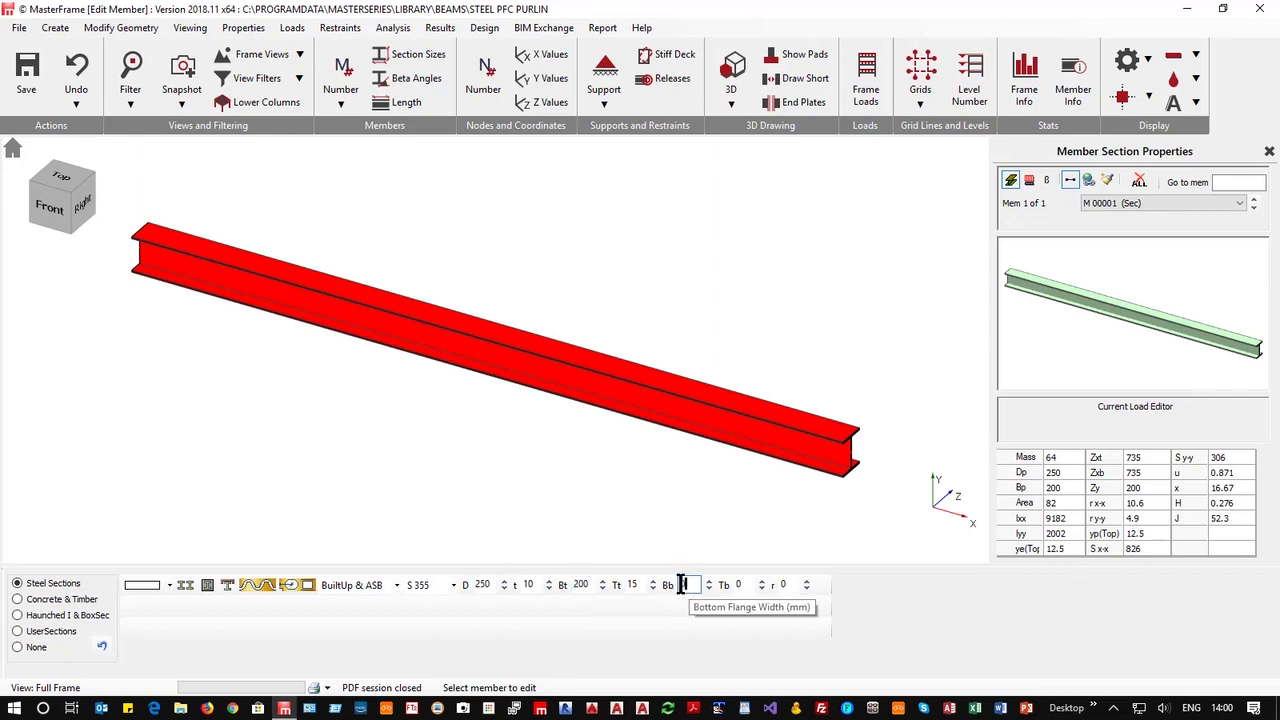
text(30)
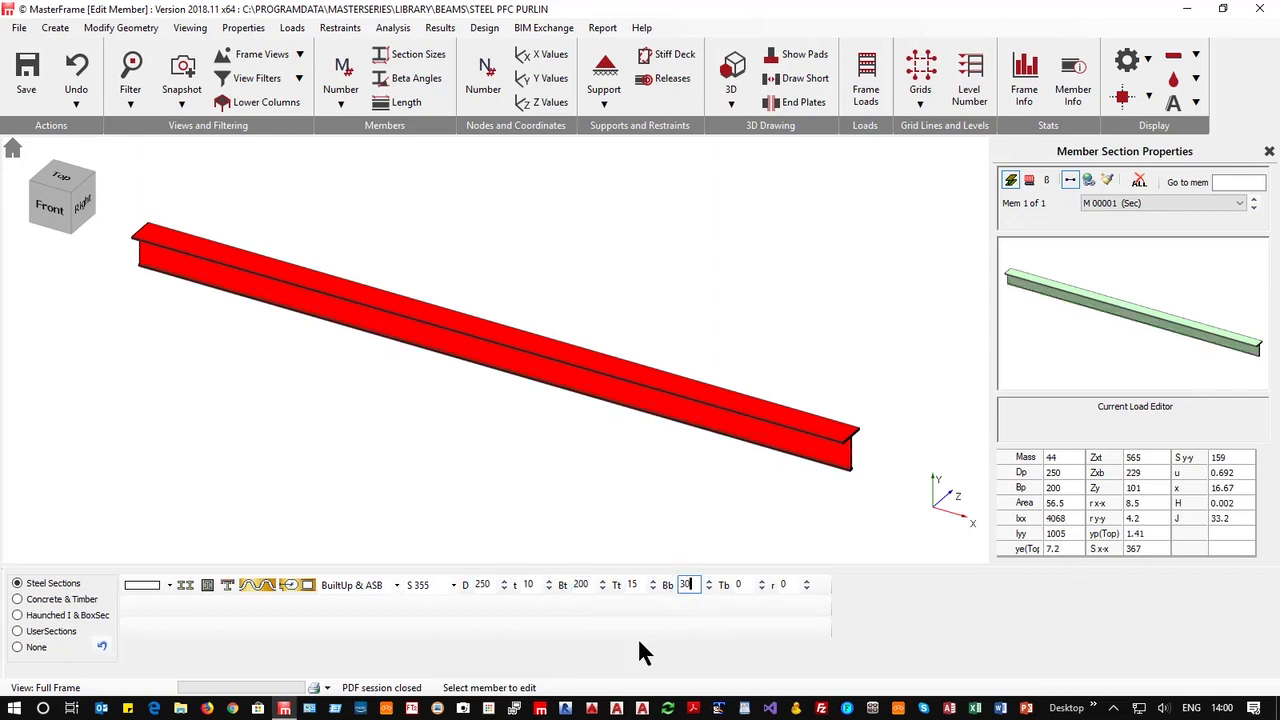
text(0)
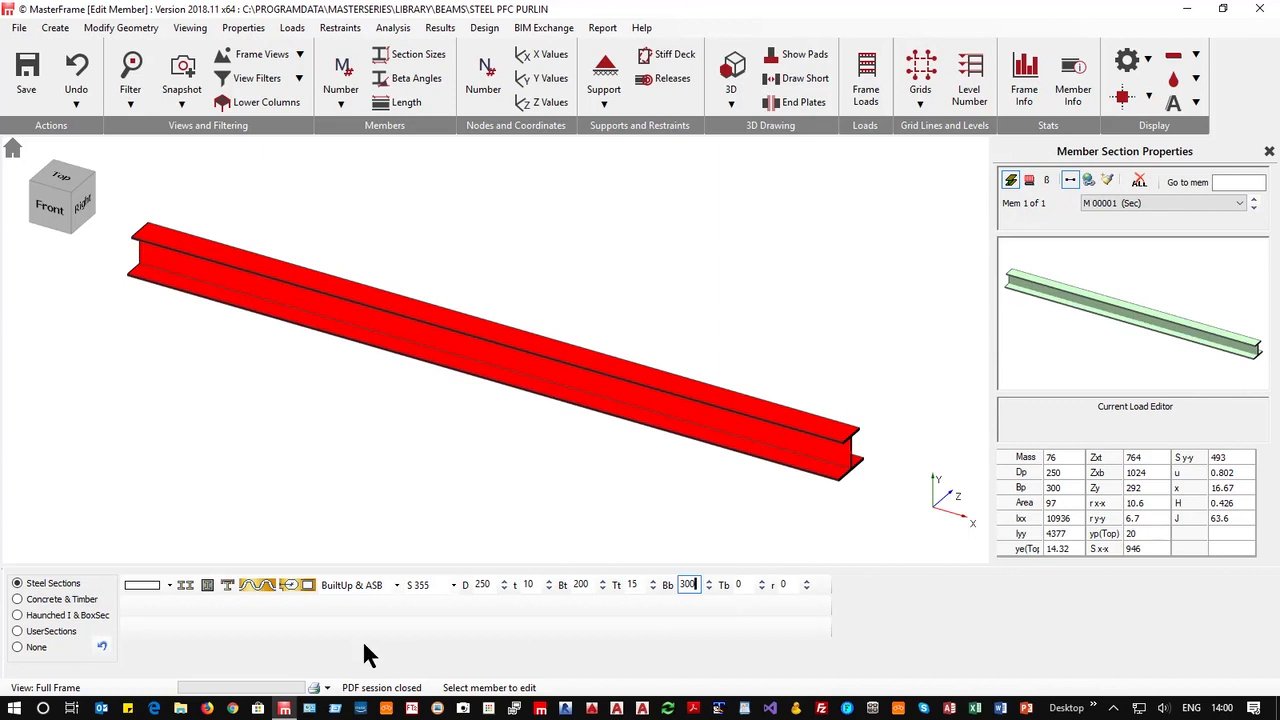
click(740, 586)
text(50)
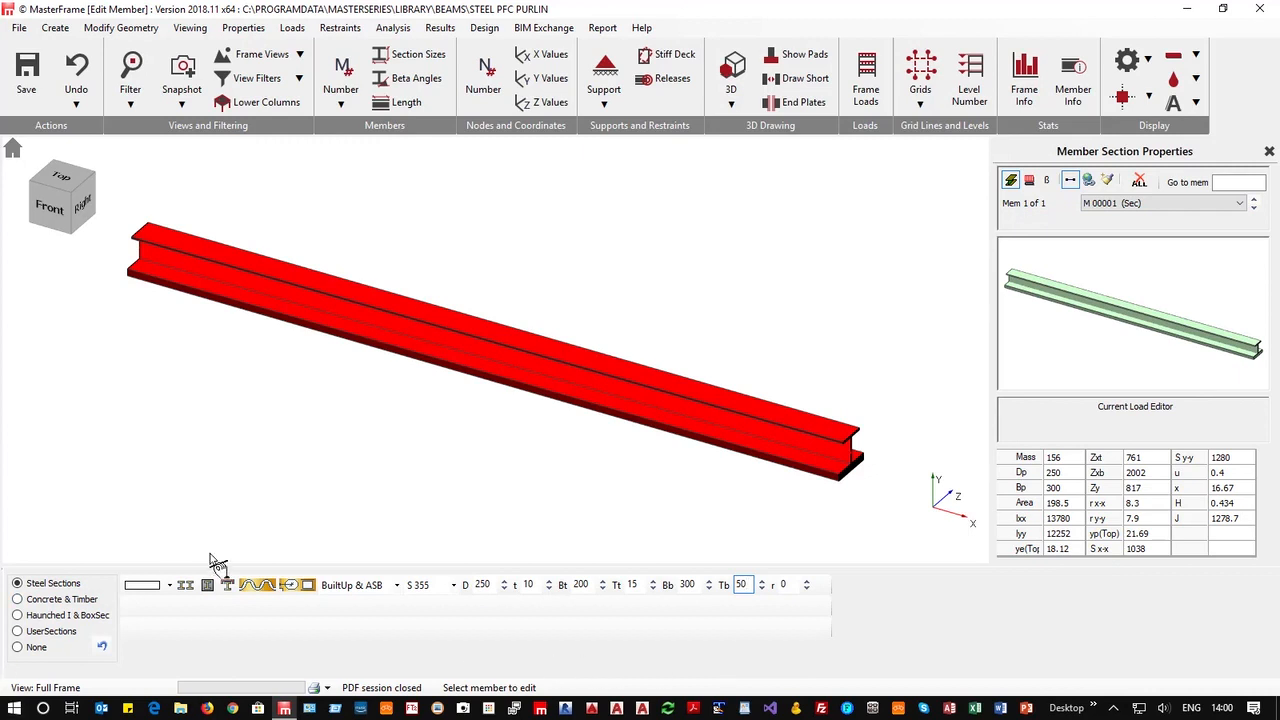
Preview cellular web openings on the built-up section and switch them off again.
click(248, 583)
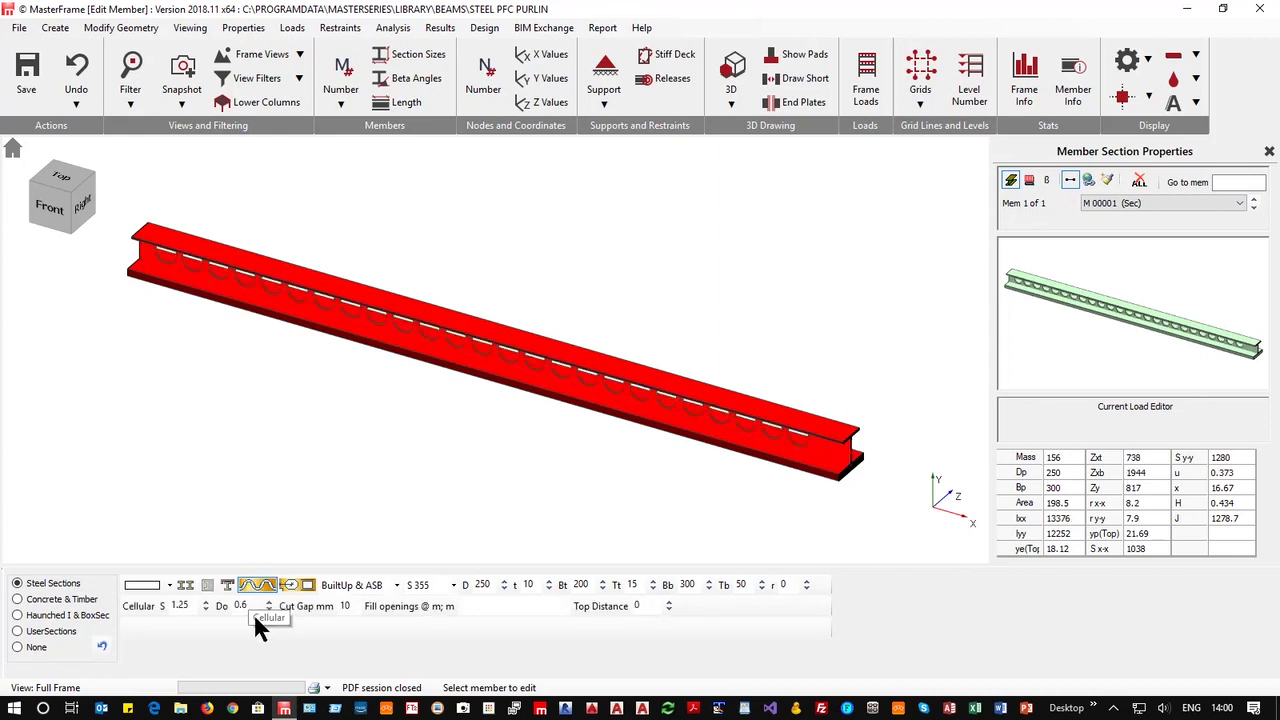
click(253, 584)
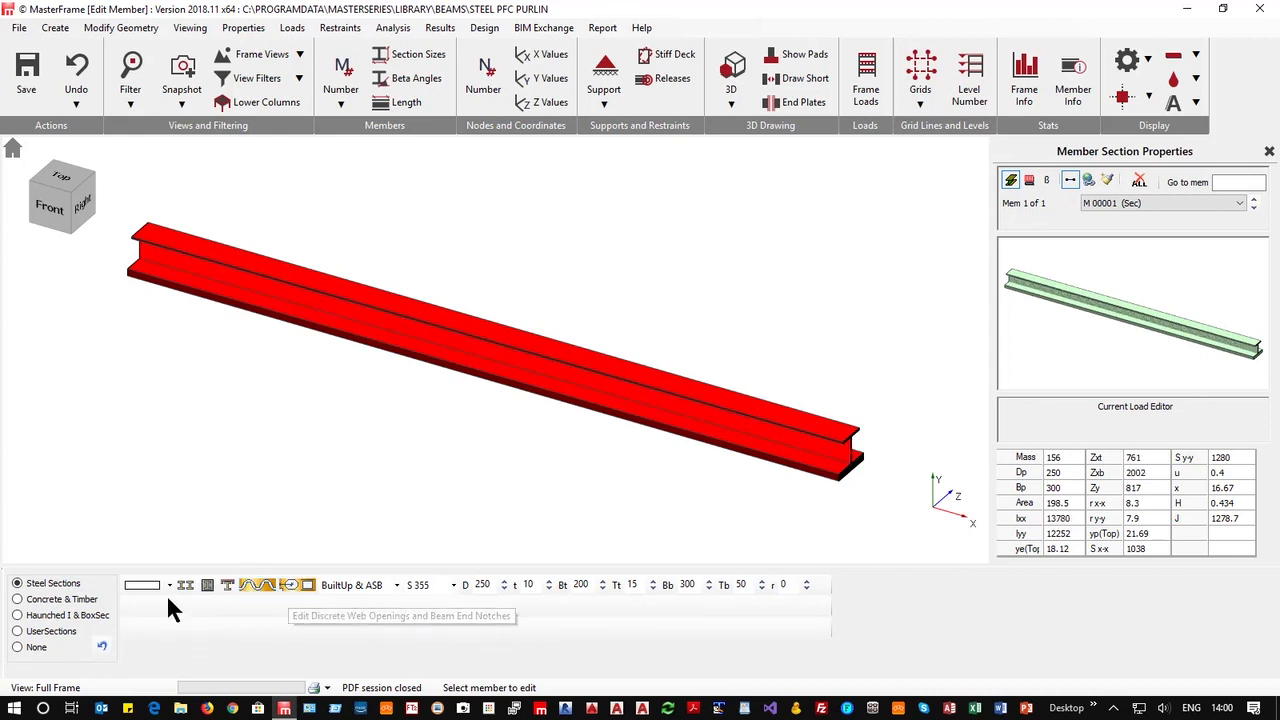
Try a compound section with a top plate 10 mm thick and 300 mm wide, and remove the compound option.
click(228, 585)
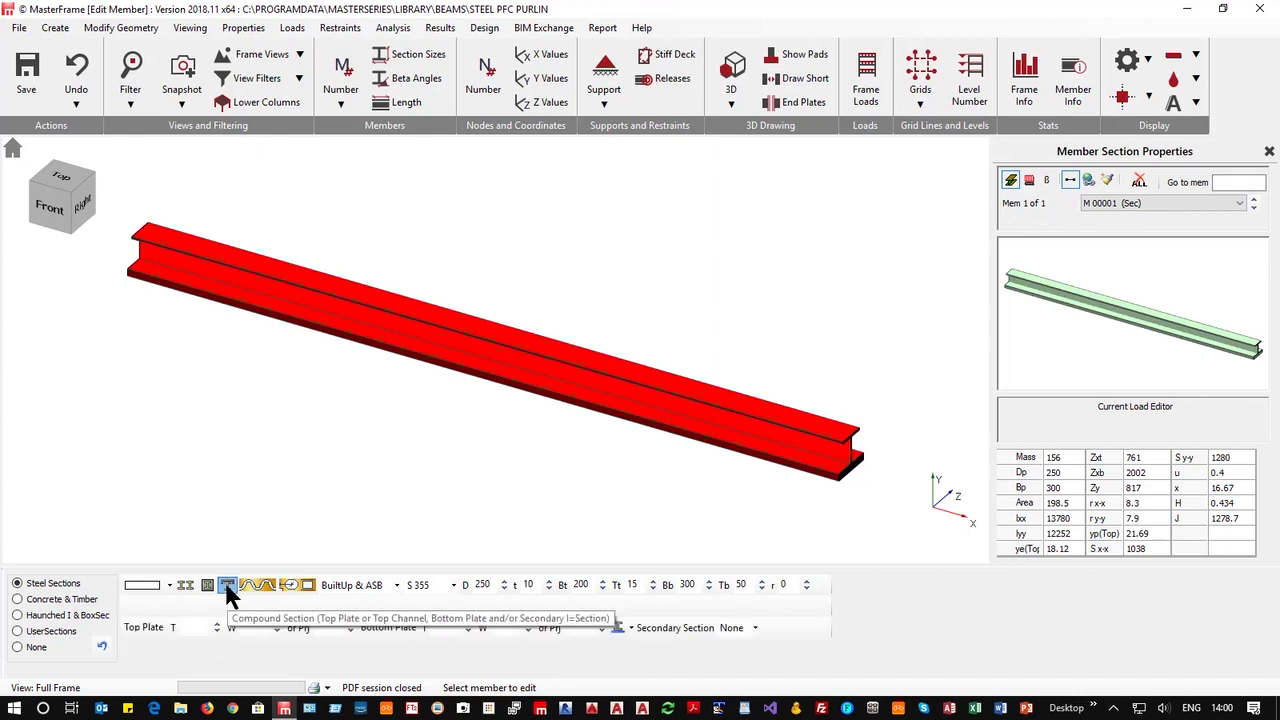
click(188, 627)
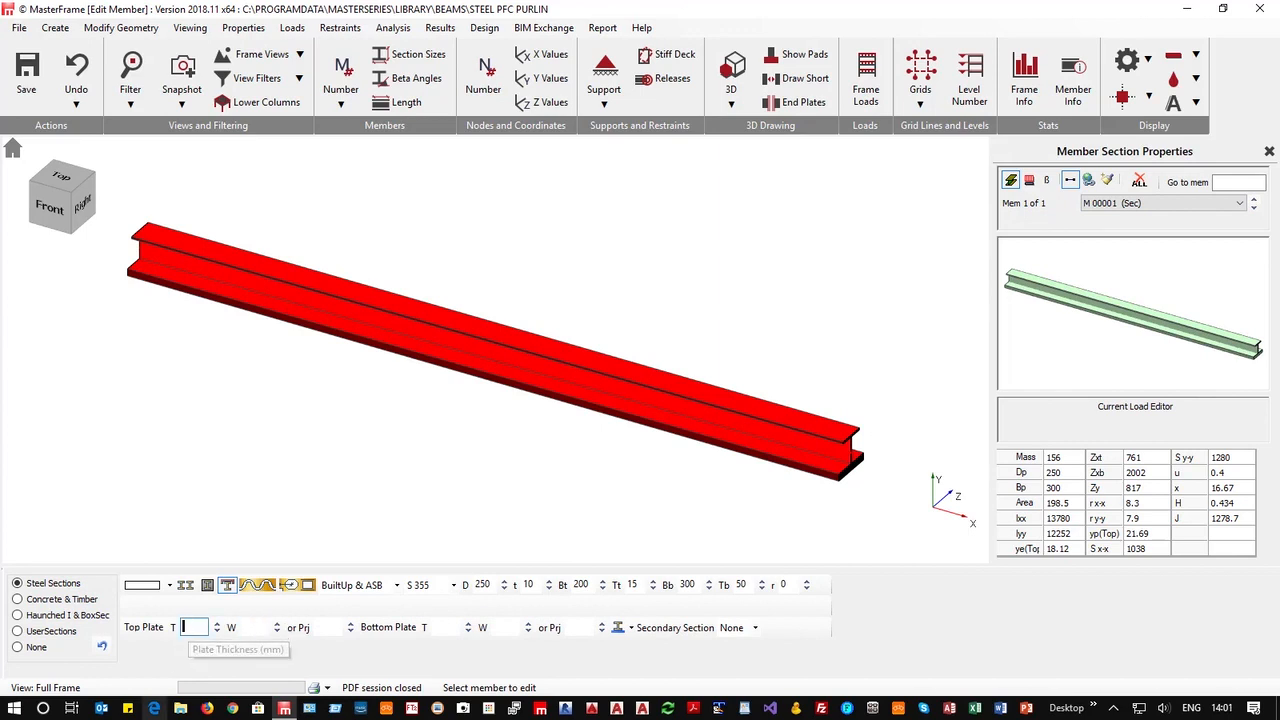
text(300)
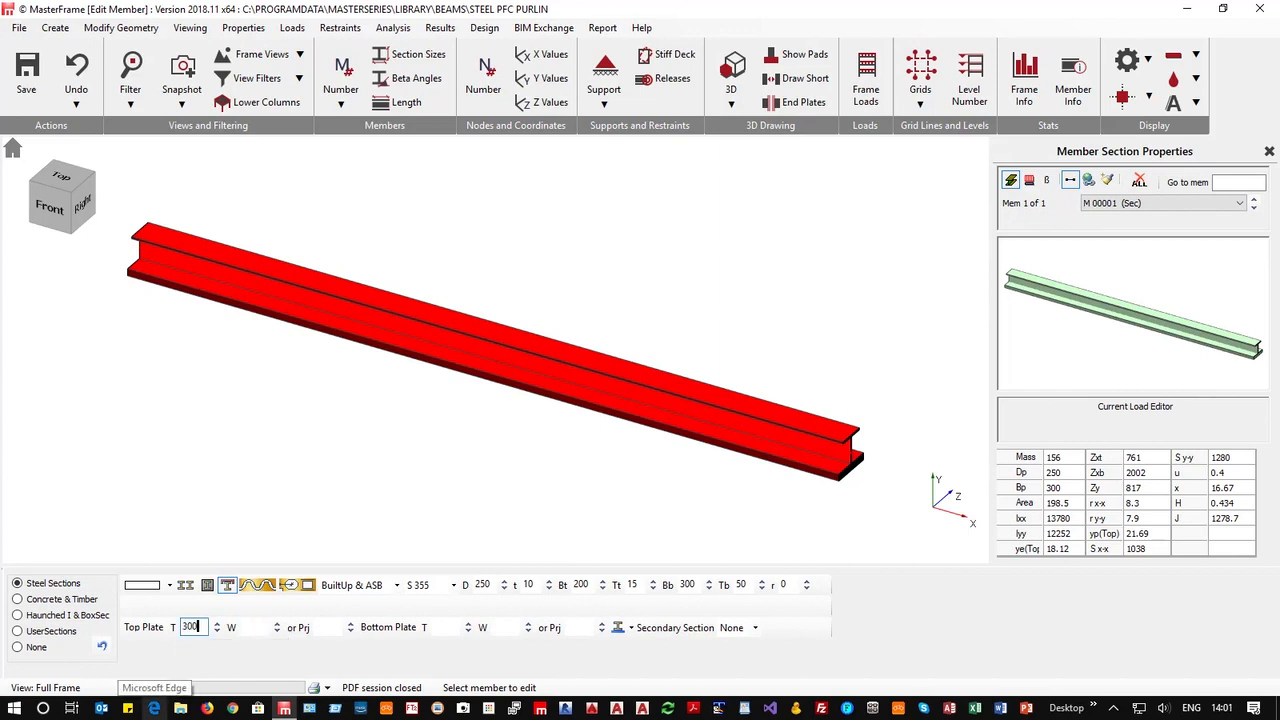
key(BackSpace)
key(BackSpace)
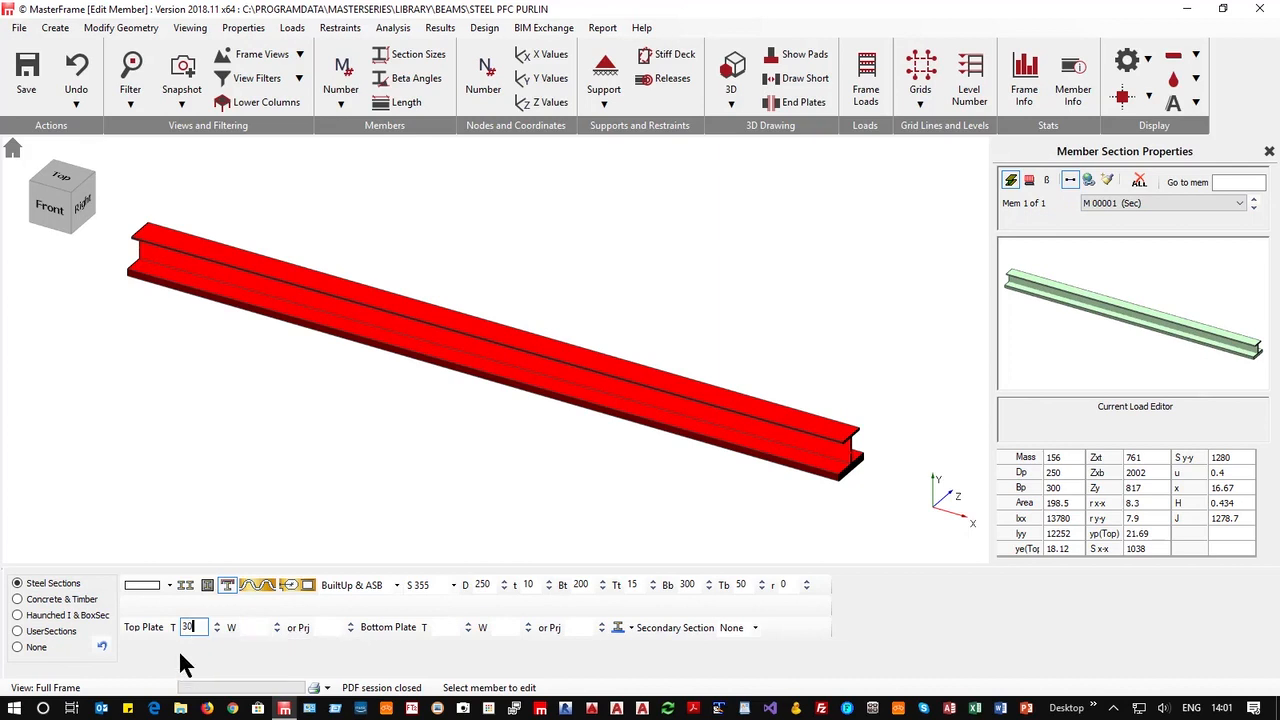
key(BackSpace)
text(10)
click(250, 627)
text(300)
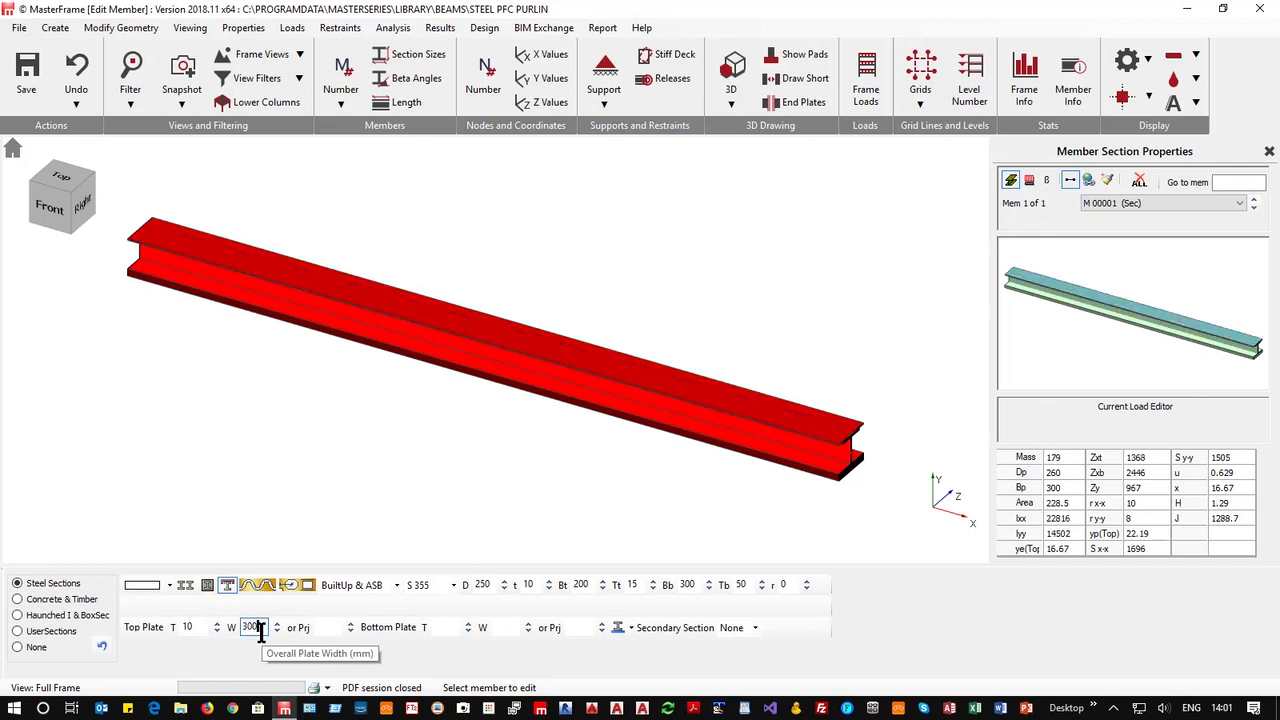
key(BackSpace)
key(BackSpace)
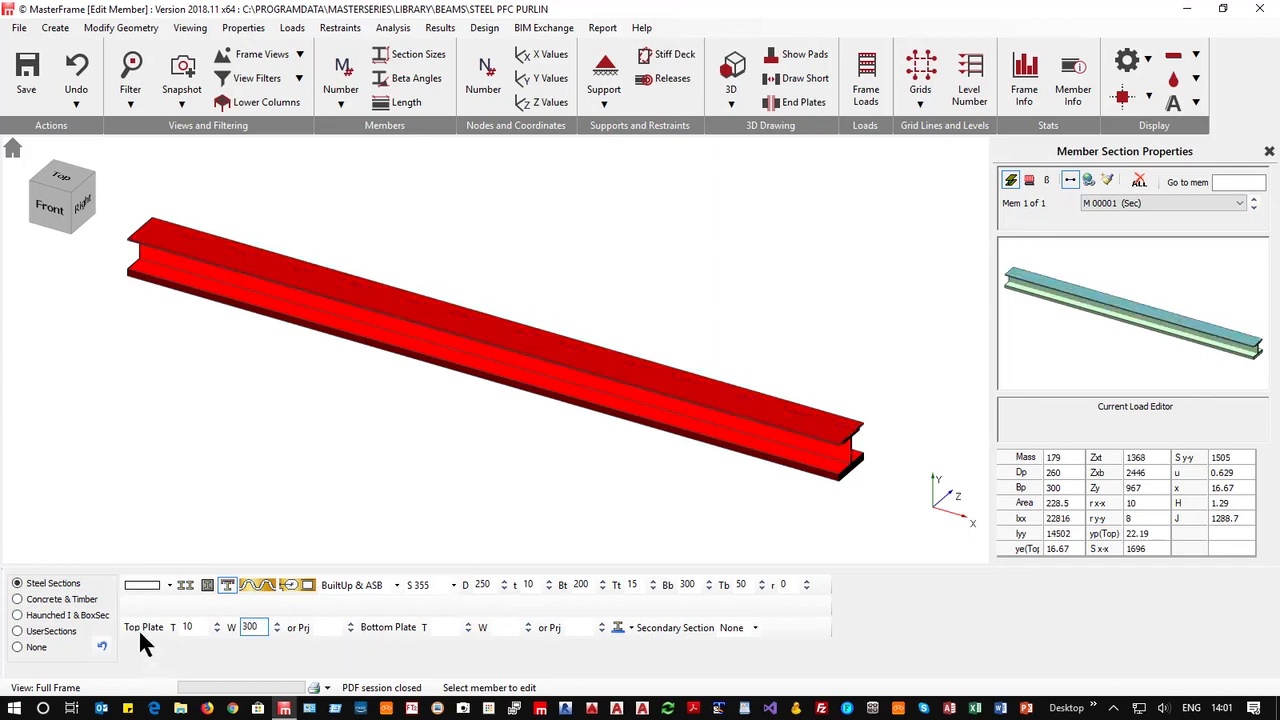
click(227, 585)
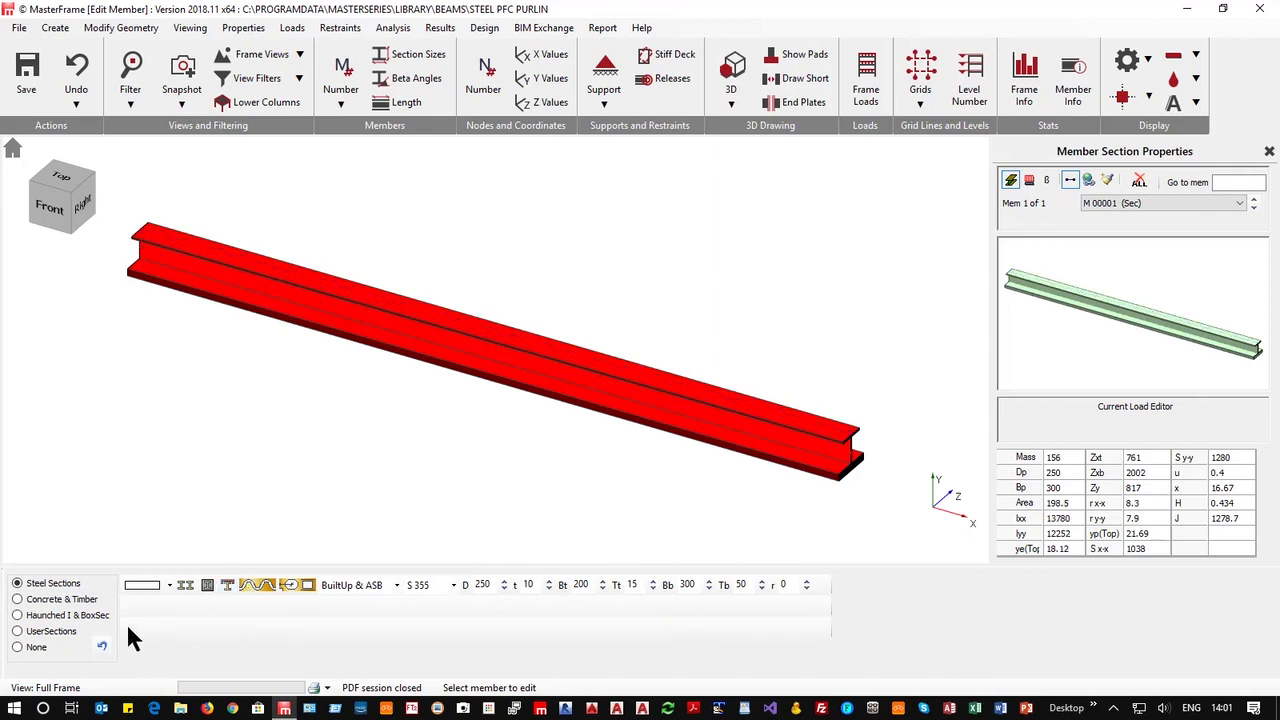
Change the member's section type to UB and assign the 305x102 UB 33 size.
click(356, 582)
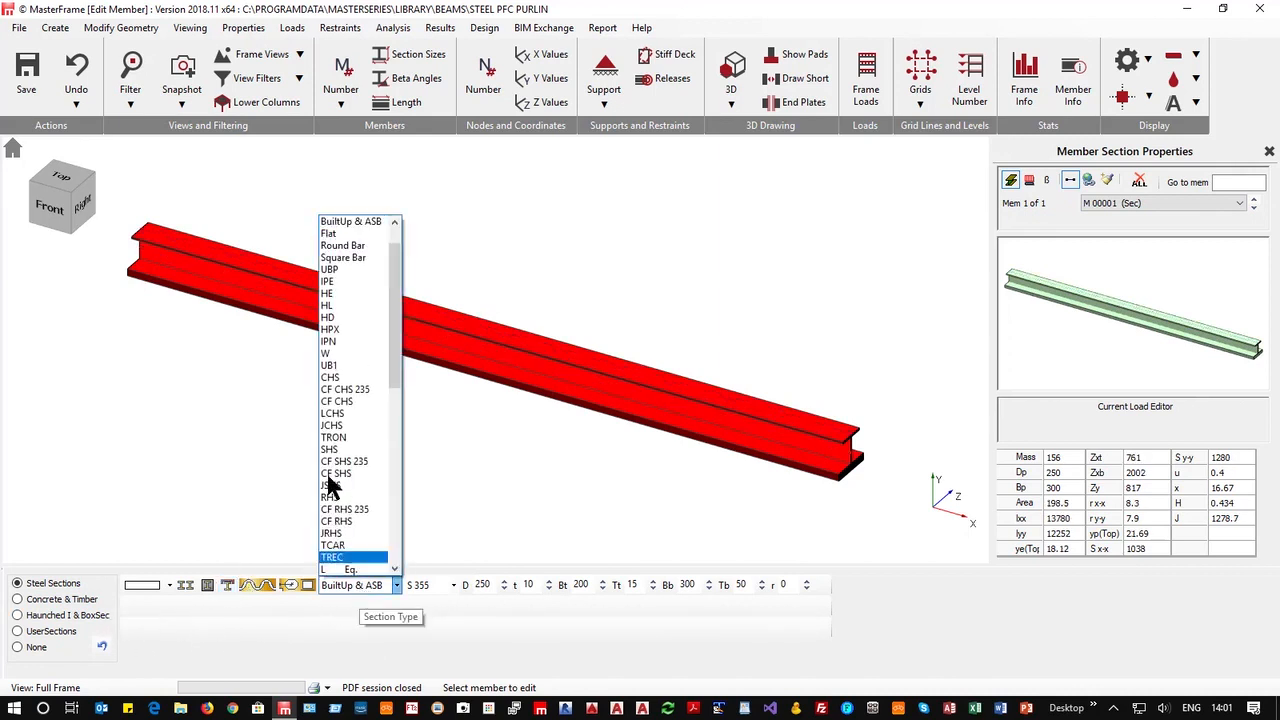
click(339, 221)
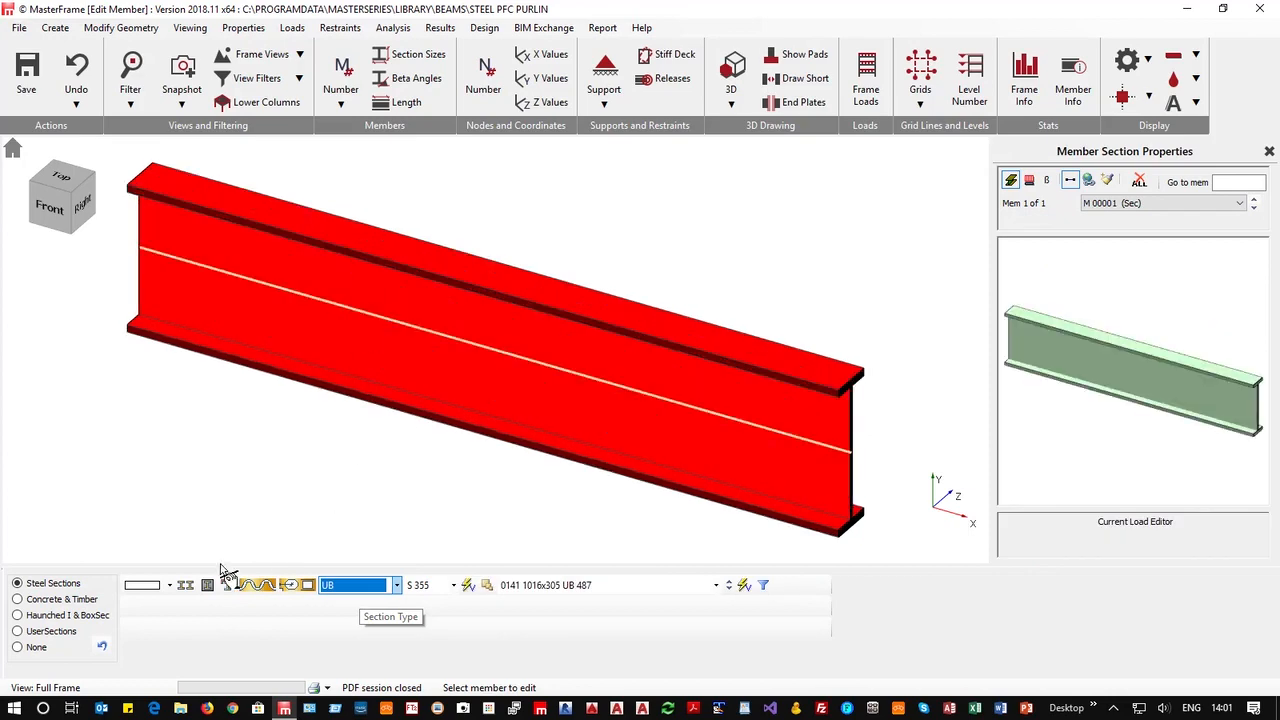
click(571, 585)
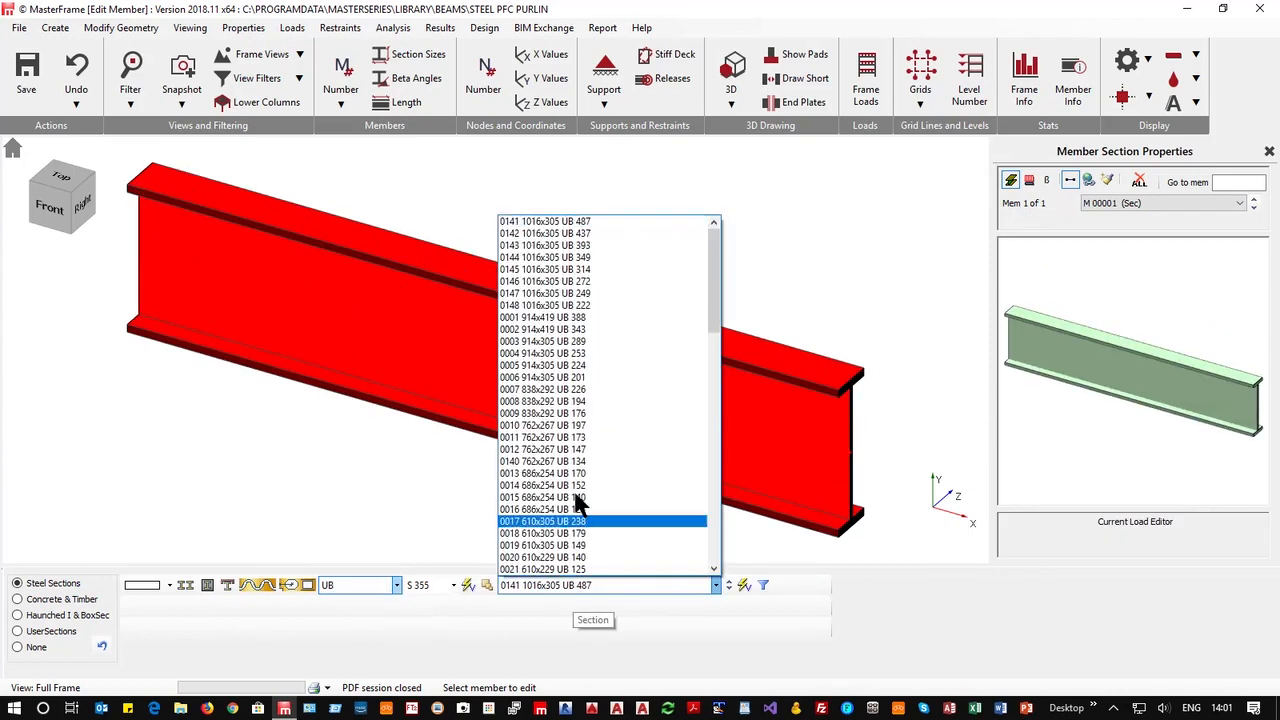
scroll(605, 480, down, 10)
click(565, 401)
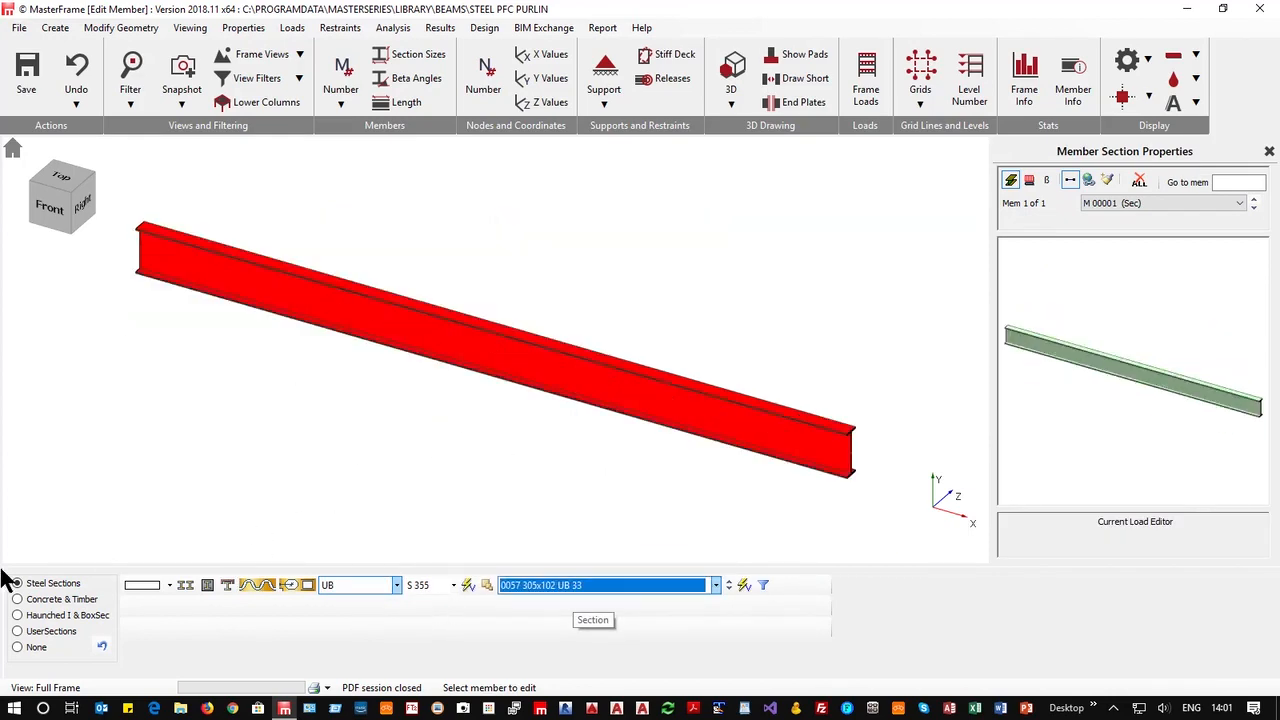
Switch the member to a concrete section and on to the Apex Purlins (pair) user section, and review its listed properties.
click(46, 601)
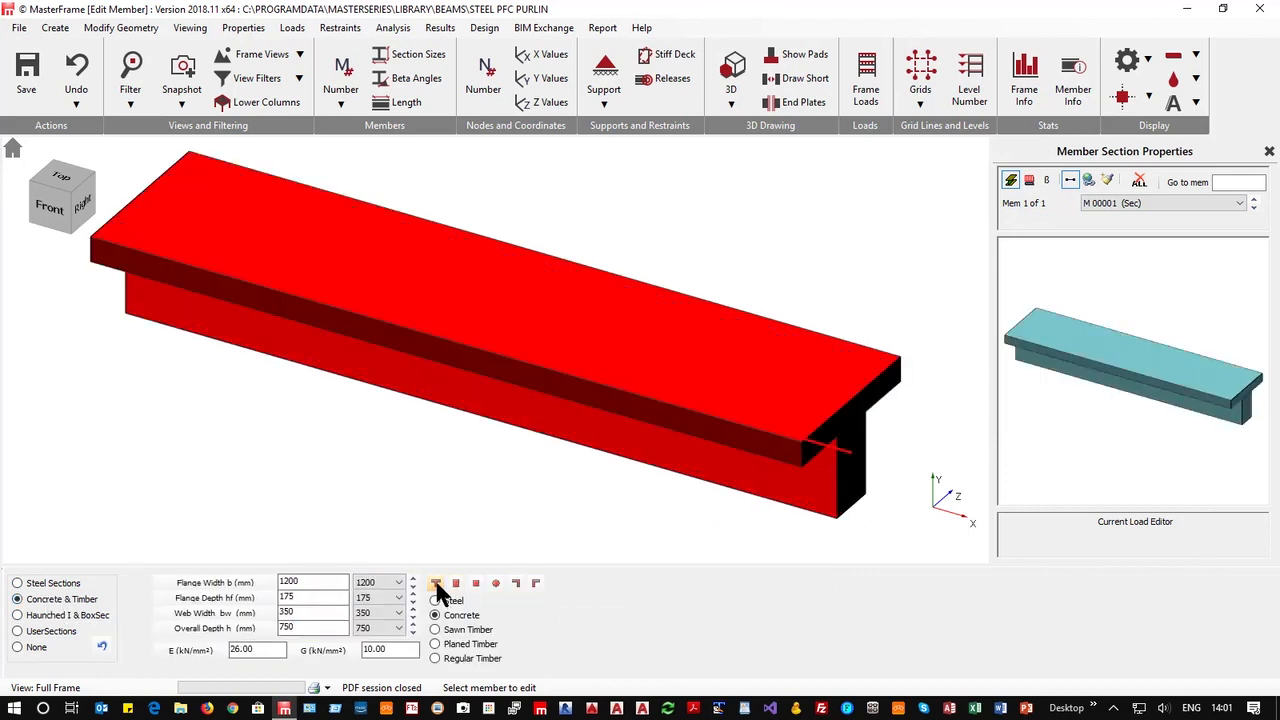
click(57, 632)
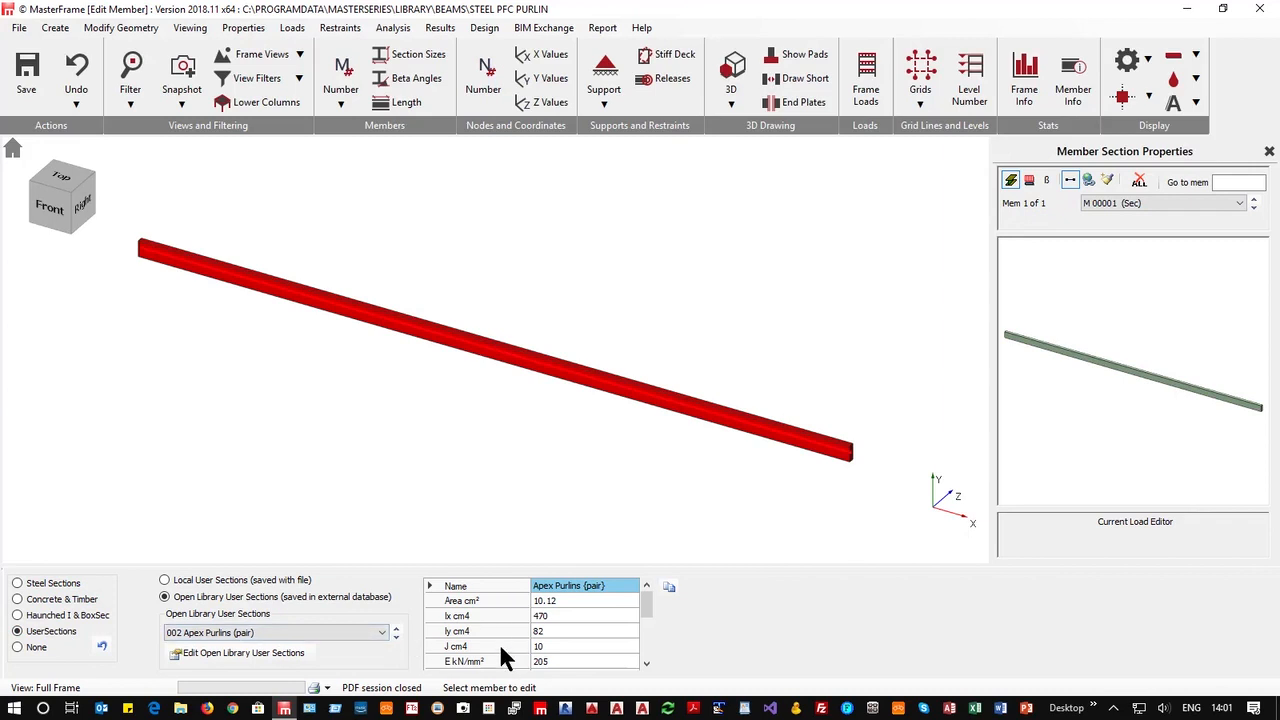
scroll(499, 643, down, 5)
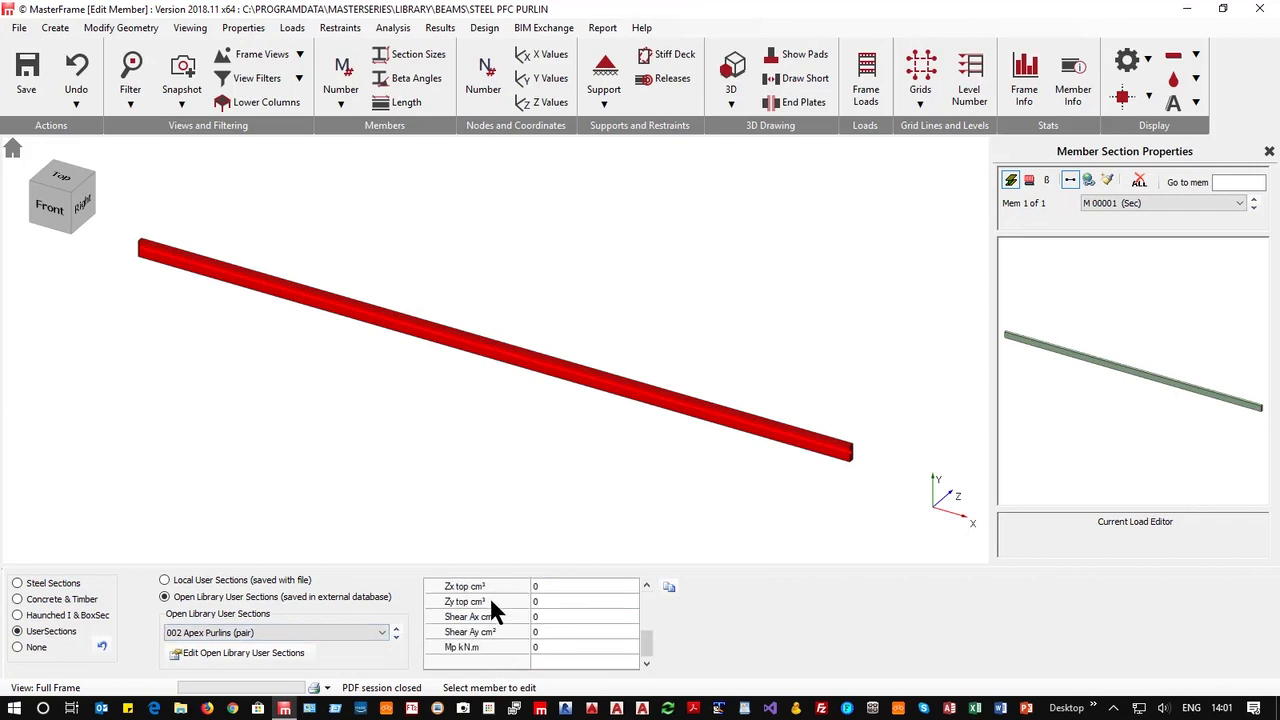
scroll(486, 647, up, 5)
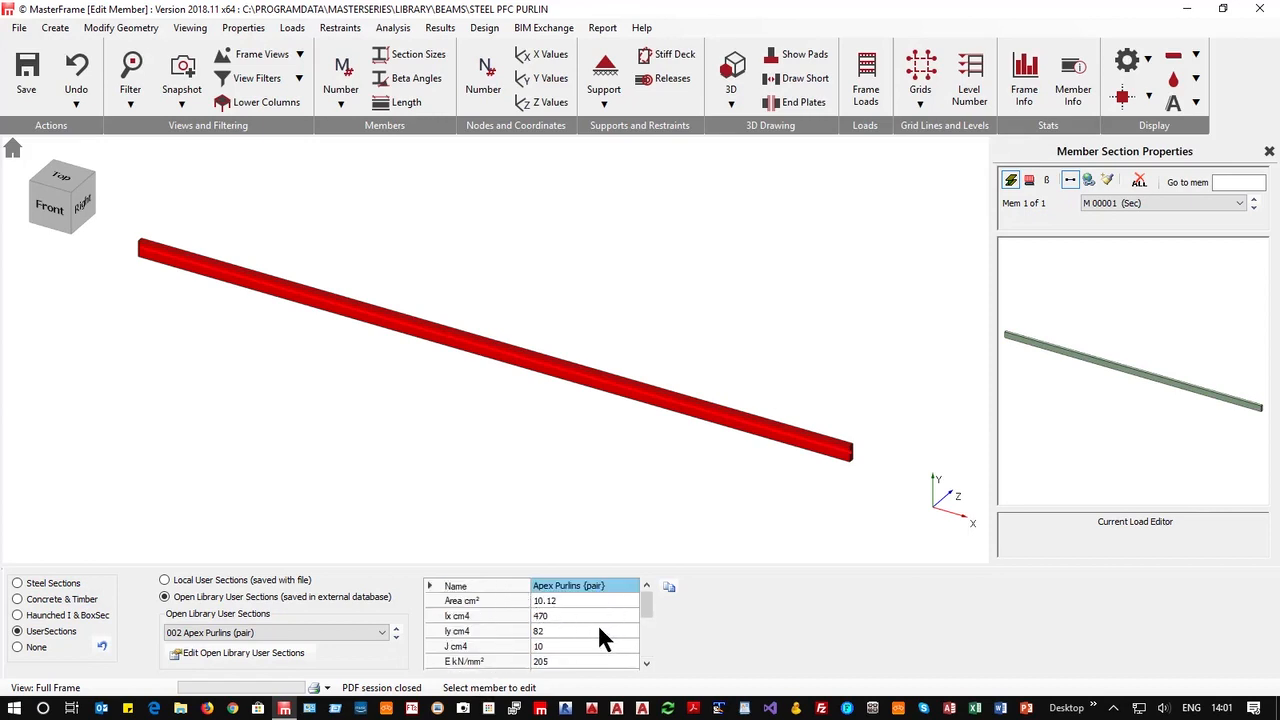
scroll(596, 610, down, 5)
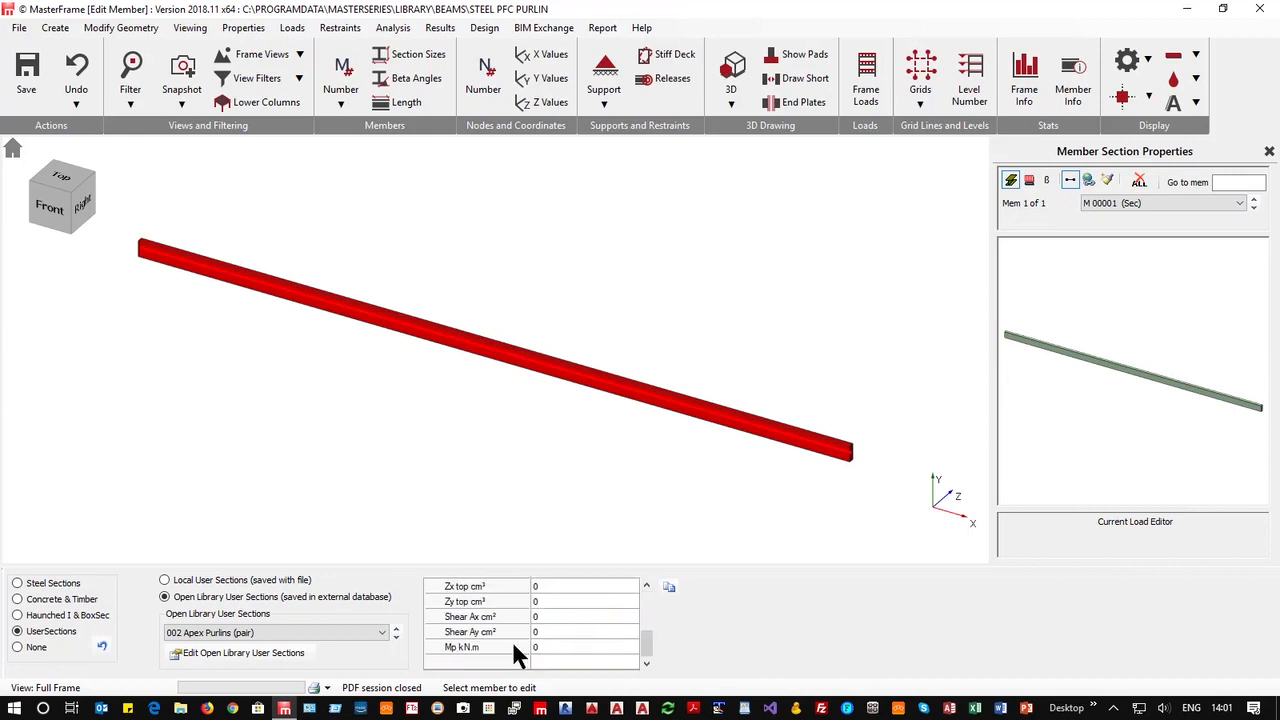
scroll(503, 603, up, 5)
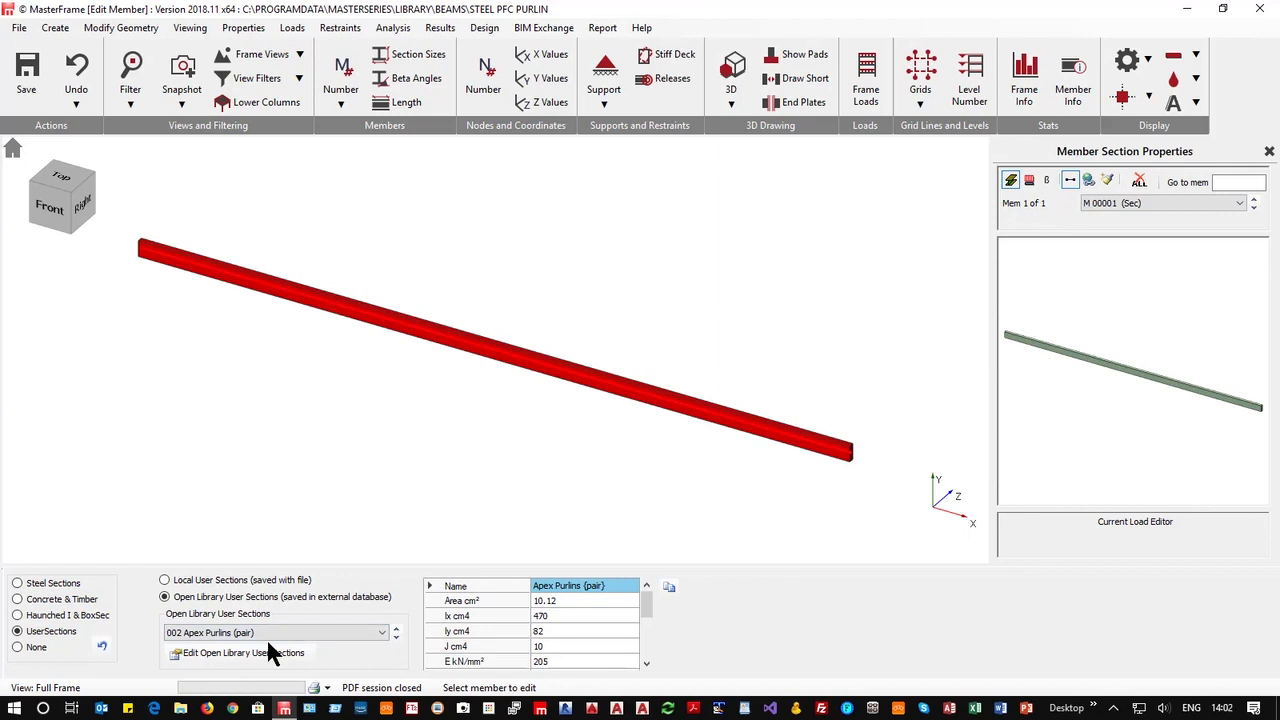
Close the Steel PFC Purlin template, reopen the GroundBeams1 model and open its load case definitions.
click(1260, 8)
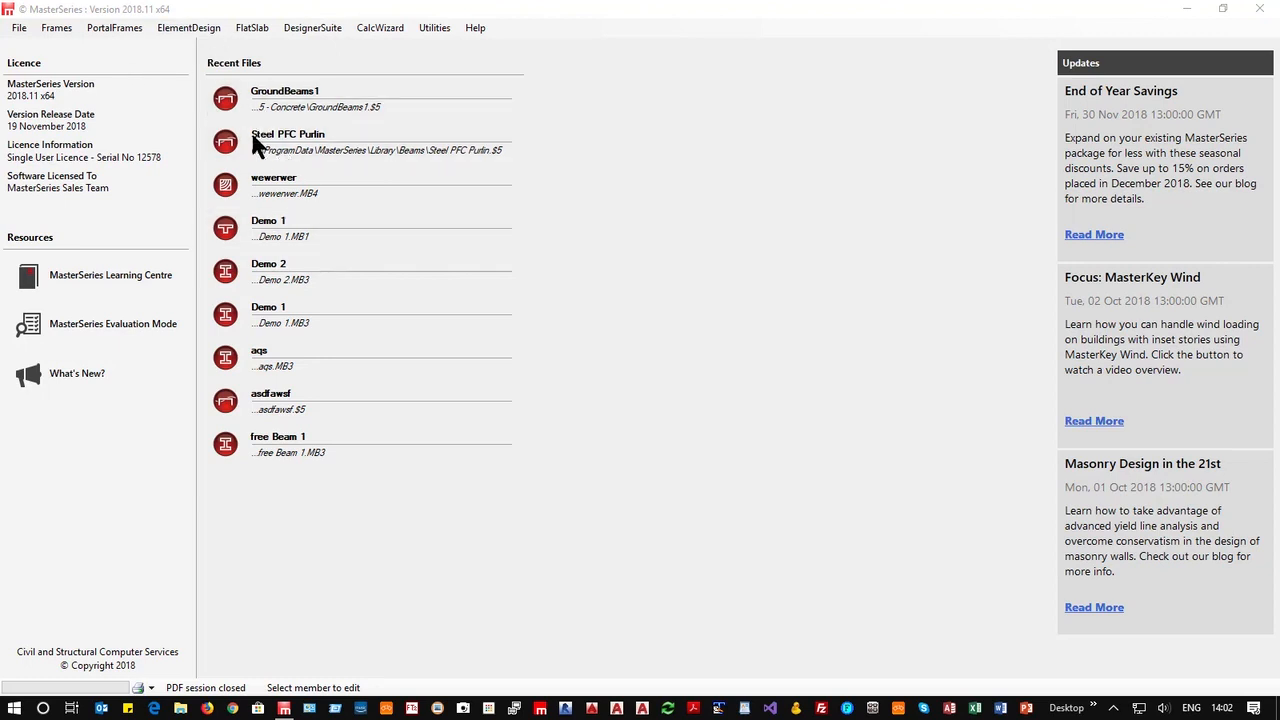
click(283, 97)
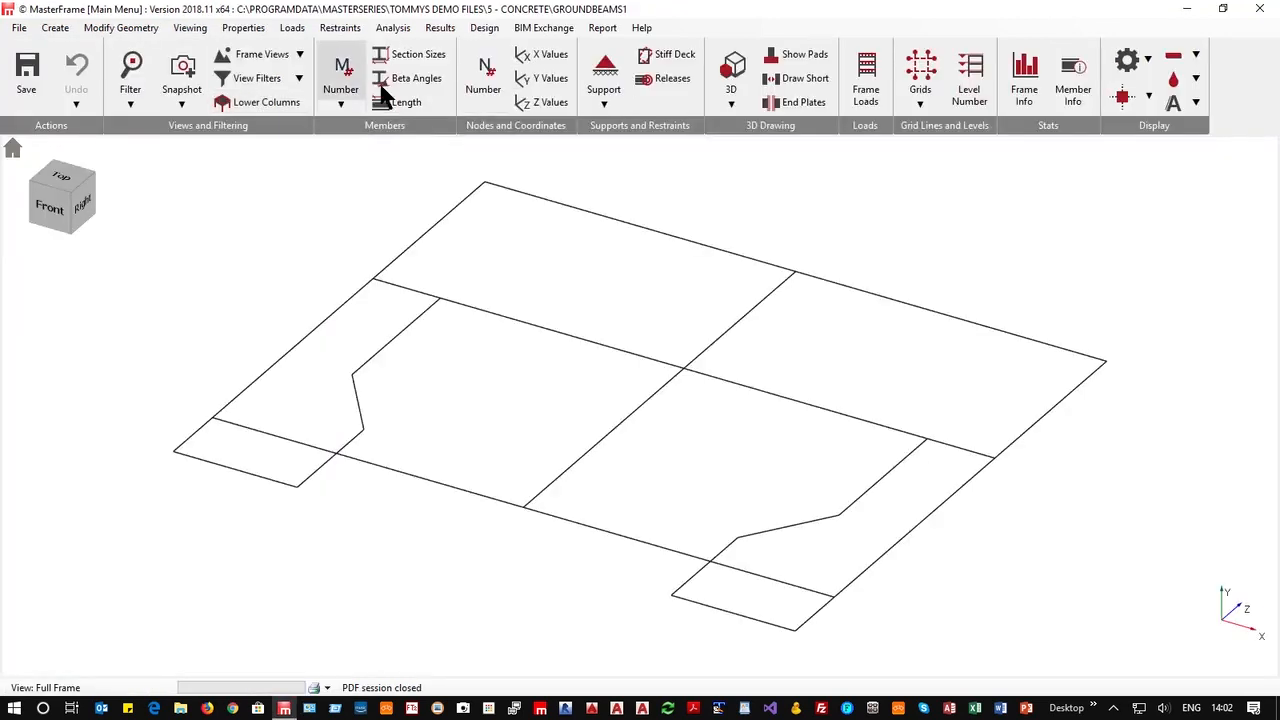
click(393, 30)
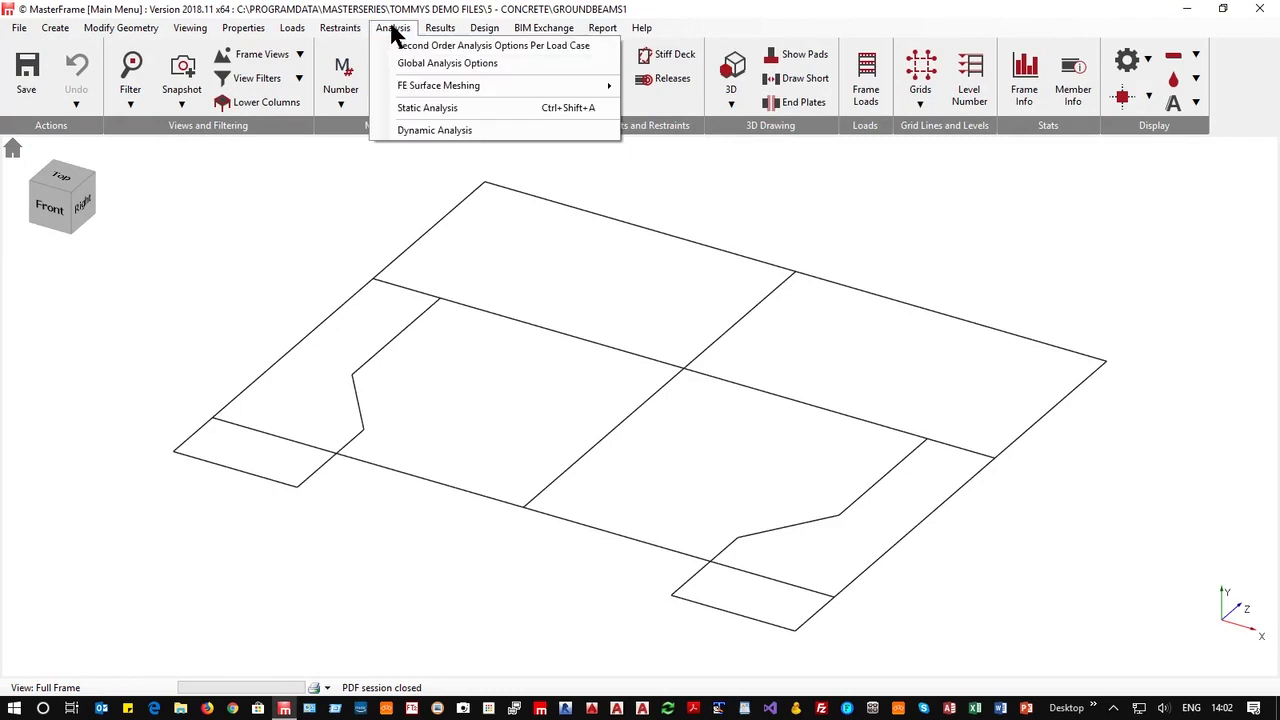
click(292, 30)
click(294, 30)
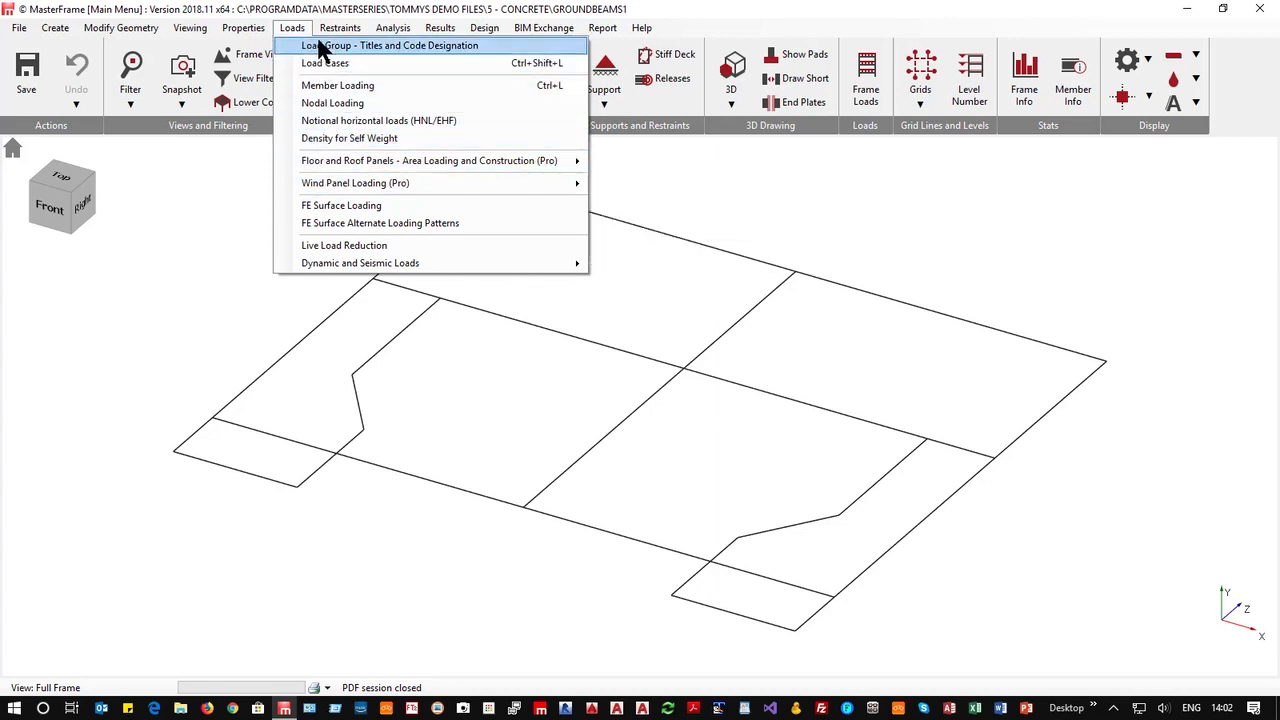
click(325, 66)
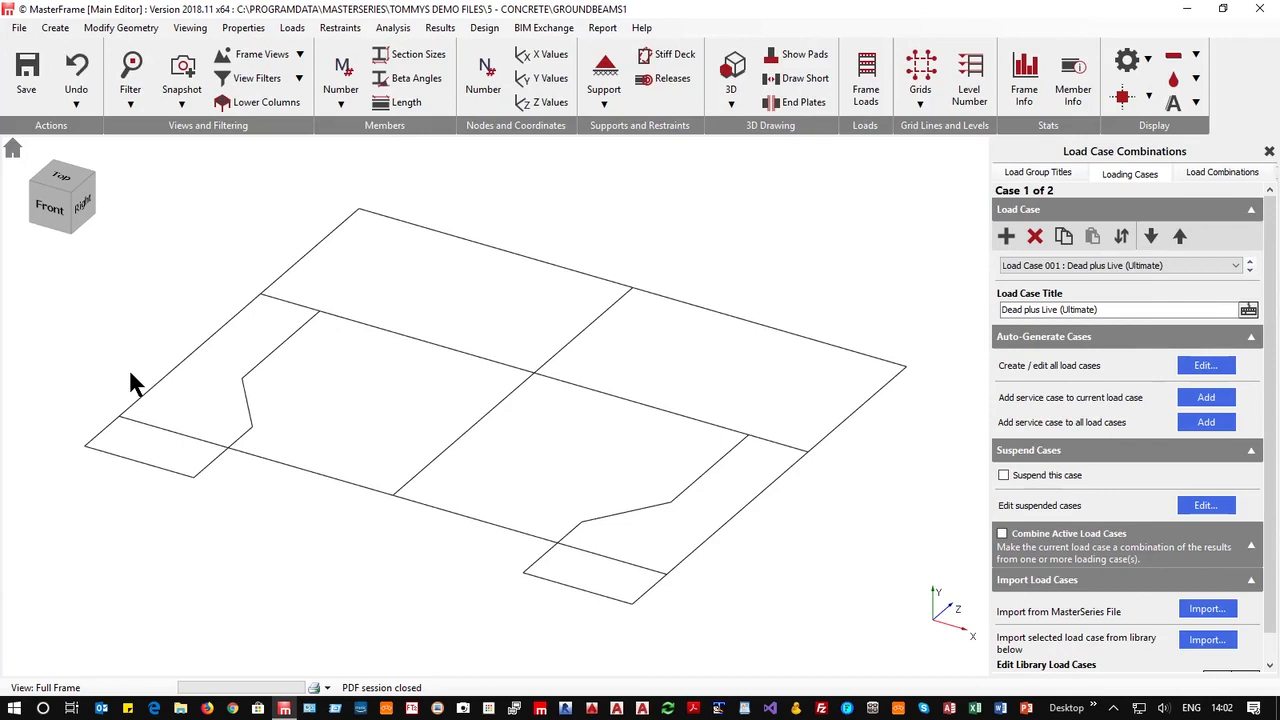
Add a third load case and title it "Frefde".
click(1123, 262)
click(1124, 272)
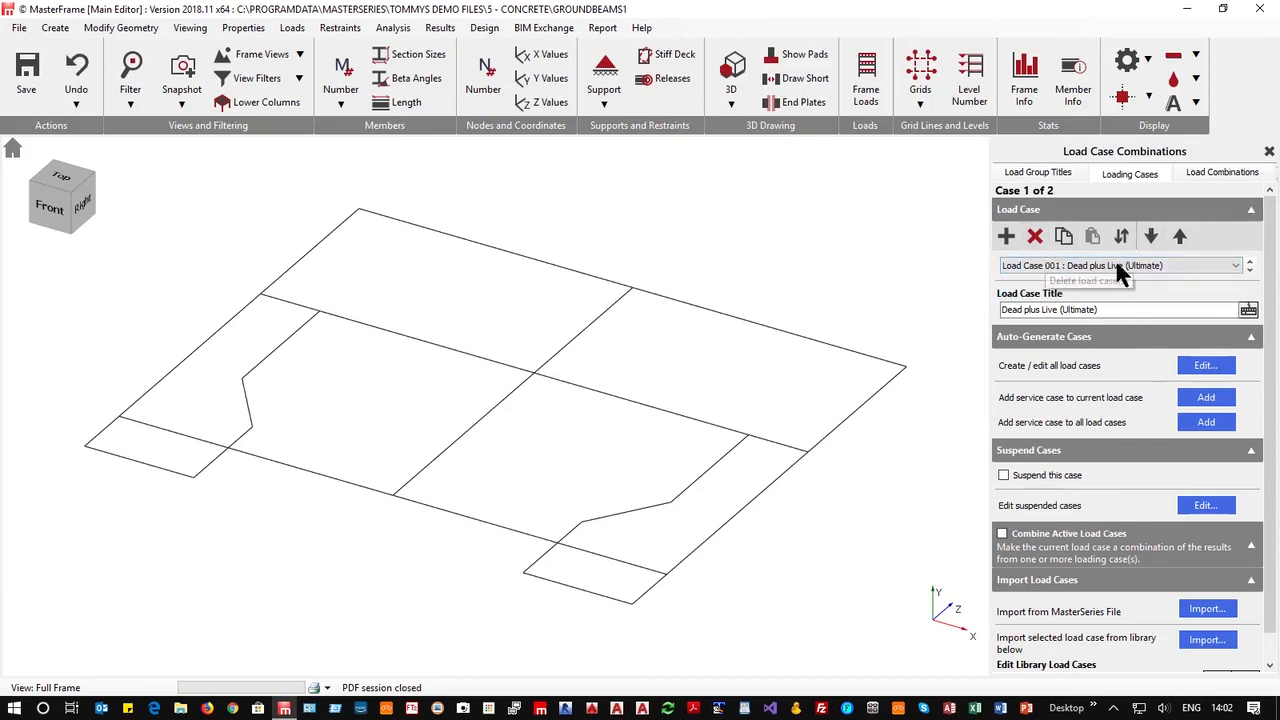
click(1006, 237)
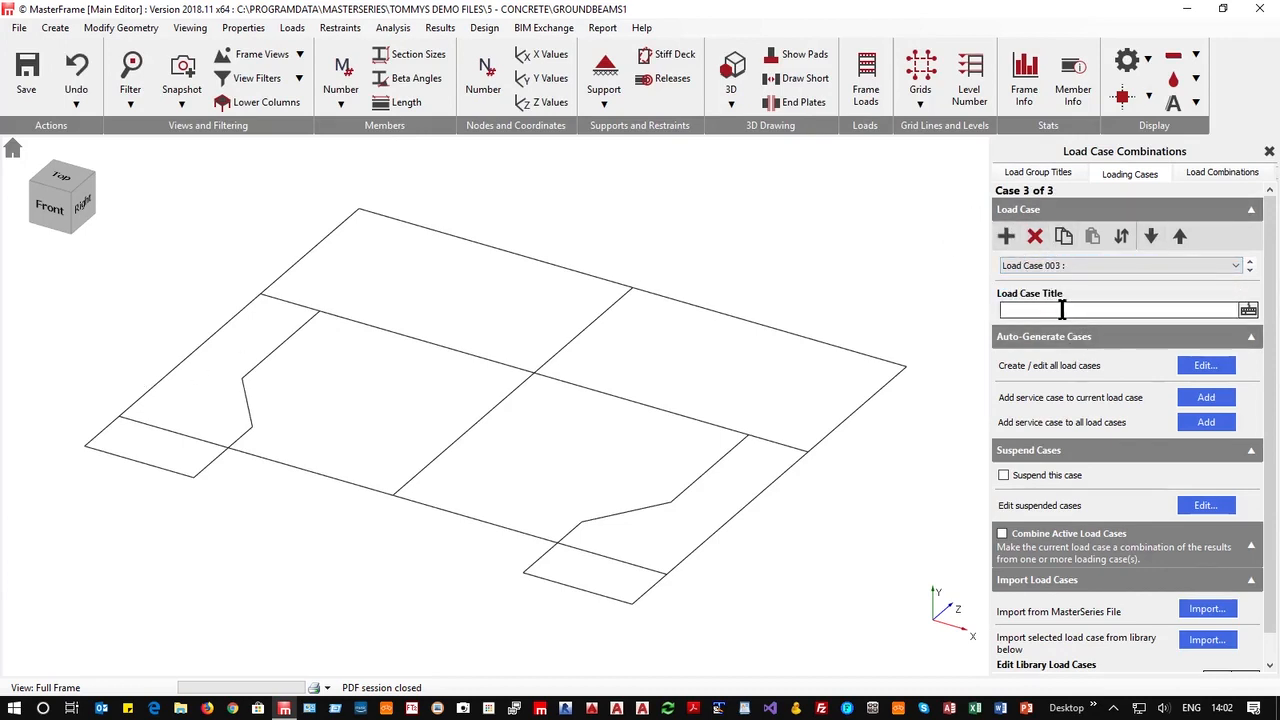
click(1068, 310)
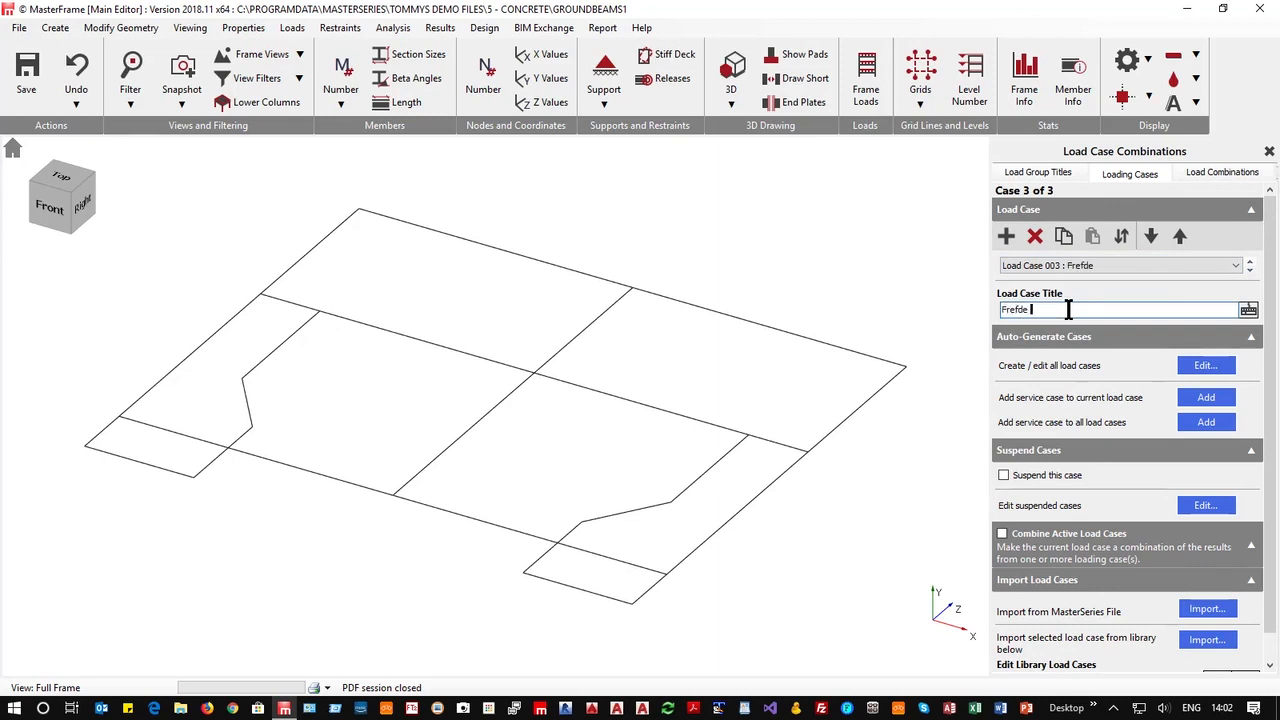
Set the third load case's factors to D1 1.35, D2 0.90, L1 1.50 and L2 0.90.
click(1222, 172)
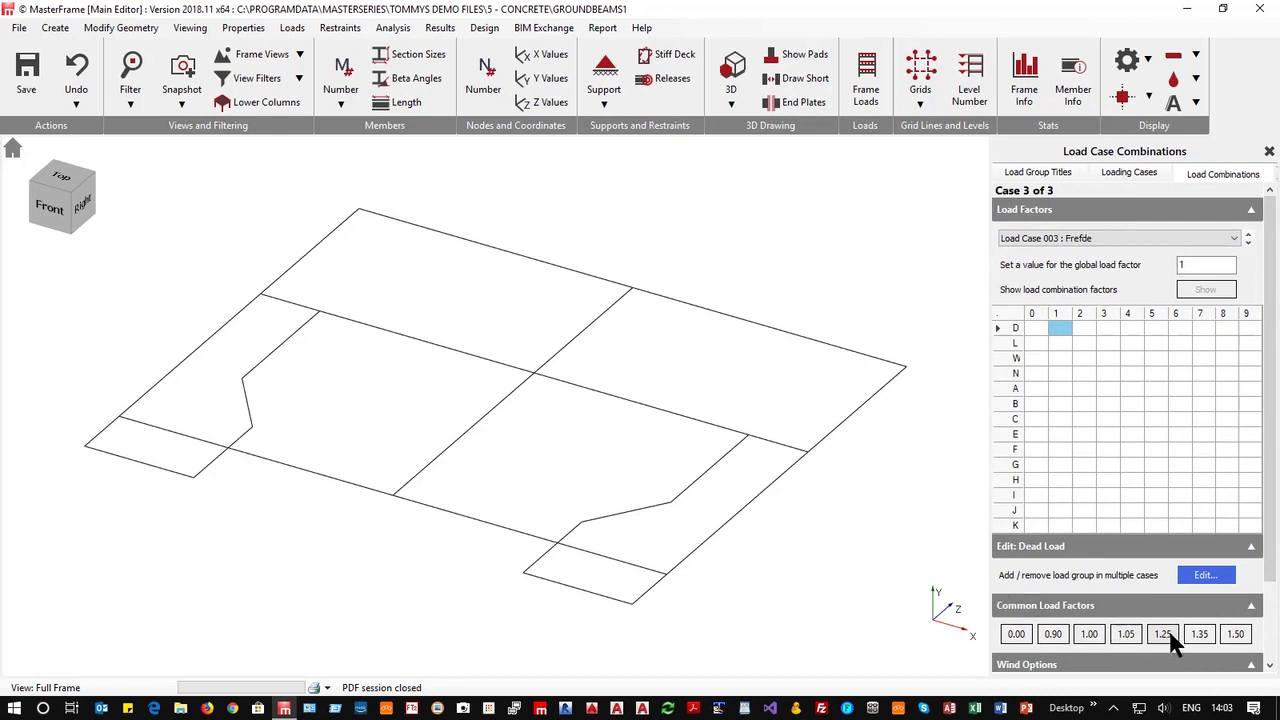
click(1205, 640)
click(1083, 328)
click(1053, 634)
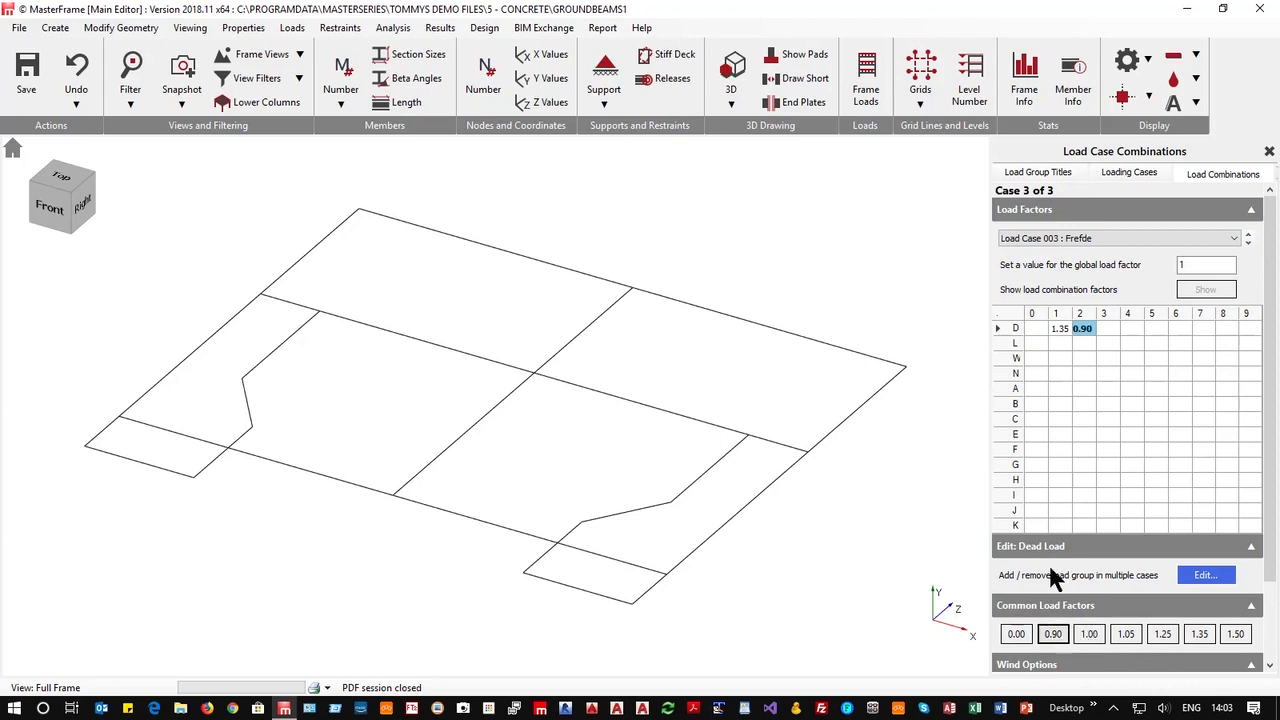
click(1059, 342)
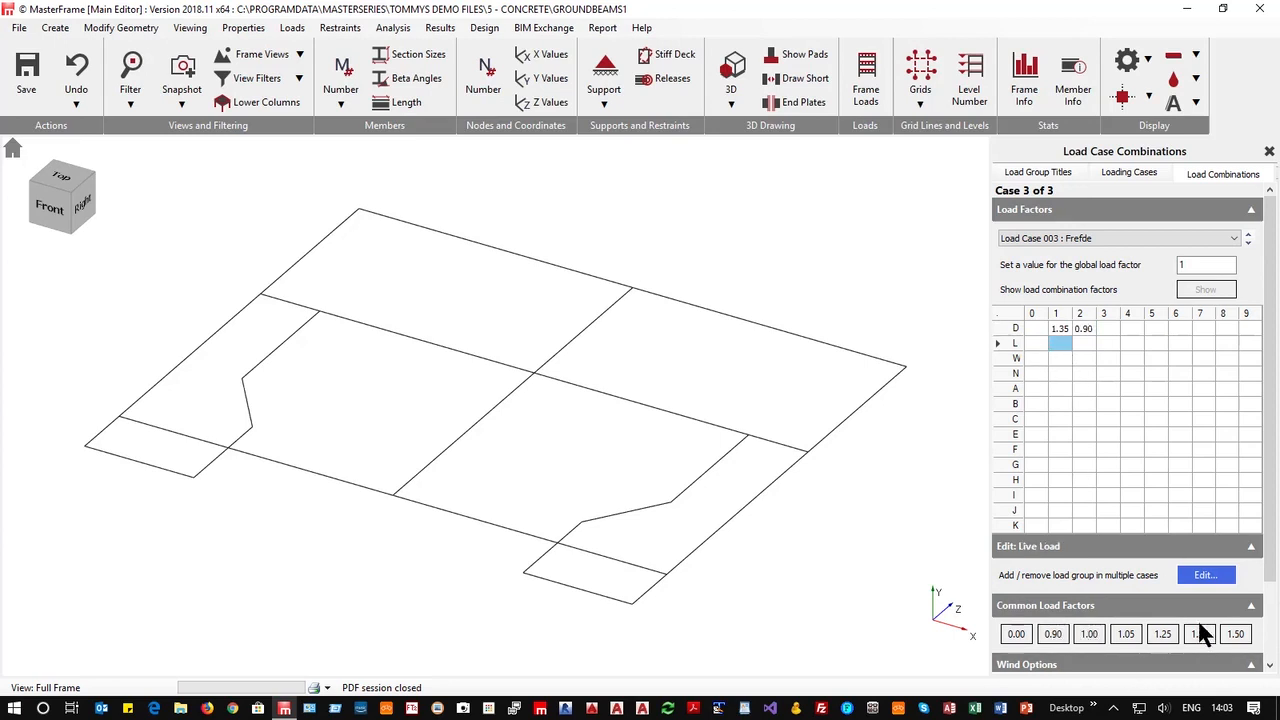
click(1237, 636)
click(1054, 634)
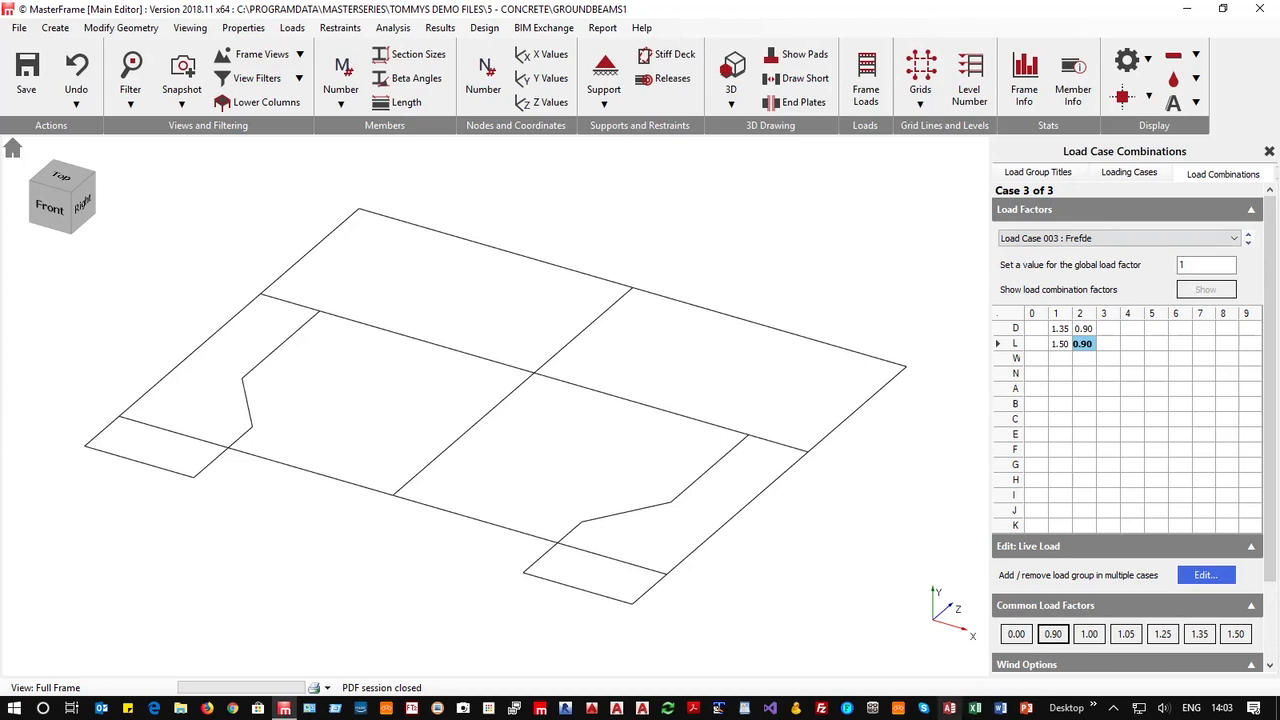
scroll(1118, 530, down, 2)
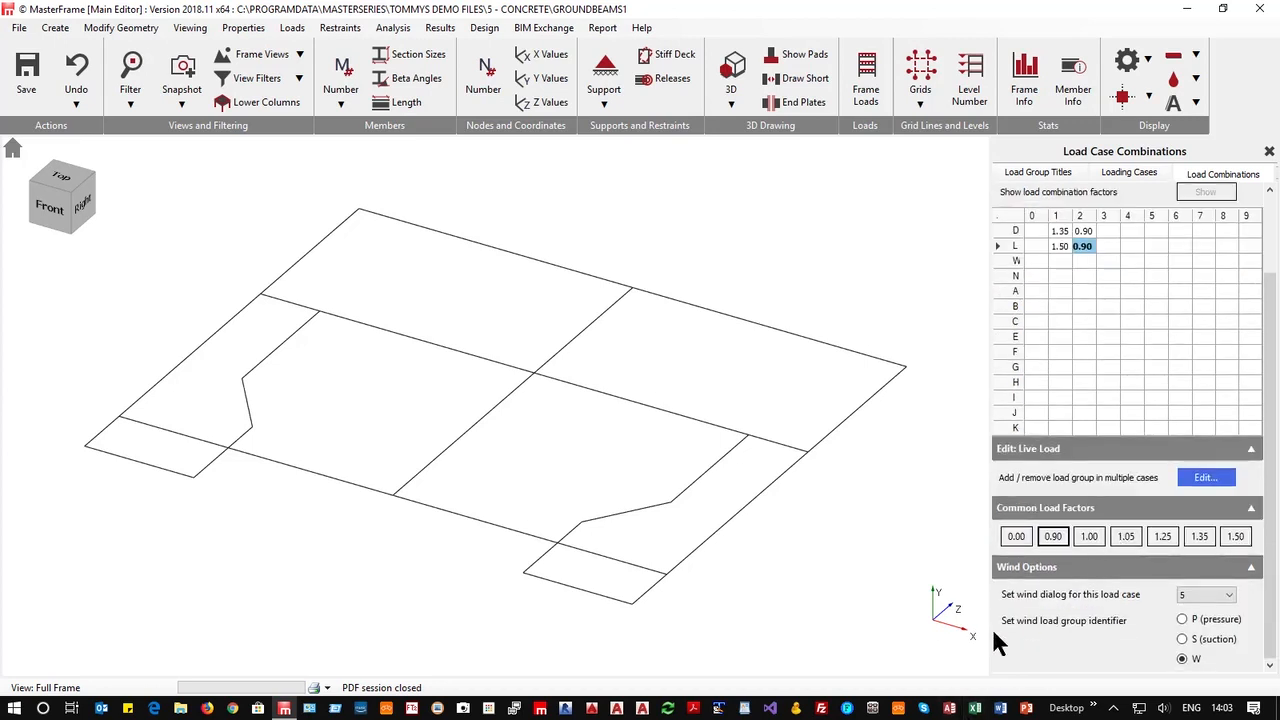
scroll(1090, 625, up, 2)
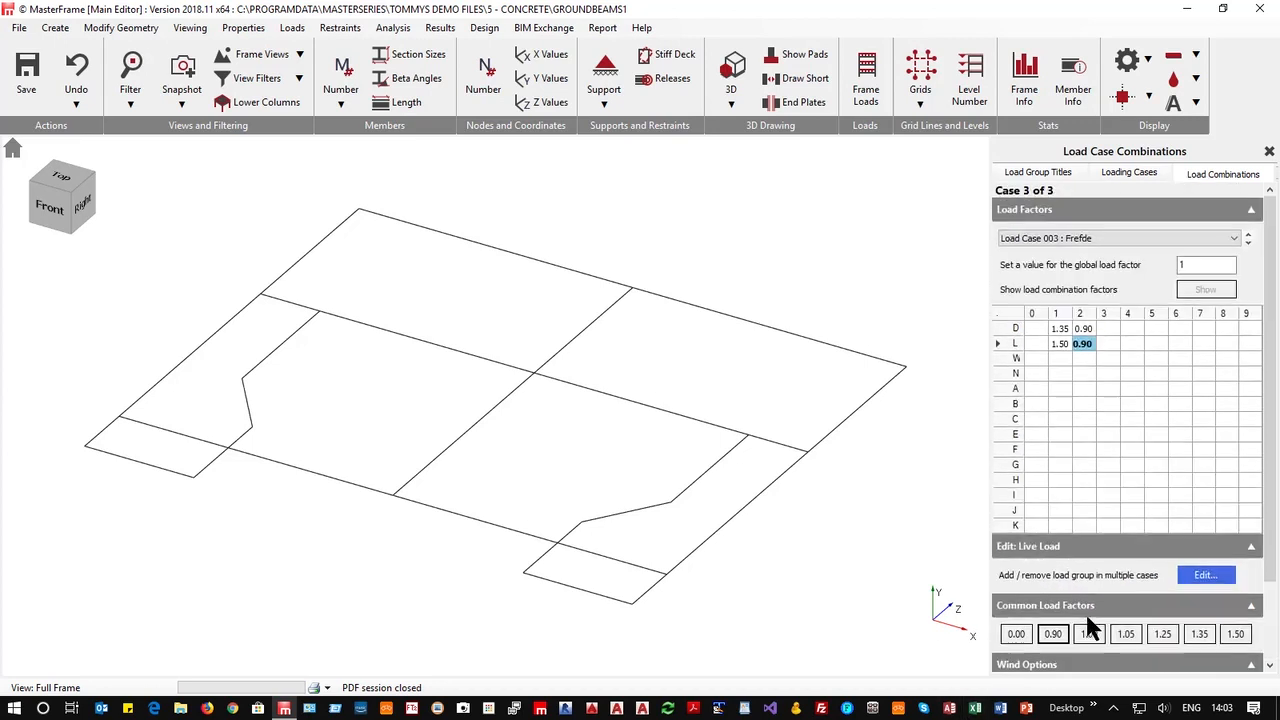
Return to the loading case settings and review the load cases available in the library without choosing one.
click(1131, 173)
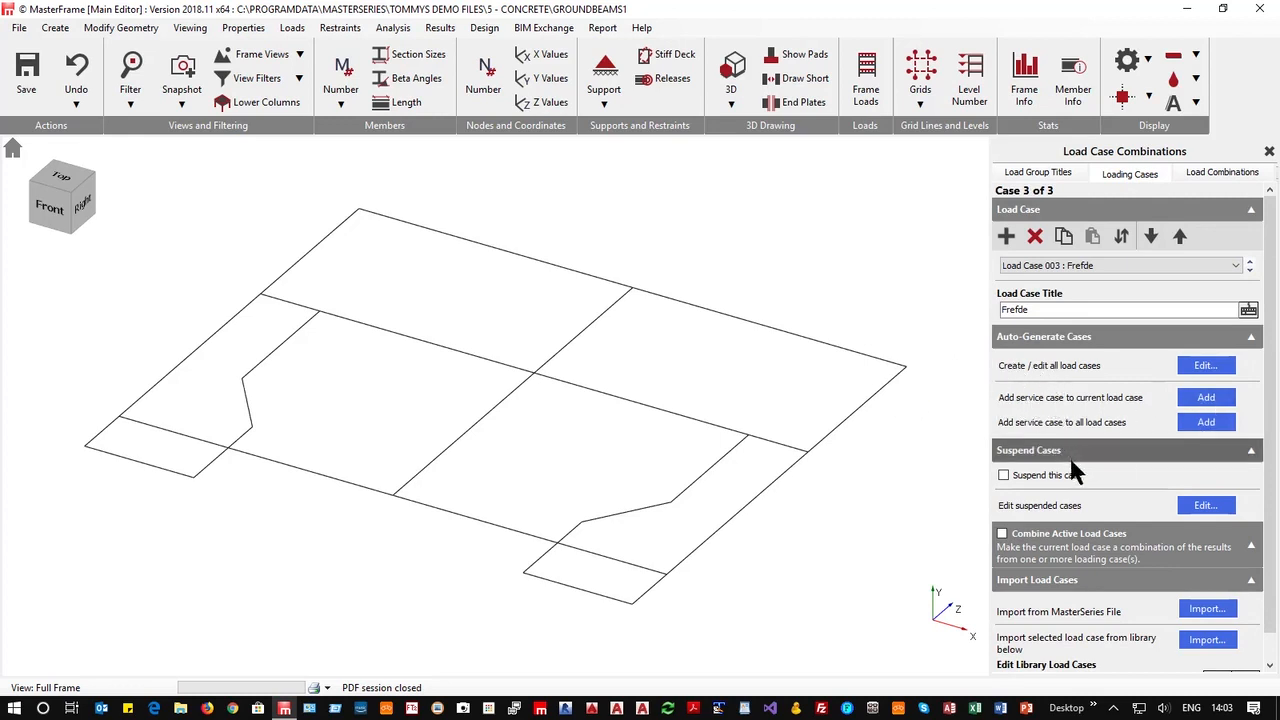
scroll(1060, 435, down, 1)
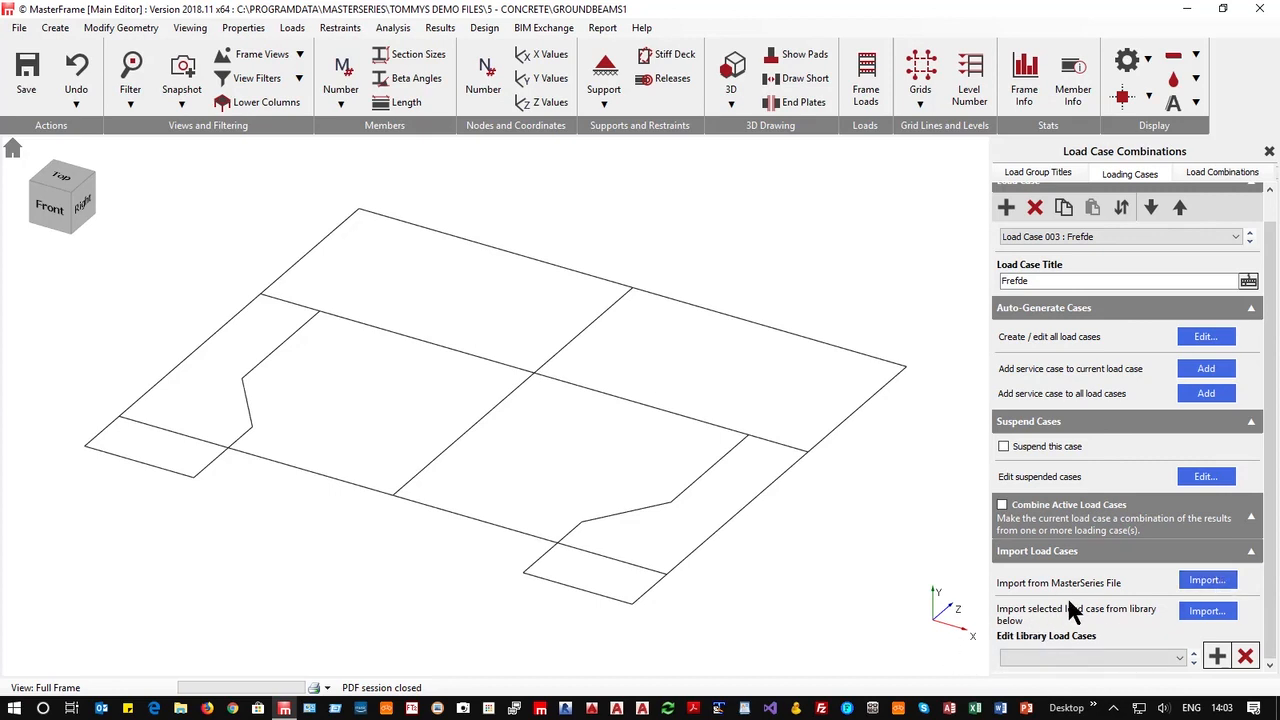
click(1082, 656)
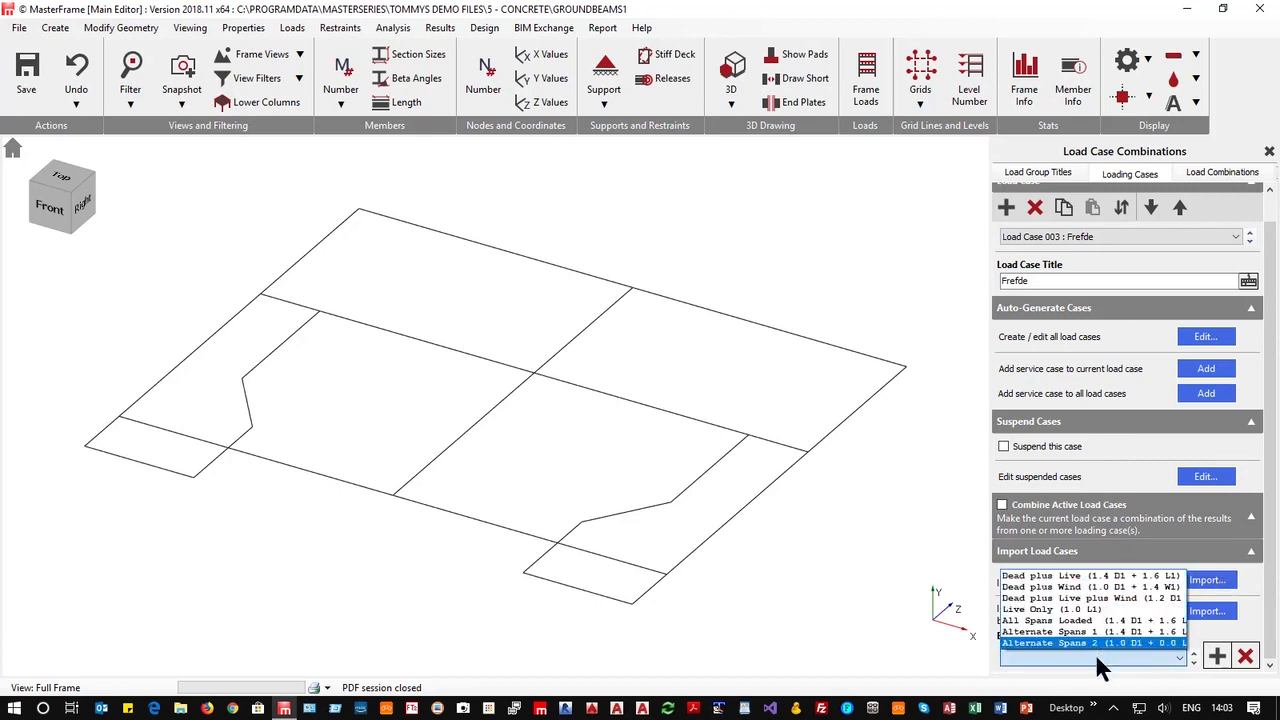
click(965, 672)
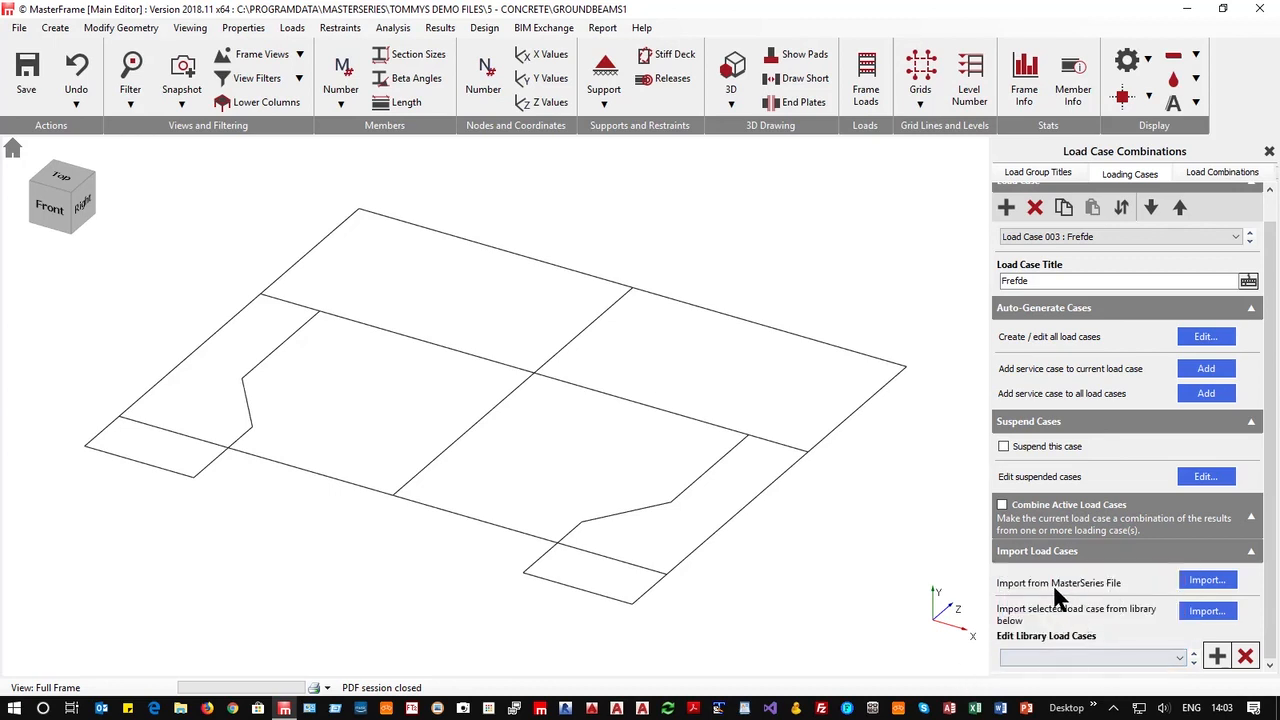
Start a load case import from the Library's Loading Cases folder and select the Concrete Frame file with ultimate factors 1.35 D1 + 1.35 D2.
click(1210, 583)
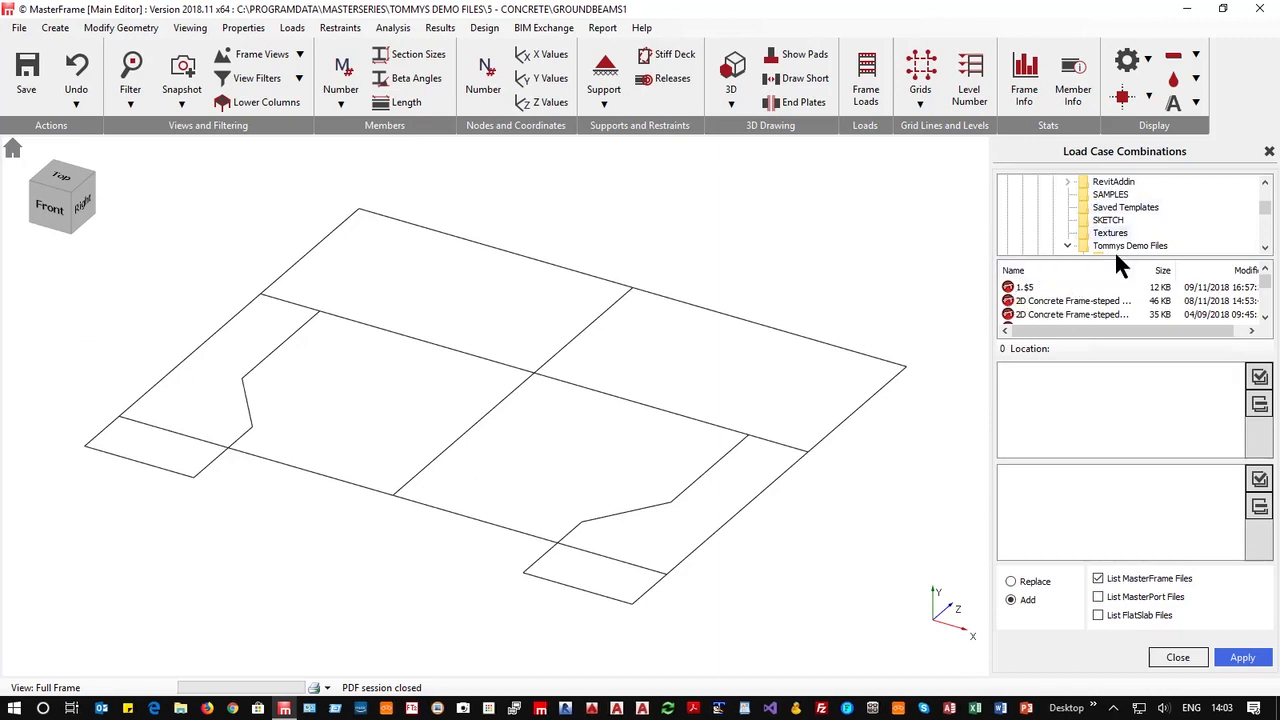
scroll(1120, 232, up, 3)
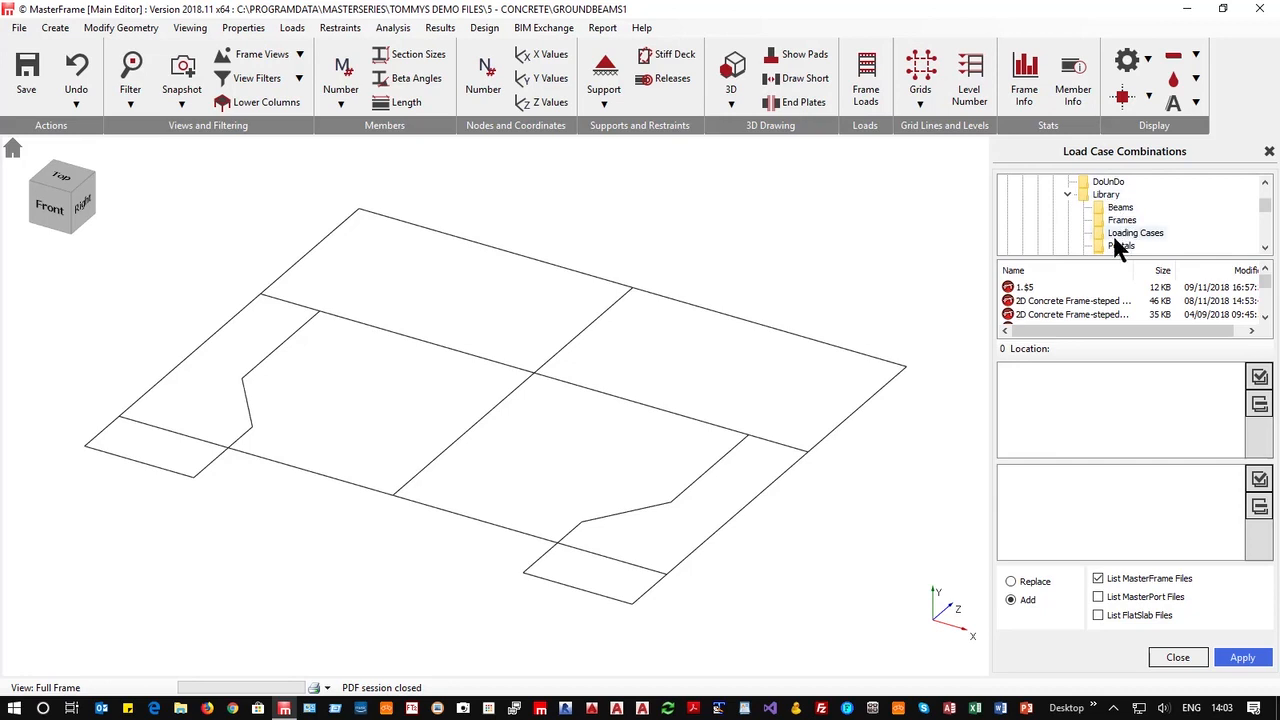
click(1135, 232)
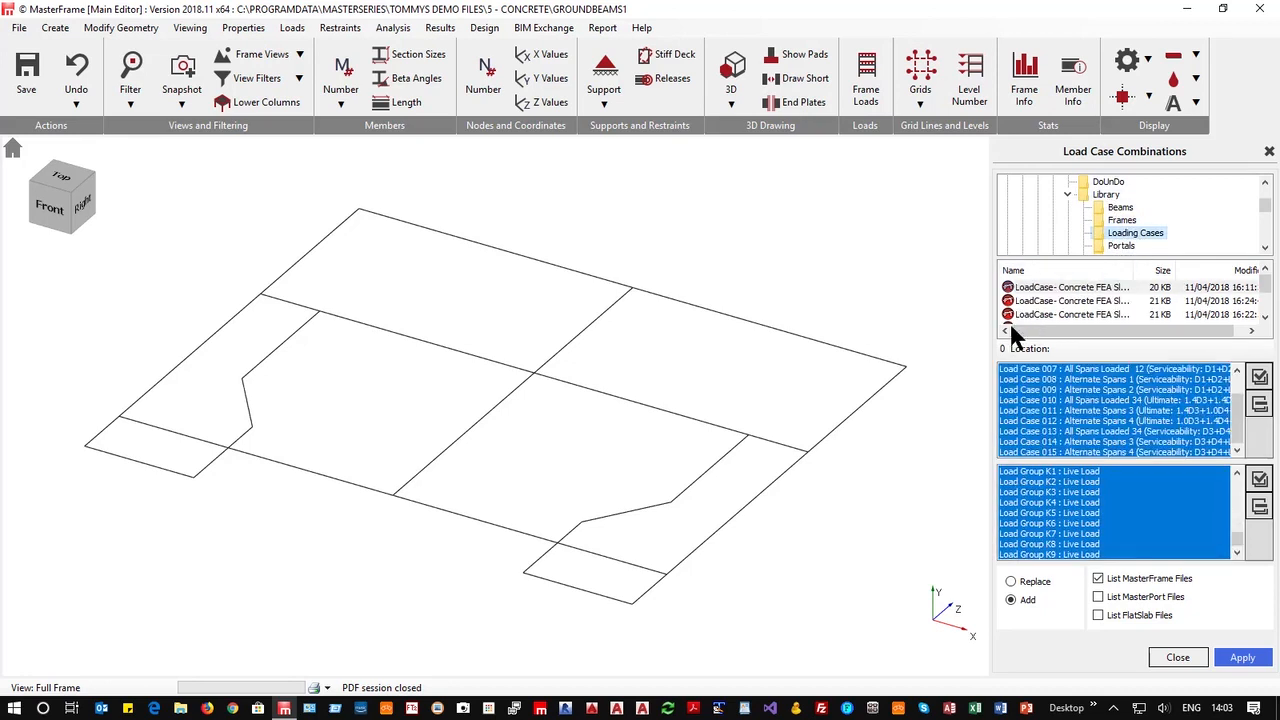
scroll(1047, 301, down, 1)
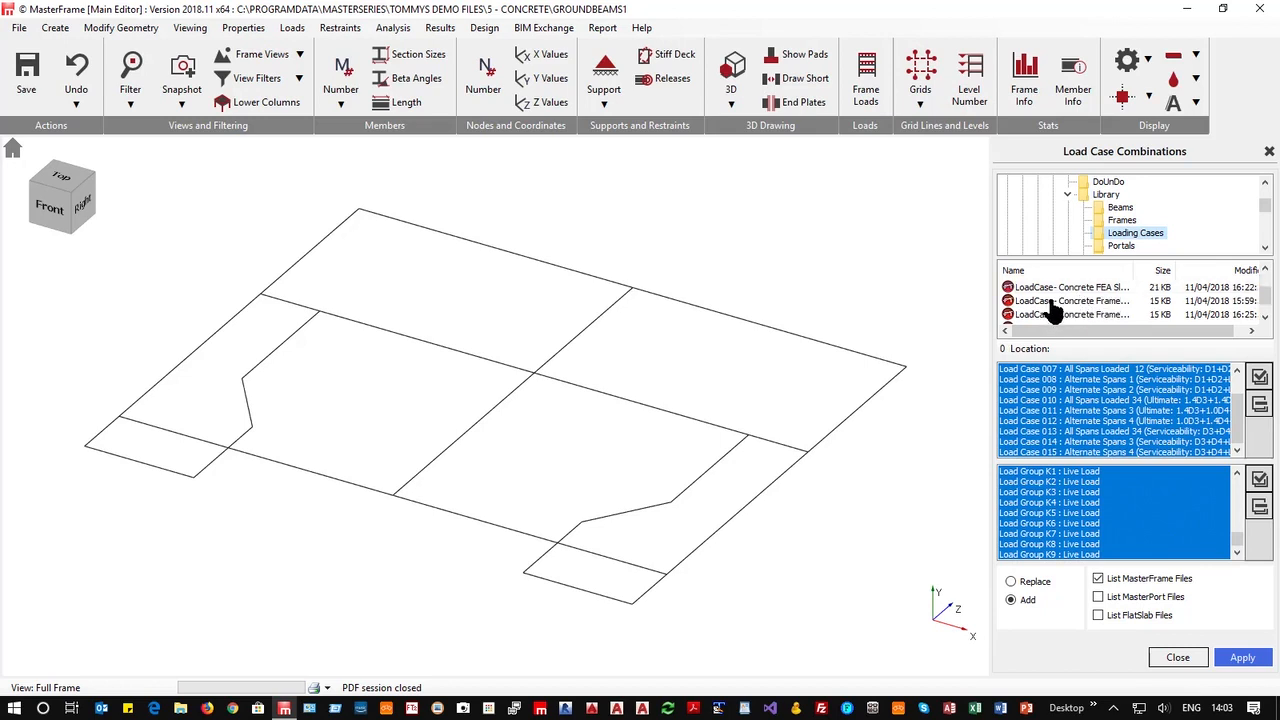
click(1046, 300)
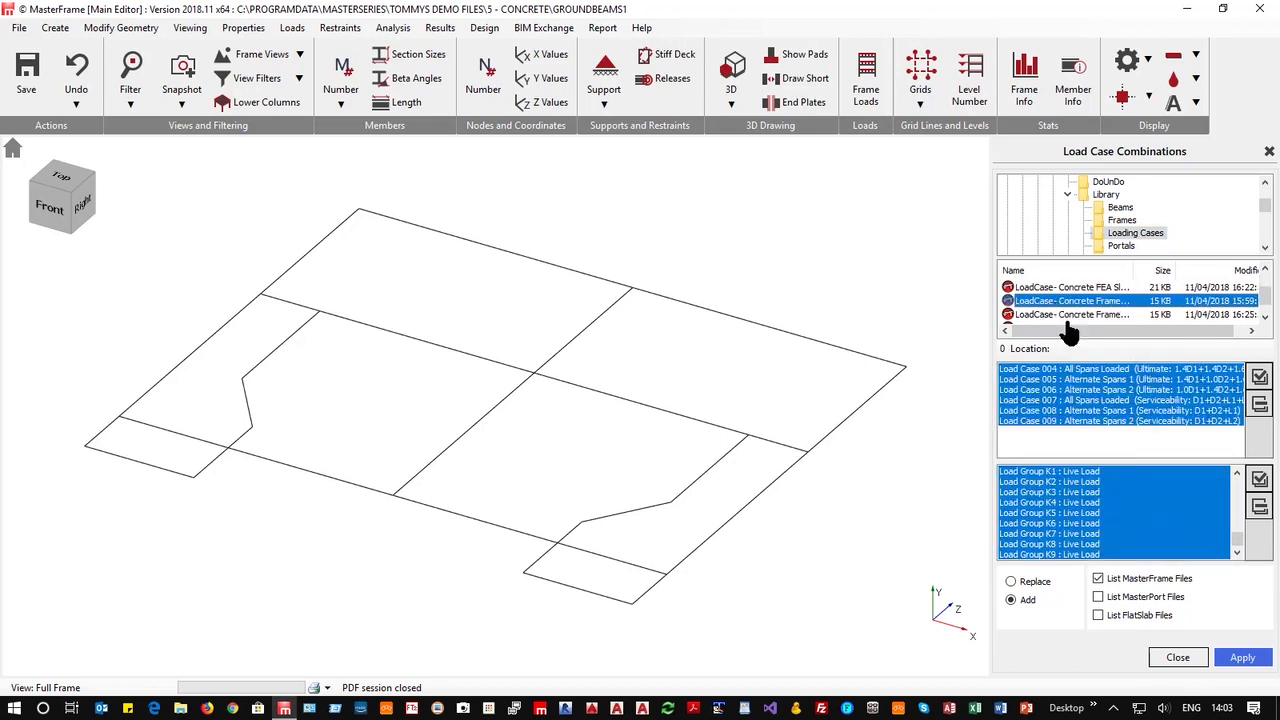
click(1051, 316)
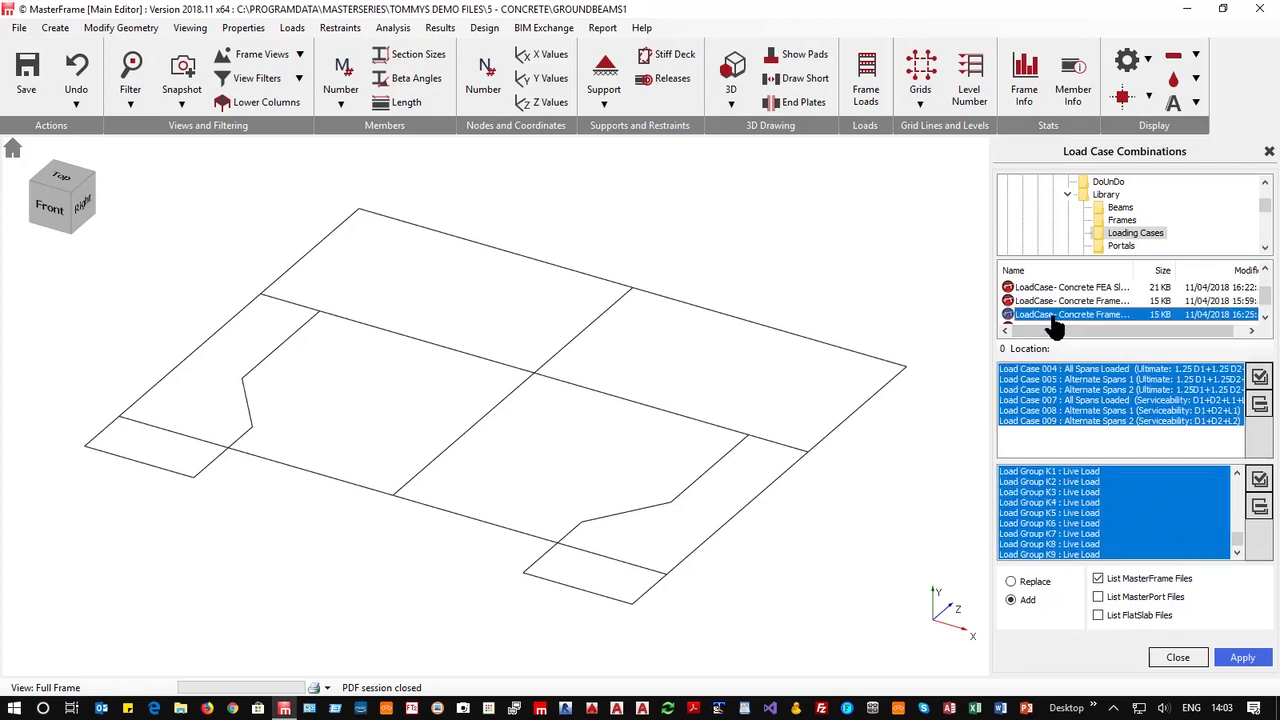
scroll(1046, 322, down, 1)
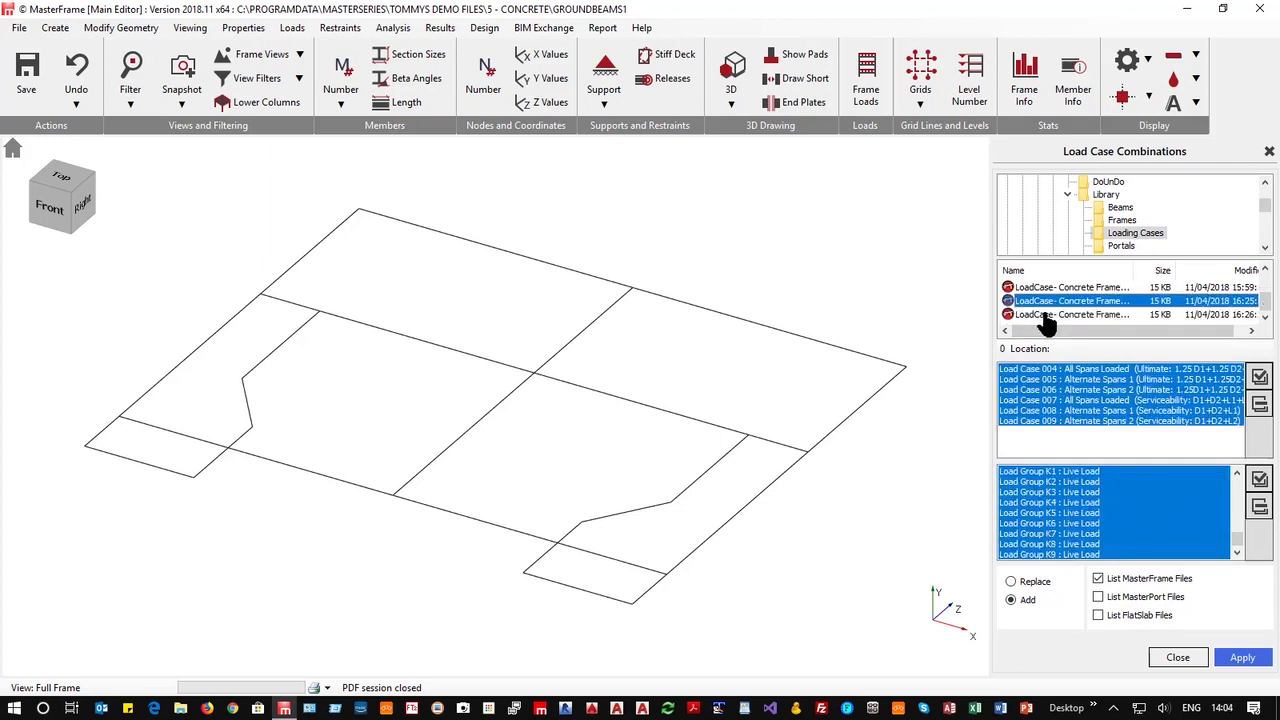
click(1046, 312)
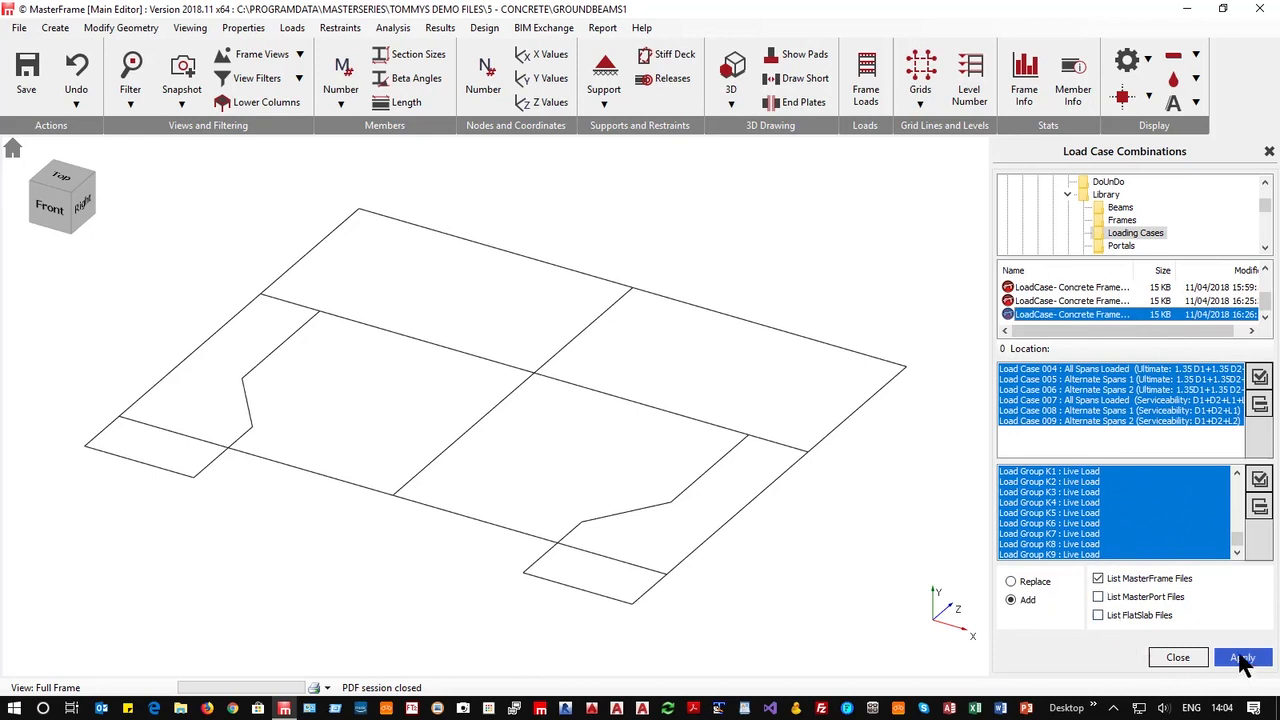
Import the selected file's load cases in Replace mode, overwriting the model's current load cases.
click(1014, 582)
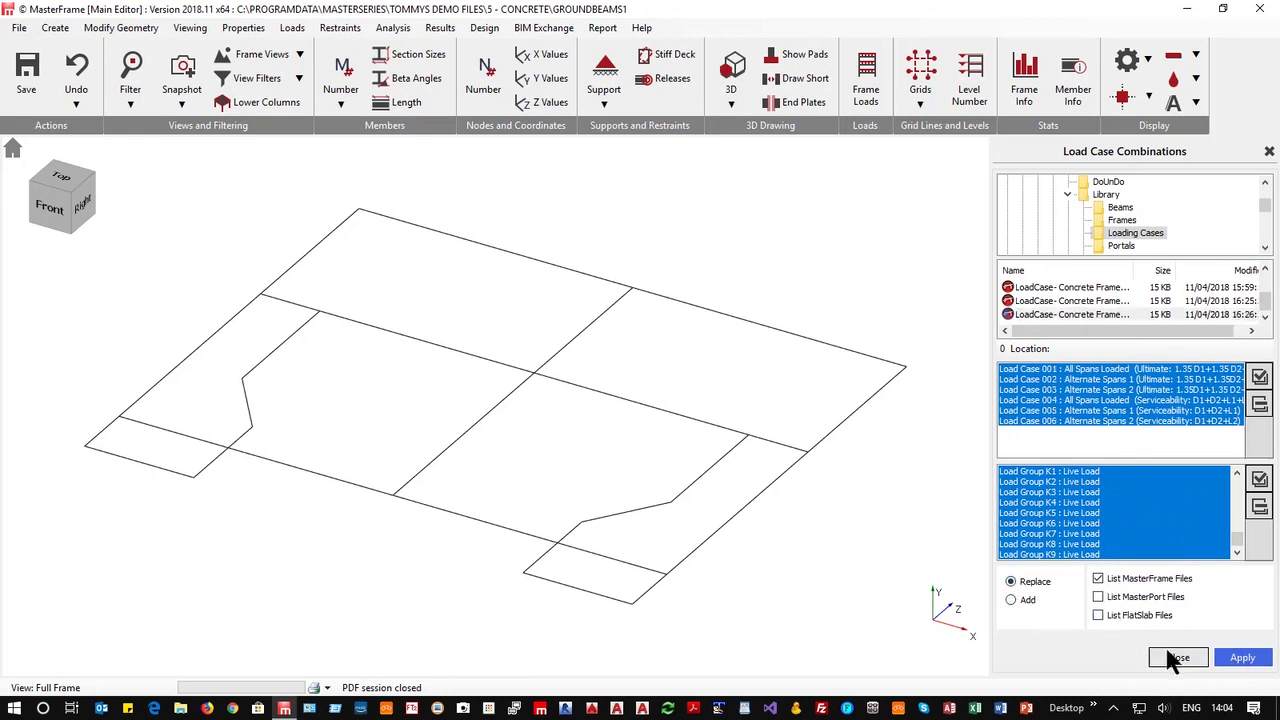
click(1242, 658)
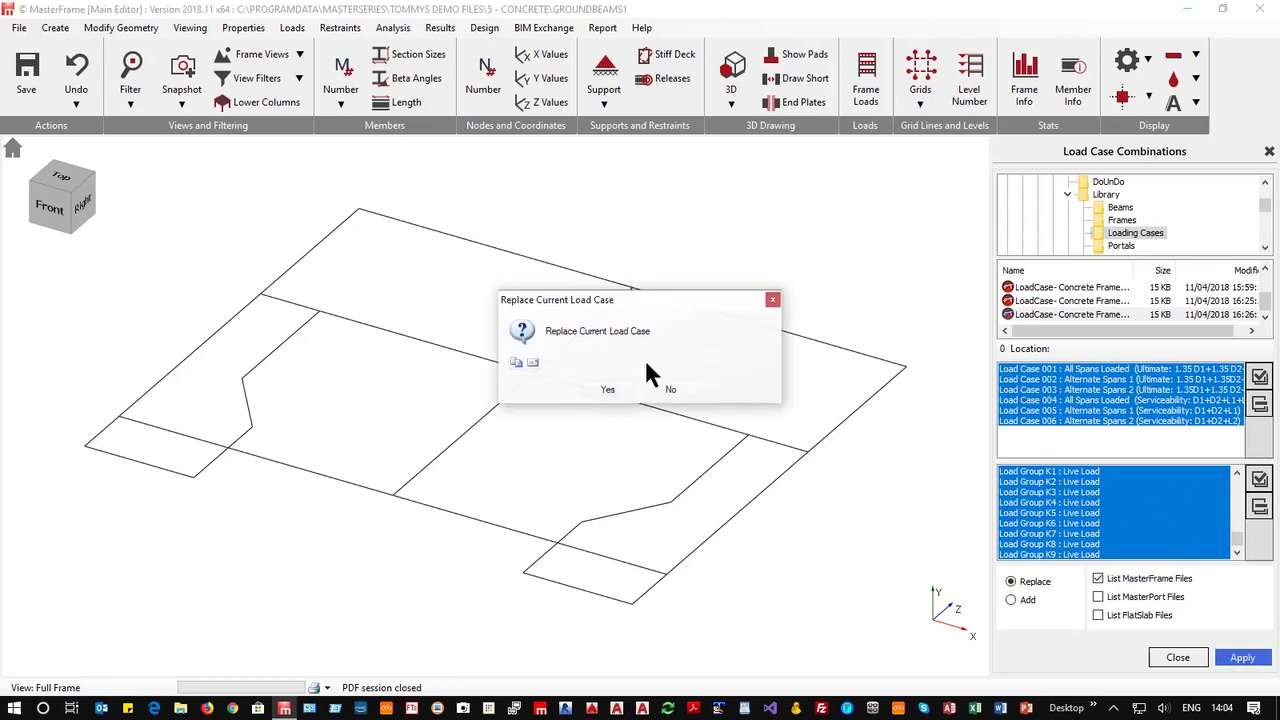
click(607, 390)
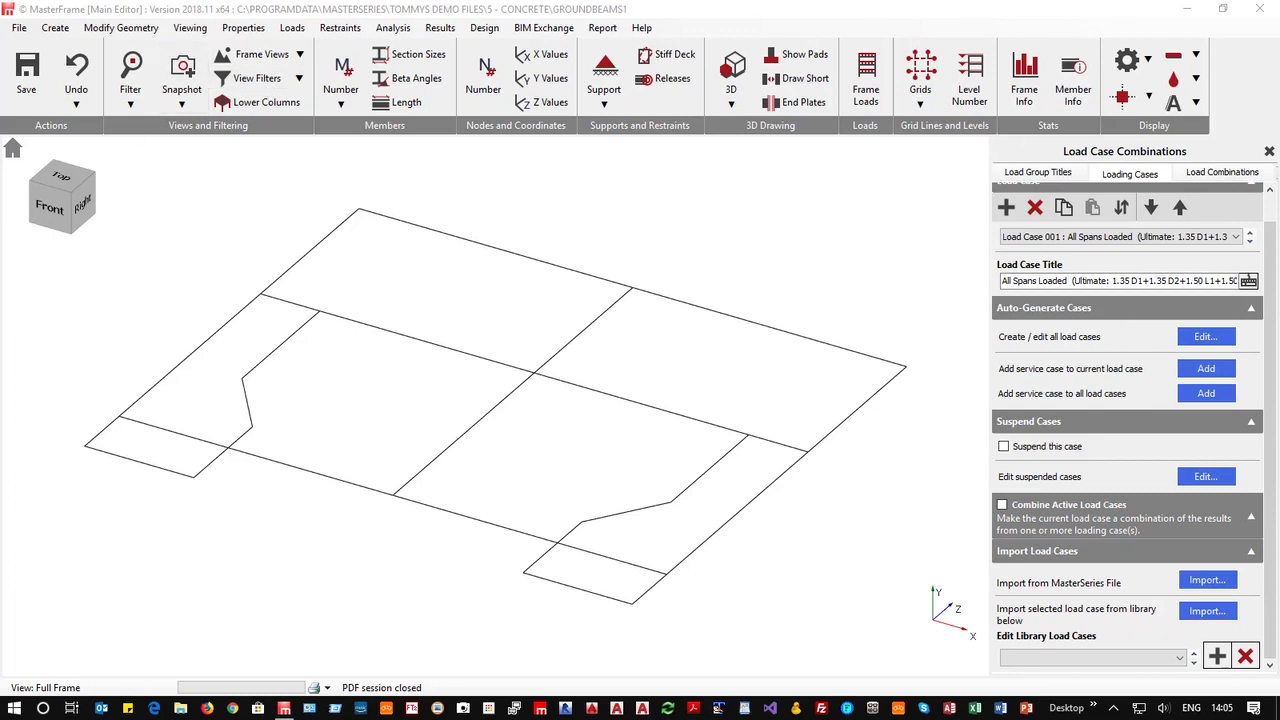
Leave the load case editor and start Concrete Beam Column Pad Design, analysing the model as a Space Frame.
click(1268, 152)
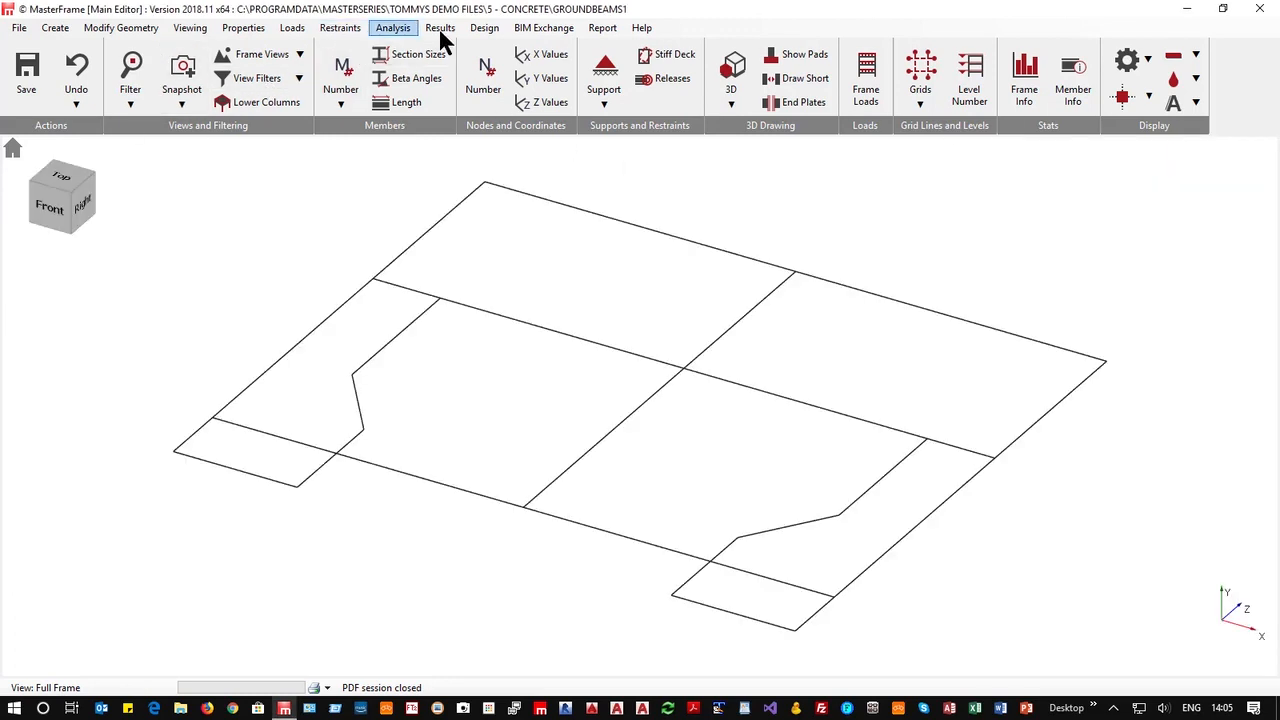
click(484, 28)
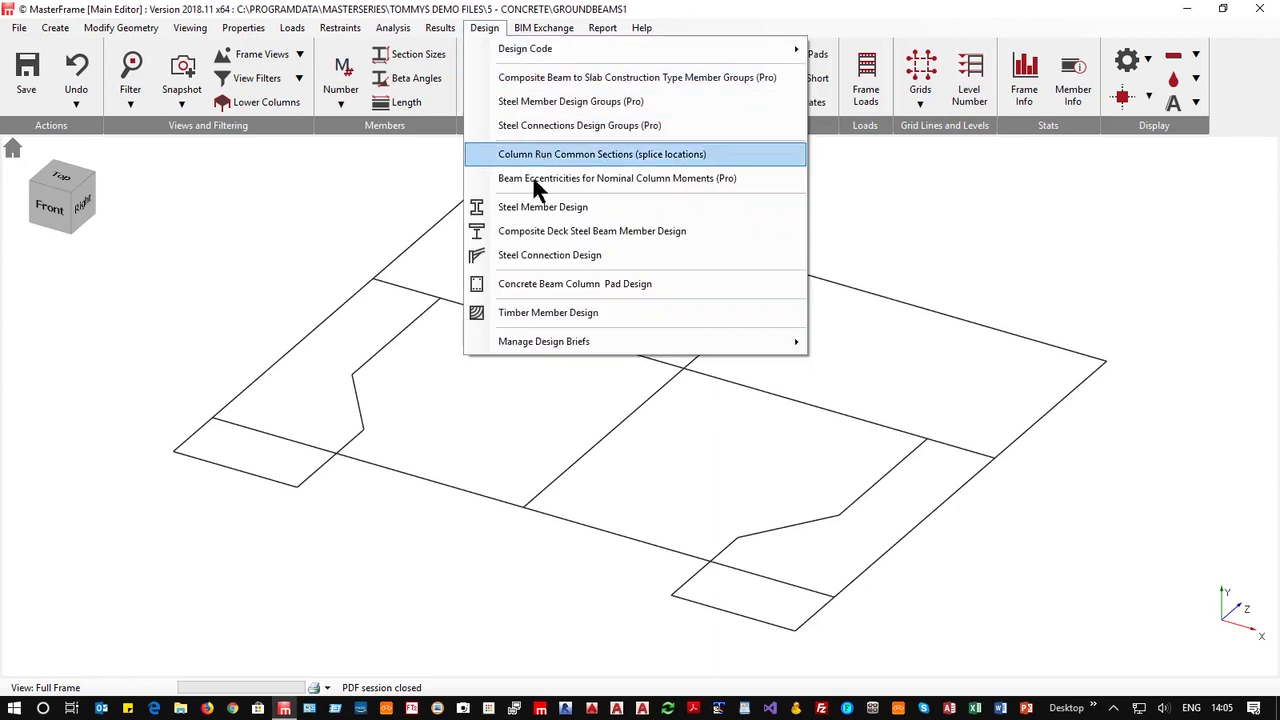
click(538, 286)
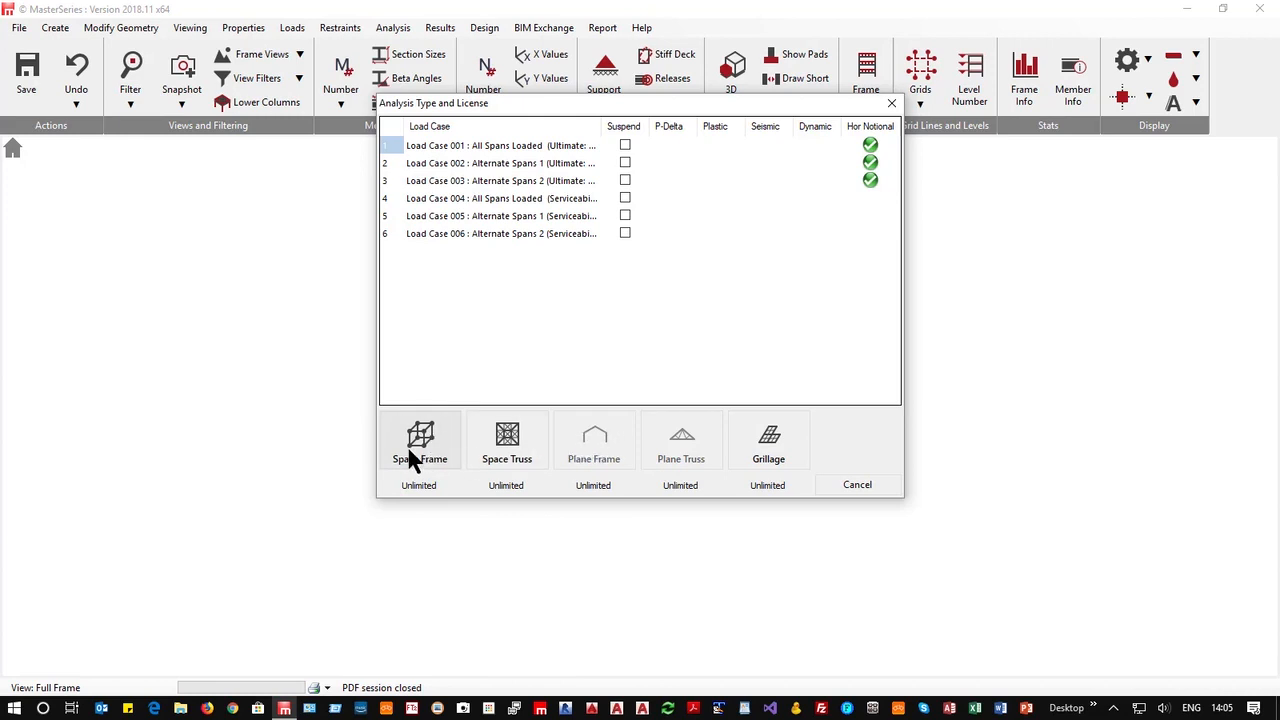
click(433, 443)
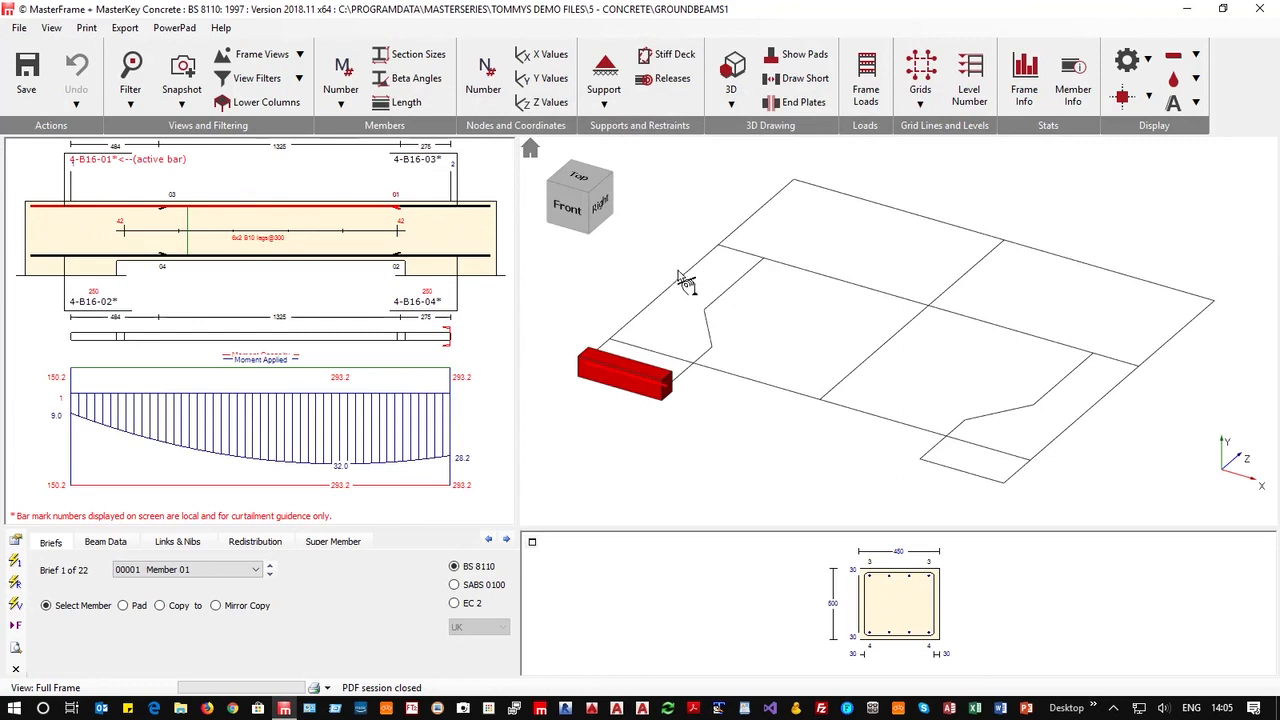
Select Member 15 and set its L_1 shear links to 5 legs and 7 sets.
click(678, 270)
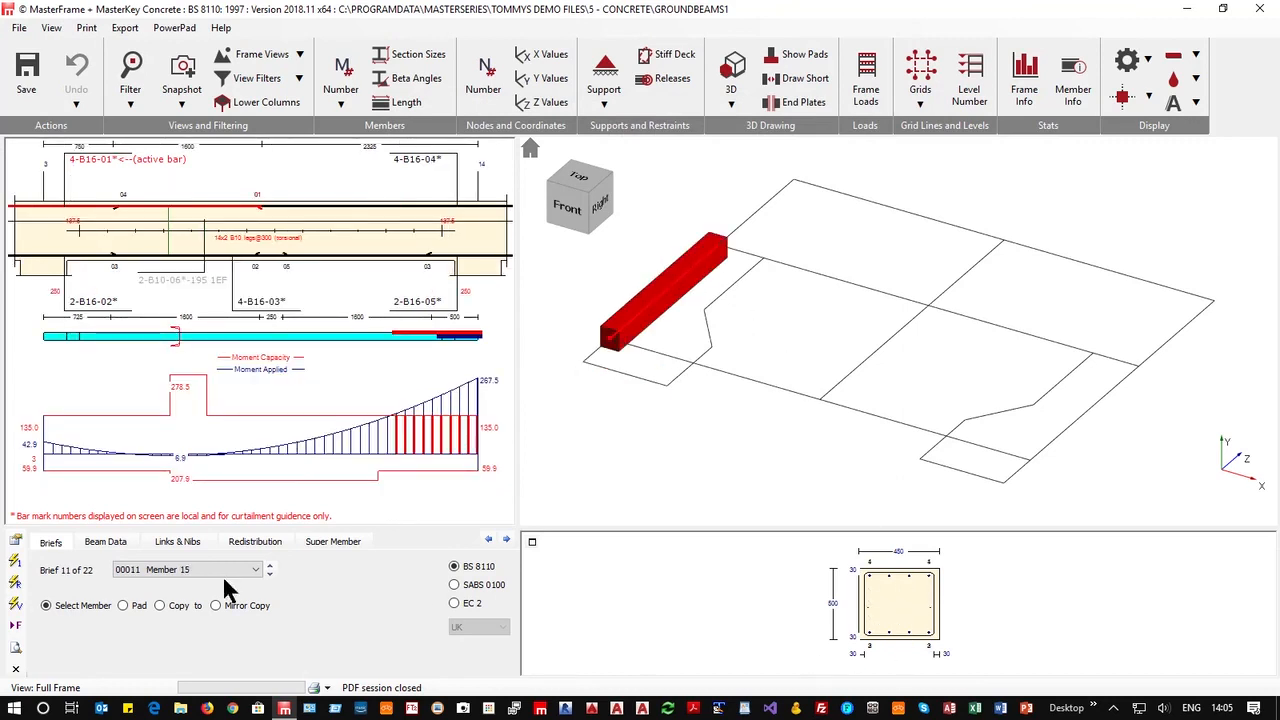
click(174, 545)
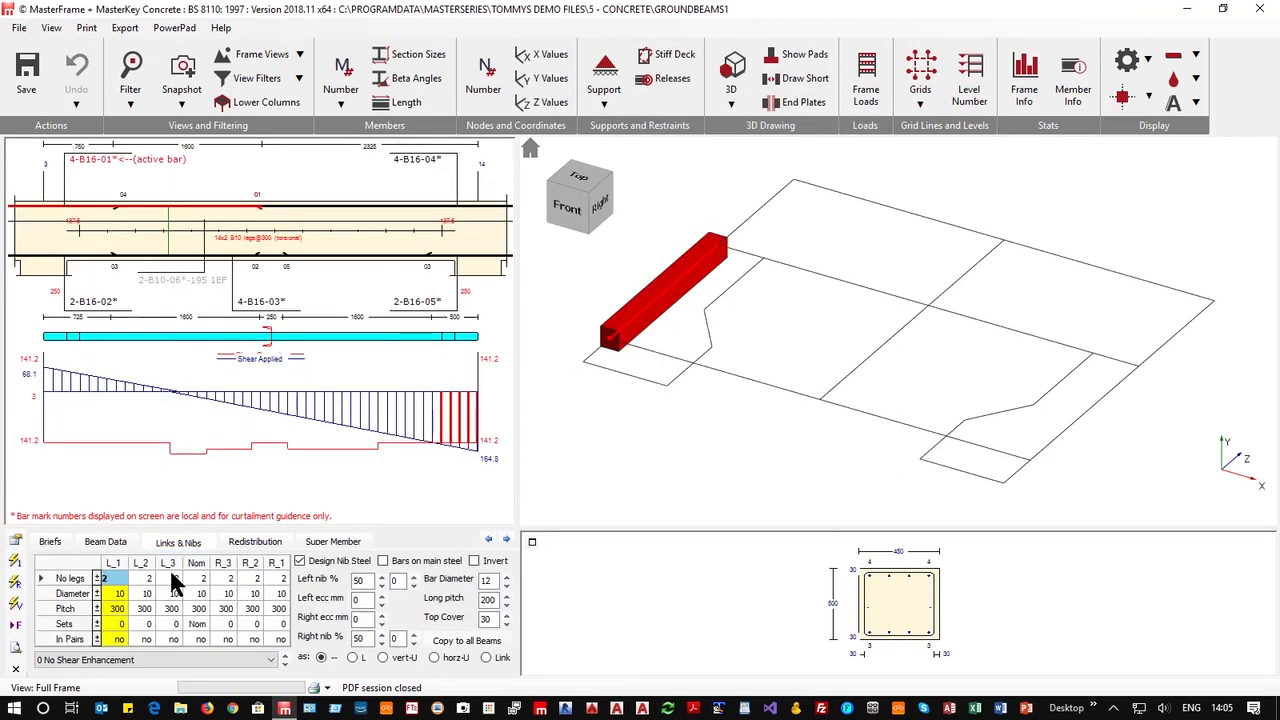
click(97, 579)
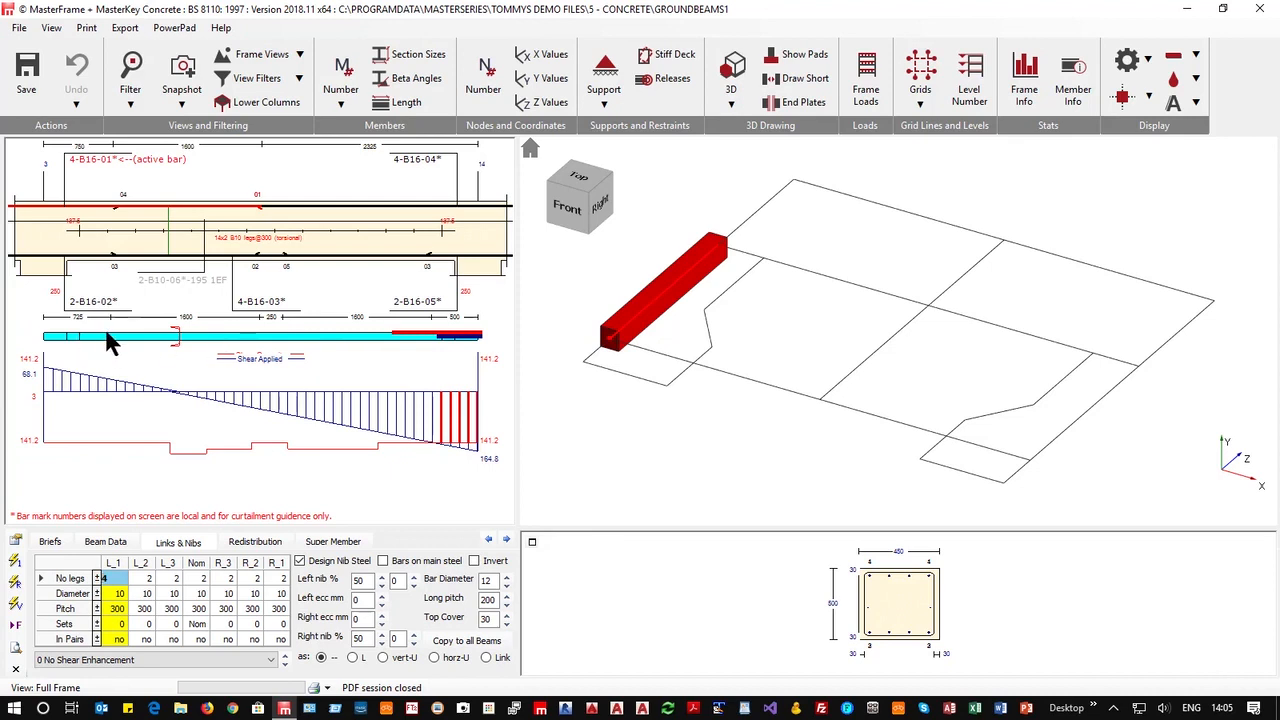
click(118, 625)
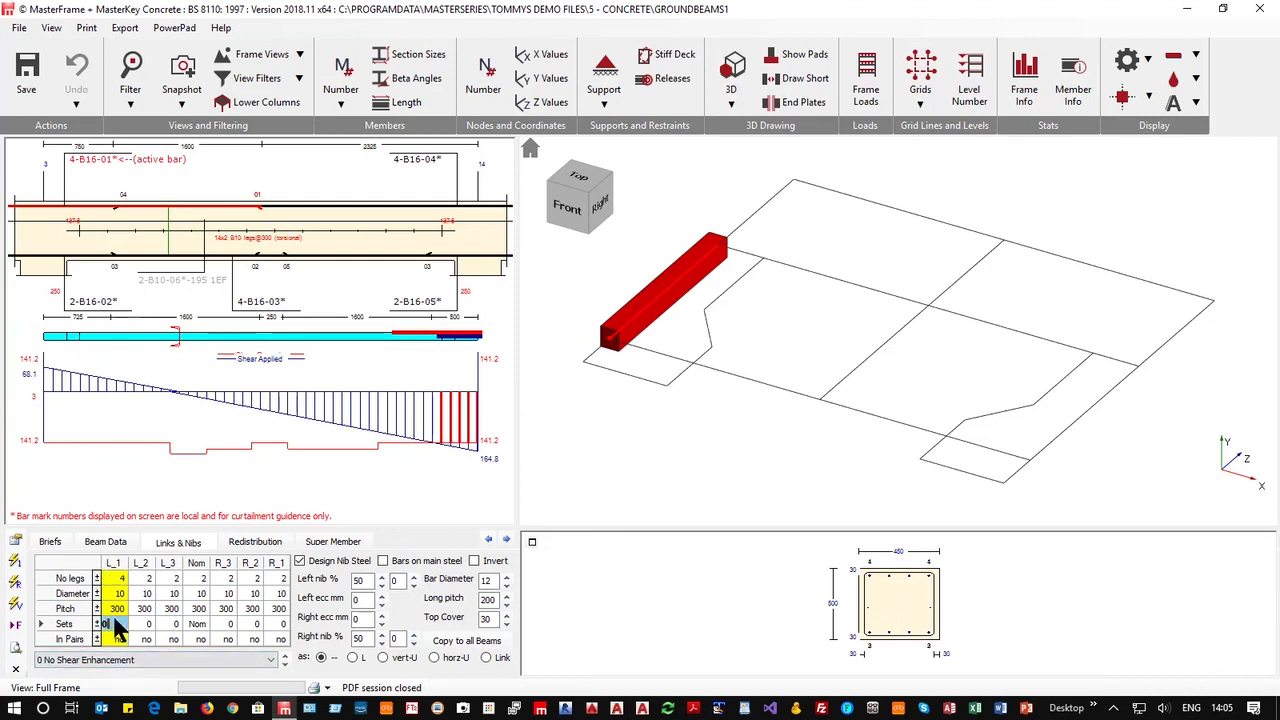
text(6)
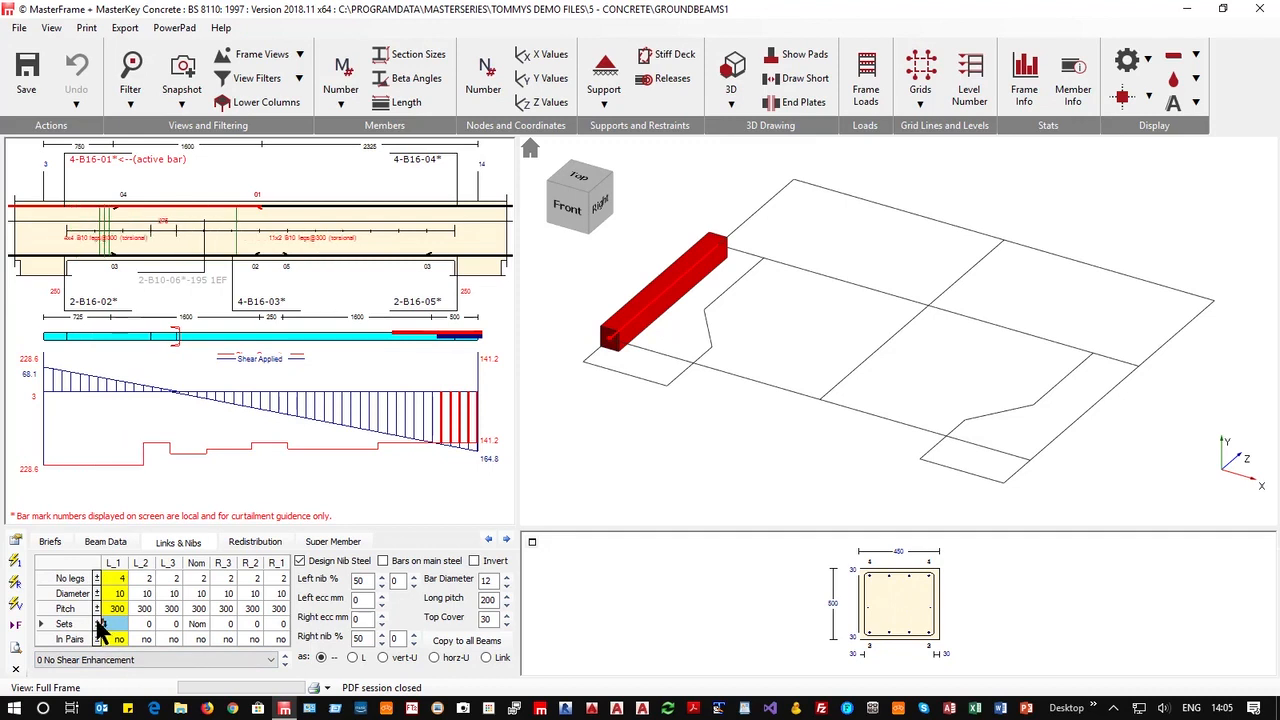
click(97, 622)
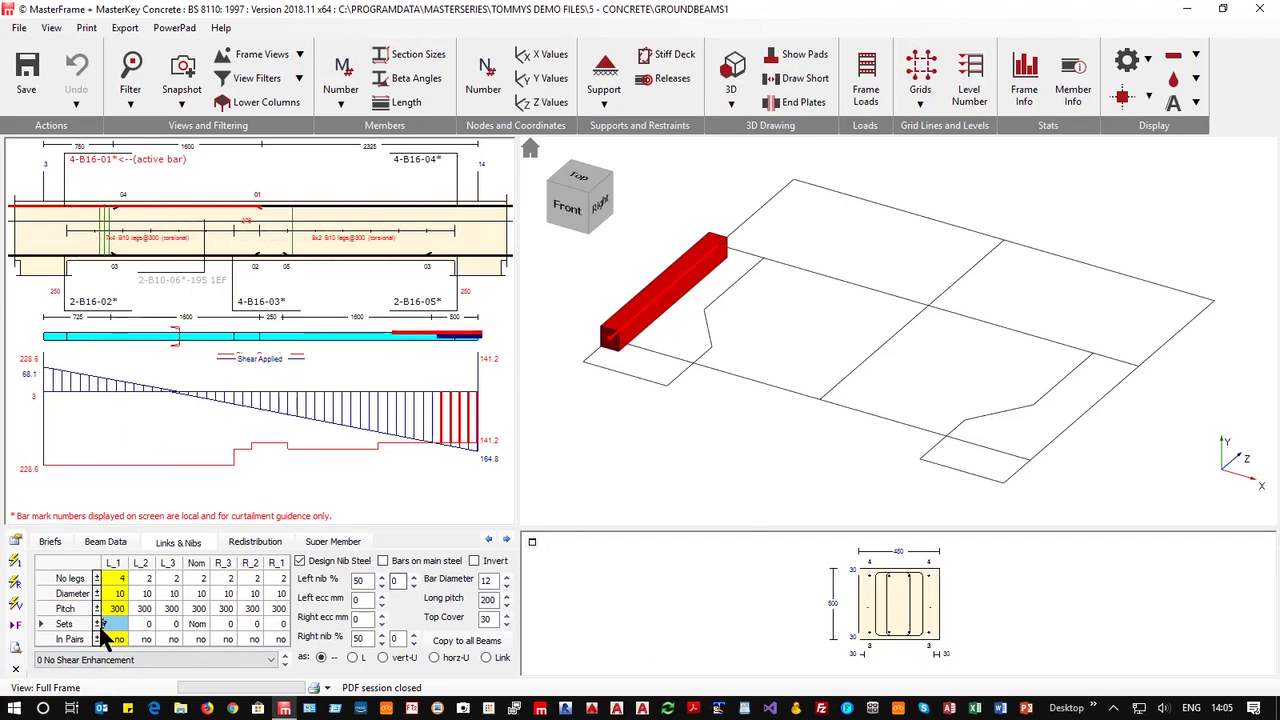
click(120, 580)
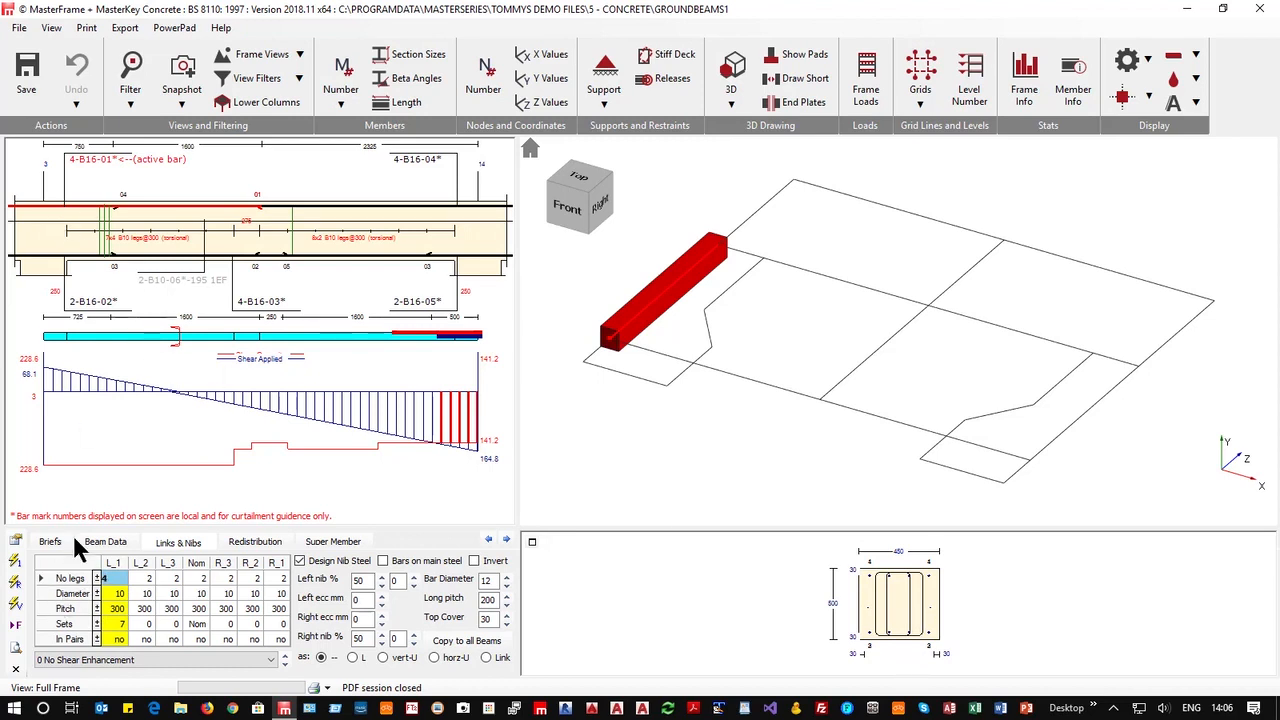
click(97, 577)
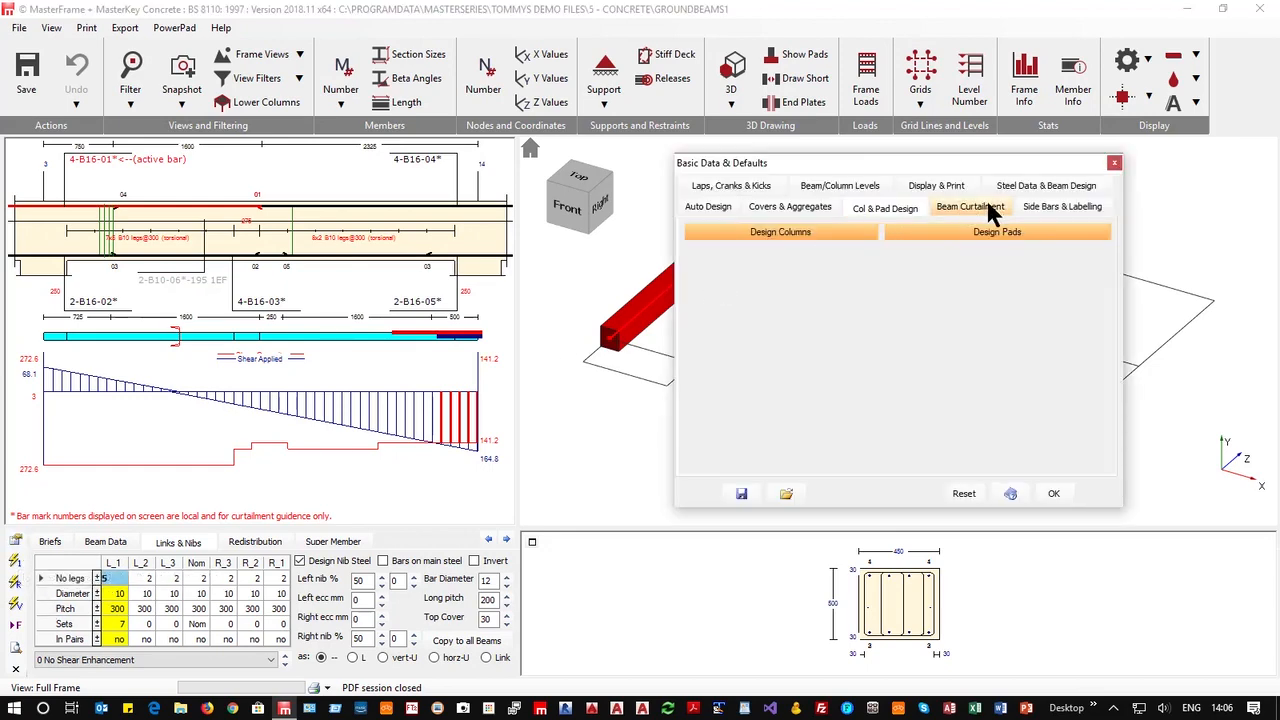
In the beam curtailment defaults, turn off single-leg internal links and the replacement of Shape 85 links with U-Bars.
click(990, 210)
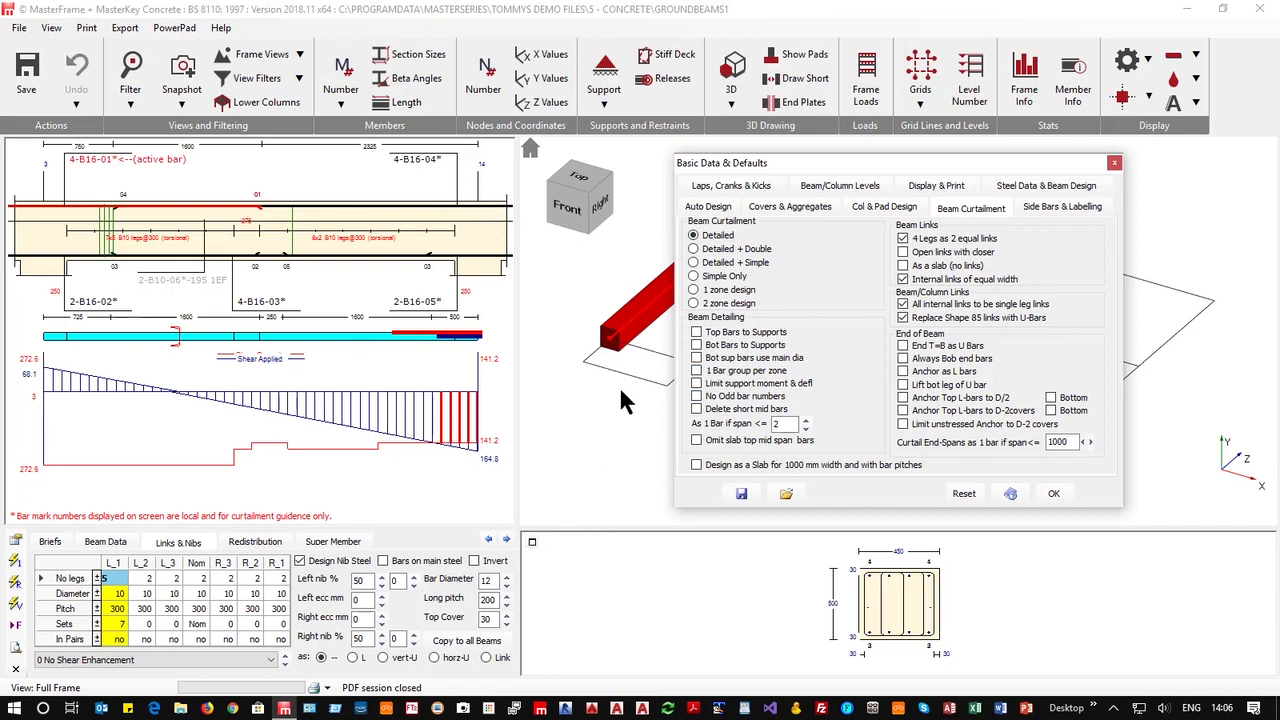
click(903, 280)
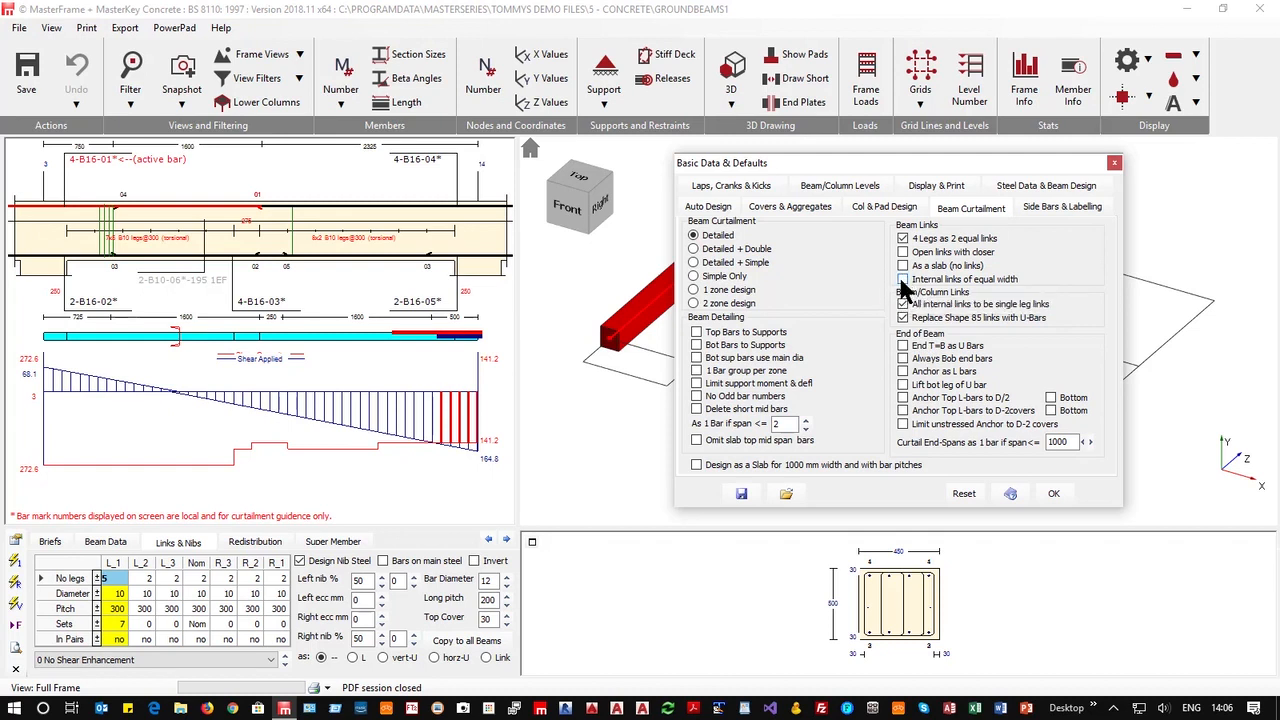
click(902, 280)
click(910, 304)
click(904, 318)
click(1050, 493)
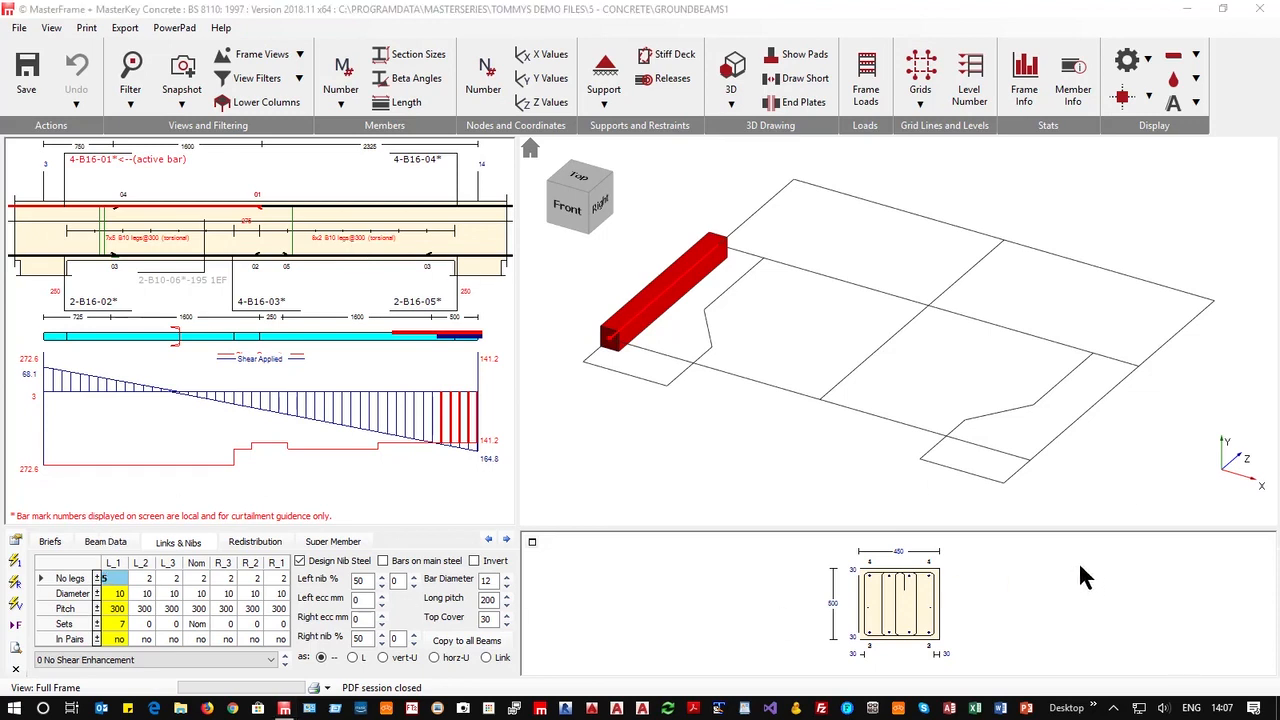
Change Member 15's beam cross-section from rectangular to a T-section.
click(108, 545)
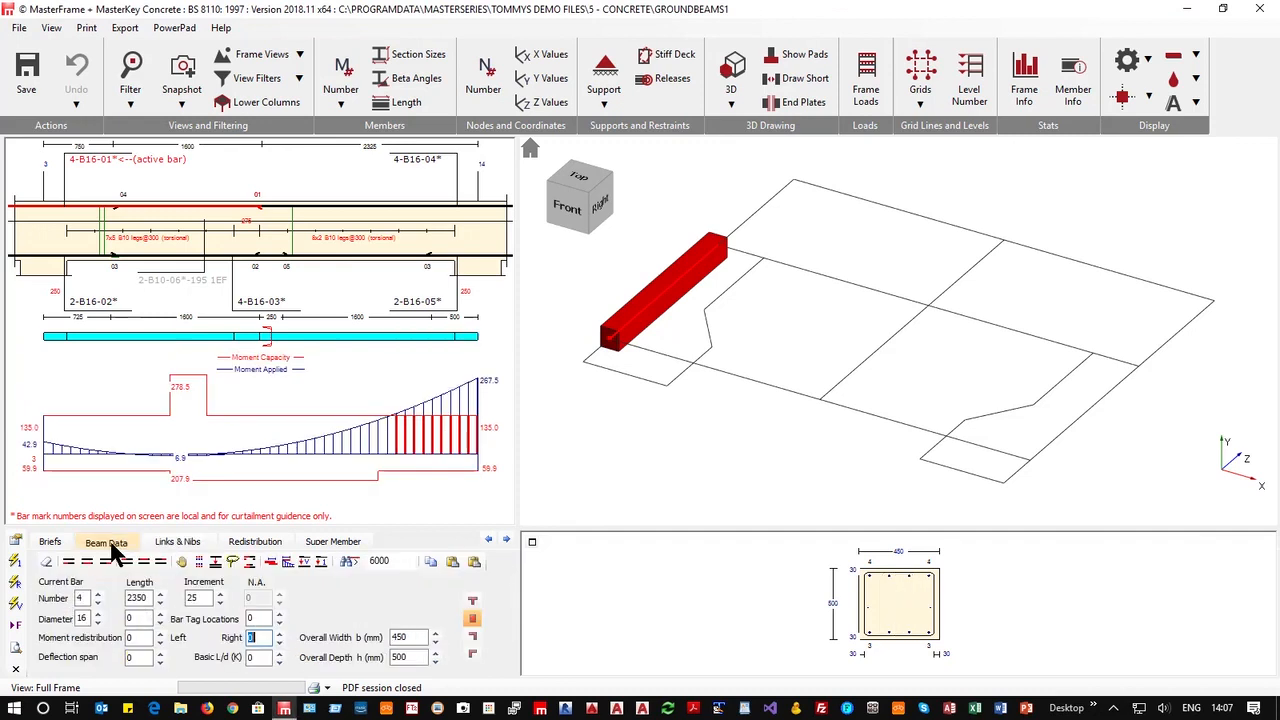
click(472, 601)
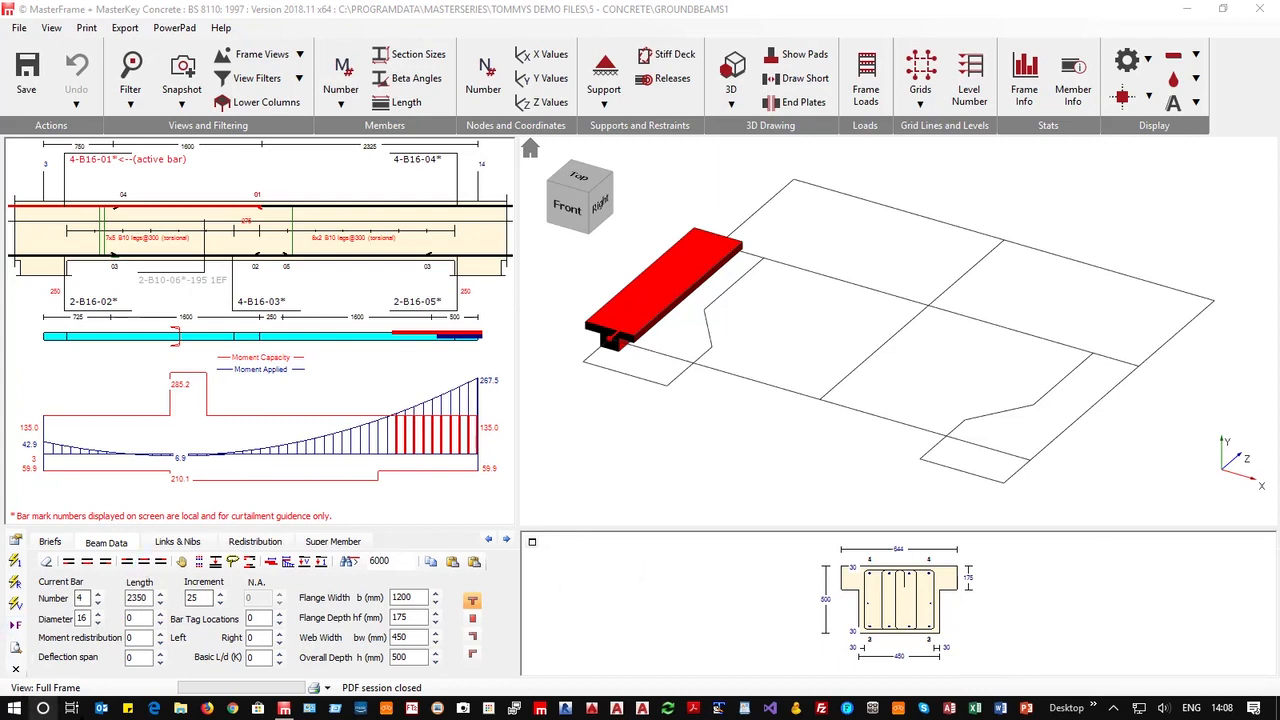
Switch to the Chrome browser, open the MasterSeries home page and reduce the page zoom.
drag(1279, 20, 696, 2)
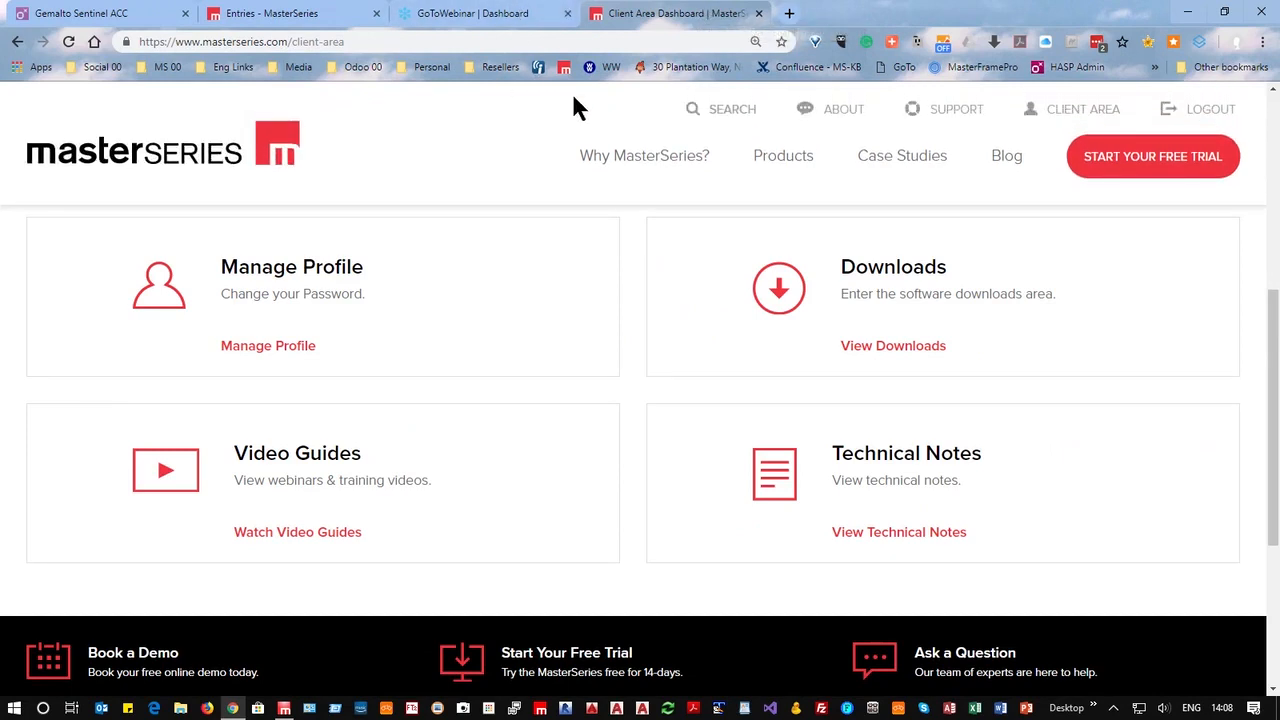
click(163, 163)
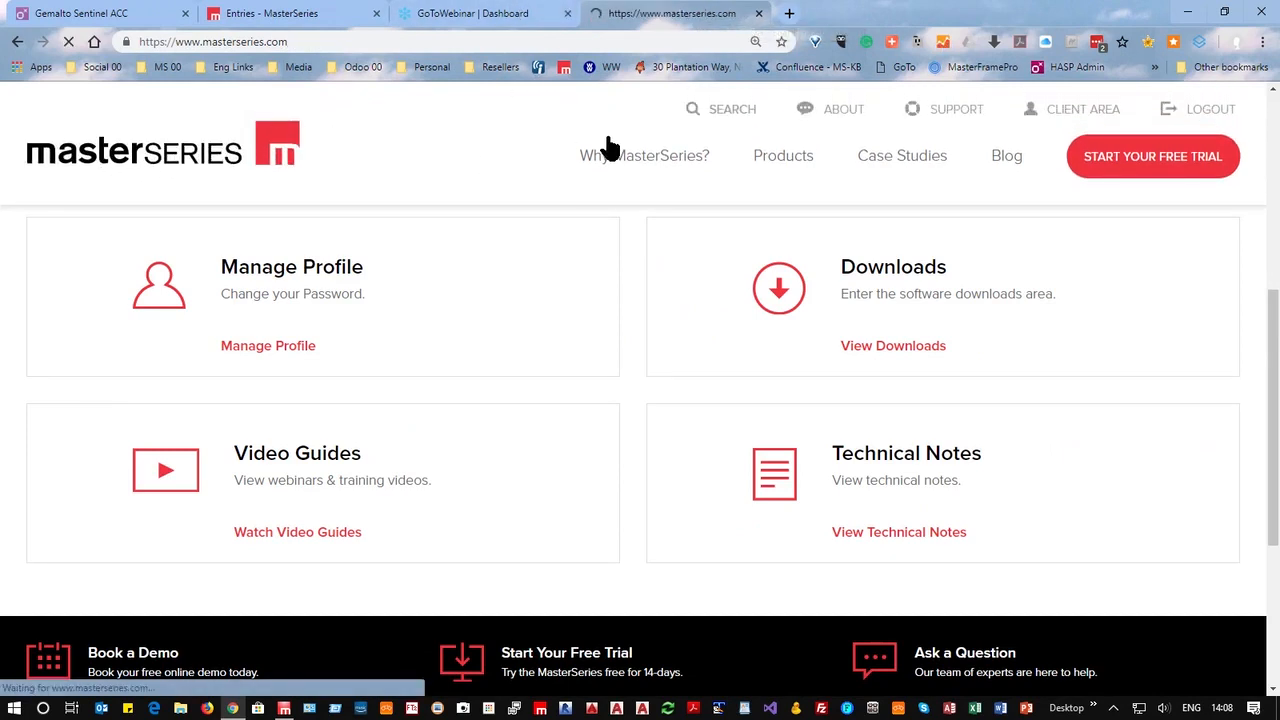
ctrl+scroll(610, 145, down, 4)
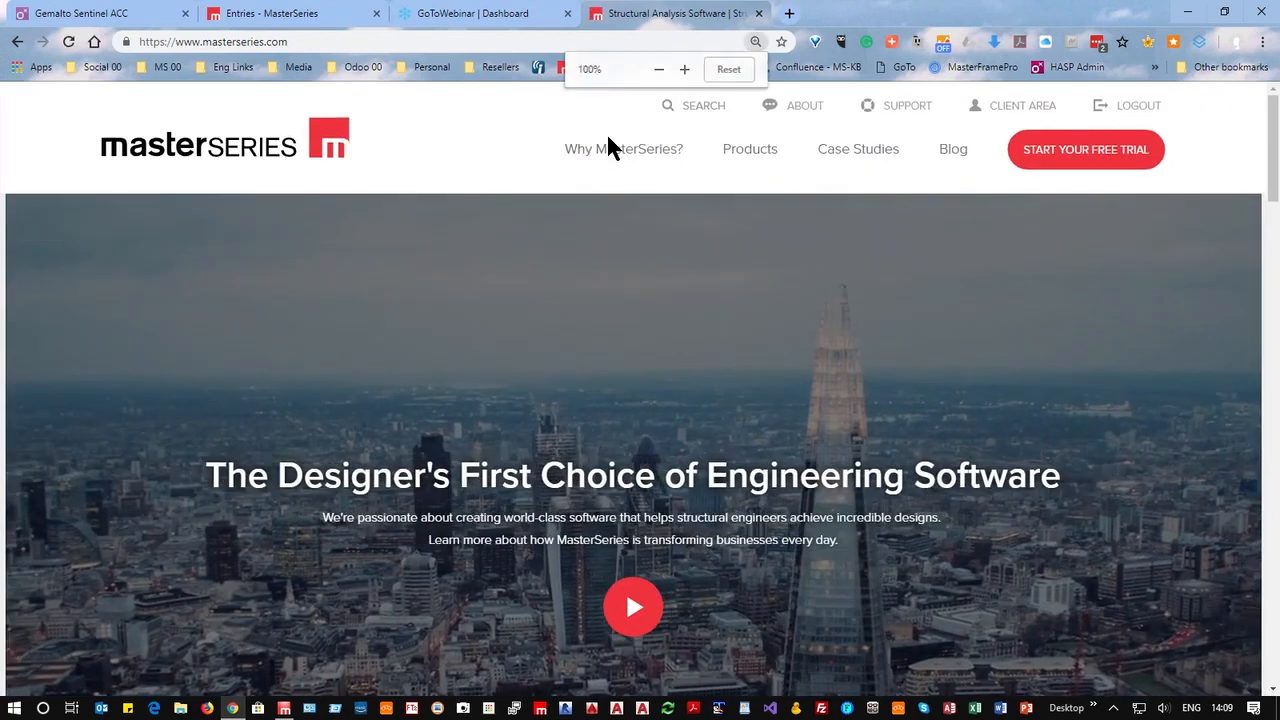
ctrl+scroll(691, 126, up, 1)
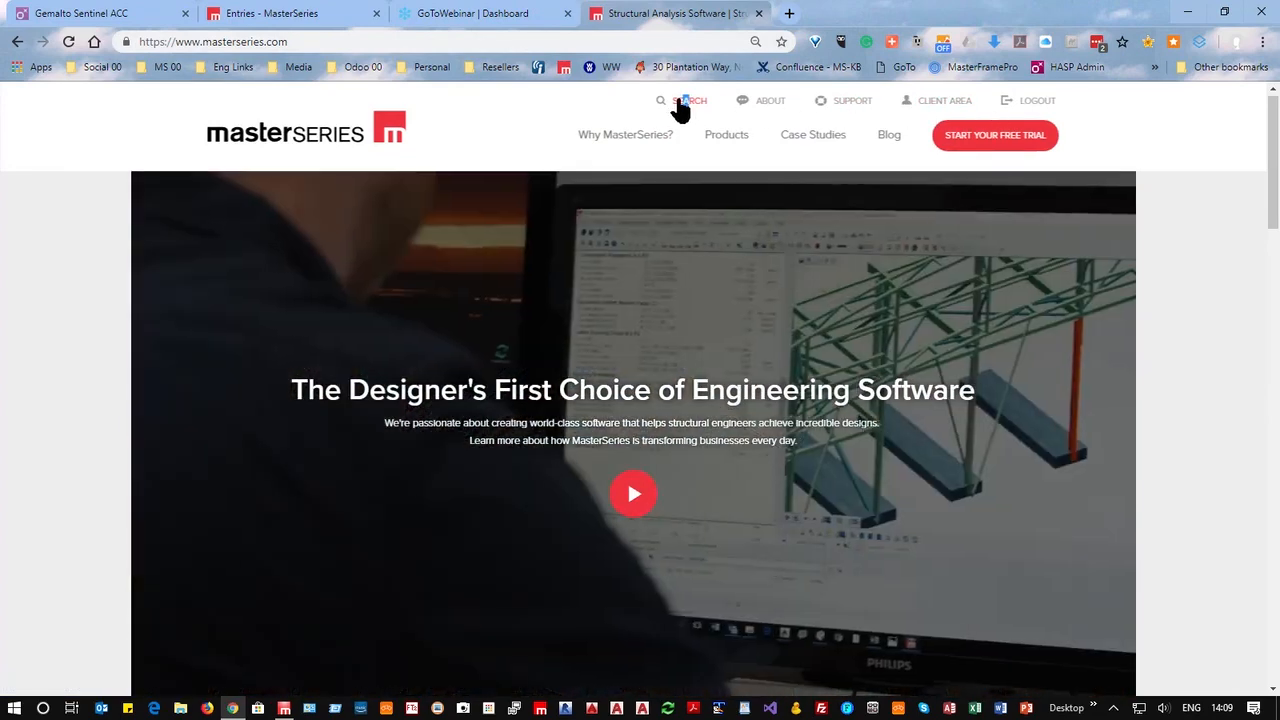
Search the MasterSeries site for "Student" and open the PowerPad (Student Edition) product page.
click(684, 104)
click(445, 236)
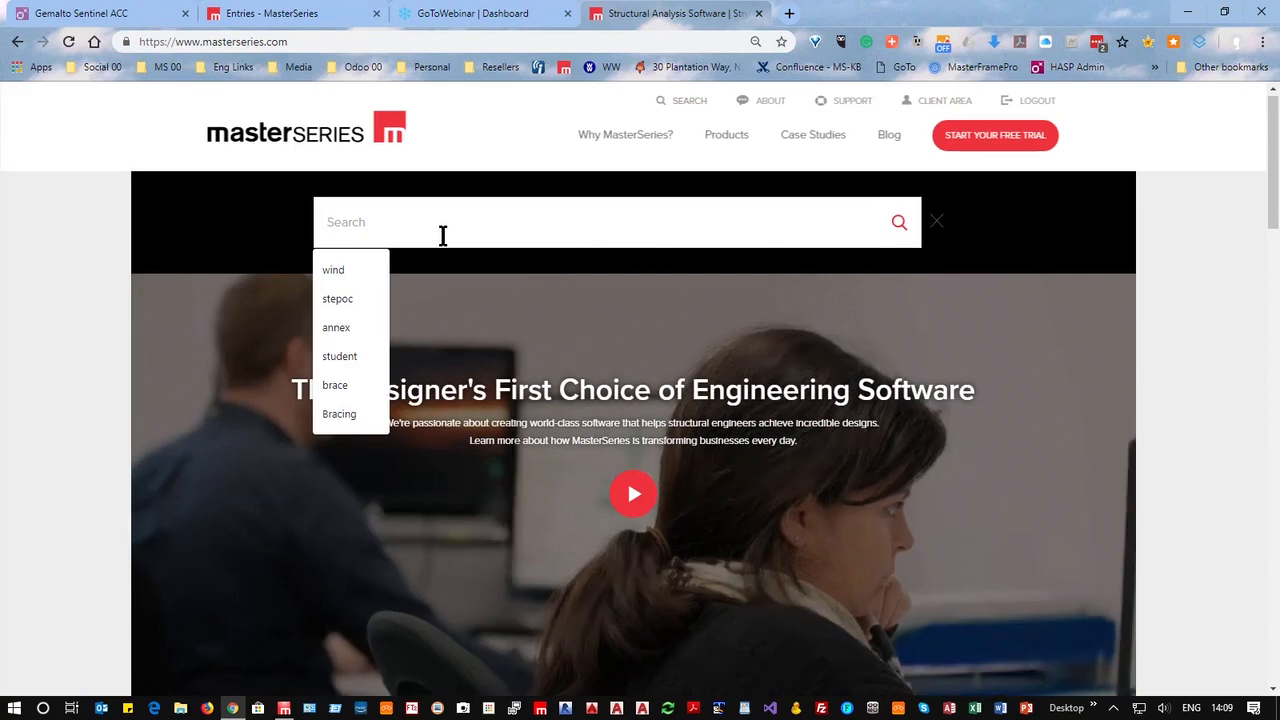
text(Student)
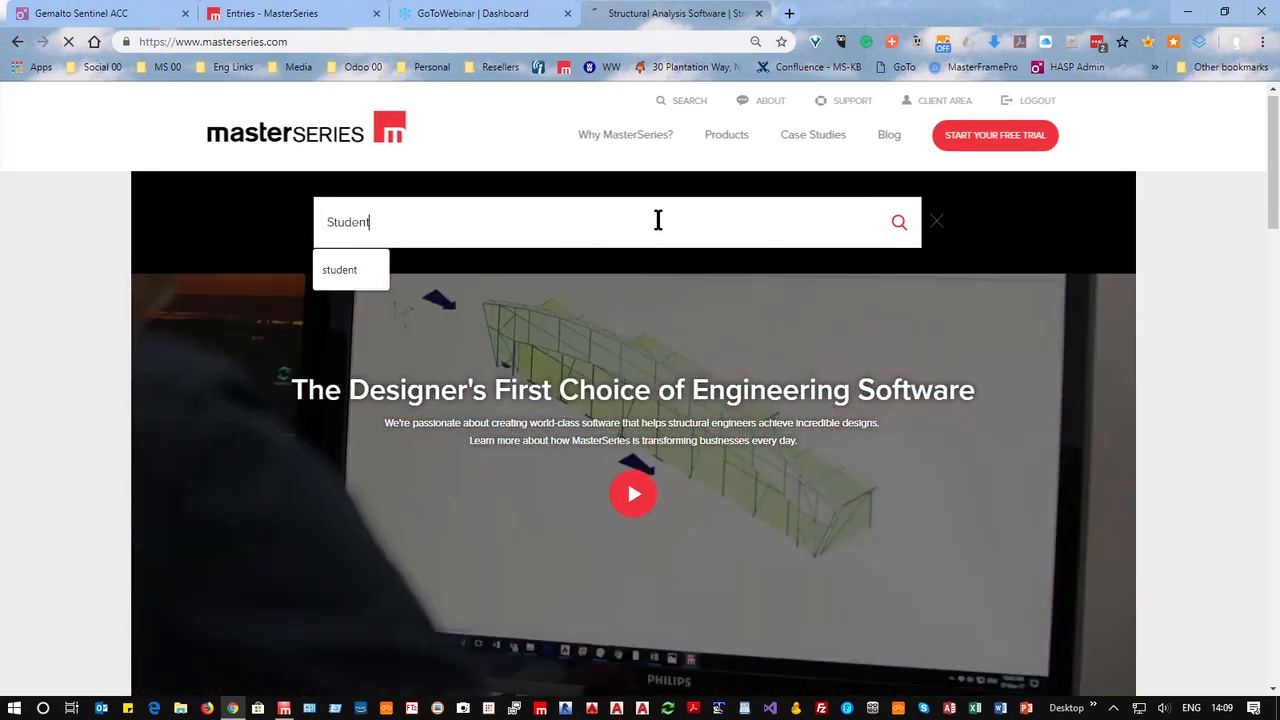
key(Return)
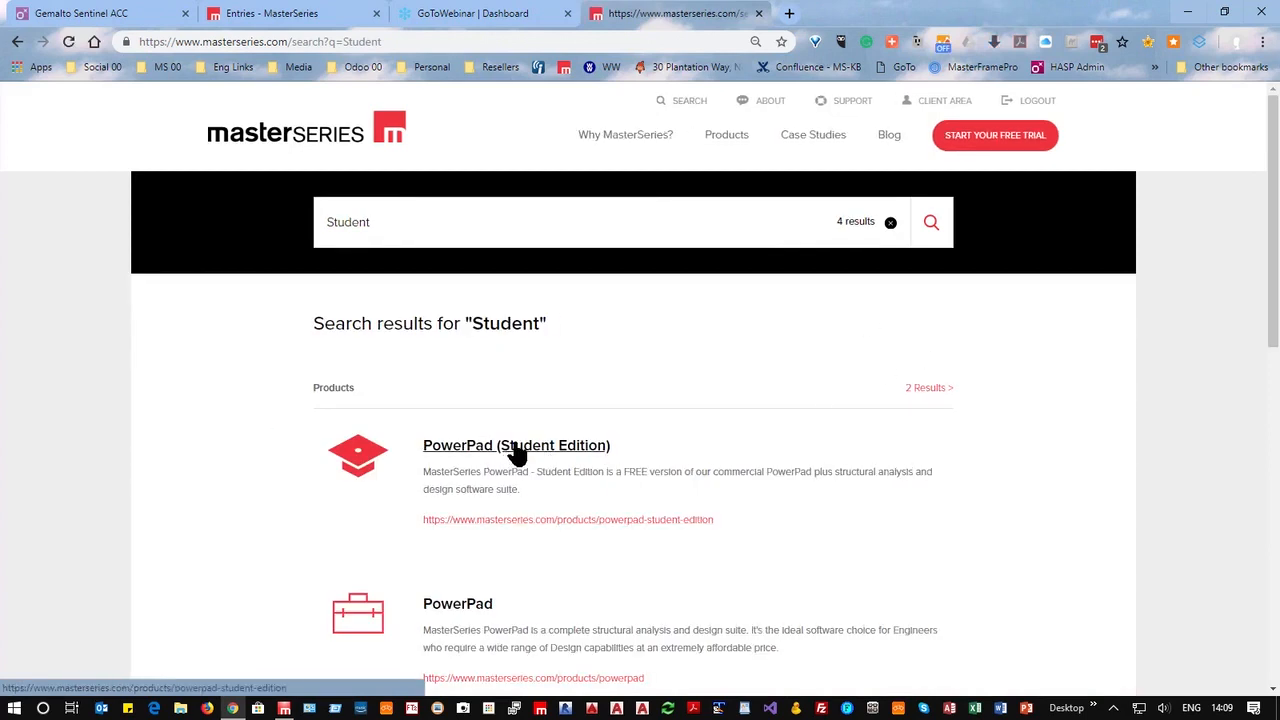
click(517, 452)
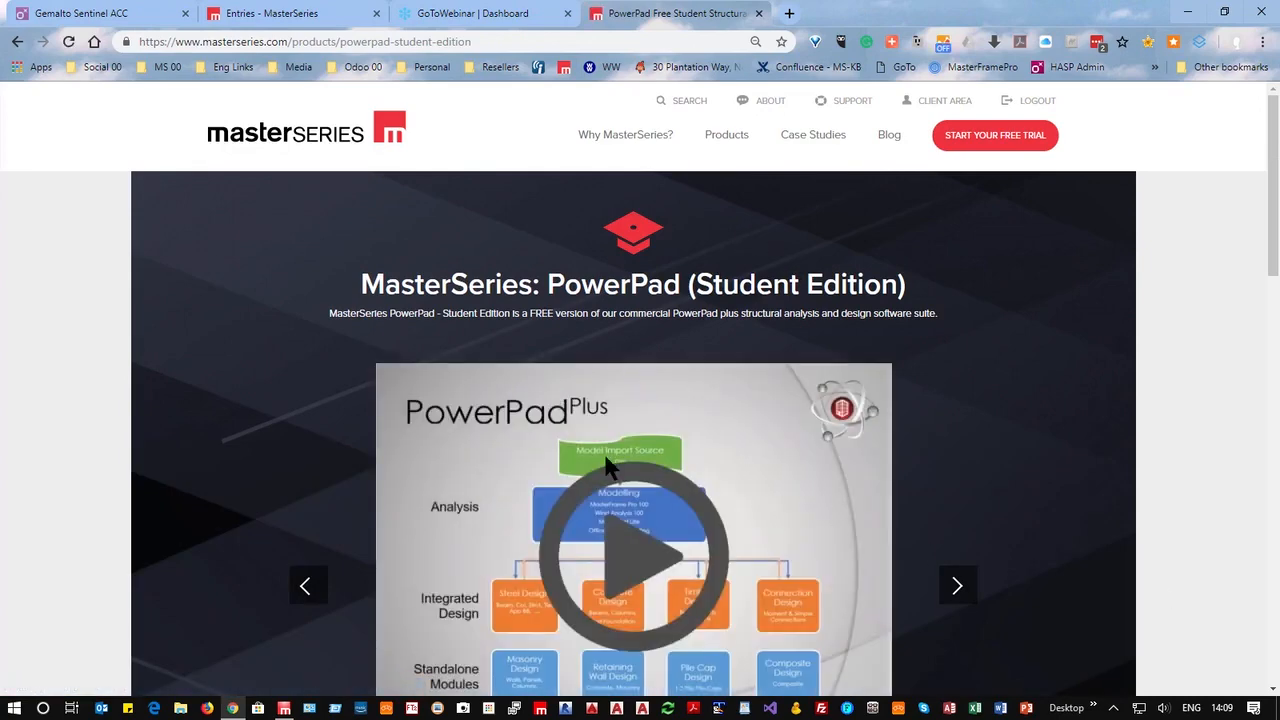
Review the student edition's overview and show its Download Here information.
scroll(612, 320, down, 4)
scroll(613, 338, down, 1)
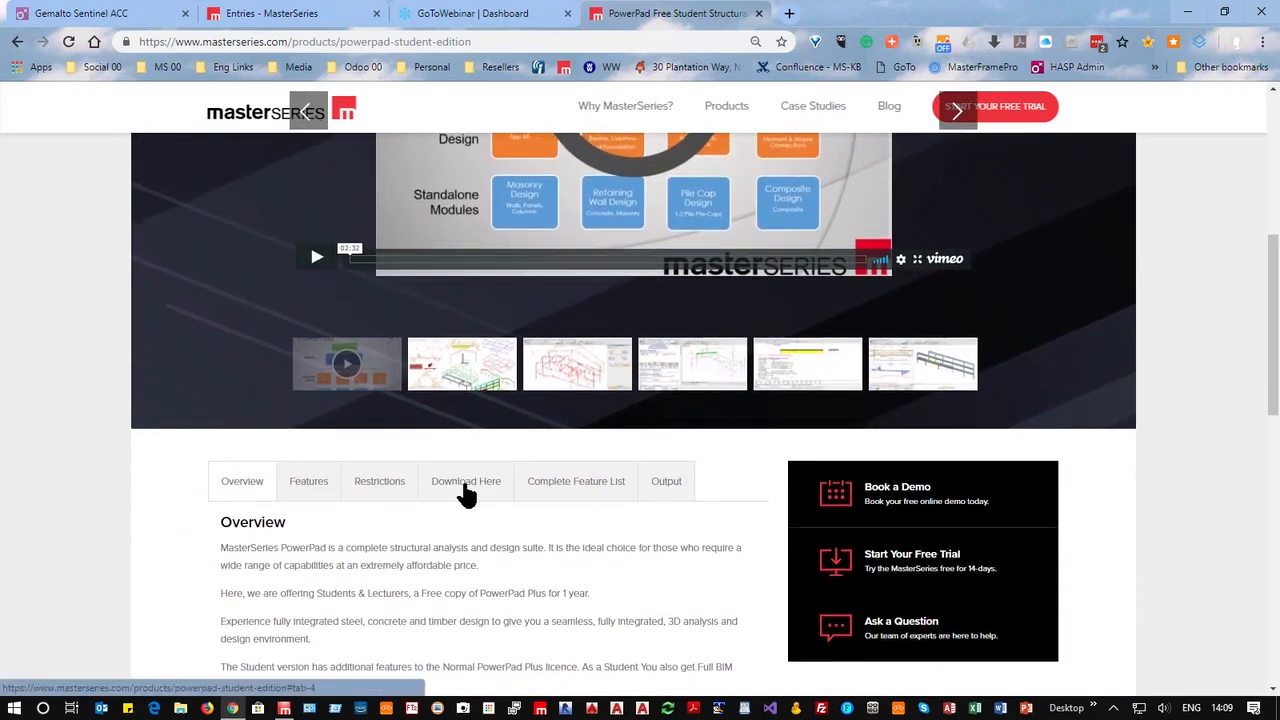
scroll(466, 490, down, 3)
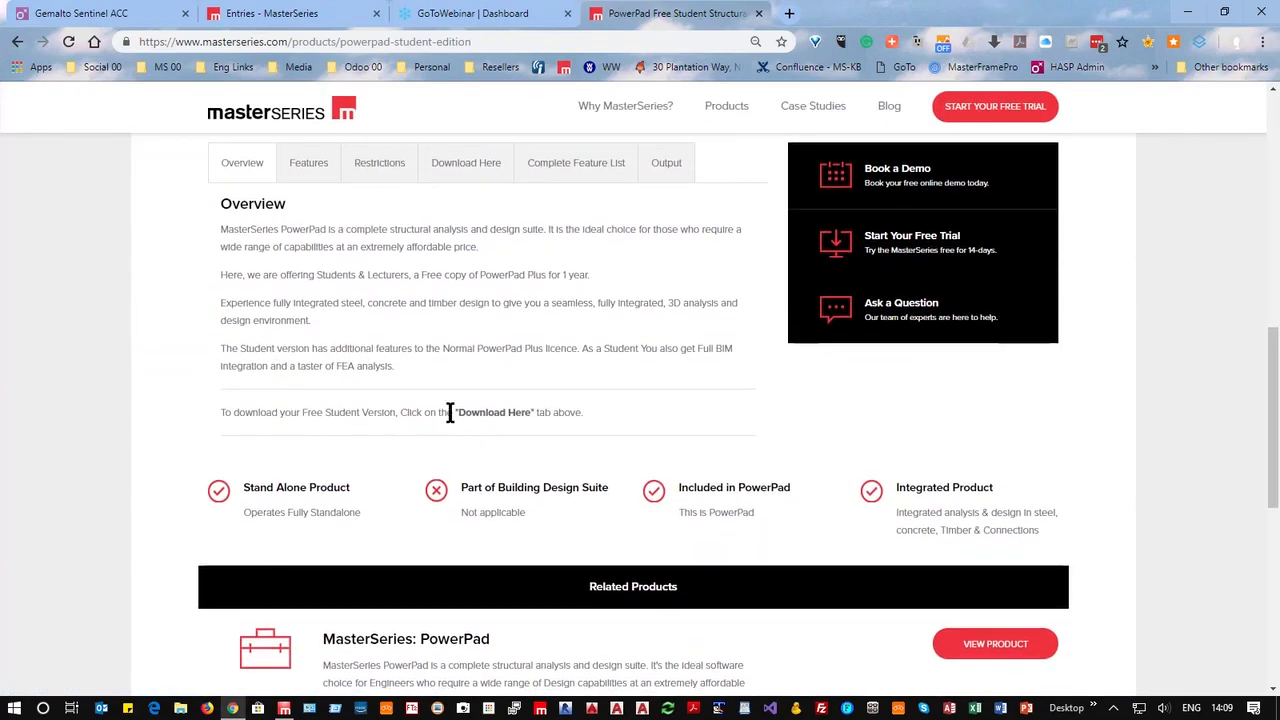
scroll(532, 250, up, 2)
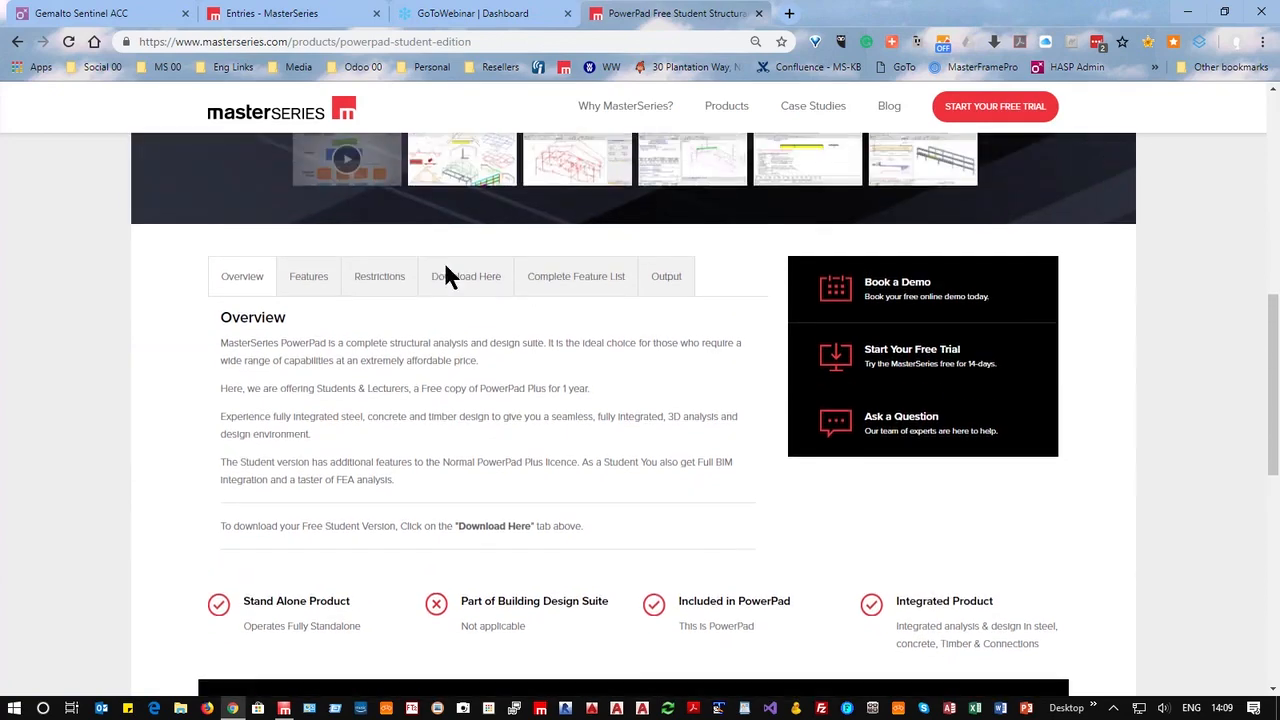
click(468, 326)
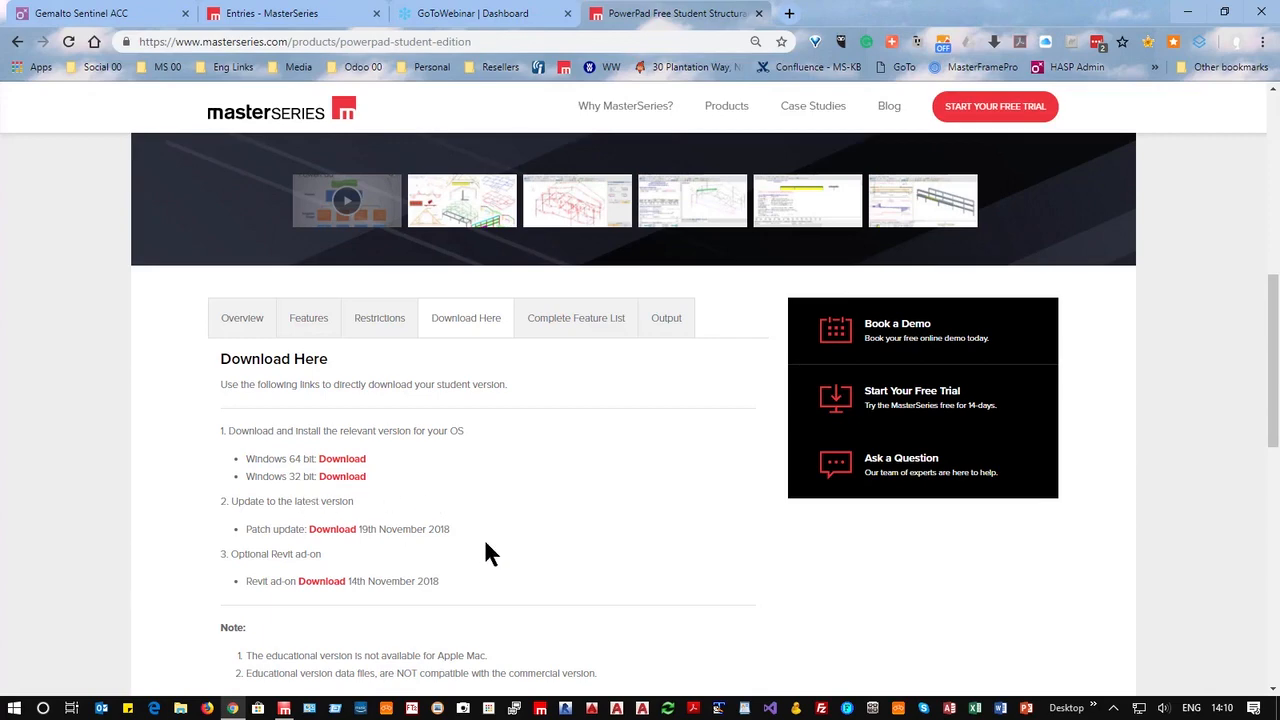
Examine the student version's download links and its notes on Apple Mac availability and data file compatibility.
scroll(486, 545, down, 3)
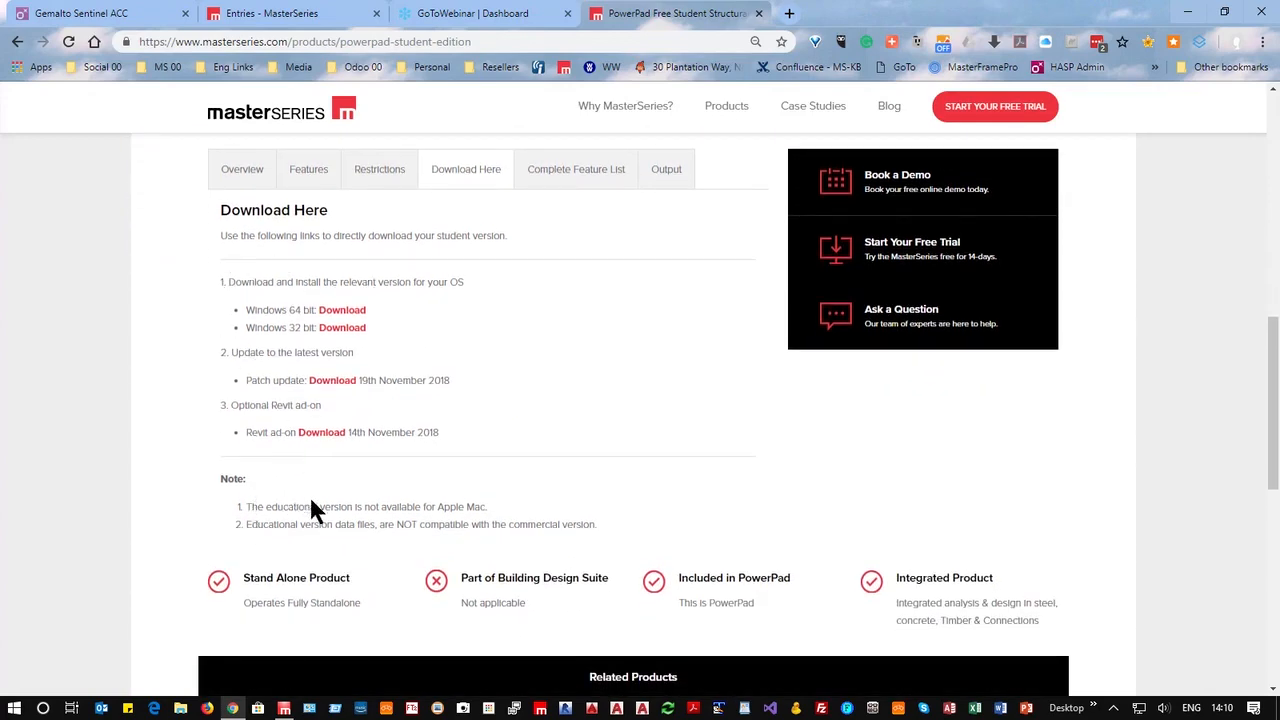
drag(314, 507, 474, 508)
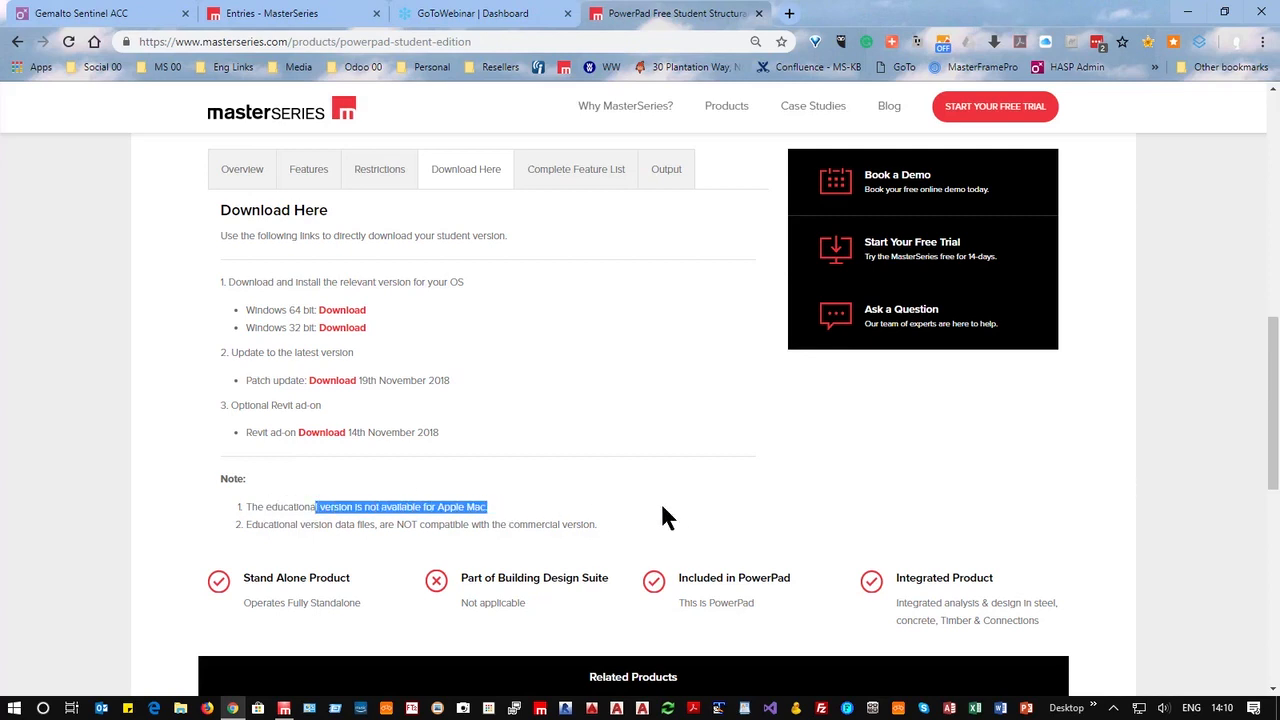
click(398, 470)
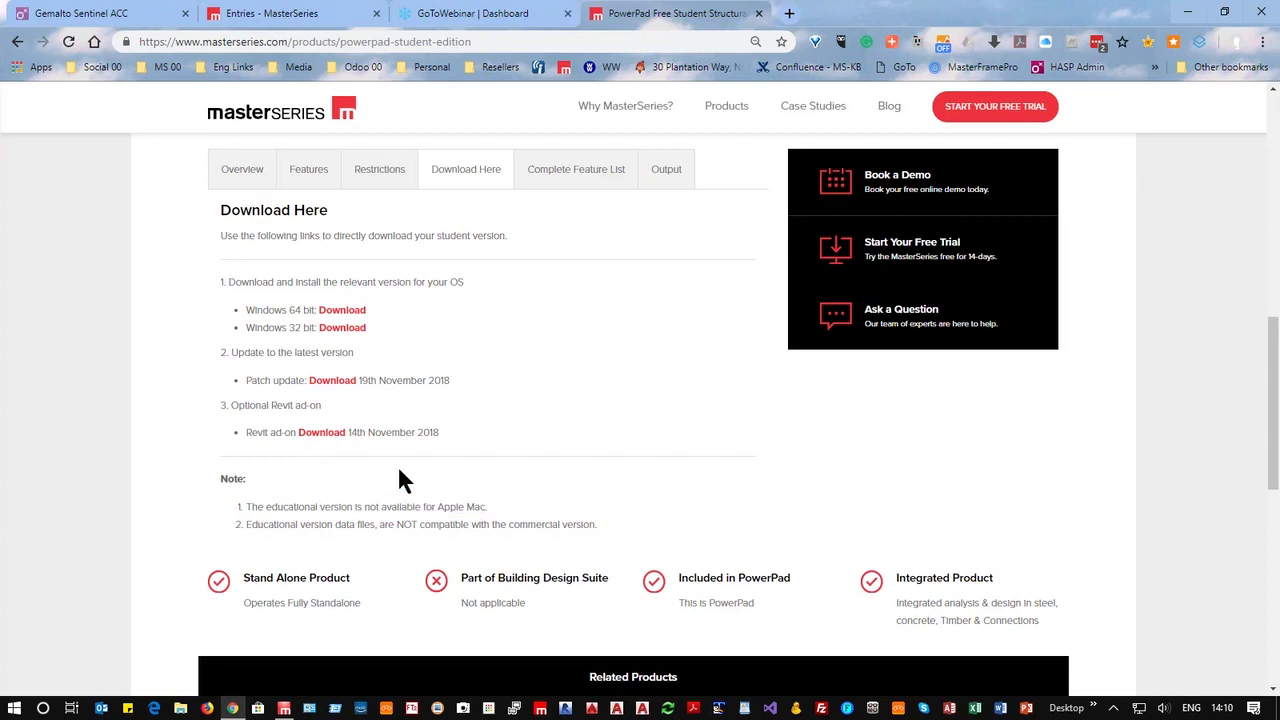
scroll(399, 473, up, 4)
scroll(400, 474, down, 2)
scroll(401, 469, down, 1)
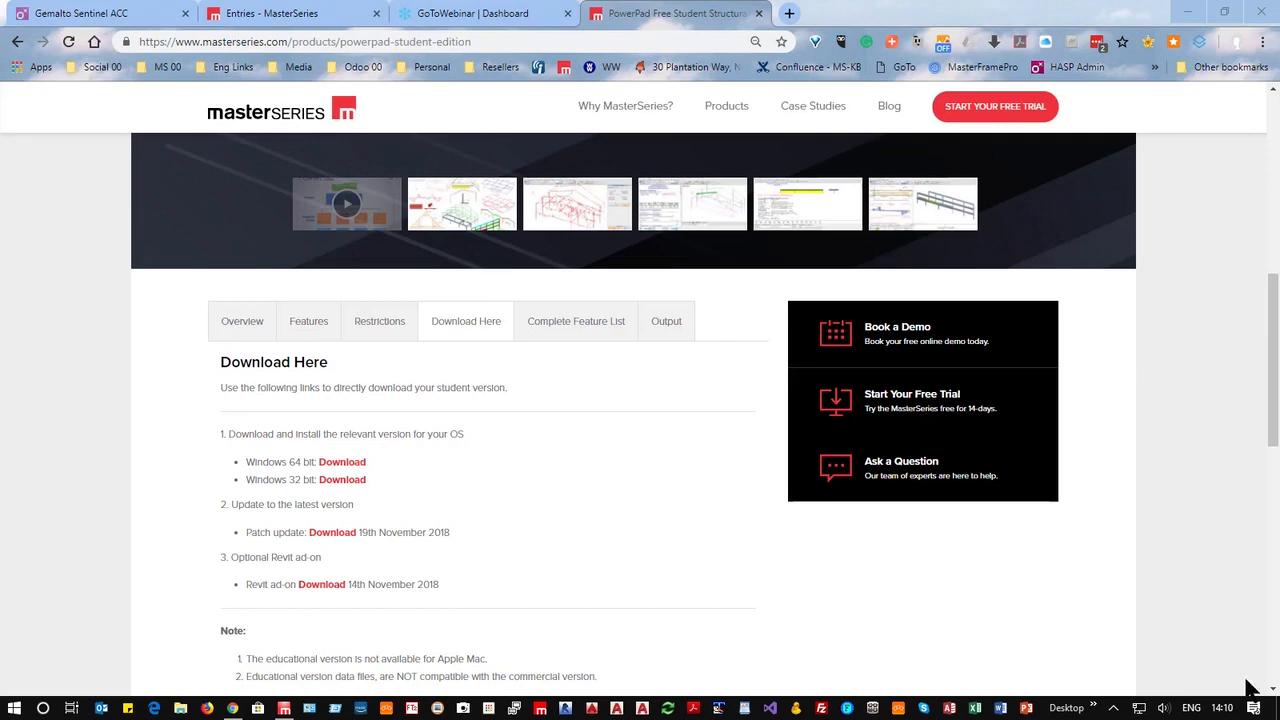
Switch back to MasterFrame and close the concrete design, saving the section size changes and the GroundBeams1 concrete data file.
click(284, 708)
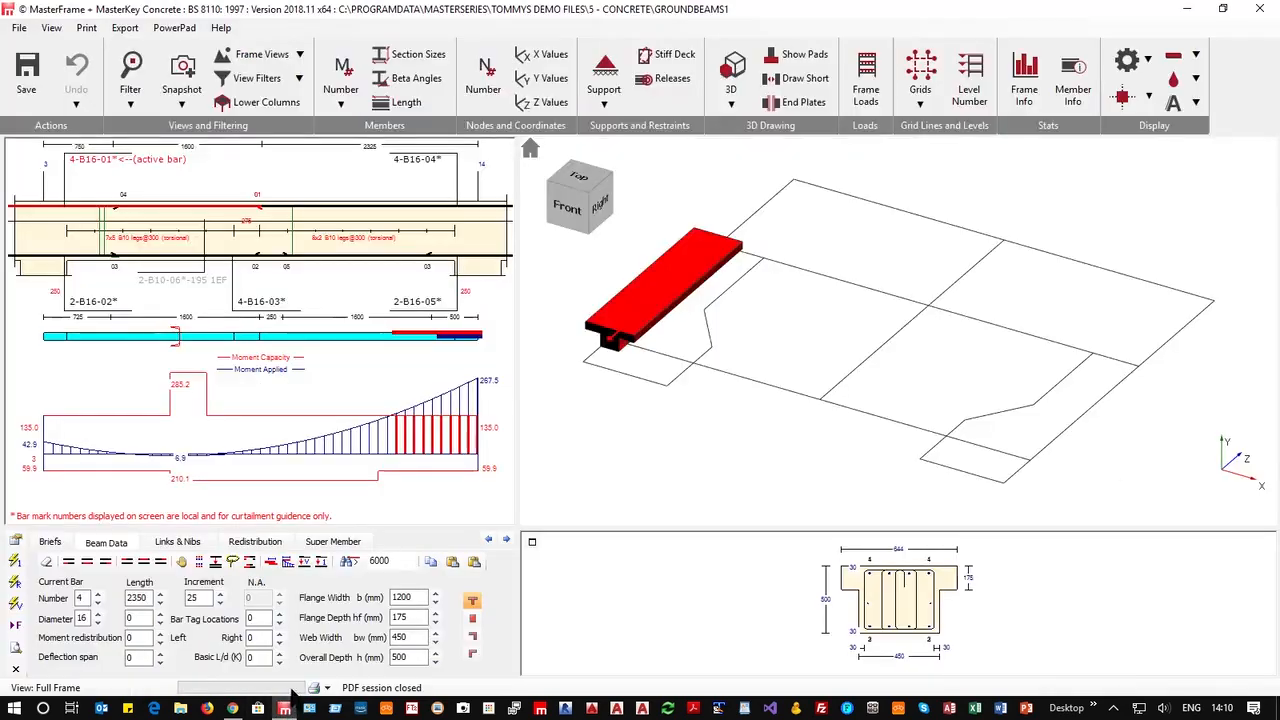
click(1260, 10)
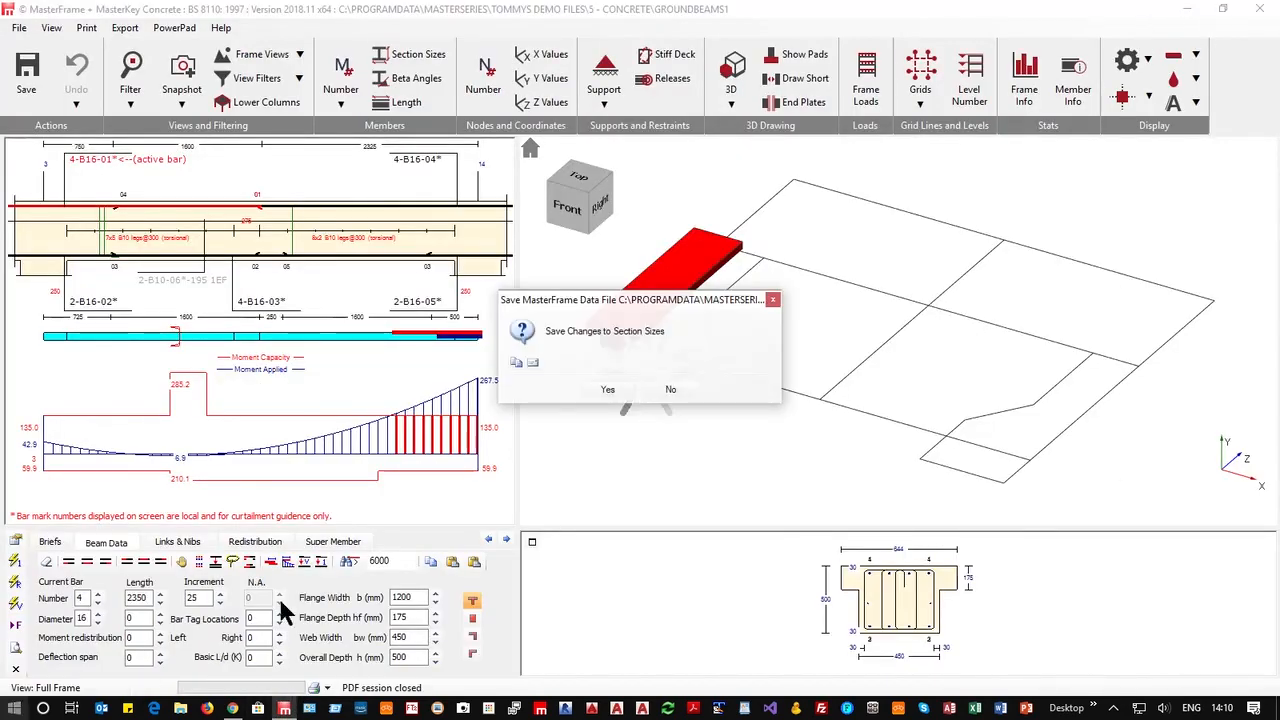
click(608, 386)
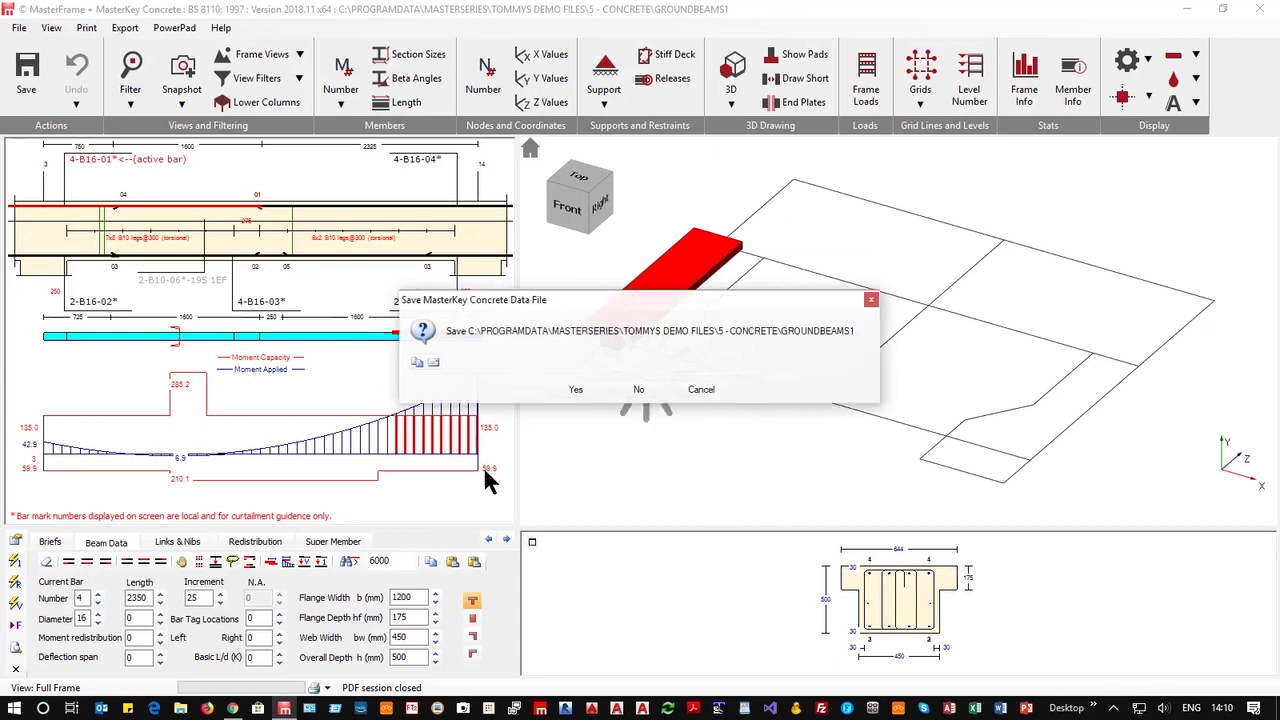
click(576, 391)
click(575, 389)
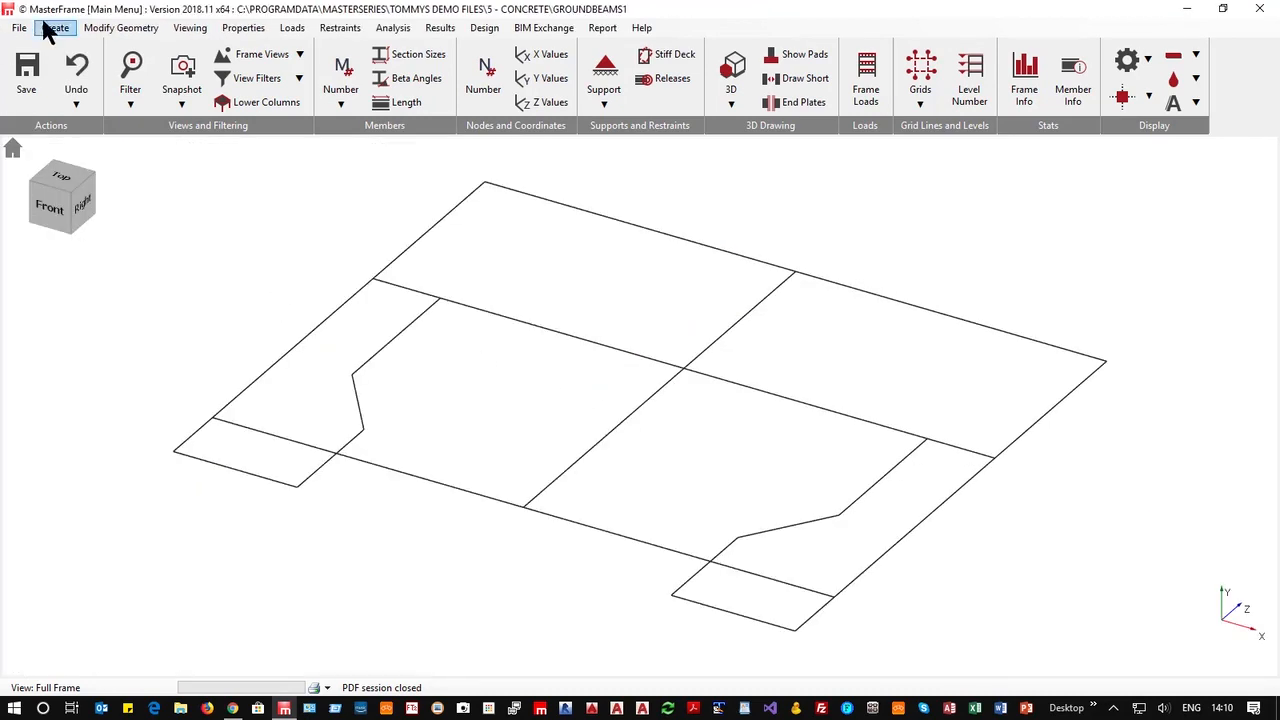
Create a new file named ewrqreqwre in the parent demo files folder, one level above 5 - Concrete.
click(19, 27)
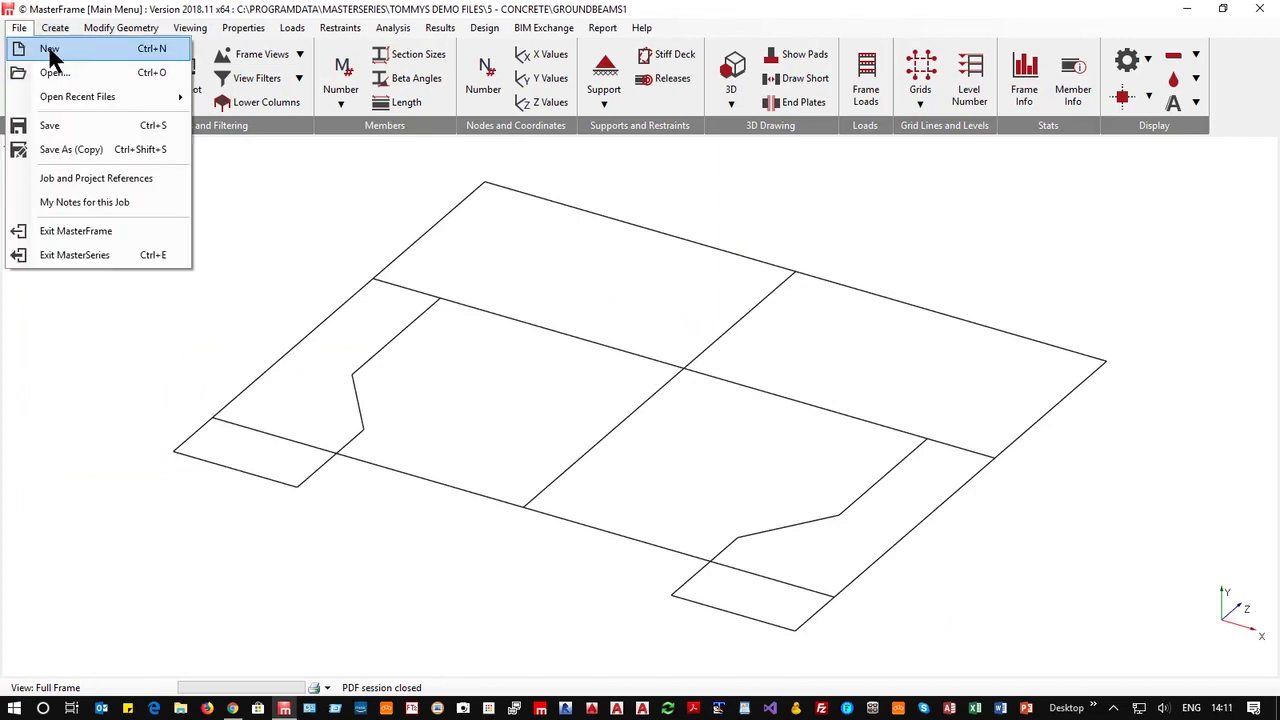
click(50, 50)
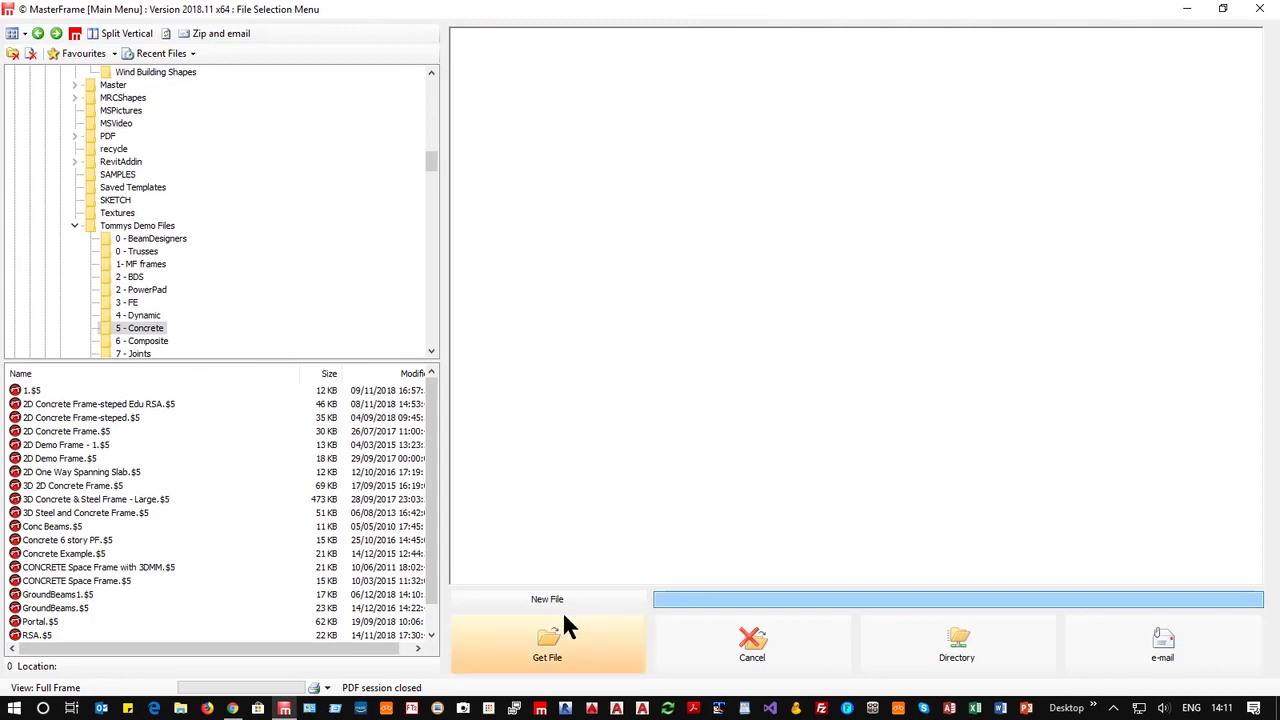
click(132, 226)
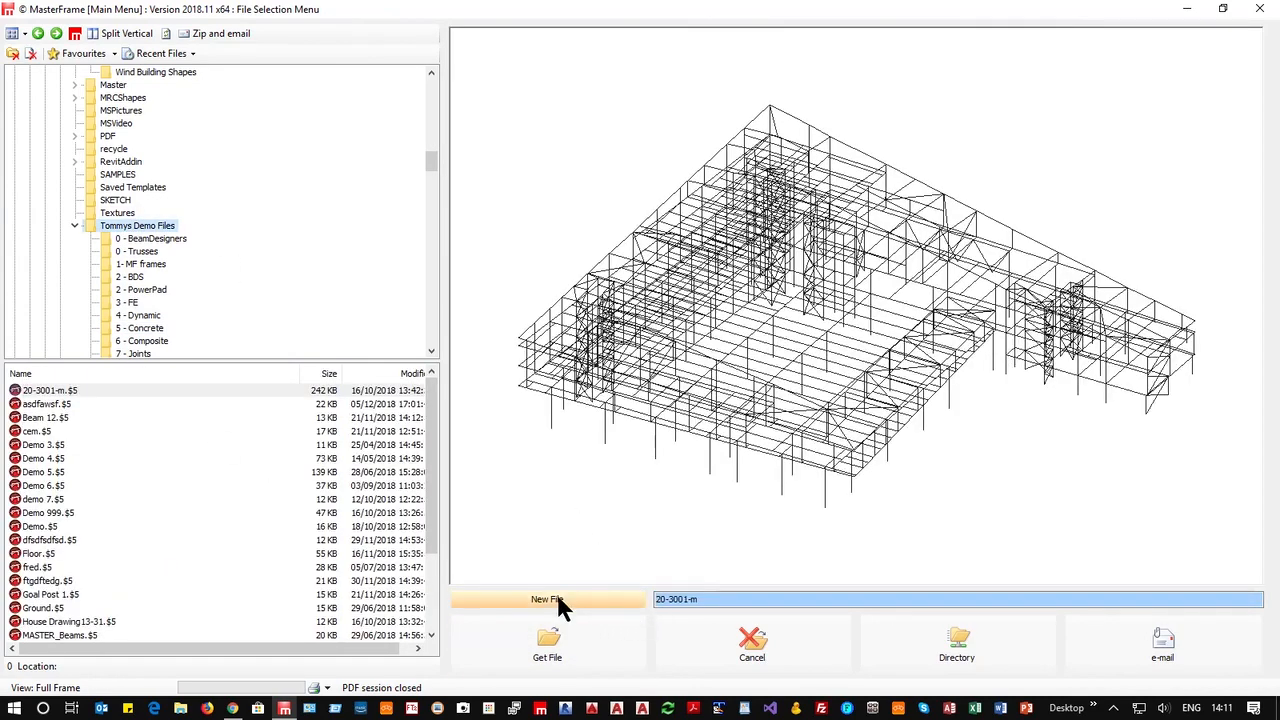
click(557, 598)
text(ewrqreqwre)
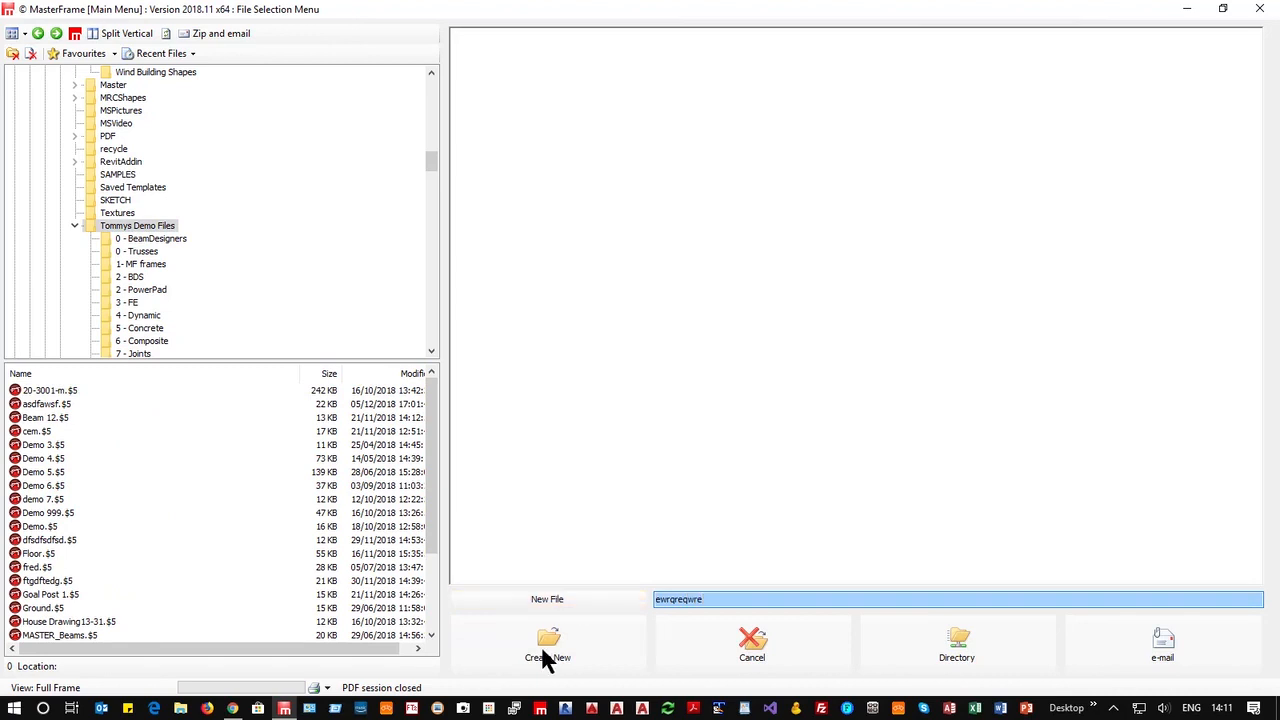
click(547, 645)
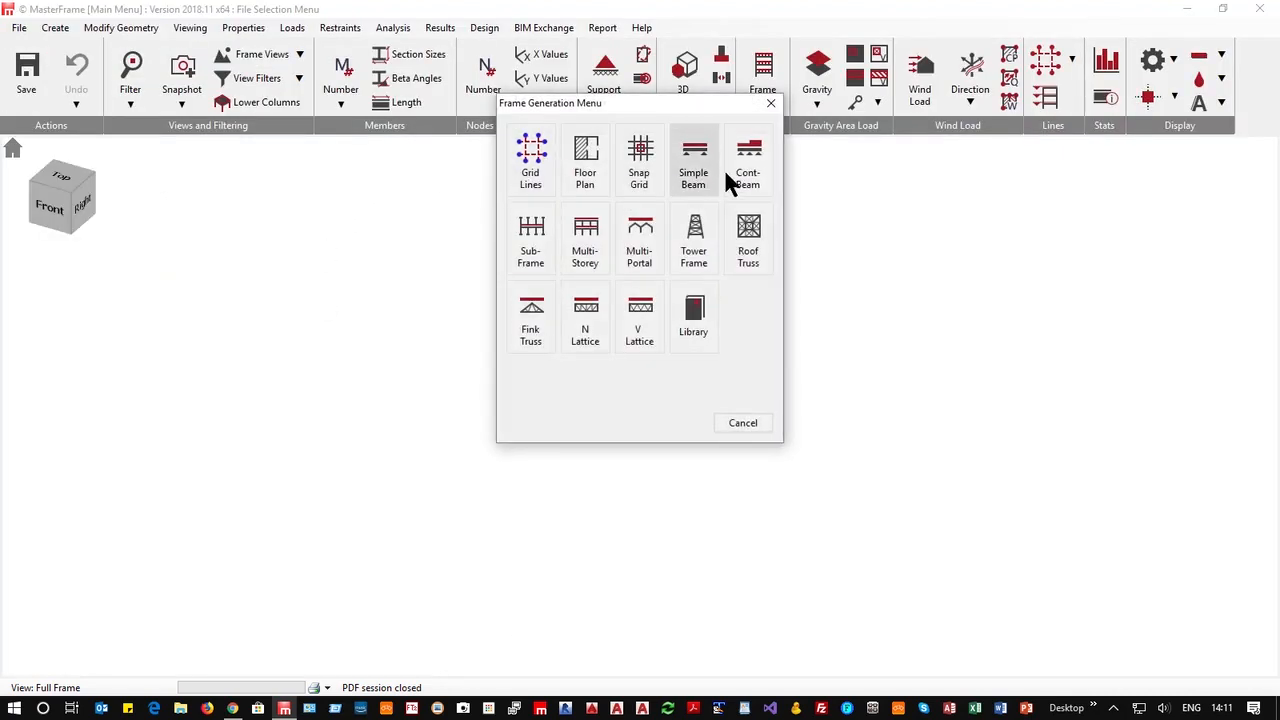
Generate a continuous beam with three 6 m spans, cantilever end 2, a fixed first support, 10 kN/m² dead load and 33 kN/m² live load.
click(749, 168)
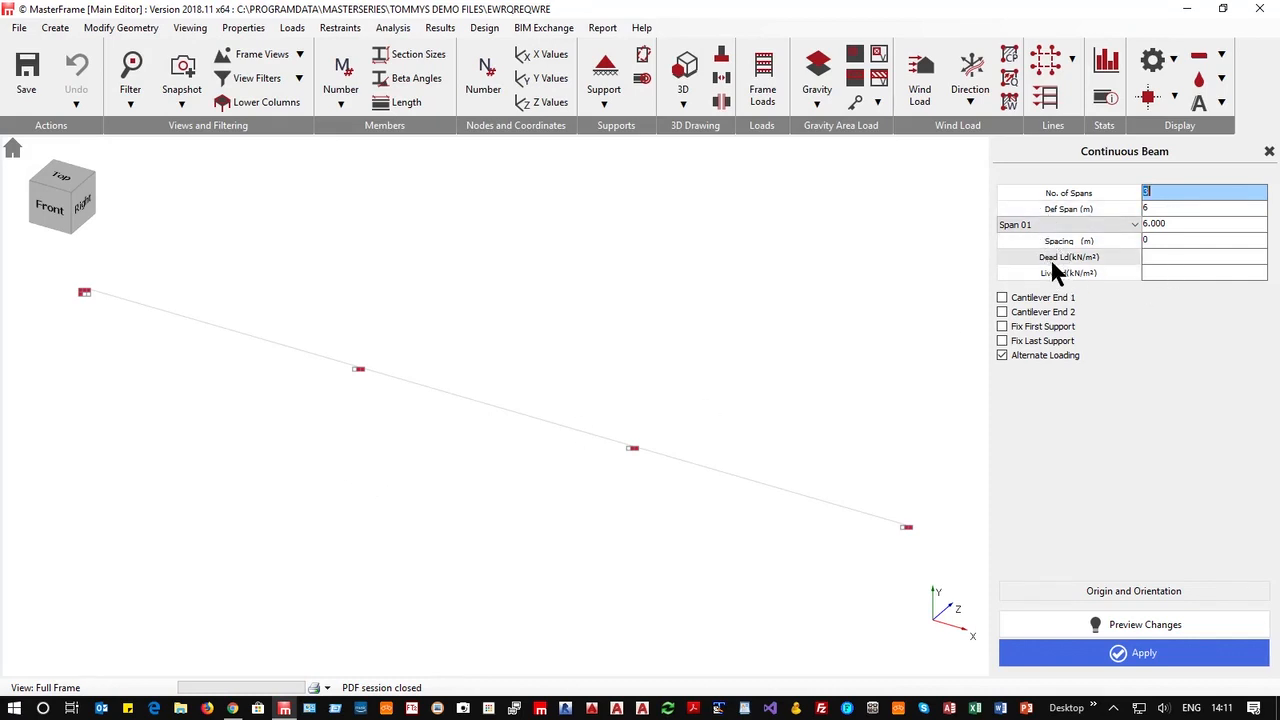
click(1030, 358)
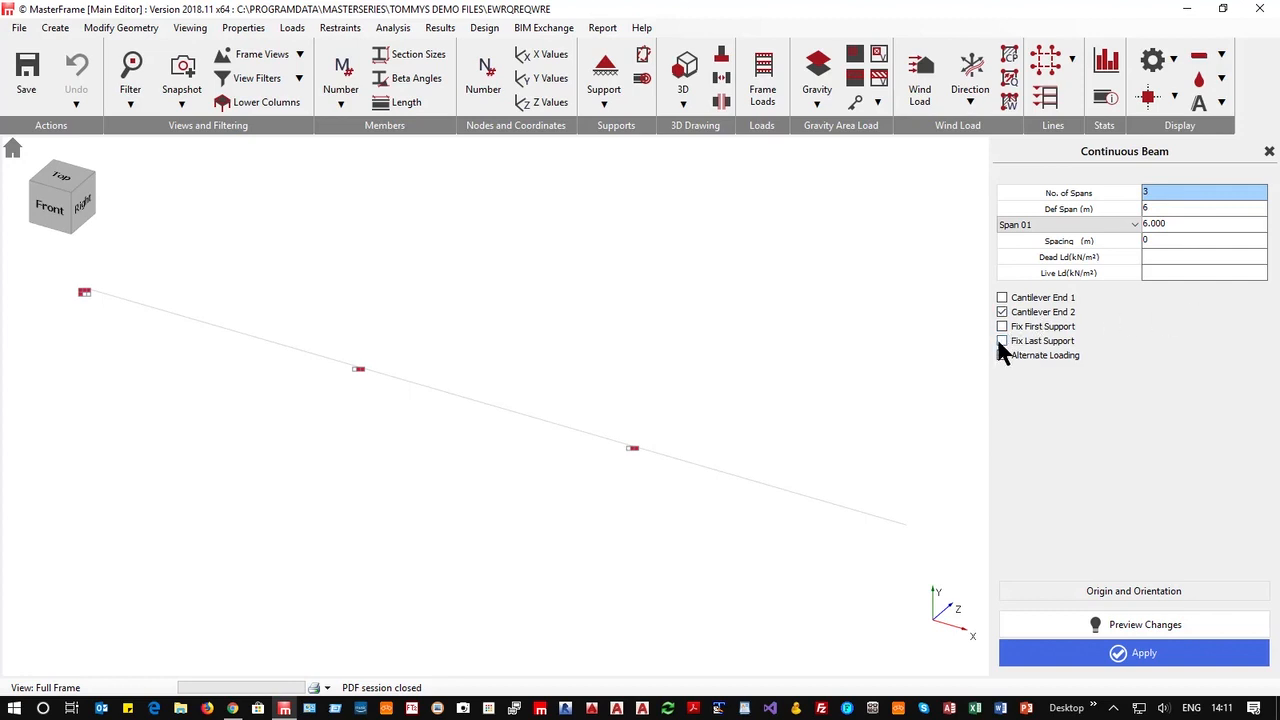
click(1002, 327)
click(1170, 258)
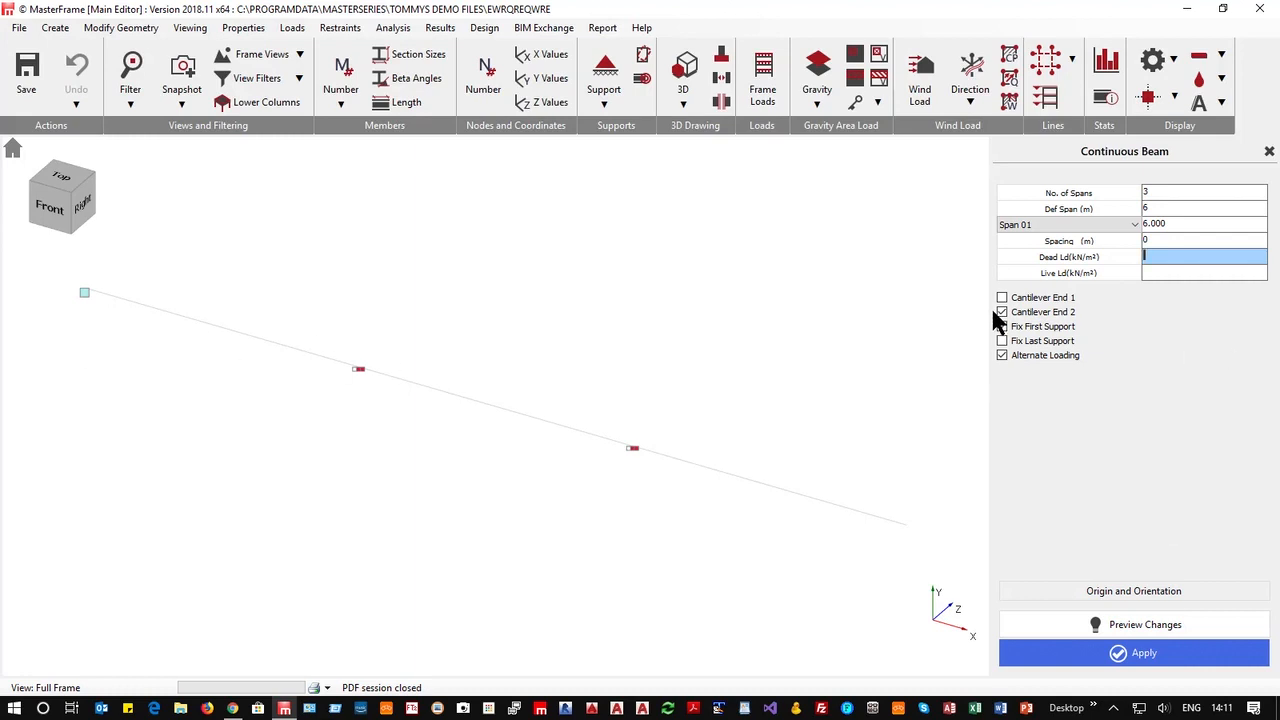
key(Tab)
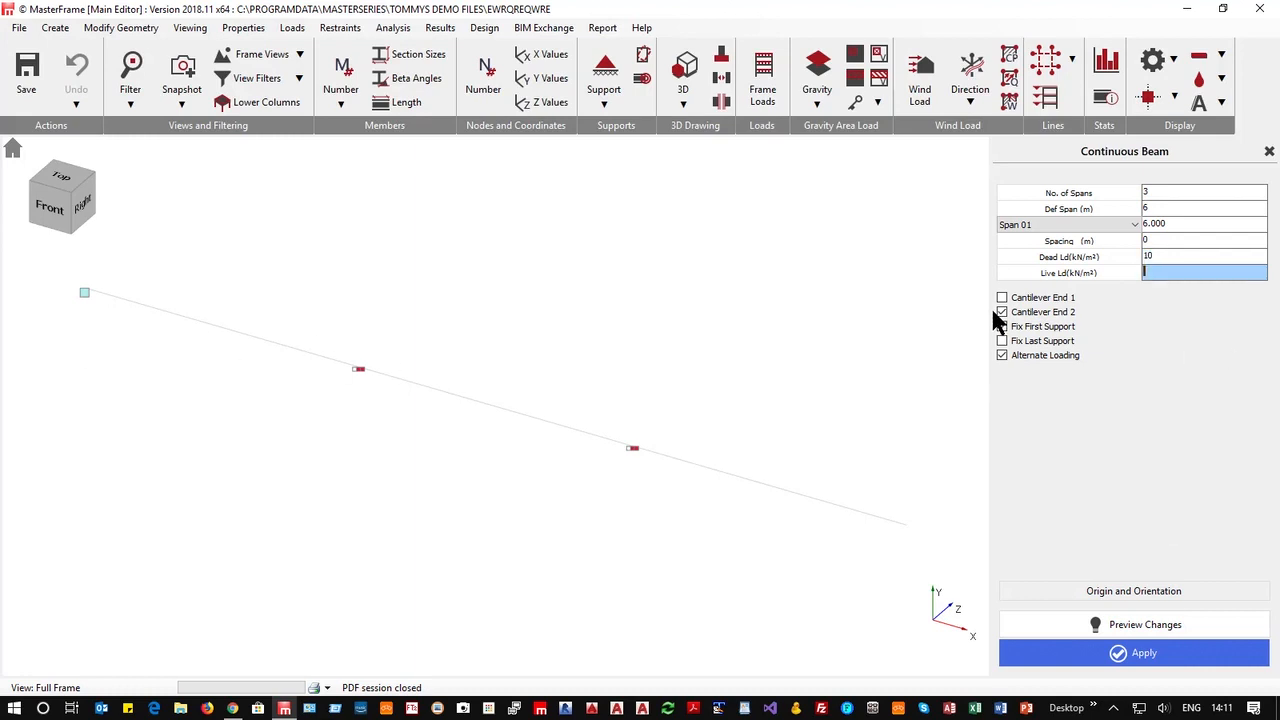
key(Tab)
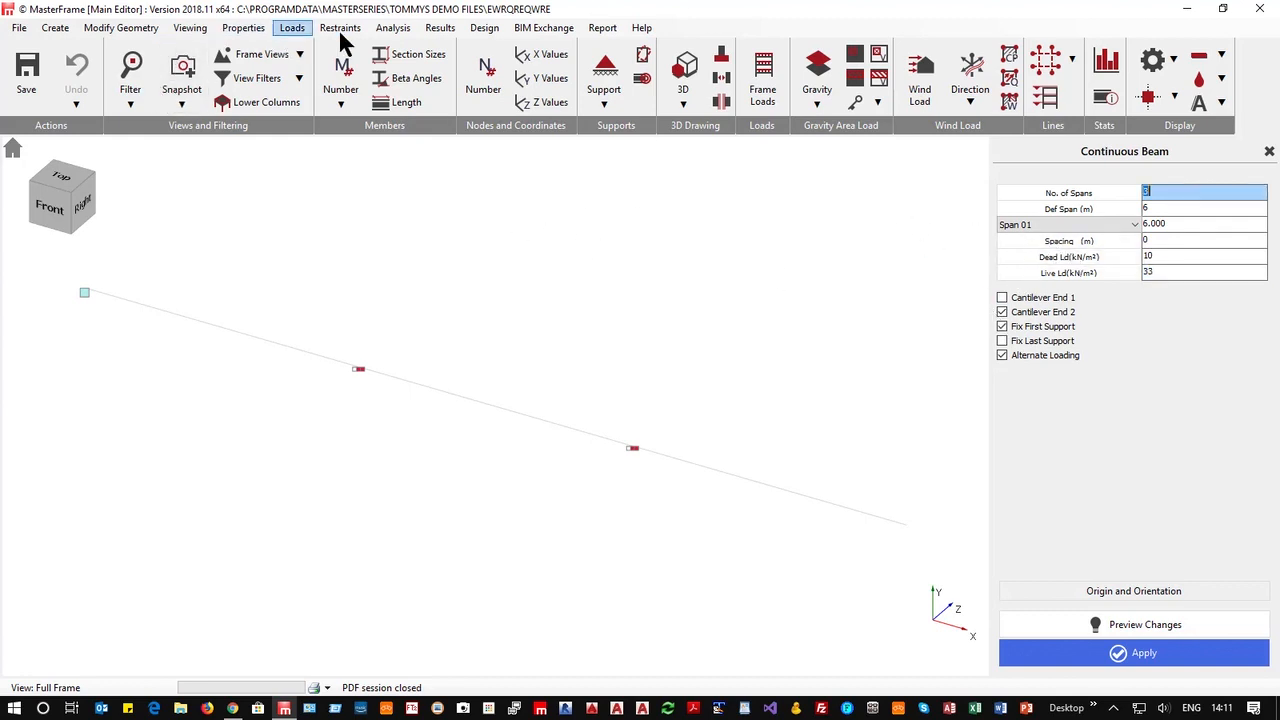
click(1122, 655)
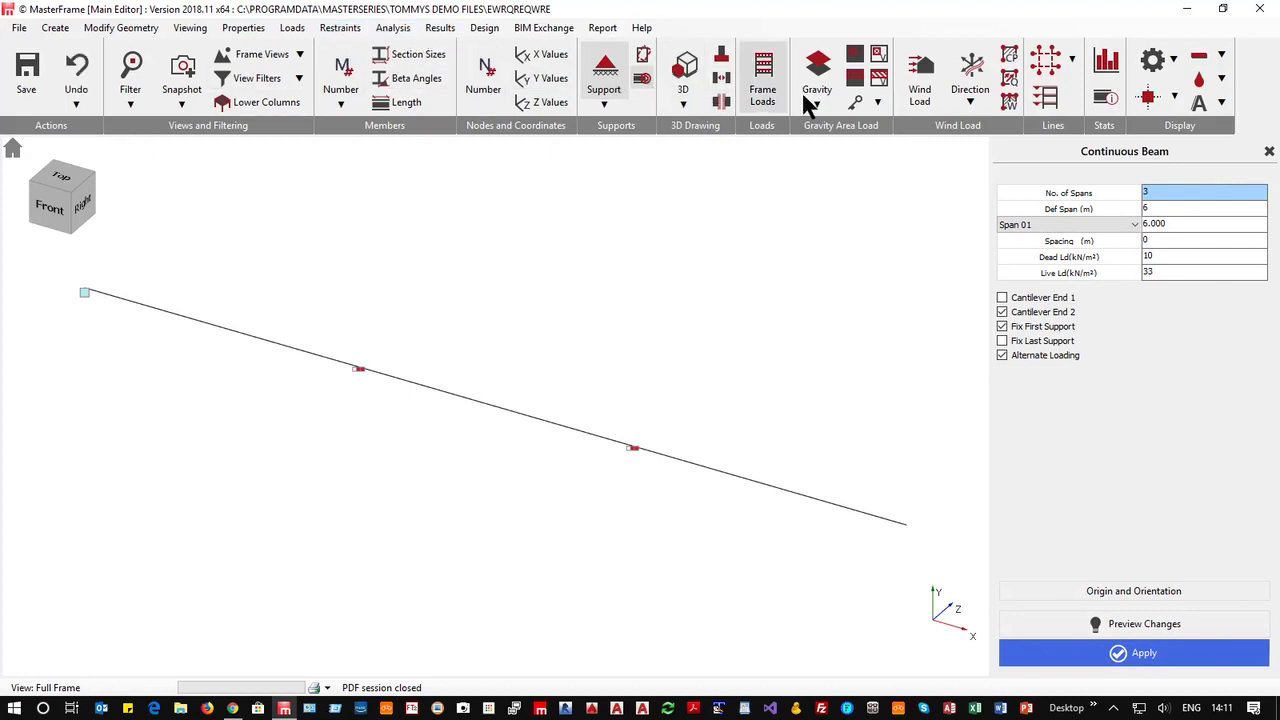
Examine the beam's load diagram for all spans loaded and for load case 002, Alternate Spans 1.
click(766, 88)
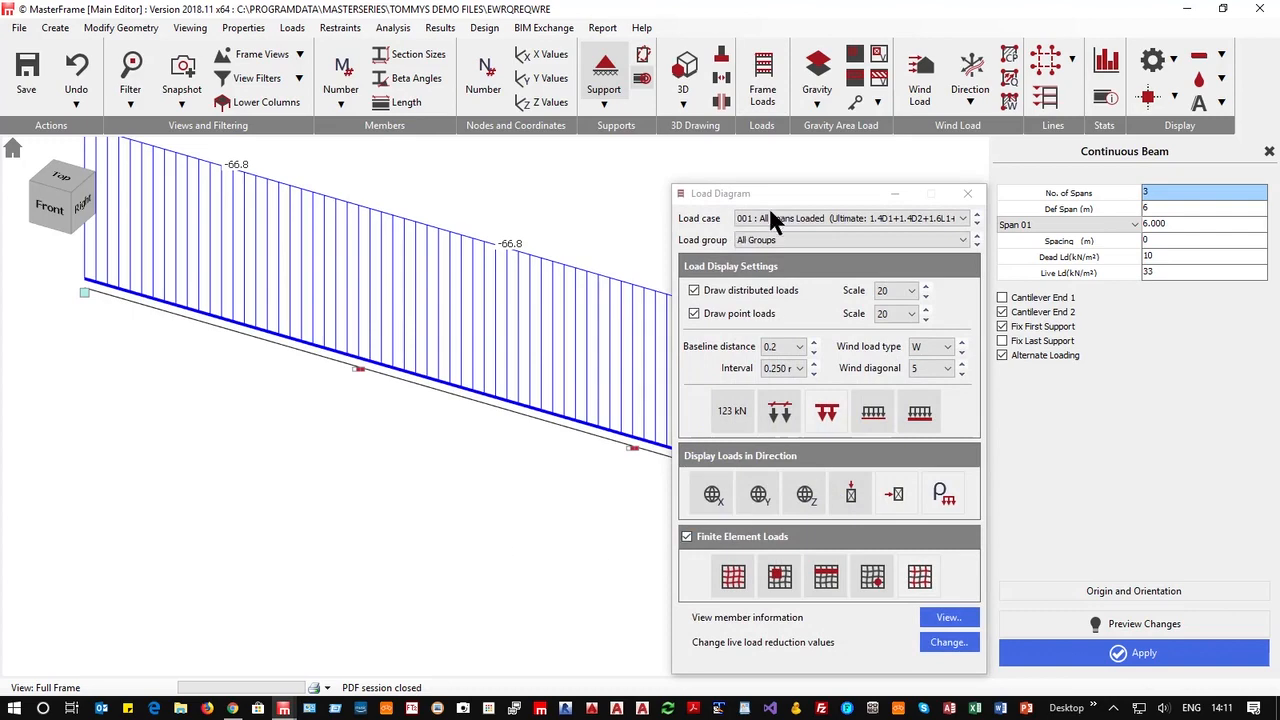
drag(810, 196, 1146, 150)
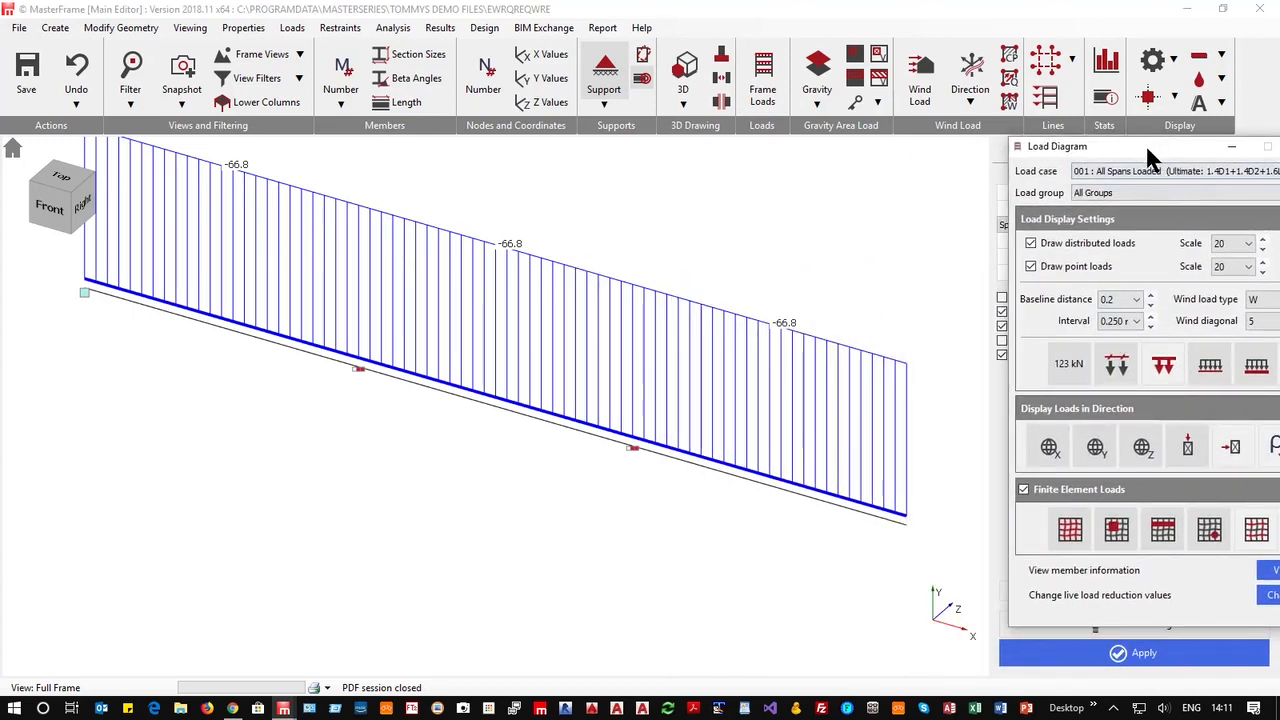
drag(1145, 143, 1096, 140)
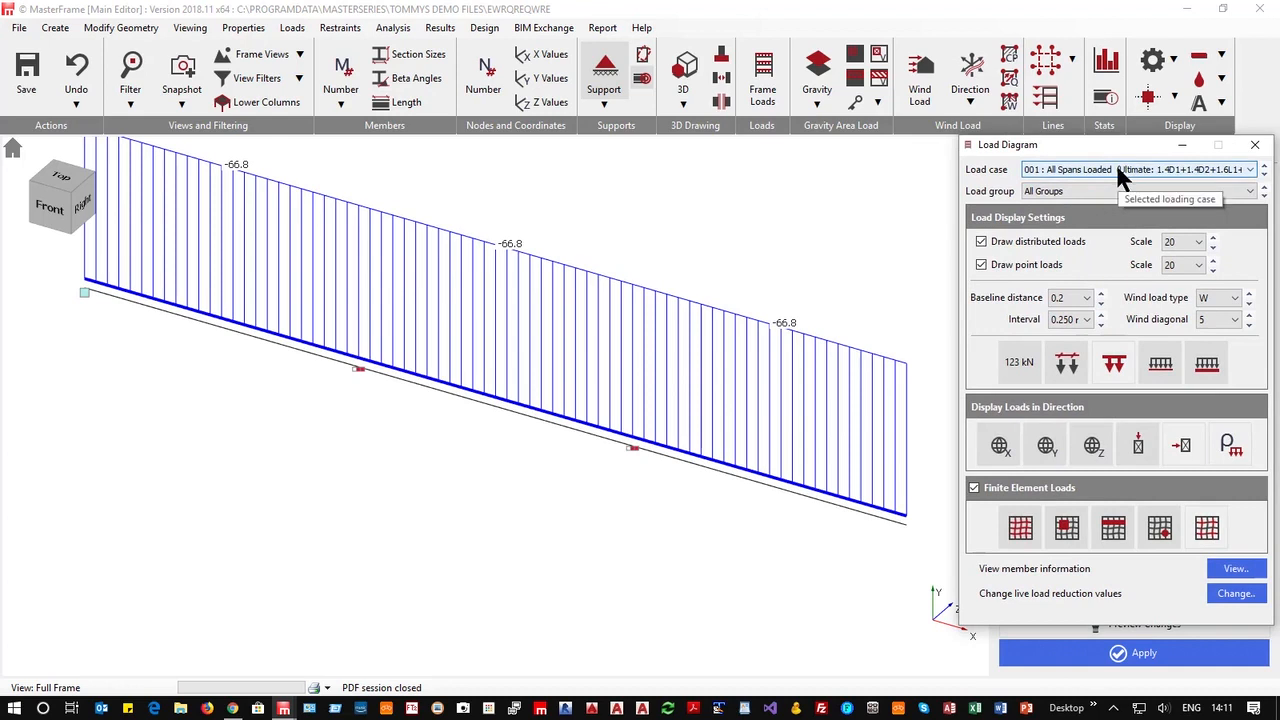
click(1118, 168)
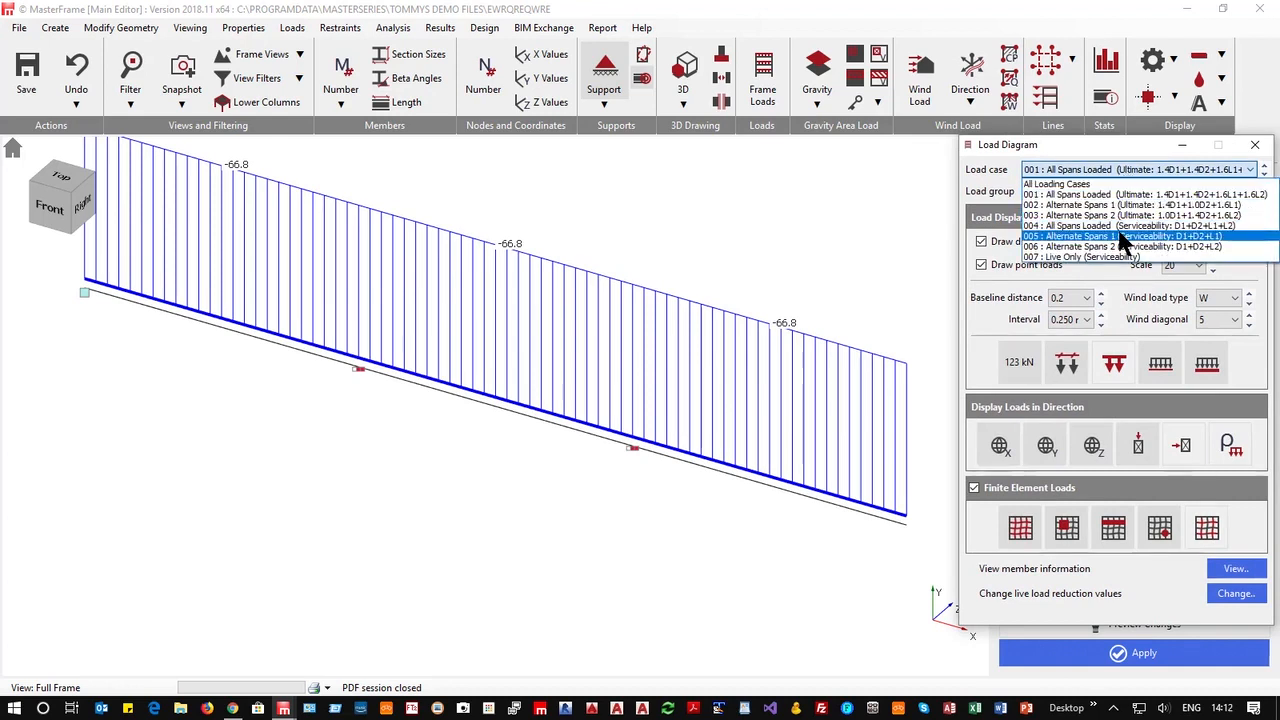
click(1120, 205)
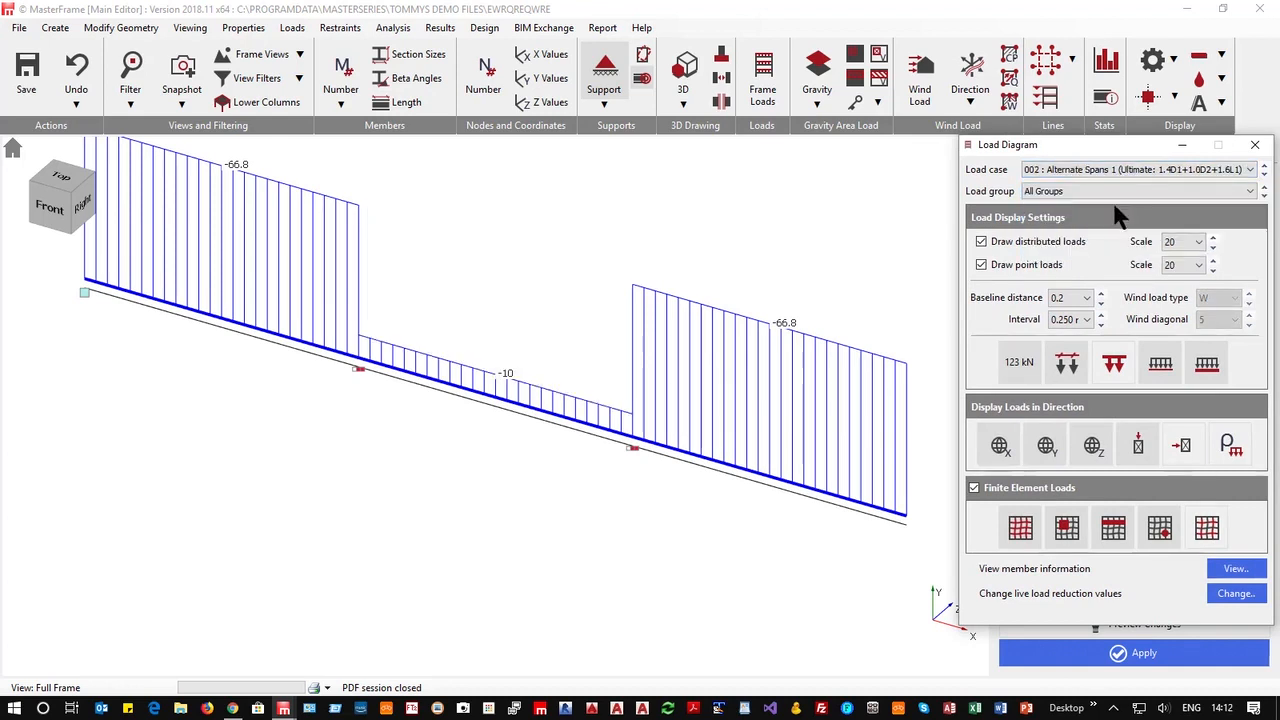
click(1255, 144)
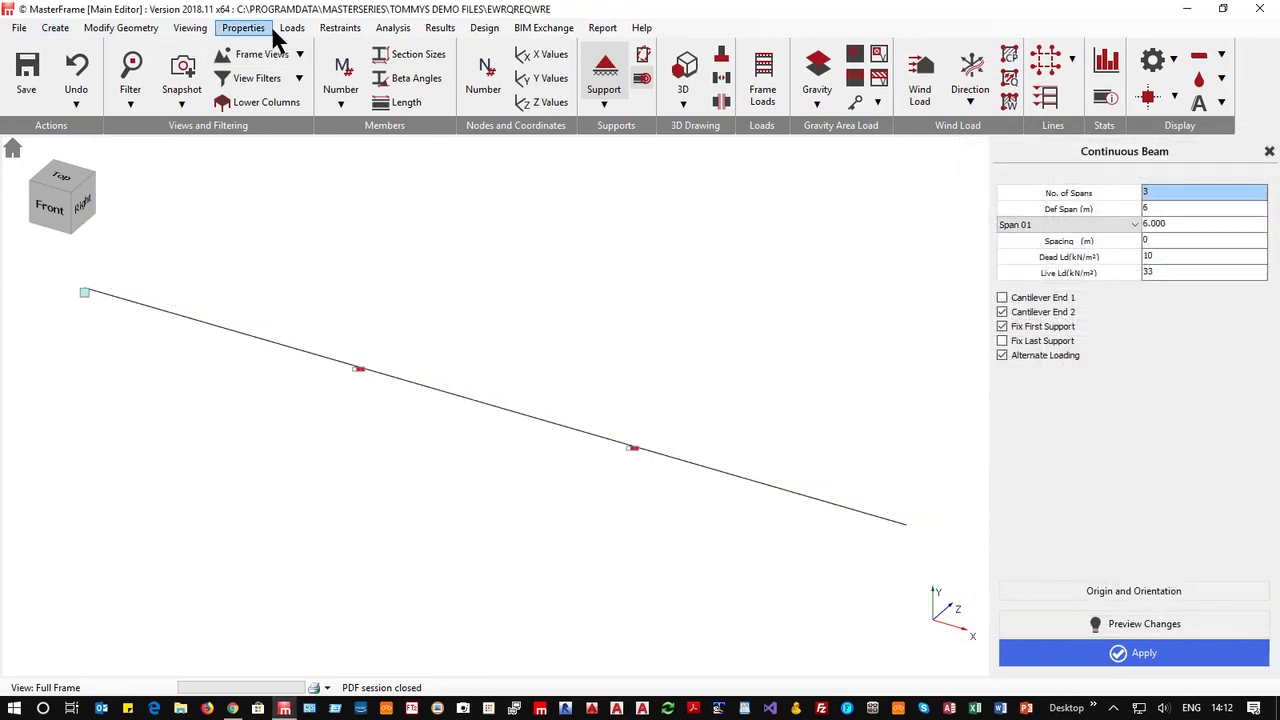
Change the design code to EuroCode and convert the load cases using EC0 Eq. 6.10.
click(484, 28)
mouse_move(640, 48)
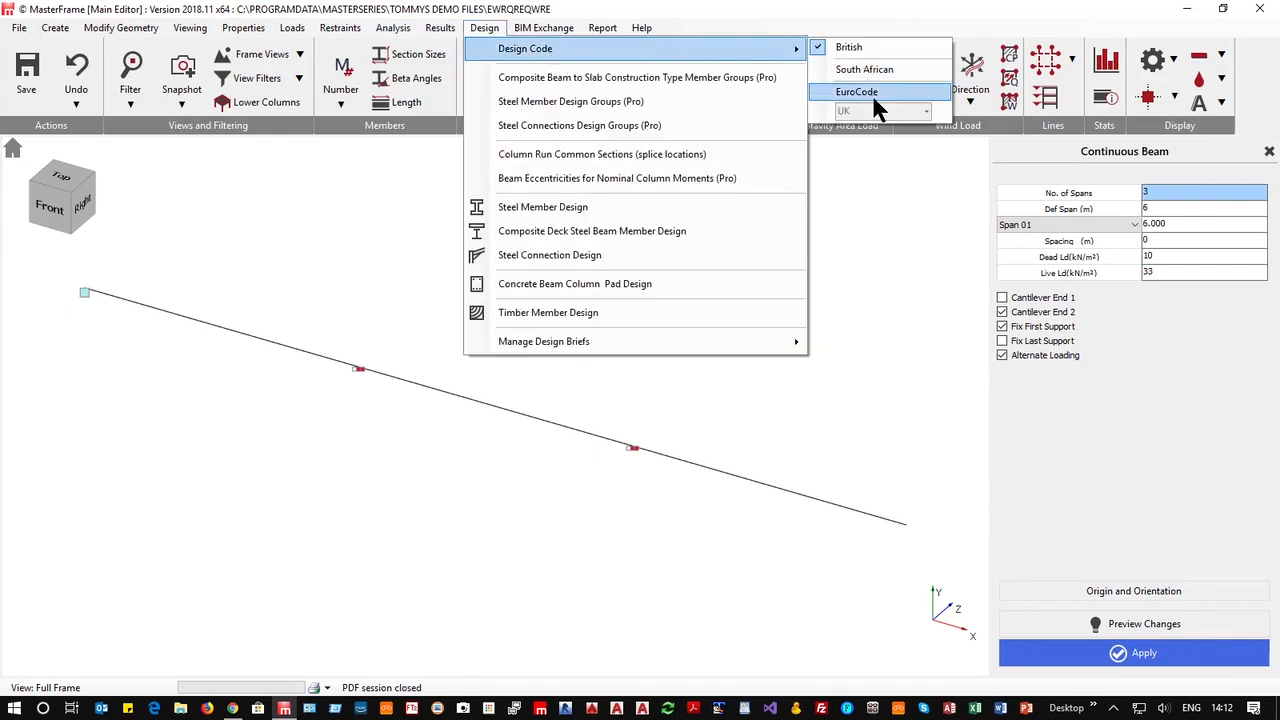
click(872, 93)
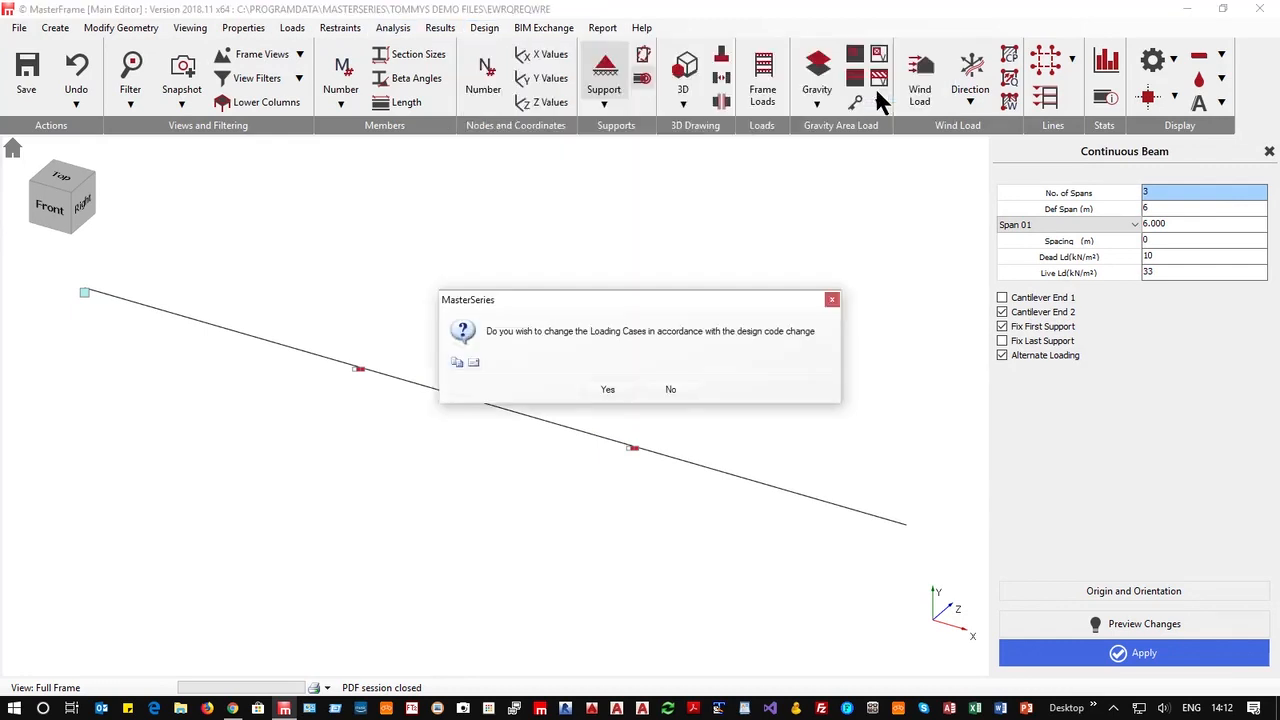
click(608, 389)
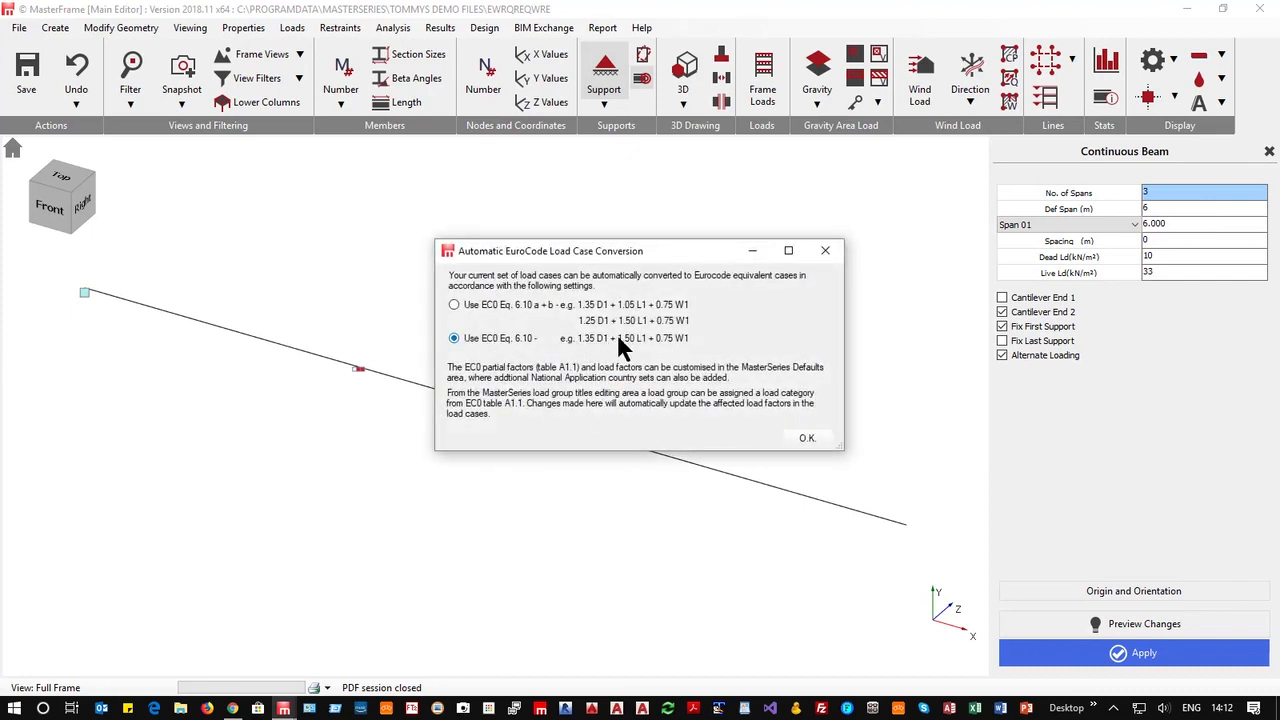
click(807, 438)
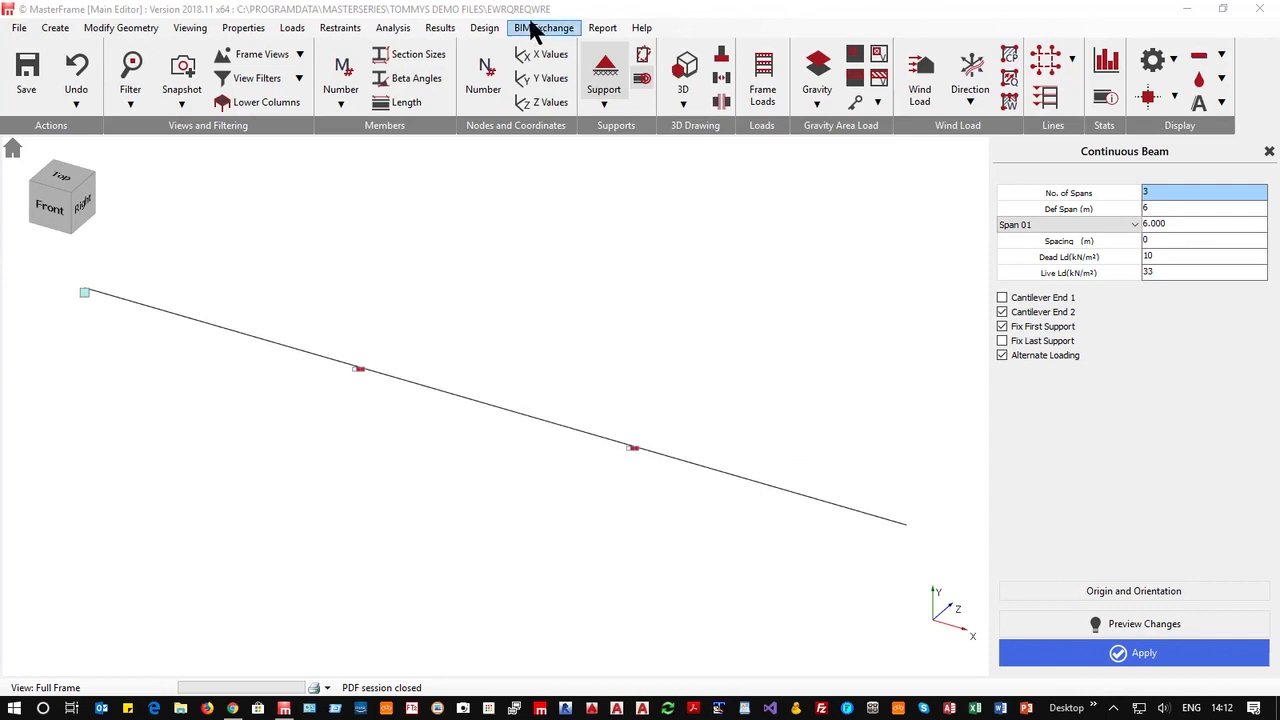
Review the beam's load diagrams through the converted EuroCode ultimate and serviceability load cases.
click(762, 82)
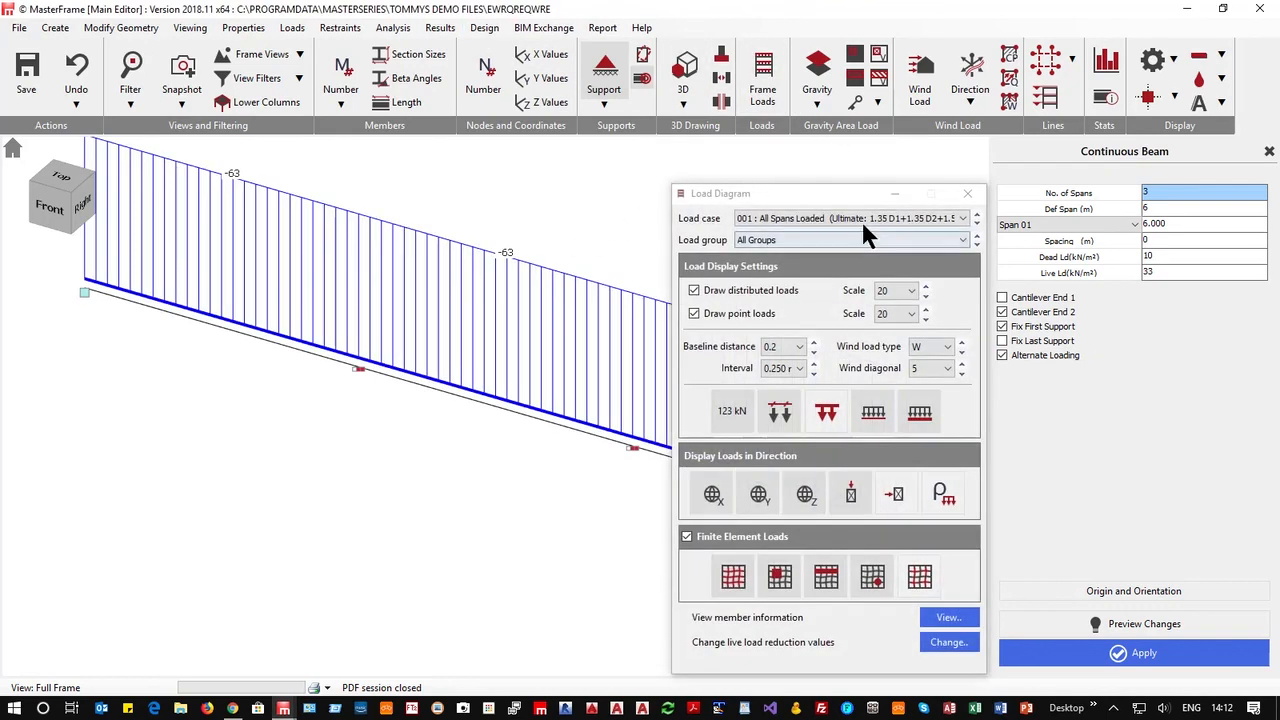
drag(937, 195, 1151, 133)
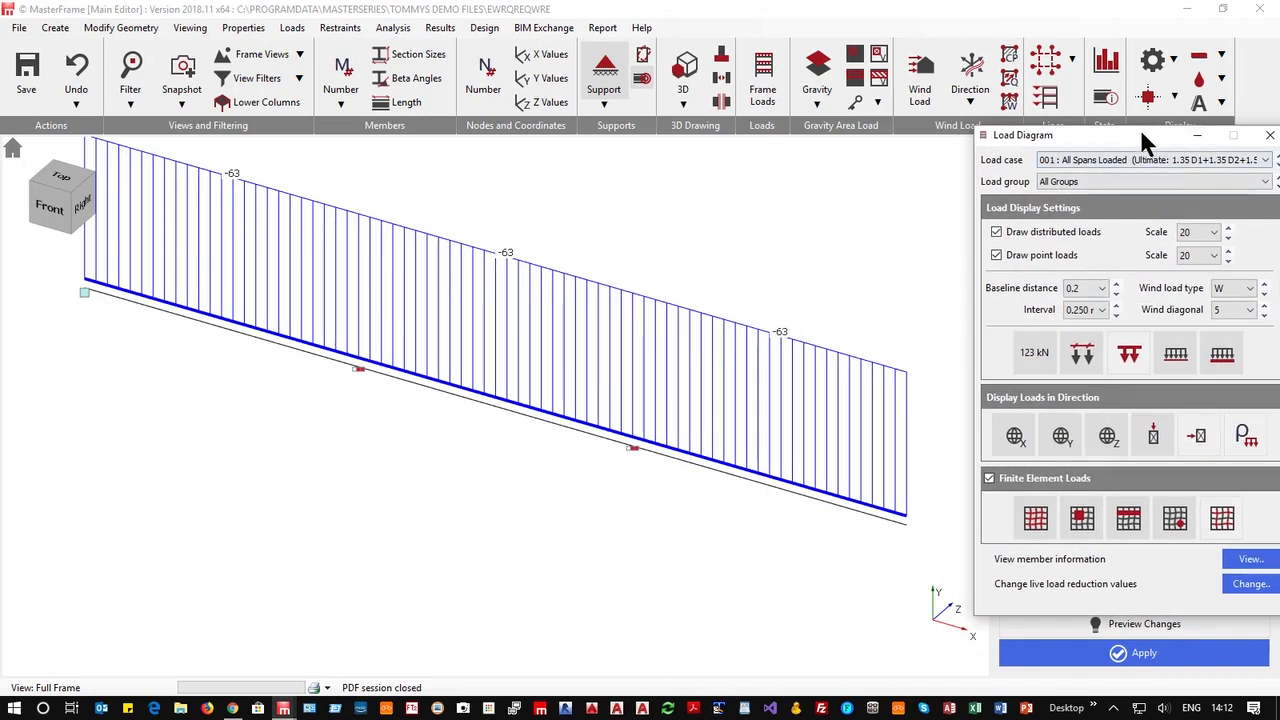
drag(1140, 133, 1080, 137)
click(1221, 162)
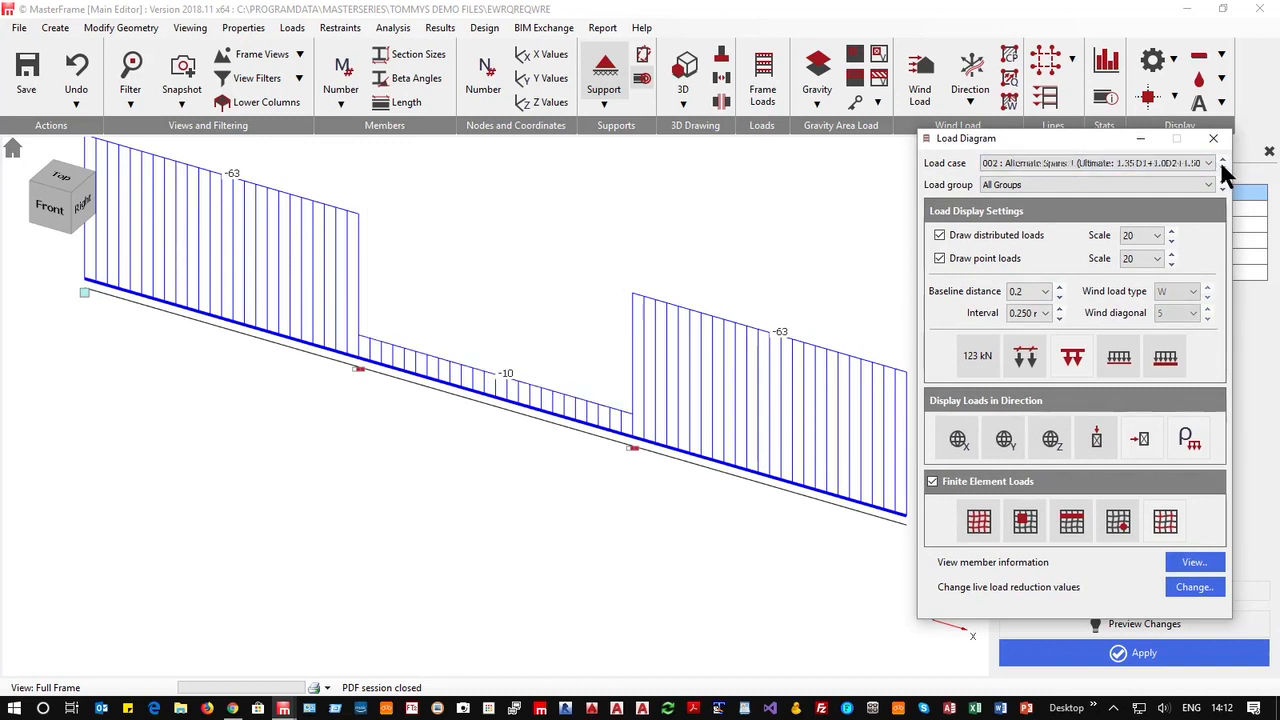
click(1221, 162)
click(1221, 159)
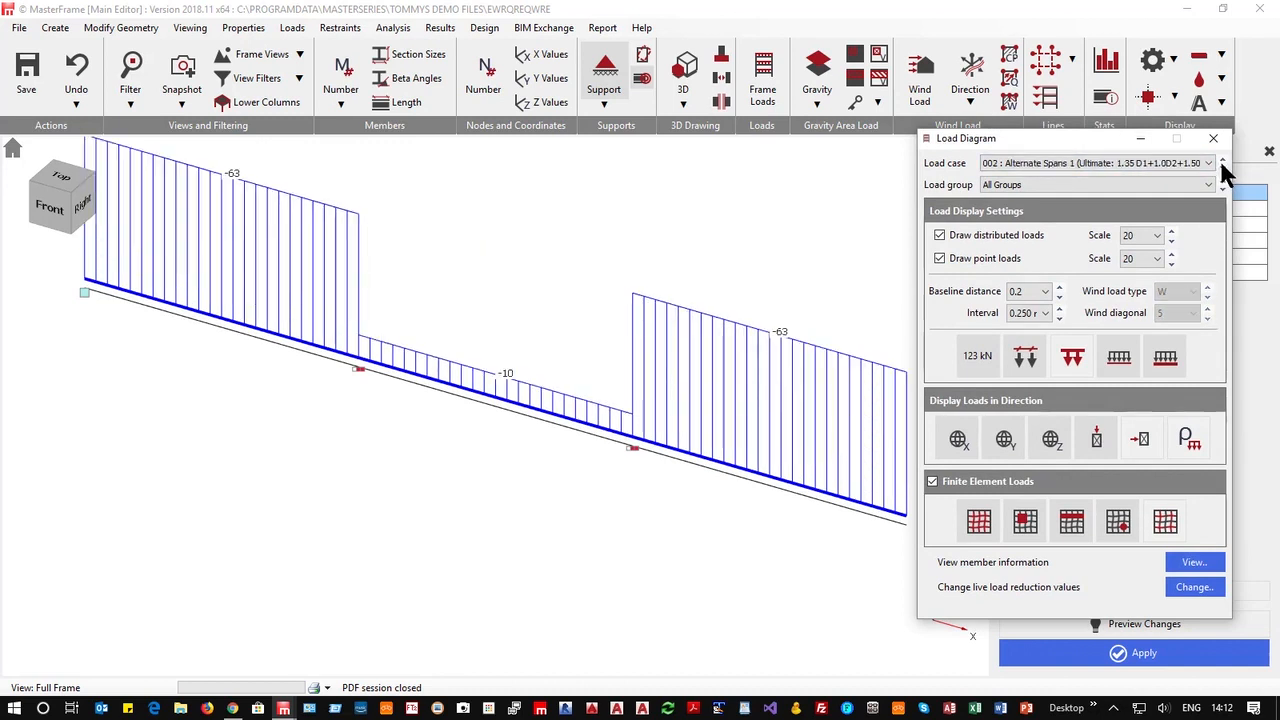
click(1220, 159)
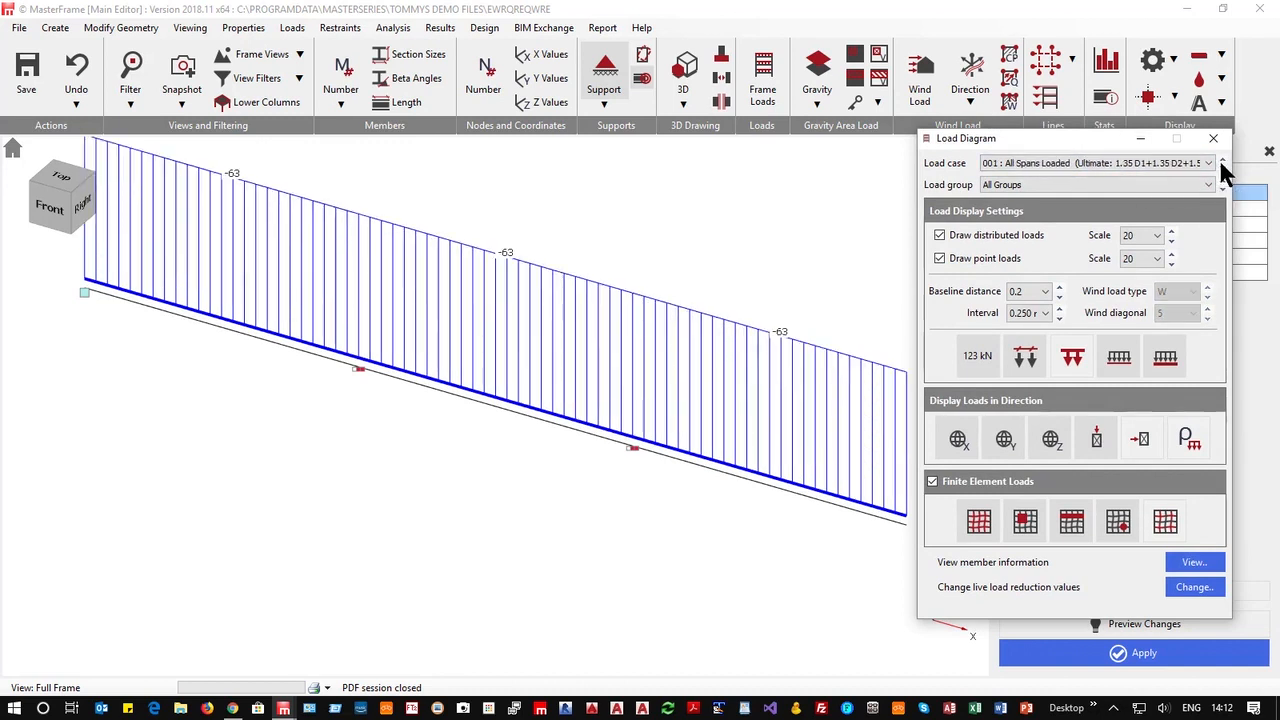
click(1220, 159)
click(1218, 158)
click(1215, 158)
click(1215, 158)
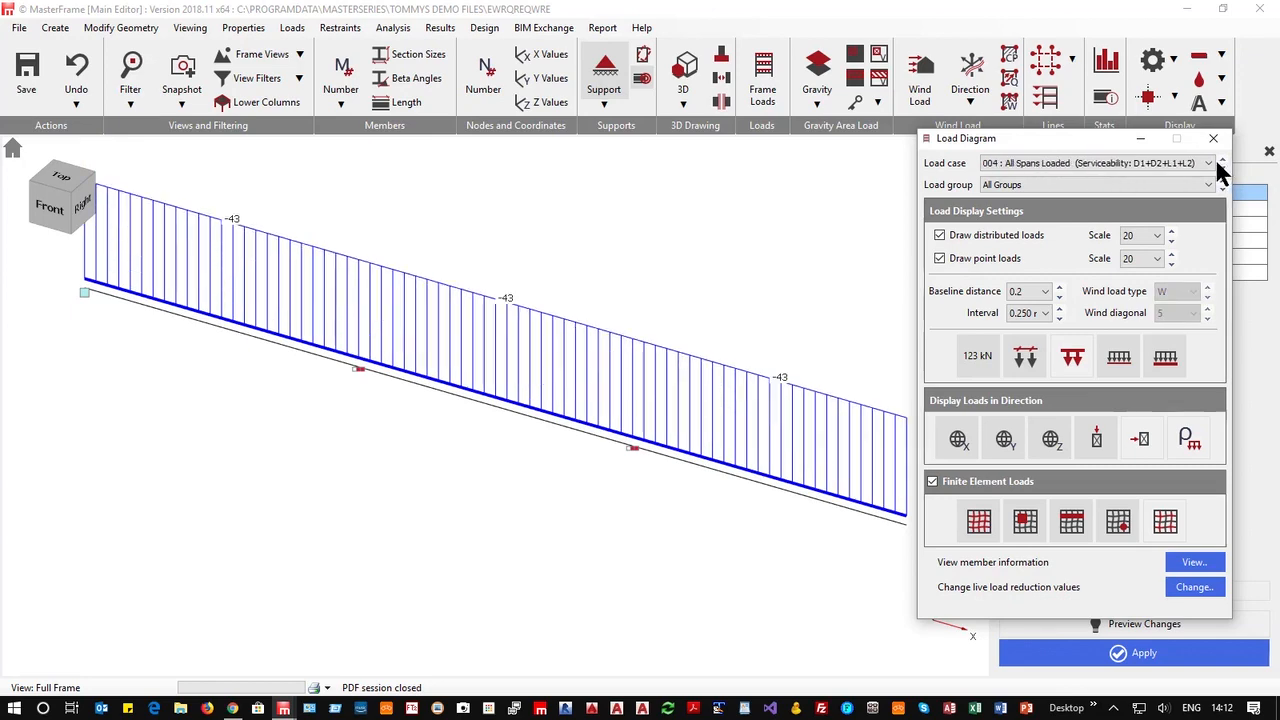
click(1215, 158)
click(1213, 138)
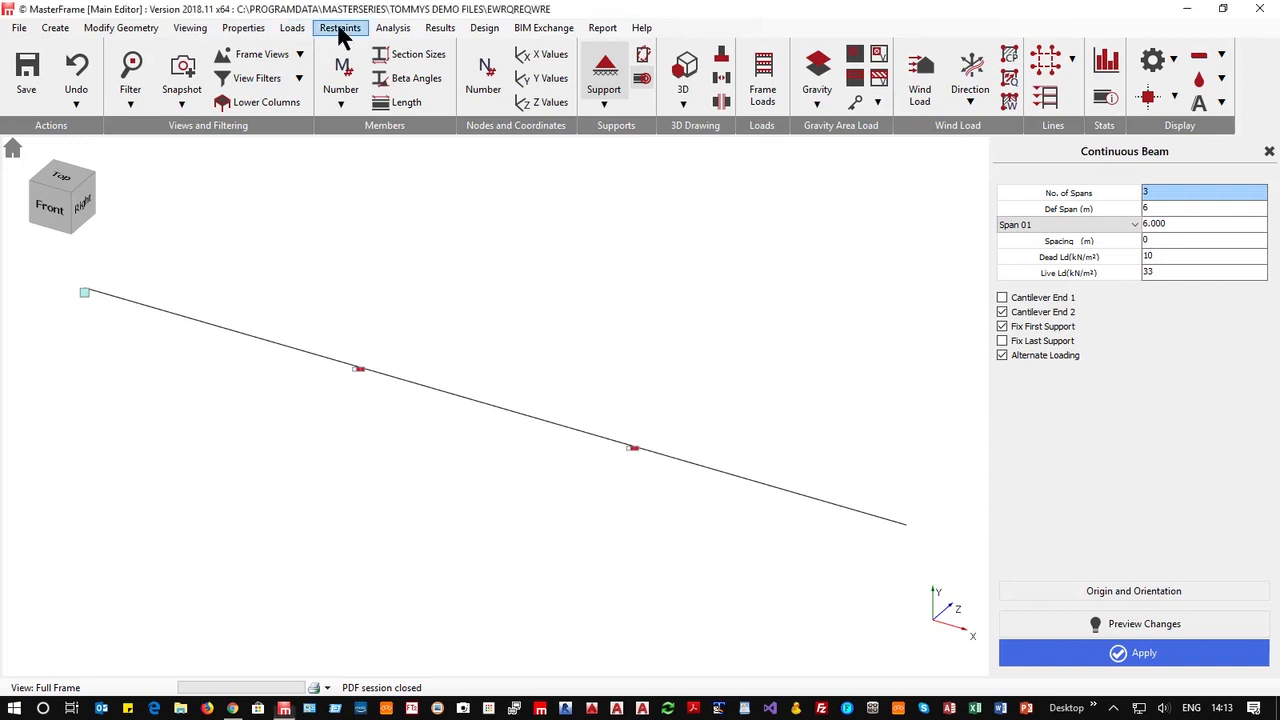
Open the member section properties and assign a steel section to the middle span, member 2 of 3.
click(240, 28)
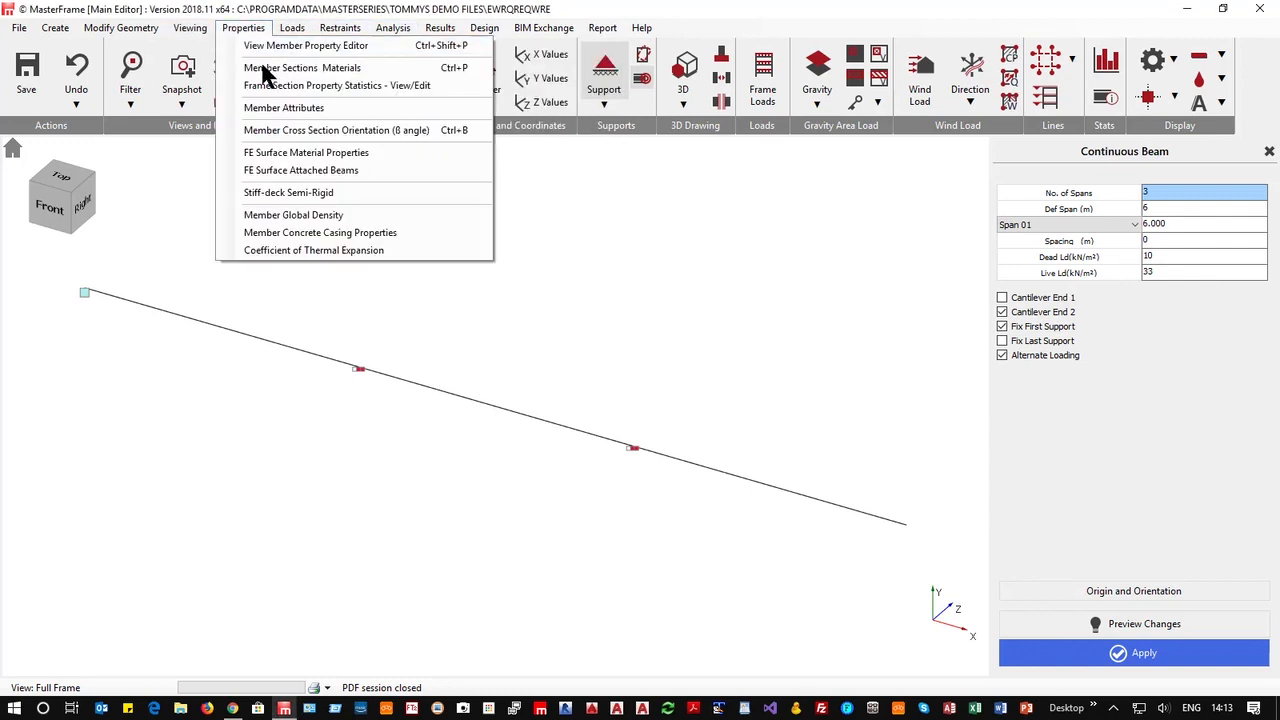
click(314, 68)
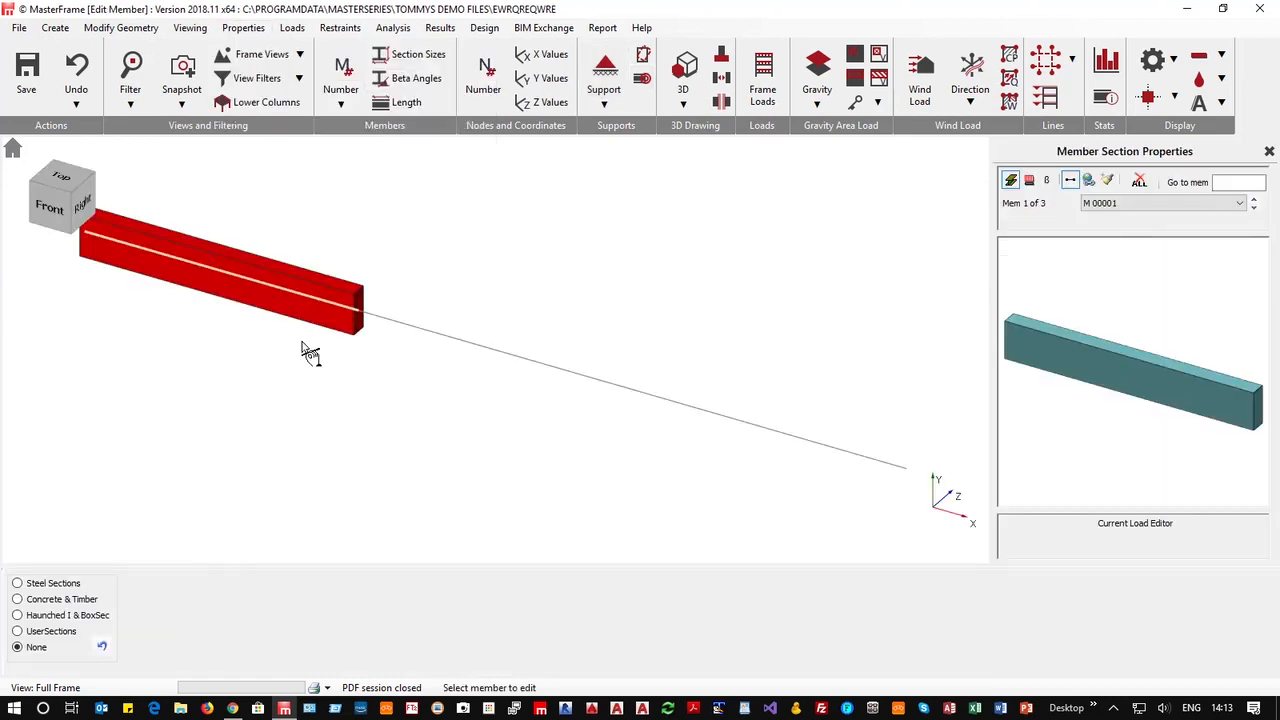
click(500, 362)
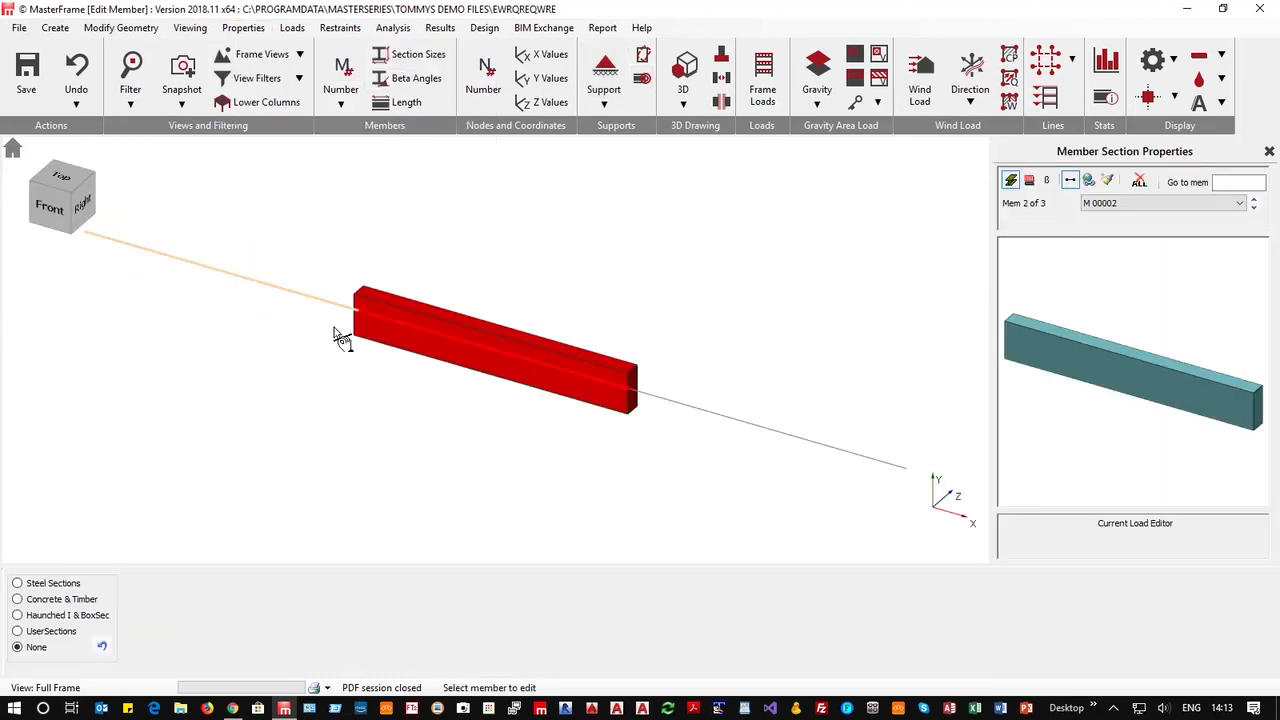
click(80, 585)
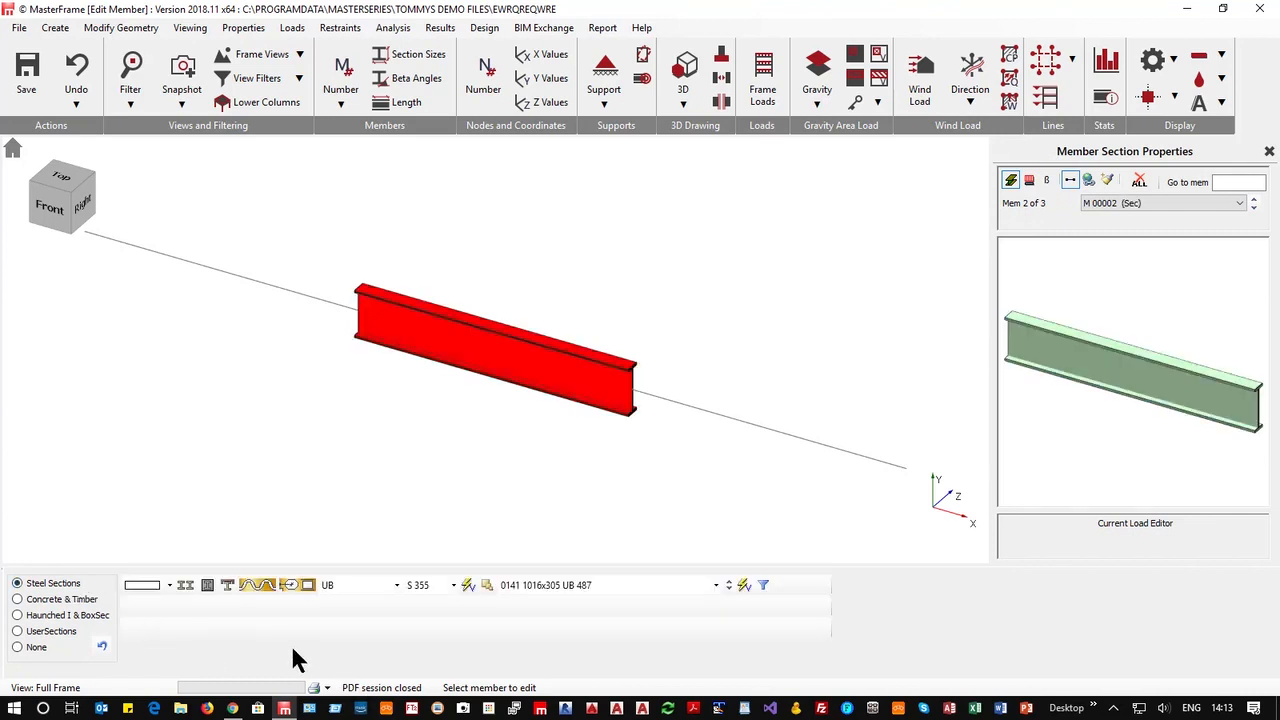
Make the middle span a double haunched member with 1 m haunch lengths and a depth ratio of 2 at both ends.
click(170, 588)
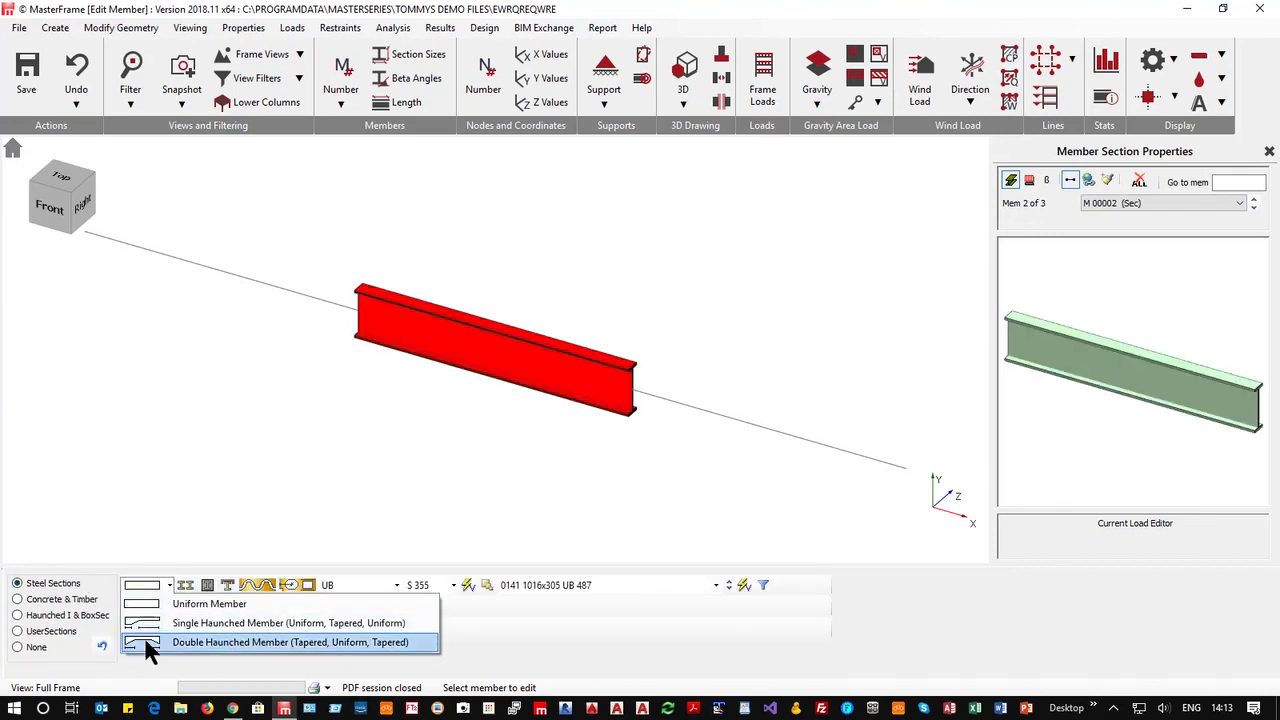
click(146, 645)
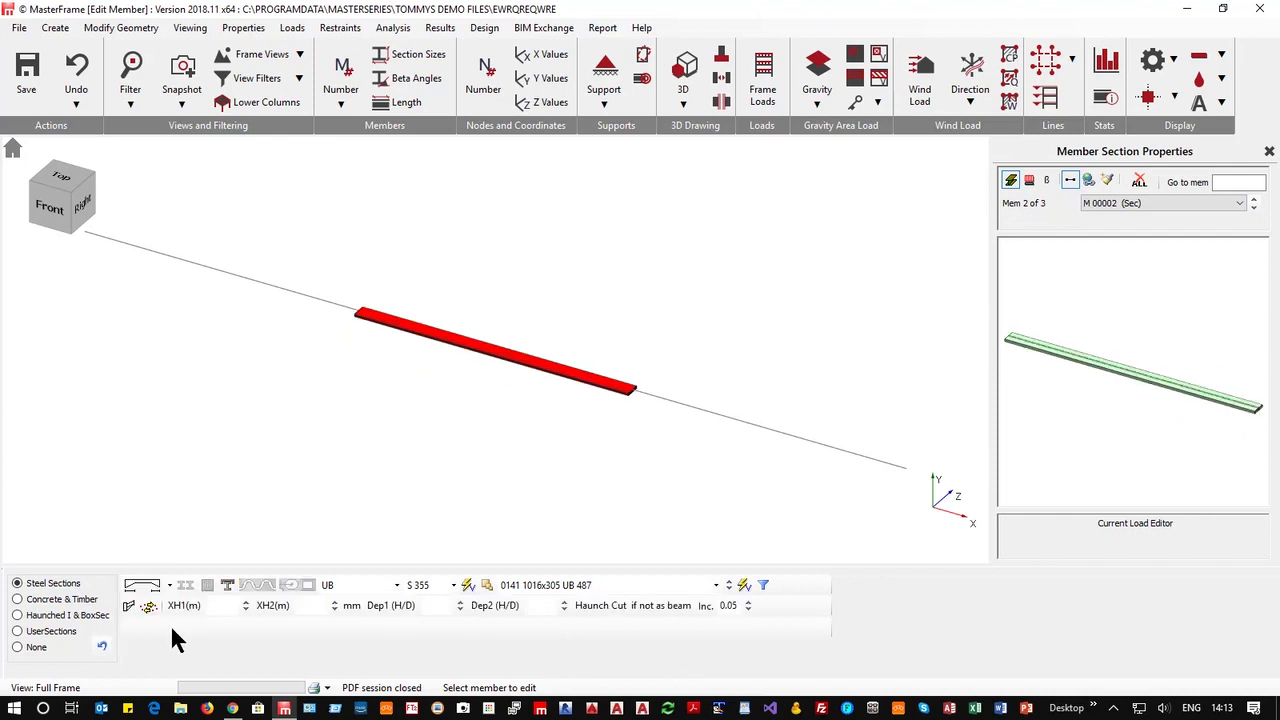
click(214, 606)
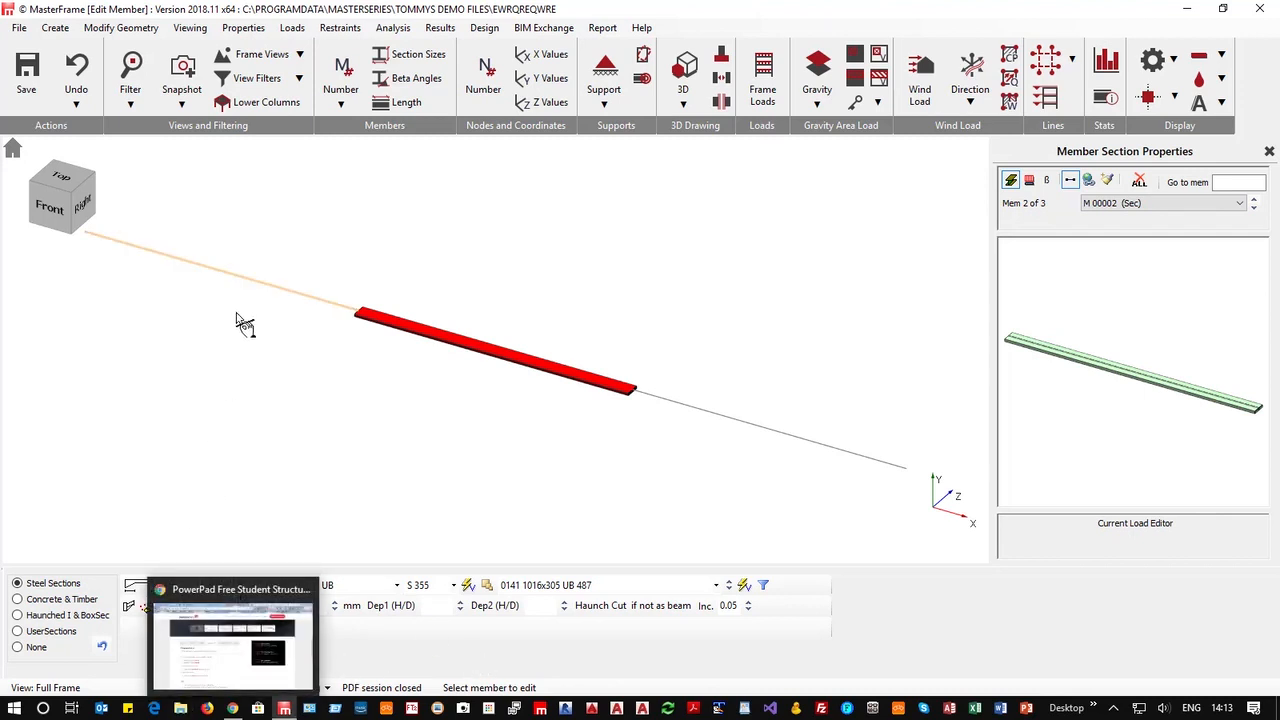
click(308, 606)
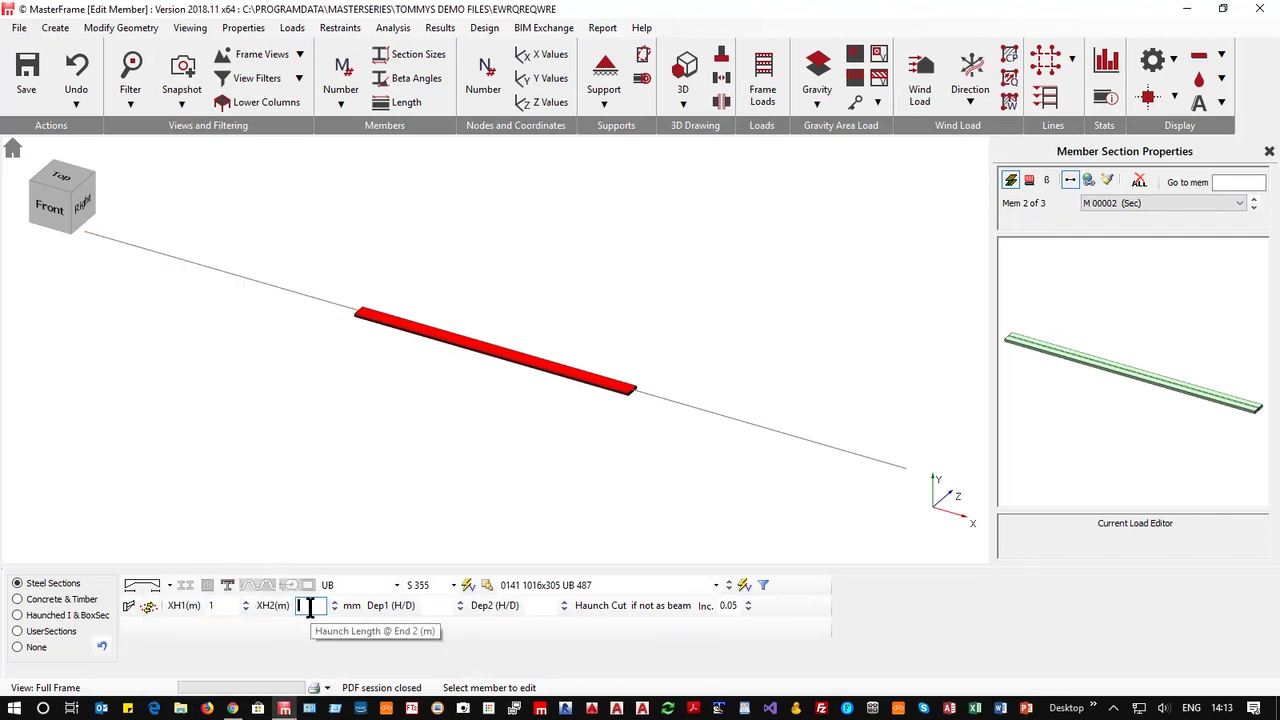
text(1)
click(437, 605)
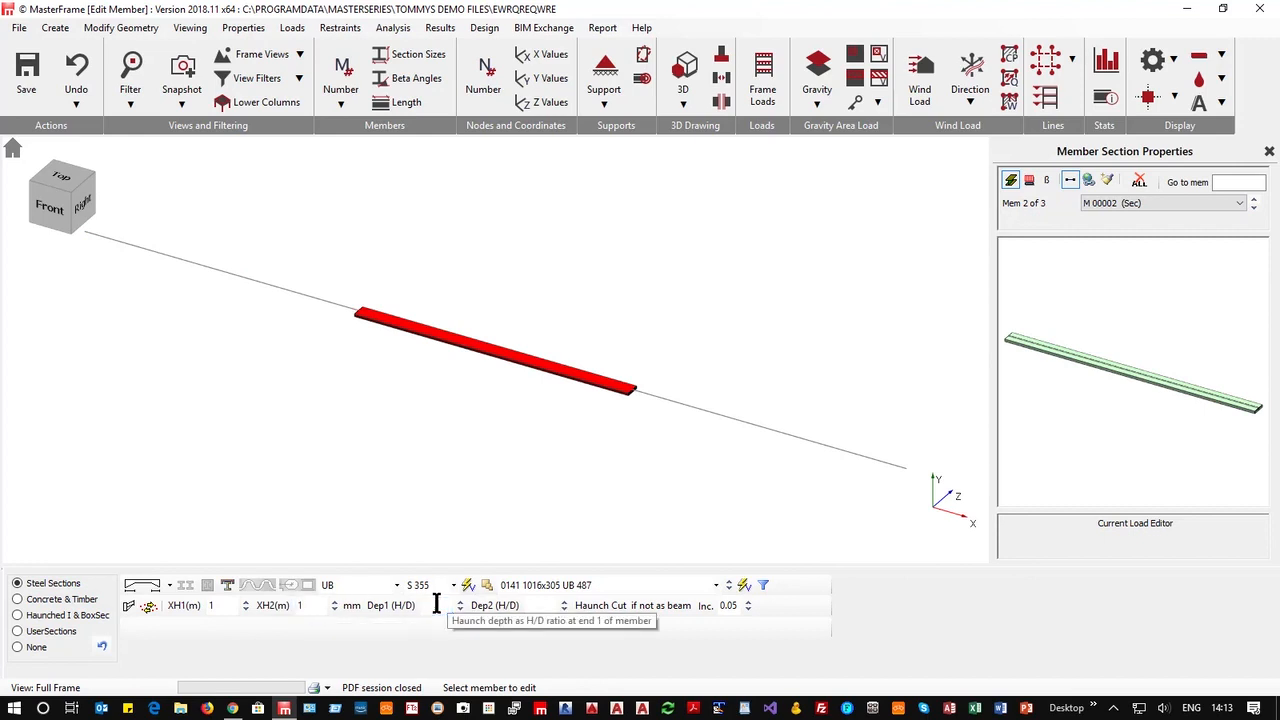
text(2)
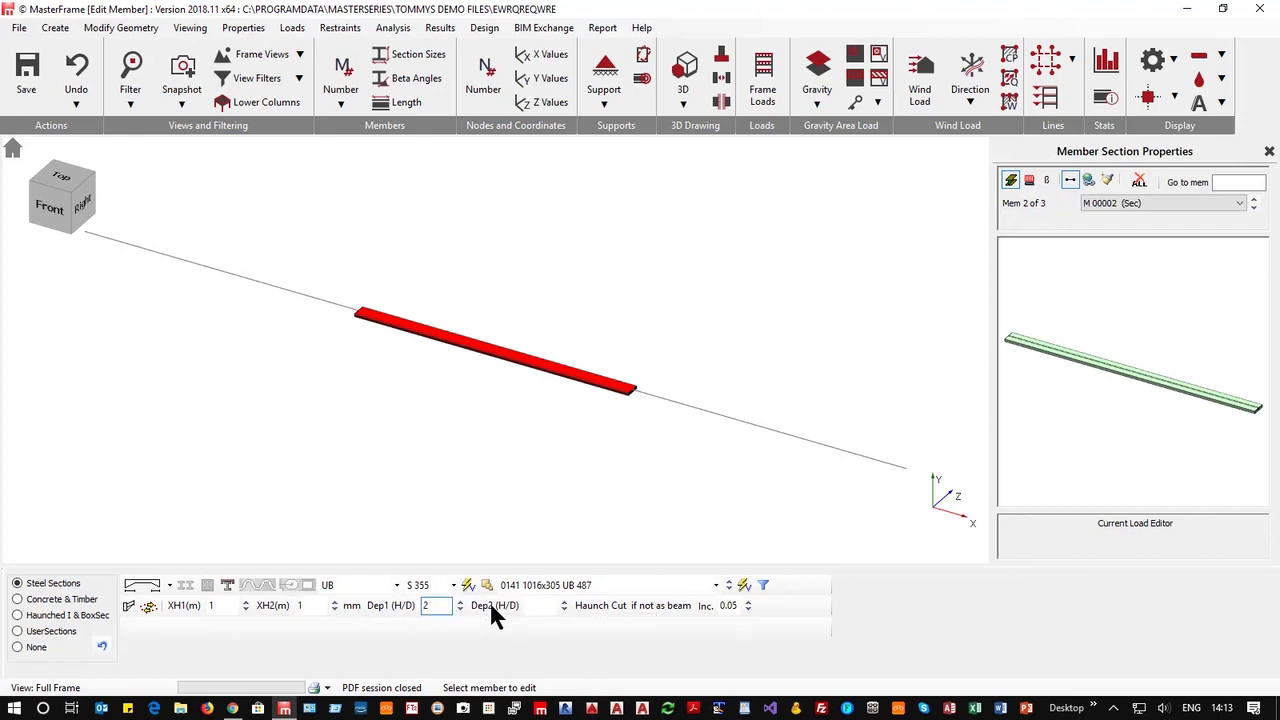
click(540, 605)
text(2)
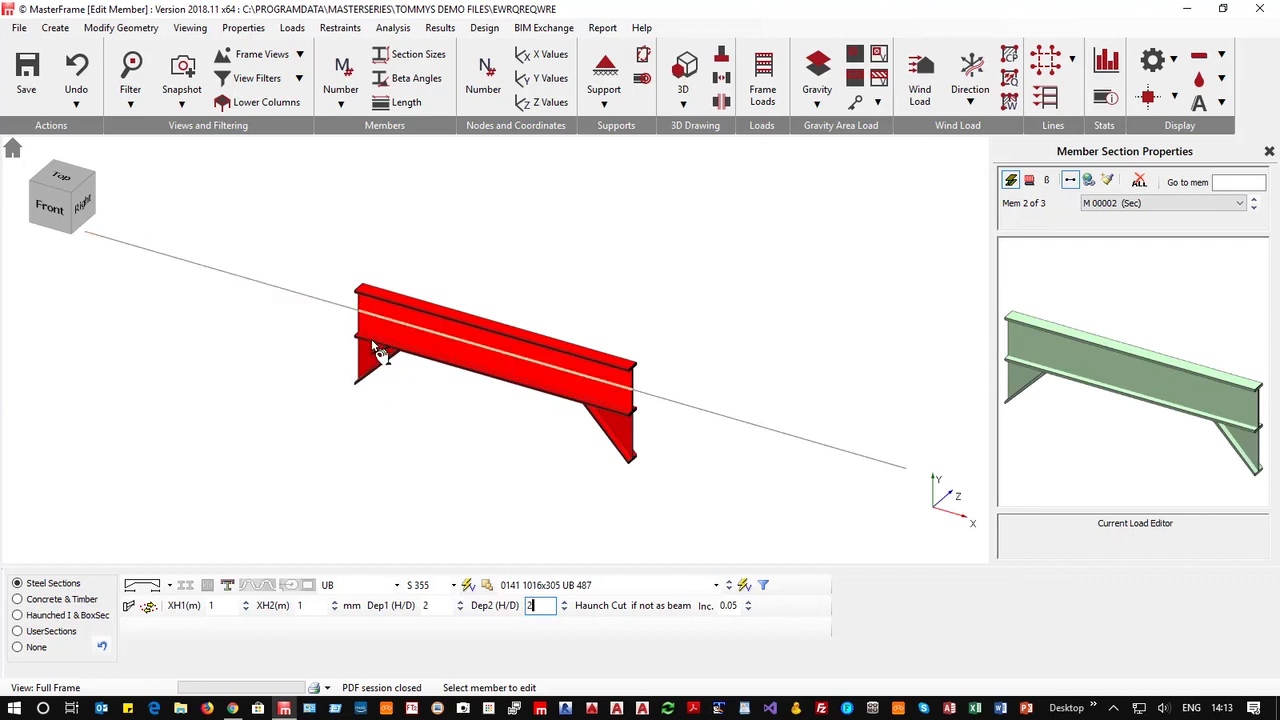
Set the end 1 haunch length of the middle span to 1.75 m and check its profile from the front.
click(228, 605)
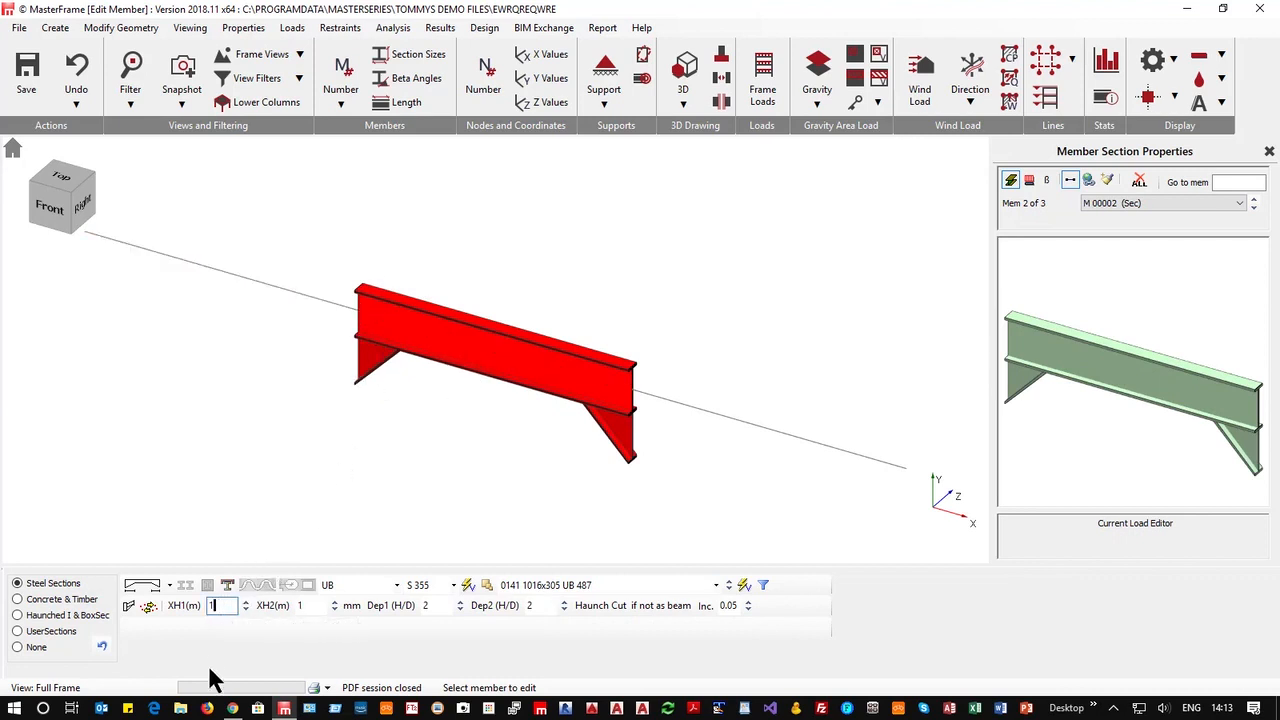
text(.75)
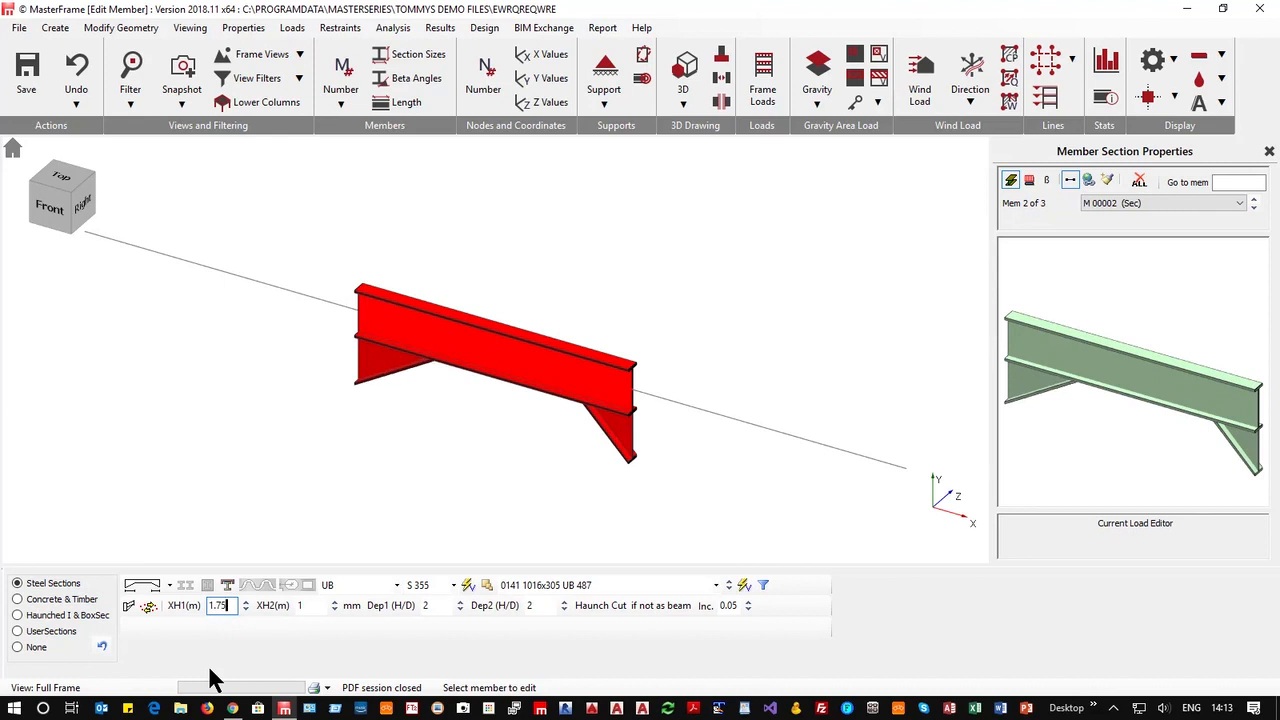
middle_drag(271, 446, 314, 404)
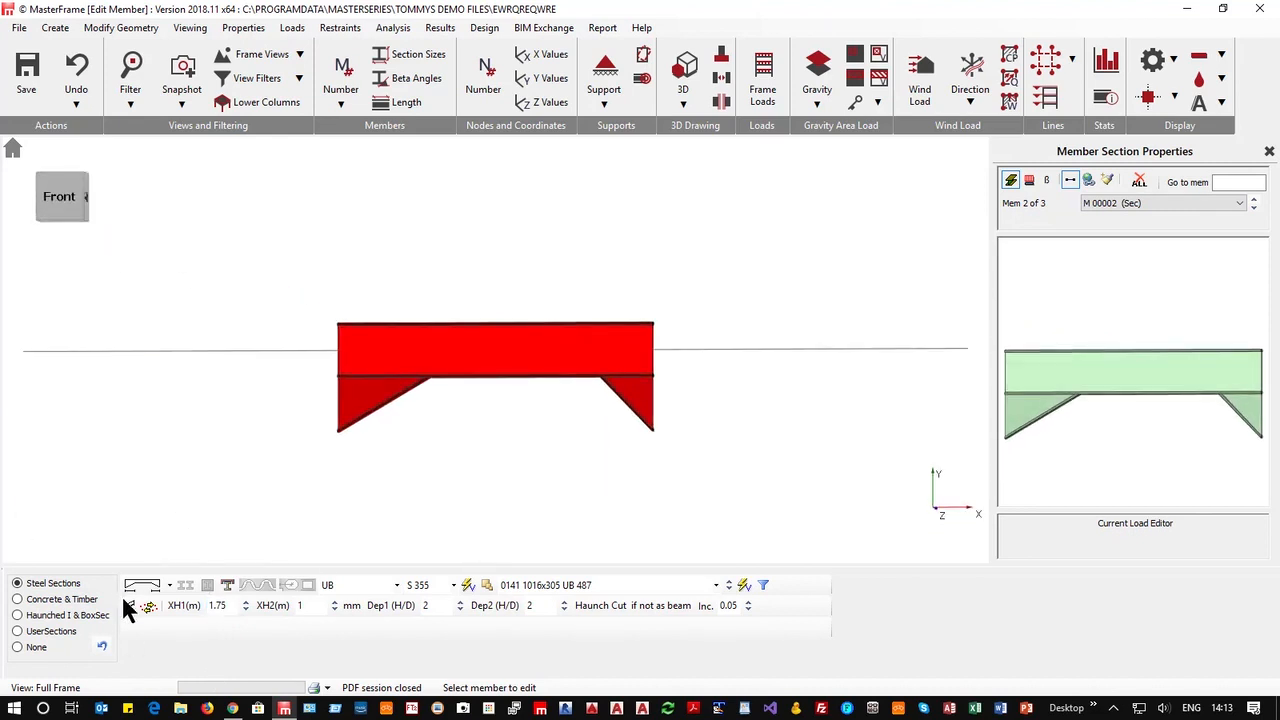
Change the middle span to a single haunched member with haunch lengths of 0 m at both ends.
click(170, 589)
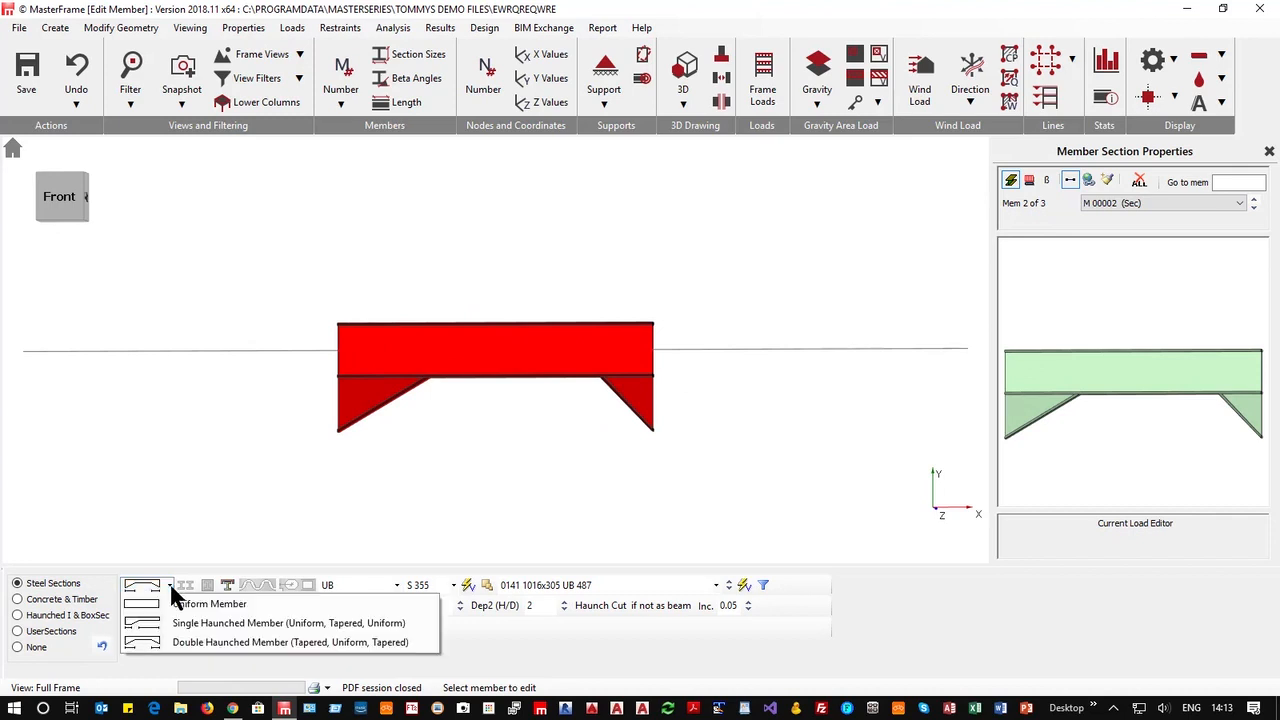
click(150, 626)
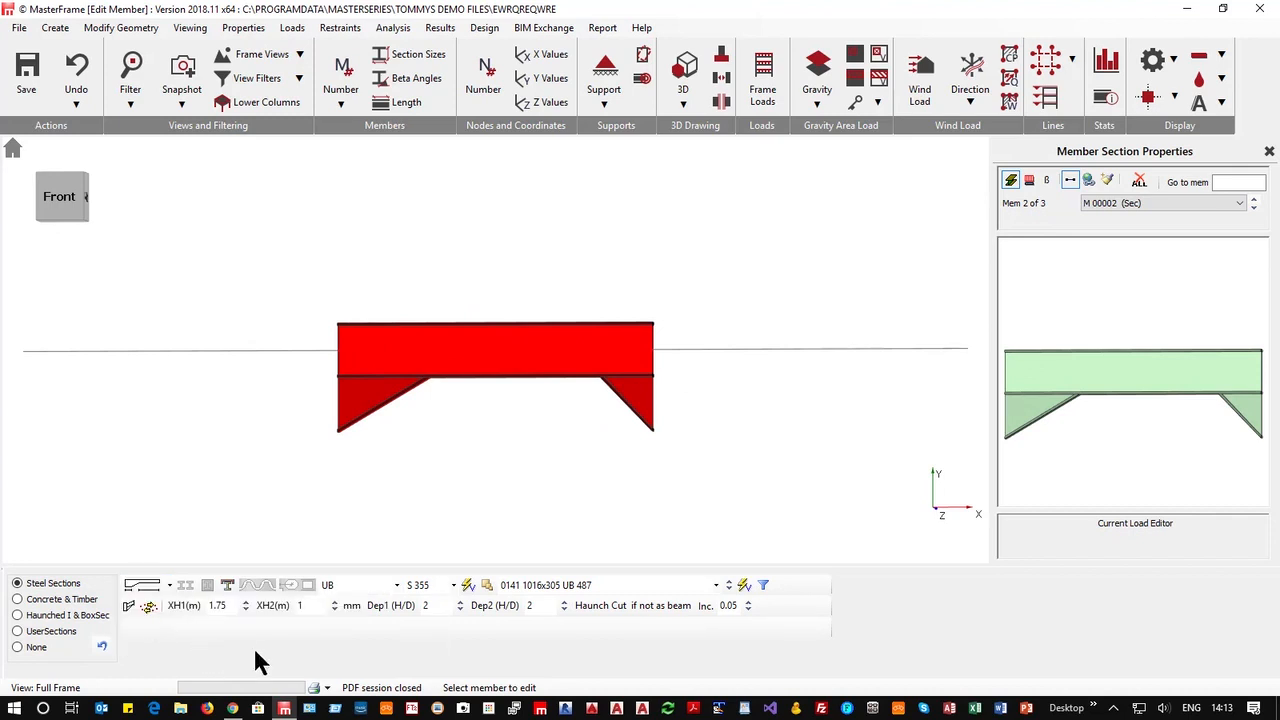
click(227, 605)
key(BackSpace)
key(BackSpace)
key(BackSpace)
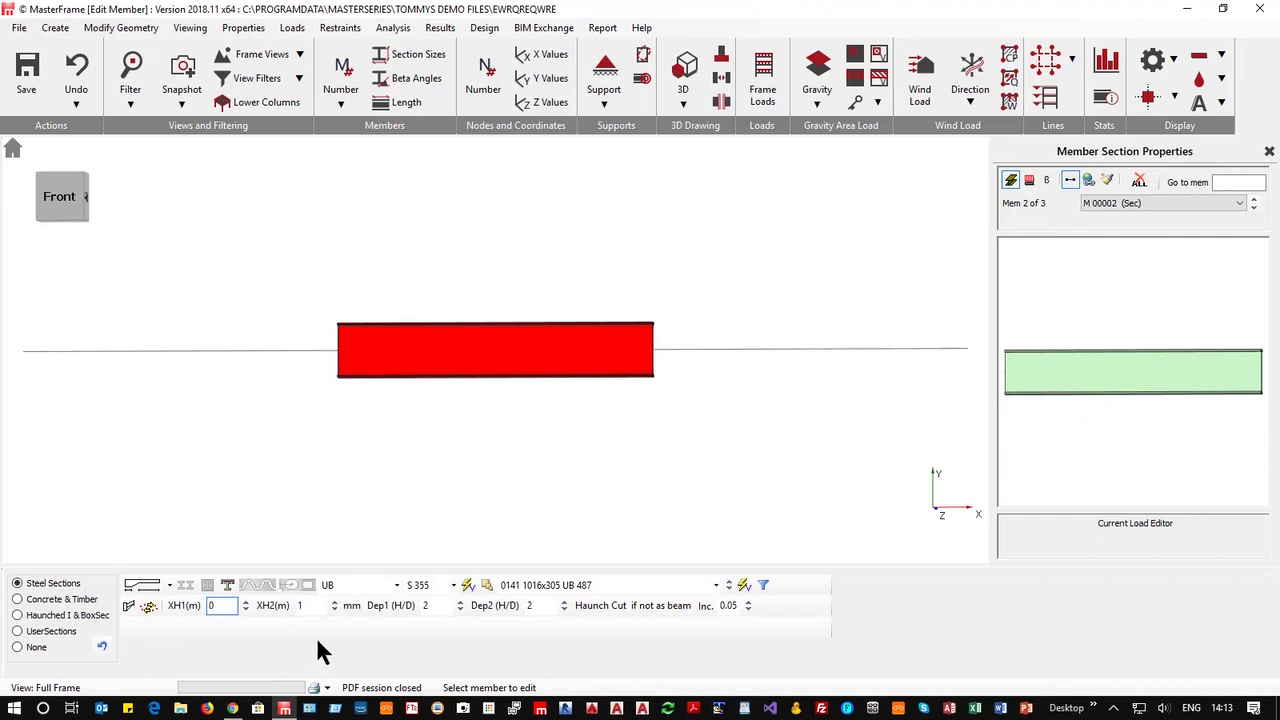
click(310, 605)
key(BackSpace)
Taper the middle span by setting the haunch depth ratio to 0.5 at end 2 and 1 at end 1.
click(540, 605)
key(BackSpace)
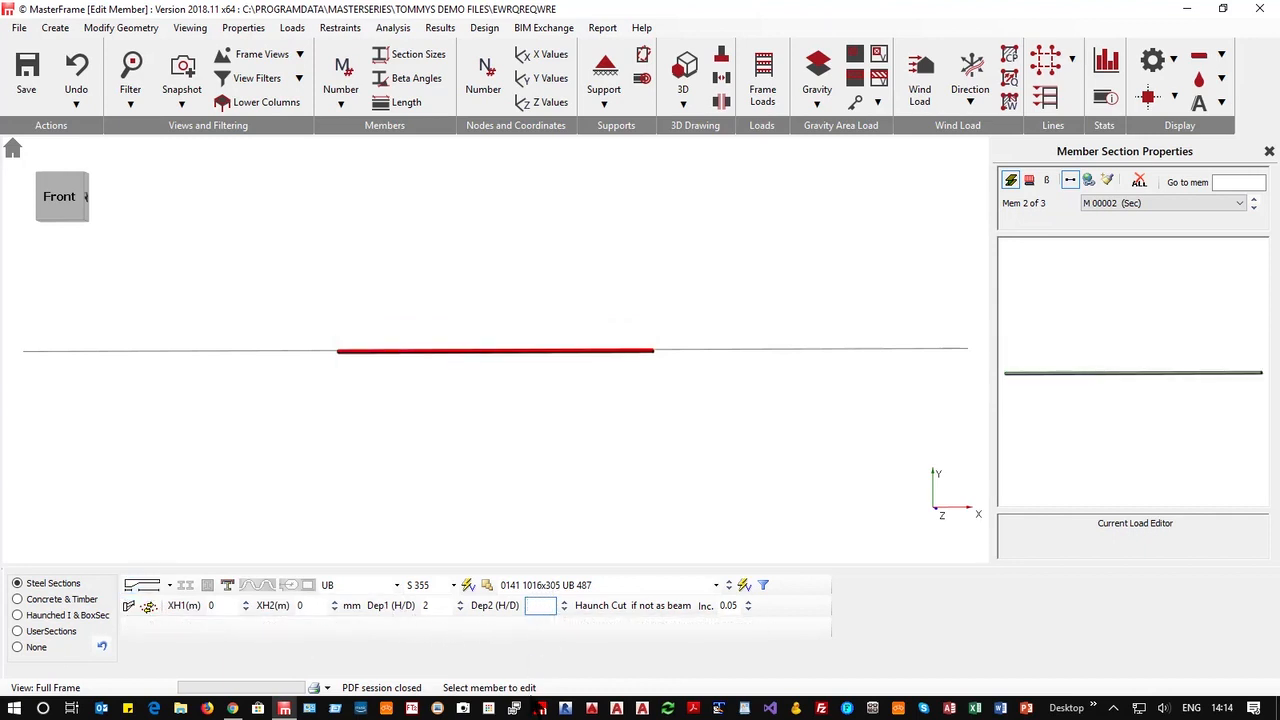
text(1)
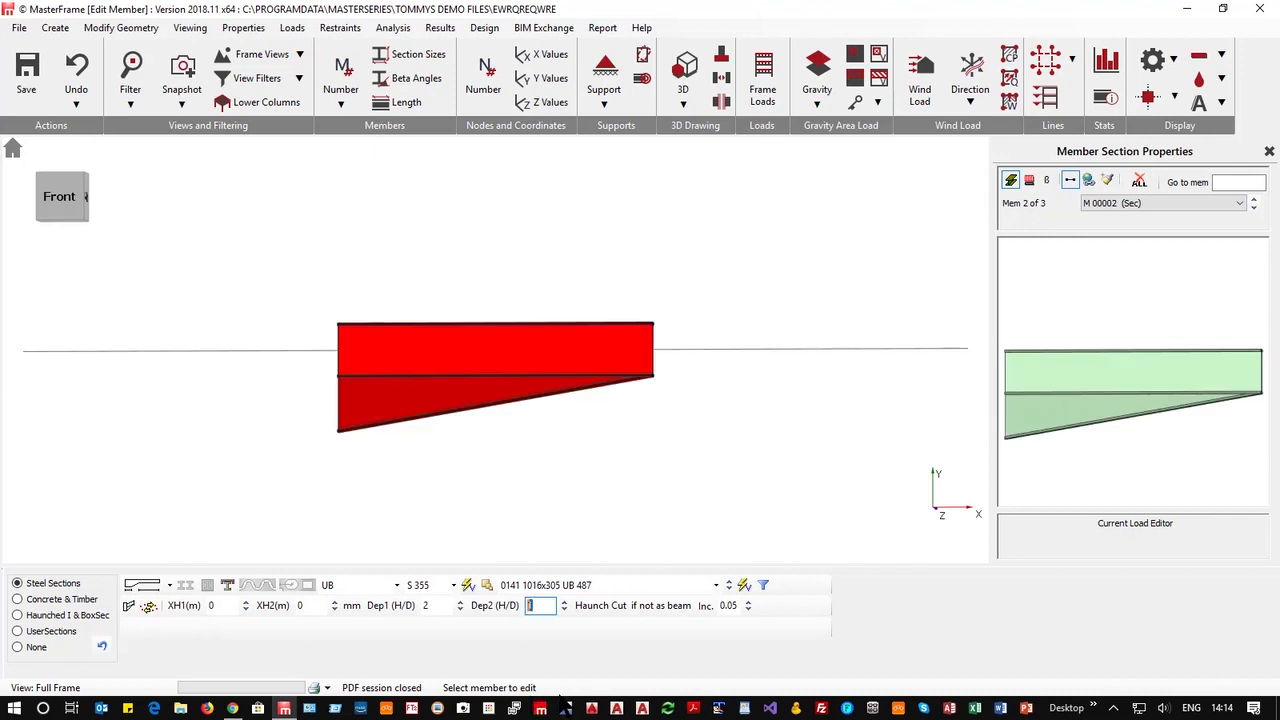
key(BackSpace)
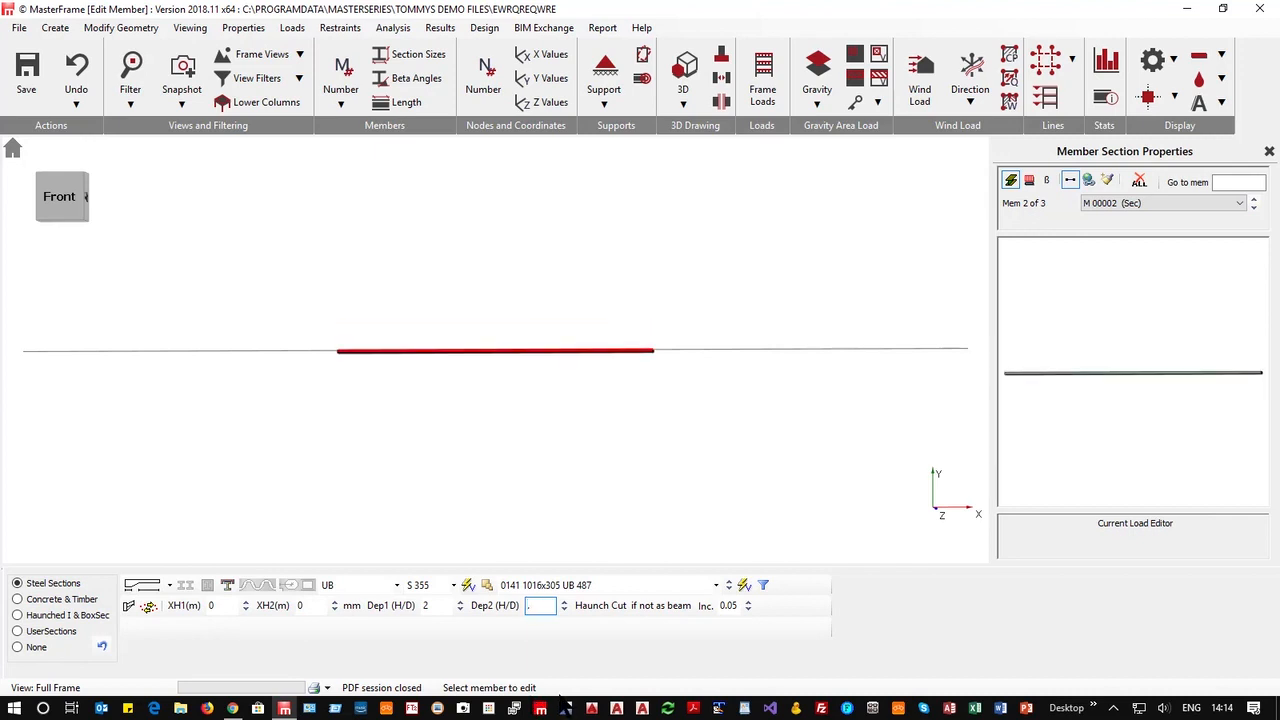
text(.5)
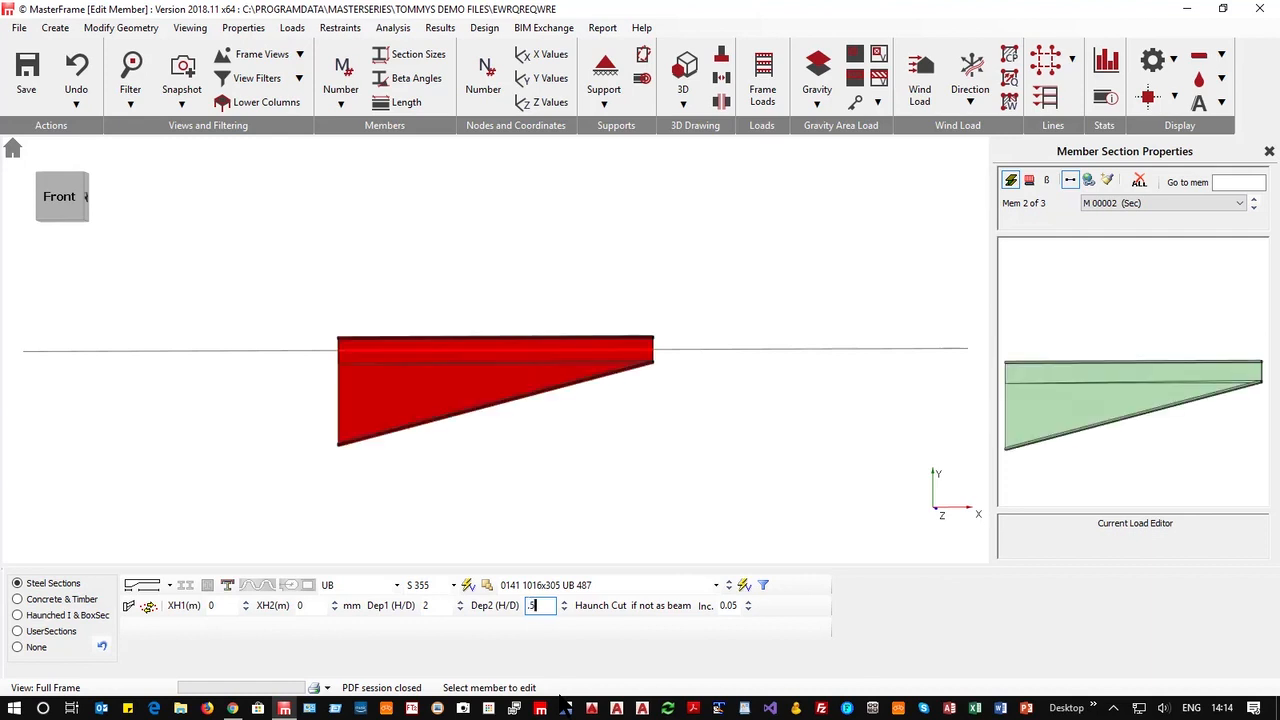
click(447, 607)
key(BackSpace)
text(1)
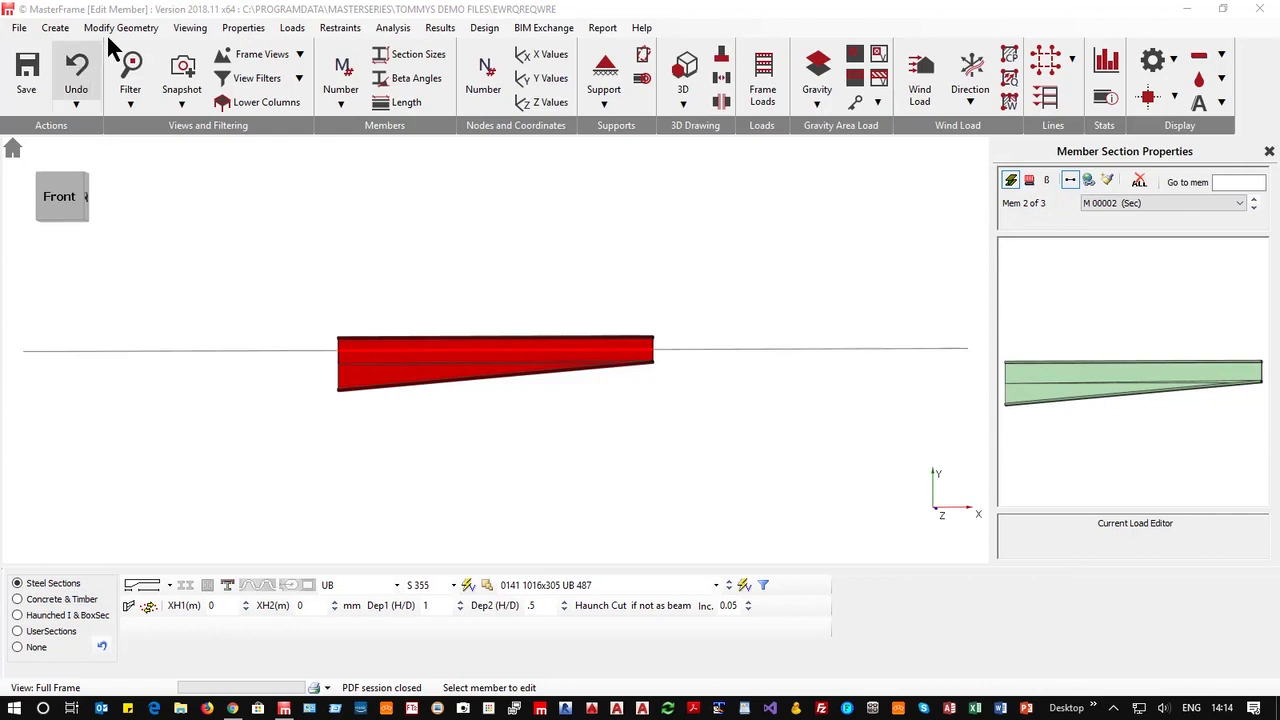
Close the beam model and save its MasterFrame data file.
click(1261, 12)
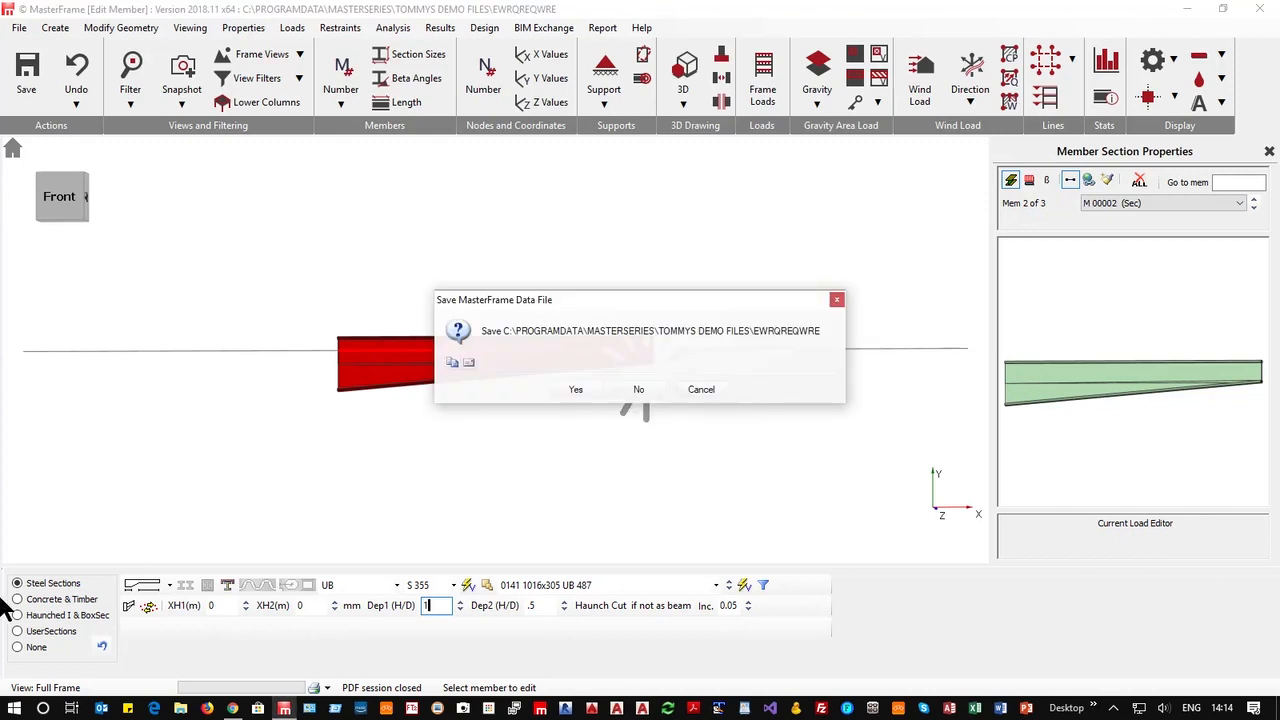
click(578, 390)
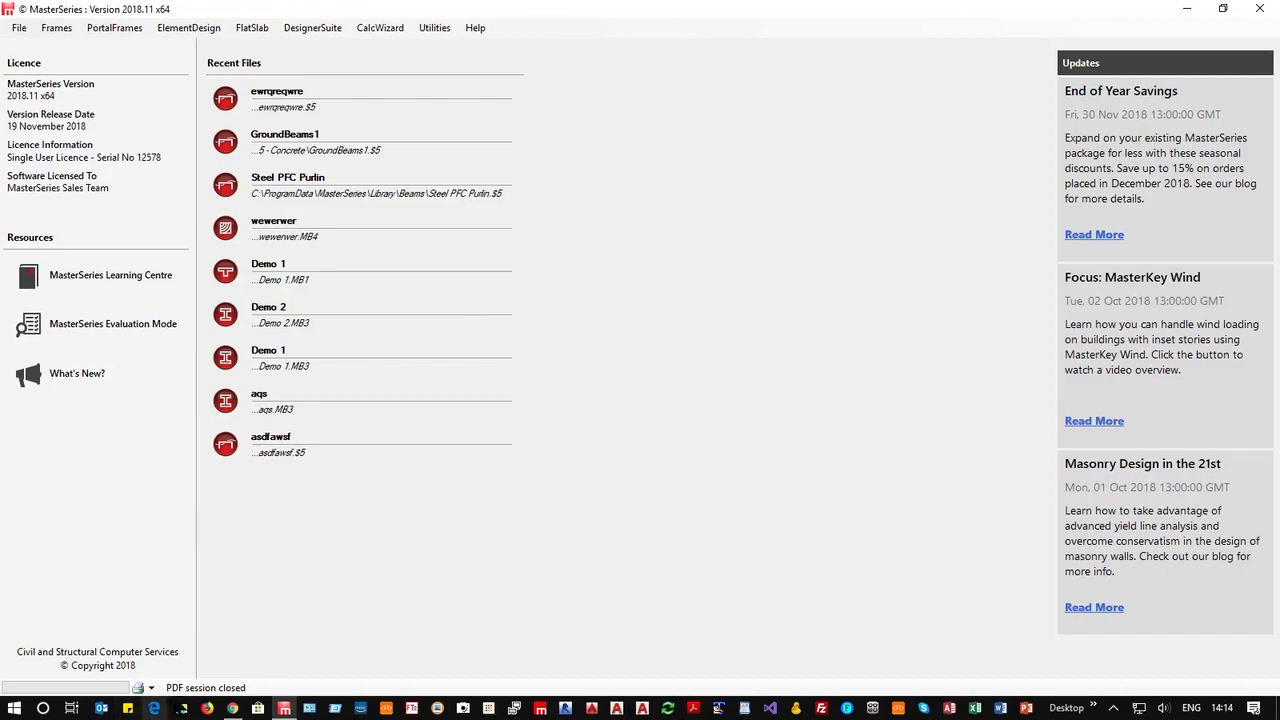
Switch to Chrome and open the Video Guides page from the MasterSeries website's client area.
click(233, 708)
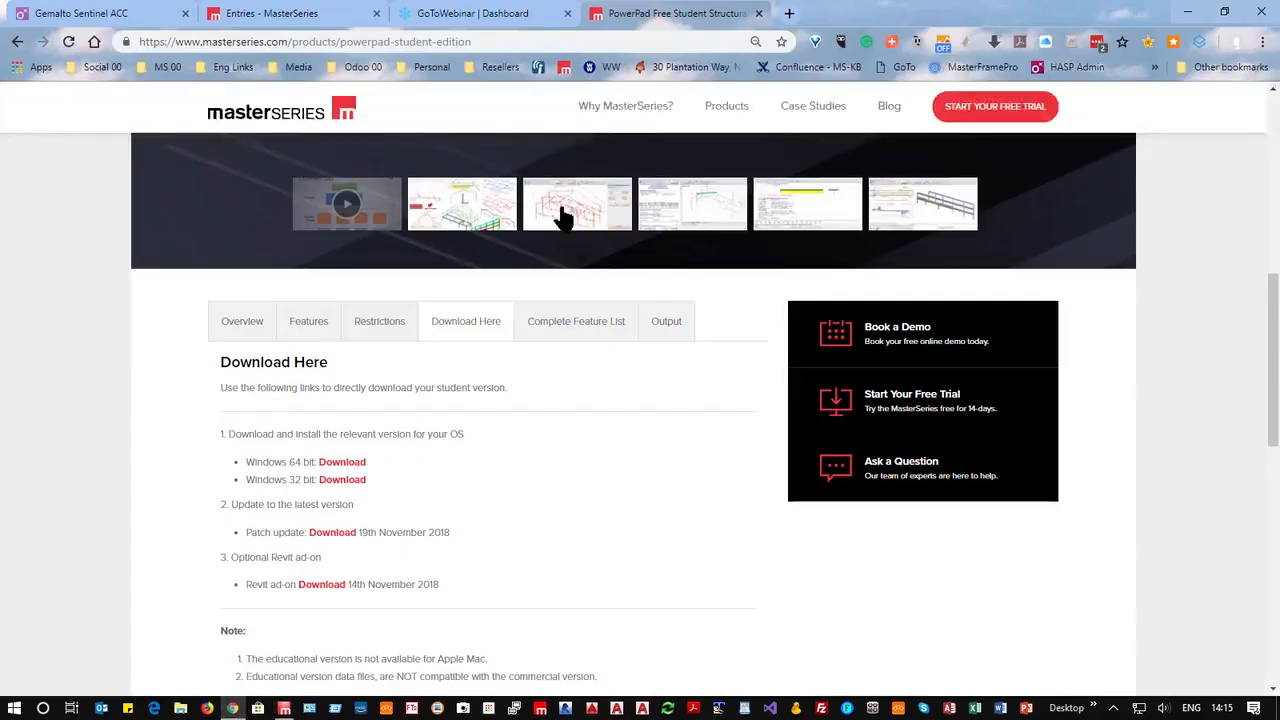
click(944, 108)
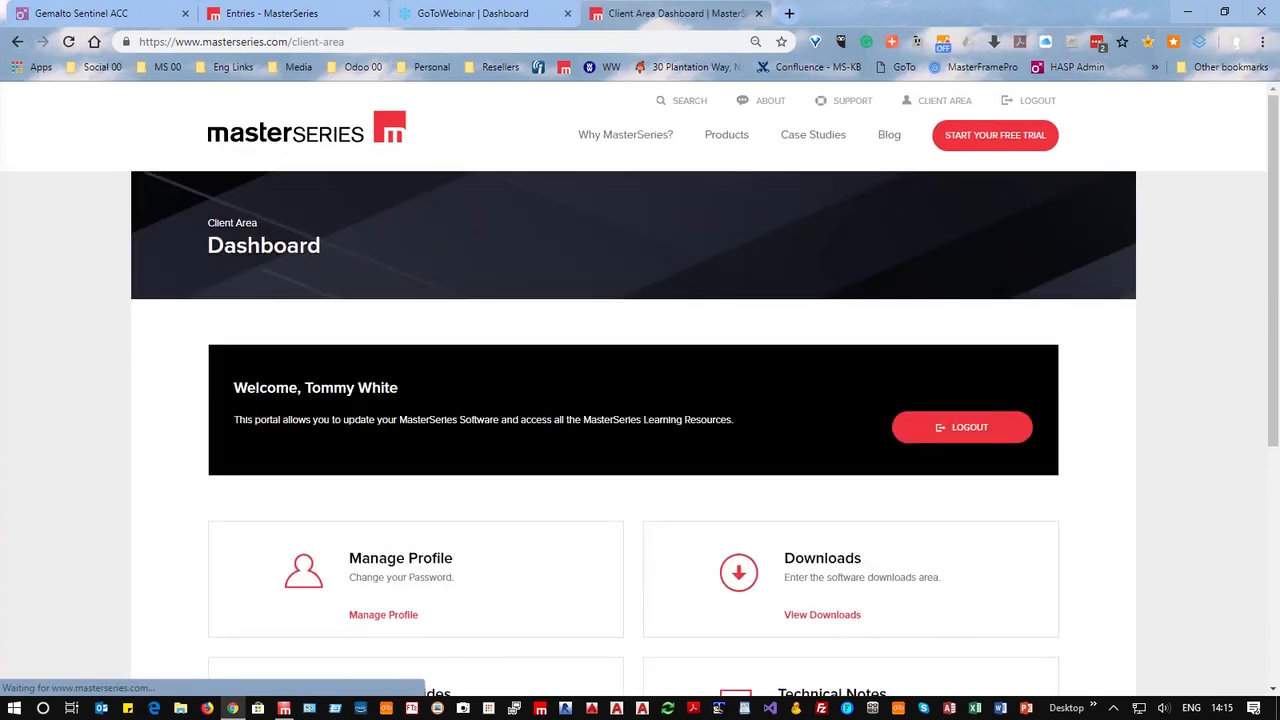
scroll(577, 357, down, 2)
scroll(660, 330, down, 2)
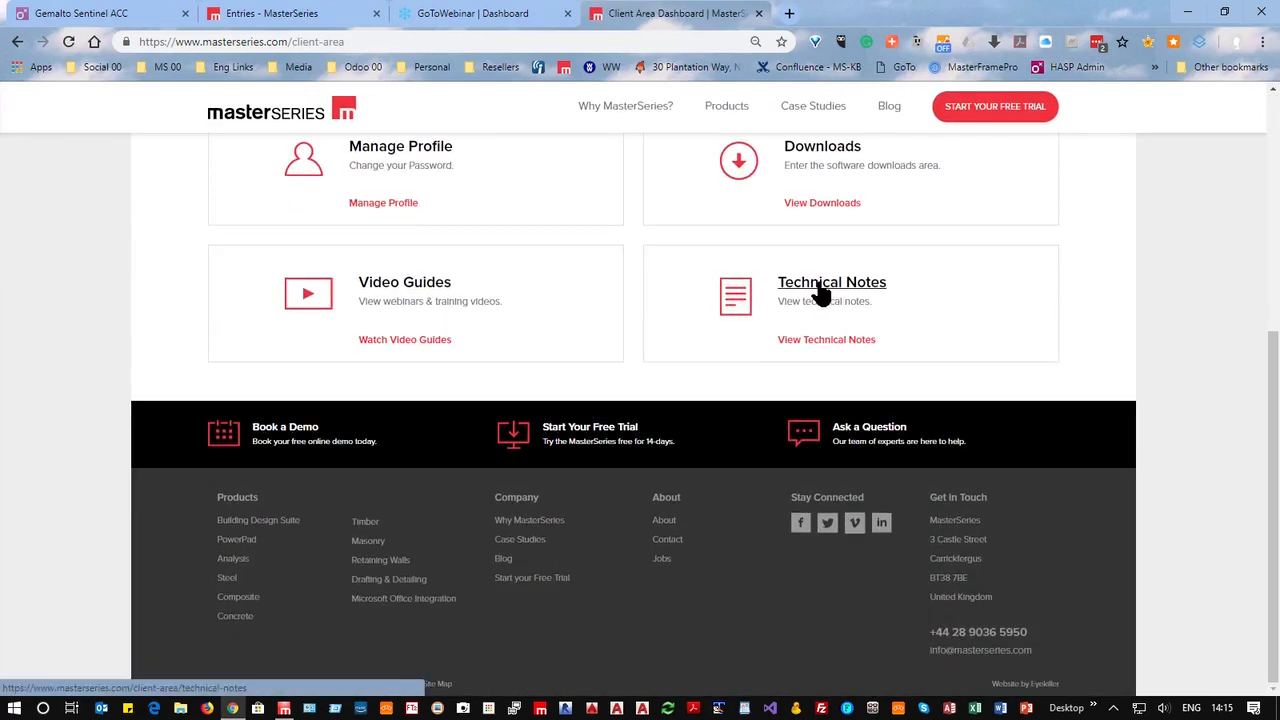
scroll(815, 290, up, 2)
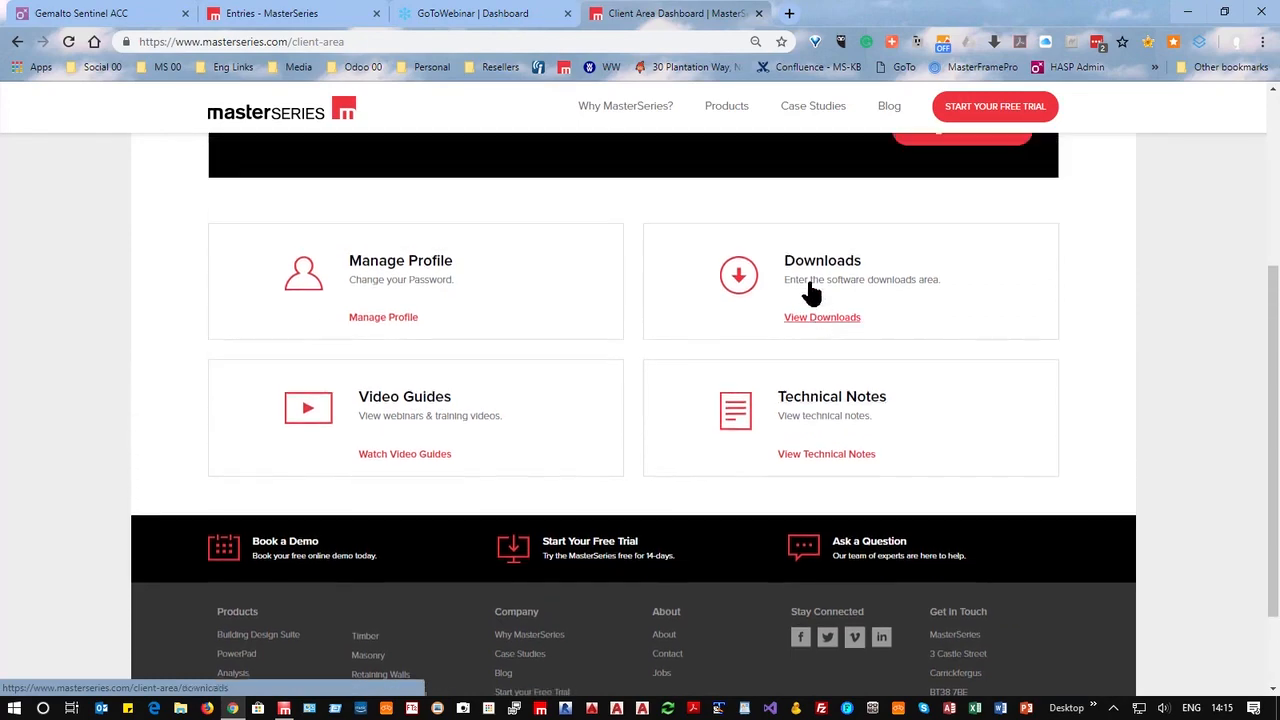
click(392, 450)
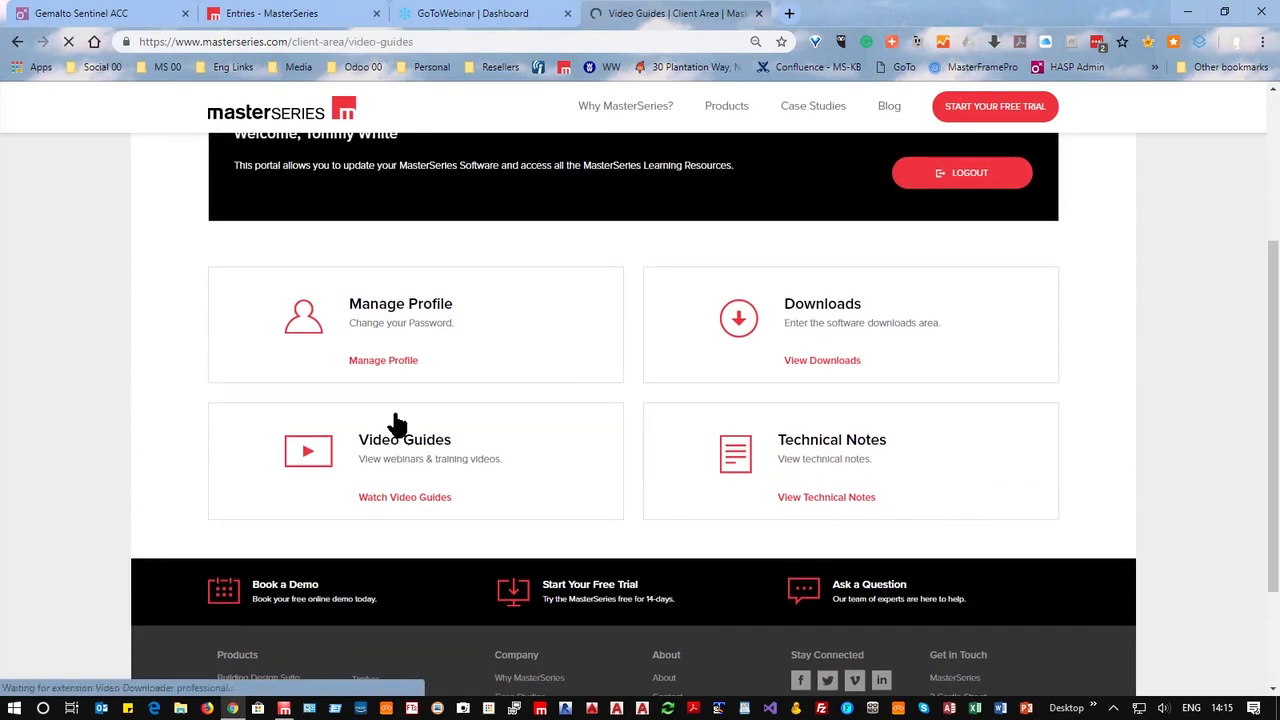
Look through the list of current video guides down to the page navigation and return to its start.
scroll(775, 381, down, 3)
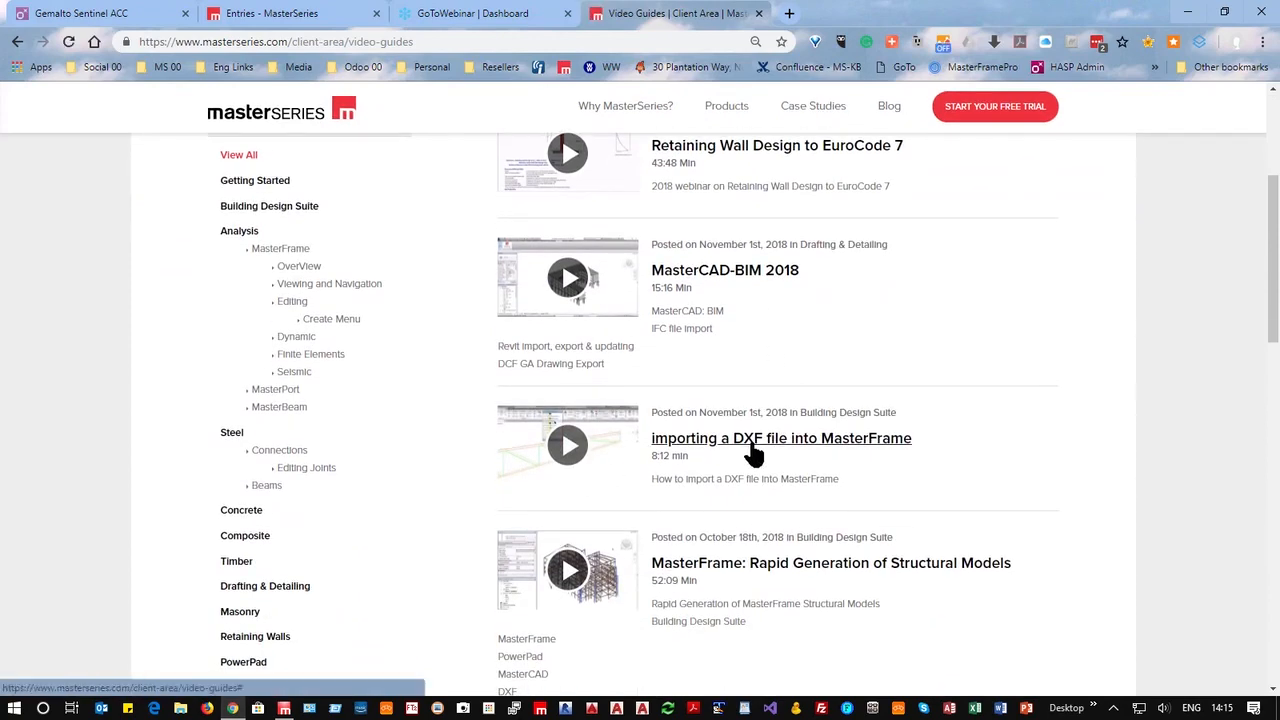
scroll(753, 450, down, 5)
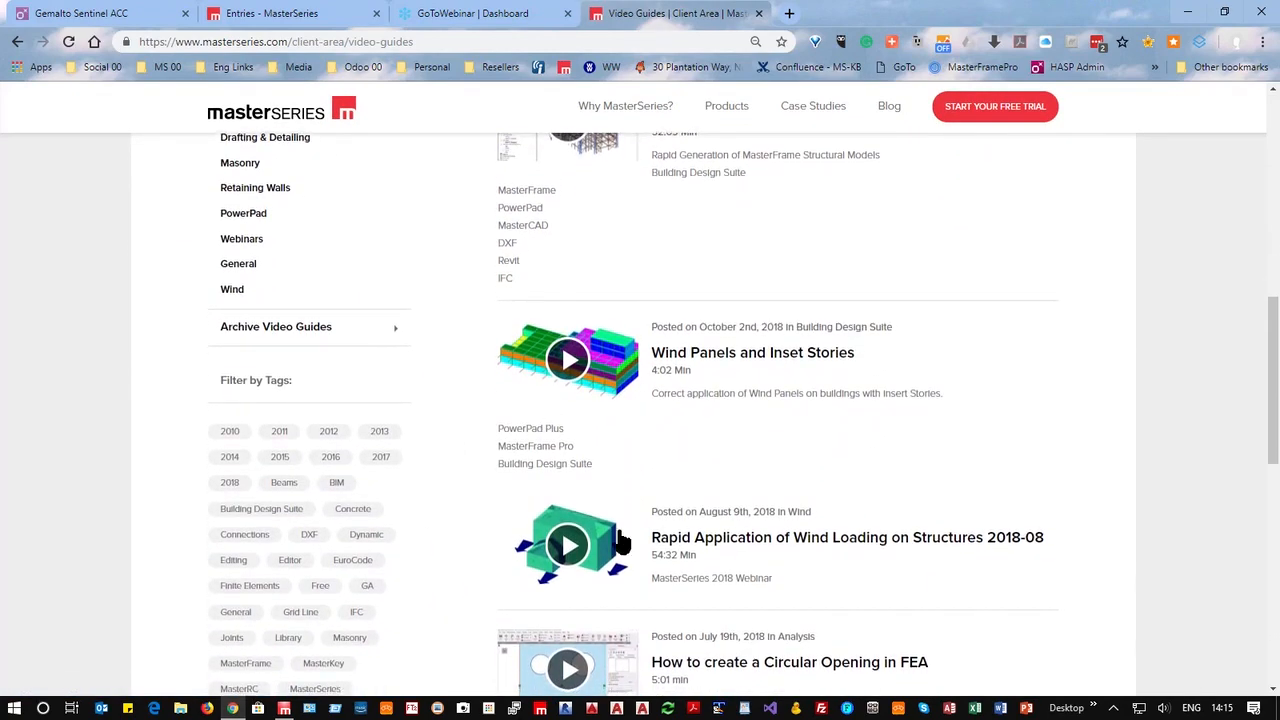
scroll(645, 465, down, 6)
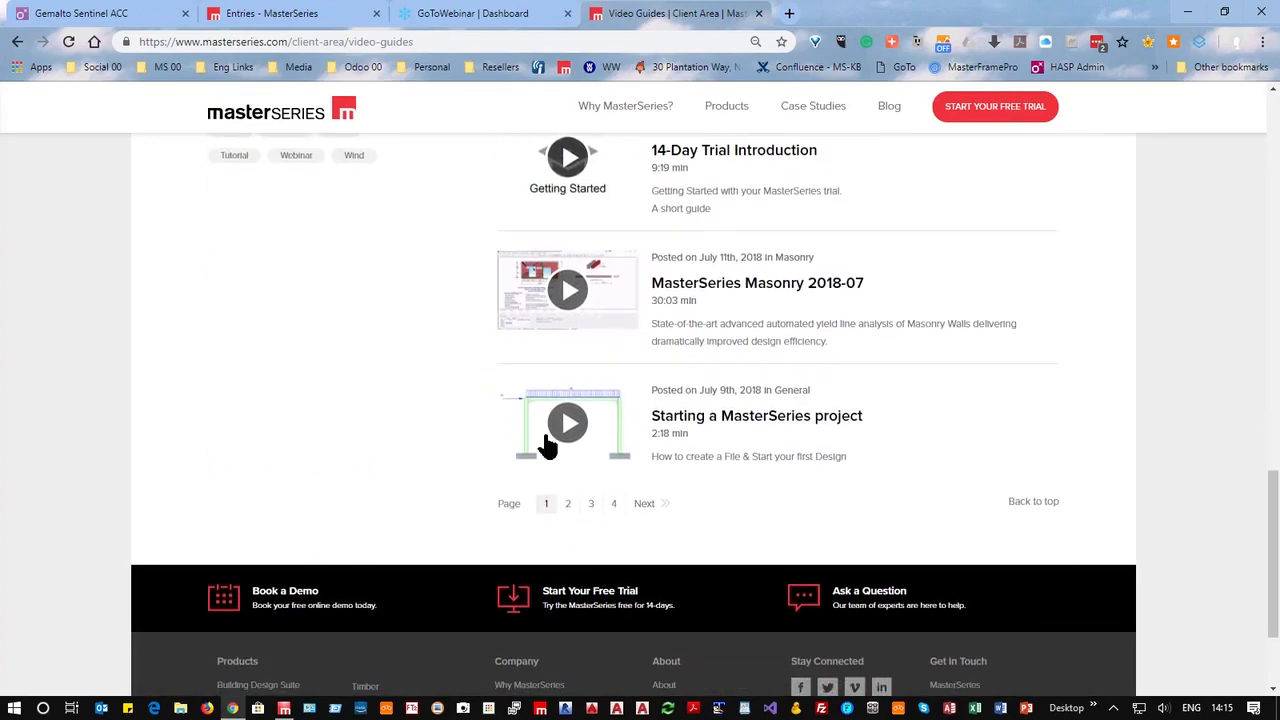
scroll(697, 430, up, 15)
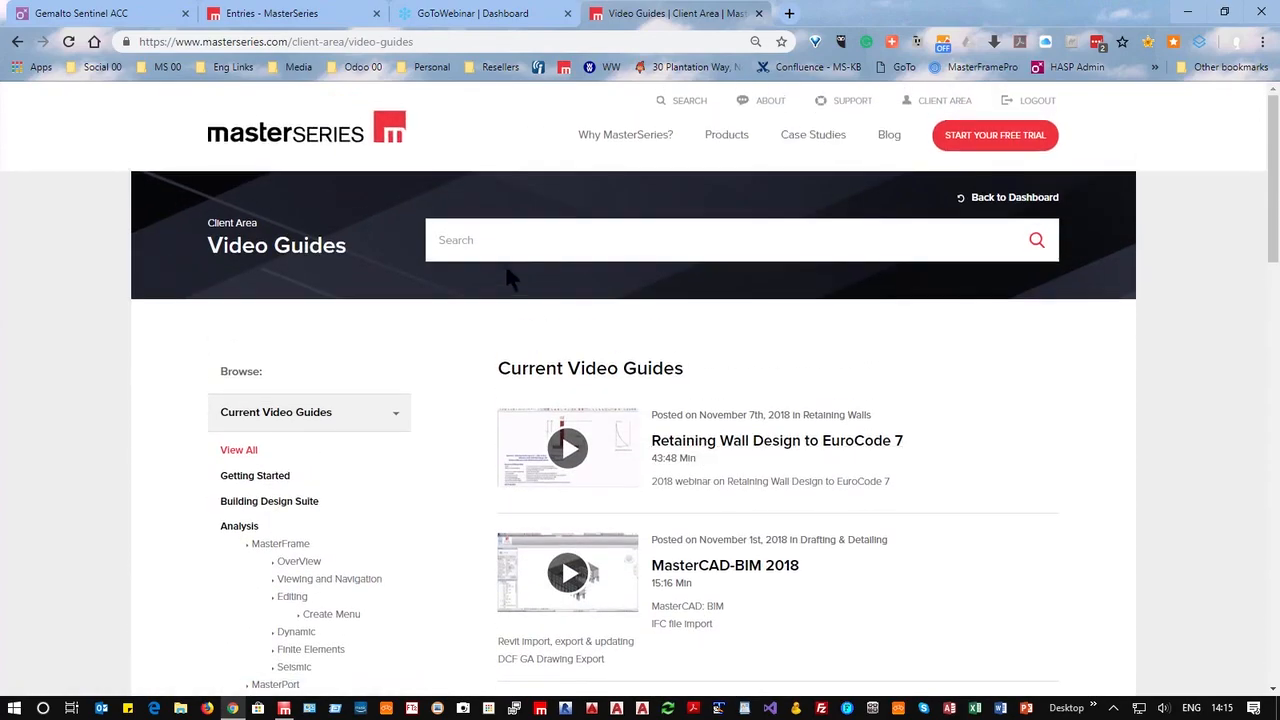
Search the video guides for "Euro".
click(483, 240)
text(E)
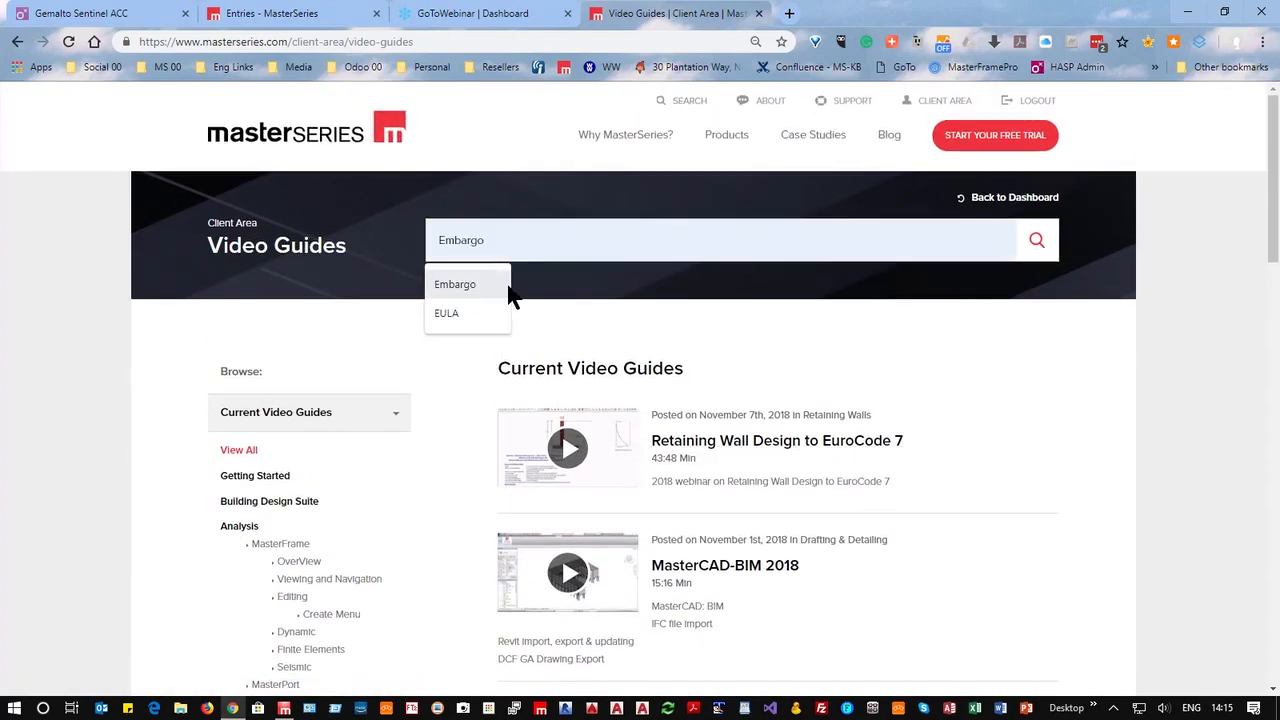
text(u)
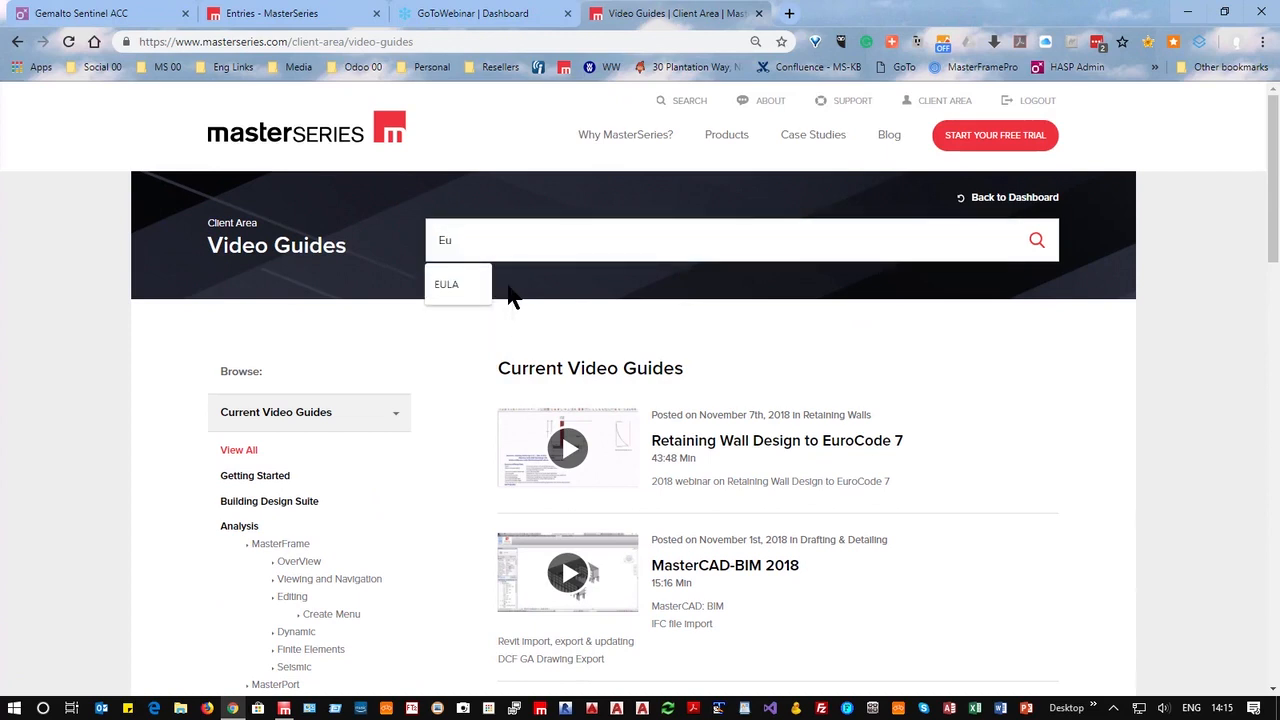
text(ro)
key(Return)
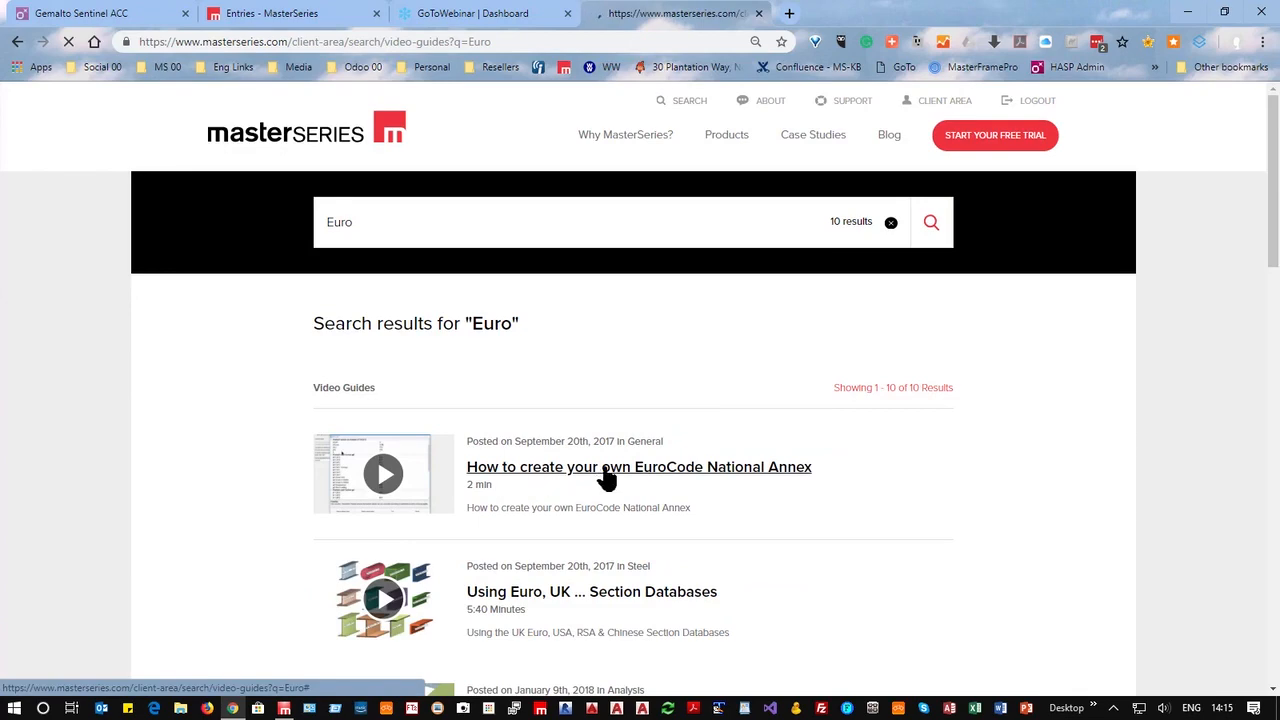
Watch the "How to create your own EuroCode National Annex" guide in full screen from about 01:25, and close the video.
click(673, 477)
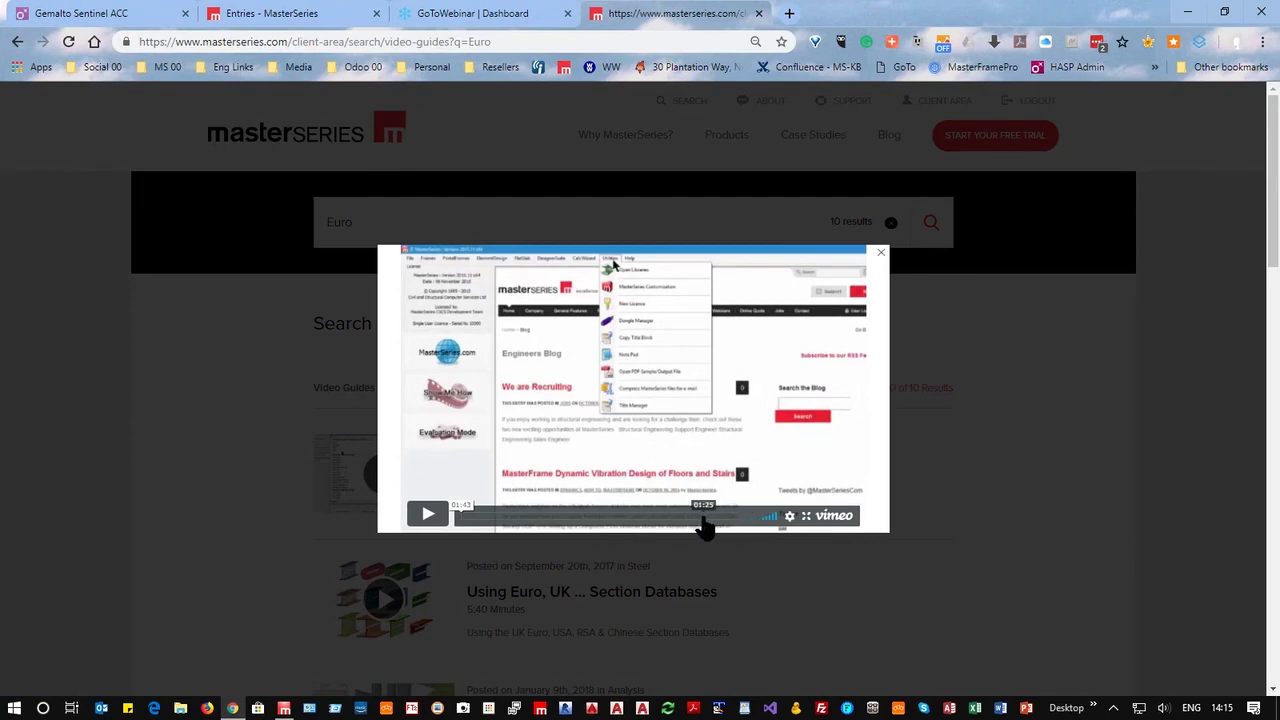
click(703, 514)
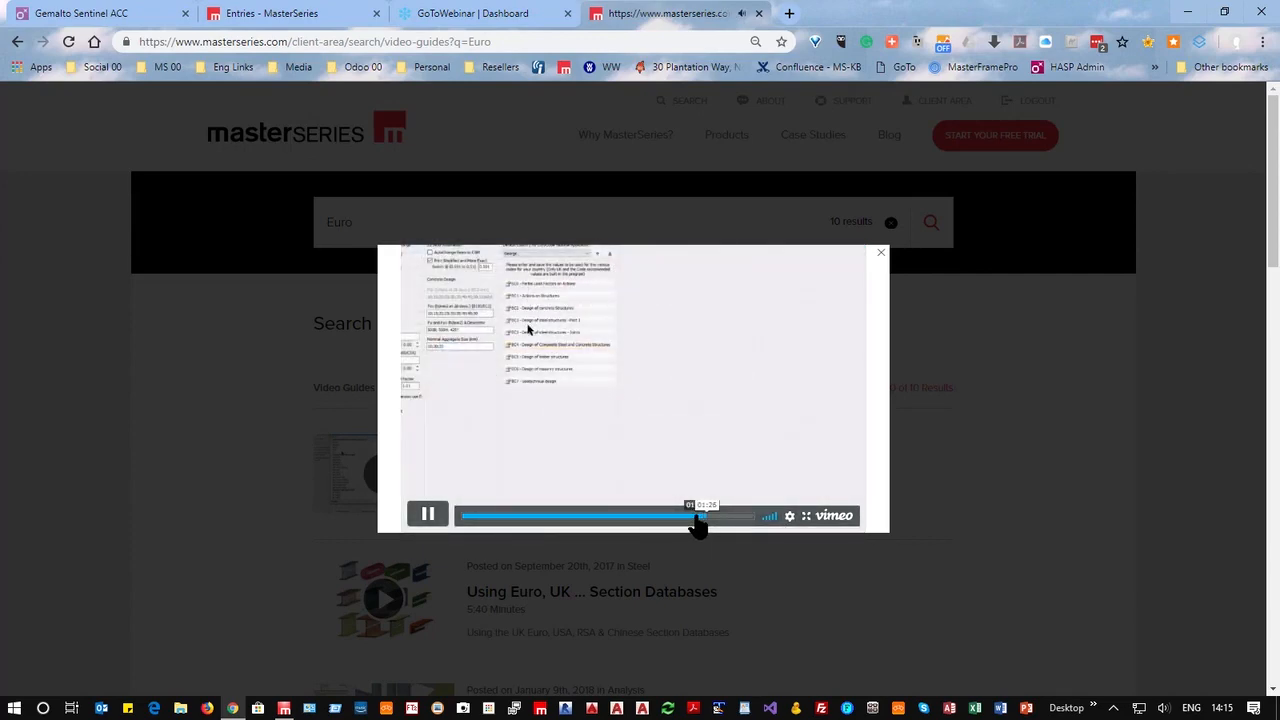
click(806, 516)
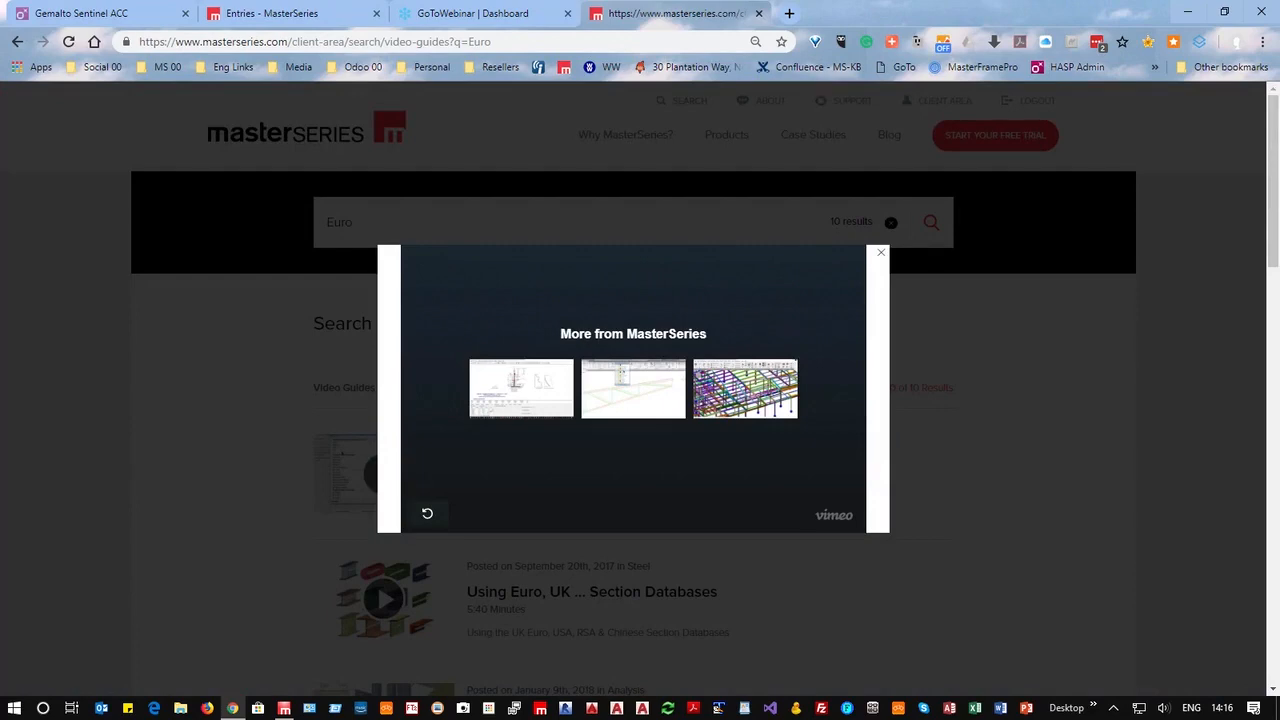
click(880, 252)
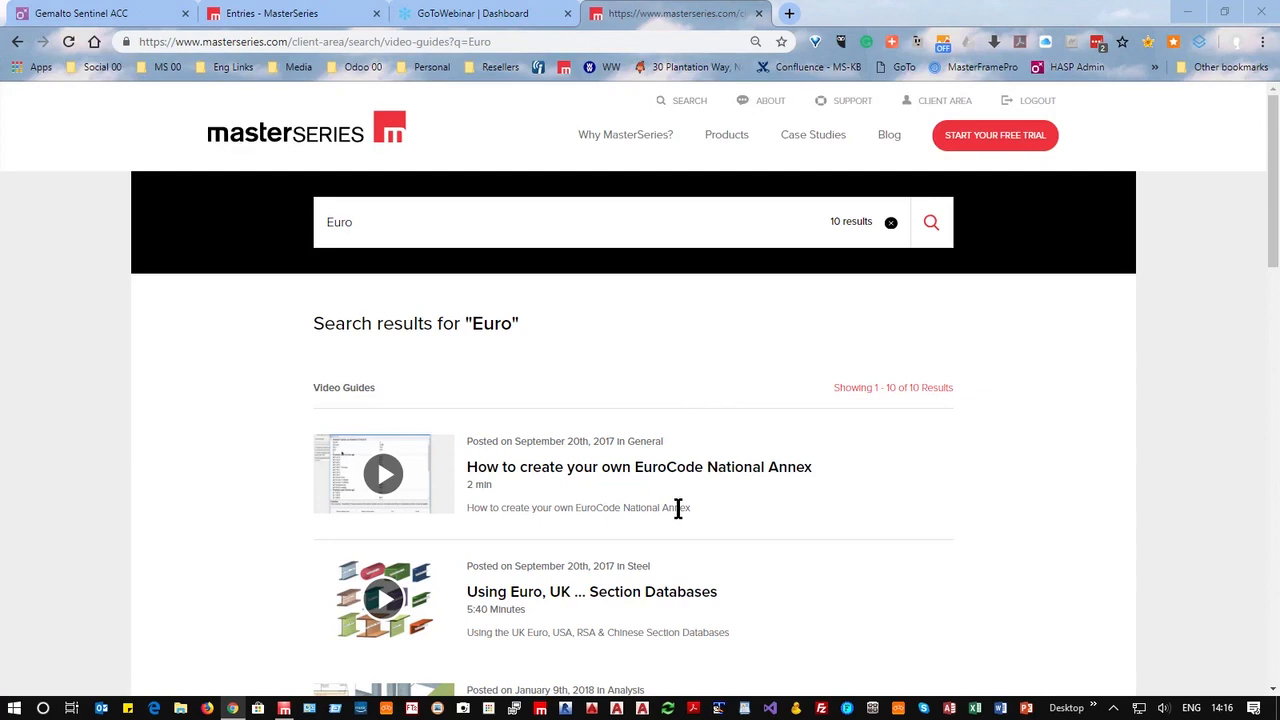
Return from the search results to the client area dashboard and open the software downloads page.
scroll(678, 508, down, 2)
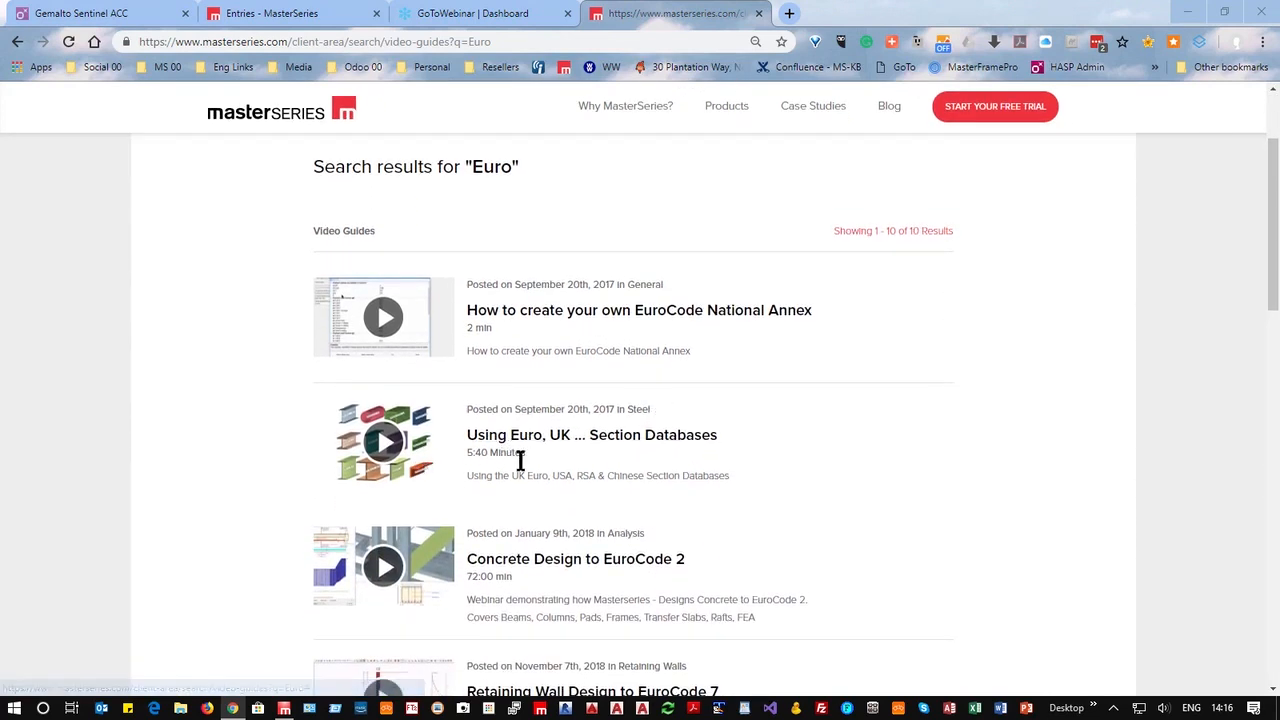
mouse_move(657, 142)
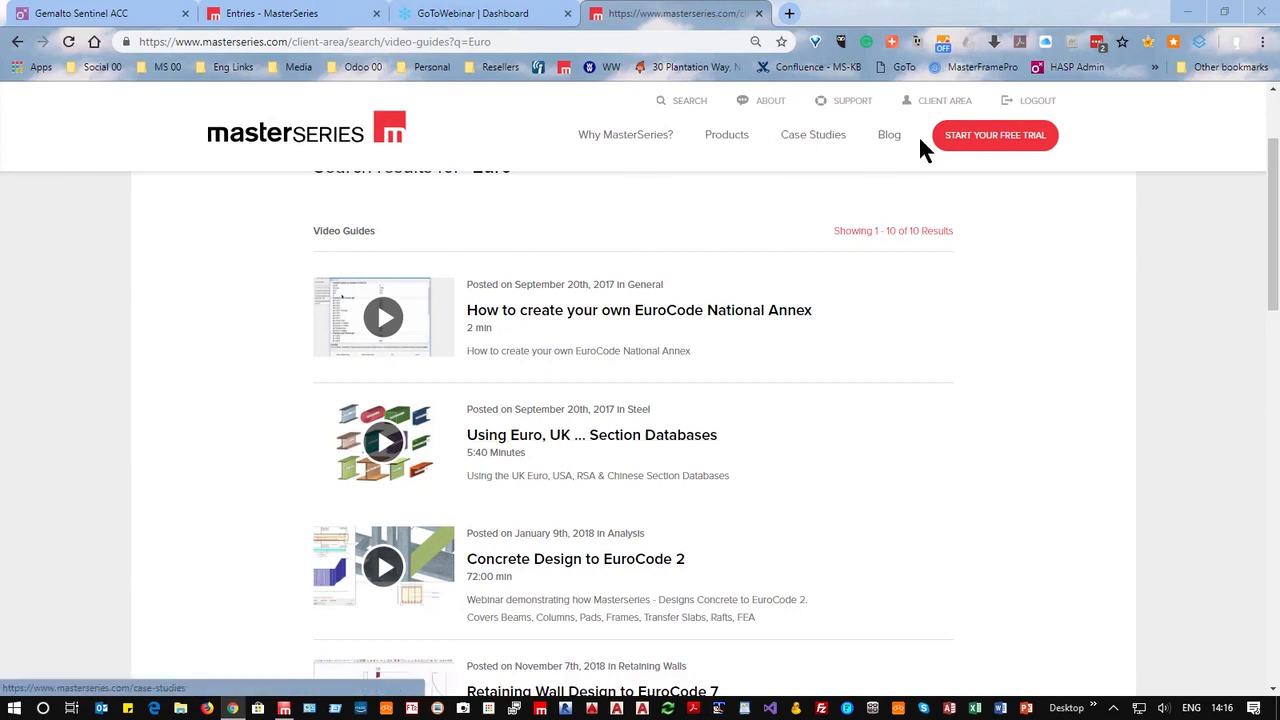
scroll(797, 240, up, 2)
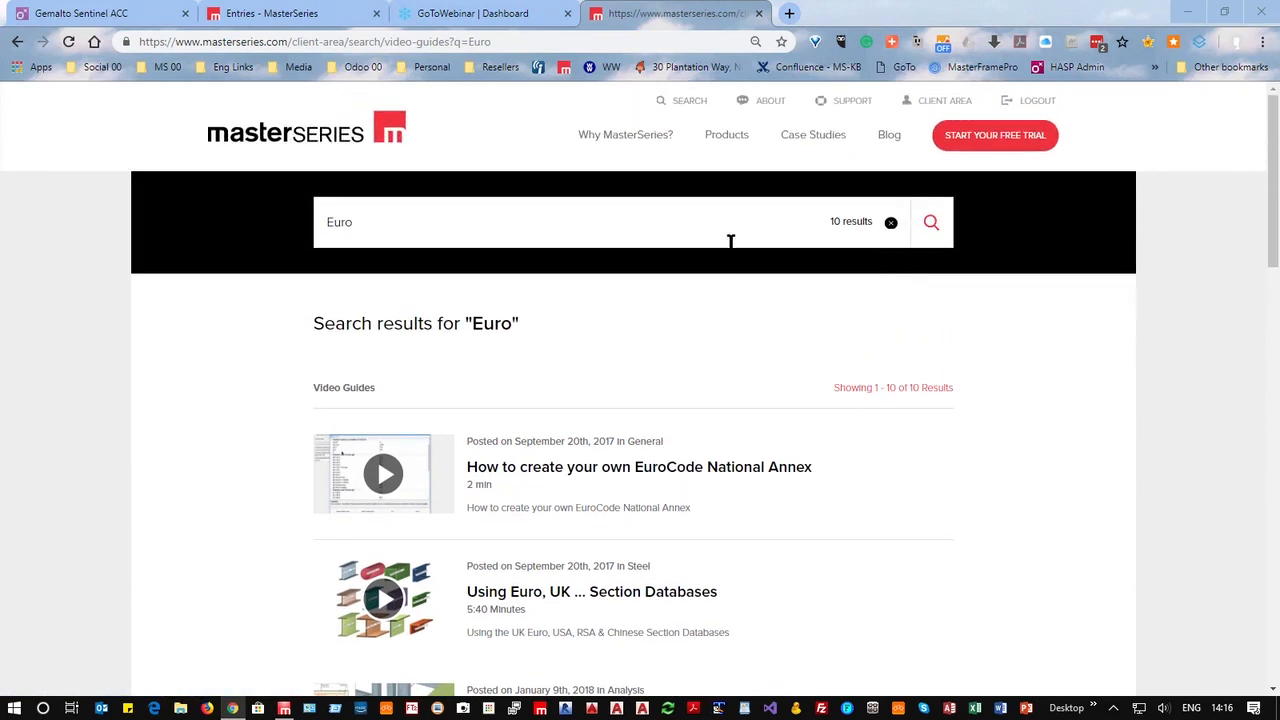
click(933, 104)
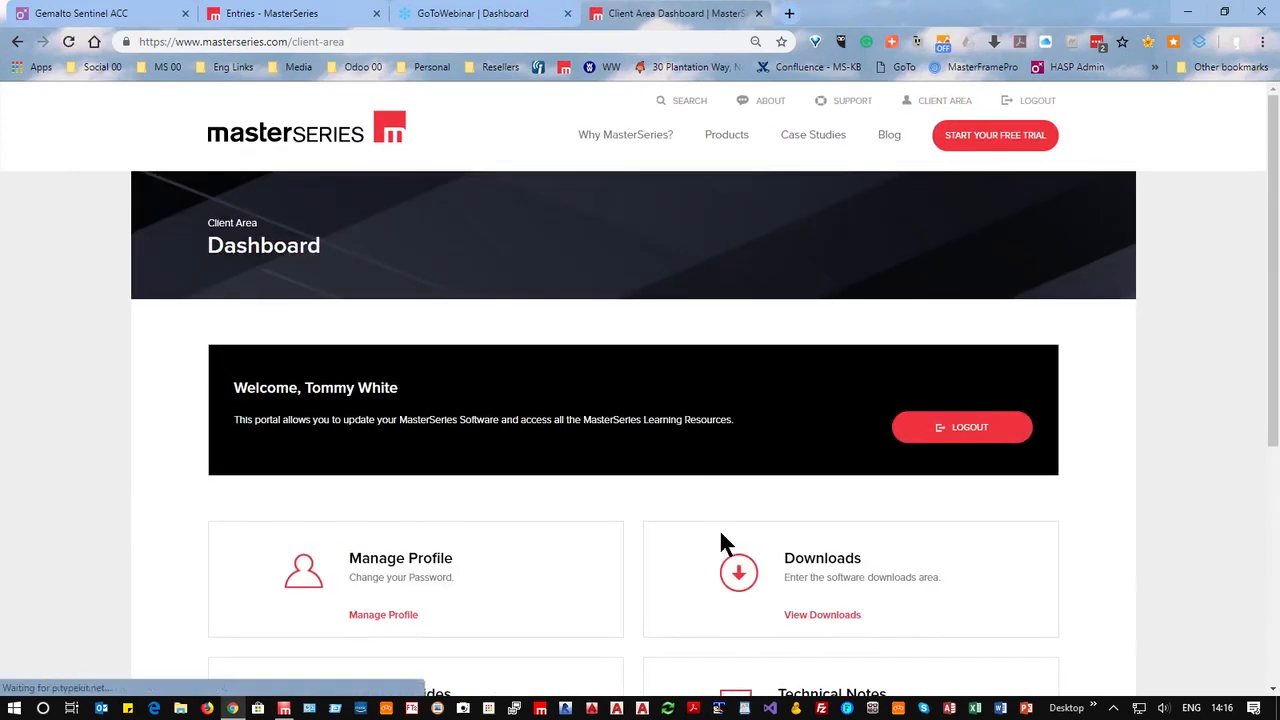
scroll(755, 555, down, 3)
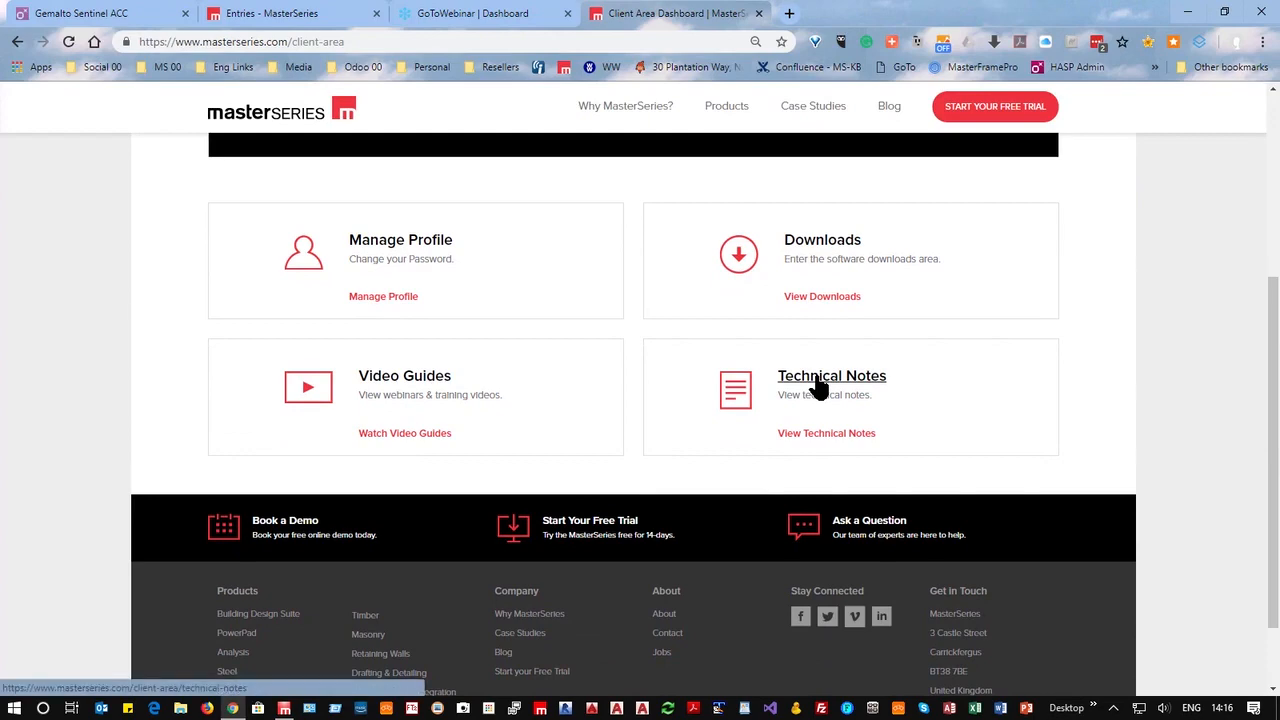
click(818, 250)
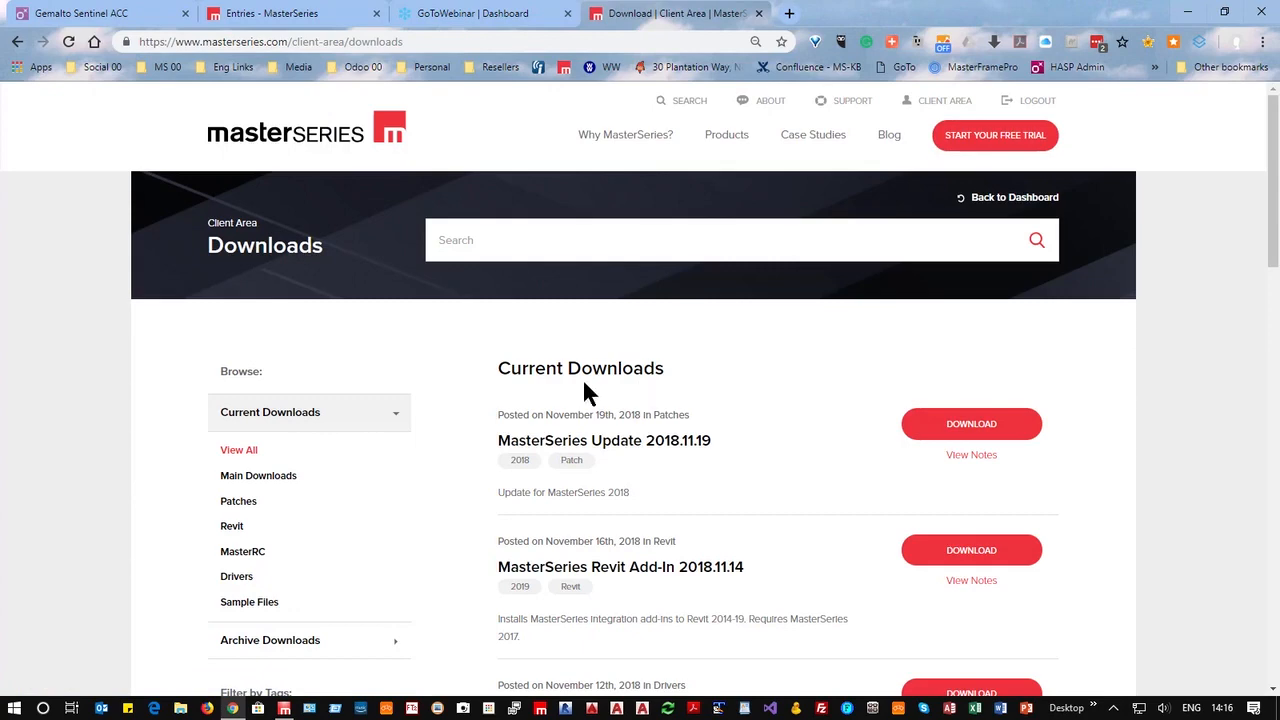
Show only the Sample Files category of the current downloads and look through the available sample files.
scroll(589, 497, down, 3)
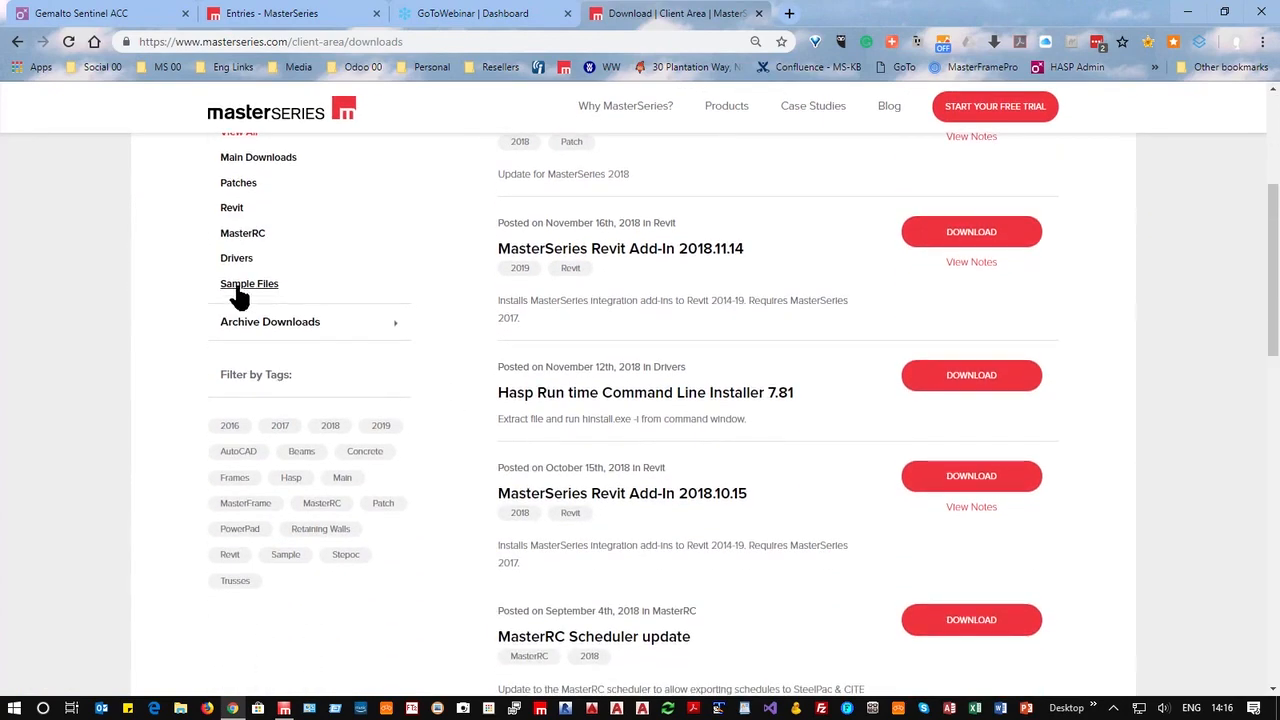
click(272, 288)
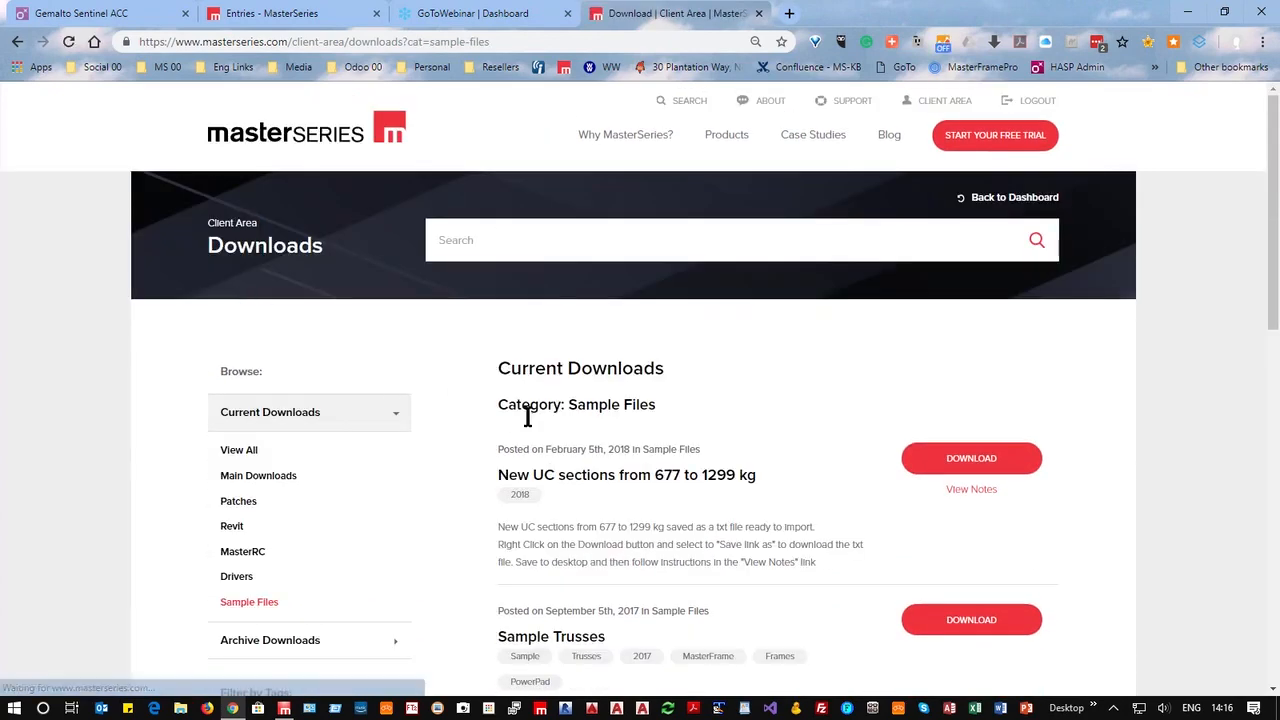
scroll(646, 446, down, 5)
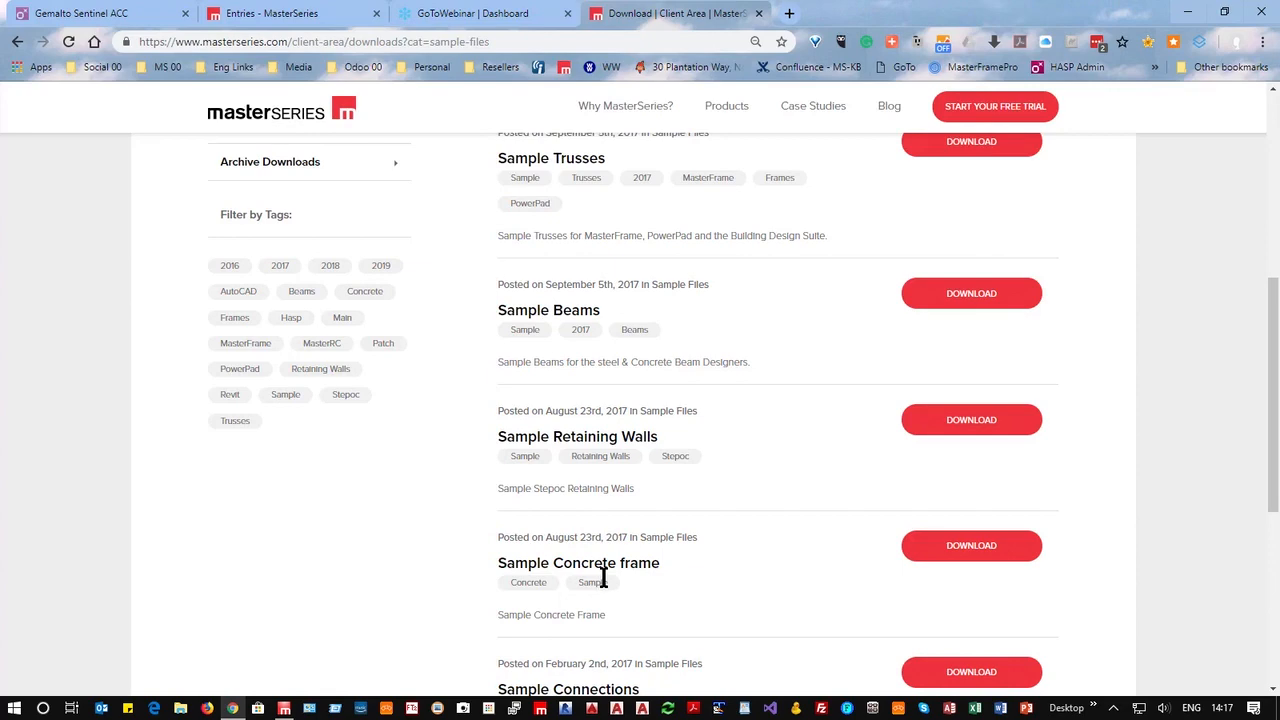
scroll(603, 580, down, 3)
scroll(600, 449, up, 1)
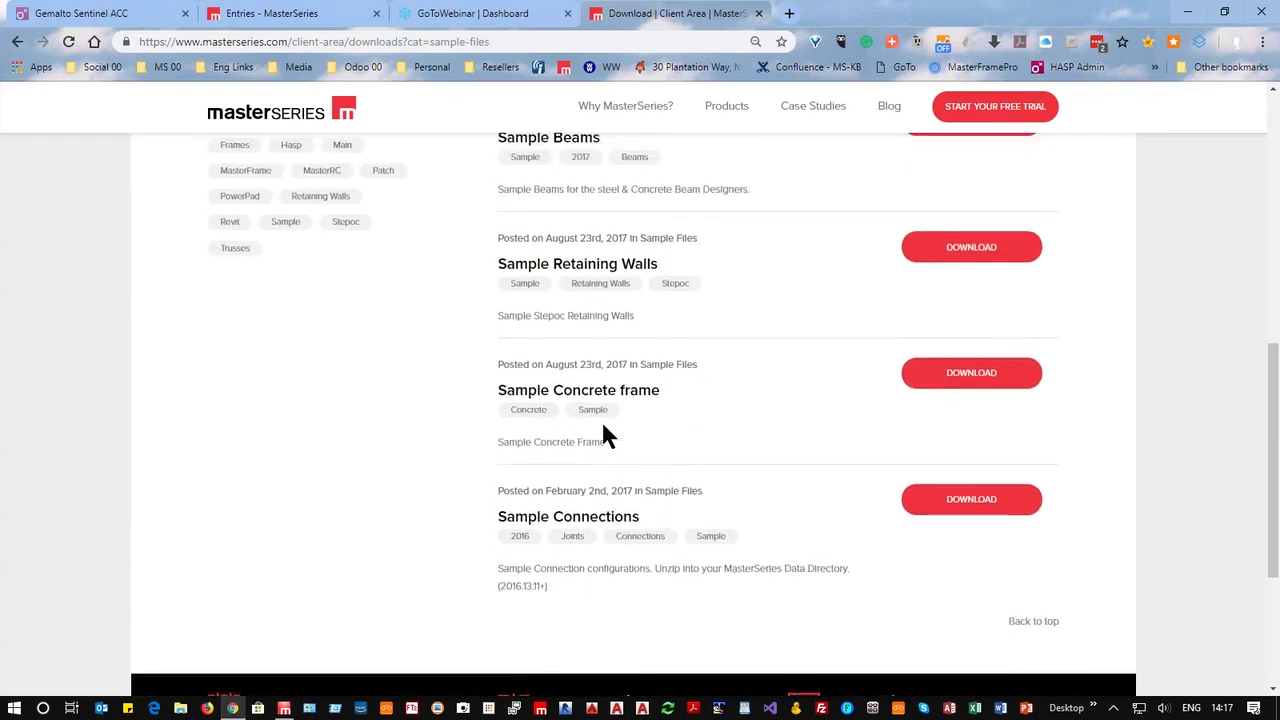
scroll(603, 426, up, 2)
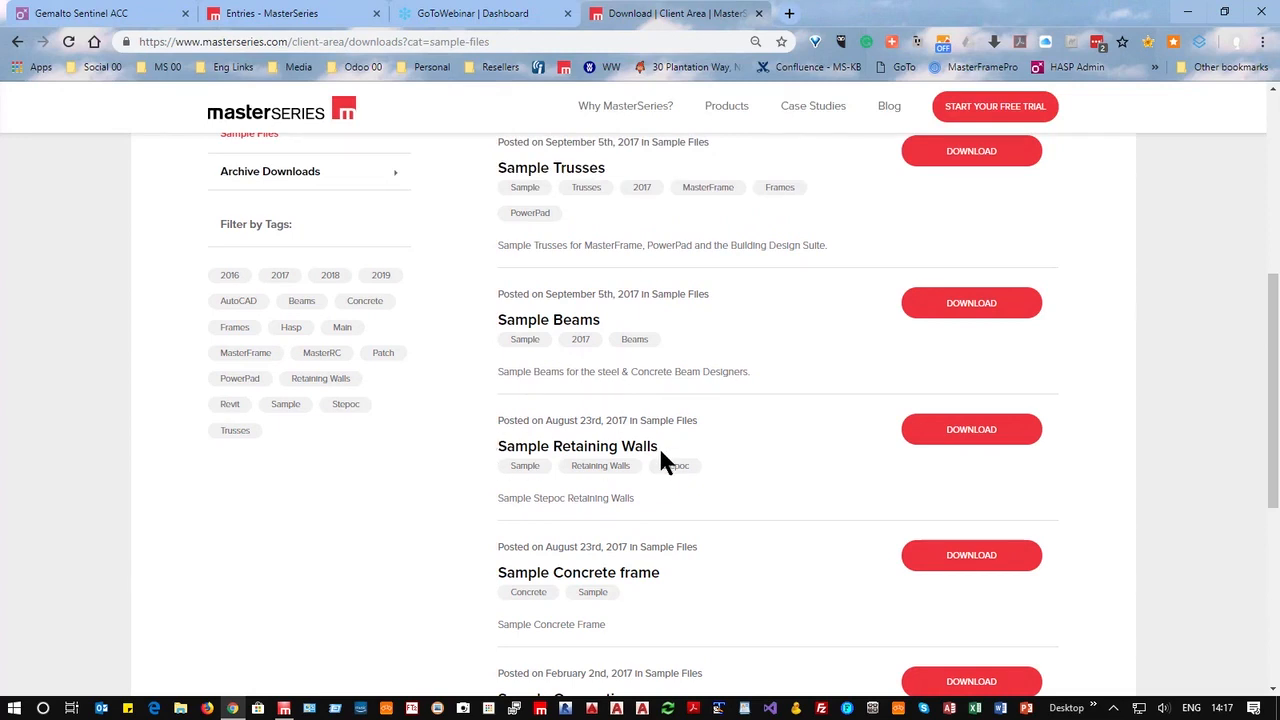
scroll(557, 223, up, 3)
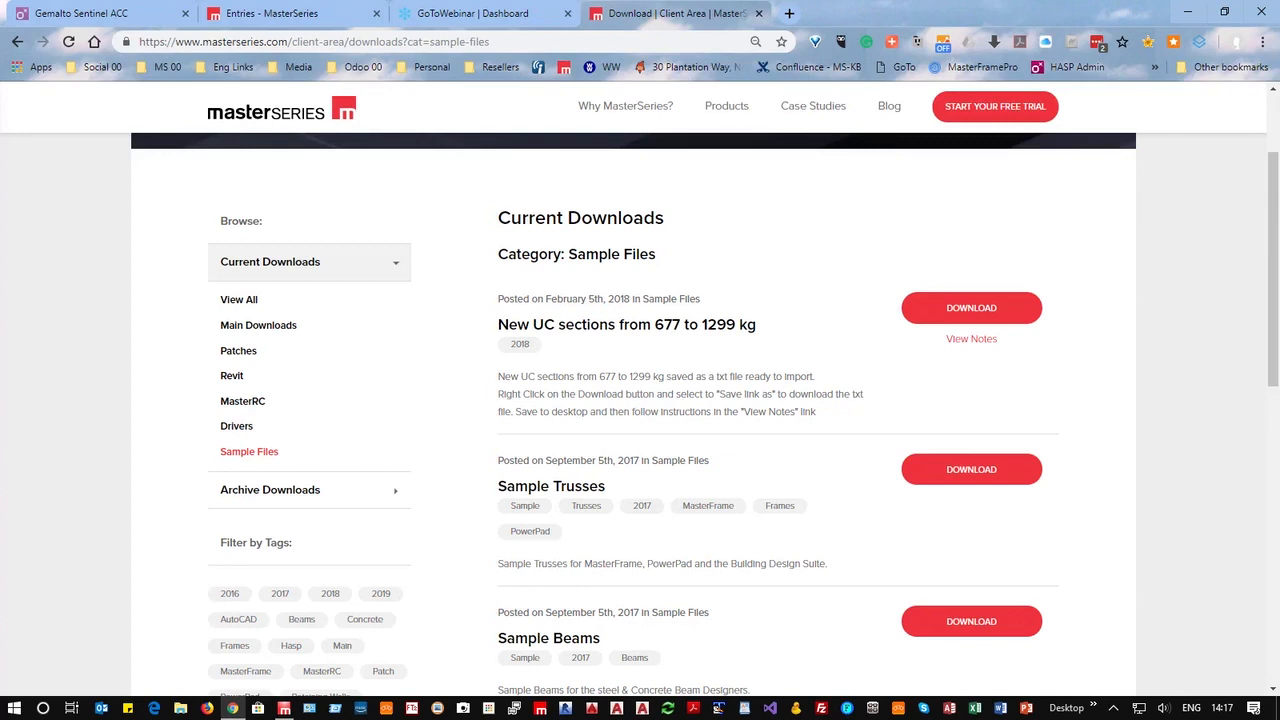
scroll(1060, 457, down, 3)
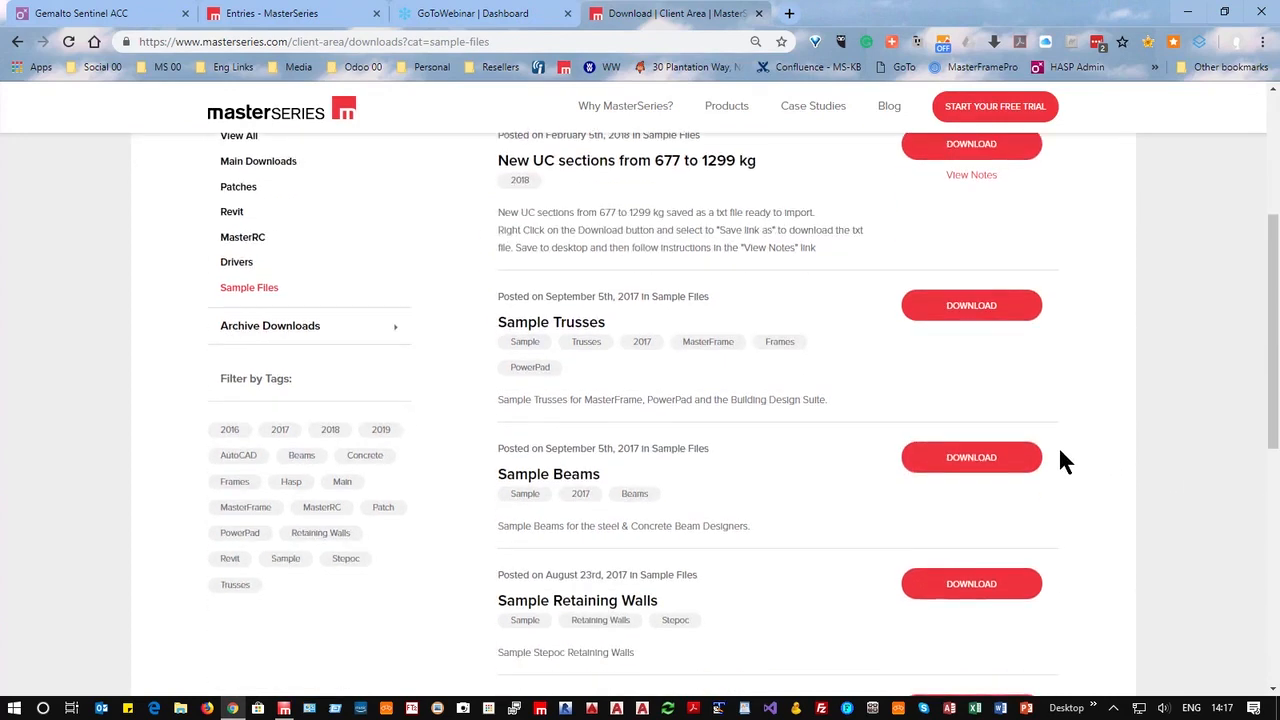
scroll(880, 435, up, 5)
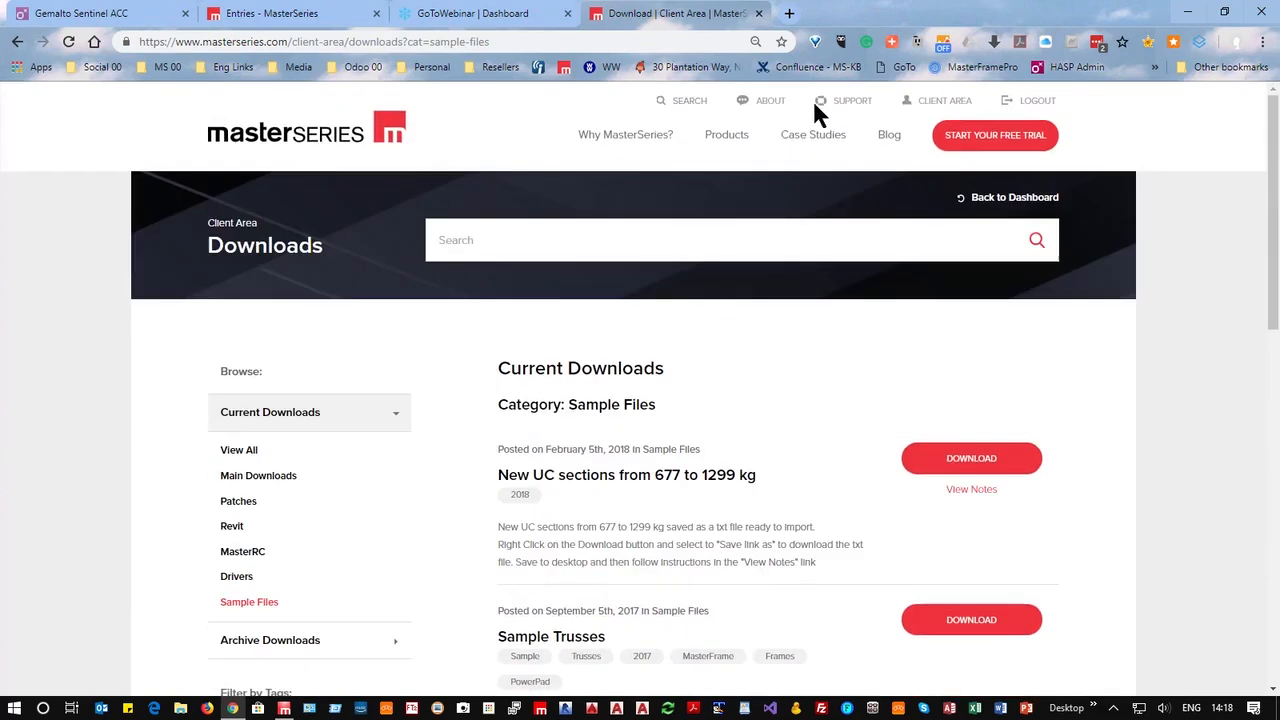
Open the free trial registration page and look through its details form.
click(970, 145)
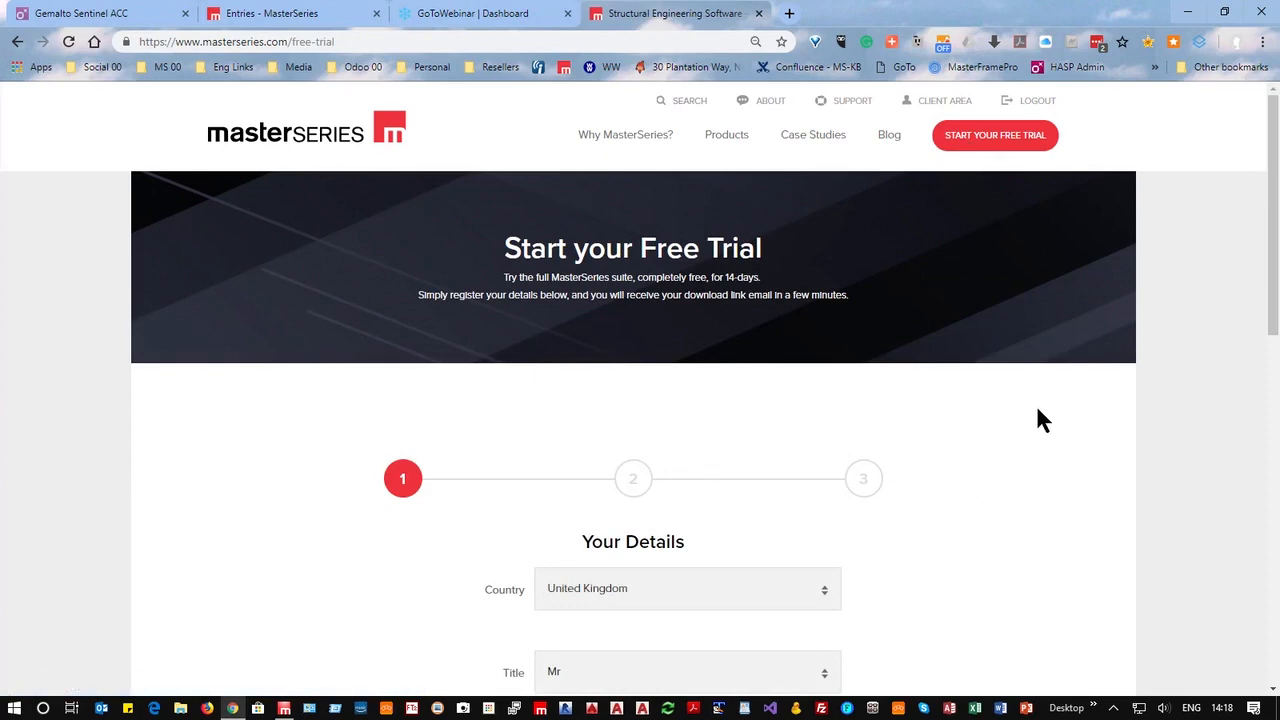
scroll(1030, 440, down, 9)
scroll(1030, 453, up, 2)
scroll(1030, 453, up, 7)
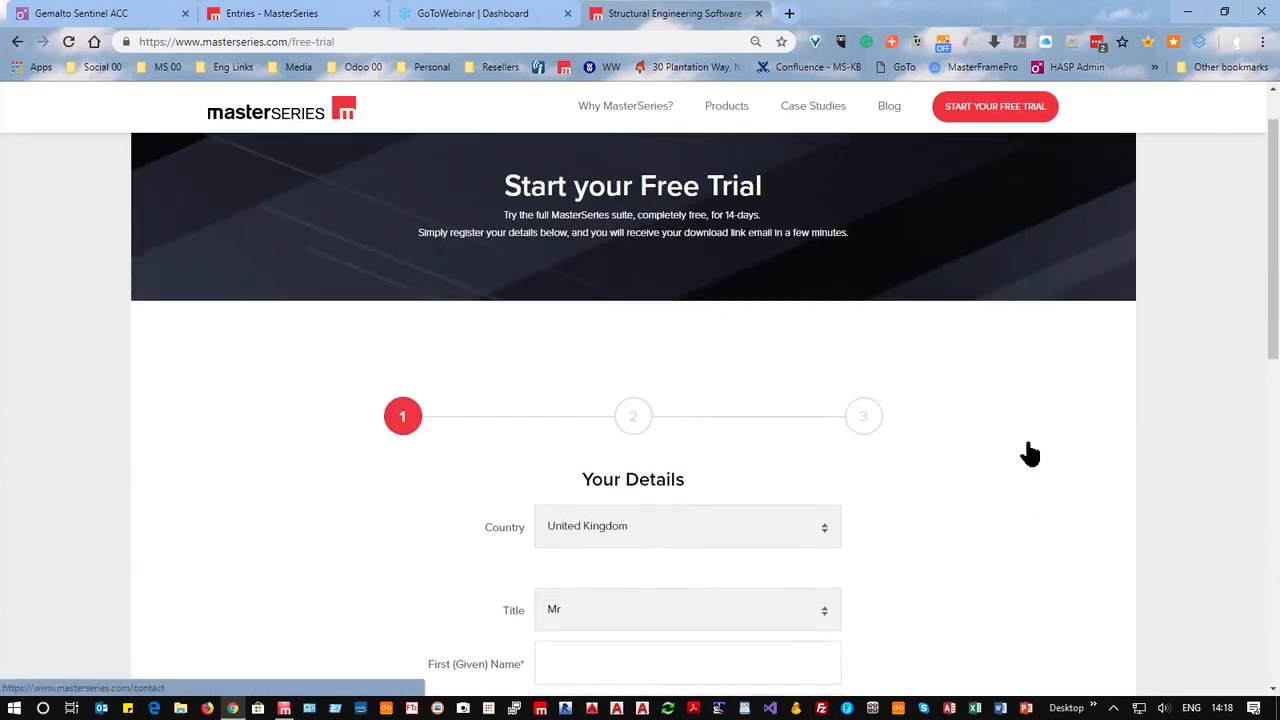